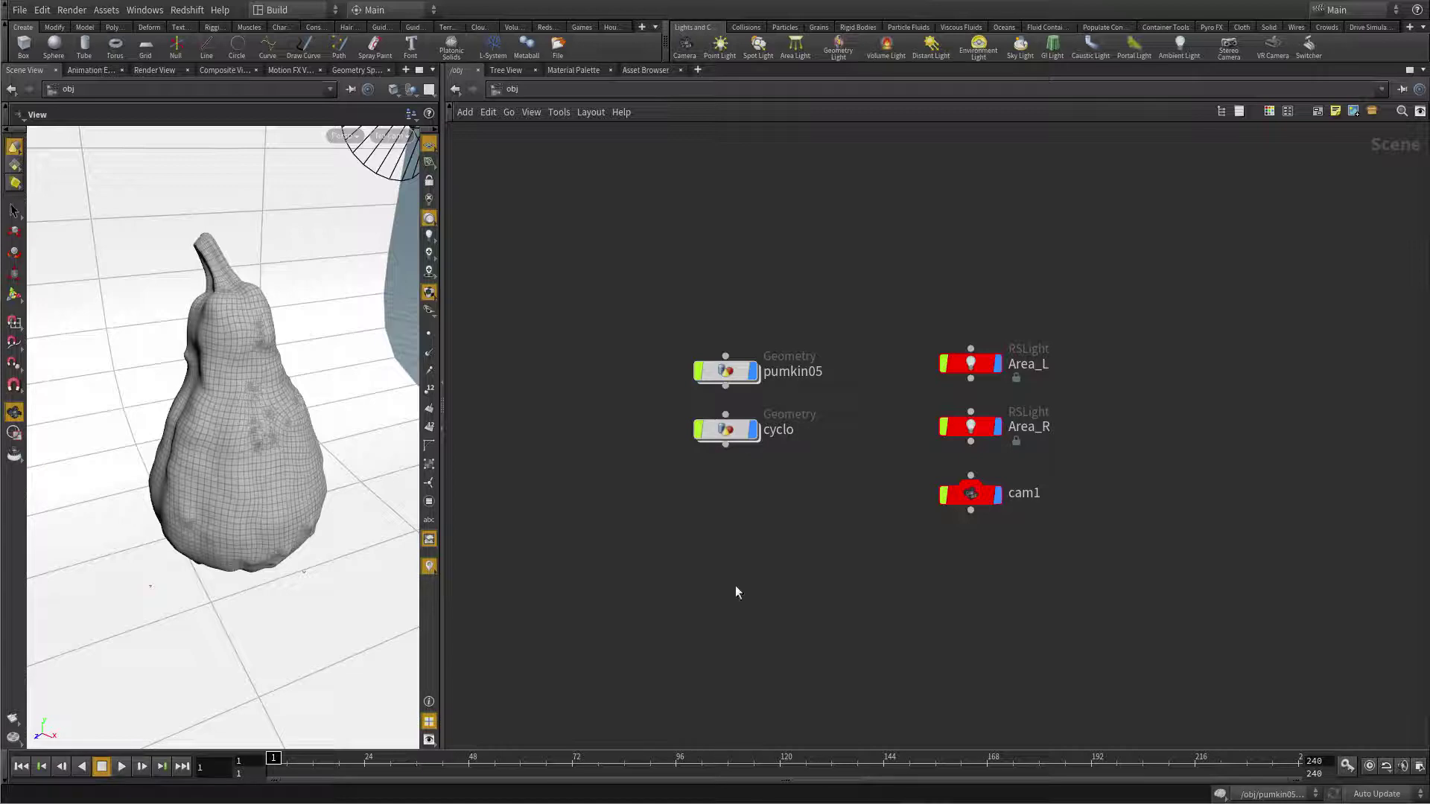
Inspect the node network inside the pumkin05 object, including dopimport1, and return to the object level.
{"action": "left_click", "coordinate": [726, 371]}
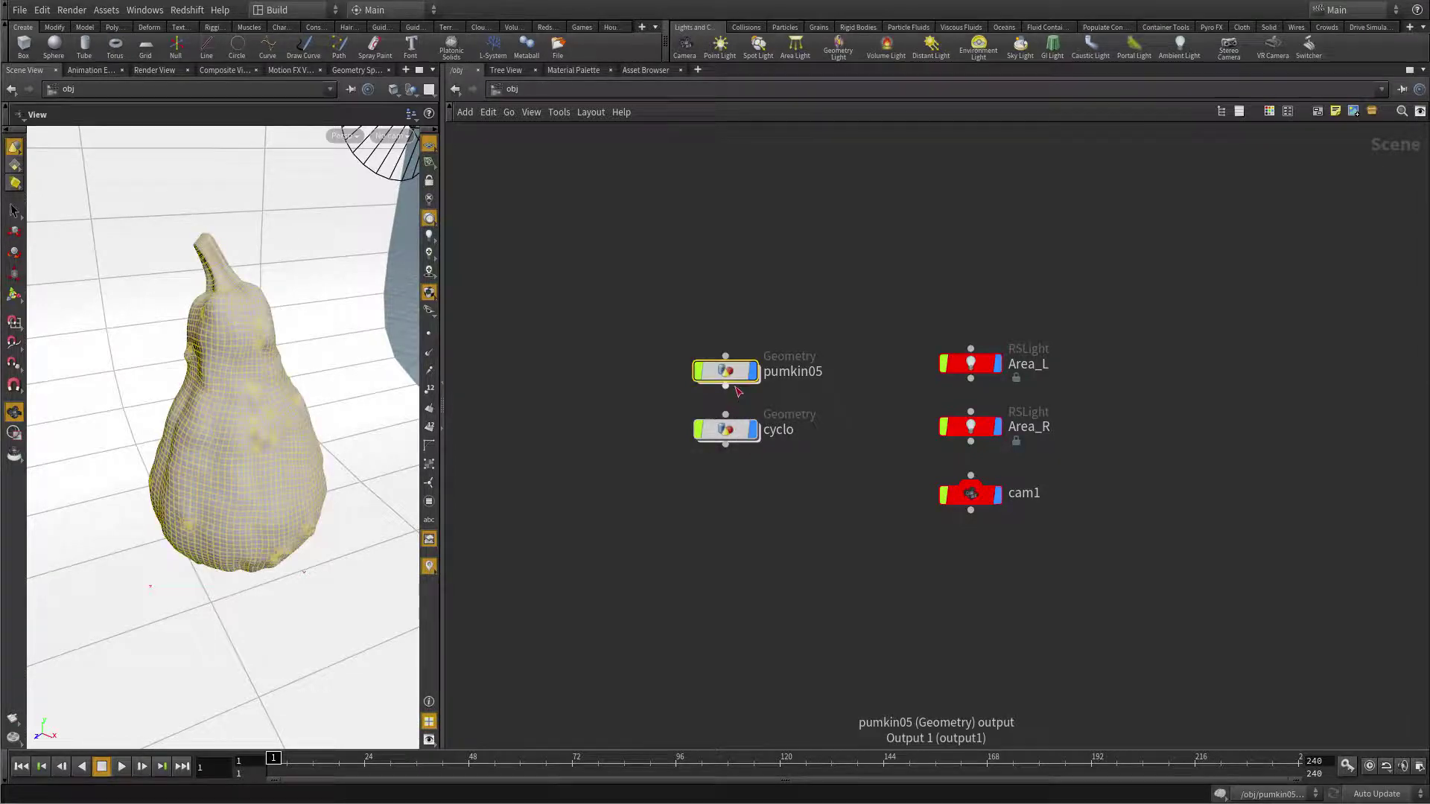
{"action": "double_click", "coordinate": [730, 376]}
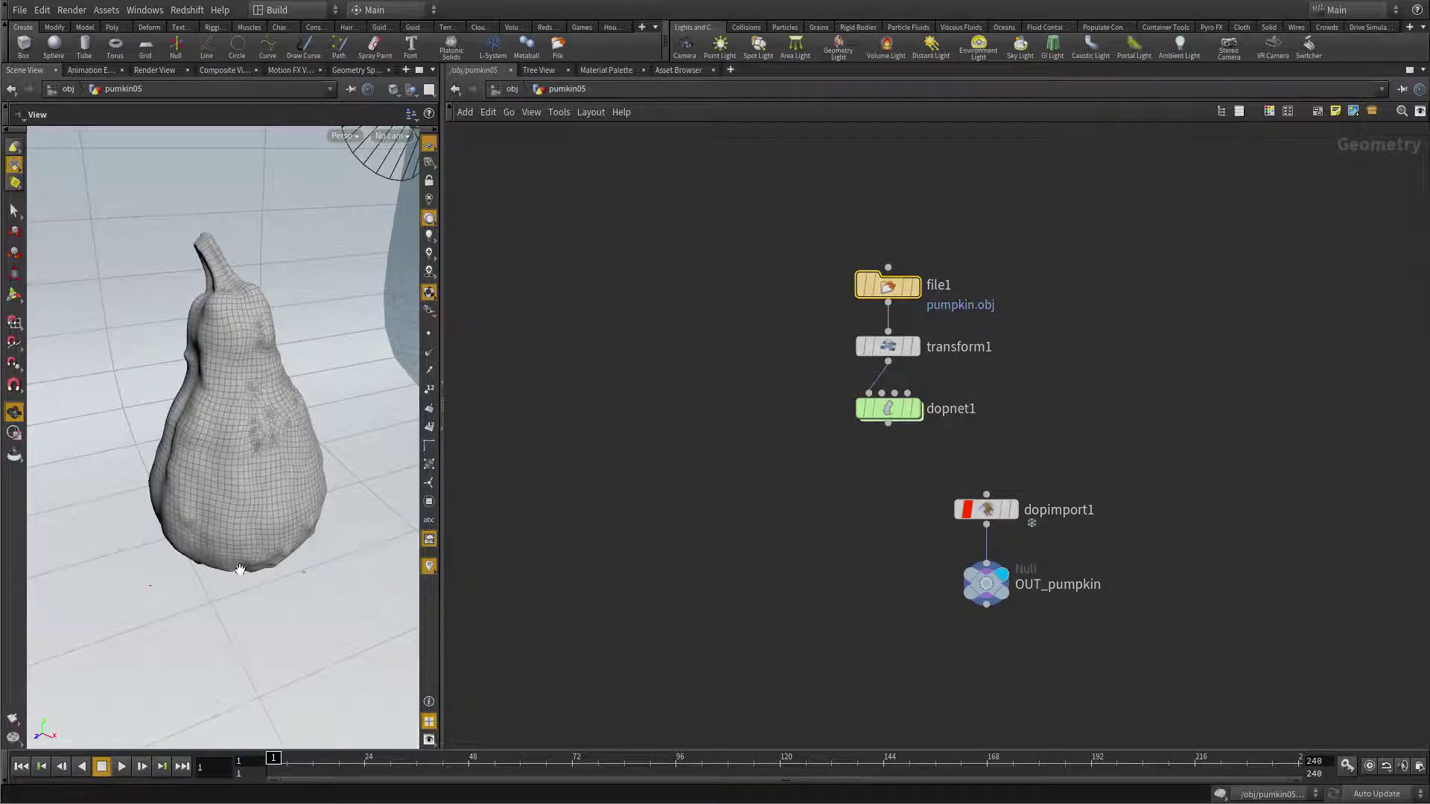
{"action": "left_click", "coordinate": [982, 518]}
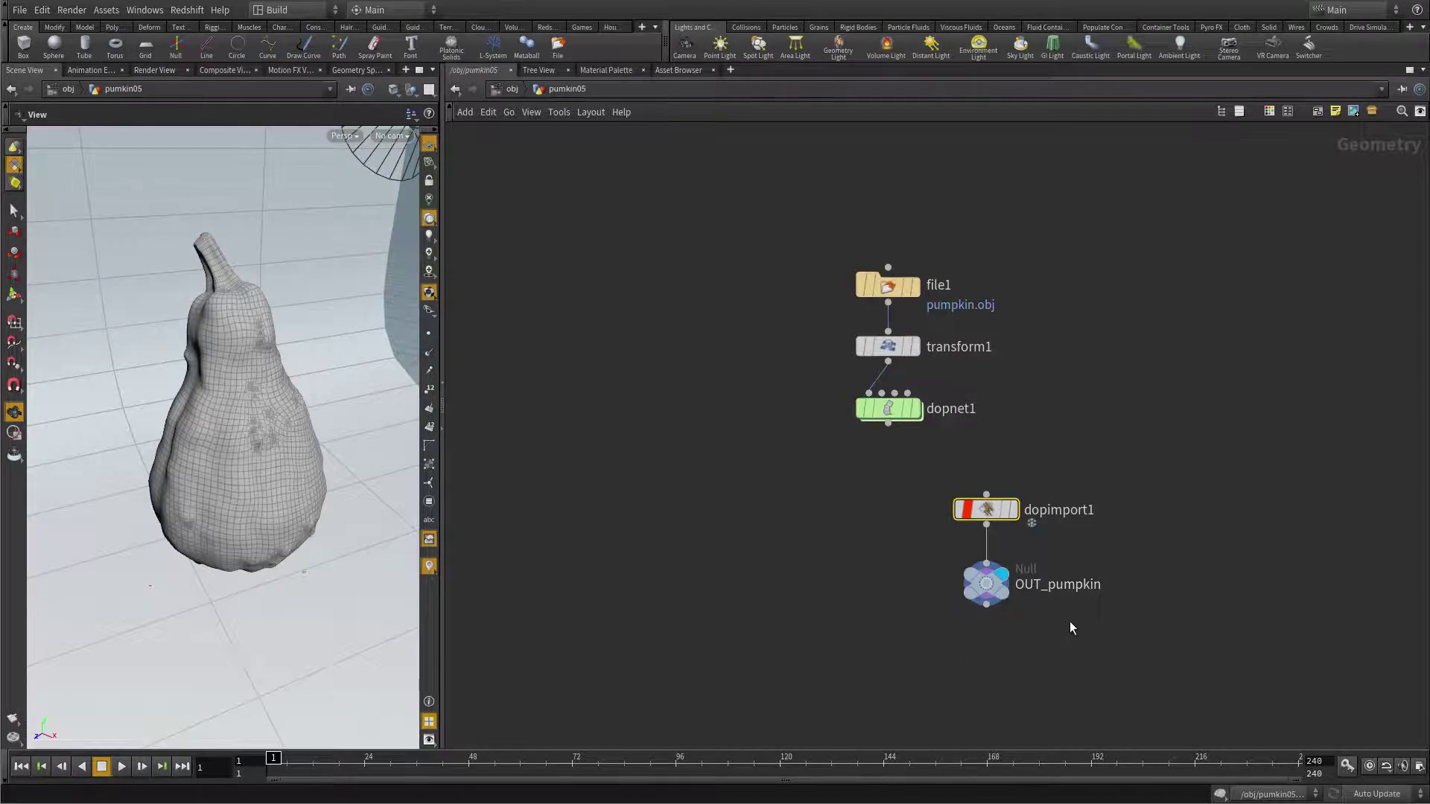
{"action": "key", "text": "u"}
{"action": "left_click", "coordinate": [1012, 587]}
Examine the cyclo backdrop's node network and its geometry around the pumpkin, and return to the object level.
{"action": "double_click", "coordinate": [724, 433]}
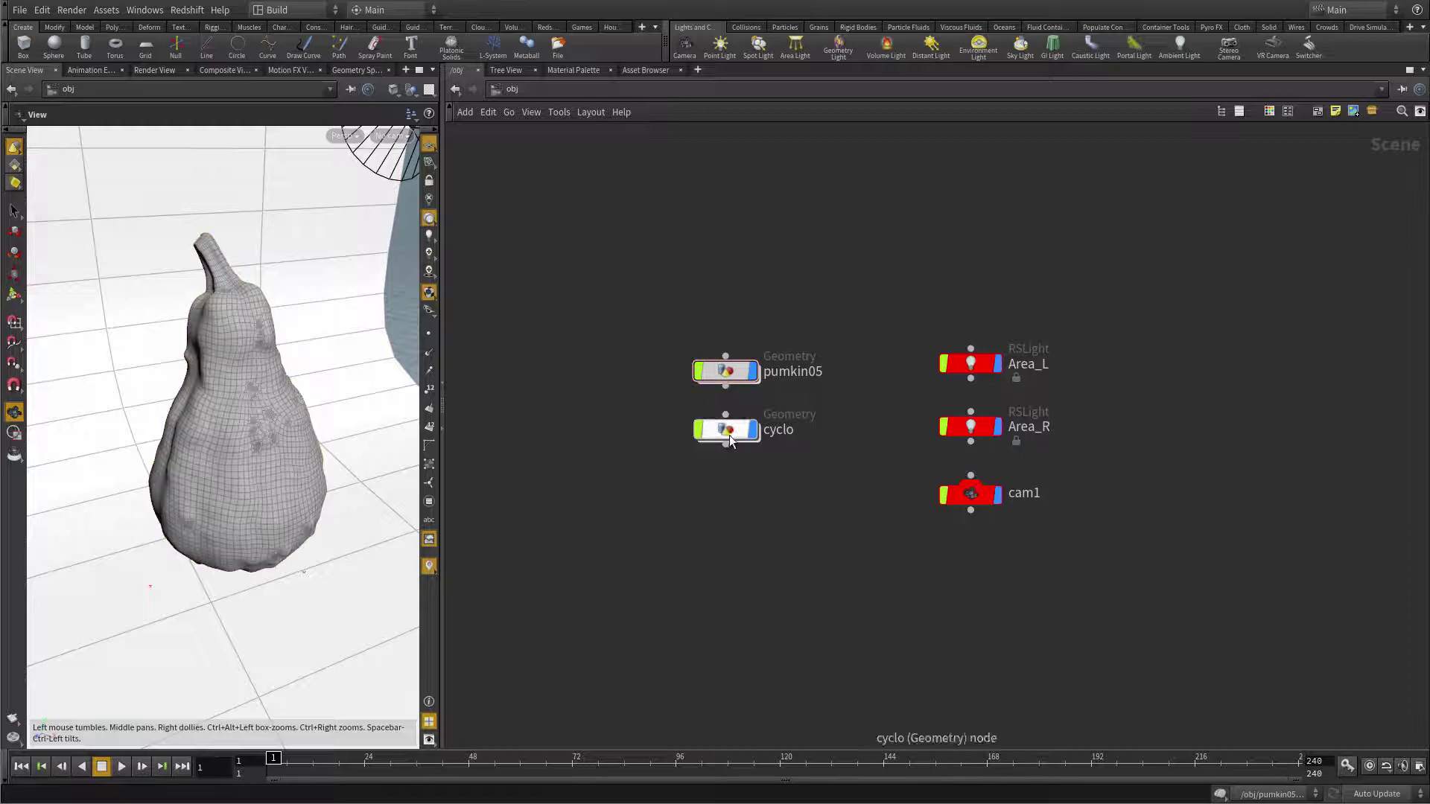
{"action": "scroll", "coordinate": [315, 460], "scroll_direction": "down", "scroll_amount": 5}
{"action": "left_click_drag", "start_coordinate": [220, 533], "coordinate": [320, 469]}
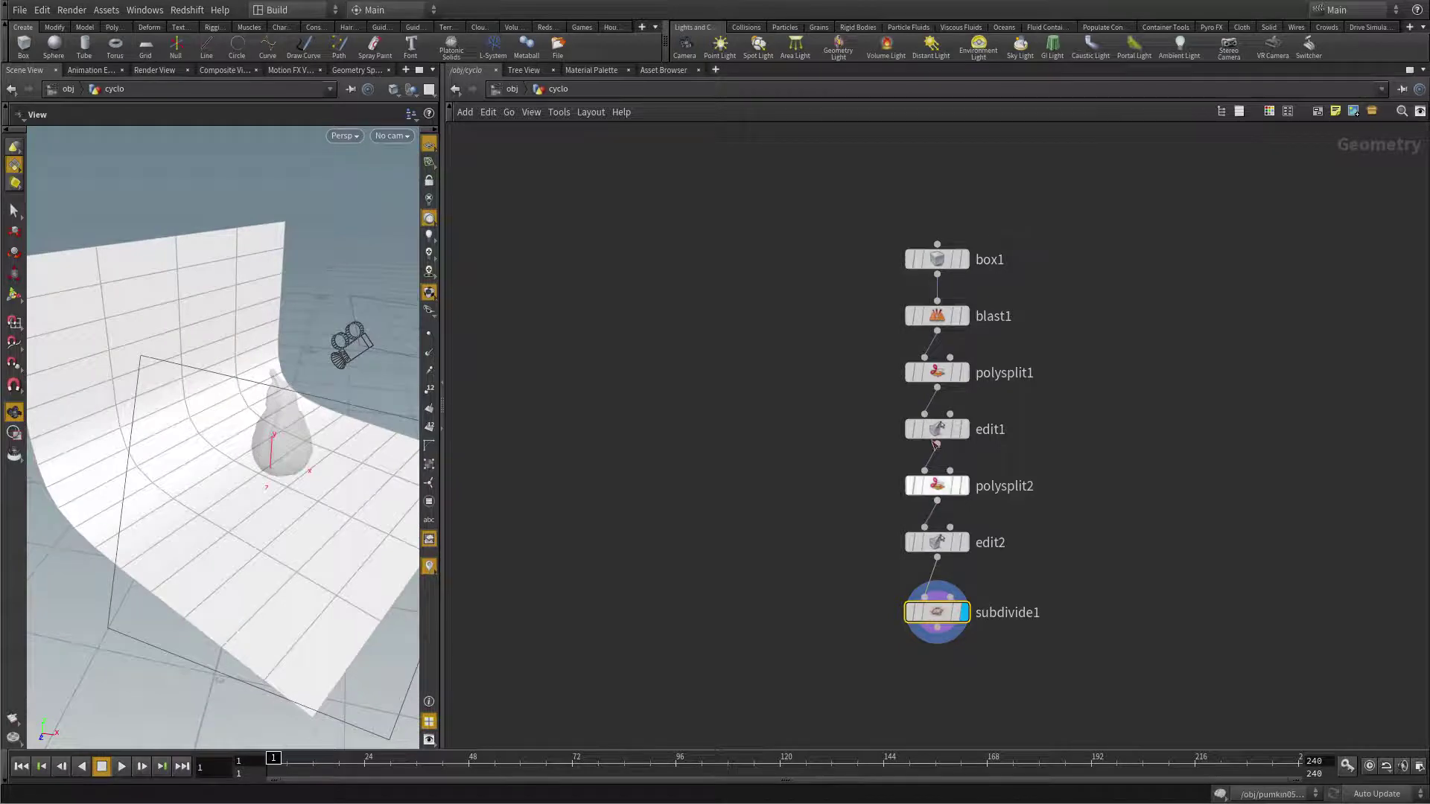
{"action": "left_click", "coordinate": [832, 659]}
{"action": "key", "text": "u"}
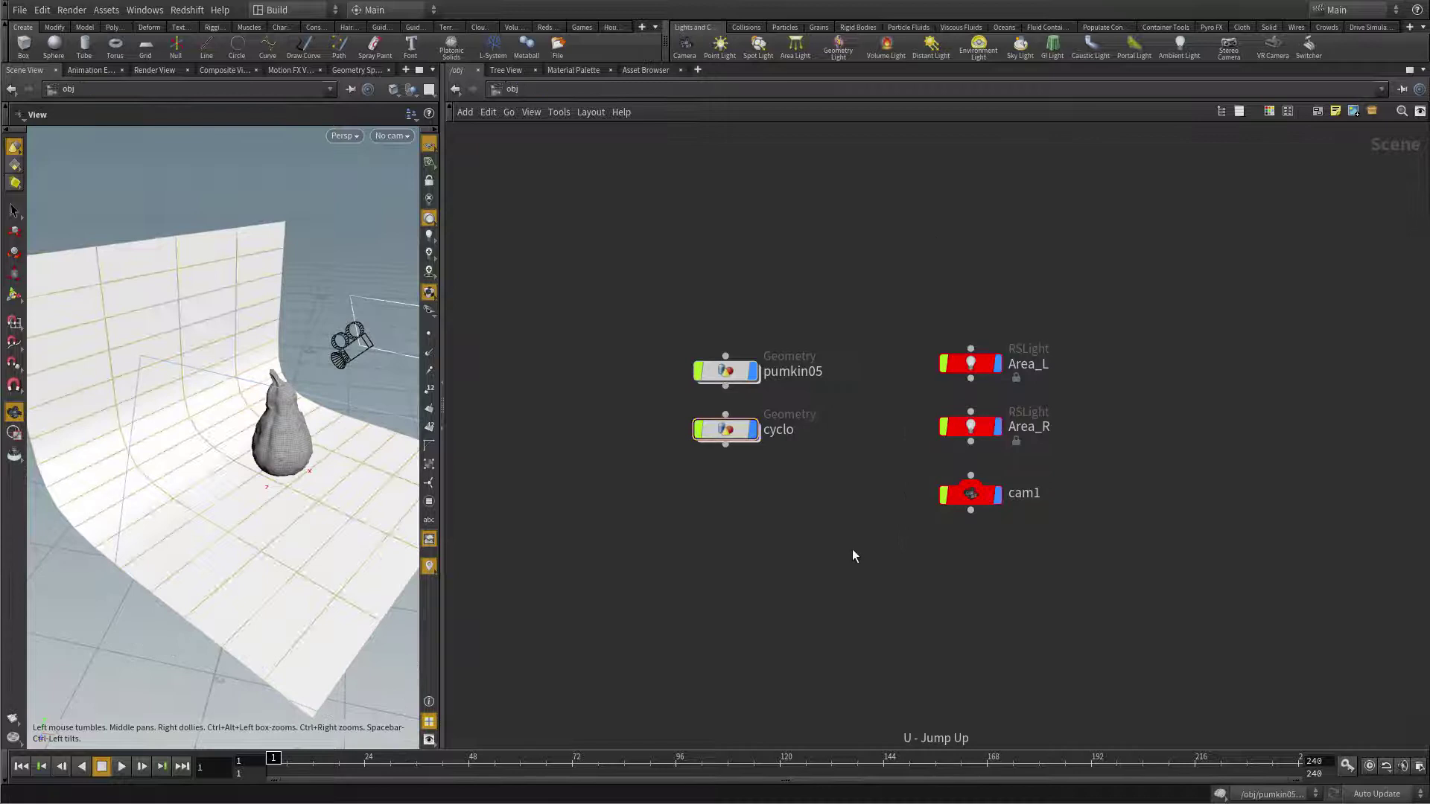
Check where the Area_L and Area_R lights sit around the pumpkin.
{"action": "left_click", "coordinate": [968, 363]}
{"action": "left_click", "coordinate": [968, 426]}
{"action": "mouse_move", "coordinate": [298, 500]}
{"action": "left_mouse_down"}
{"action": "mouse_move", "coordinate": [350, 495]}
{"action": "mouse_move", "coordinate": [287, 498]}
{"action": "left_mouse_up"}
{"action": "left_click", "coordinate": [981, 363]}
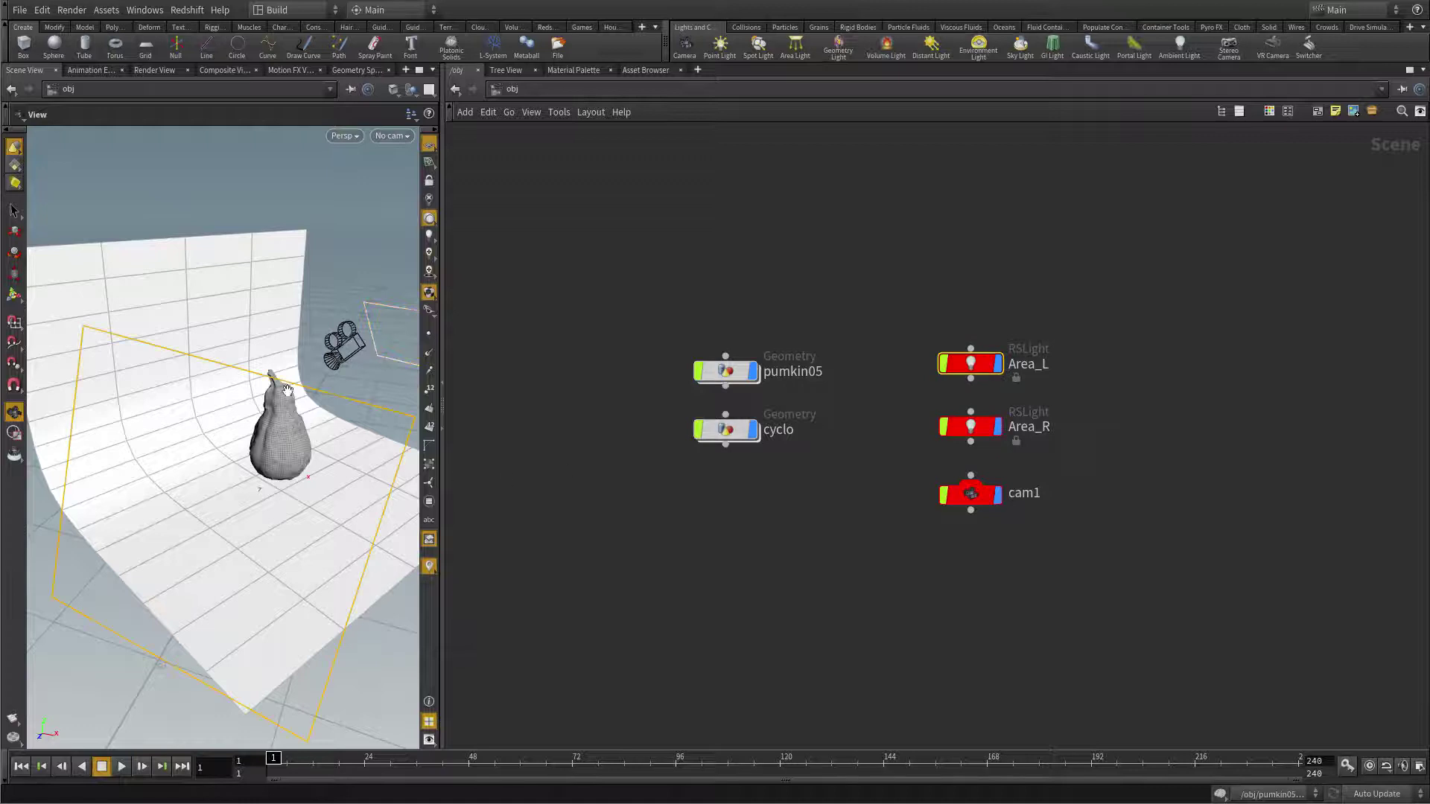
{"action": "left_click", "coordinate": [1000, 426]}
{"action": "left_click_drag", "start_coordinate": [354, 388], "coordinate": [293, 488]}
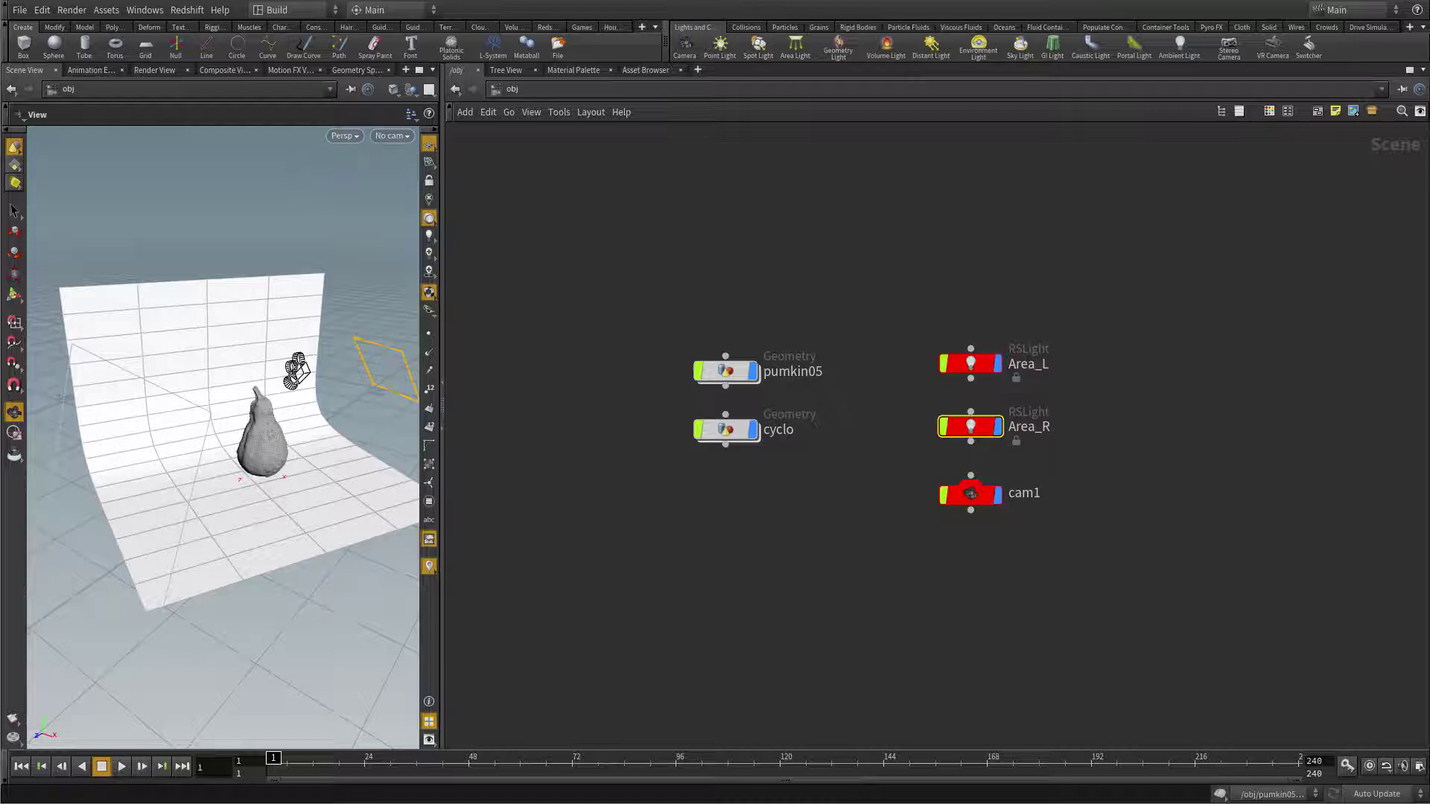
Add a Geometry object below cyclo and name it water_droplets.
{"action": "left_click", "coordinate": [749, 588]}
{"action": "key", "text": "Tab"}
{"action": "type", "text": "geo"}
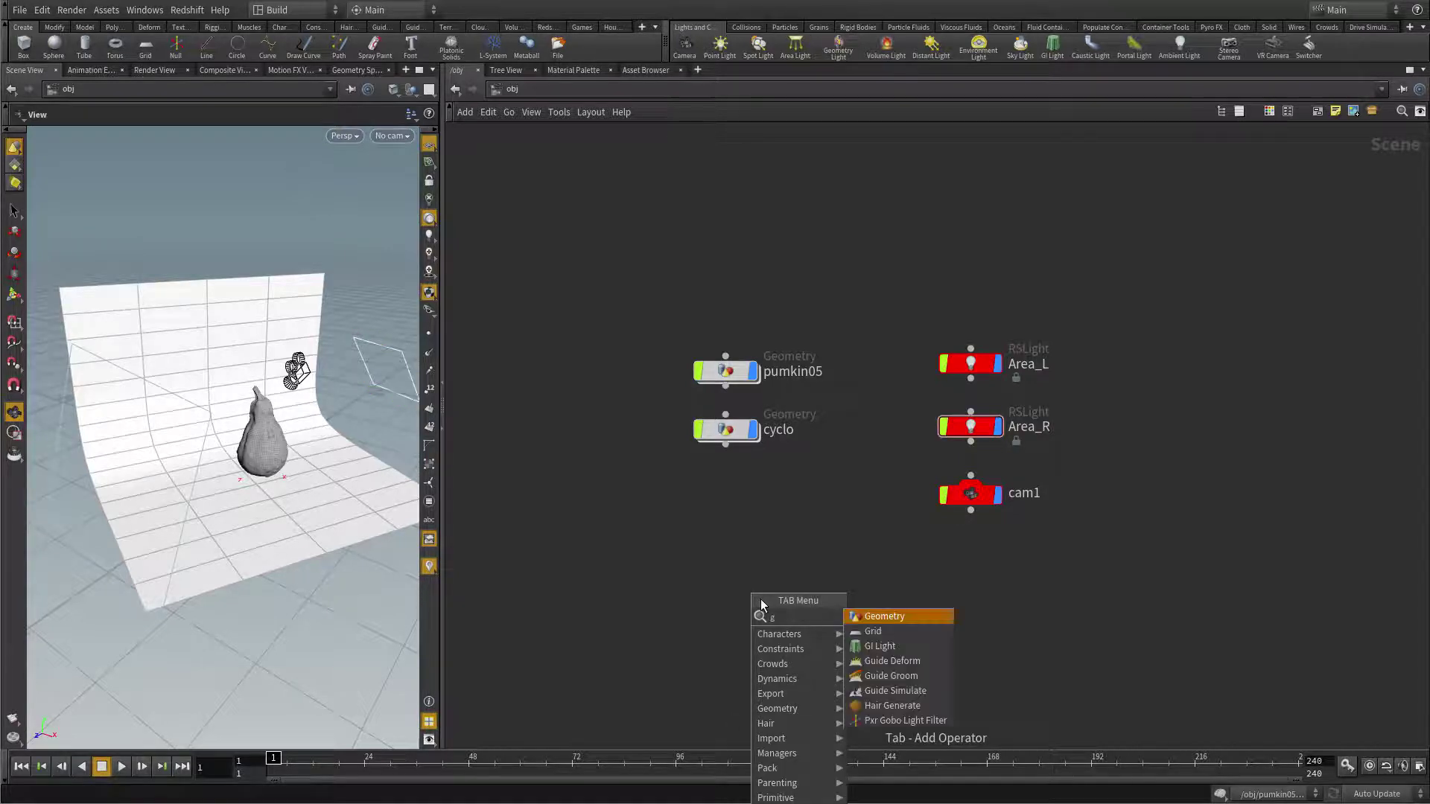
{"action": "left_click", "coordinate": [887, 616]}
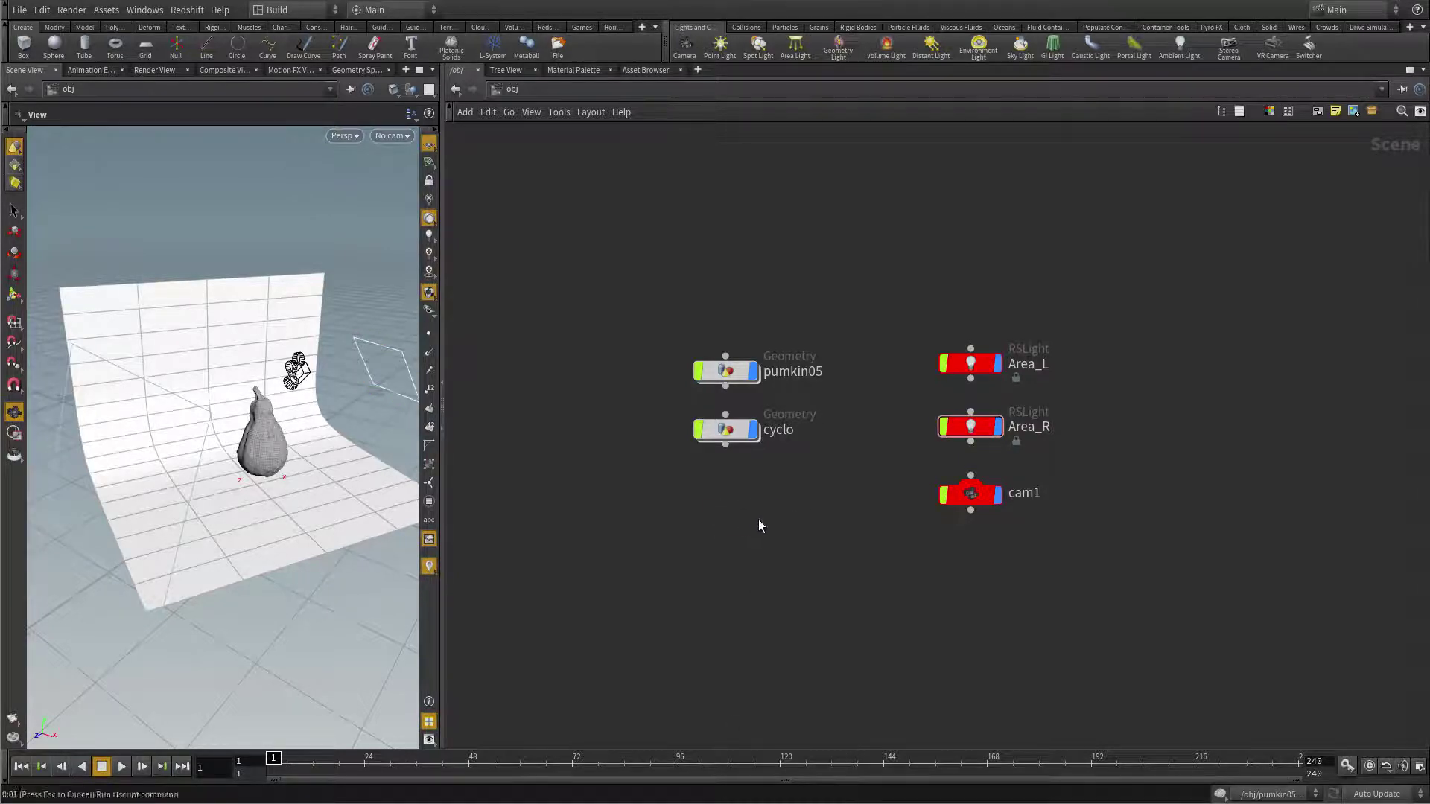
{"action": "left_click", "coordinate": [721, 511]}
{"action": "double_click", "coordinate": [771, 512]}
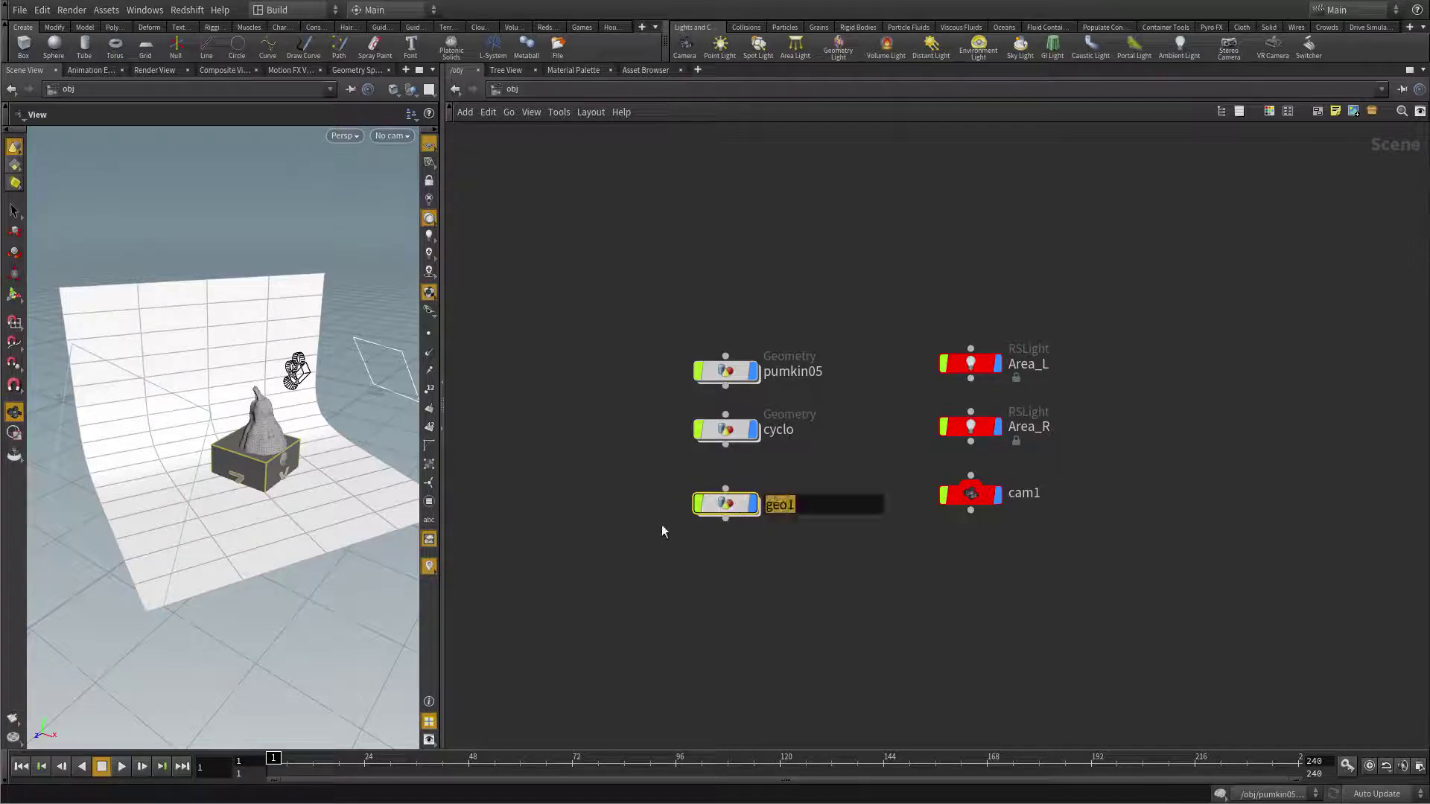
{"action": "type", "text": "water_"}
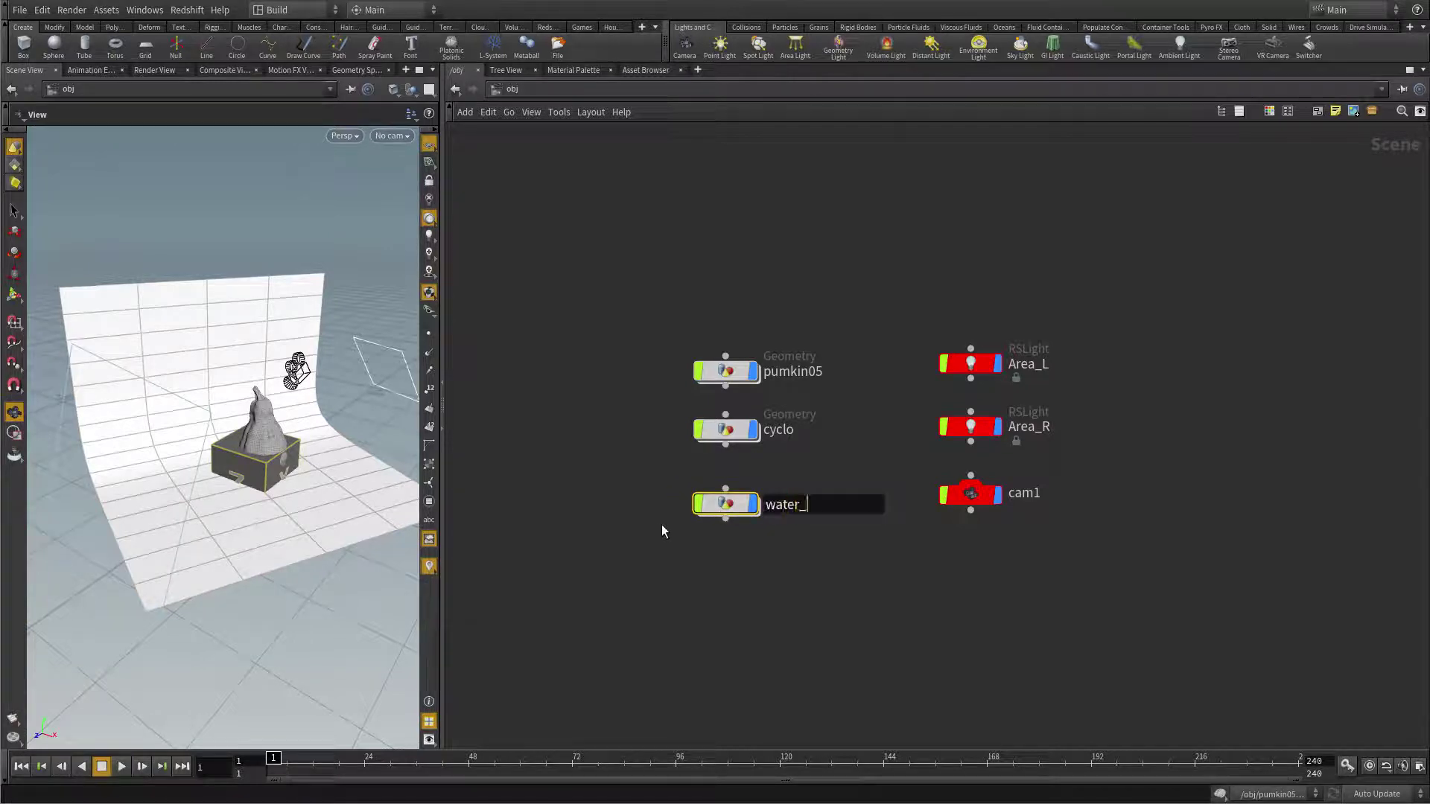
{"action": "type", "text": "droplets"}
{"action": "key", "text": "Return"}
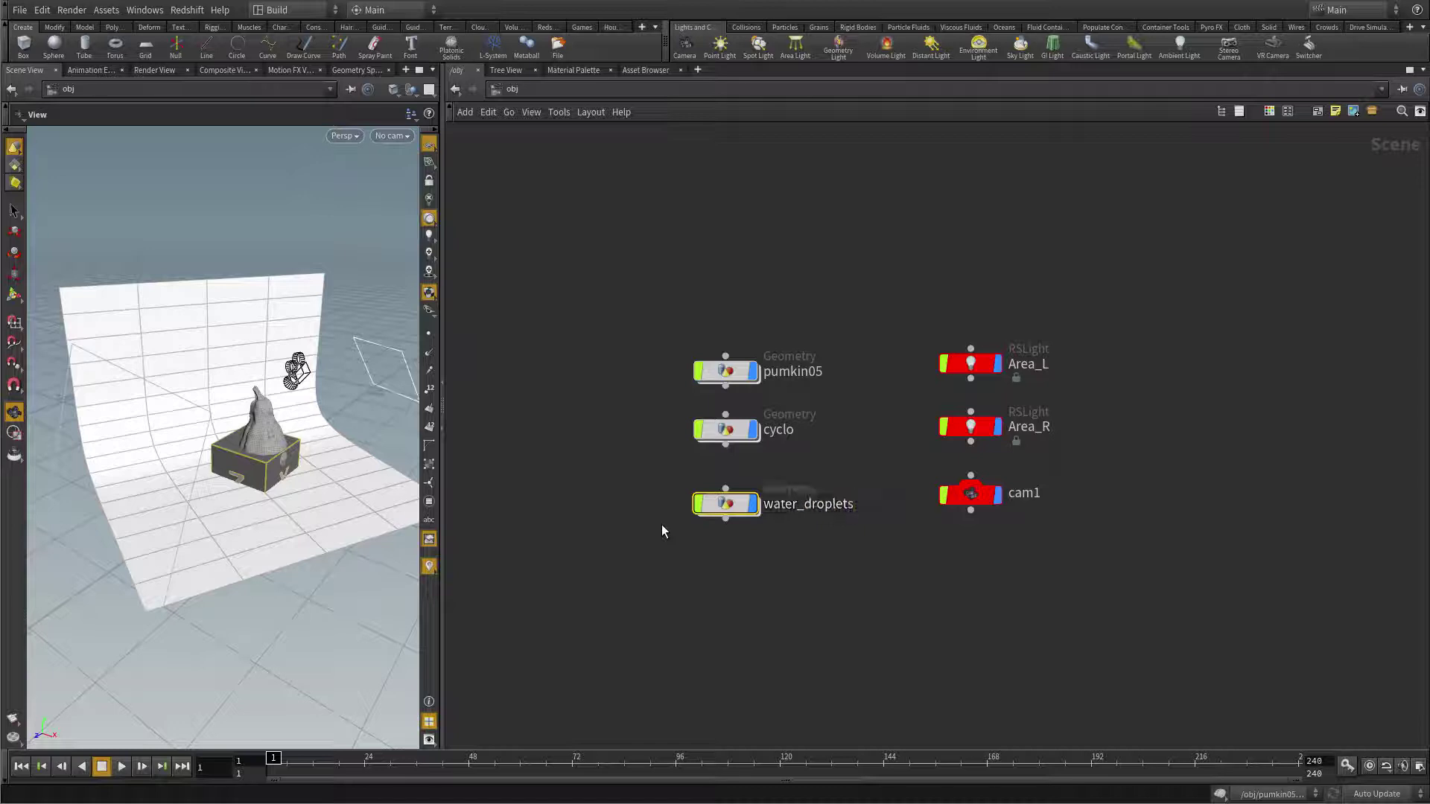
Replace the default file node inside water_droplets with an Object Merge node.
{"action": "double_click", "coordinate": [731, 507]}
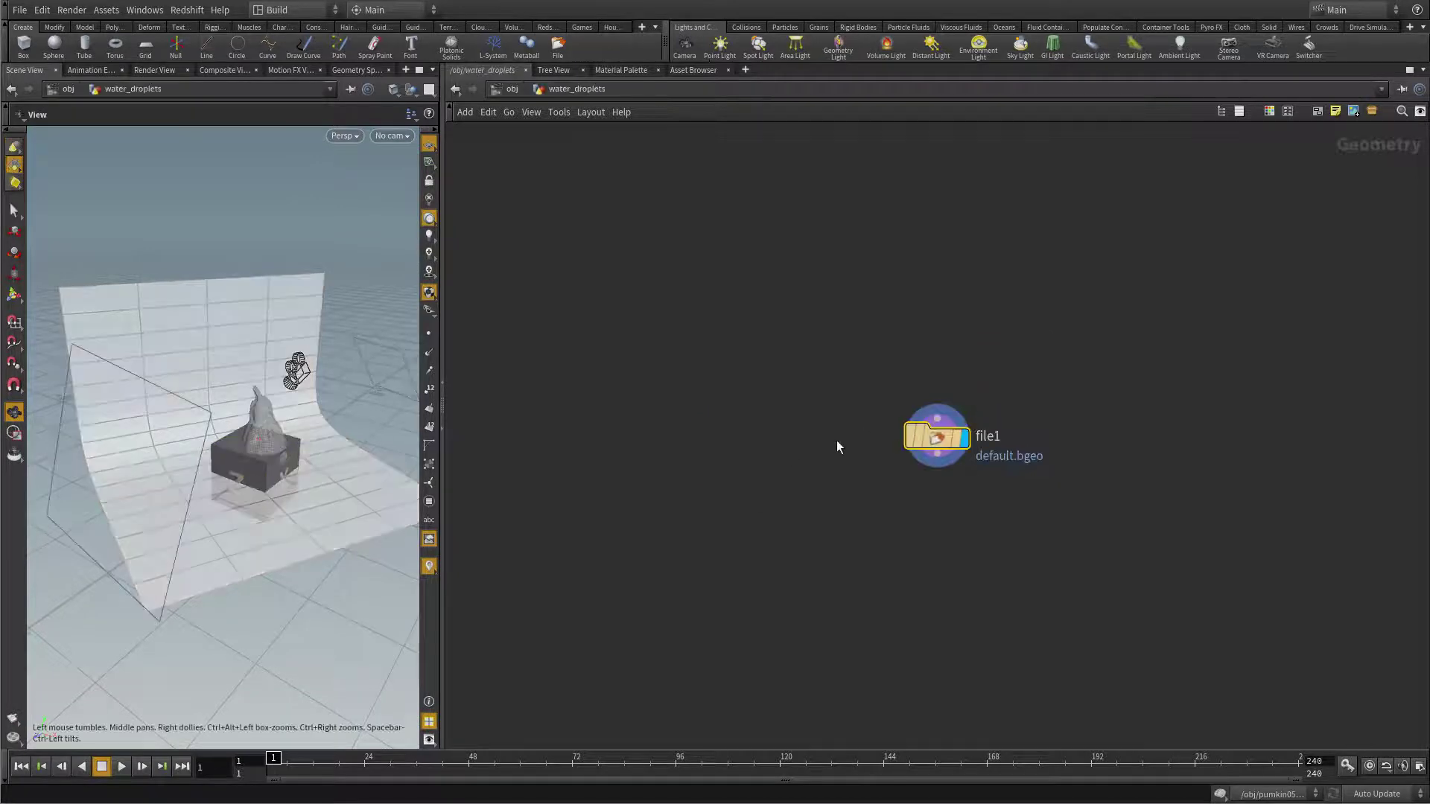
{"action": "key", "text": "Delete"}
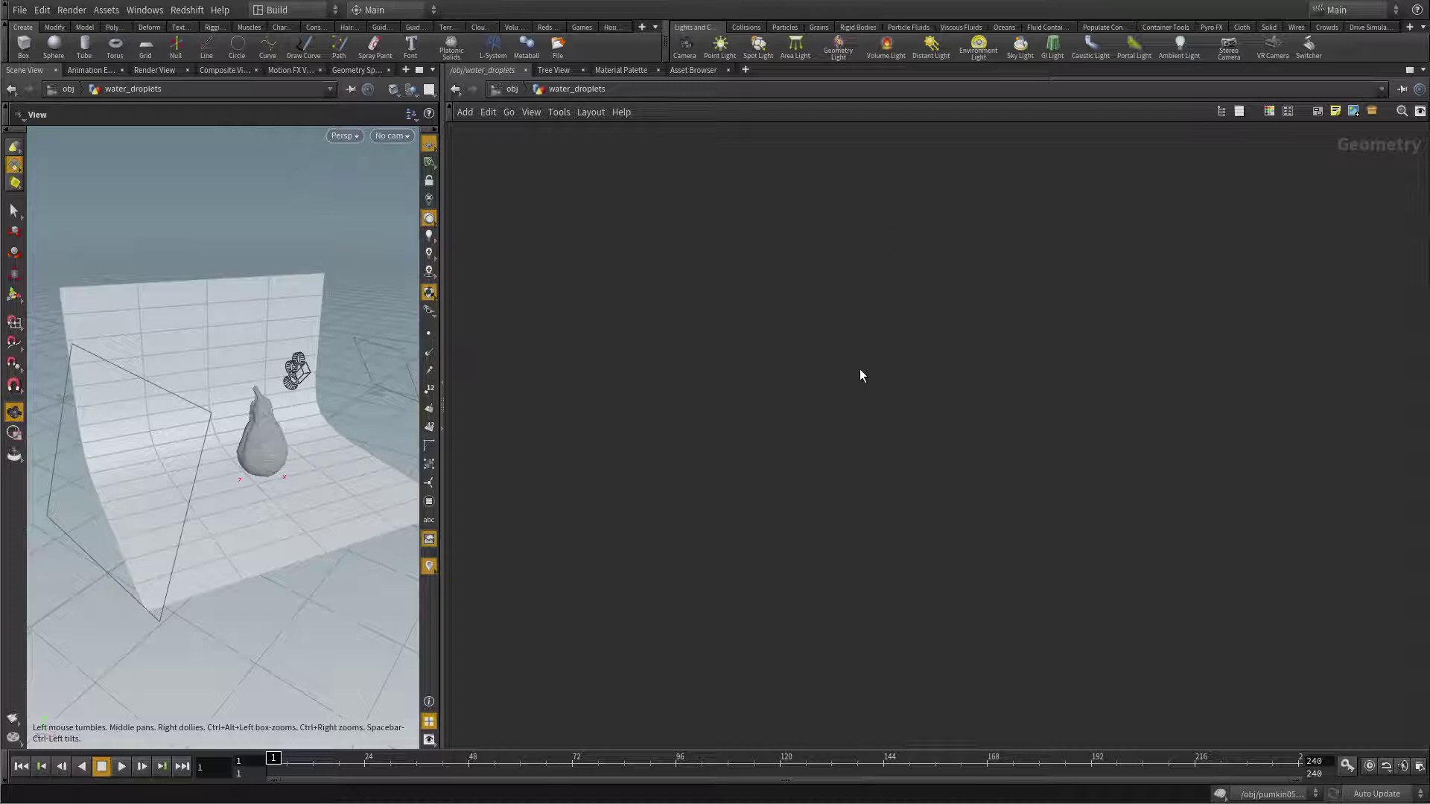
{"action": "key", "text": "Tab"}
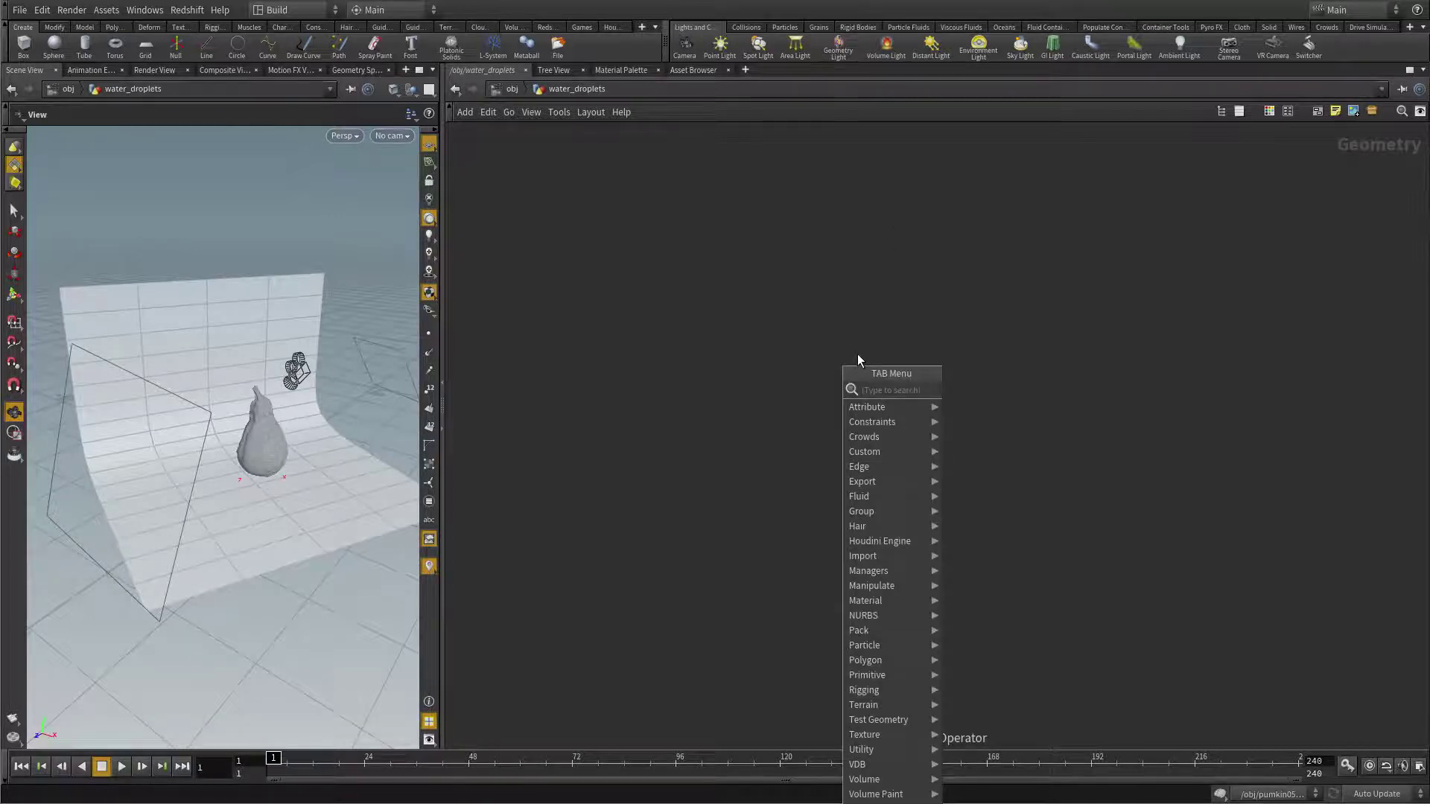
{"action": "type", "text": "obj"}
{"action": "left_click", "coordinate": [988, 388]}
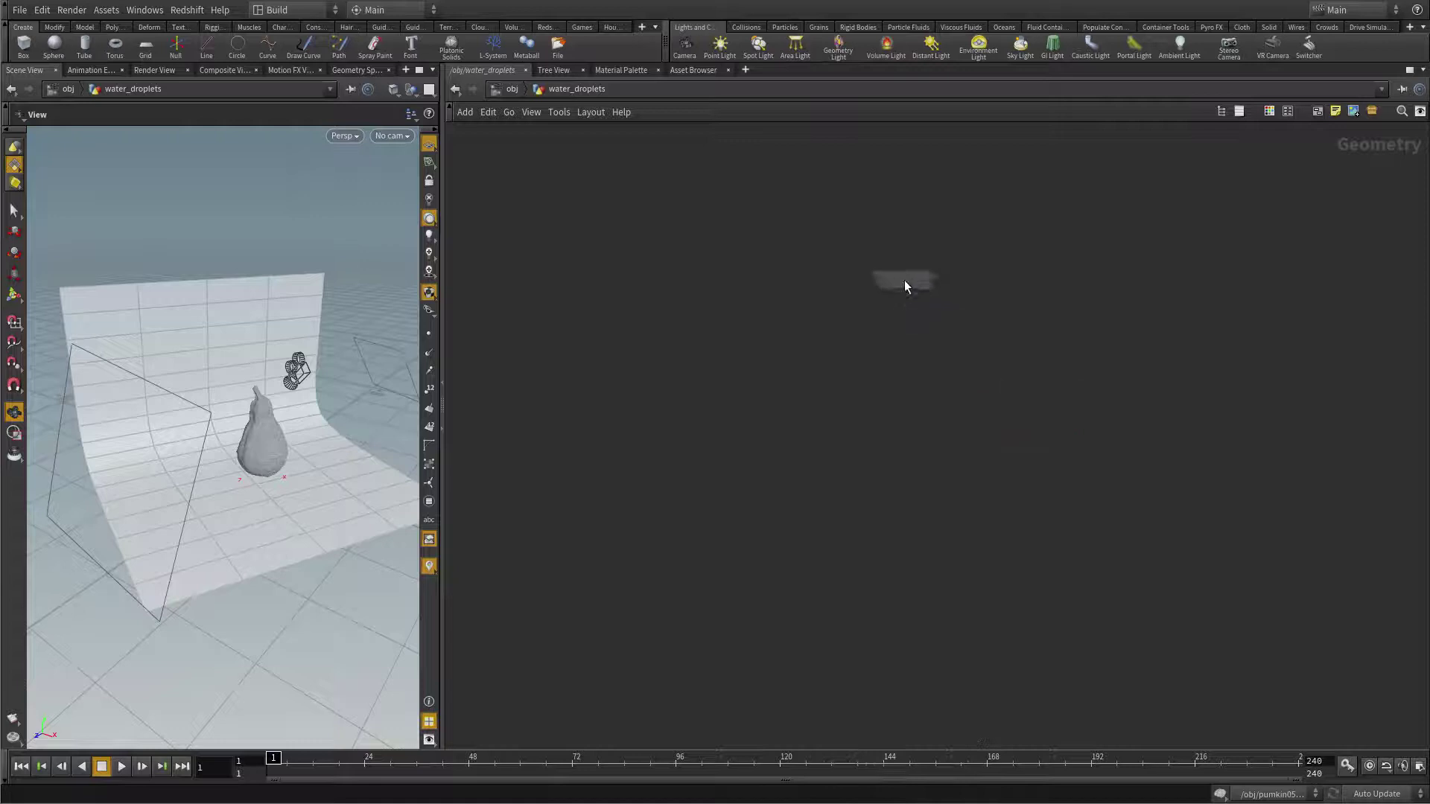
{"action": "left_click", "coordinate": [904, 280]}
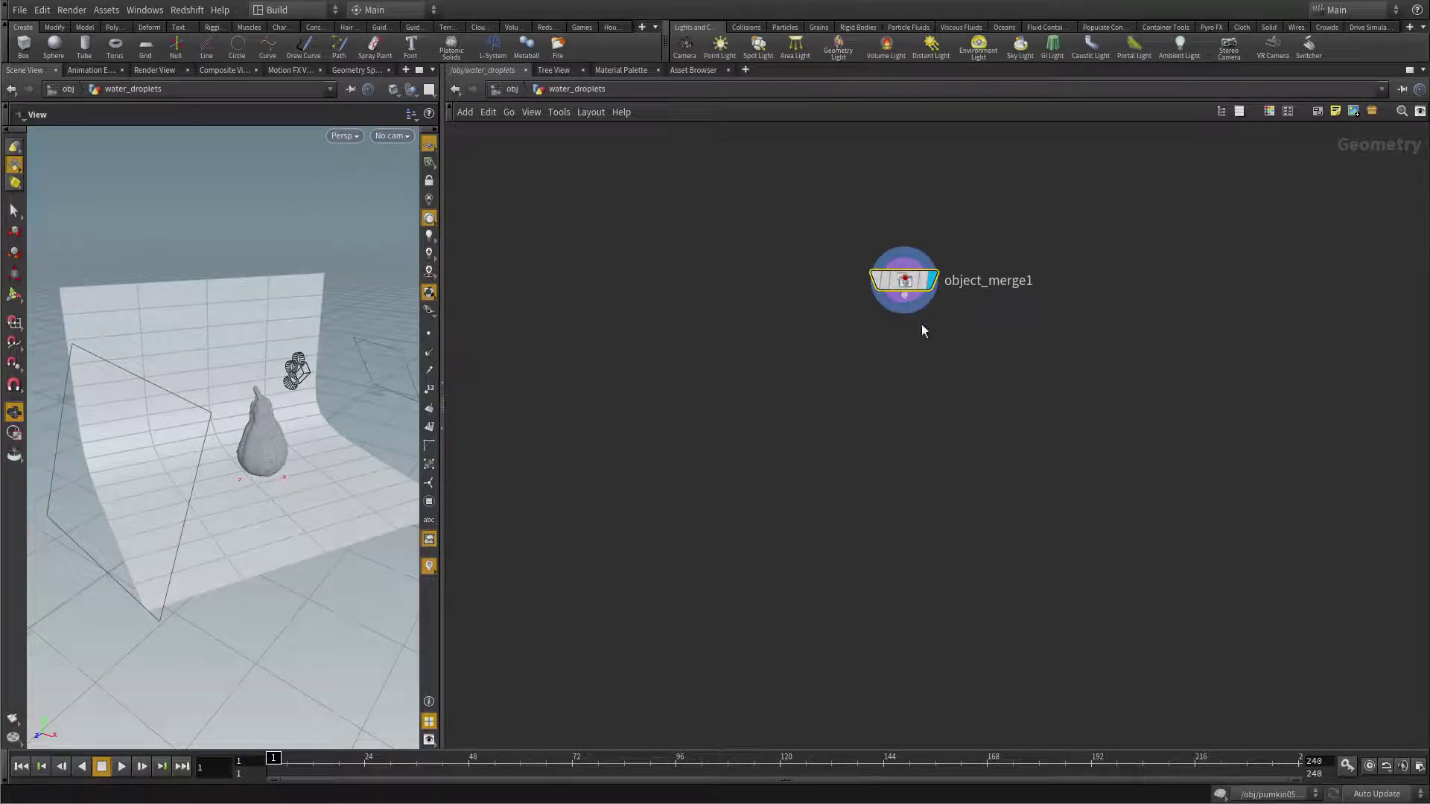
Point the Object Merge's Object 1 to OUT_pumpkin in pumkin05 and set its Transform to Into This Object.
{"action": "key", "text": "p"}
{"action": "left_click", "coordinate": [1415, 192]}
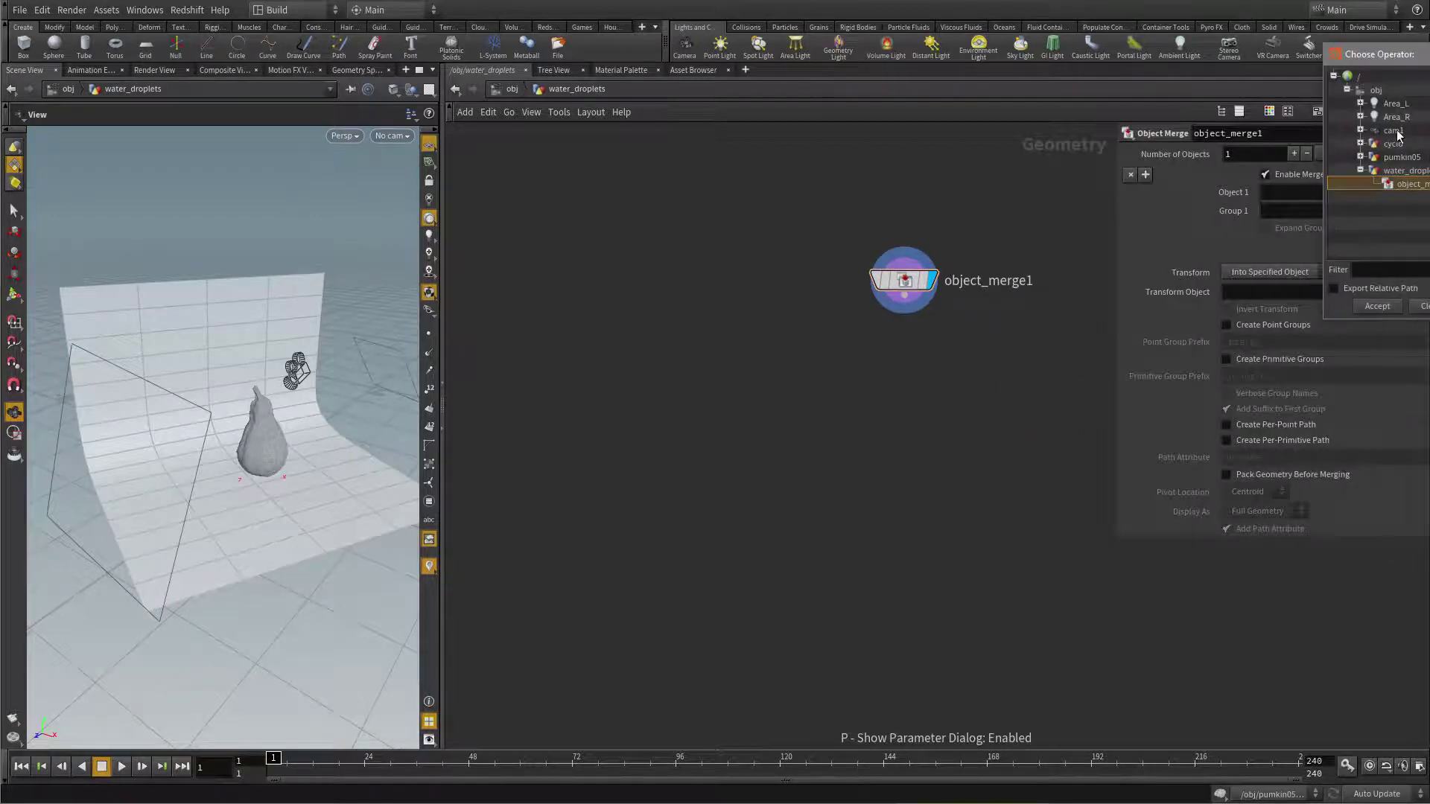
{"action": "left_click", "coordinate": [1360, 157]}
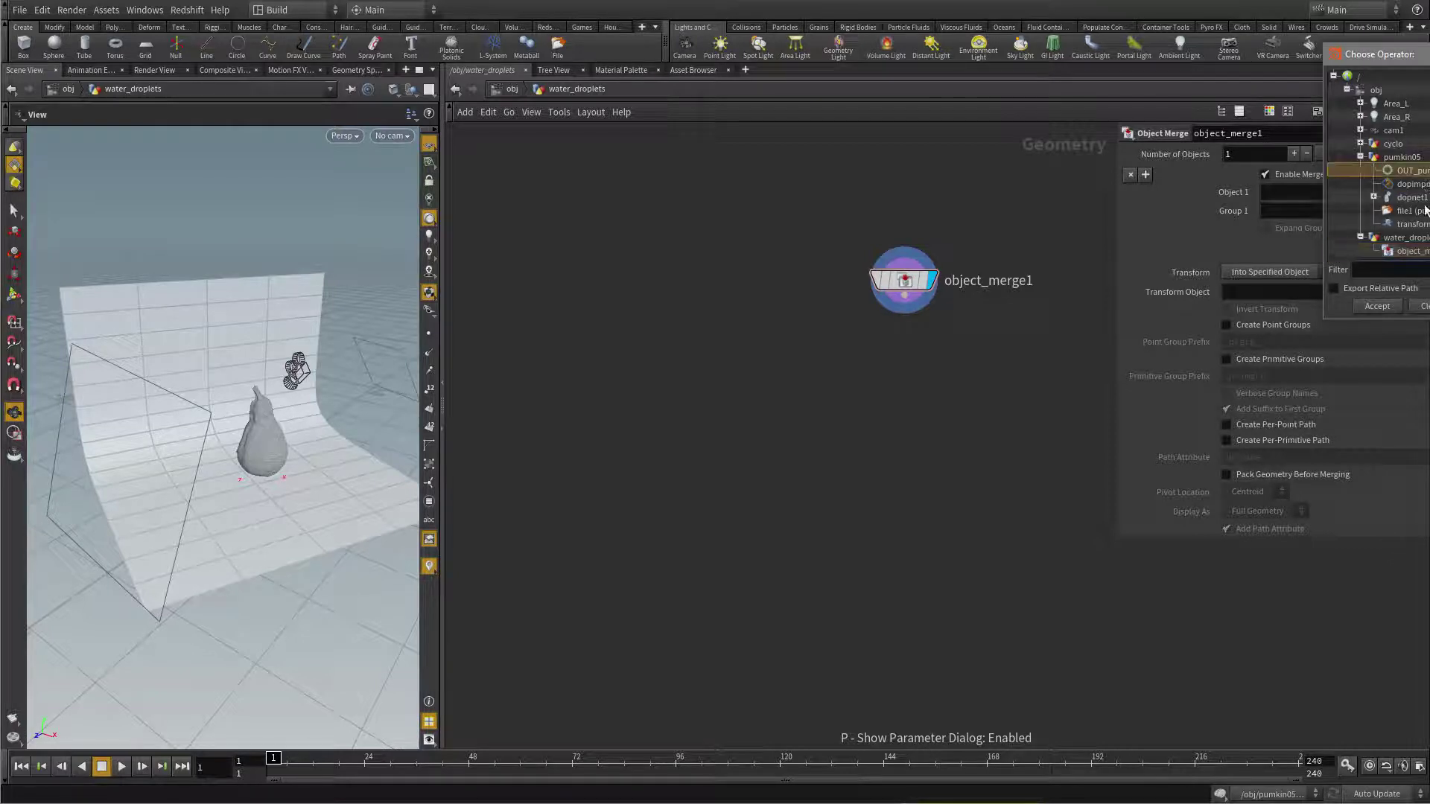
{"action": "left_click", "coordinate": [1383, 305]}
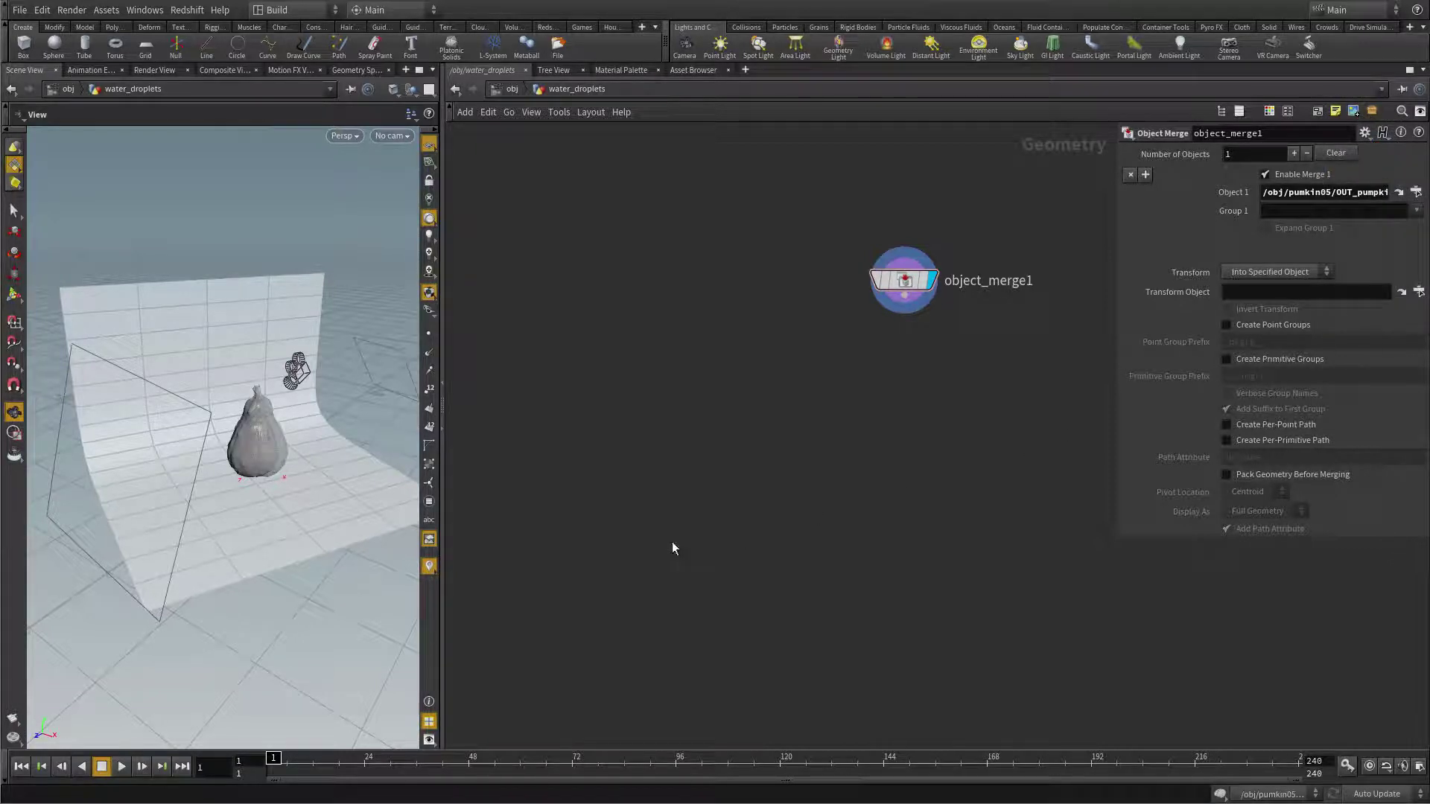
{"action": "left_click", "coordinate": [1258, 271]}
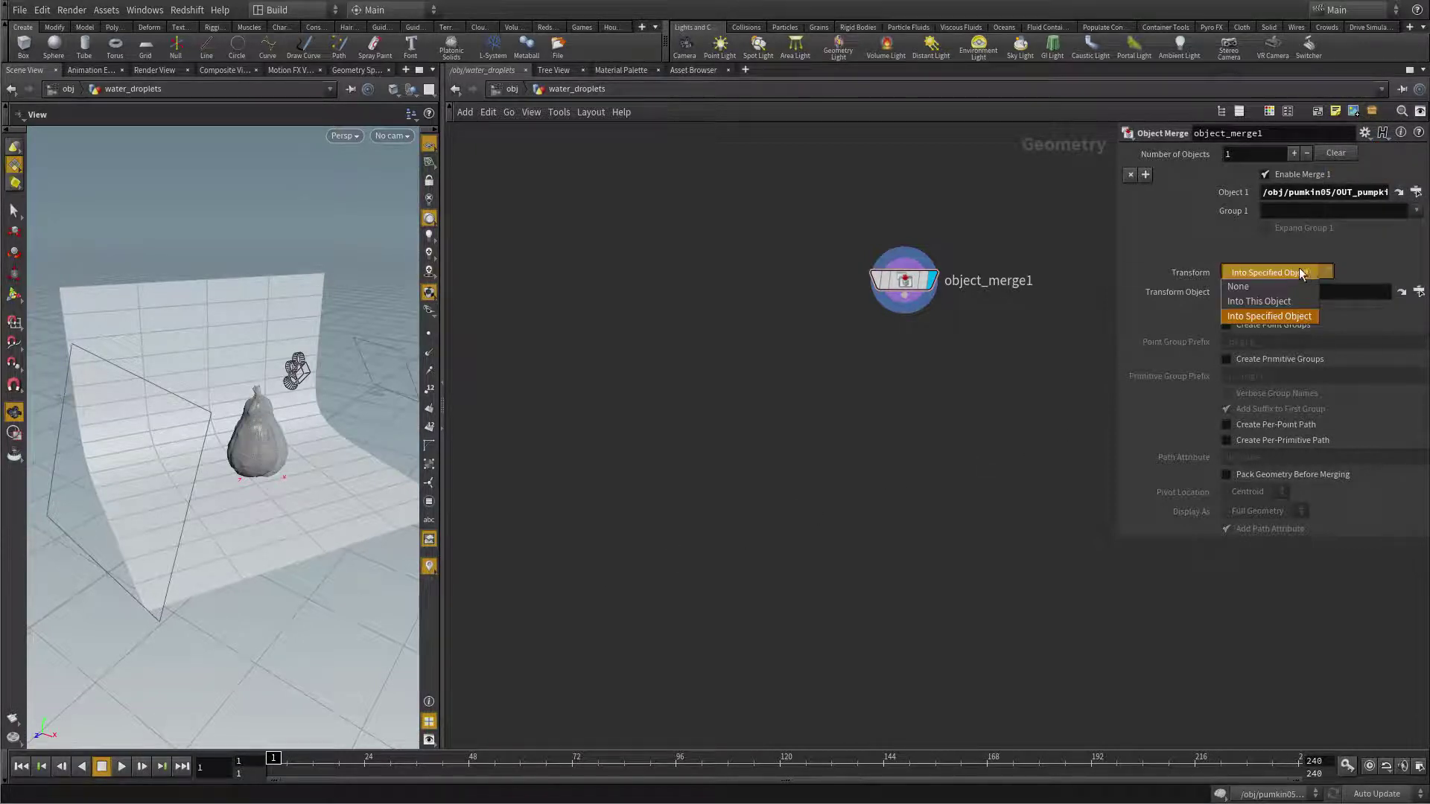
{"action": "left_click", "coordinate": [1263, 302]}
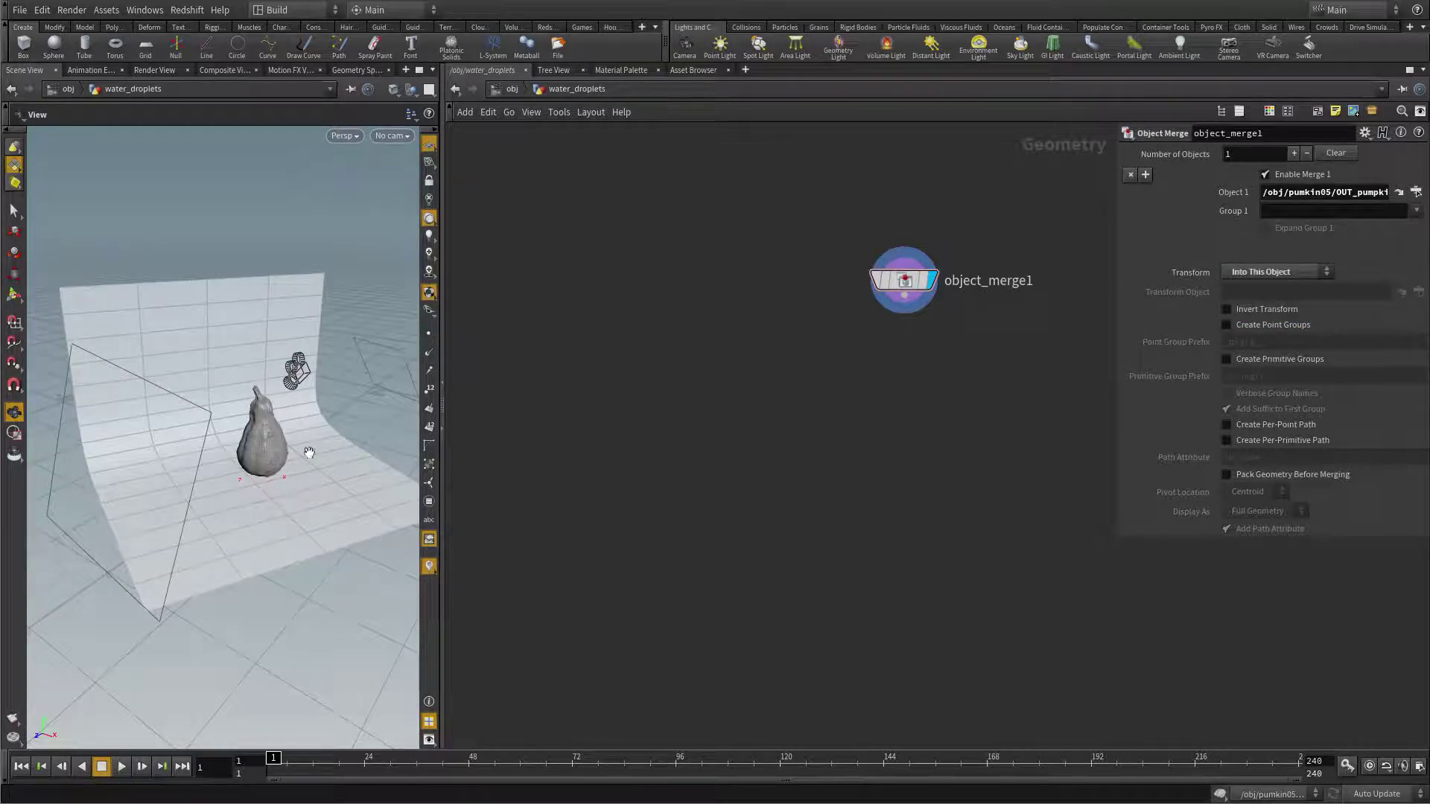
Check the merged pumpkin's existing normals up close in the viewport, hiding their display again at the end.
{"action": "scroll", "coordinate": [273, 477], "scroll_direction": "up", "scroll_amount": 5}
{"action": "left_click_drag", "start_coordinate": [273, 476], "coordinate": [313, 387]}
{"action": "left_click", "coordinate": [410, 114]}
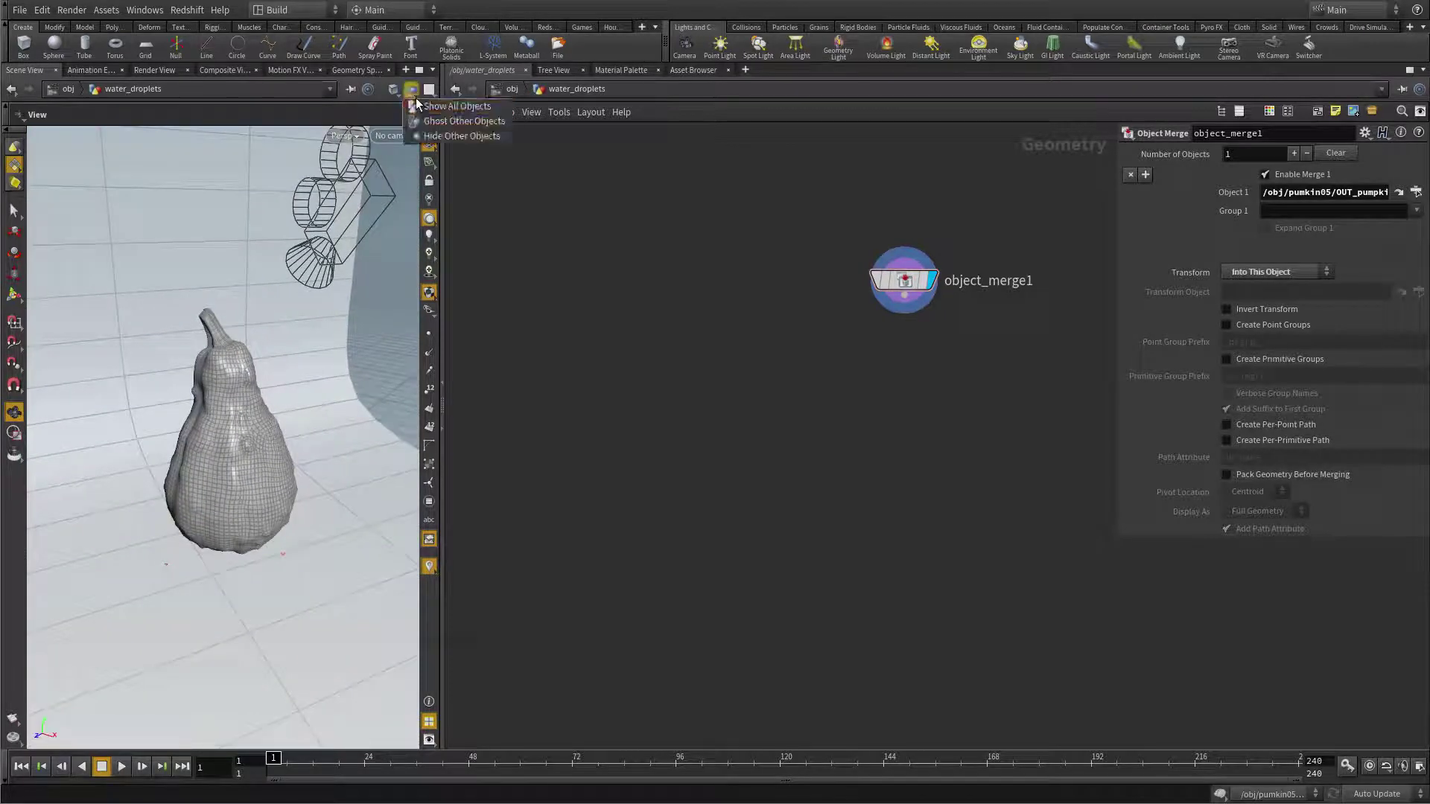
{"action": "middle_click_drag", "start_coordinate": [982, 365], "coordinate": [900, 351]}
{"action": "left_click", "coordinate": [429, 352]}
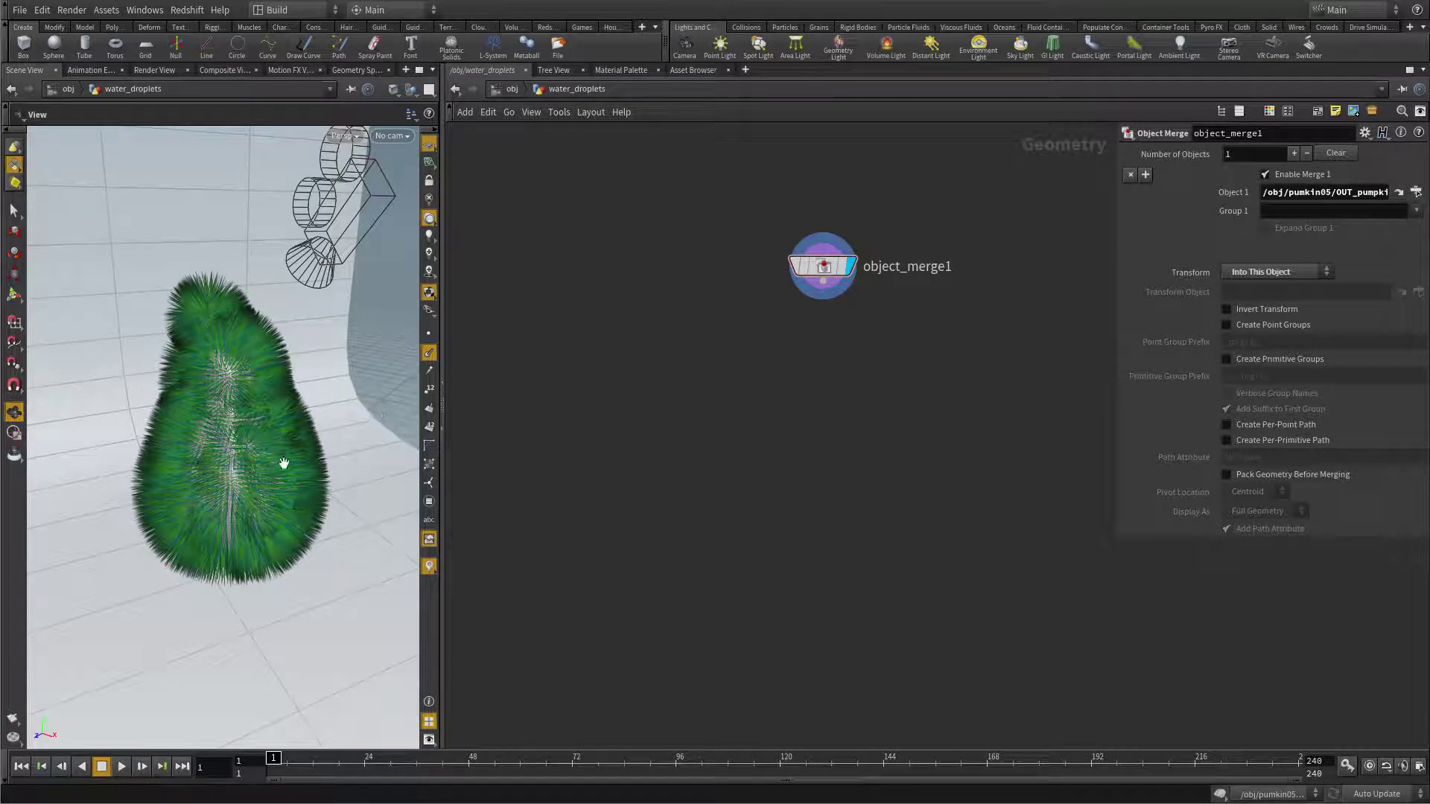
{"action": "left_click", "coordinate": [430, 353]}
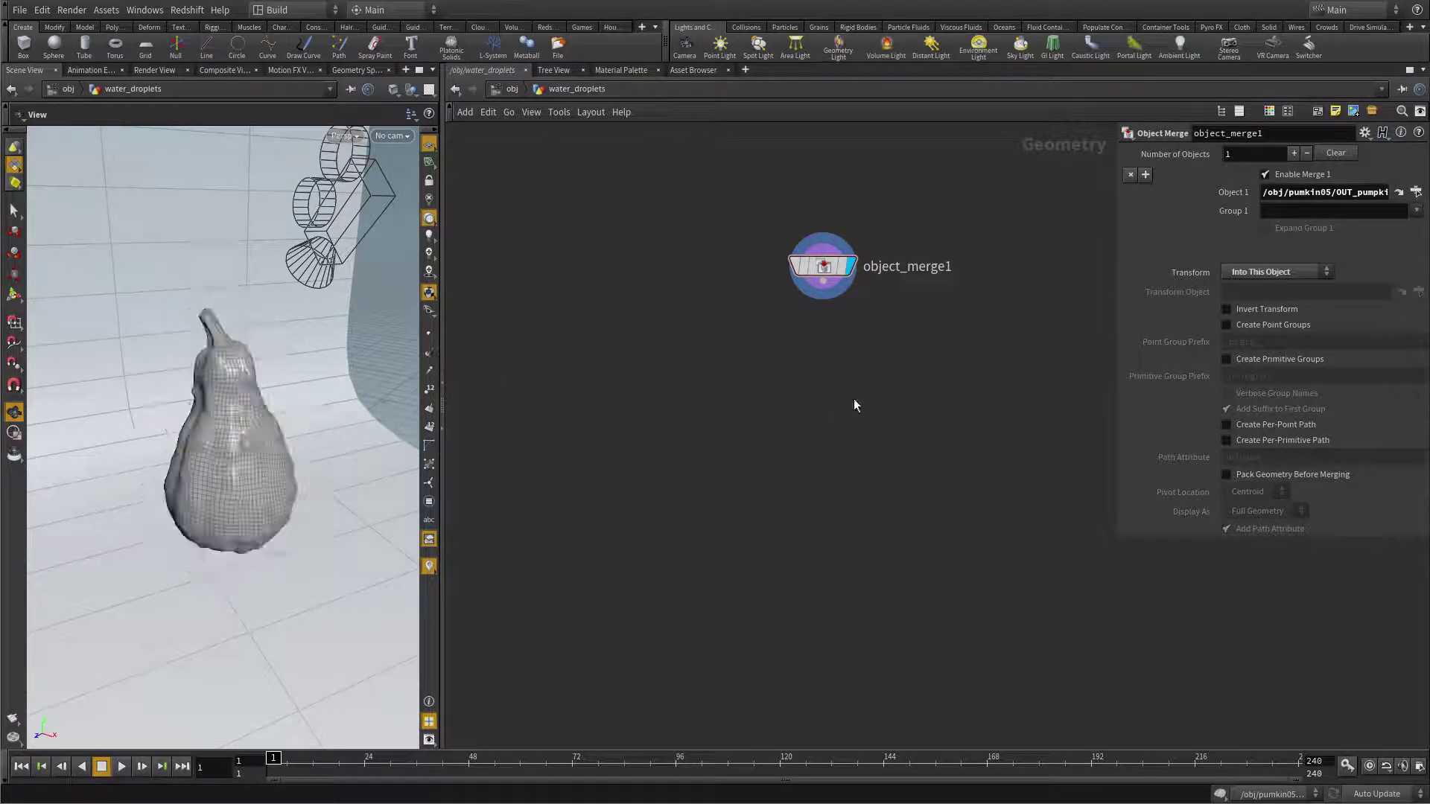
Add a Normal node after object_merge1, display it, and set Add Normals to Points.
{"action": "key", "text": "Tab"}
{"action": "type", "text": "norma"}
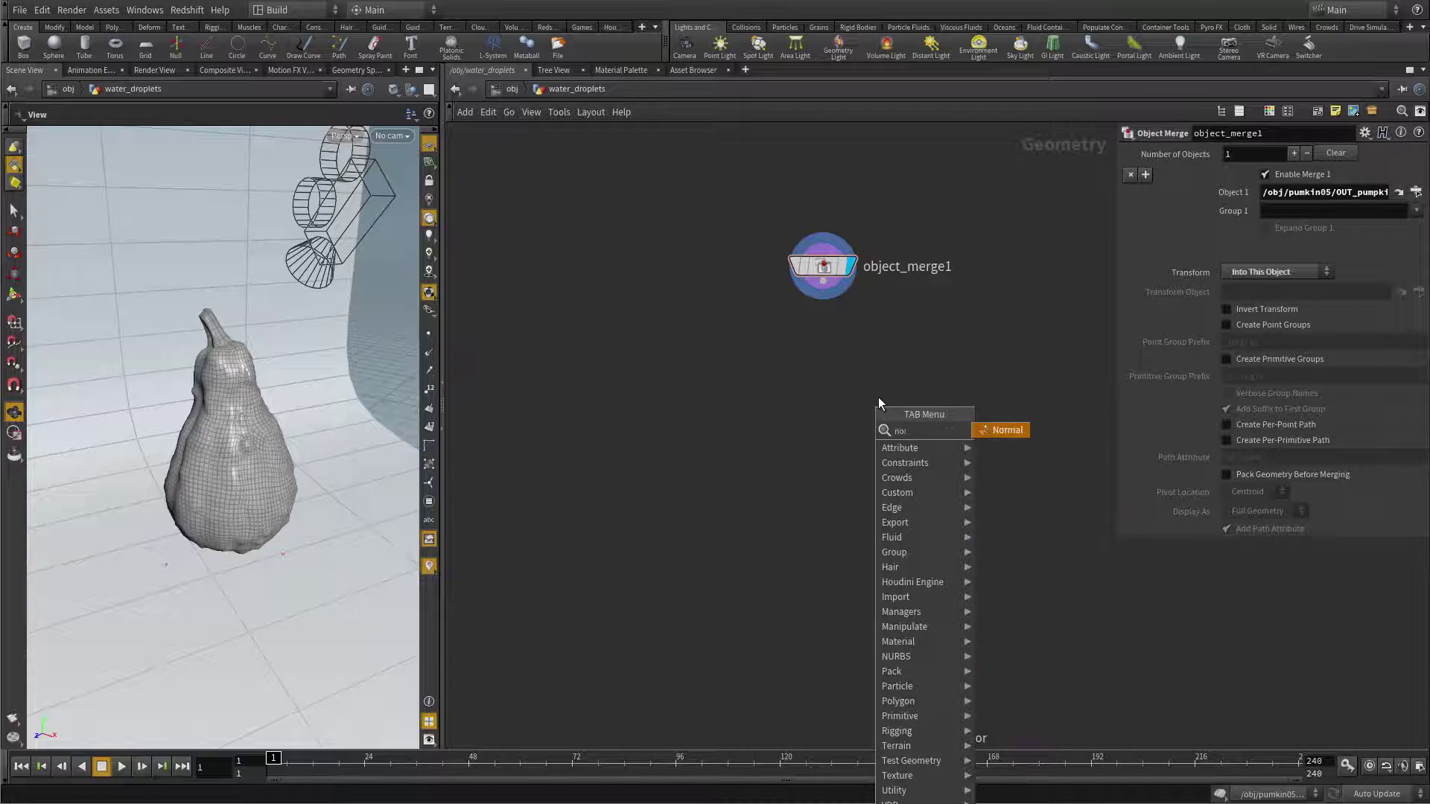
{"action": "left_click", "coordinate": [999, 434]}
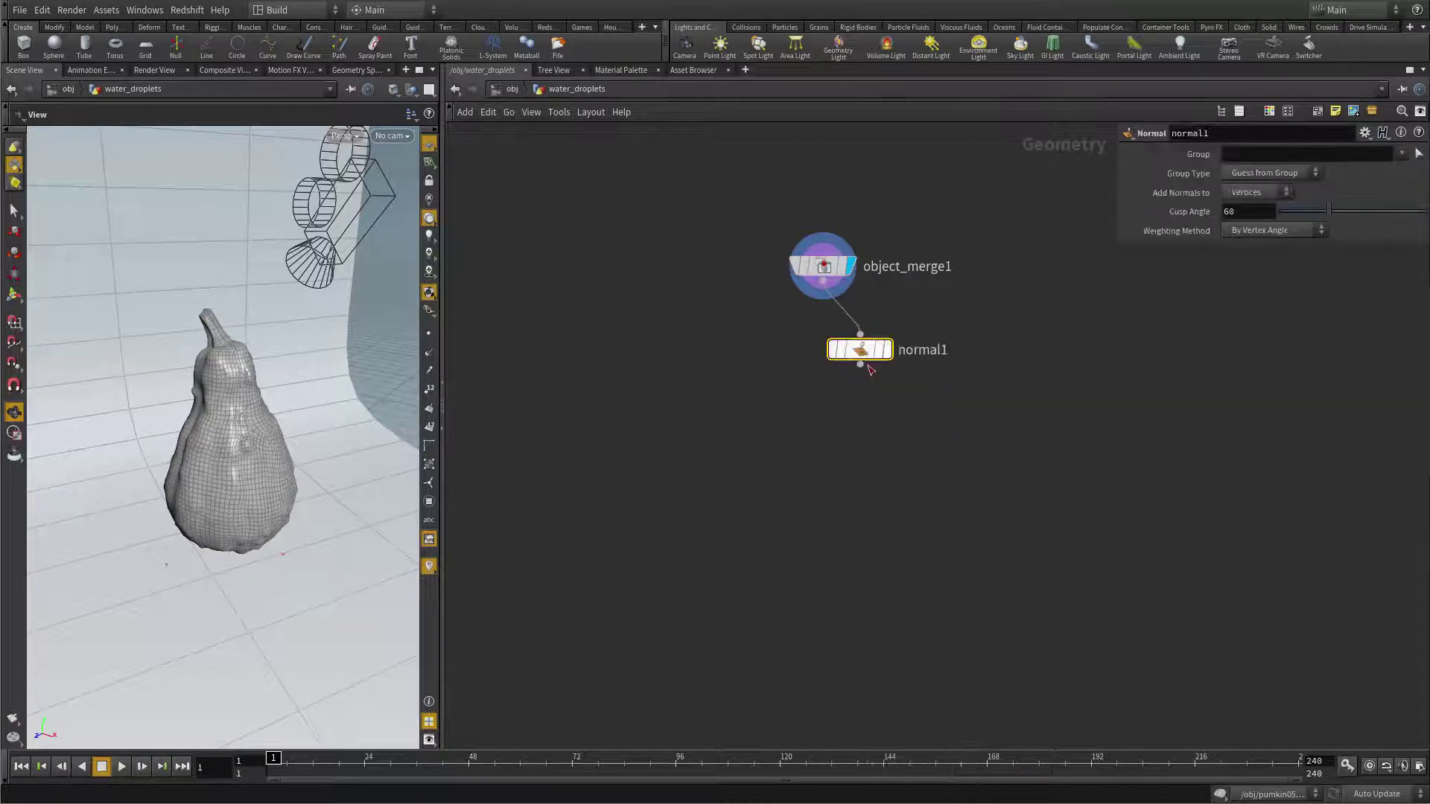
{"action": "left_click", "coordinate": [1286, 196]}
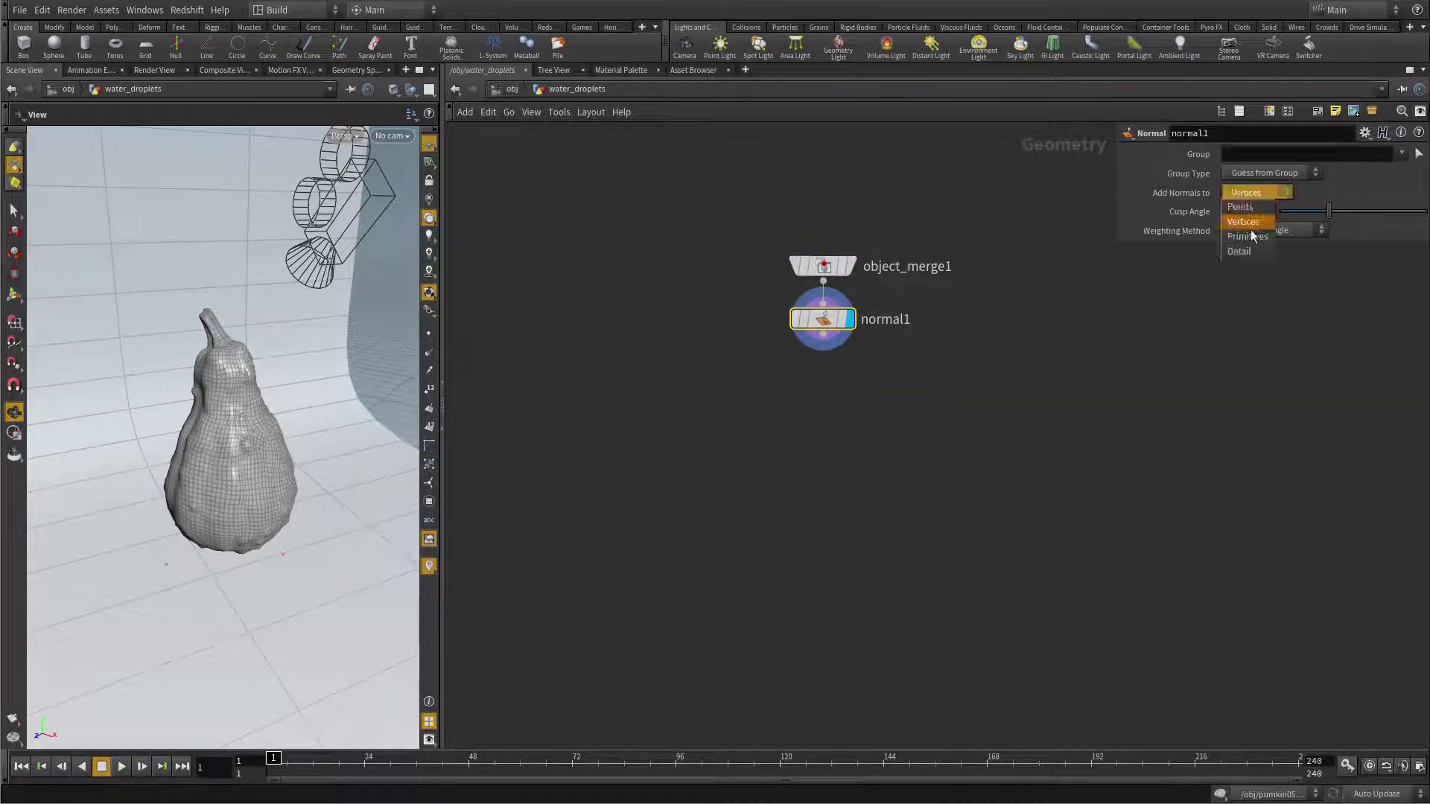
{"action": "left_click", "coordinate": [1246, 206]}
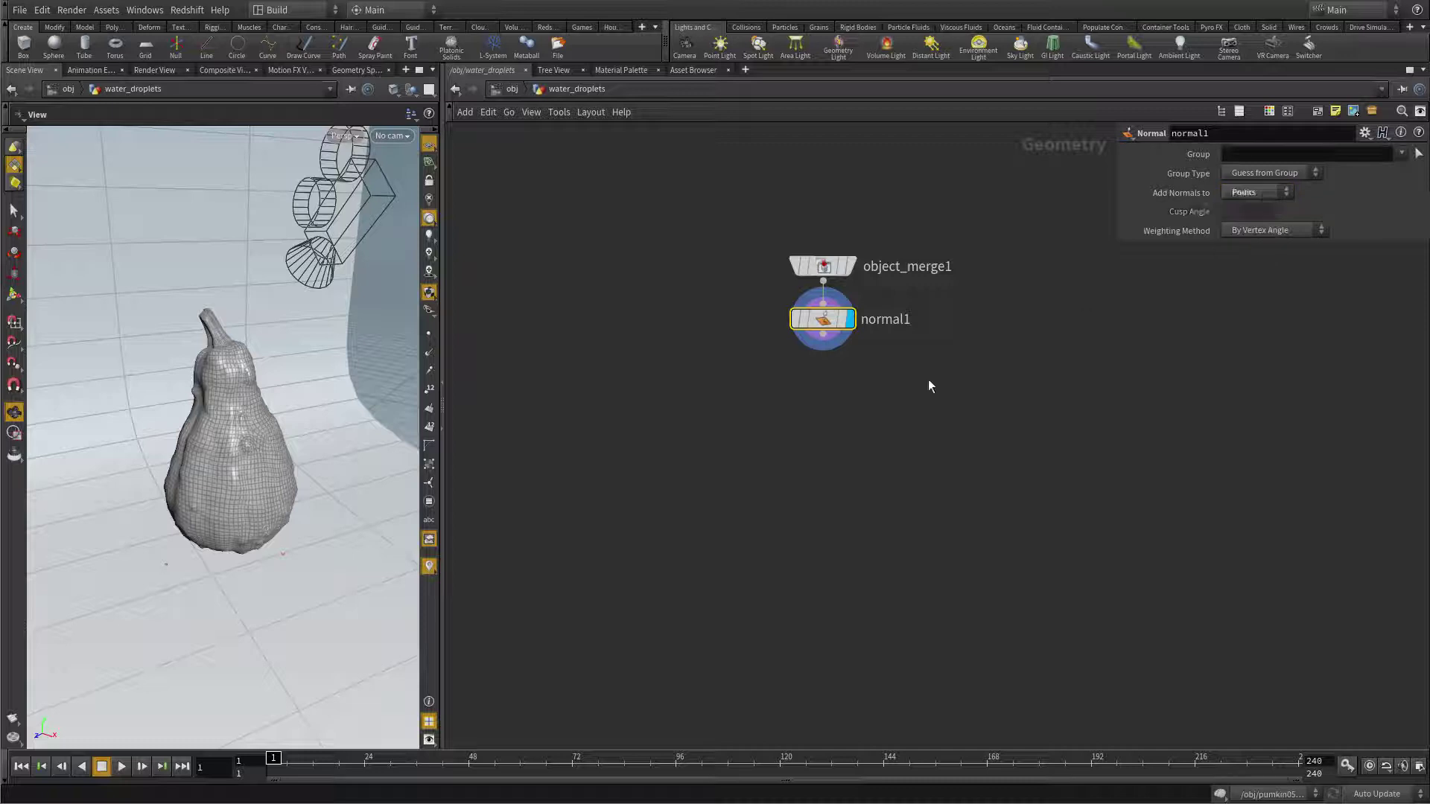
Show the point normals and compare object_merge1's output with normal1's, ending with normal1 displayed.
{"action": "left_click", "coordinate": [429, 352]}
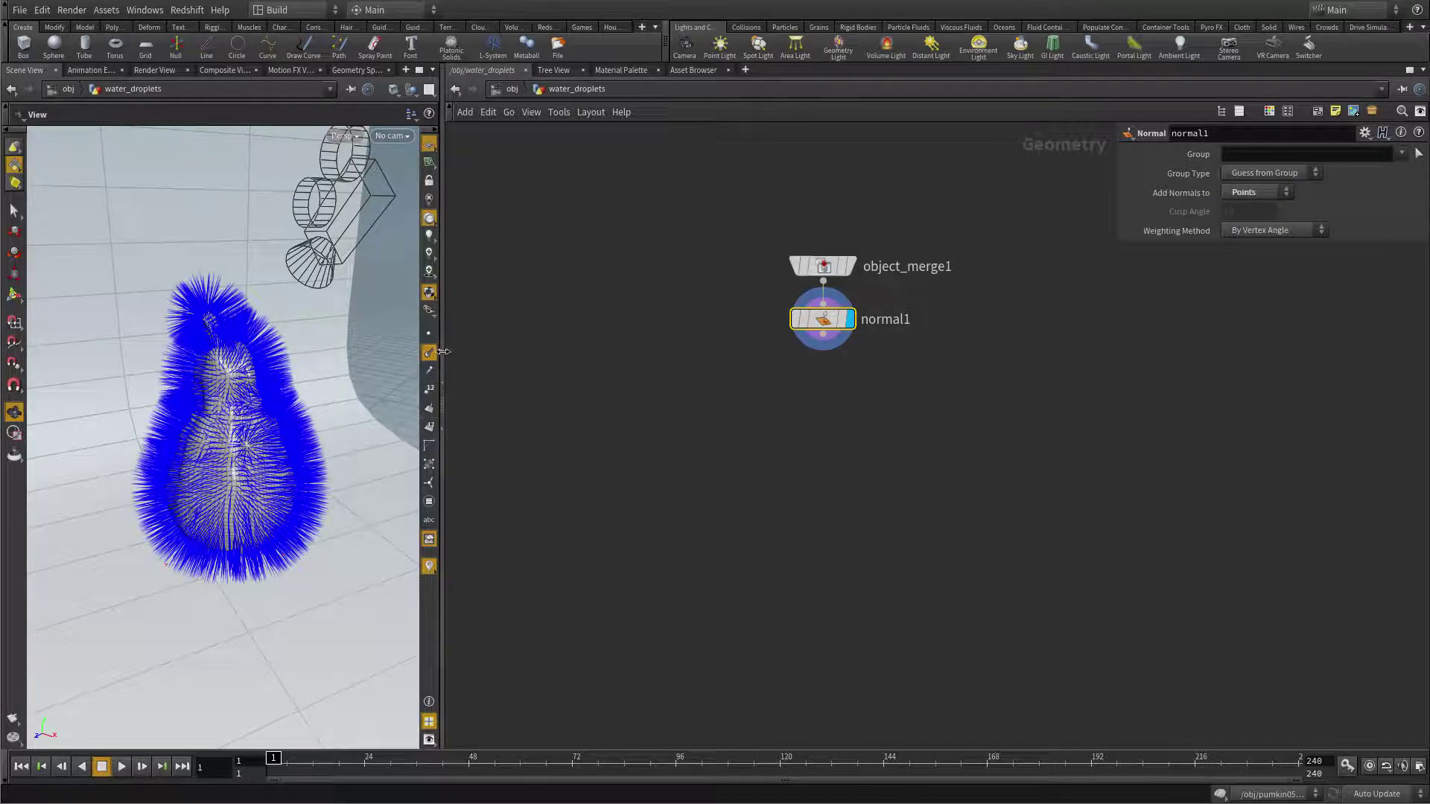
{"action": "left_click", "coordinate": [846, 272]}
{"action": "left_click", "coordinate": [850, 267]}
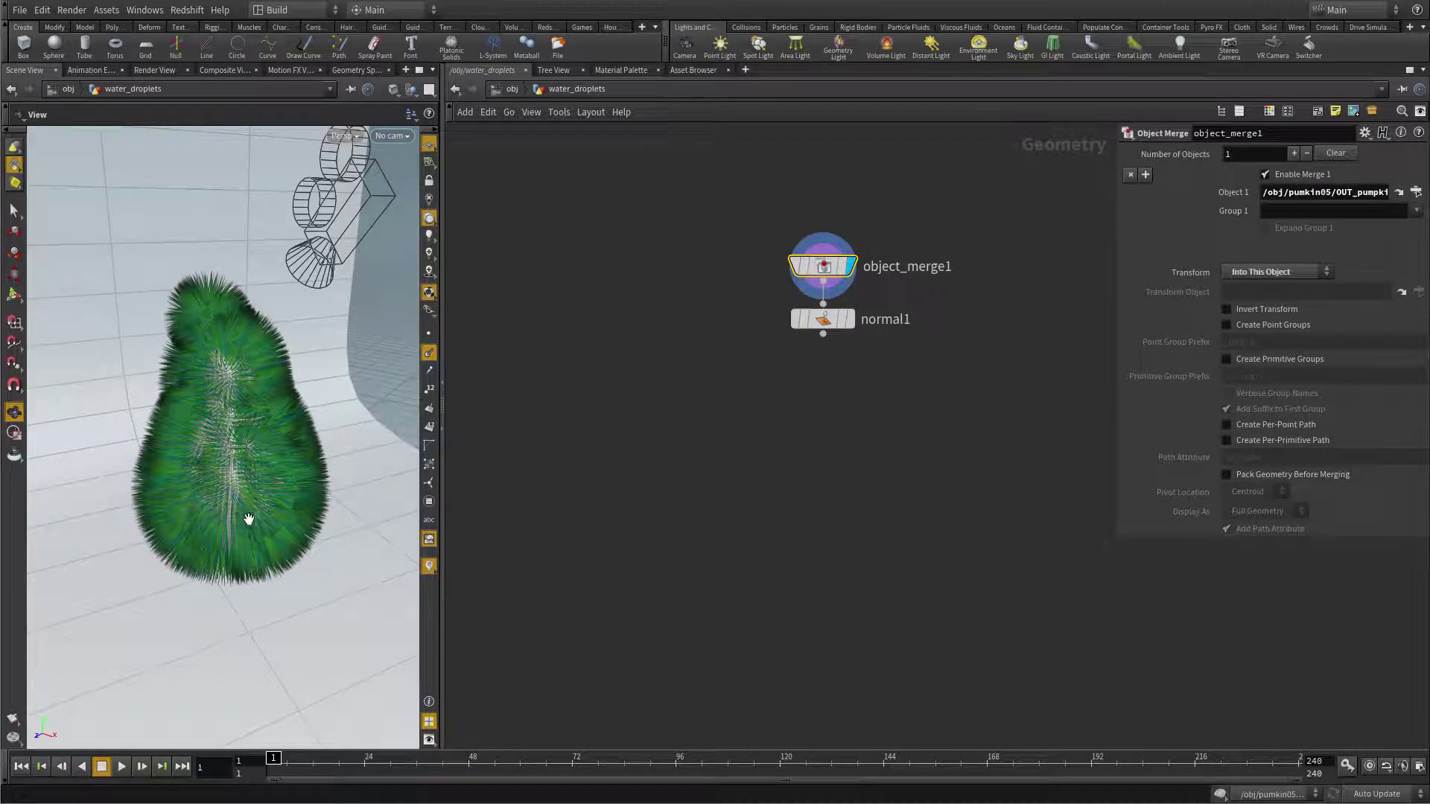
{"action": "left_click", "coordinate": [839, 324]}
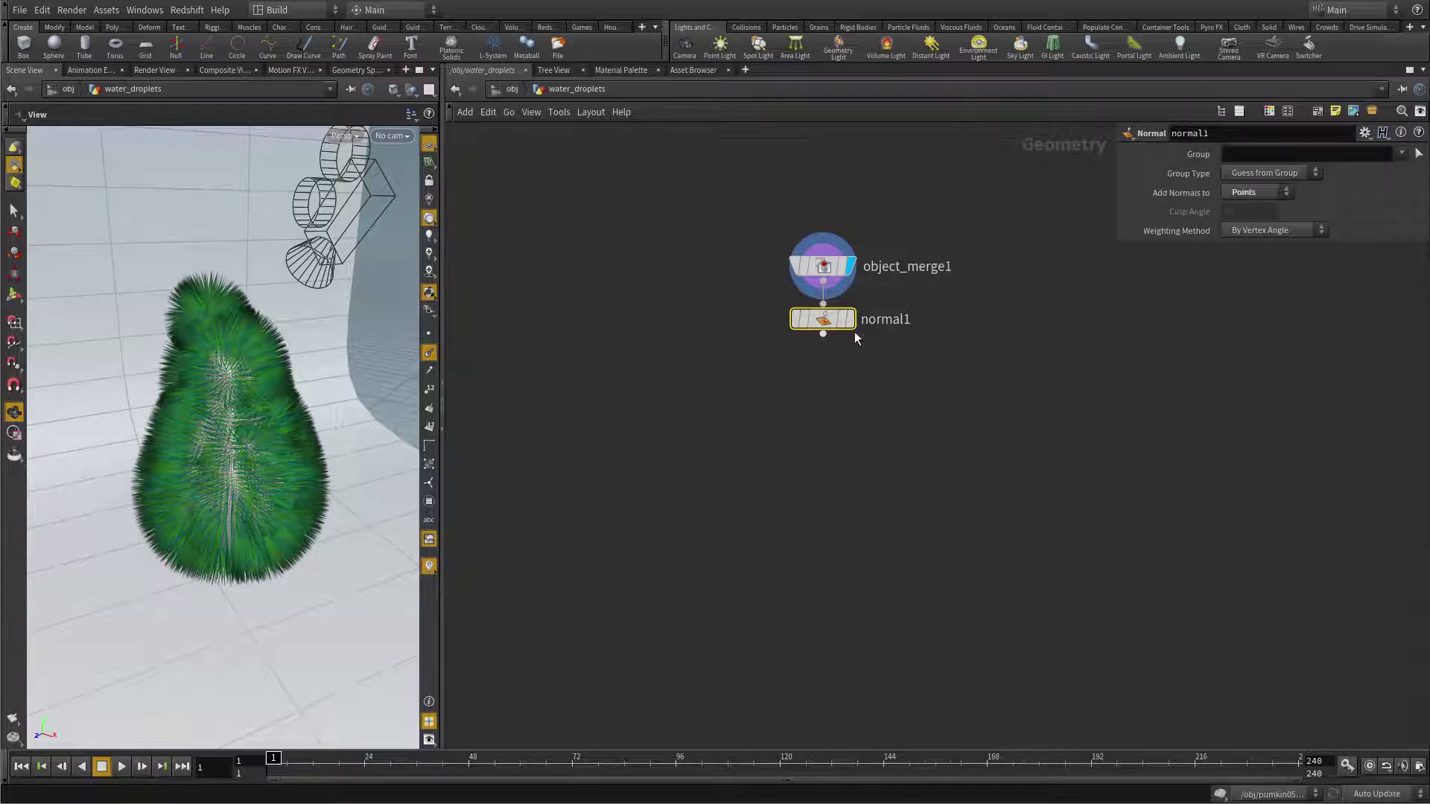
{"action": "left_click", "coordinate": [850, 320]}
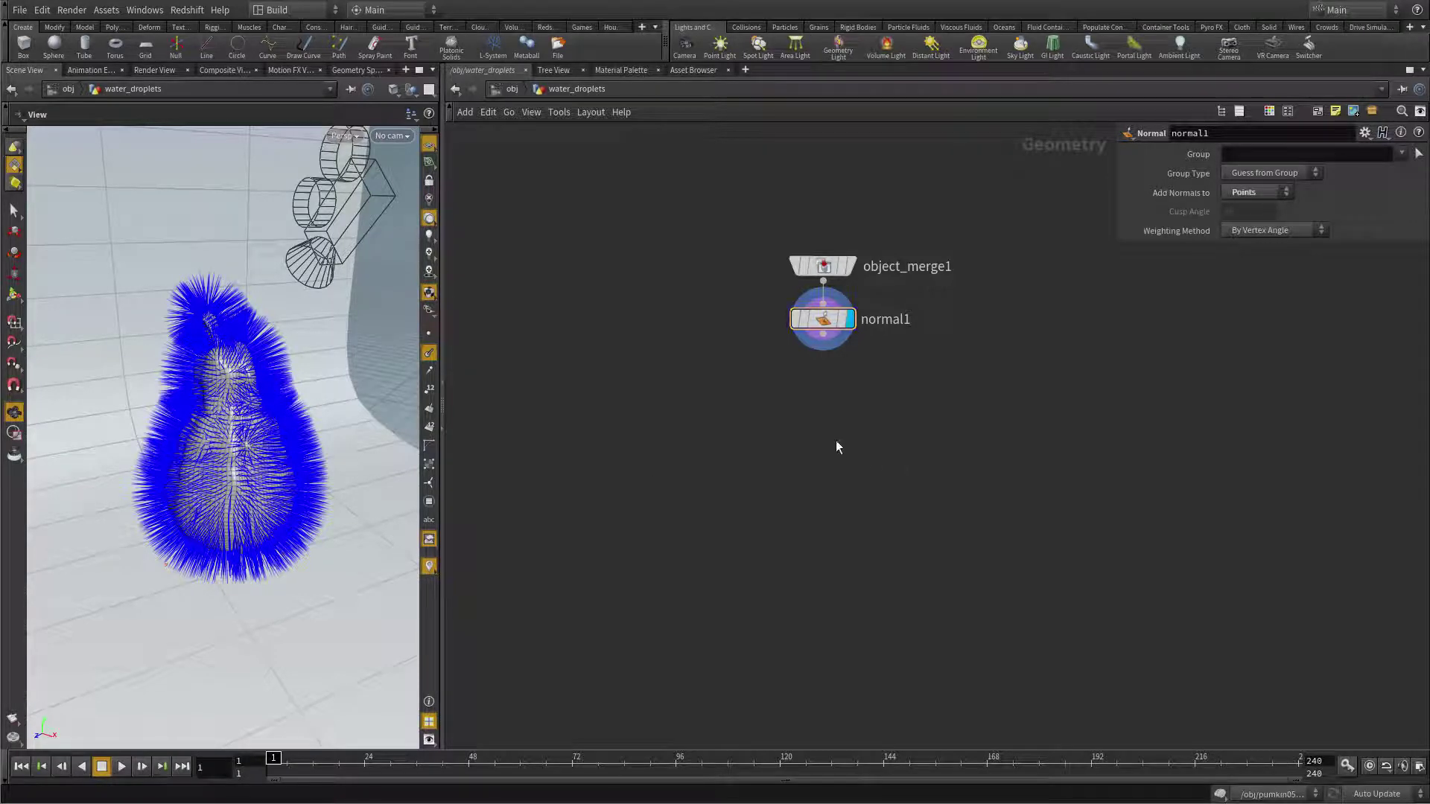
Add a Subdivide node after normal1, display it, and set its Depth to 2.
{"action": "key", "text": "Tab"}
{"action": "type", "text": "s"}
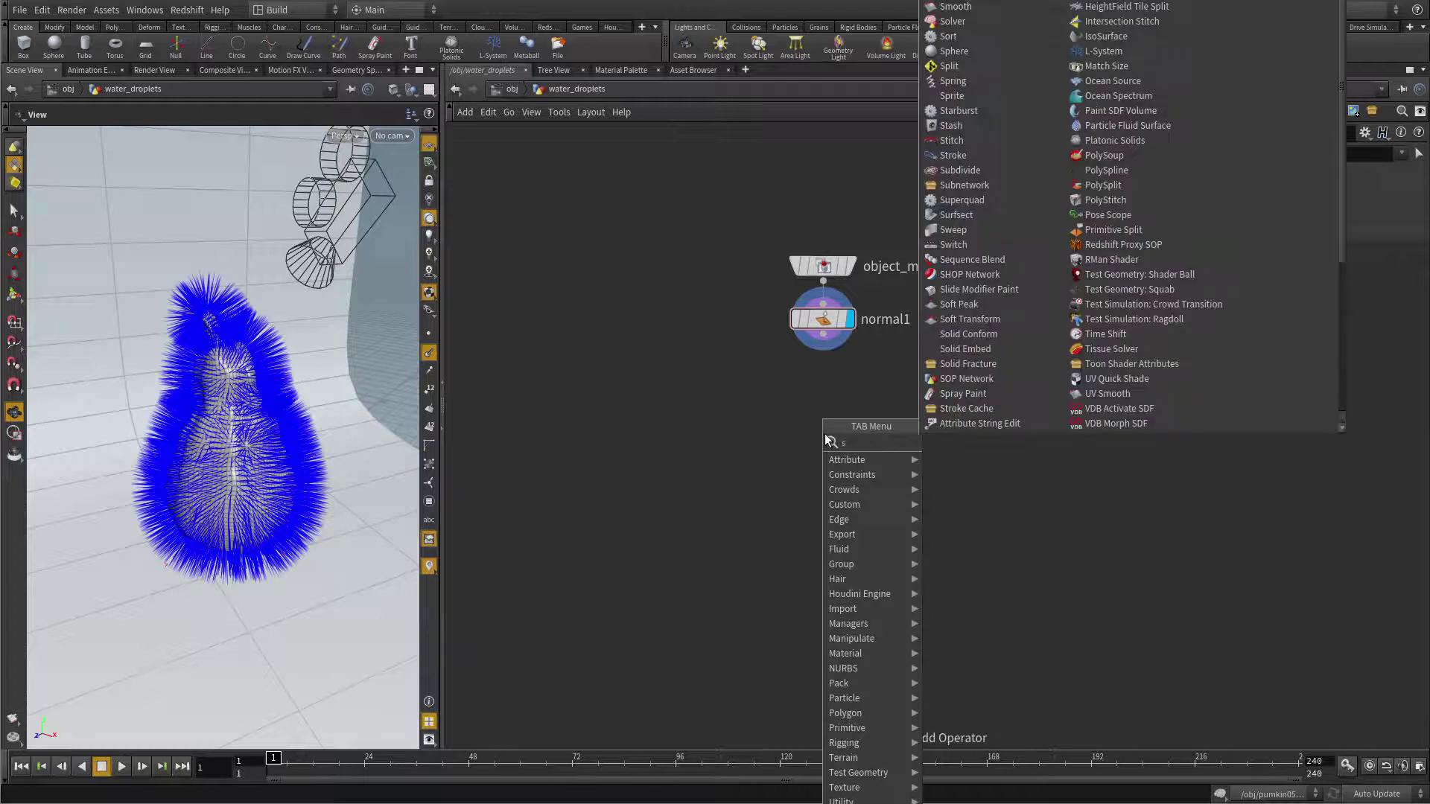
{"action": "type", "text": "ubd"}
{"action": "key", "text": "Return"}
{"action": "left_click", "coordinate": [825, 337]}
{"action": "left_click", "coordinate": [819, 374]}
{"action": "left_click", "coordinate": [850, 387]}
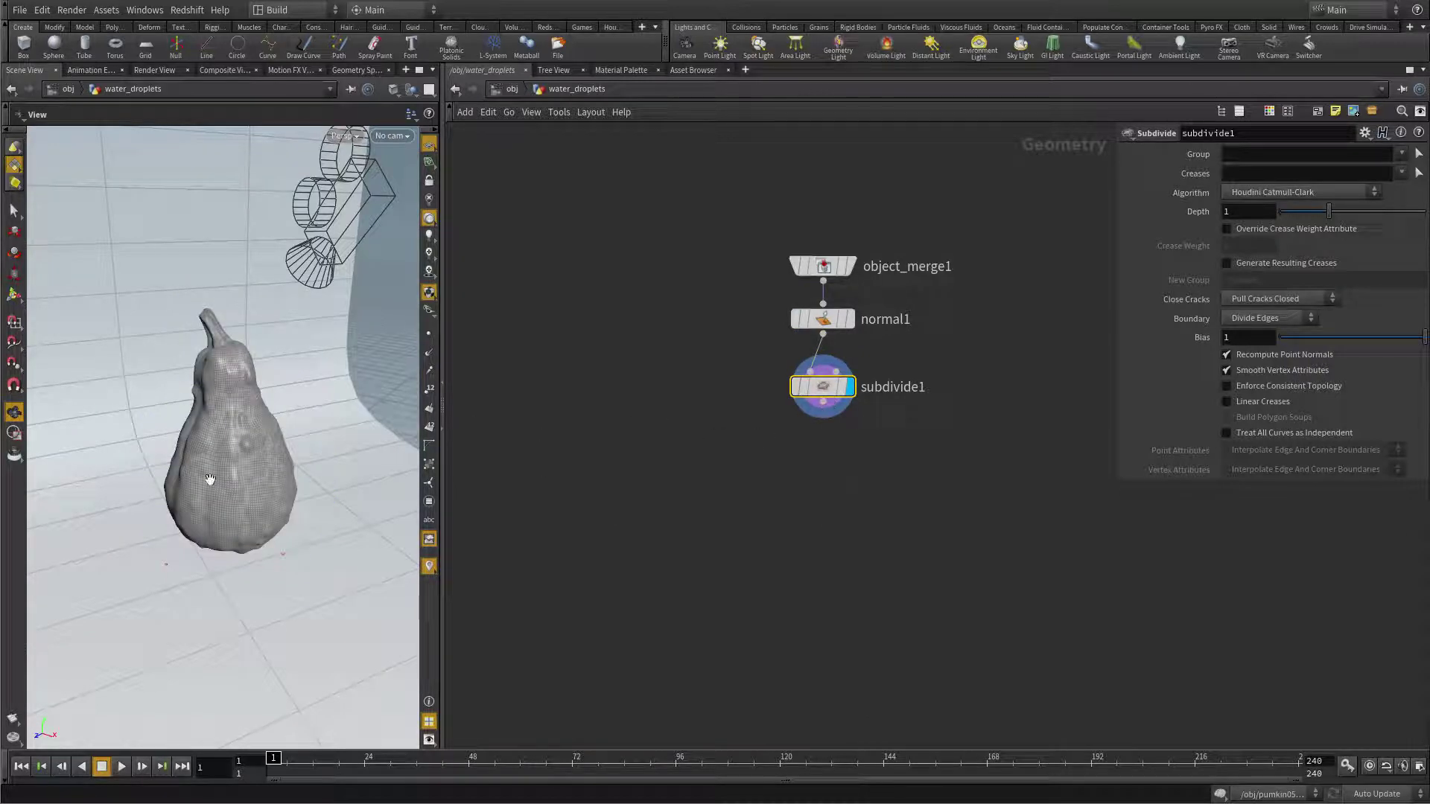
{"action": "type", "text": "2"}
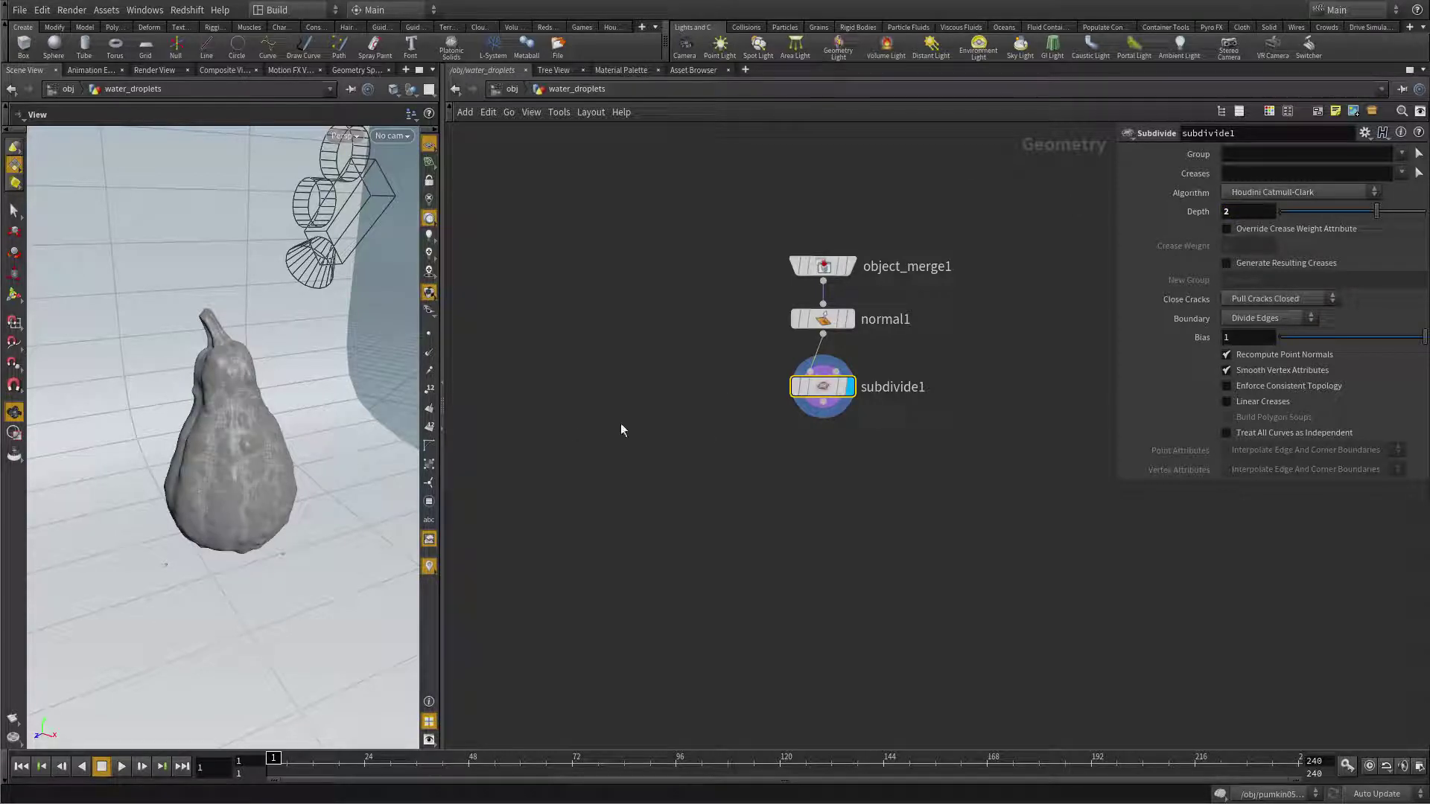
Hide the other objects in the viewport and inspect the subdivided pumpkin up close.
{"action": "left_click_drag", "start_coordinate": [310, 491], "coordinate": [254, 400]}
{"action": "scroll", "coordinate": [253, 400], "scroll_direction": "up", "scroll_amount": 5}
{"action": "left_click_drag", "start_coordinate": [242, 501], "coordinate": [286, 473]}
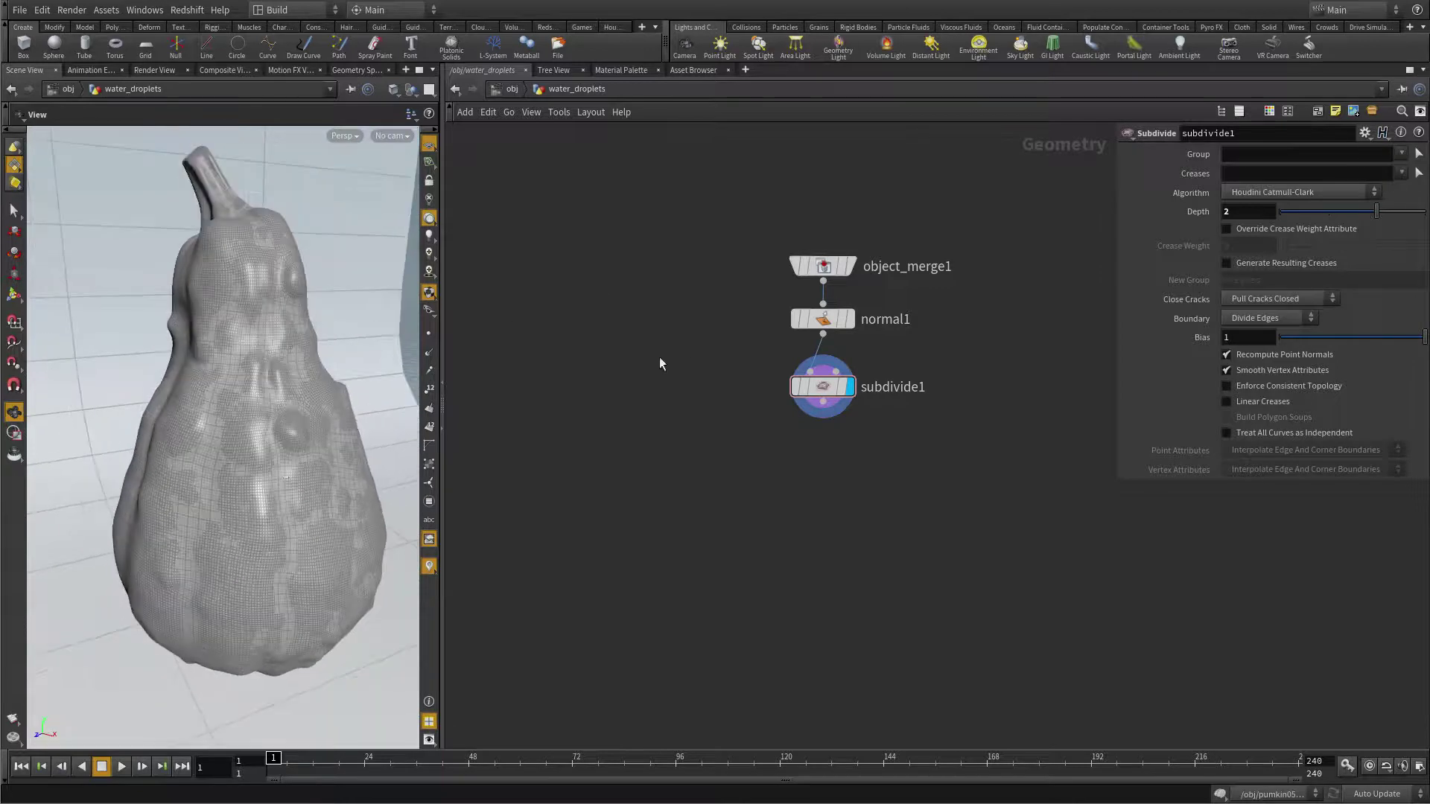
{"action": "left_click", "coordinate": [411, 89]}
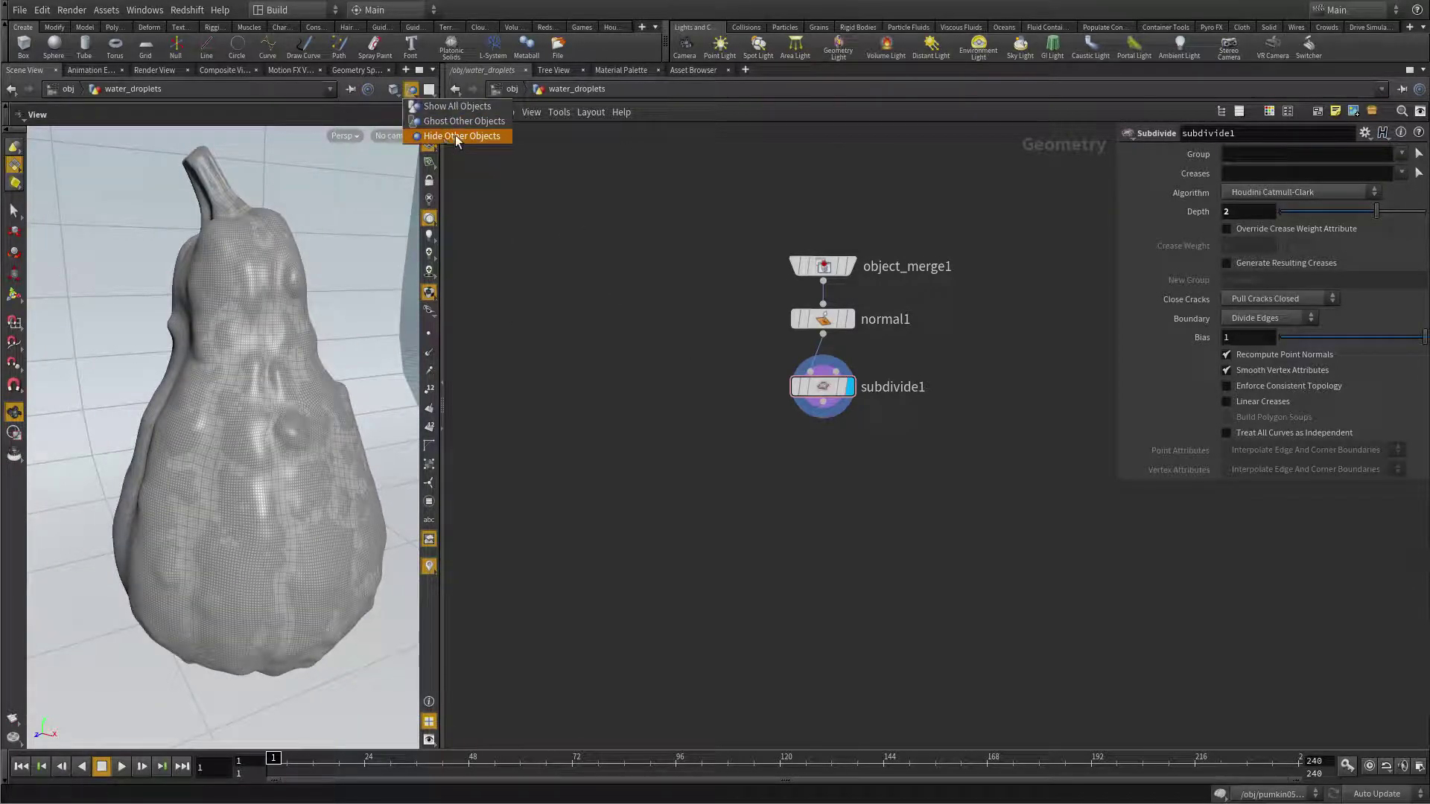
{"action": "left_click", "coordinate": [458, 137]}
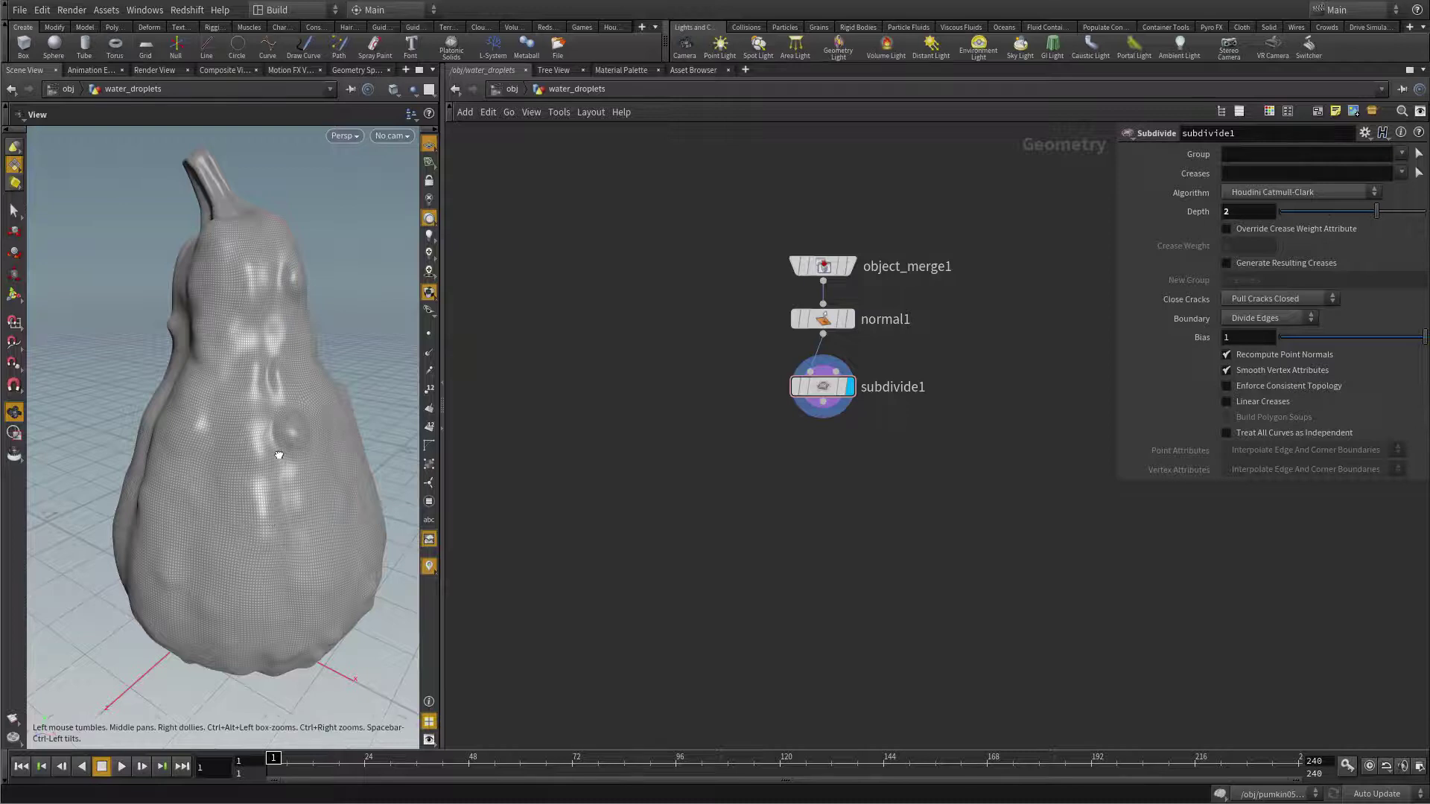
{"action": "left_click_drag", "start_coordinate": [278, 454], "coordinate": [282, 453]}
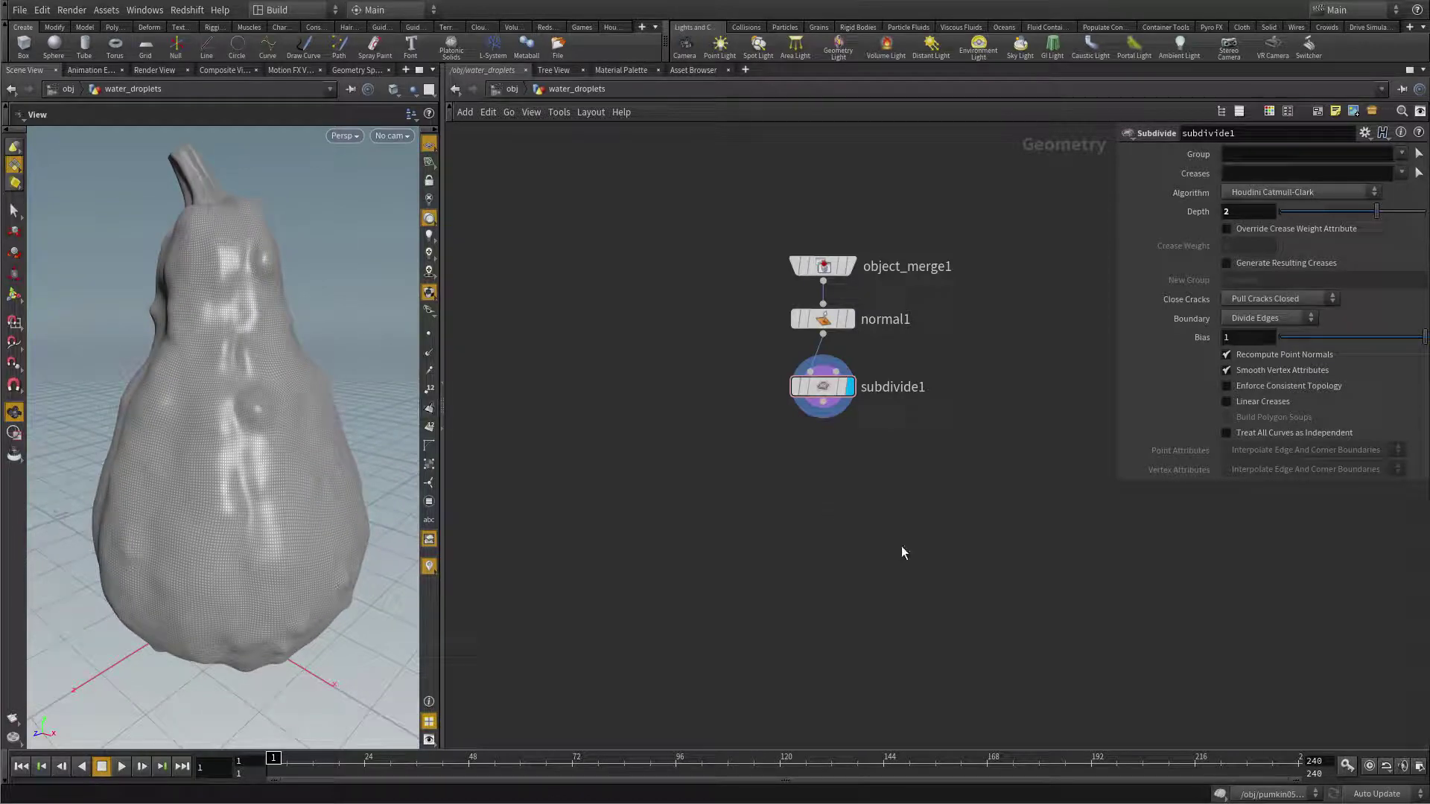
Add a Scatter node fed by subdivide1, display it, set Force Total Count to 1200, and align it under subdivide1.
{"action": "key", "text": "Tab"}
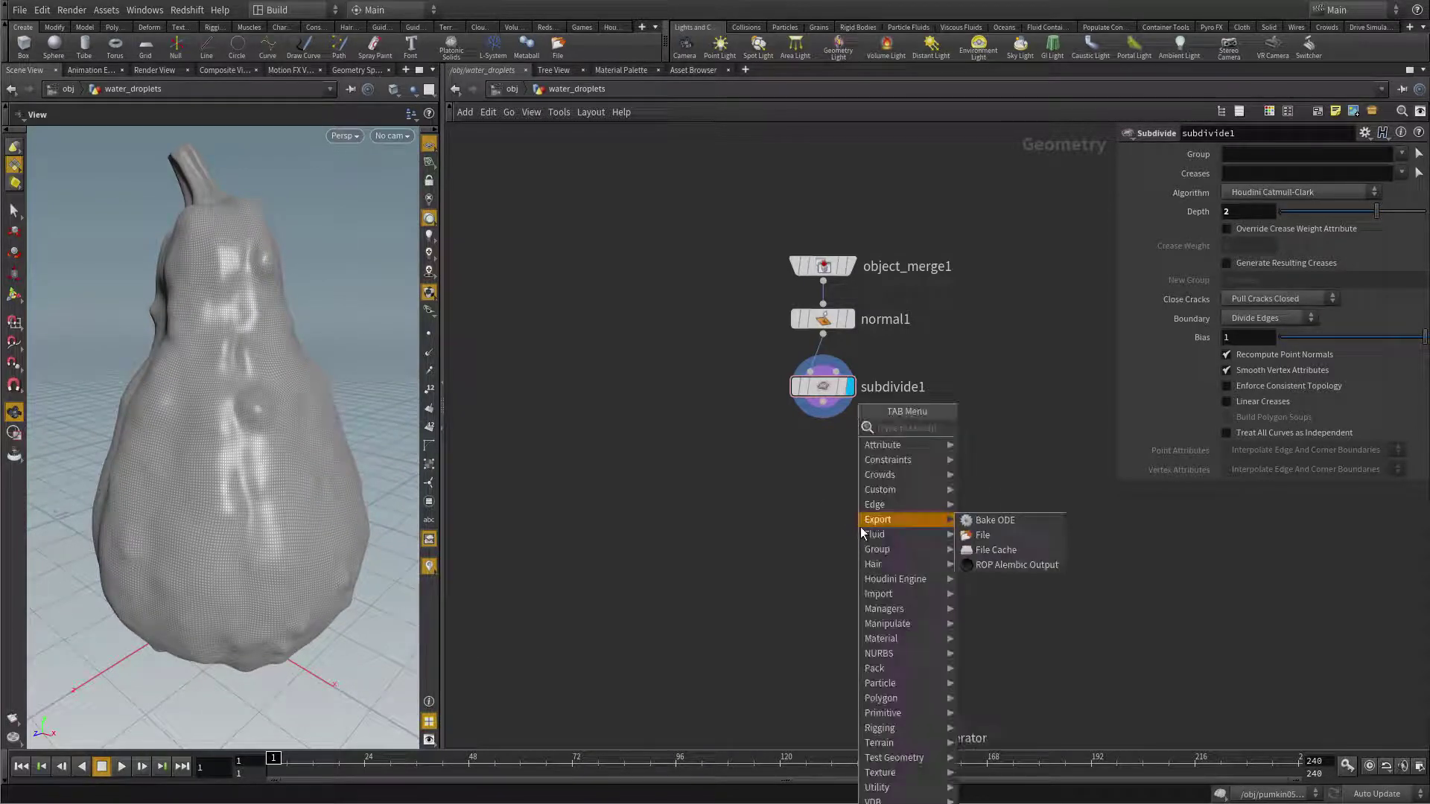
{"action": "type", "text": "scat"}
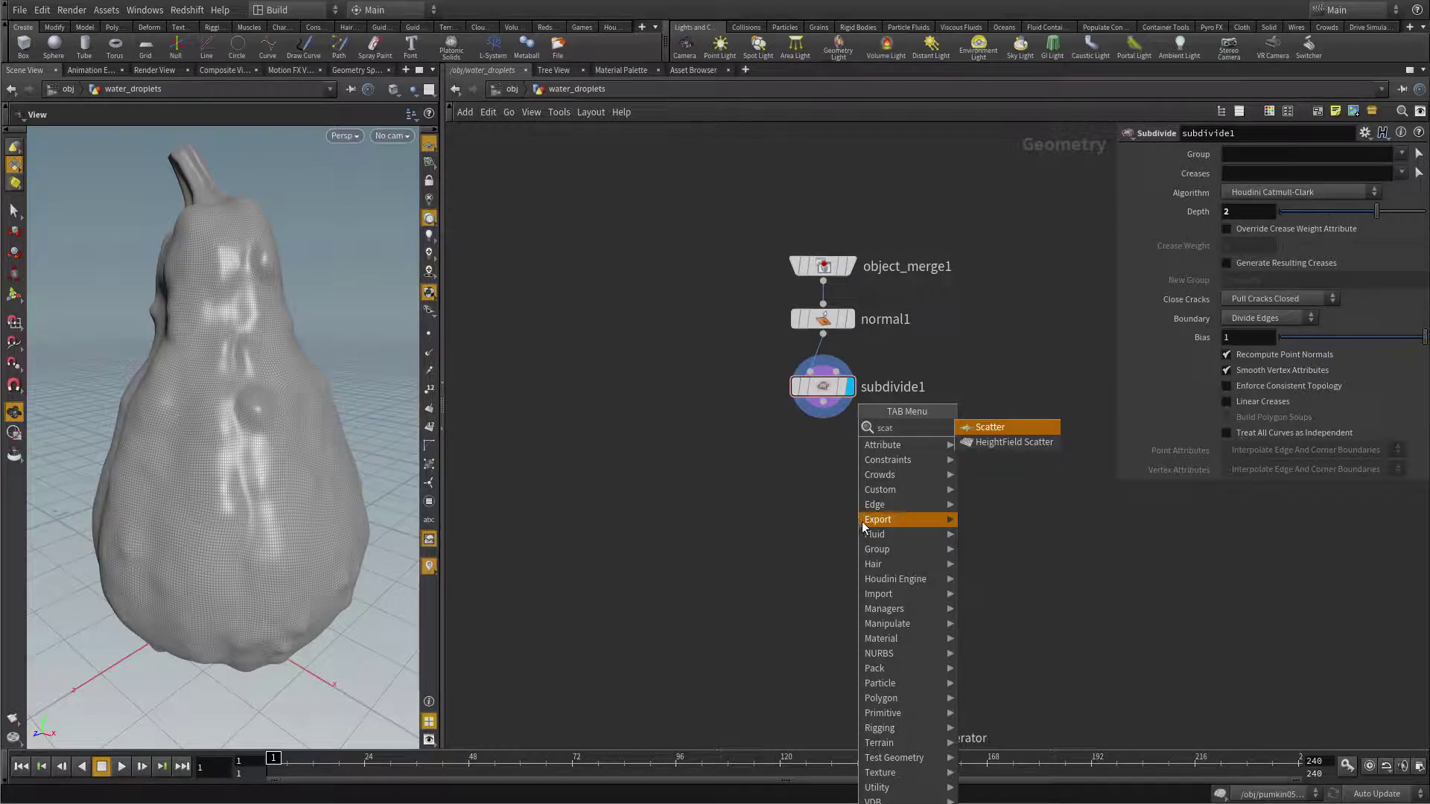
{"action": "left_click", "coordinate": [990, 429]}
{"action": "left_click", "coordinate": [822, 402]}
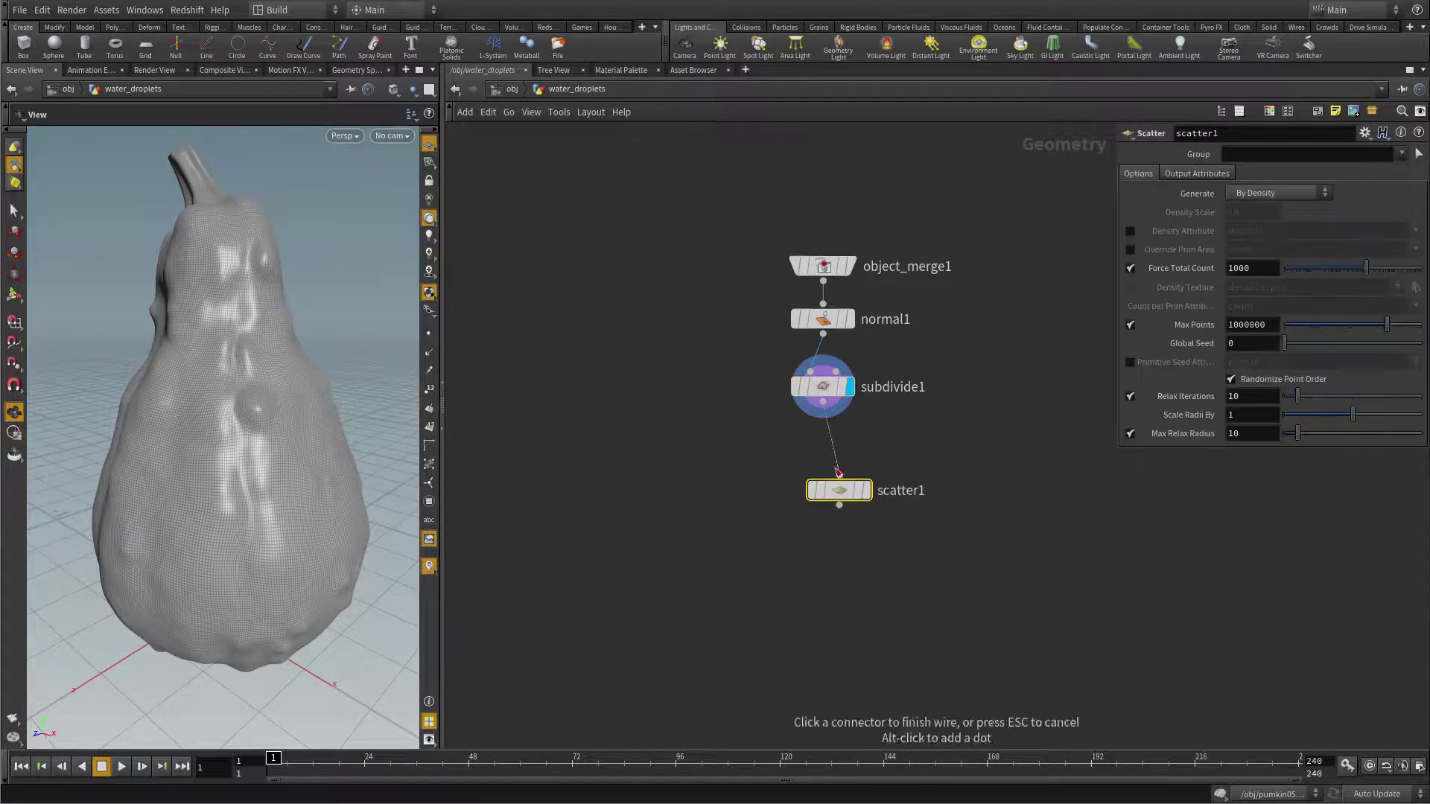
{"action": "left_click", "coordinate": [839, 475]}
{"action": "type", "text": "1200"}
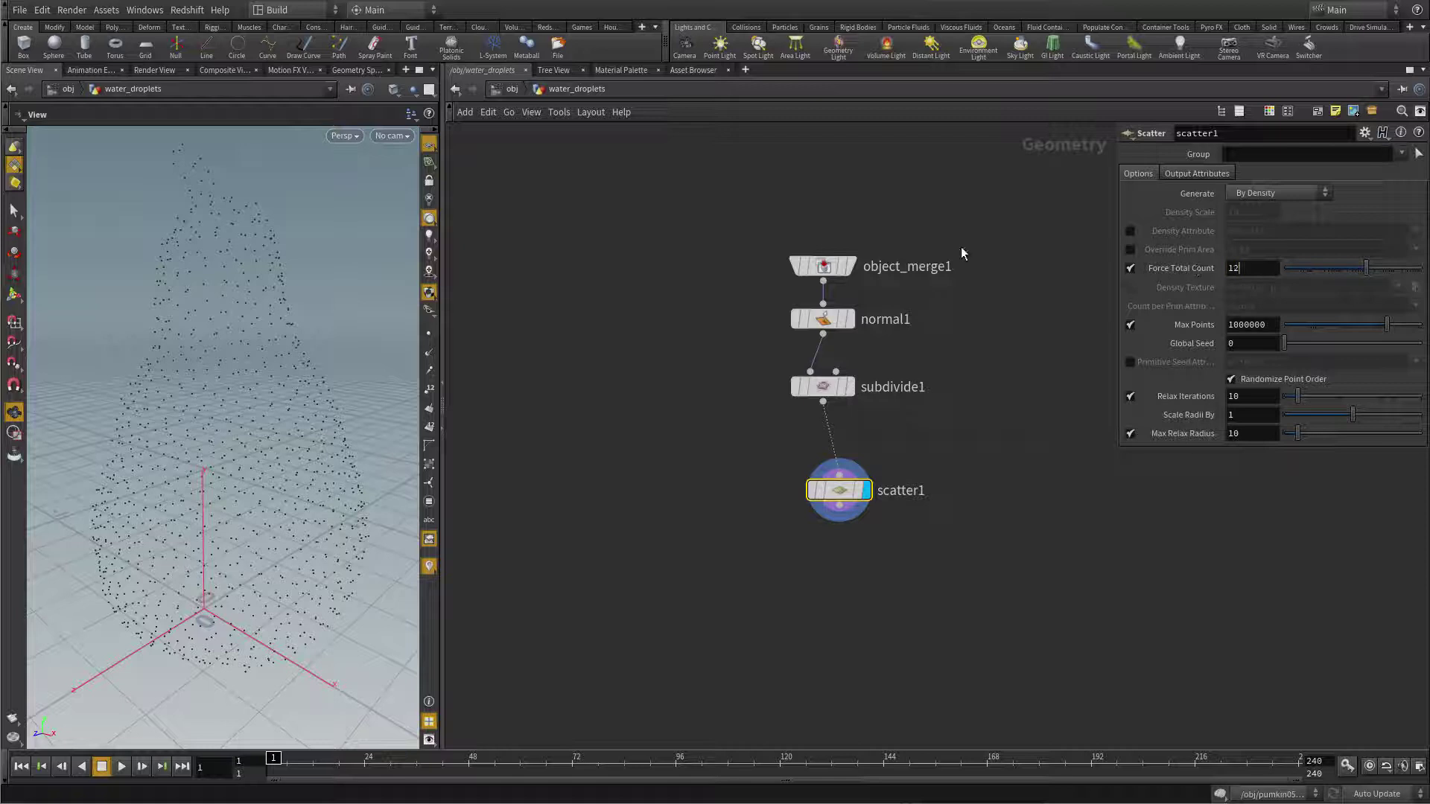
{"action": "key", "text": "Return"}
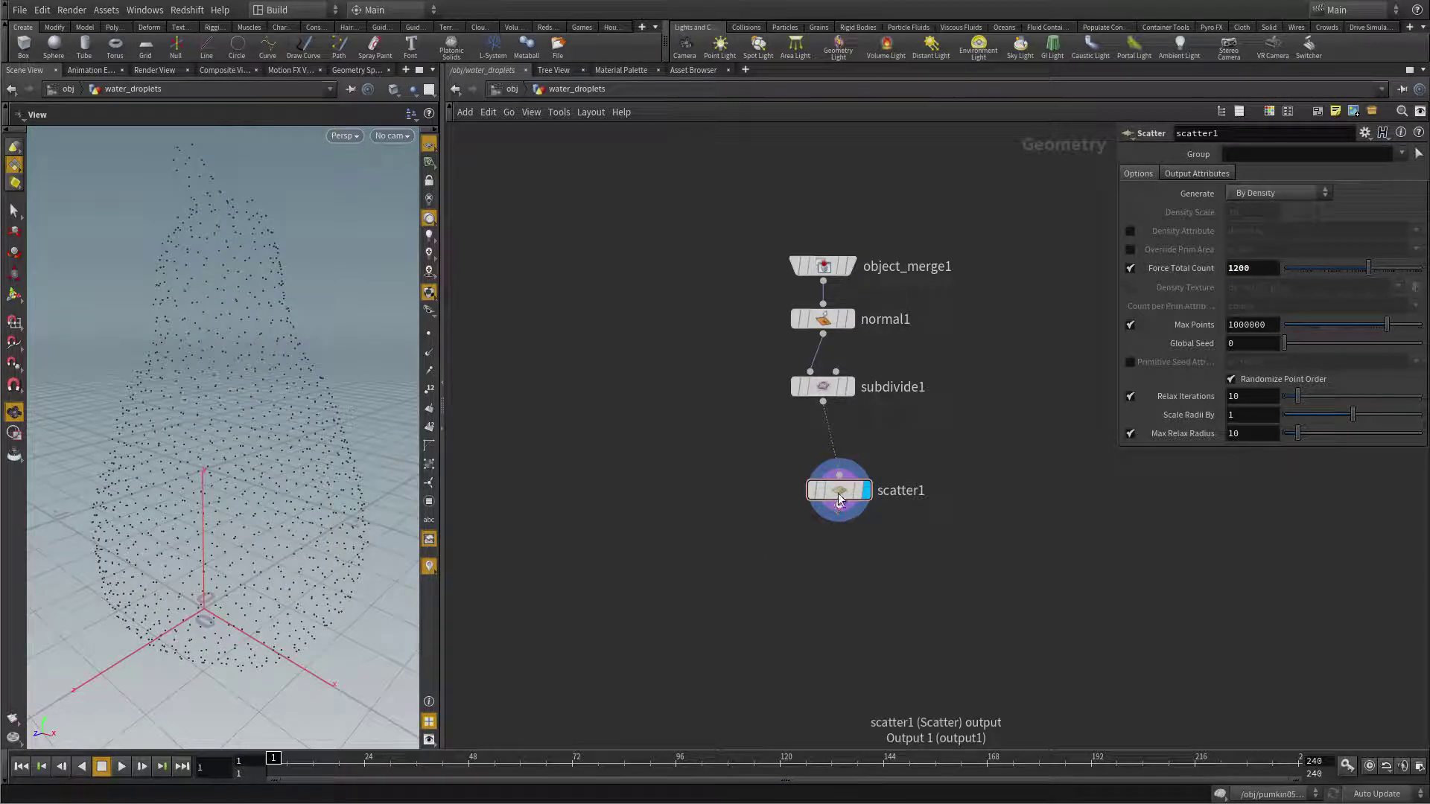
{"action": "left_click_drag", "start_coordinate": [837, 510], "coordinate": [820, 504]}
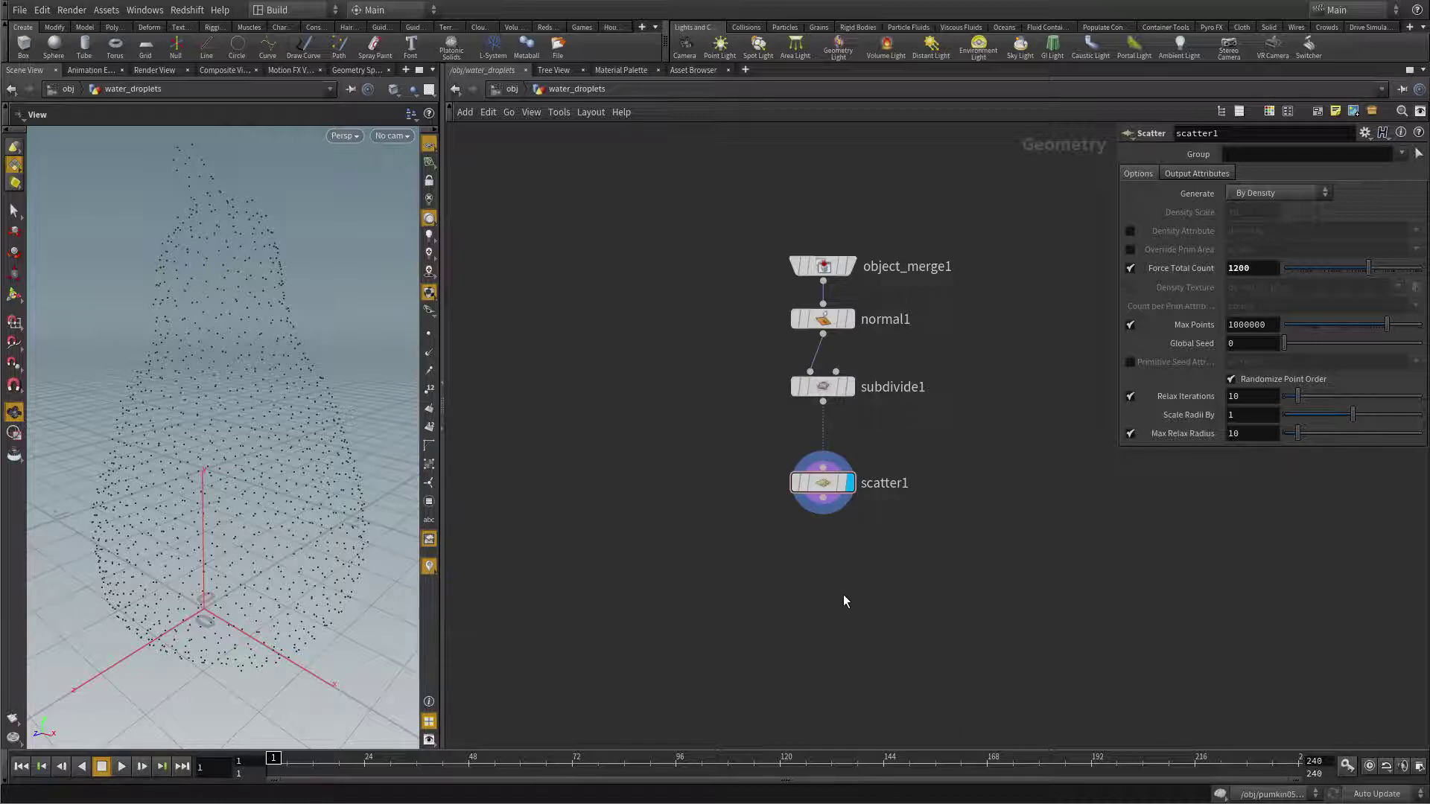
Add a Point VOP below scatter1 and connect scatter1's output to its first input.
{"action": "key", "text": "Tab"}
{"action": "type", "text": "vop"}
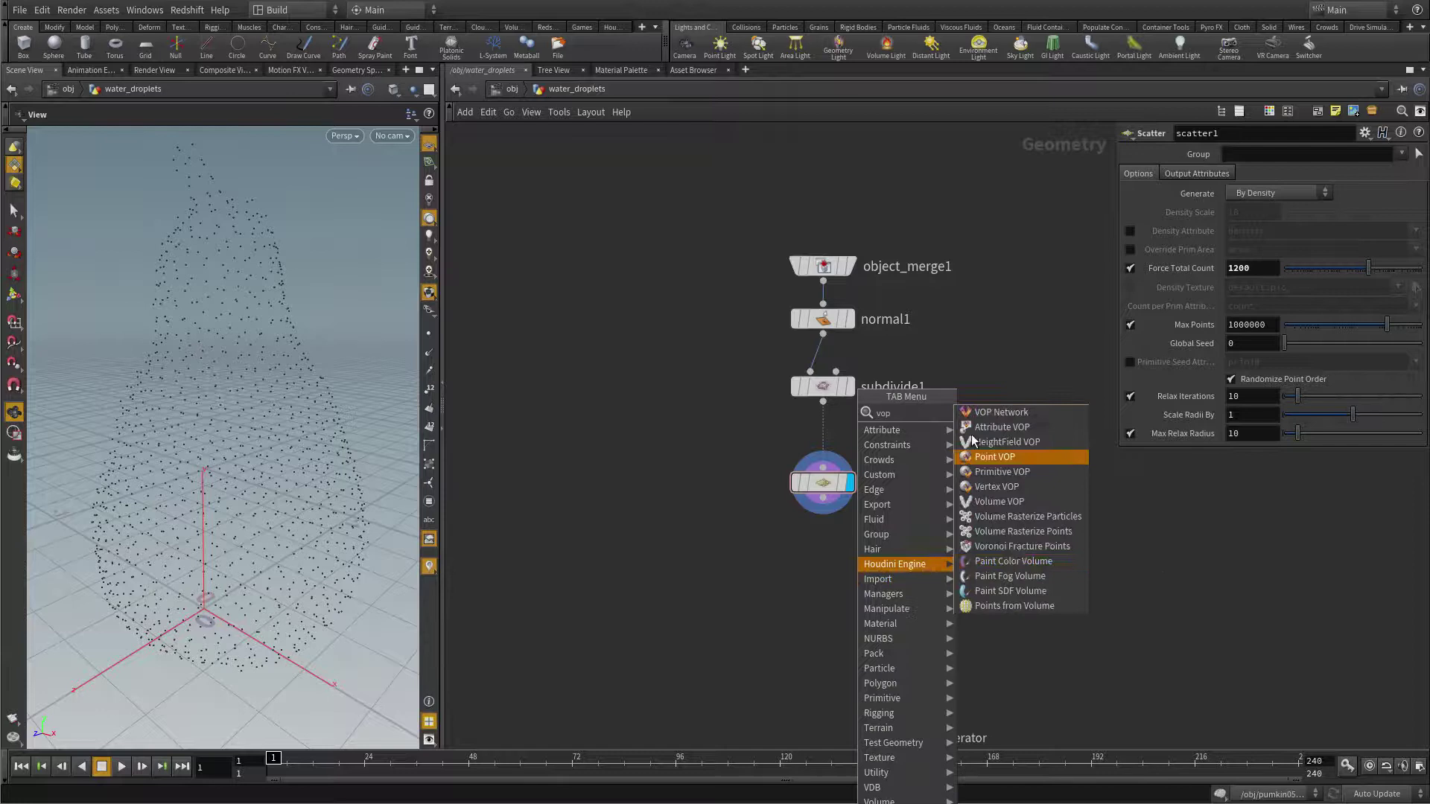
{"action": "left_click", "coordinate": [1009, 461]}
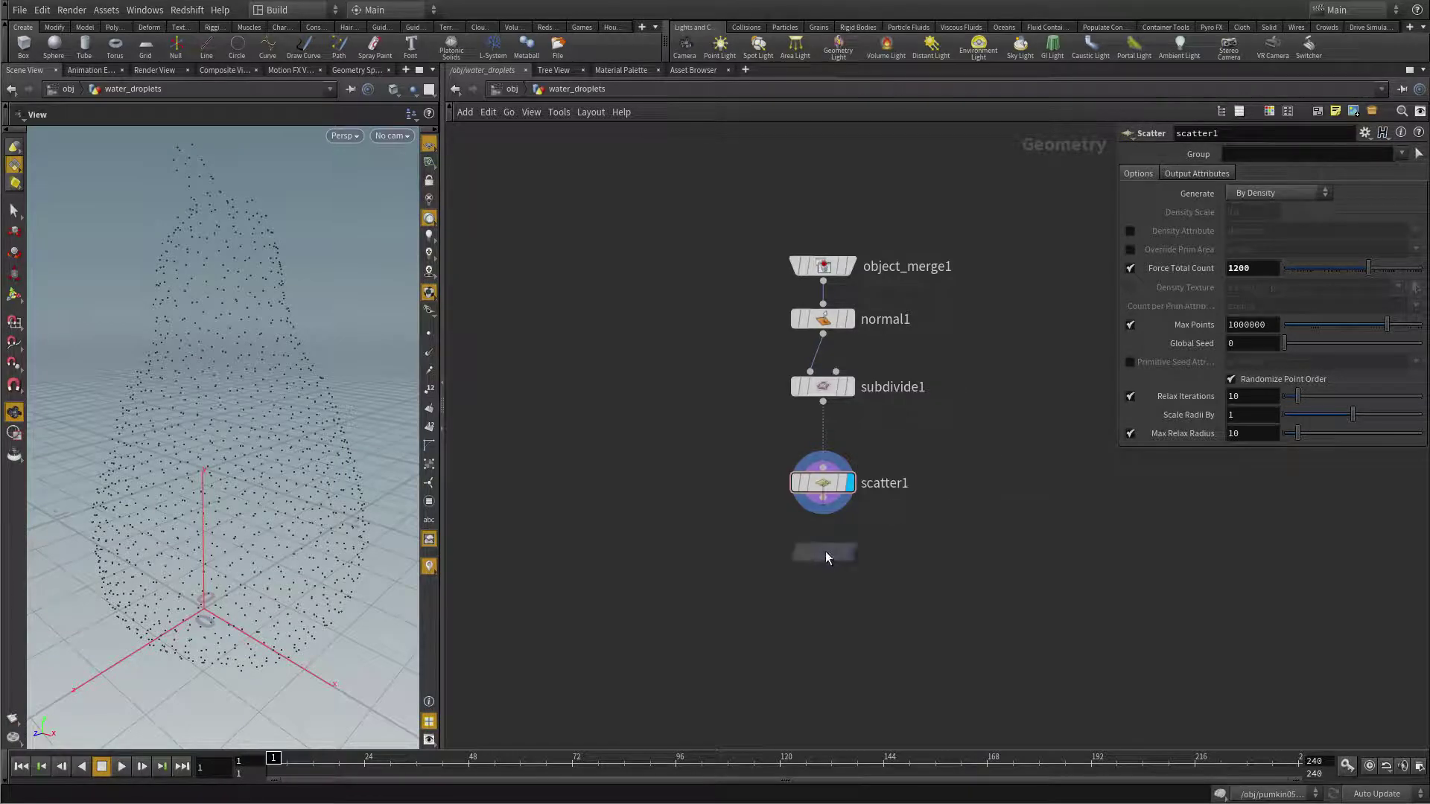
{"action": "left_click", "coordinate": [825, 551]}
{"action": "scroll", "coordinate": [854, 509], "scroll_direction": "up", "scroll_amount": 4}
{"action": "scroll", "coordinate": [886, 459], "scroll_direction": "down", "scroll_amount": 1}
{"action": "left_click", "coordinate": [781, 493]}
{"action": "left_click", "coordinate": [737, 578]}
{"action": "scroll", "coordinate": [955, 521], "scroll_direction": "down", "scroll_amount": 2}
{"action": "scroll", "coordinate": [954, 521], "scroll_direction": "down", "scroll_amount": 1}
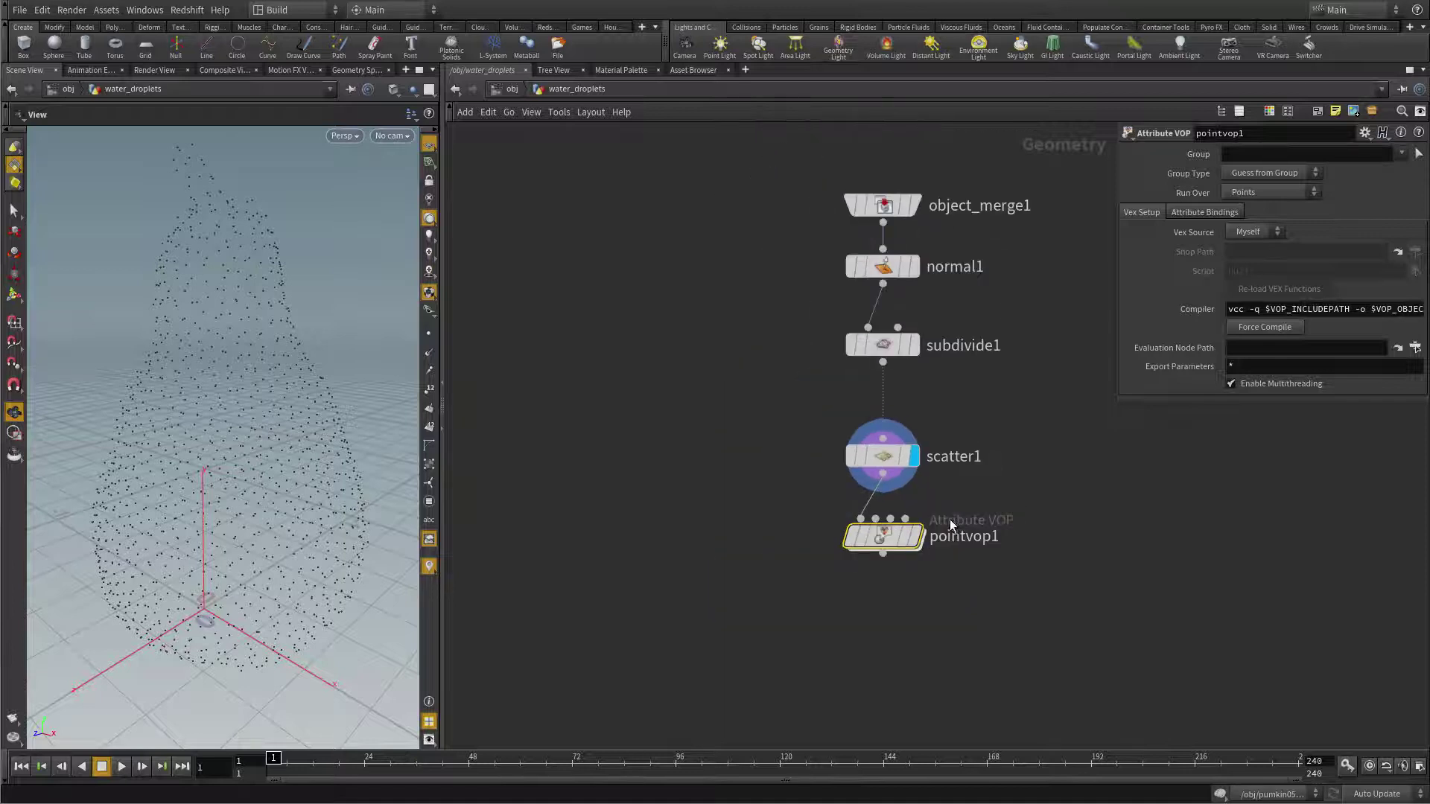
Display the Point VOP node and rename it set_pscale.
{"action": "key", "text": "shift+r"}
{"action": "middle_click_drag", "start_coordinate": [941, 563], "coordinate": [875, 584]}
{"action": "left_click", "coordinate": [824, 558]}
{"action": "double_click", "coordinate": [872, 560]}
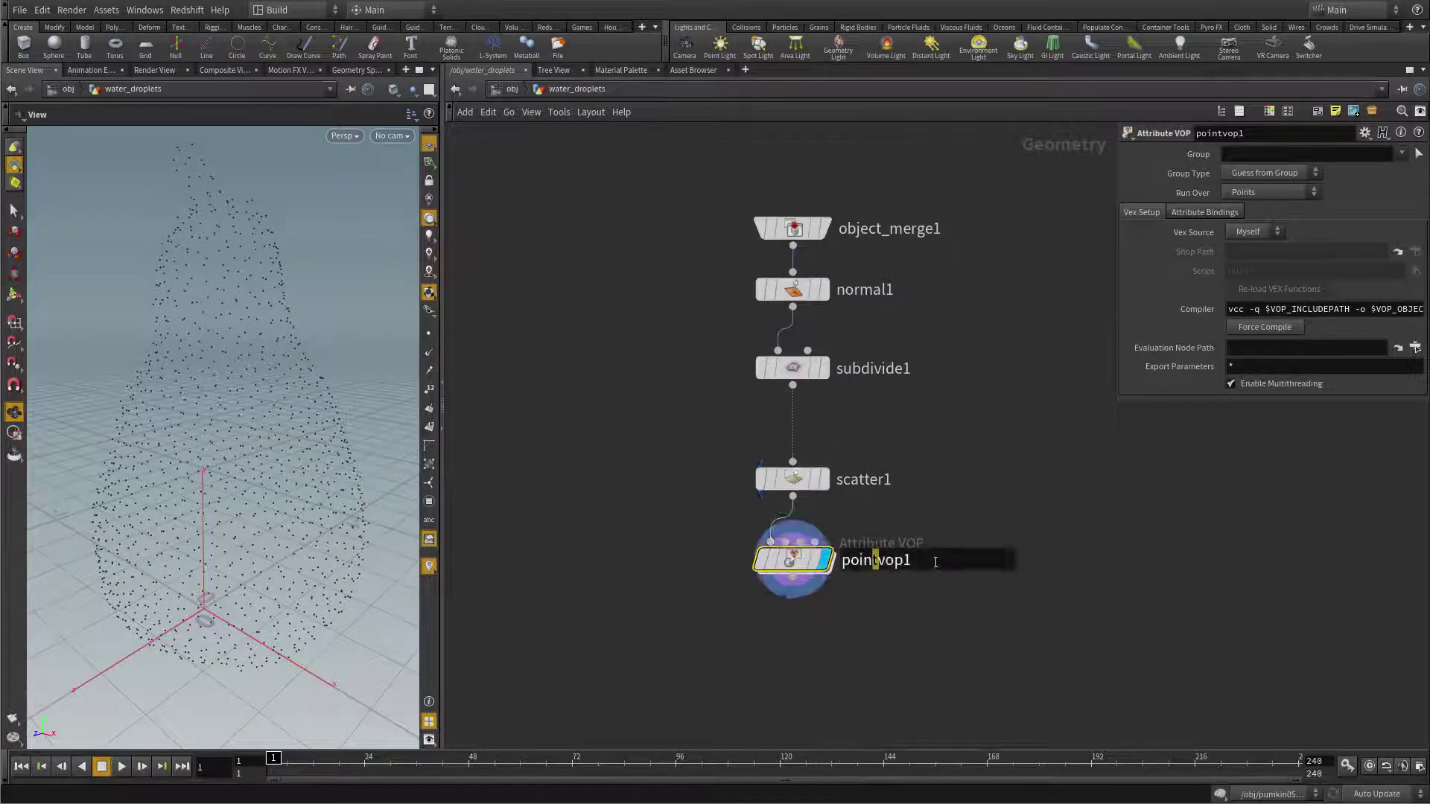
{"action": "type", "text": "set_pscale"}
{"action": "key", "text": "Return"}
{"action": "scroll", "coordinate": [953, 539], "scroll_direction": "down", "scroll_amount": 3}
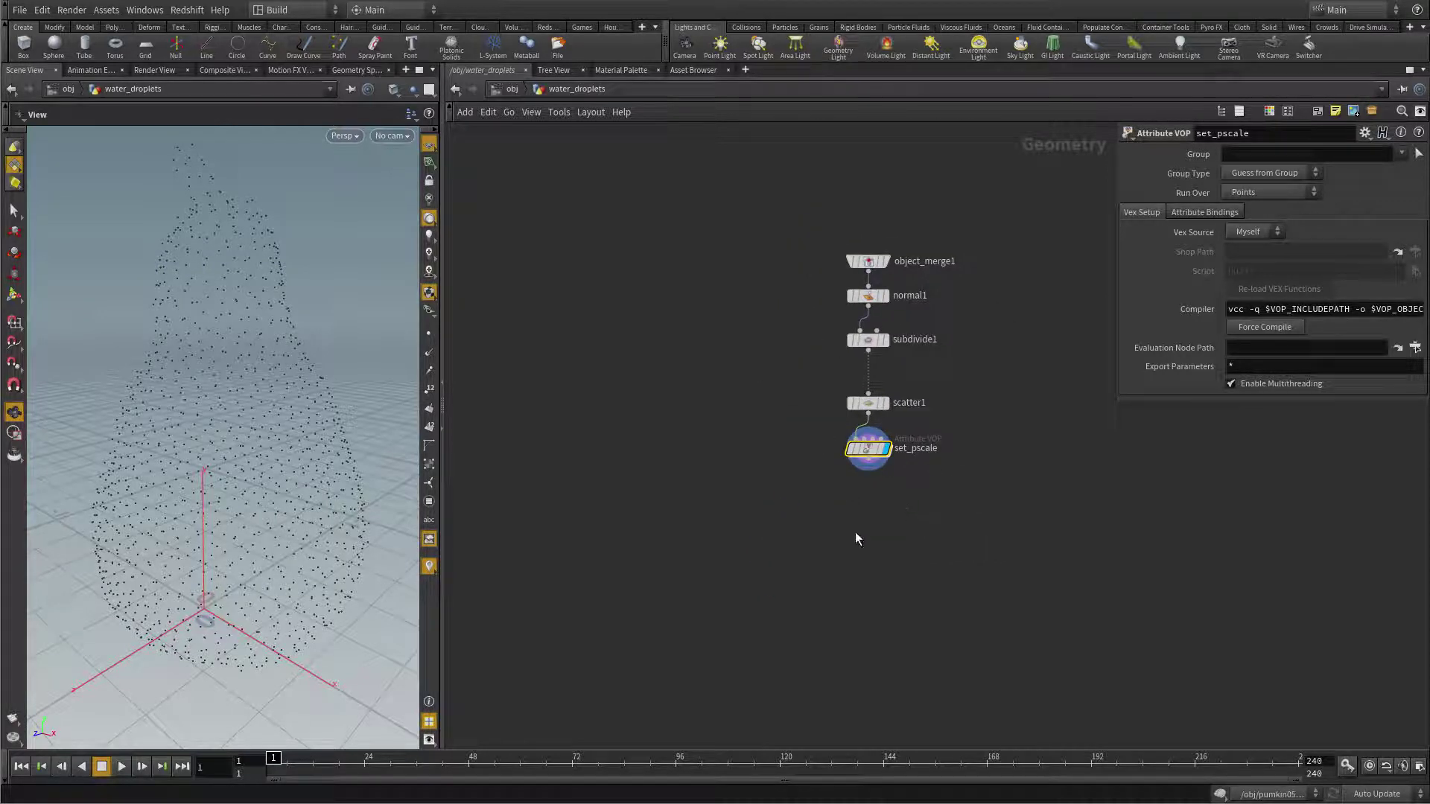
Add a Copy to Points node below set_pscale, with set_pscale feeding its second input.
{"action": "scroll", "coordinate": [864, 532], "scroll_direction": "up", "scroll_amount": 2}
{"action": "key", "text": "Tab"}
{"action": "type", "text": "cop"}
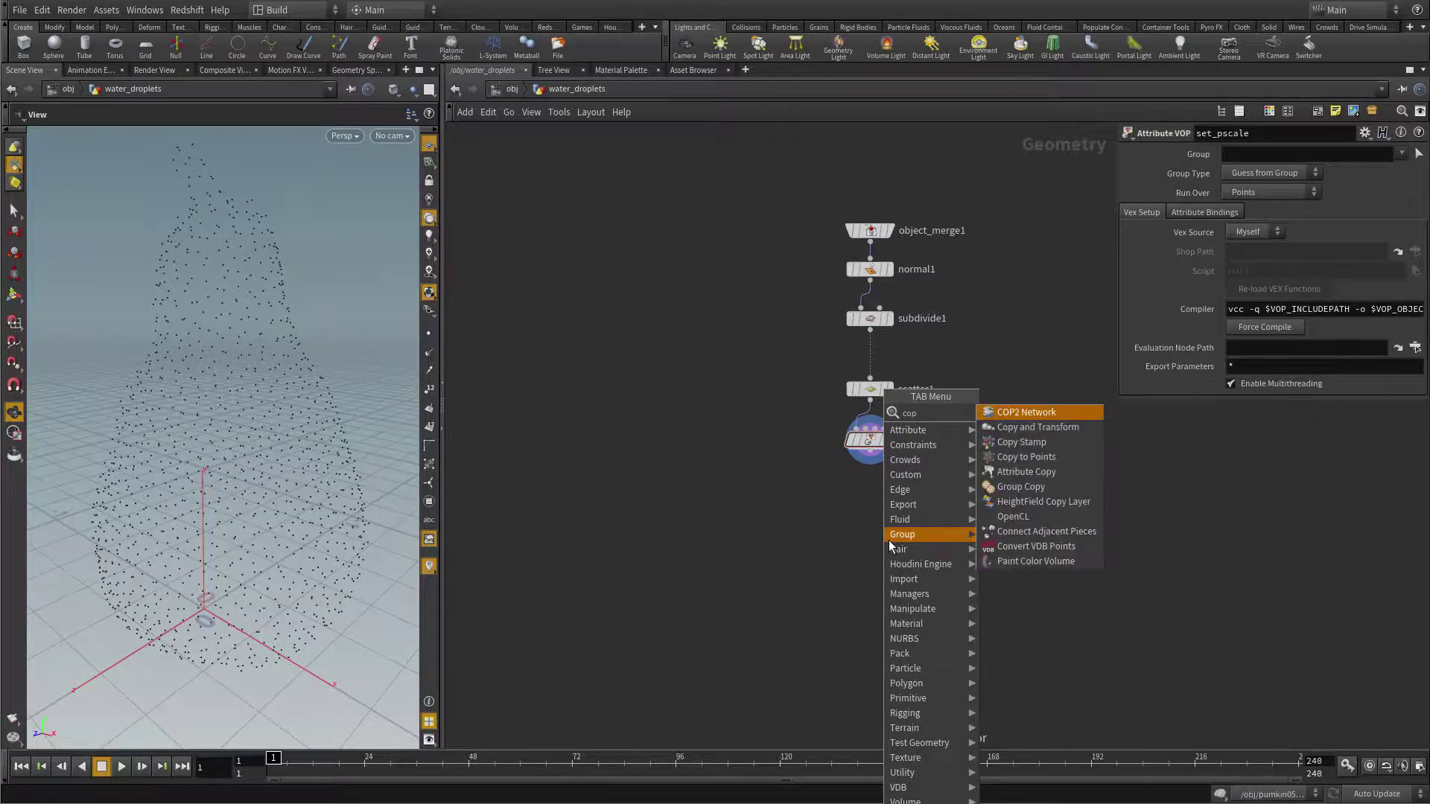
{"action": "left_click", "coordinate": [1024, 462]}
{"action": "left_click_drag", "start_coordinate": [869, 463], "coordinate": [853, 514]}
Add a Sphere node, connect it to the first input of copytopoints1, and display copytopoints1.
{"action": "key", "text": "Tab"}
{"action": "mouse_move", "coordinate": [834, 598]}
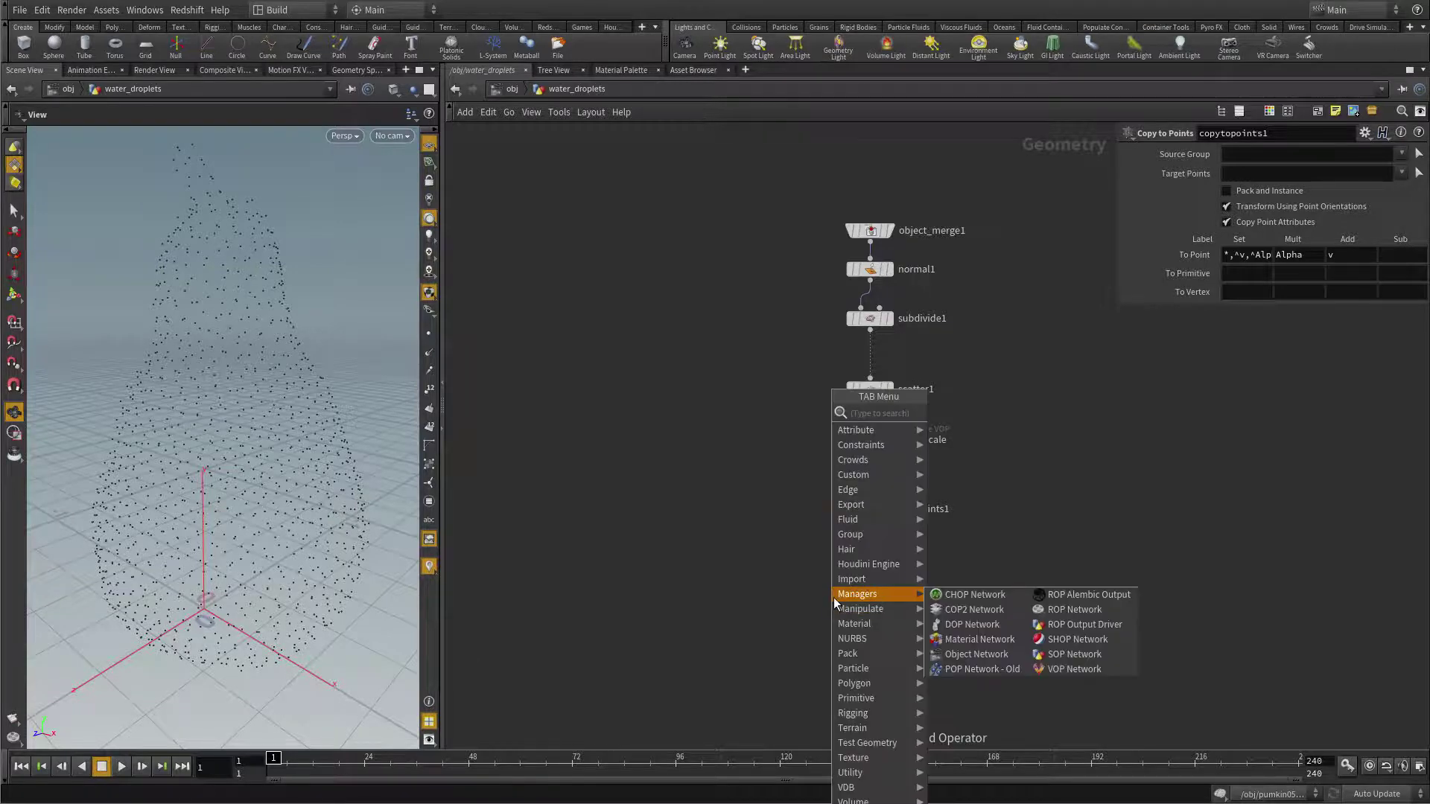
{"action": "type", "text": "sphere"}
{"action": "key", "text": "Return"}
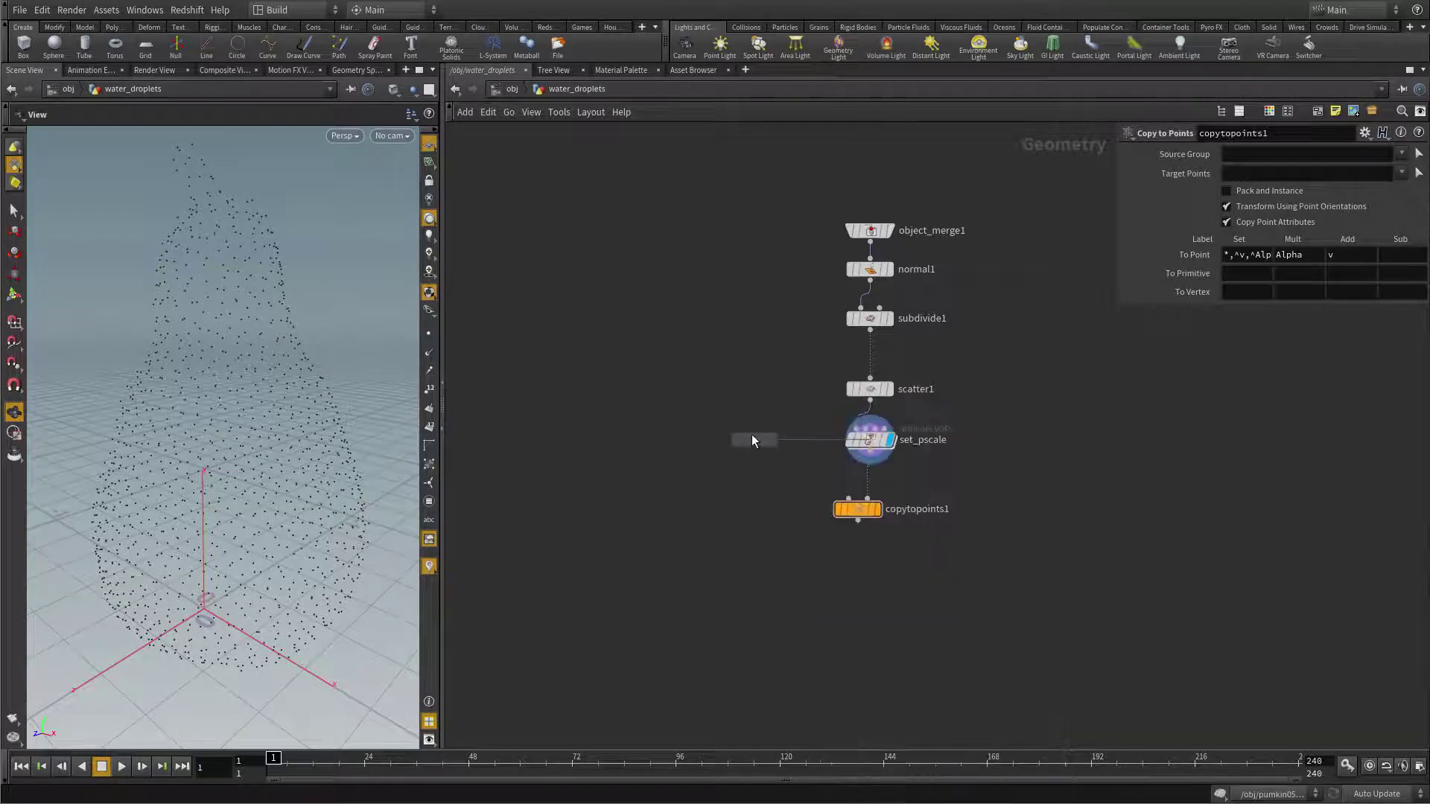
{"action": "left_click", "coordinate": [752, 439]}
{"action": "left_click", "coordinate": [757, 443]}
{"action": "left_click", "coordinate": [848, 498]}
{"action": "left_click_drag", "start_coordinate": [757, 431], "coordinate": [783, 449]}
{"action": "left_click", "coordinate": [876, 510]}
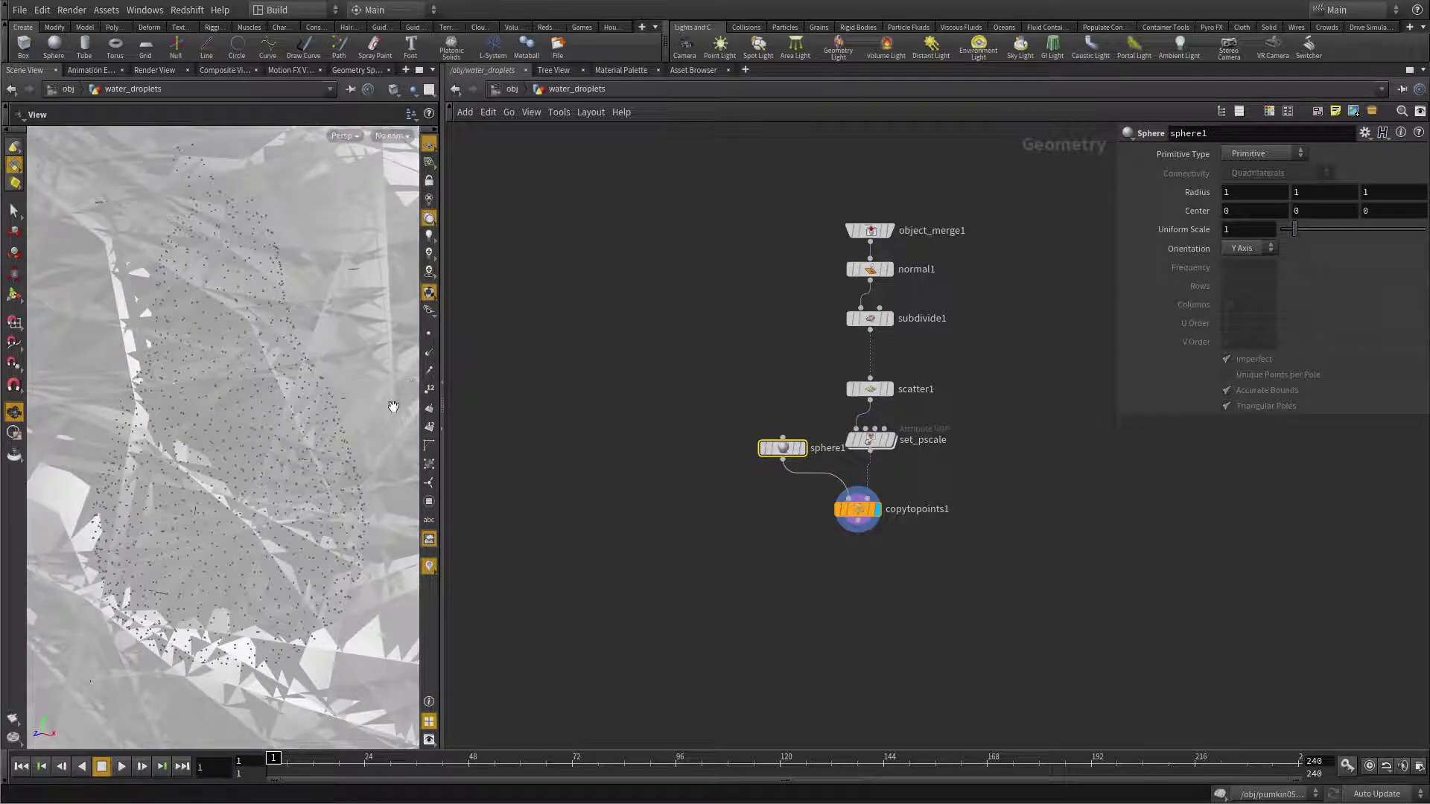
Open the set_pscale VOP network and add an Anti-Aliased Noise node beside geometryvopglobal1.
{"action": "left_click", "coordinate": [873, 441]}
{"action": "double_click", "coordinate": [872, 440]}
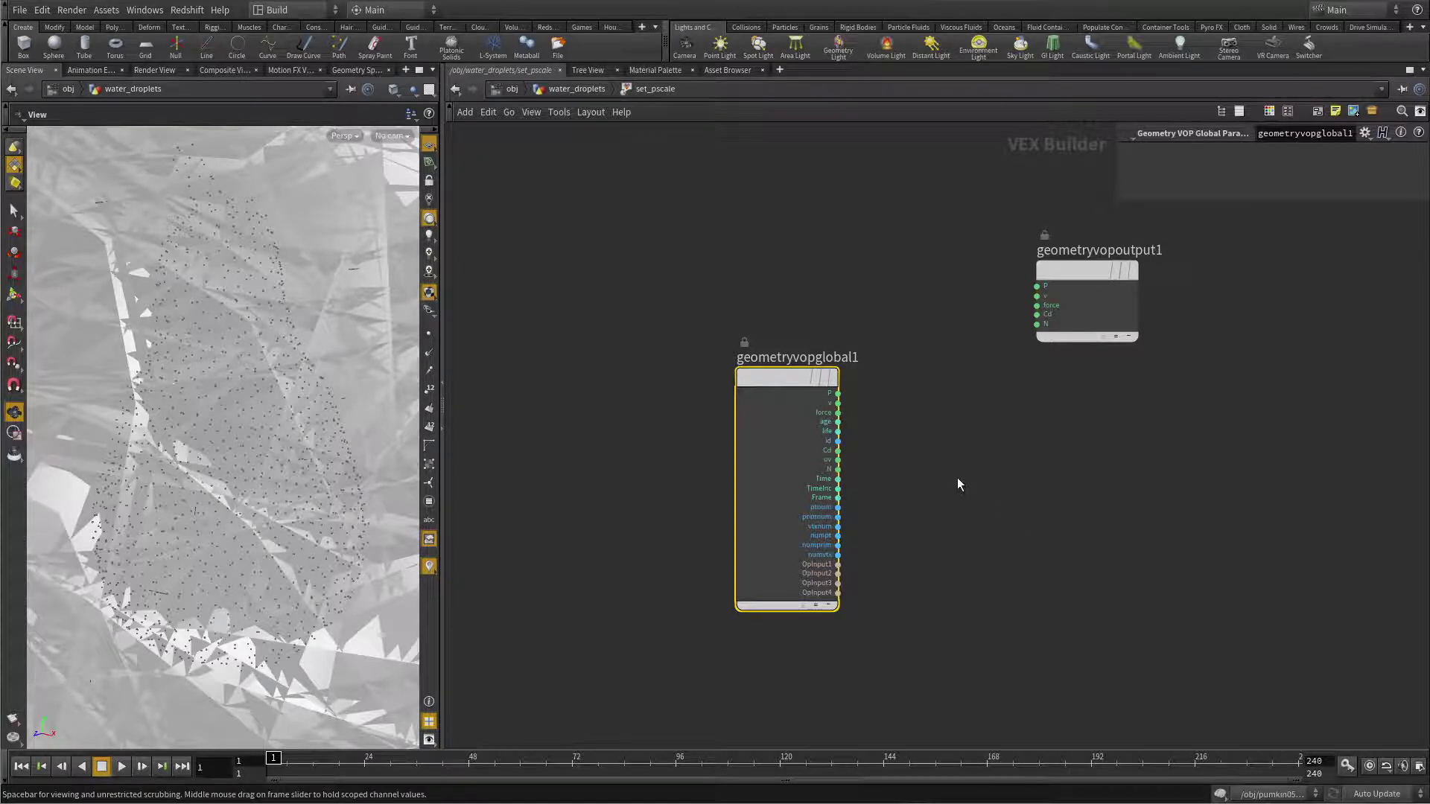
{"action": "middle_click_drag", "start_coordinate": [948, 493], "coordinate": [777, 474]}
{"action": "key", "text": "Tab"}
{"action": "type", "text": "aa"}
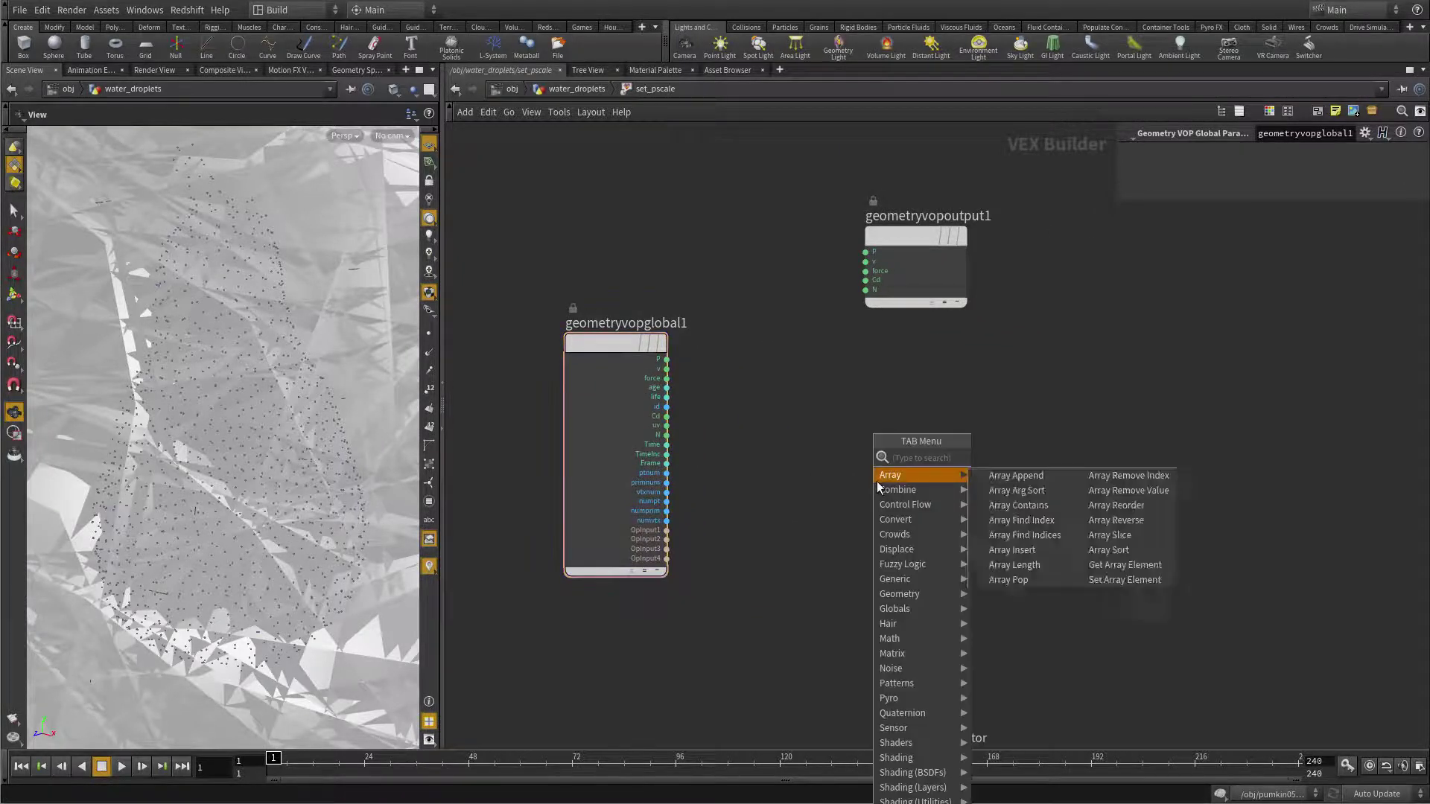
{"action": "left_click", "coordinate": [1030, 516]}
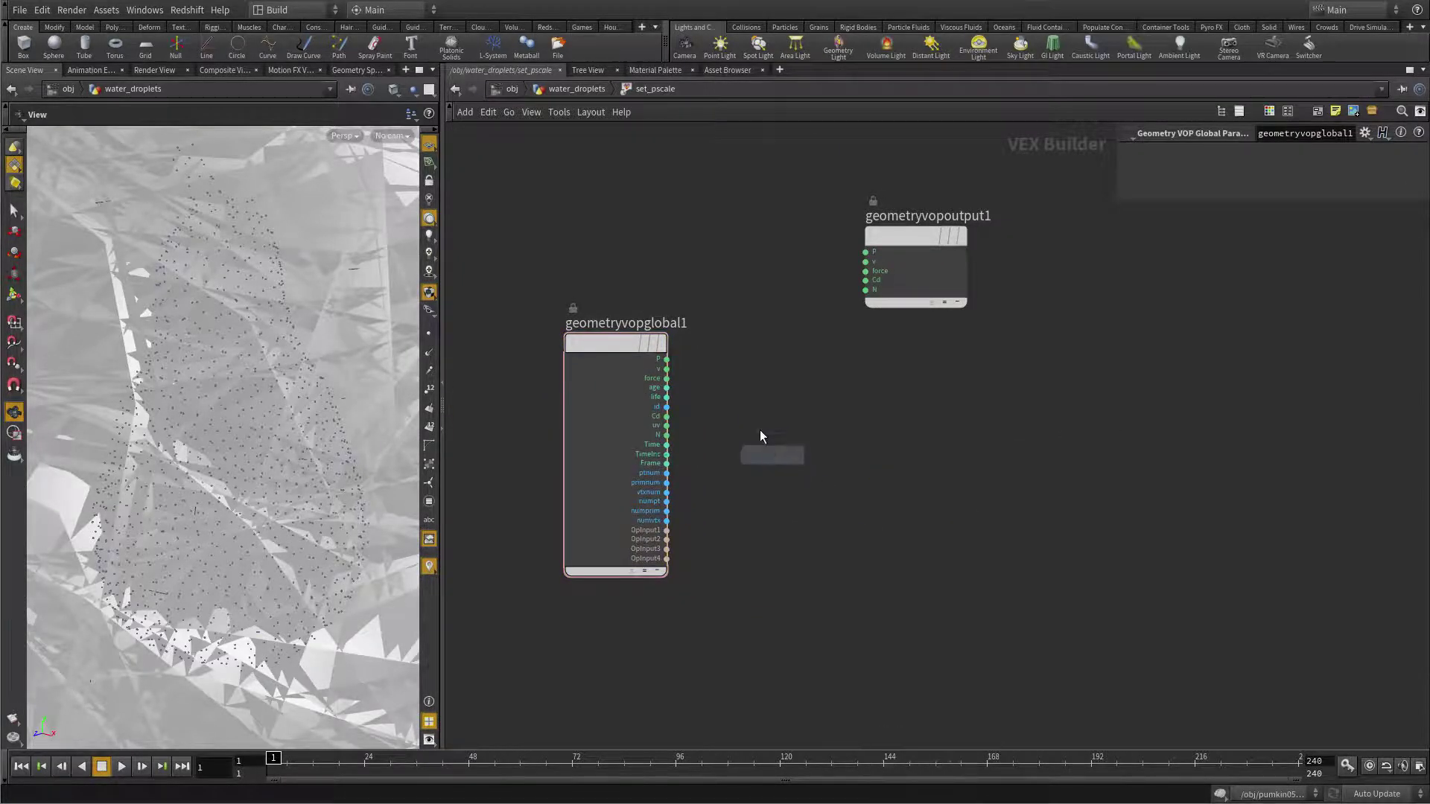
{"action": "left_click", "coordinate": [760, 432]}
Connect geometryvopglobal1's P output to aanoise1's pos input and align the two nodes.
{"action": "left_click_drag", "start_coordinate": [607, 351], "coordinate": [566, 396]}
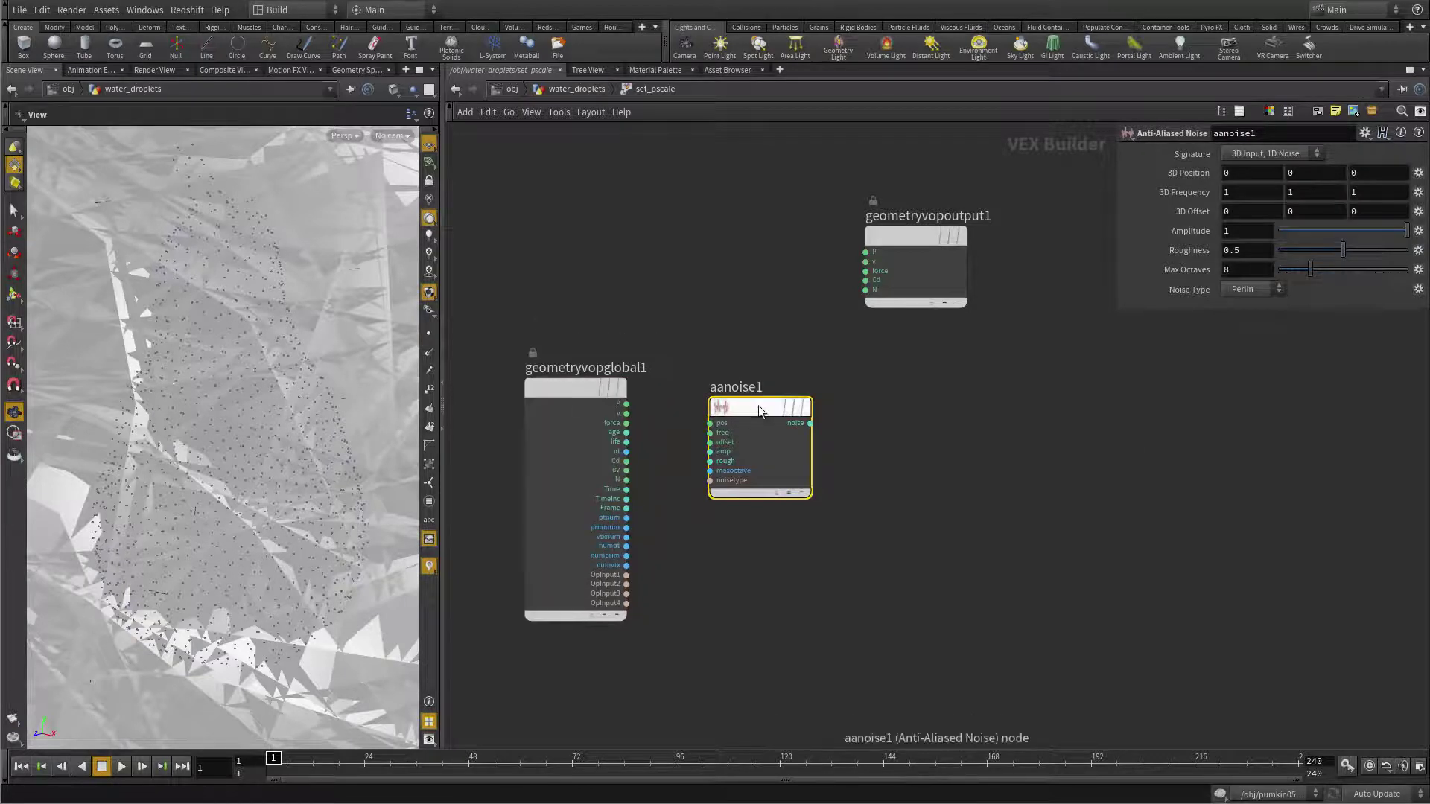
{"action": "left_click_drag", "start_coordinate": [752, 406], "coordinate": [732, 398]}
{"action": "left_click", "coordinate": [628, 405]}
{"action": "left_click", "coordinate": [690, 416]}
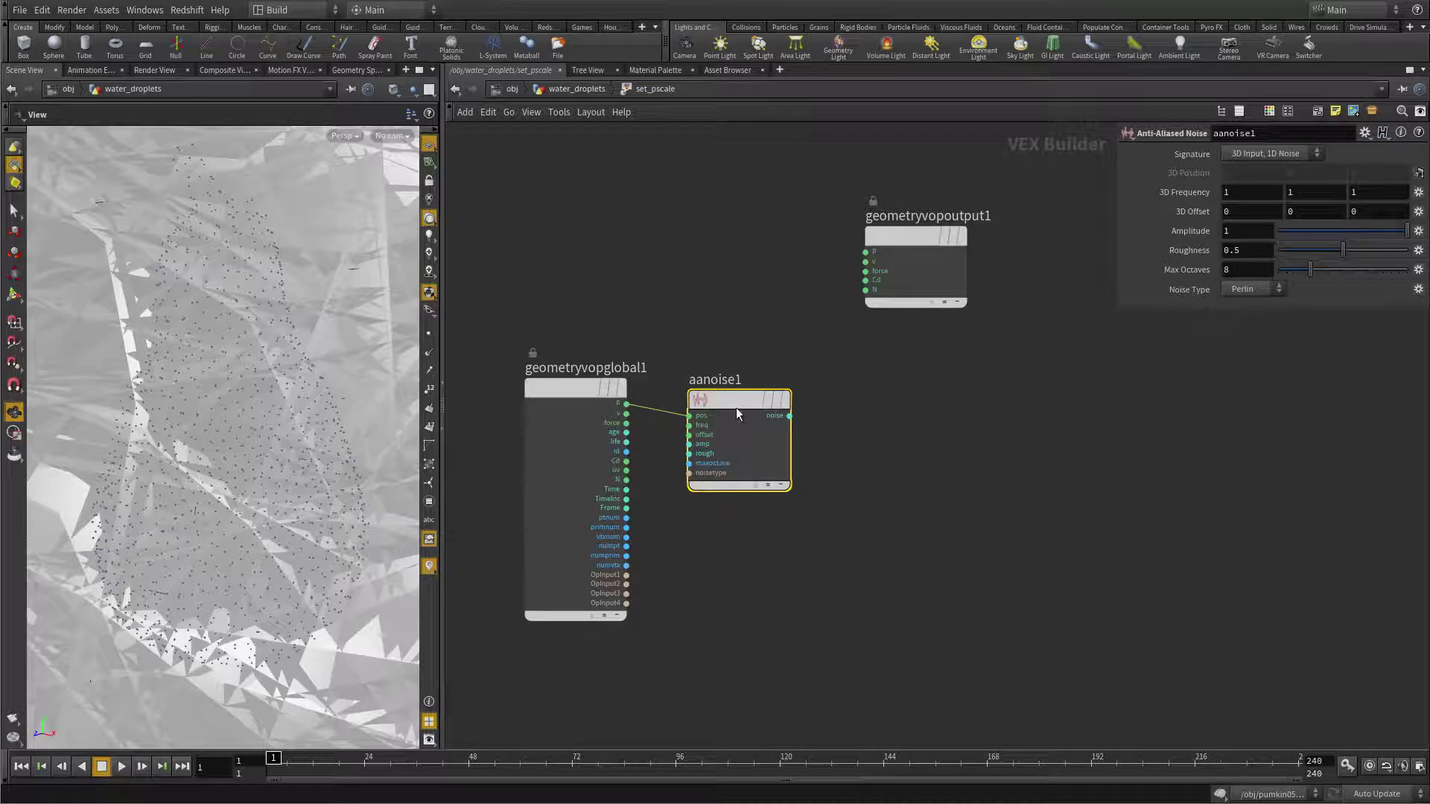
{"action": "left_click_drag", "start_coordinate": [736, 408], "coordinate": [717, 393]}
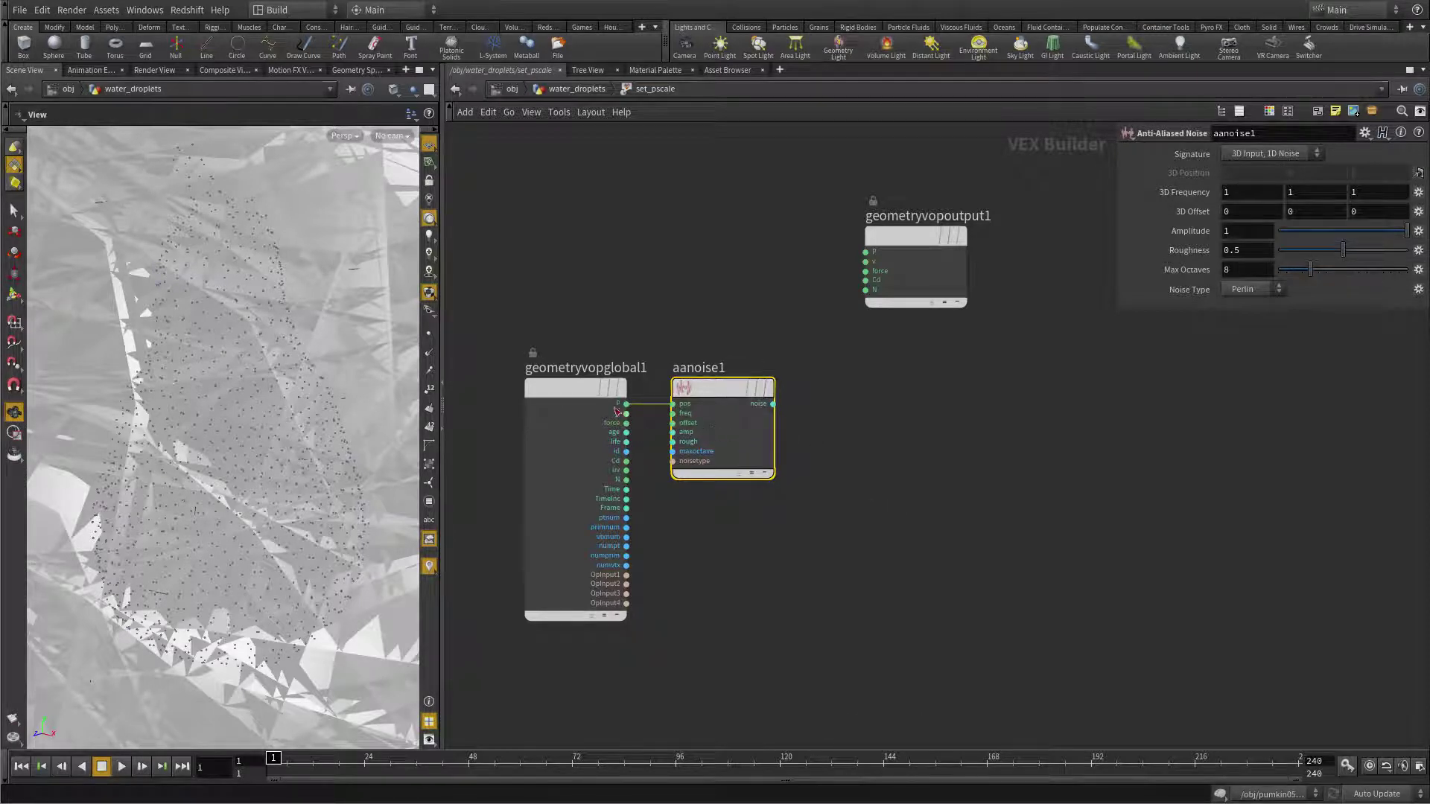
{"action": "left_click_drag", "start_coordinate": [704, 391], "coordinate": [697, 391]}
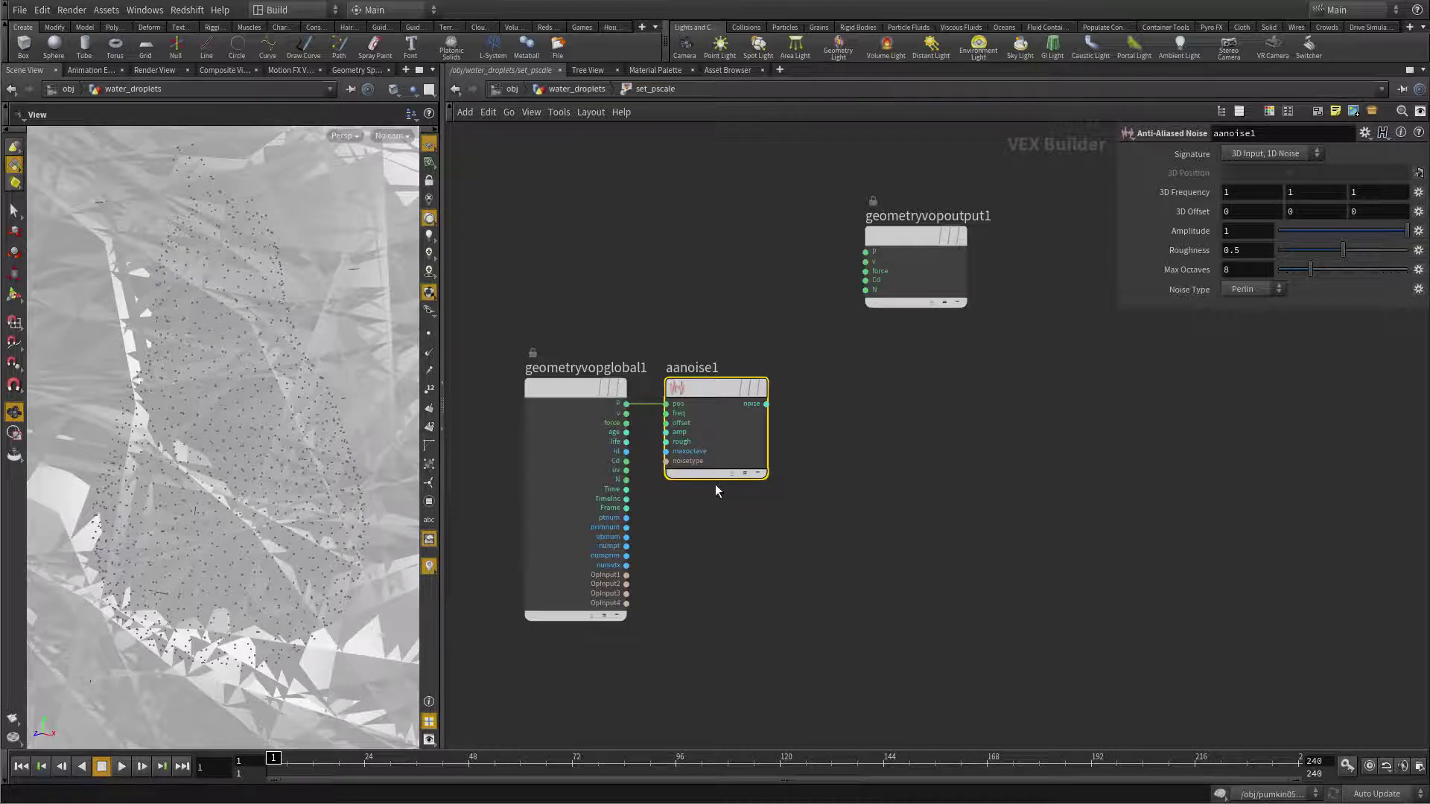
Add a Fit Range node, connect aanoise1's noise output to its val input, and align it with aanoise1.
{"action": "left_click", "coordinate": [846, 477]}
{"action": "key", "text": "Tab"}
{"action": "mouse_move", "coordinate": [915, 475]}
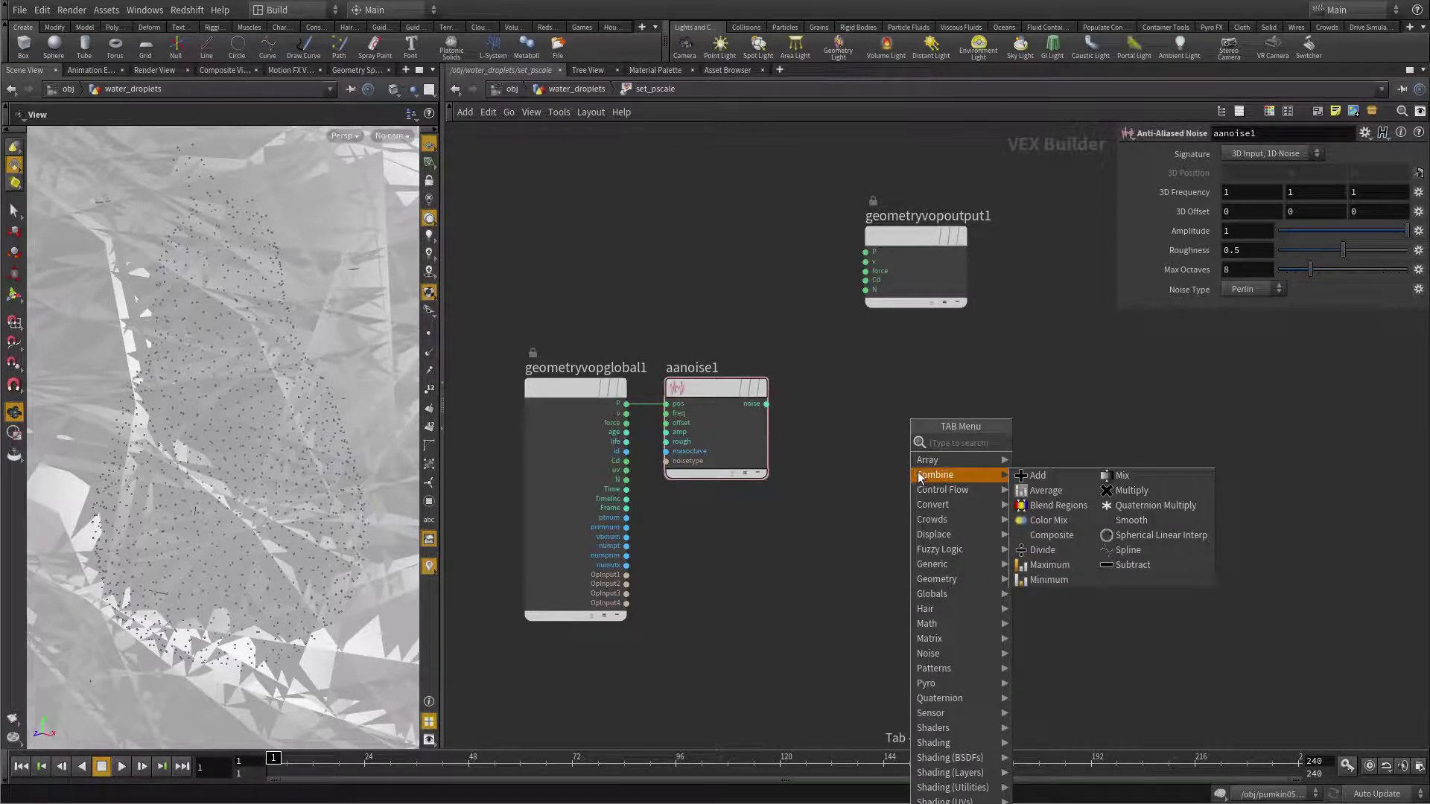
{"action": "left_click", "coordinate": [1057, 454]}
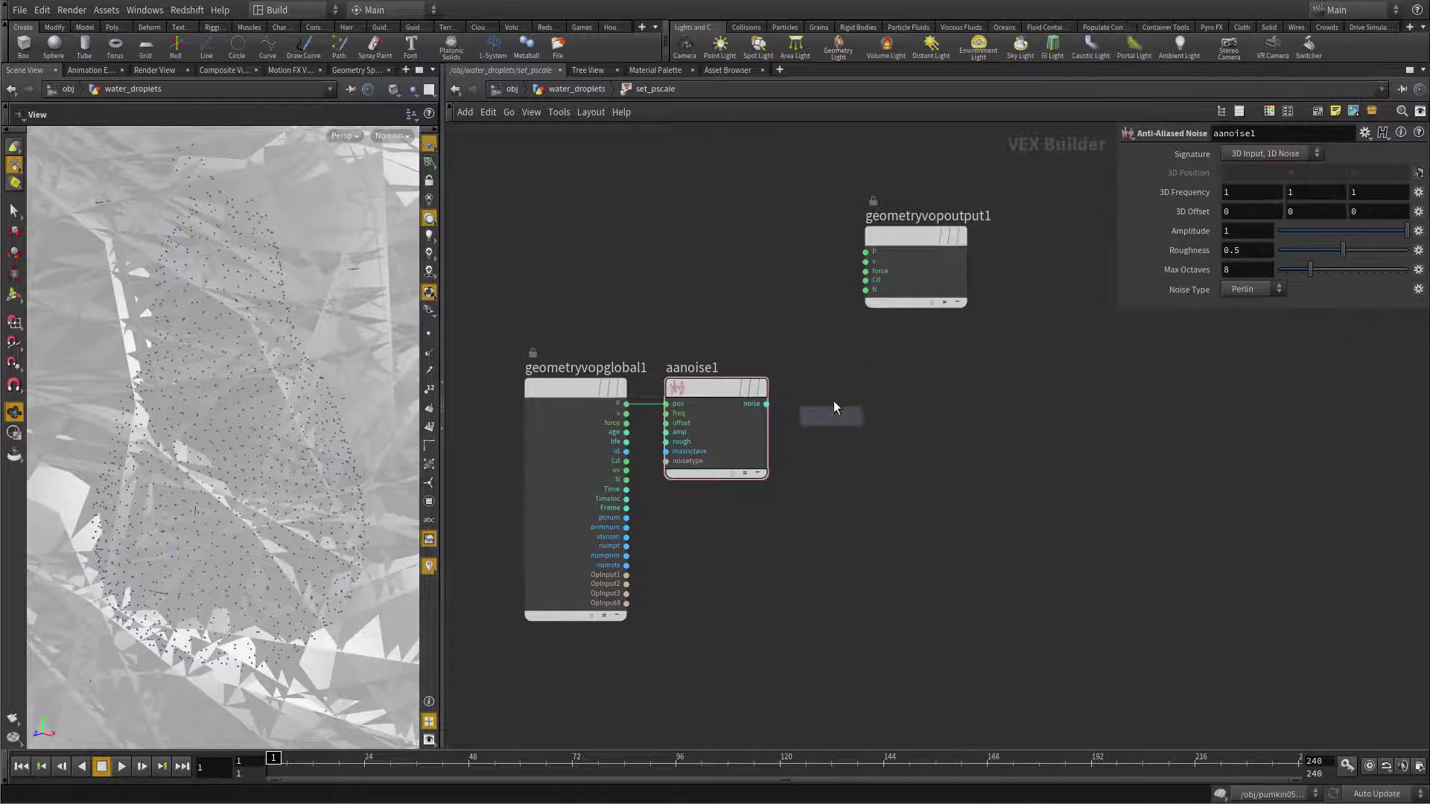
{"action": "left_click", "coordinate": [849, 410]}
{"action": "left_click", "coordinate": [766, 404]}
{"action": "left_click", "coordinate": [851, 400]}
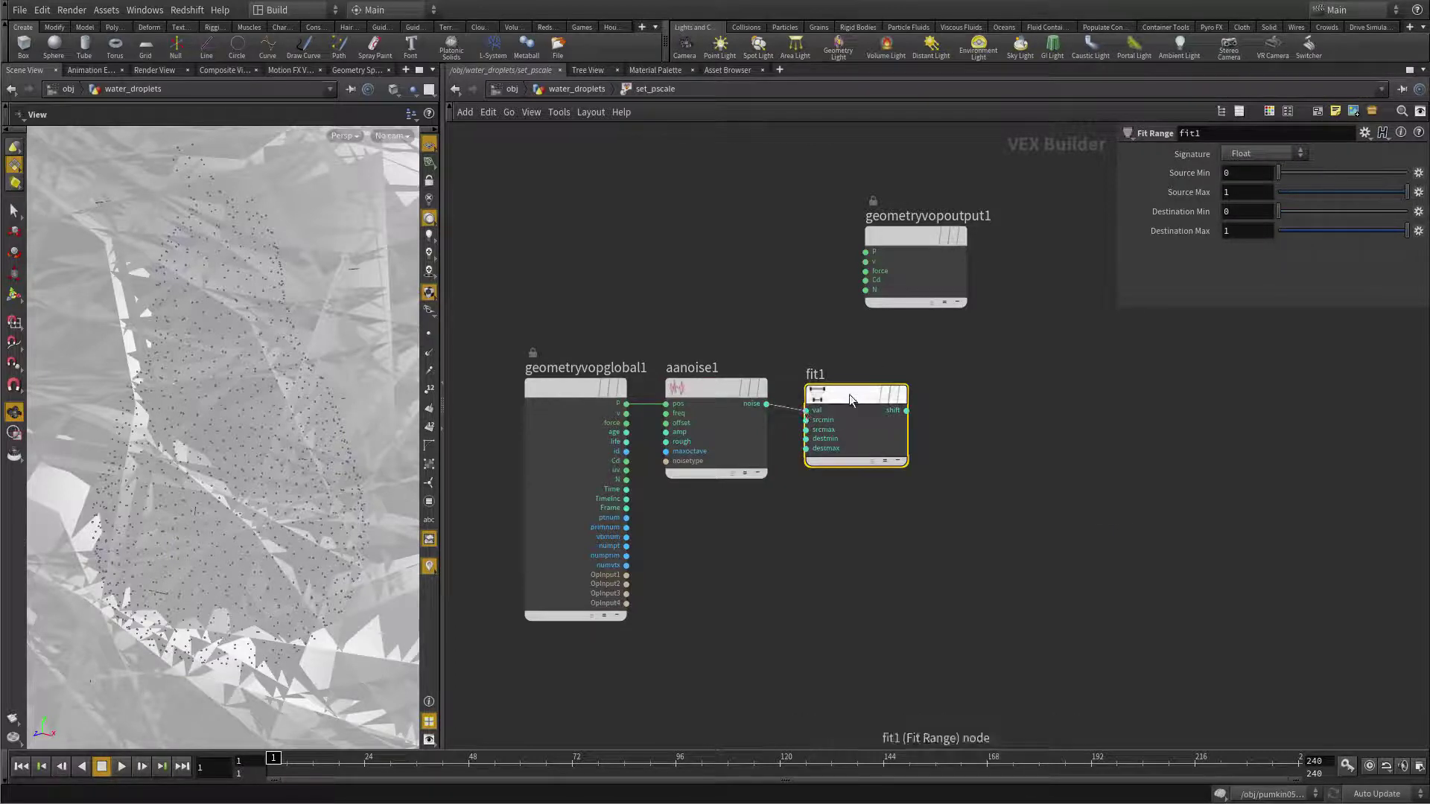
{"action": "left_click_drag", "start_coordinate": [851, 400], "coordinate": [837, 394]}
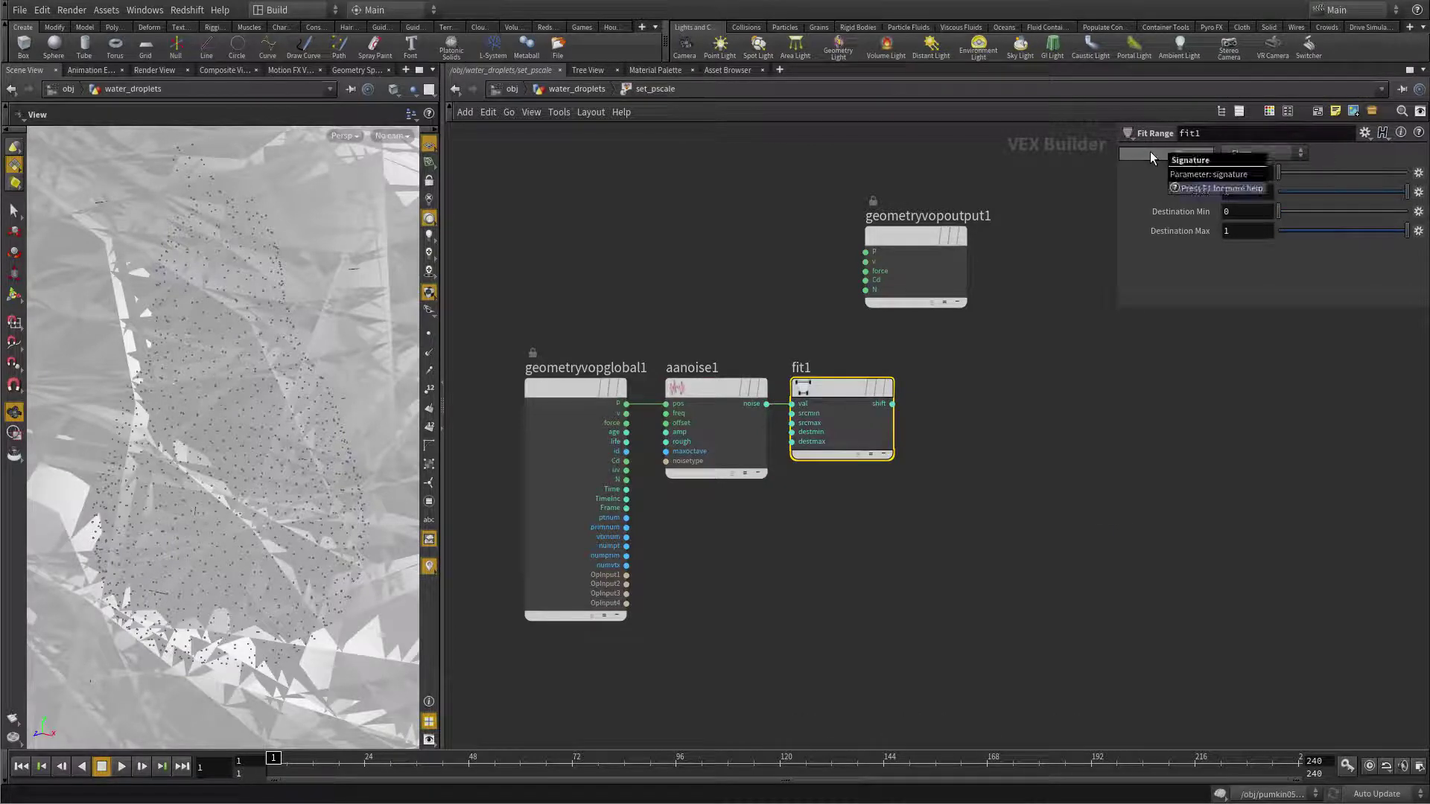
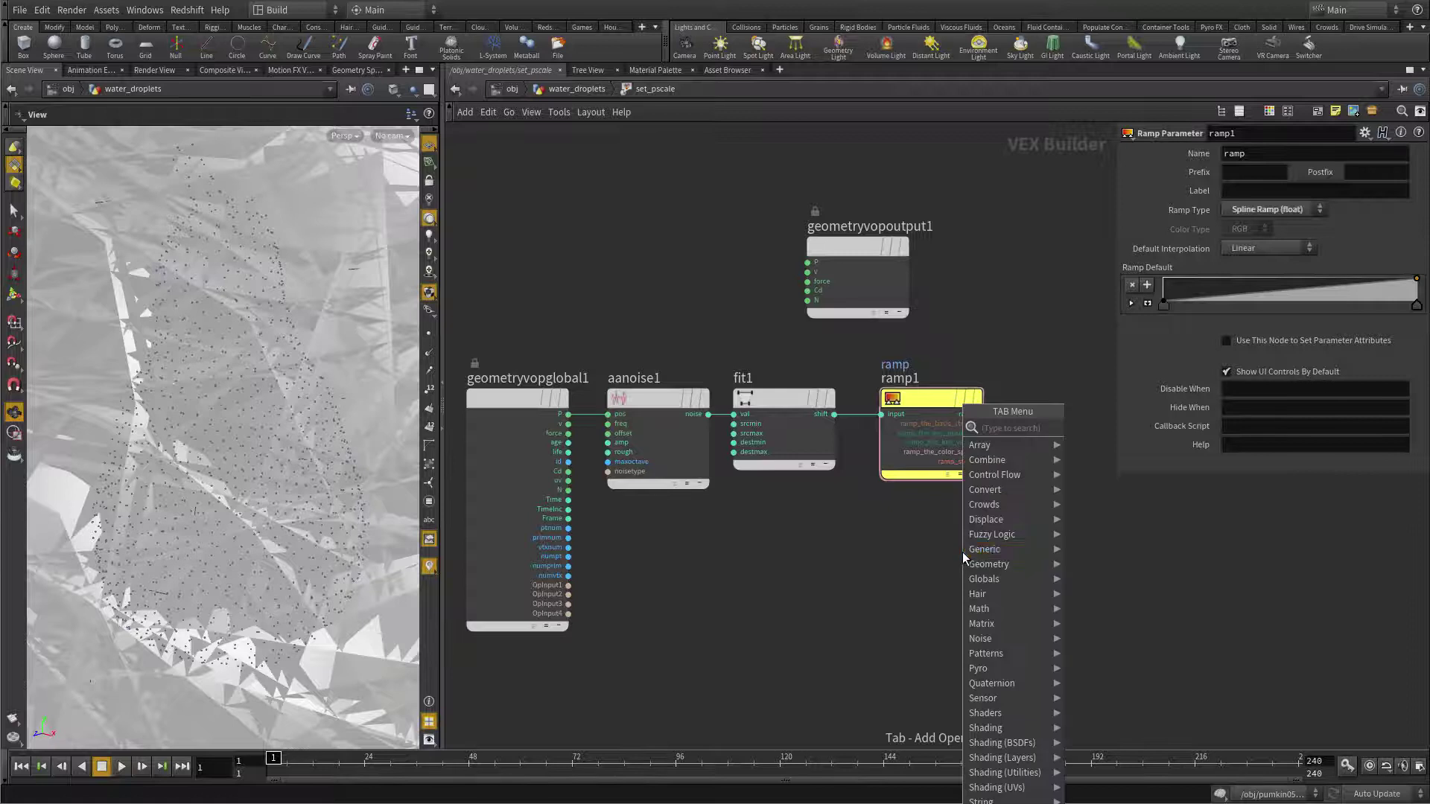
Add a second Fit Range node, connect ramp1's ramp output to its val input, and align it with ramp1.
{"action": "type", "text": "fit"}
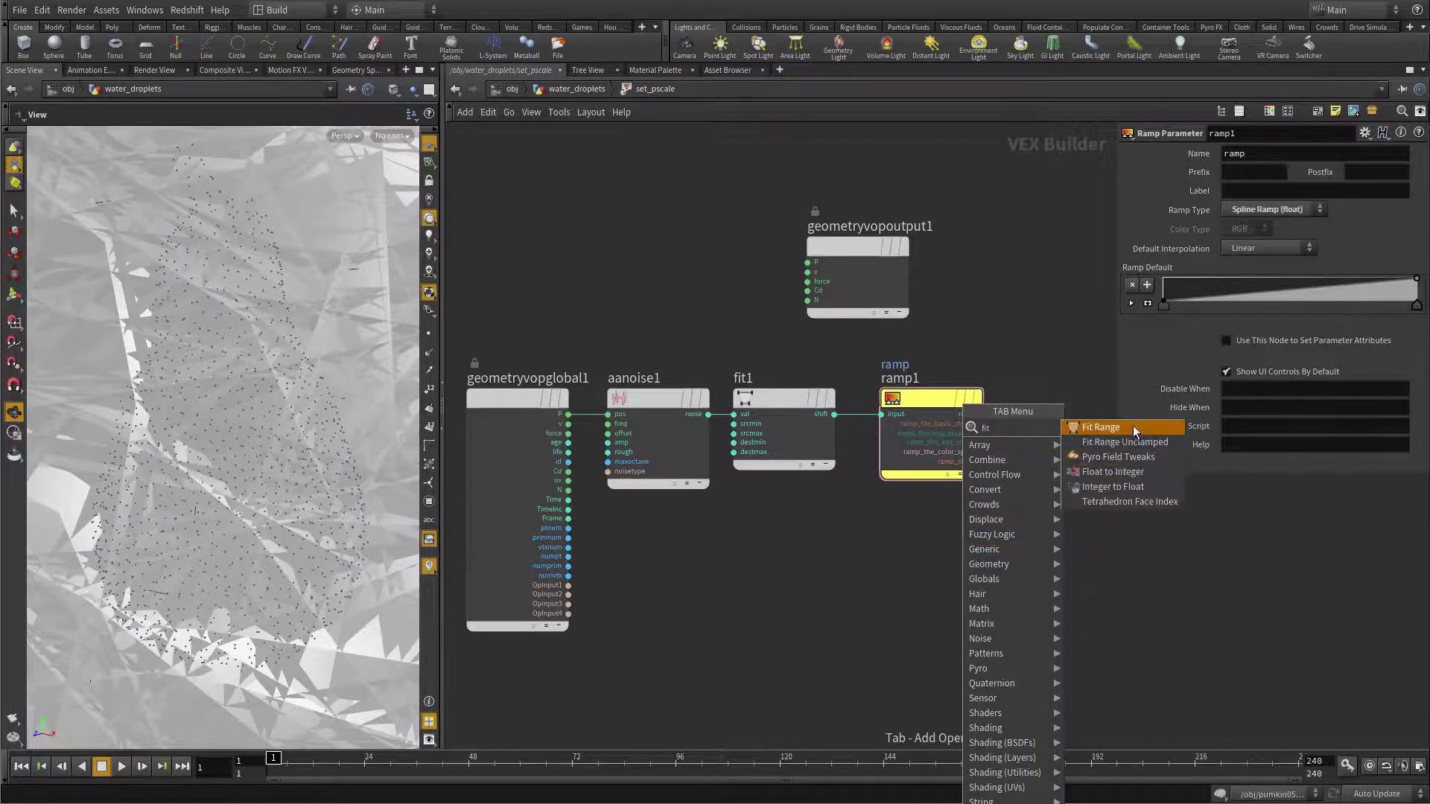
{"action": "left_click", "coordinate": [1100, 428]}
{"action": "left_click", "coordinate": [1052, 411]}
{"action": "left_click_drag", "start_coordinate": [968, 456], "coordinate": [995, 449]}
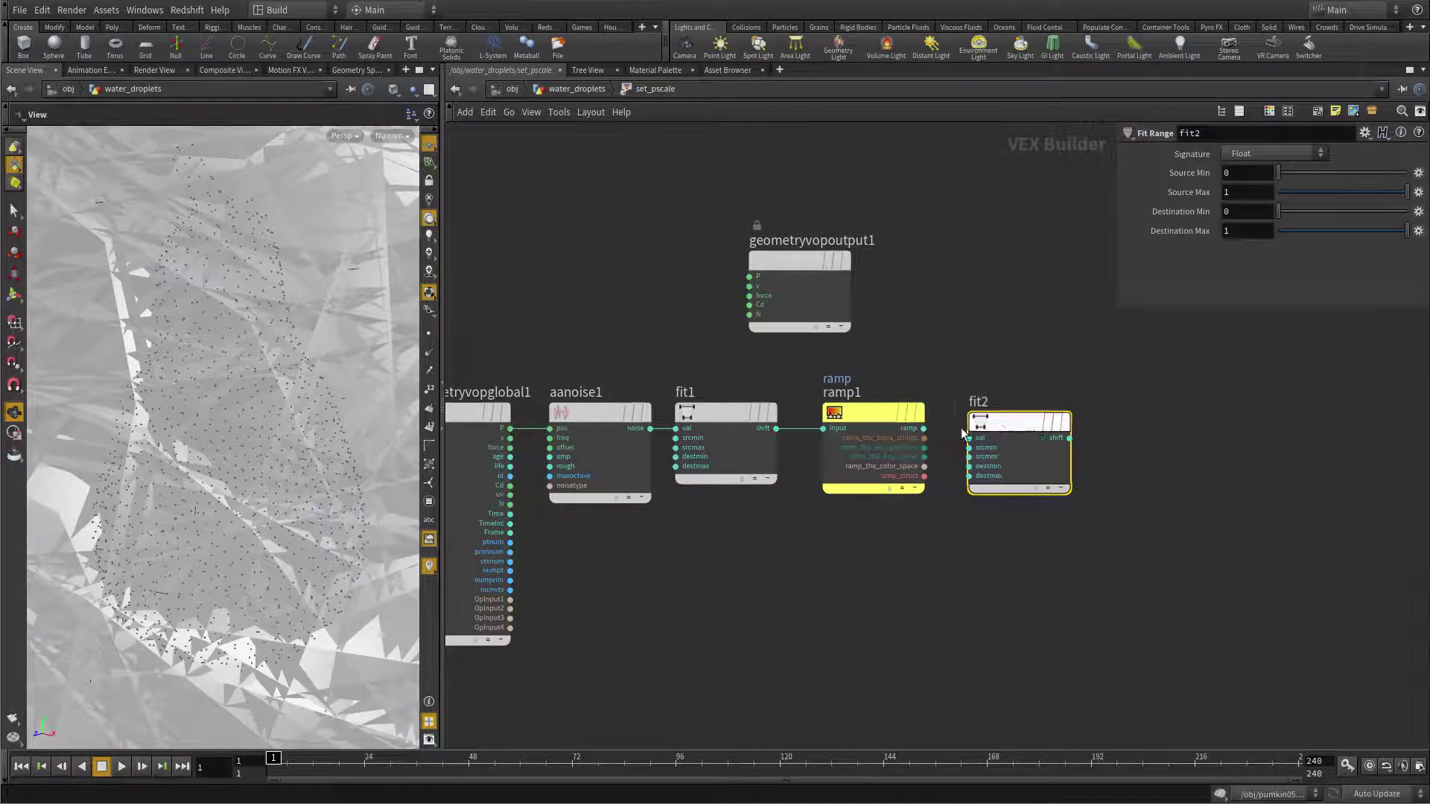
{"action": "left_click", "coordinate": [924, 428]}
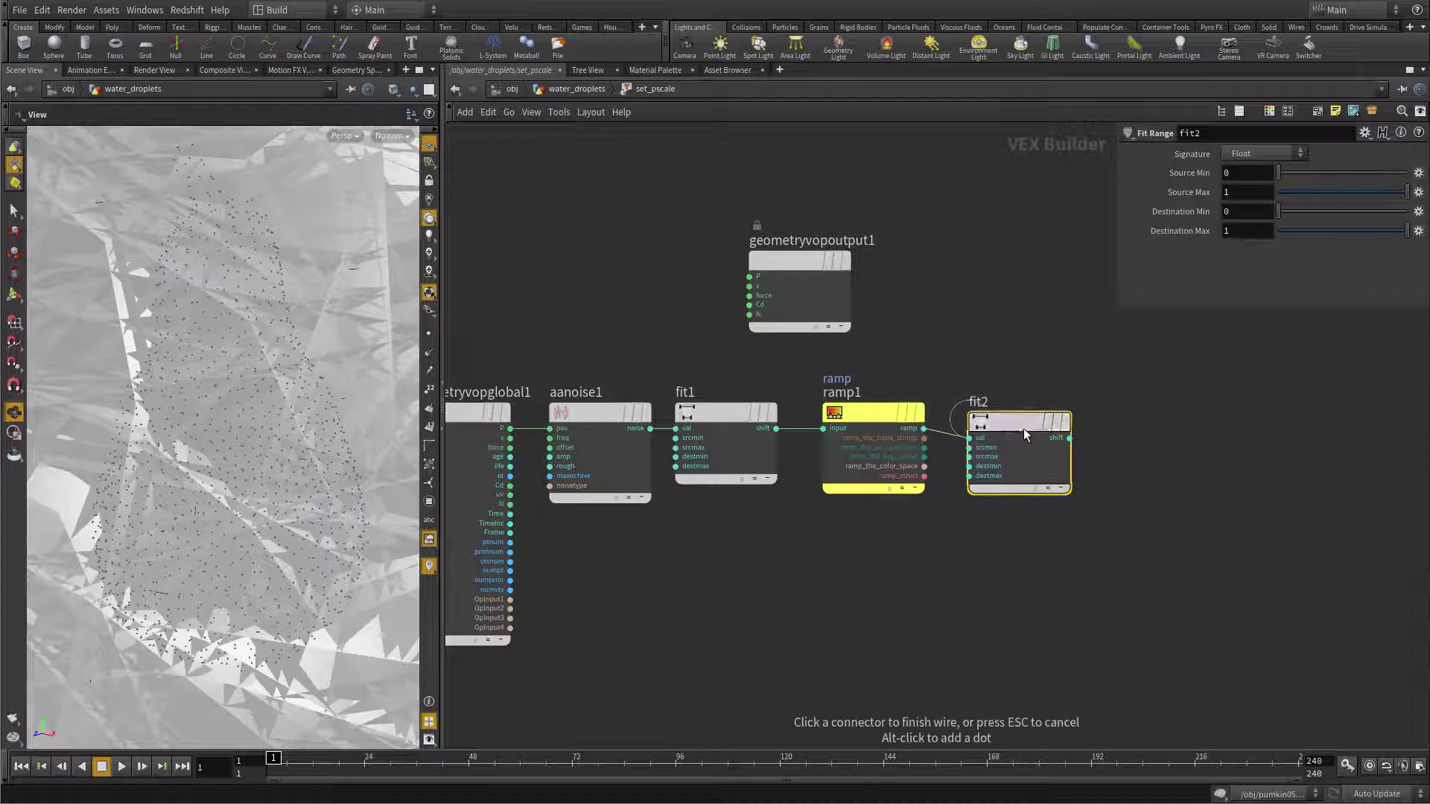
{"action": "left_click", "coordinate": [968, 438]}
{"action": "left_click_drag", "start_coordinate": [1034, 427], "coordinate": [1021, 412]}
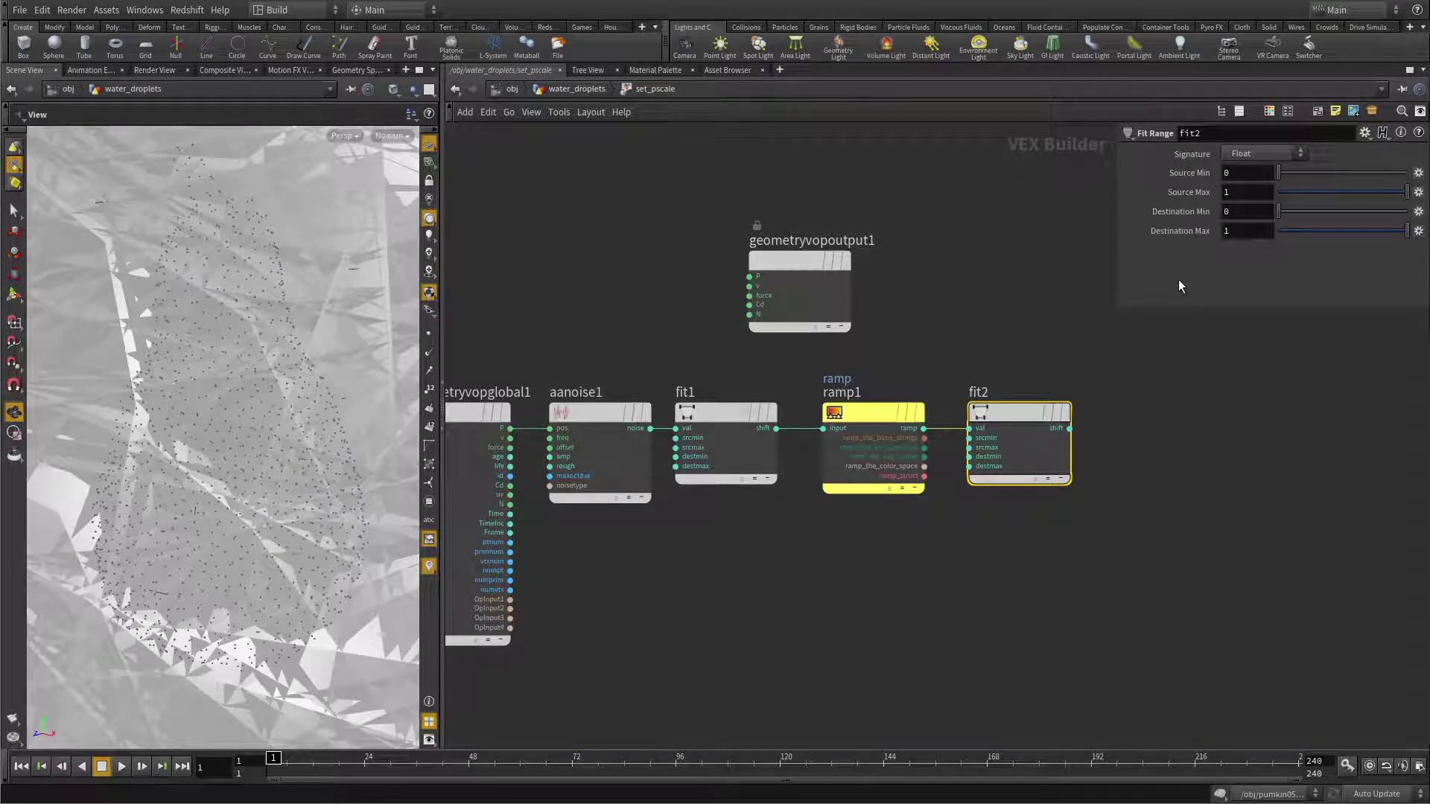
Promote the destmin and destmax inputs of fit2 to parameters.
{"action": "right_click", "coordinate": [969, 456]}
{"action": "left_click", "coordinate": [1014, 467]}
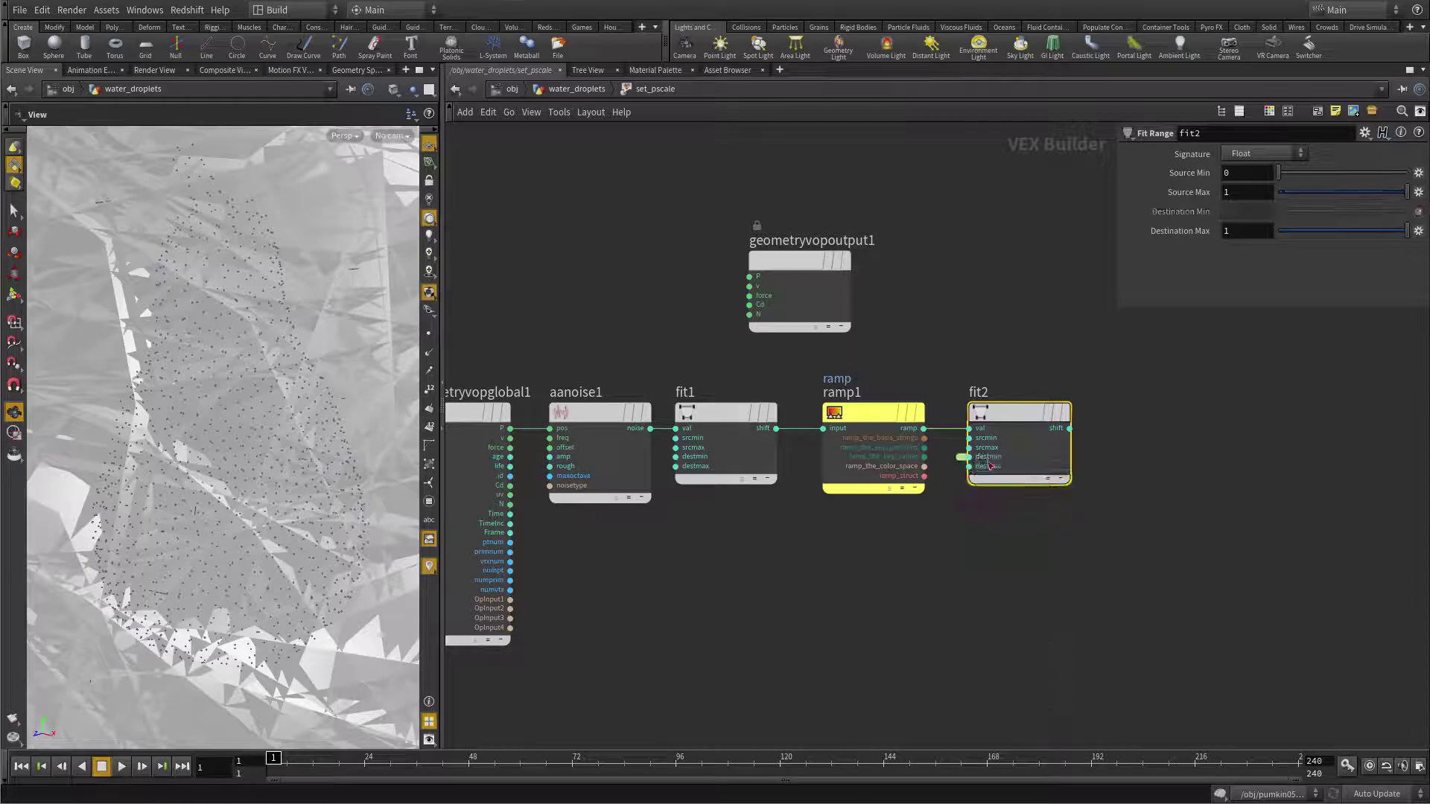
{"action": "right_click", "coordinate": [968, 467]}
{"action": "left_click", "coordinate": [989, 481]}
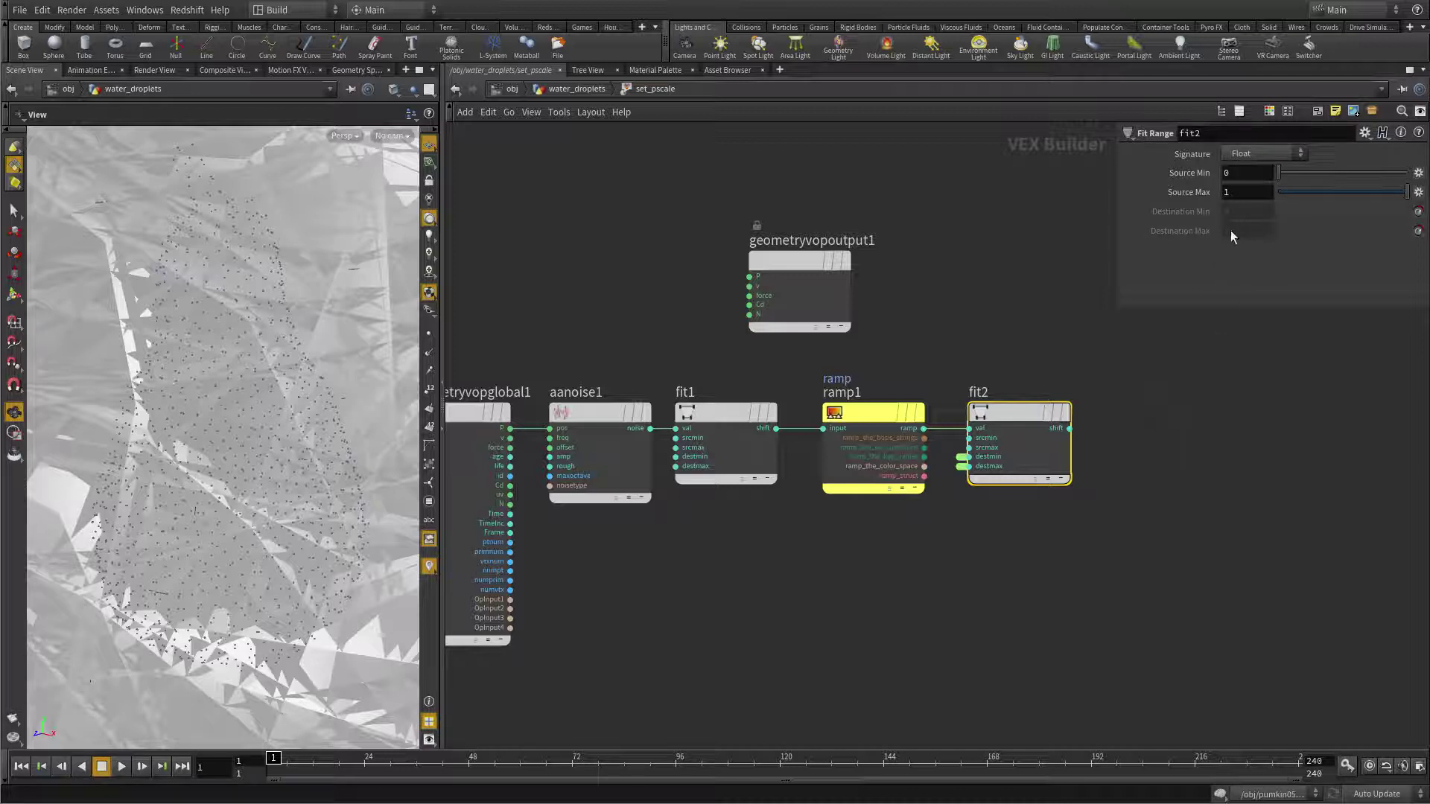
{"action": "left_click", "coordinate": [1144, 450]}
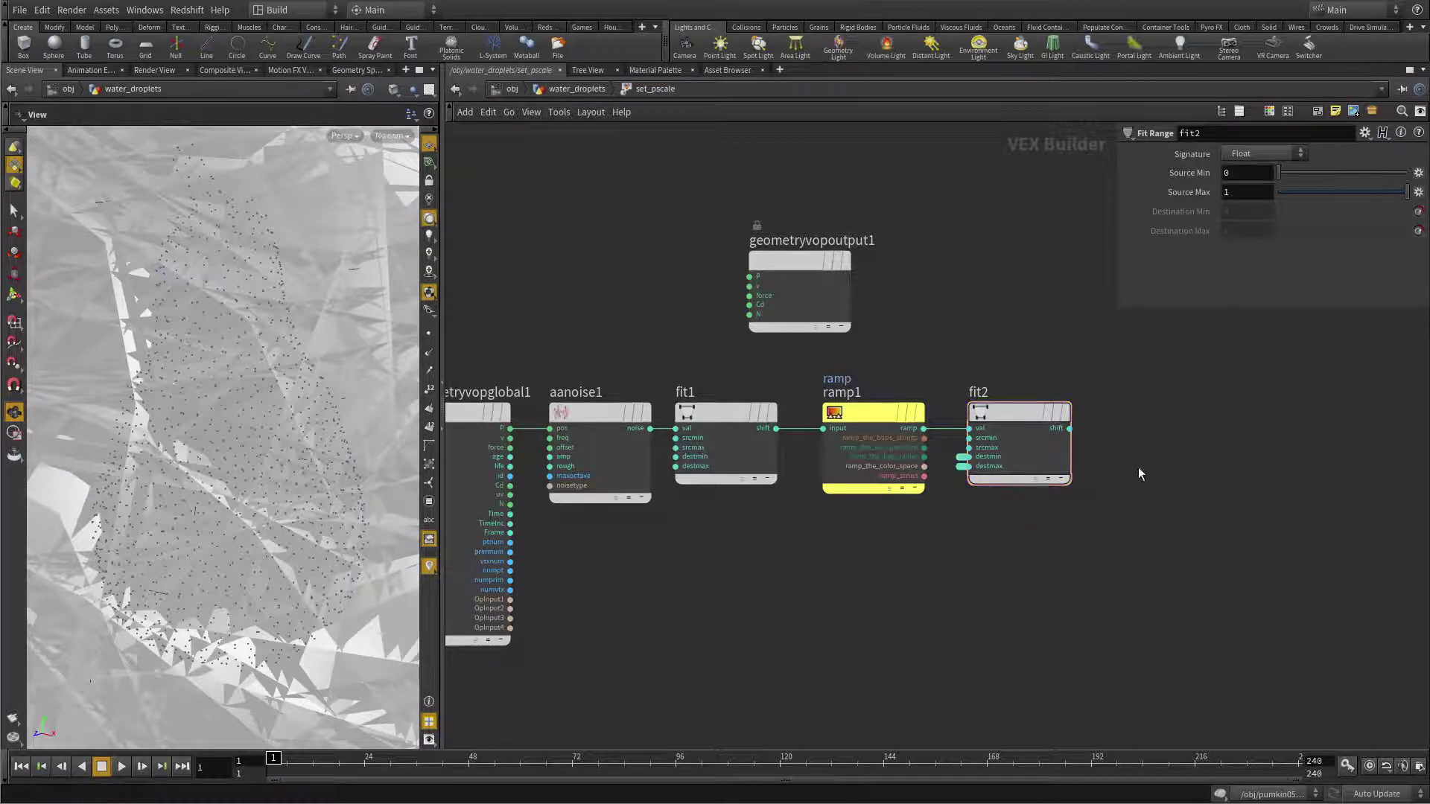
Add a Bind node beside fit2 and set its Name to pscale.
{"action": "key", "text": "Tab"}
{"action": "mouse_move", "coordinate": [1159, 458]}
{"action": "type", "text": "bind"}
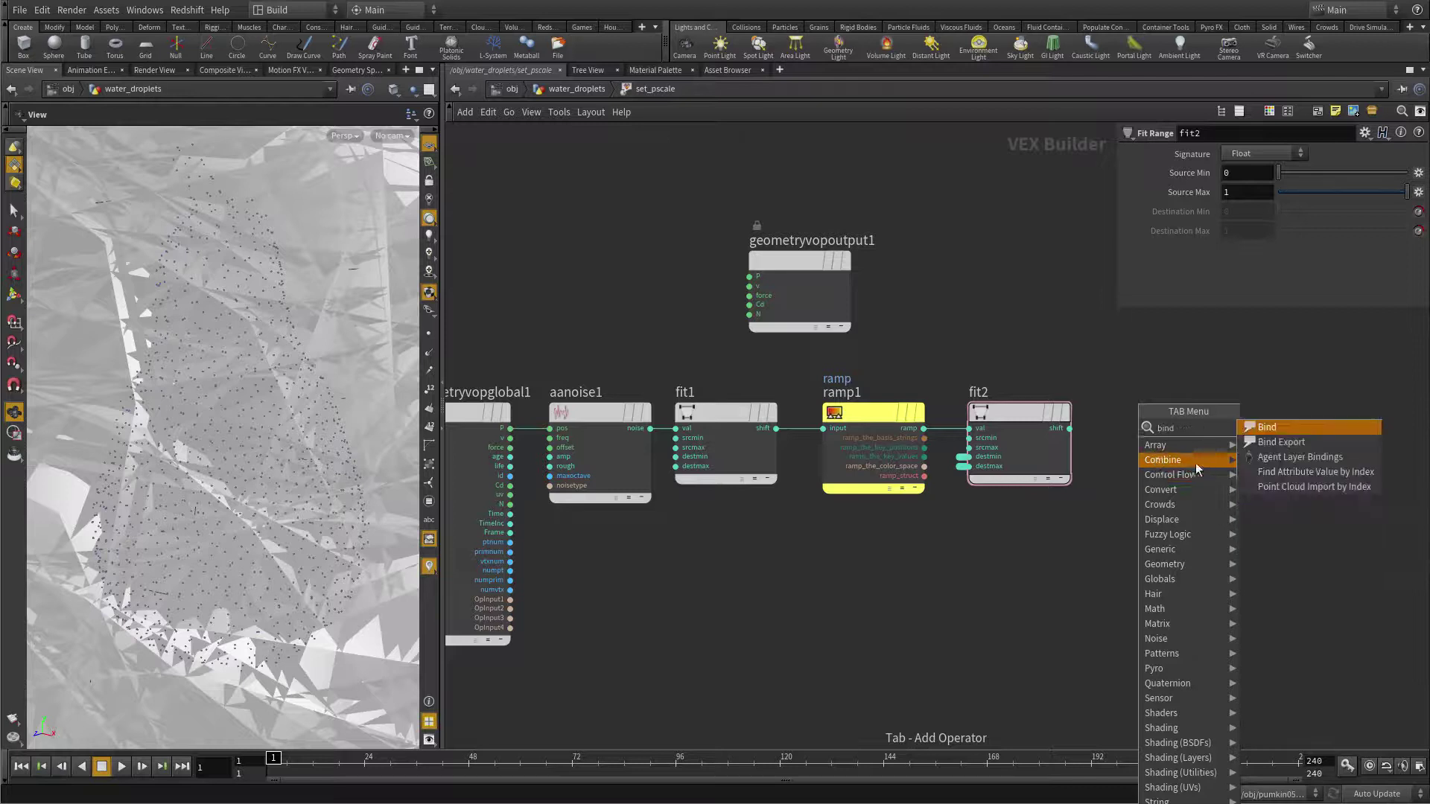
{"action": "left_click", "coordinate": [1293, 443]}
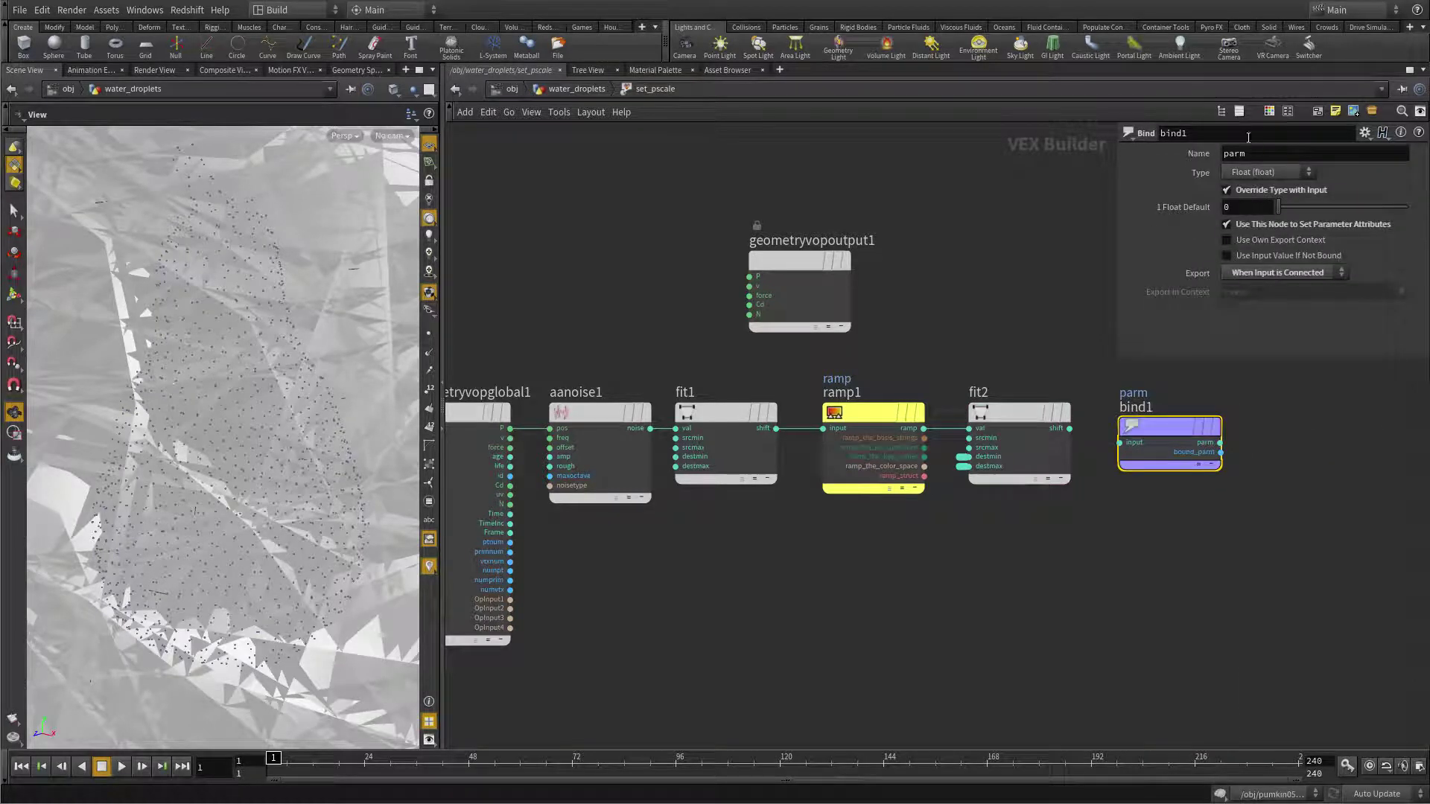
{"action": "type", "text": "pscale"}
{"action": "key", "text": "Return"}
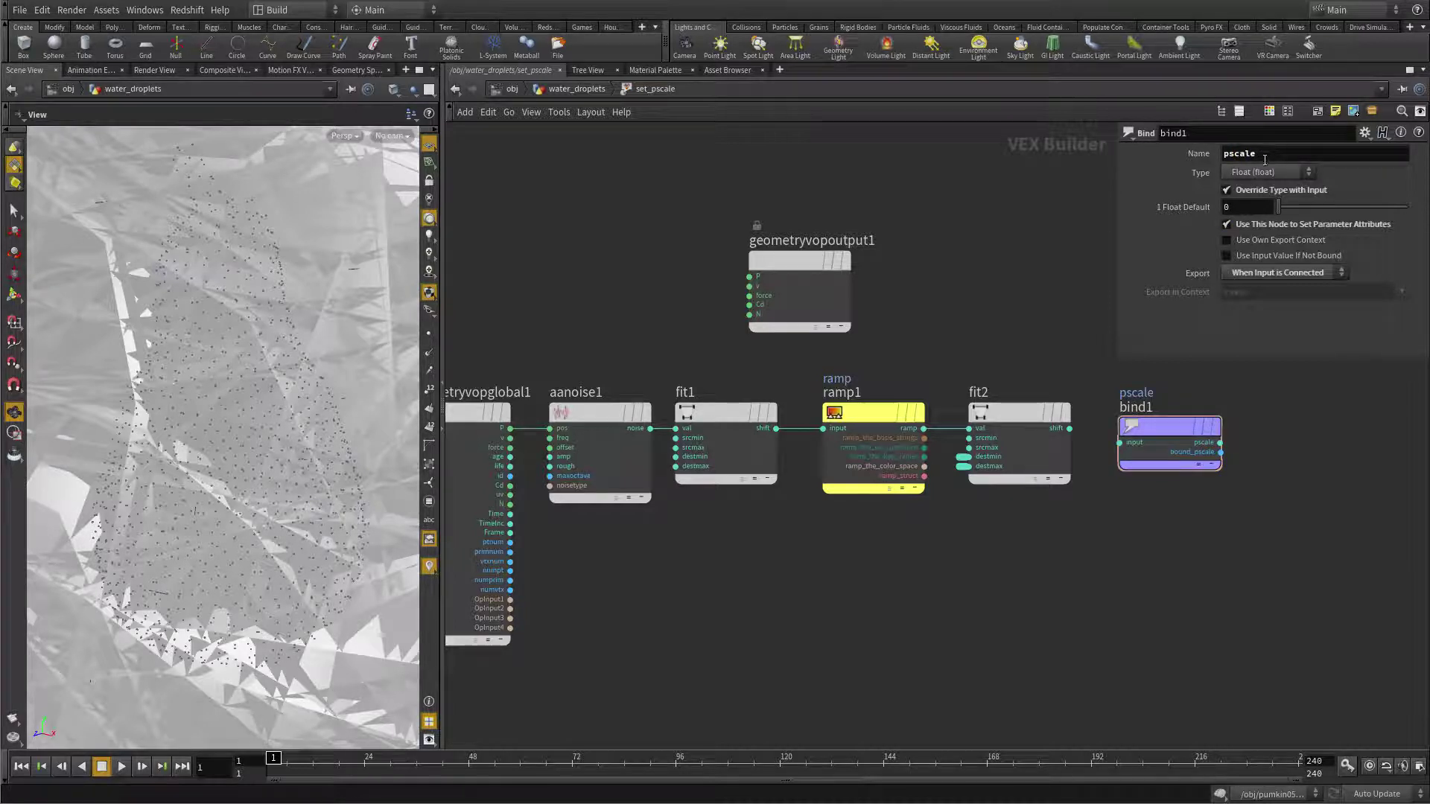
Align the Bind node with fit2 and connect fit2's shift output to its input.
{"action": "left_click_drag", "start_coordinate": [1160, 436], "coordinate": [1157, 423]}
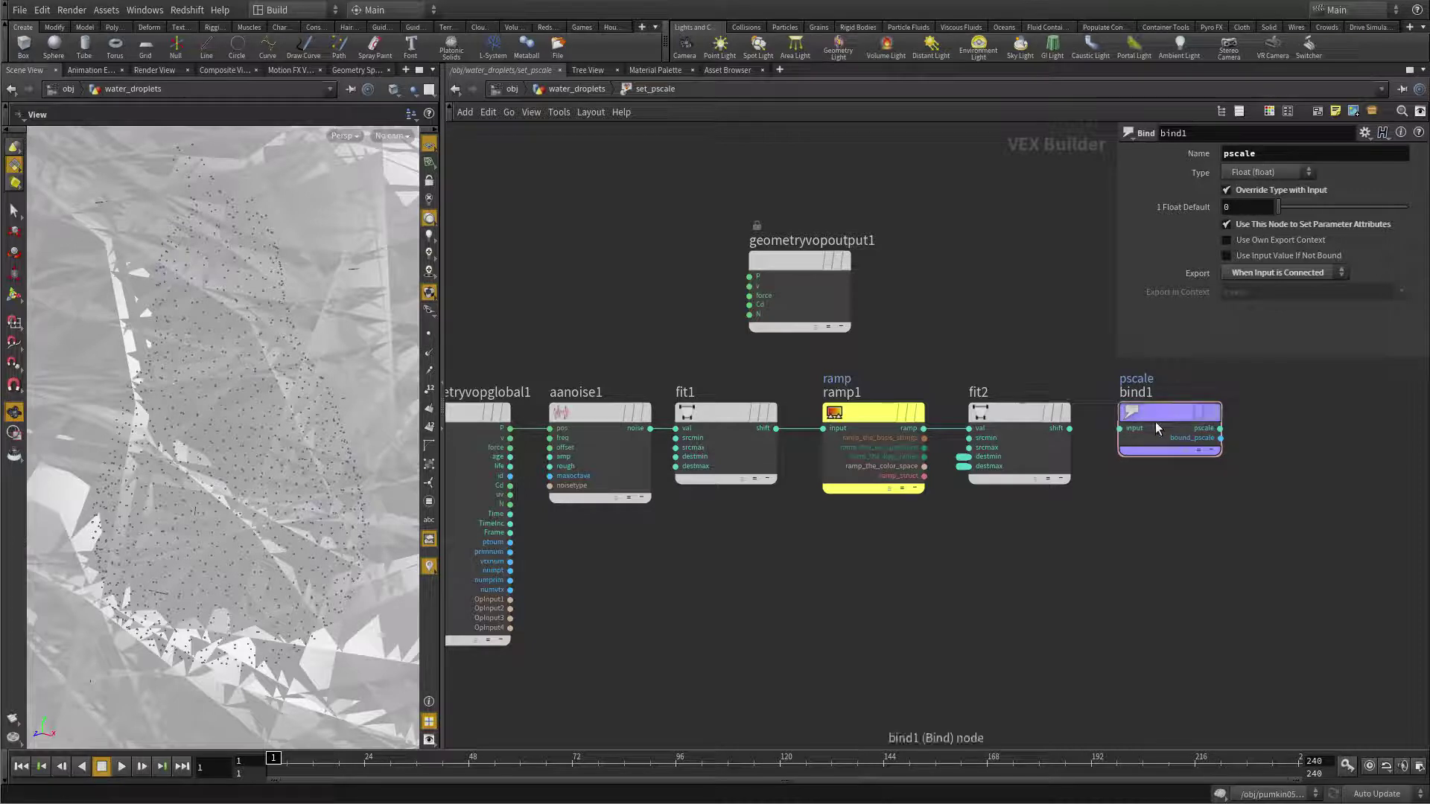
{"action": "left_click", "coordinate": [1070, 428]}
{"action": "left_click", "coordinate": [1119, 428]}
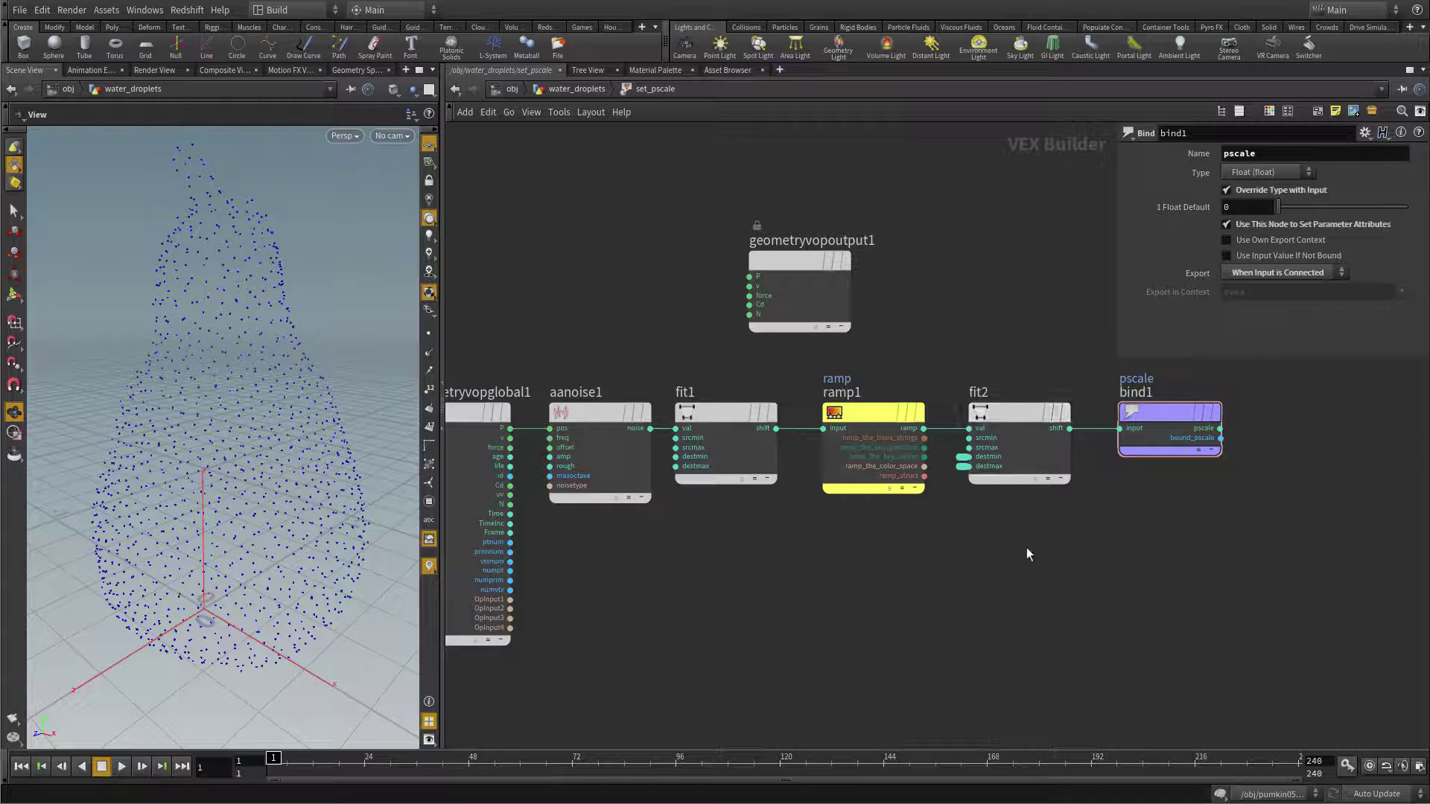
Promote the freq and offset inputs of aanoise1 to parameters and return to the water_droplets geometry network.
{"action": "middle_click_drag", "start_coordinate": [995, 535], "coordinate": [895, 538]}
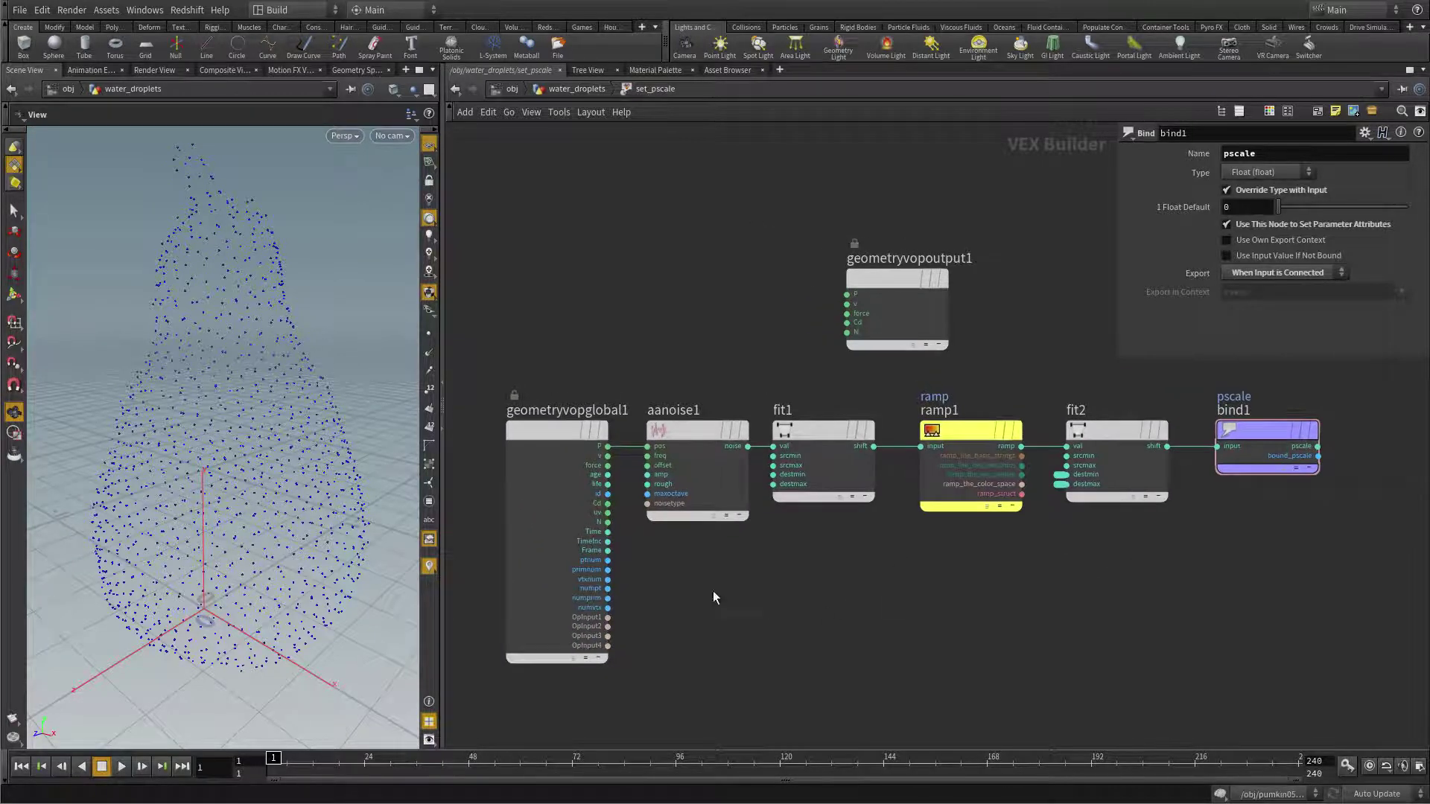
{"action": "middle_click", "coordinate": [648, 456]}
{"action": "left_click", "coordinate": [685, 463]}
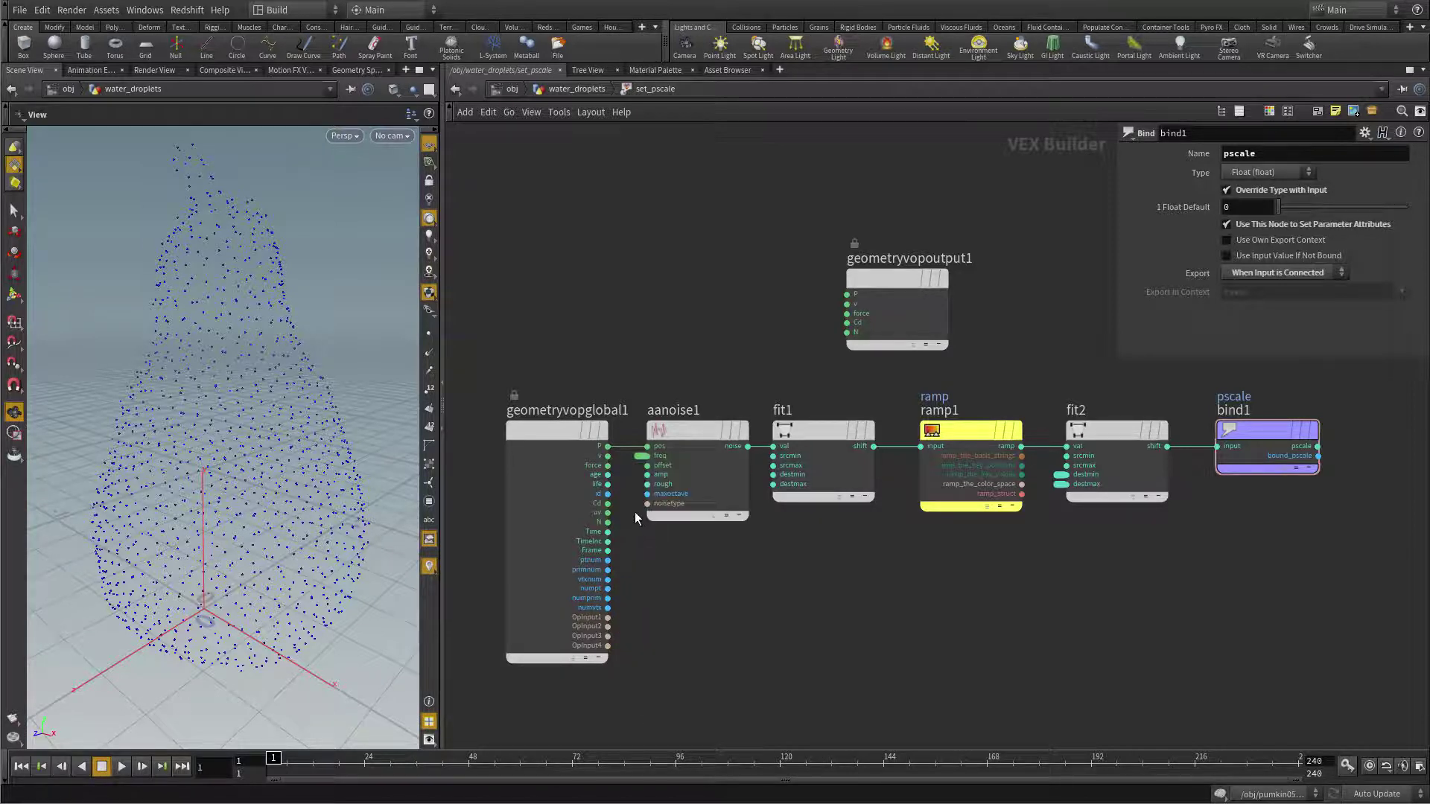
{"action": "middle_click", "coordinate": [648, 466]}
{"action": "left_click", "coordinate": [674, 478]}
{"action": "key", "text": "u"}
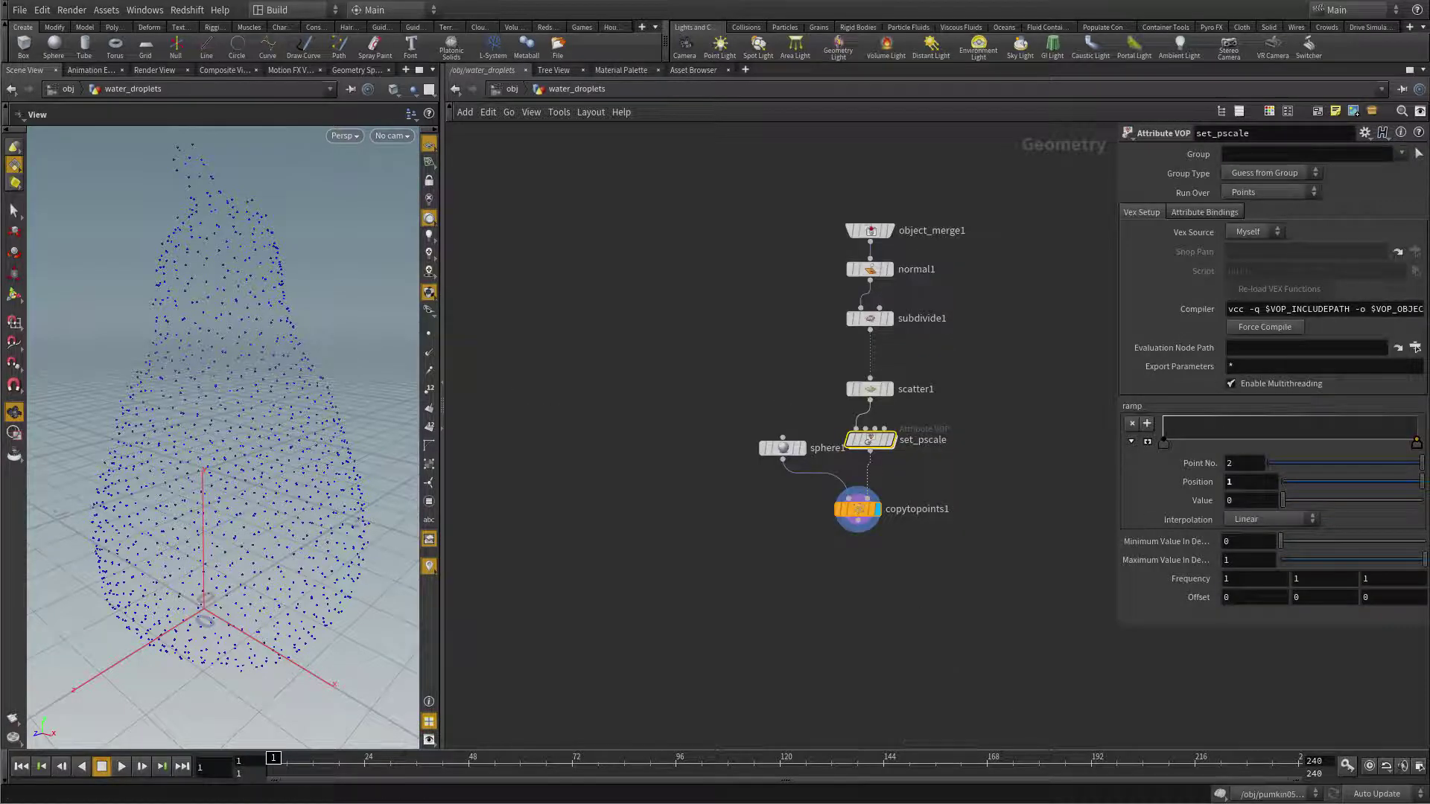
Set set_pscale's destination range to a minimum value of 0.005 and a maximum value of 0.02.
{"action": "double_click", "coordinate": [1238, 542]}
{"action": "type", "text": "0.005"}
{"action": "key", "text": "Return"}
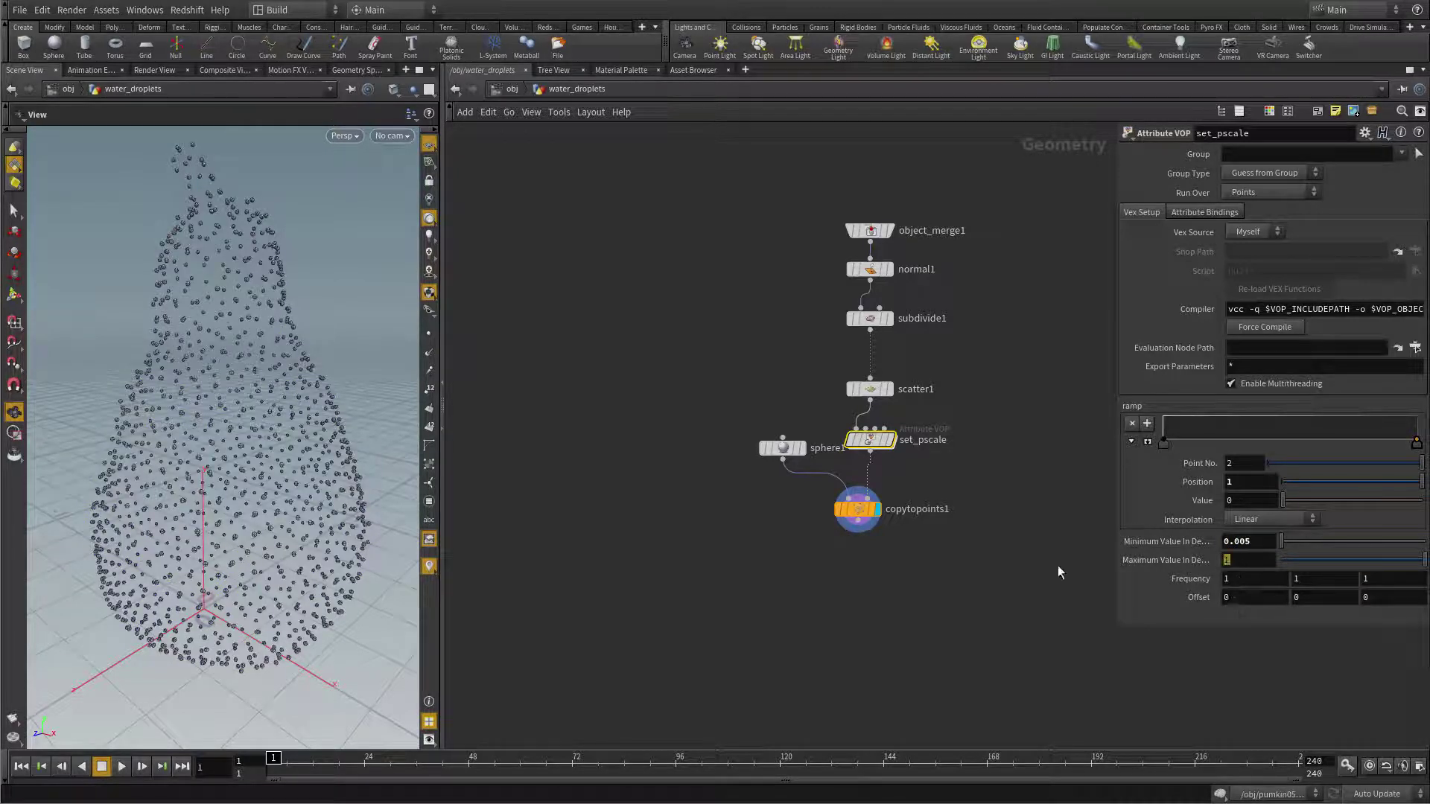
{"action": "type", "text": "0.02"}
{"action": "key", "text": "Return"}
Raise the ramp's end point to value 1 at position about 0.81, shift its start point inward, and set Frequency to 15, 15, 15.
{"action": "left_click_drag", "start_coordinate": [1415, 443], "coordinate": [1418, 415]}
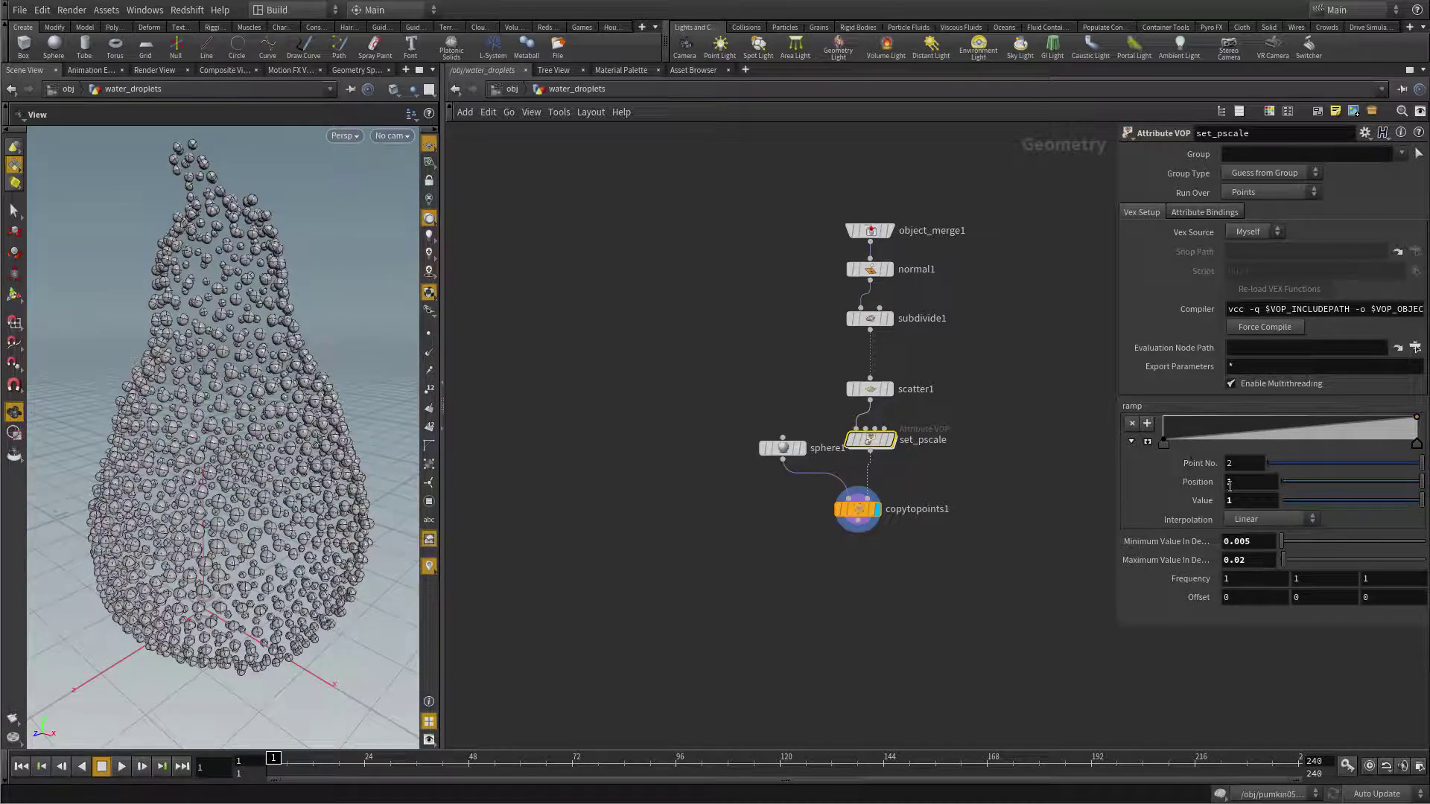
{"action": "left_click_drag", "start_coordinate": [1164, 442], "coordinate": [1251, 443]}
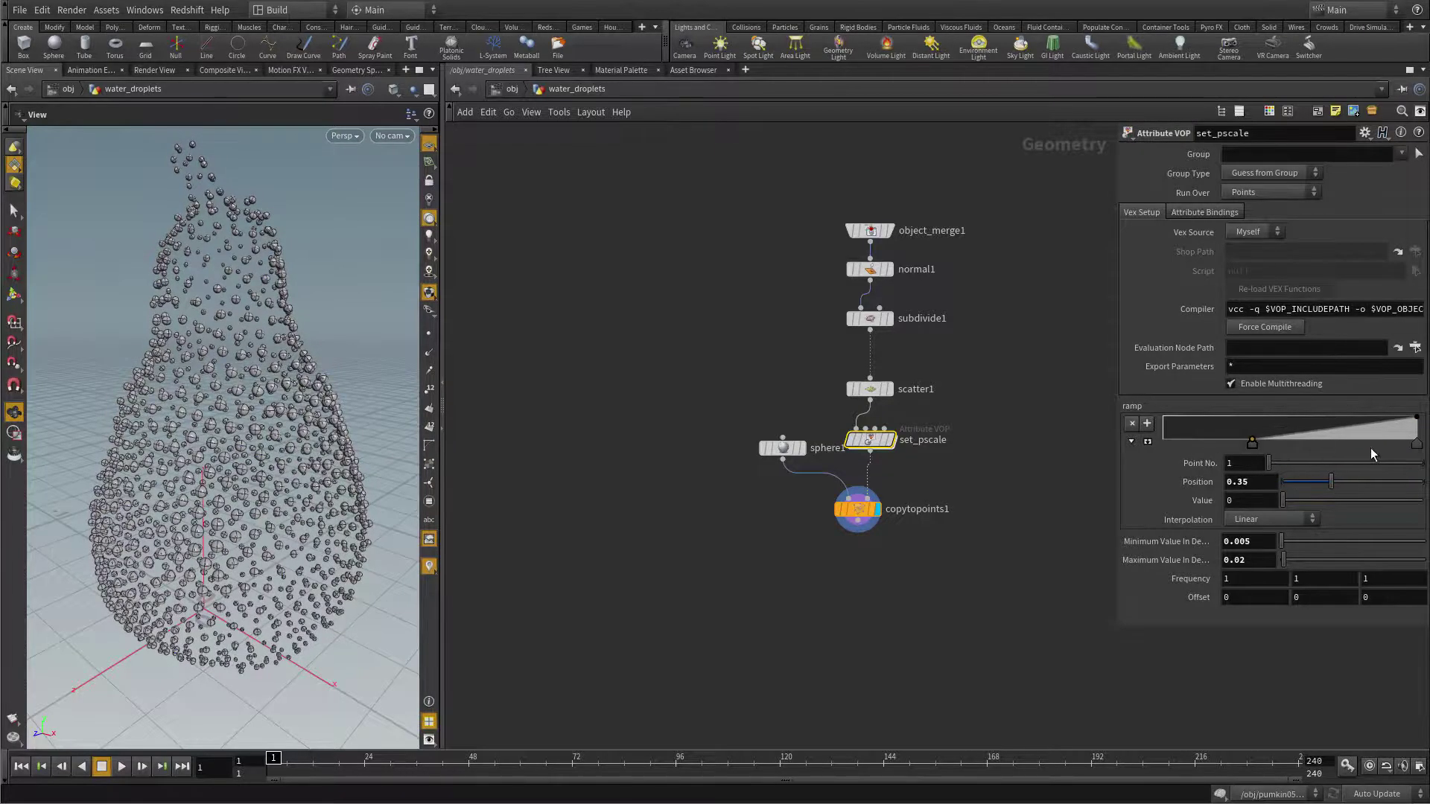
{"action": "left_click_drag", "start_coordinate": [1415, 445], "coordinate": [1370, 439]}
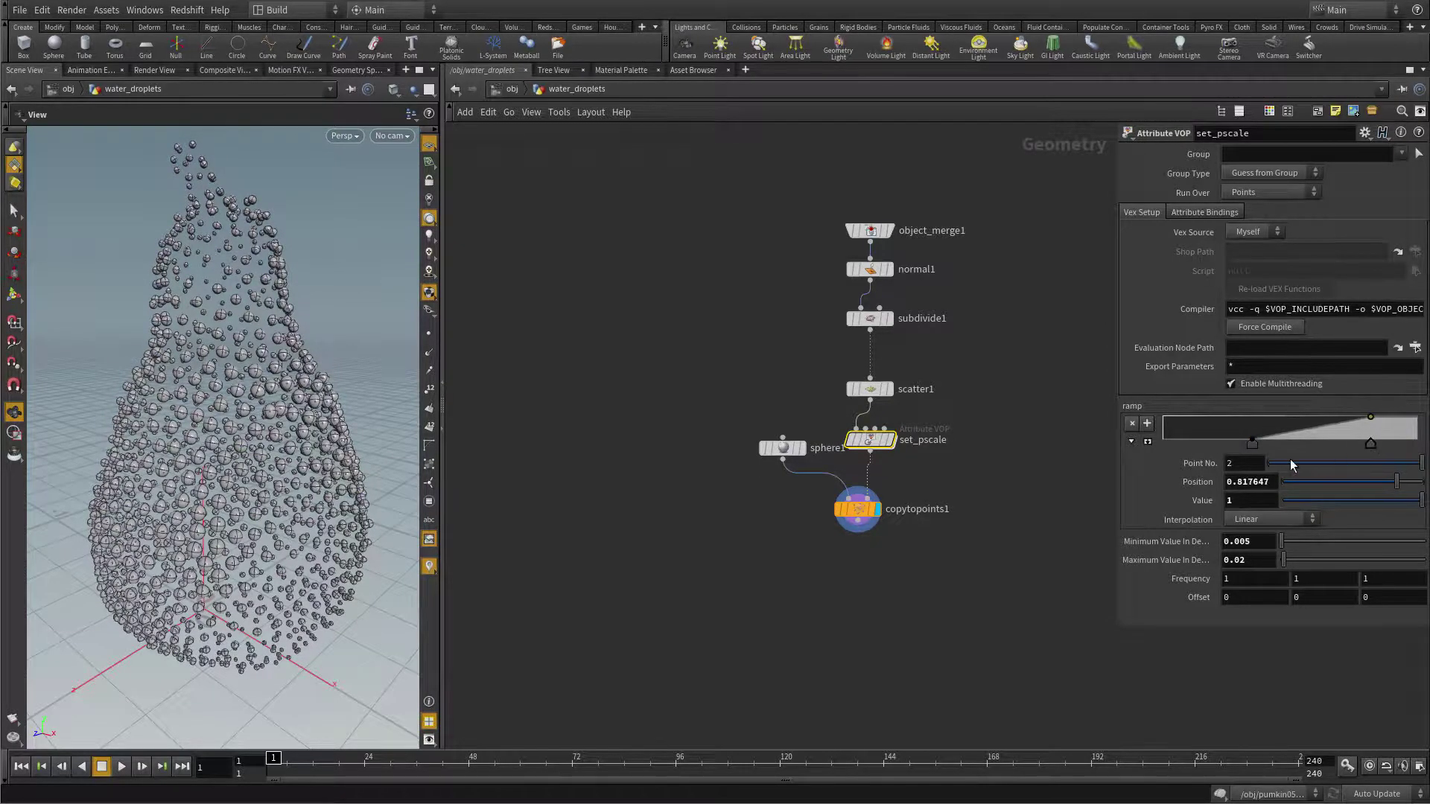
{"action": "left_click_drag", "start_coordinate": [1252, 443], "coordinate": [1259, 443]}
{"action": "left_click_drag", "start_coordinate": [1370, 443], "coordinate": [1361, 449]}
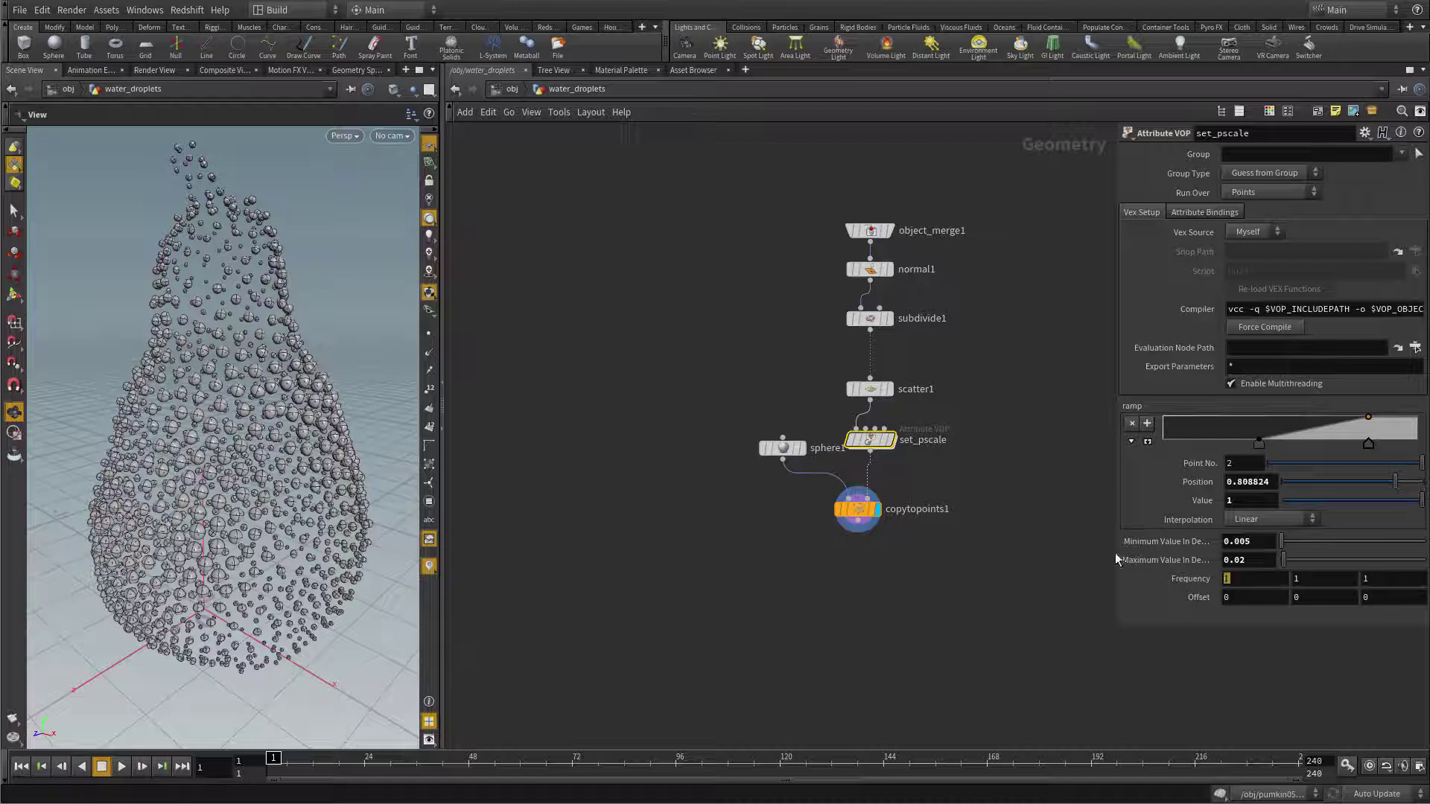
{"action": "key", "text": "Return"}
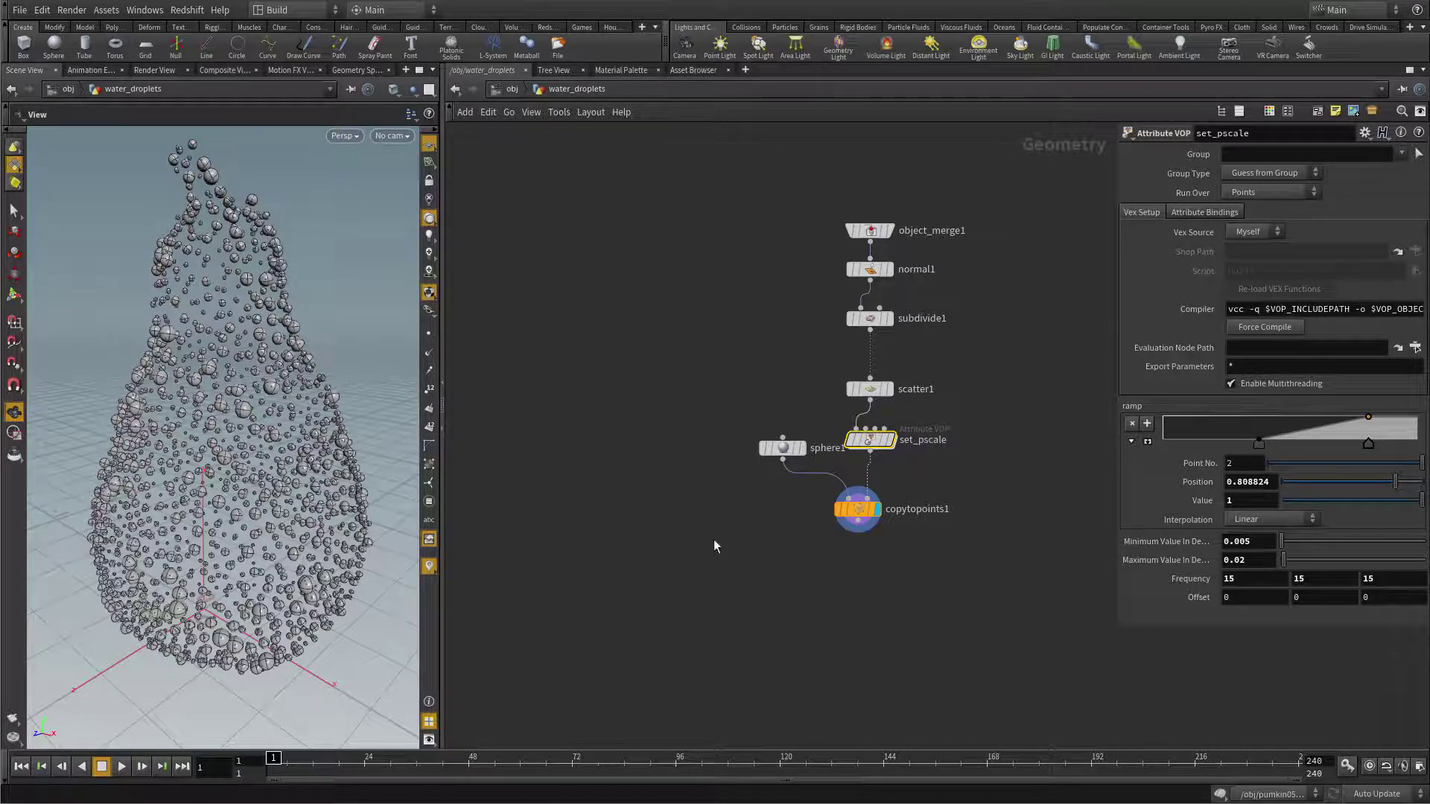
Change sphere1's primitive type to Polygon Mesh with 24 rows and 48 columns.
{"action": "left_click_drag", "start_coordinate": [784, 451], "coordinate": [756, 443]}
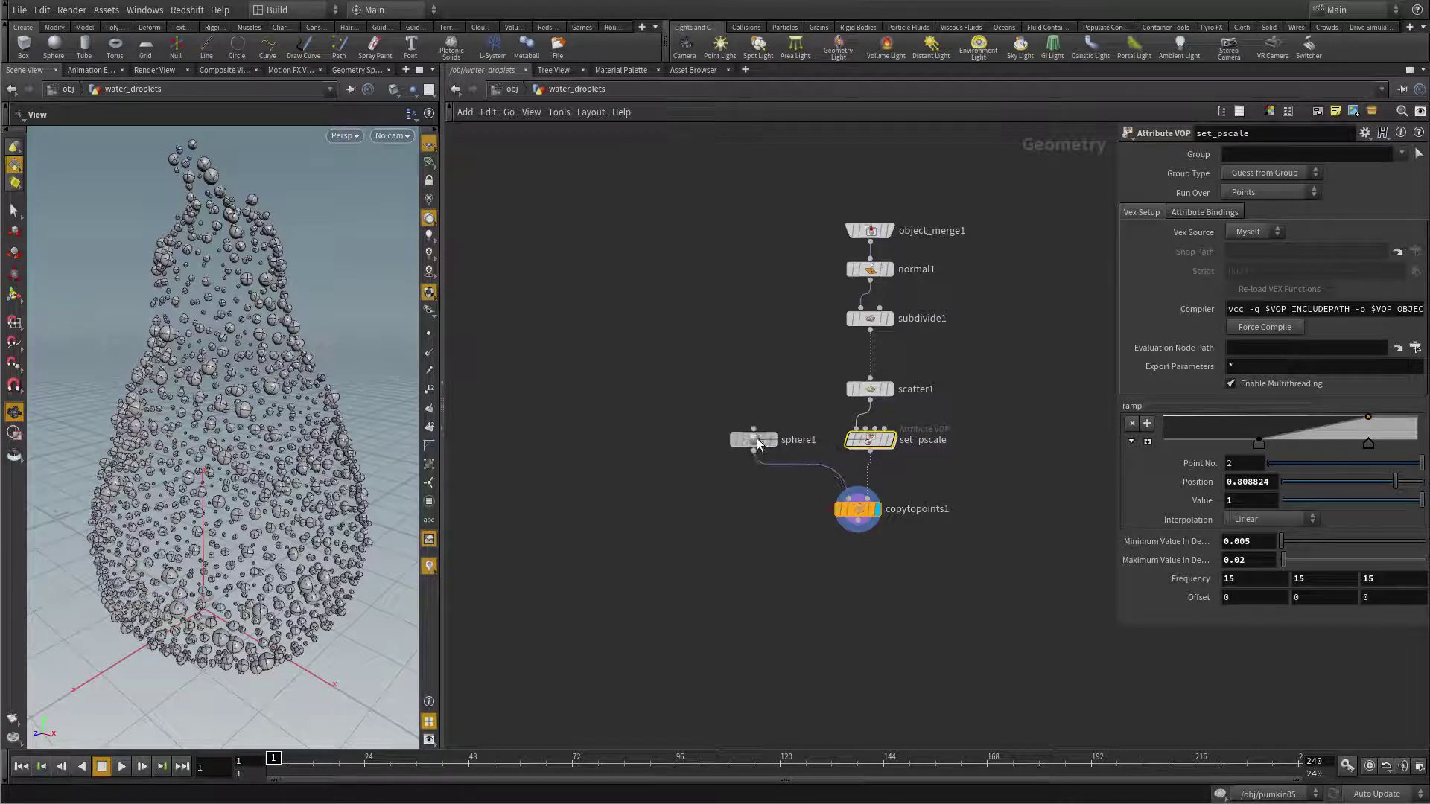
{"action": "left_click", "coordinate": [755, 443]}
{"action": "left_click", "coordinate": [1258, 153]}
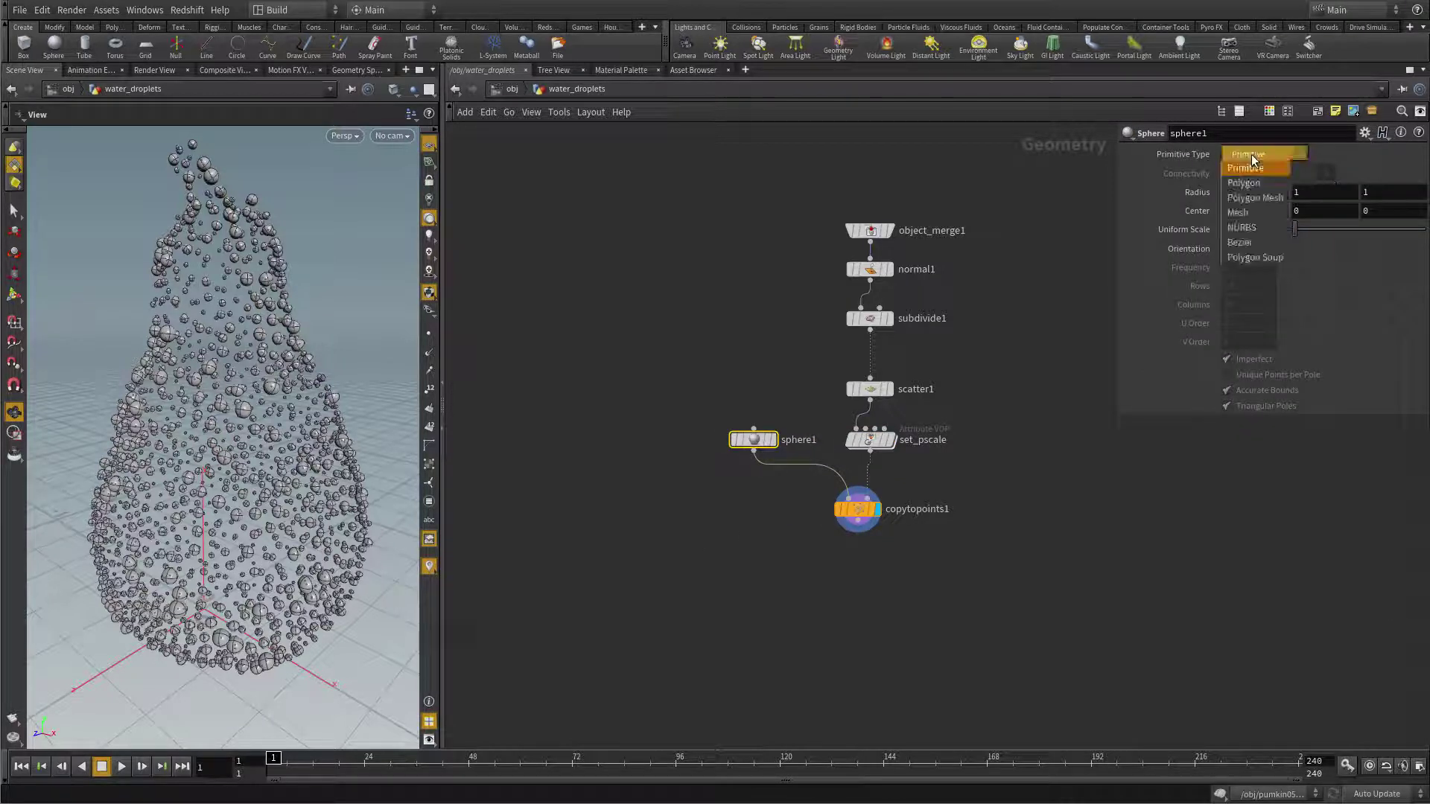
{"action": "left_click", "coordinate": [1258, 190]}
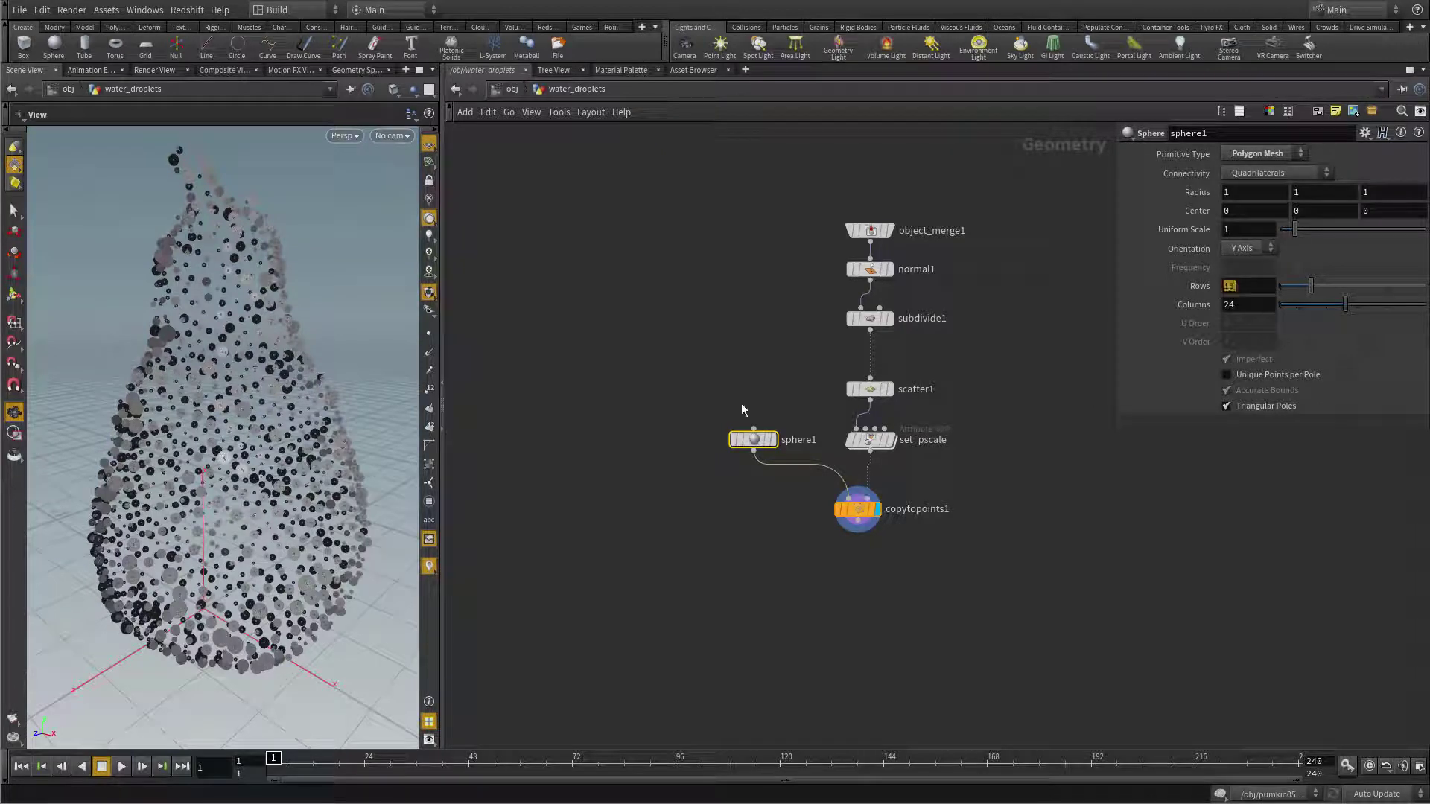
{"action": "type", "text": "24"}
{"action": "key", "text": "Tab"}
{"action": "type", "text": "48"}
{"action": "key", "text": "Return"}
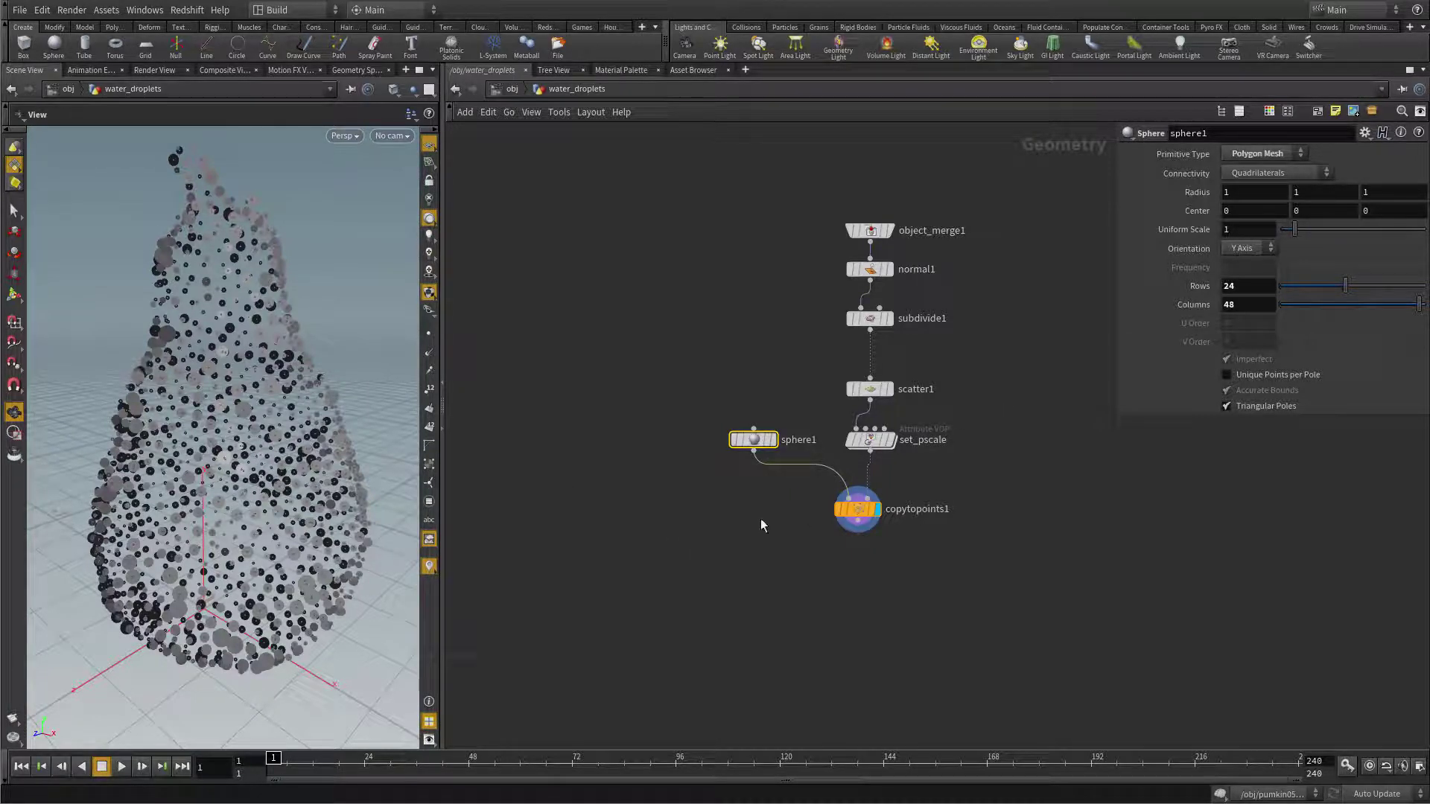
Exclude point normals from the attributes copytopoints1 sets by changing its To Point Set pattern to *,^v,^Alpha,^N.
{"action": "left_click", "coordinate": [858, 513]}
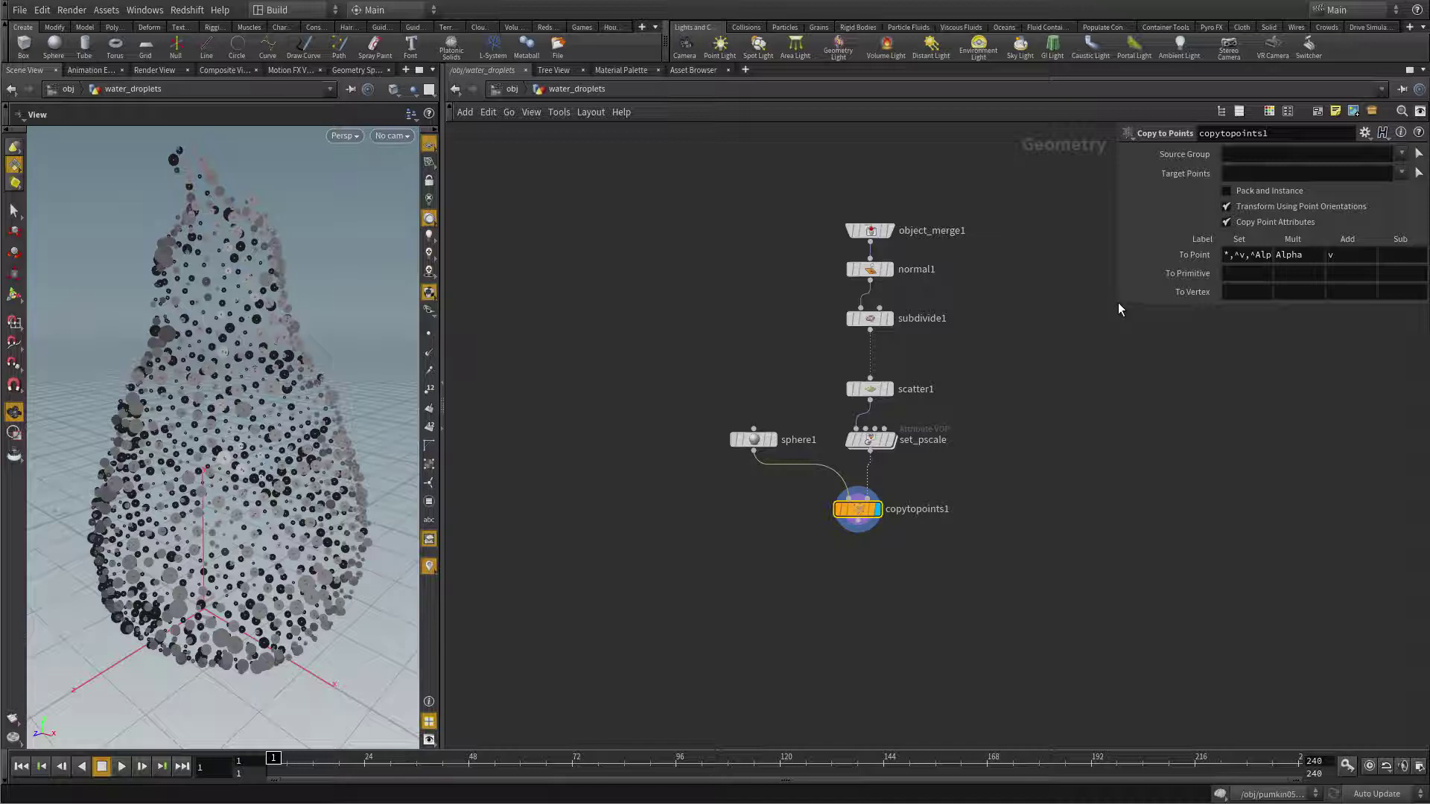
{"action": "left_click_drag", "start_coordinate": [1118, 306], "coordinate": [1040, 306]}
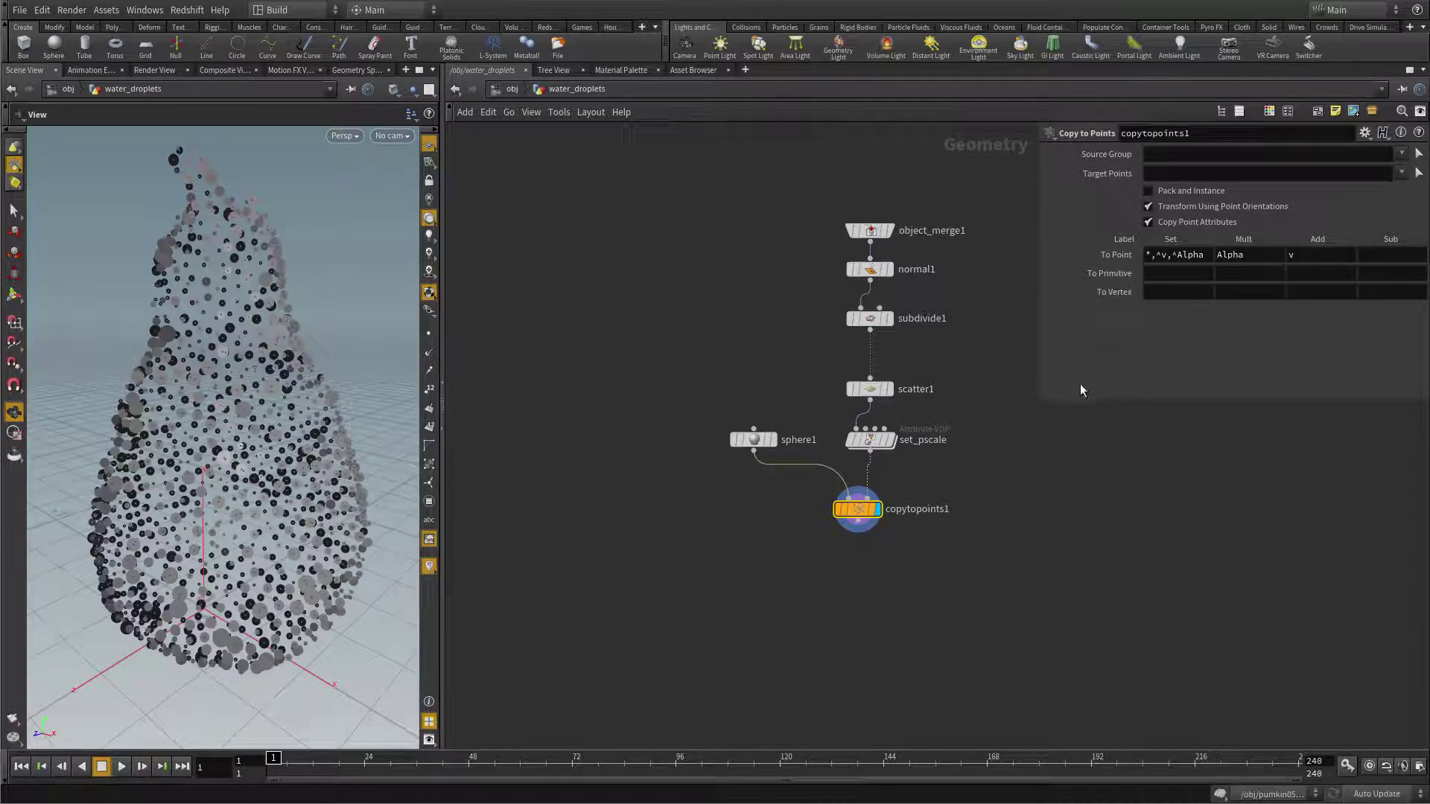
{"action": "left_click_drag", "start_coordinate": [1039, 397], "coordinate": [983, 398]}
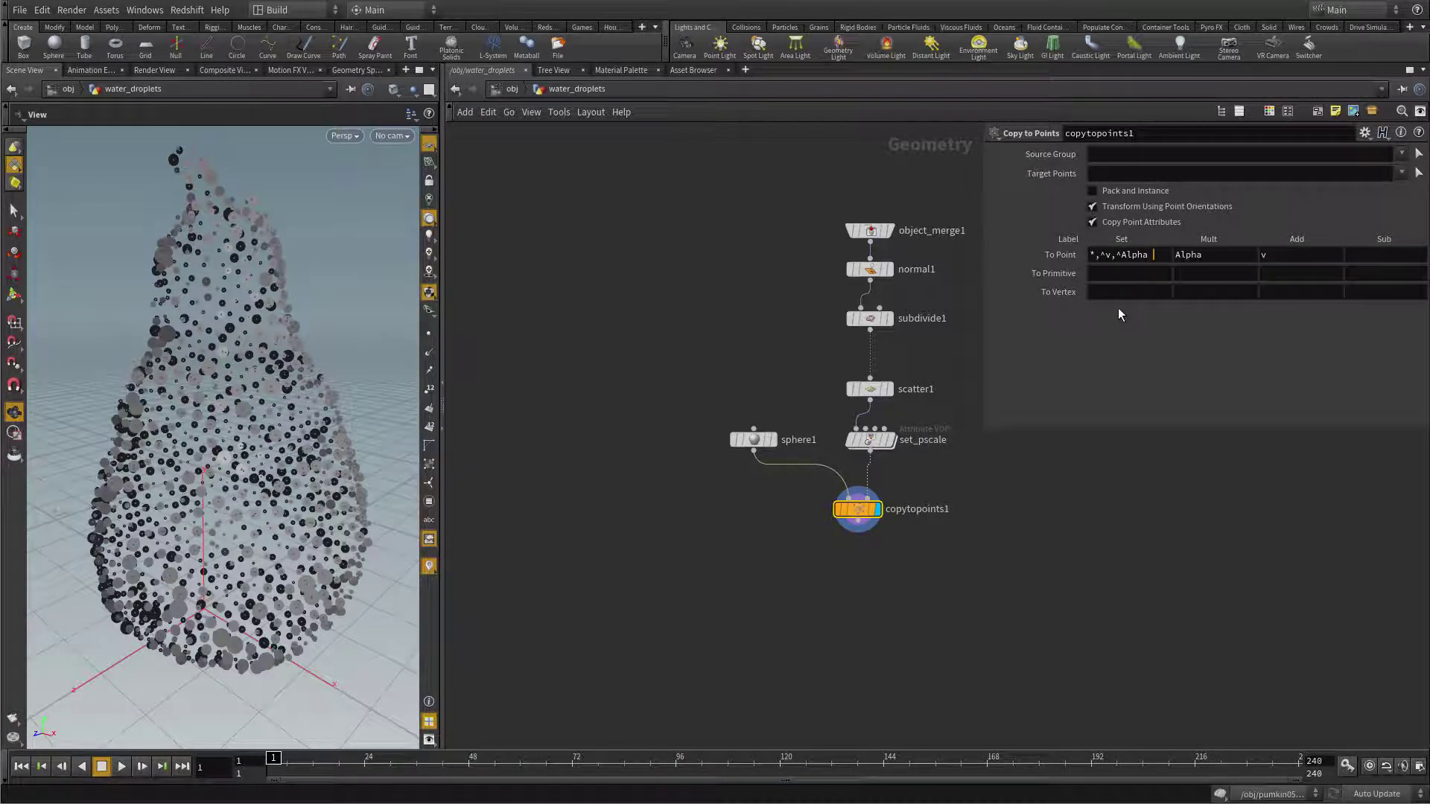
{"action": "type", "text": "^N"}
{"action": "key", "text": "Return"}
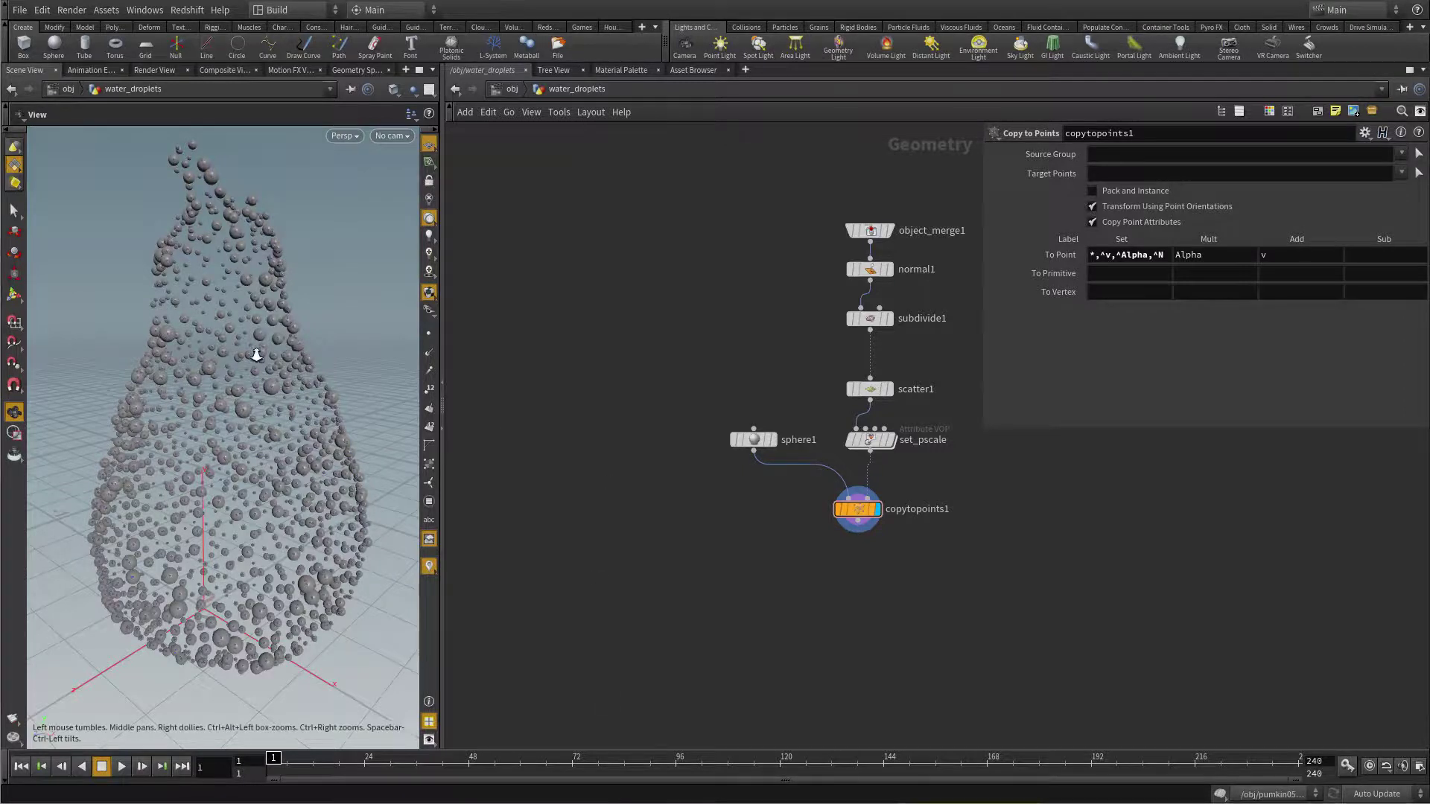
Show the other scene objects in the viewport and examine the size and distribution of the droplets on the pumpkin's surface.
{"action": "scroll", "coordinate": [255, 351], "scroll_direction": "up", "scroll_amount": 10}
{"action": "scroll", "coordinate": [282, 291], "scroll_direction": "down", "scroll_amount": 5}
{"action": "left_click_drag", "start_coordinate": [281, 292], "coordinate": [270, 332]}
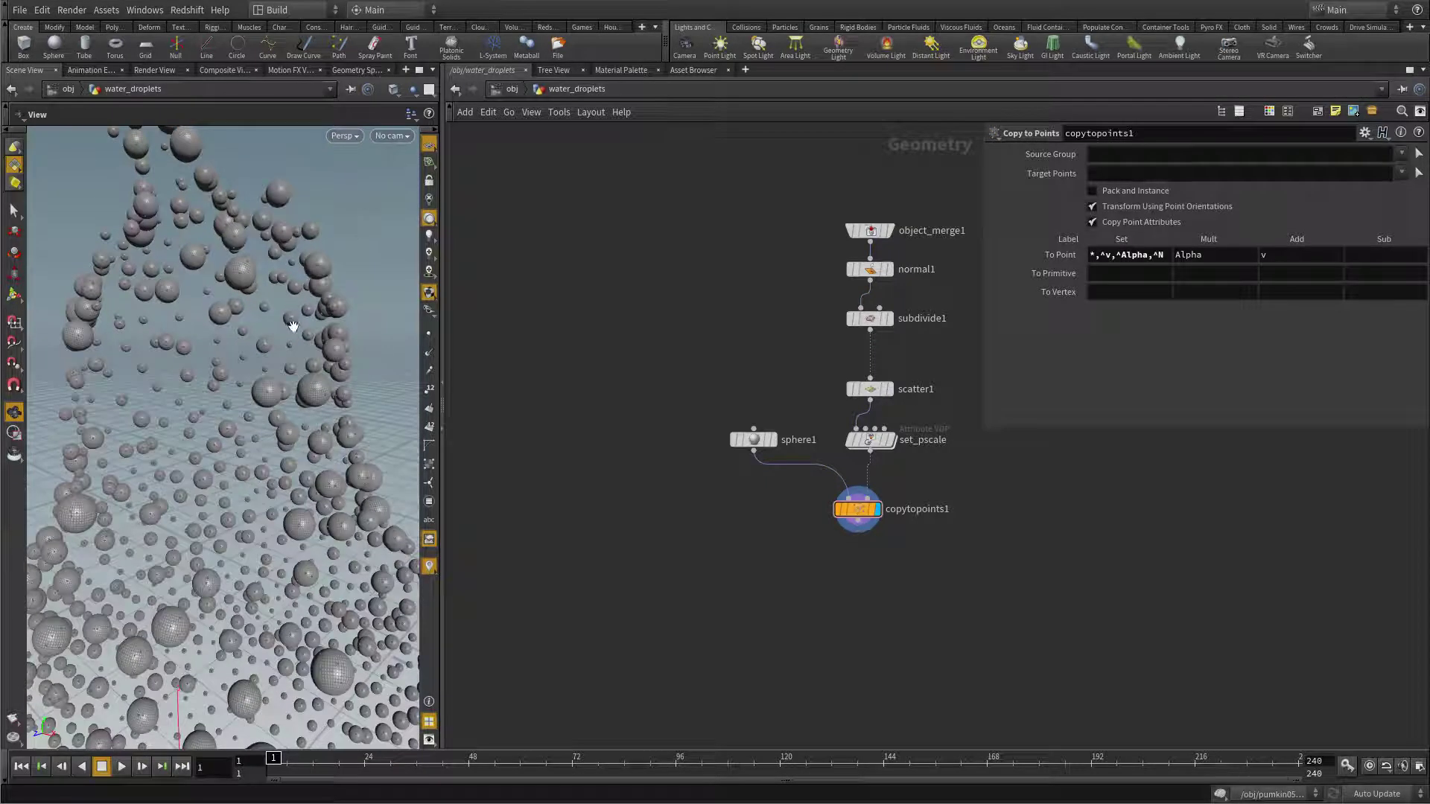
{"action": "left_click", "coordinate": [392, 136]}
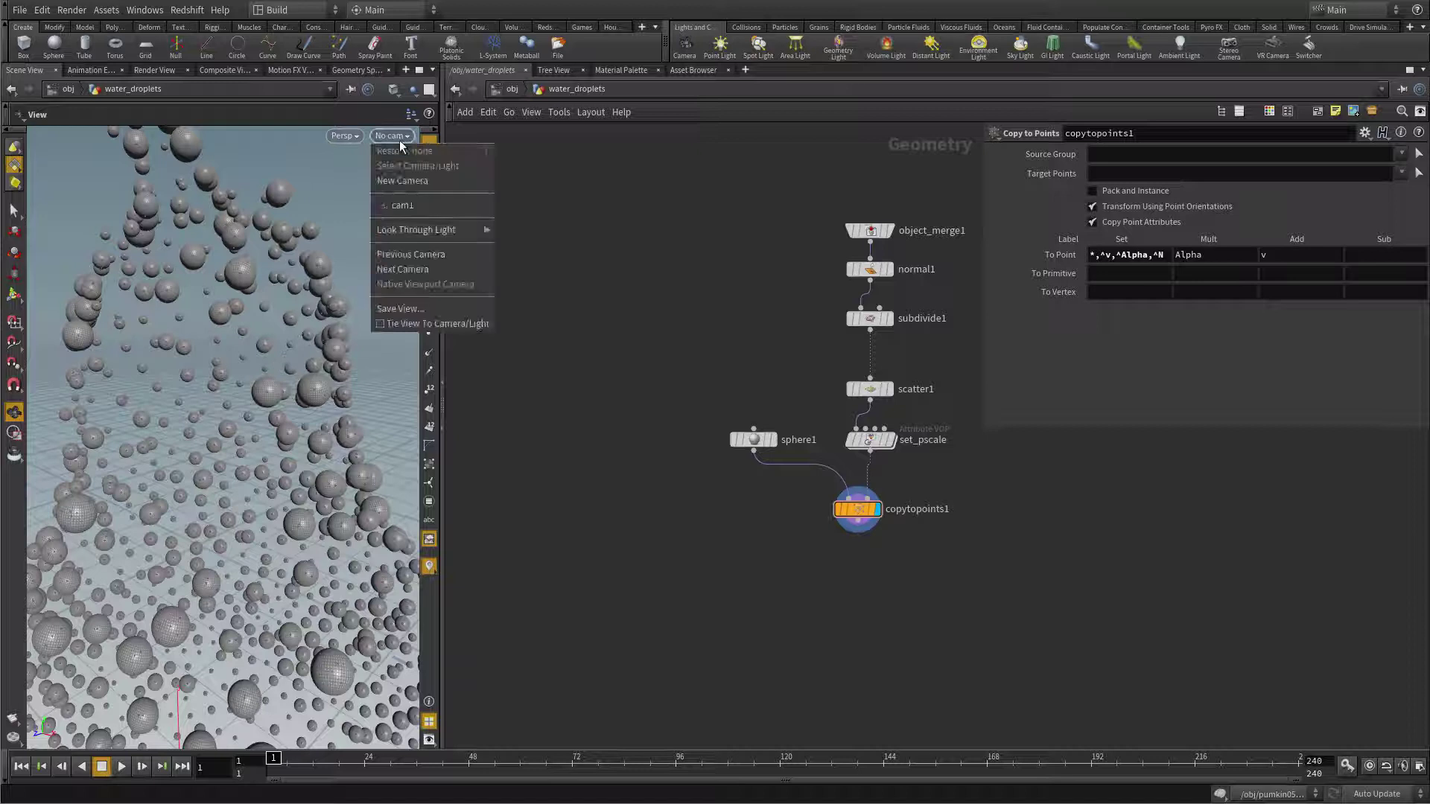
{"action": "left_click", "coordinate": [394, 93]}
{"action": "left_click", "coordinate": [393, 90]}
{"action": "left_click", "coordinate": [411, 89]}
{"action": "left_click", "coordinate": [445, 107]}
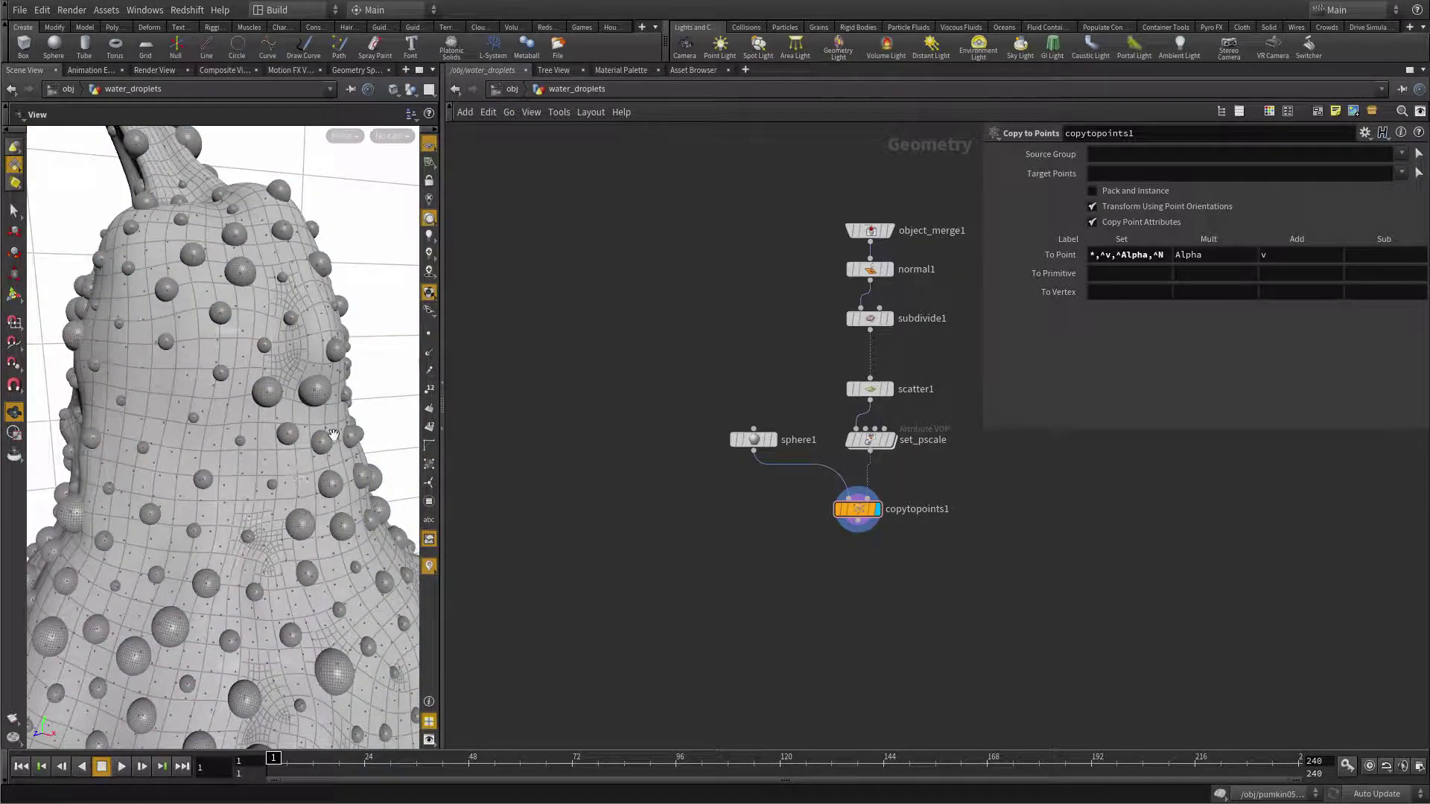
{"action": "left_click_drag", "start_coordinate": [263, 476], "coordinate": [297, 451]}
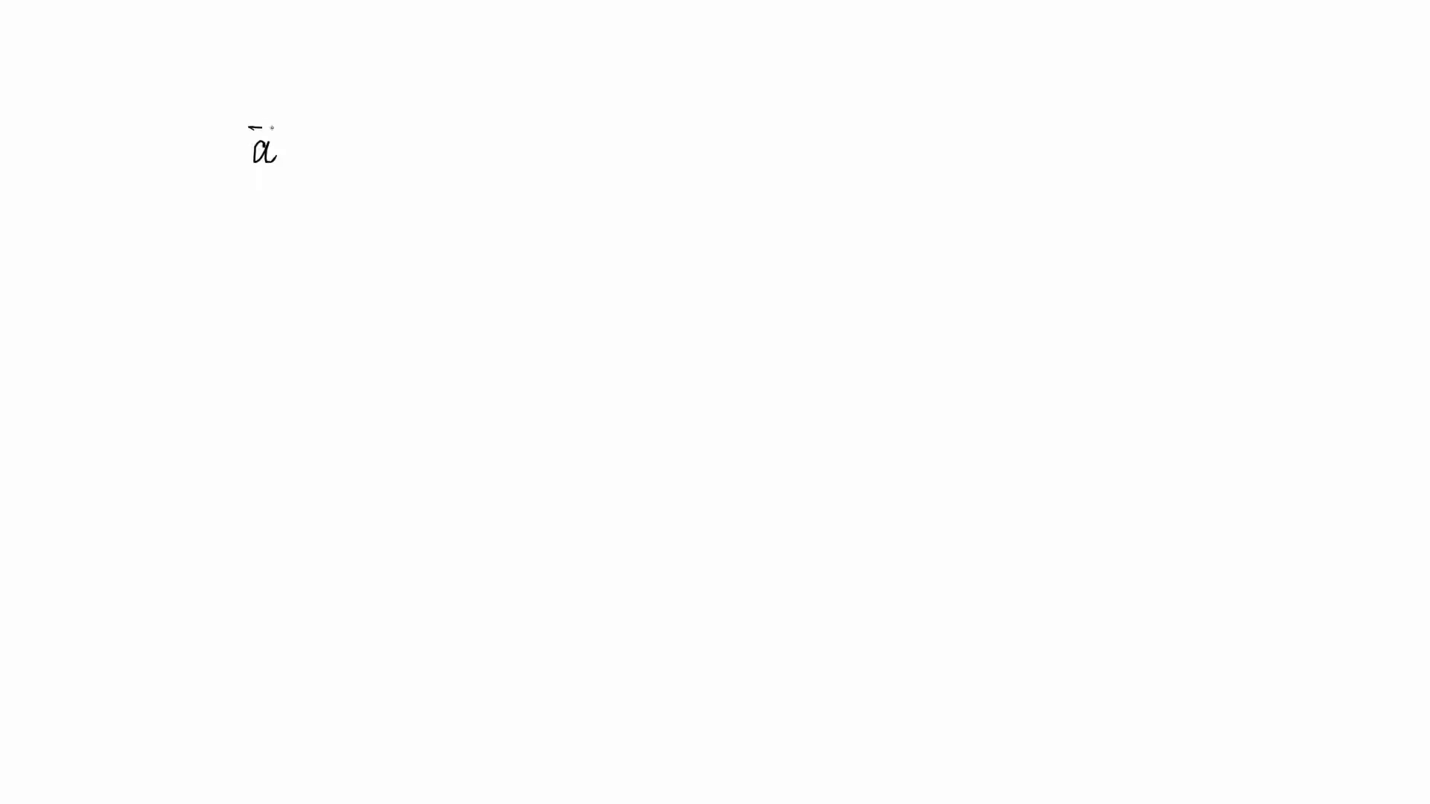
{"action": "left_click_drag", "start_coordinate": [358, 120], "coordinate": [366, 159]}
{"action": "left_click_drag", "start_coordinate": [278, 223], "coordinate": [275, 225]}
{"action": "left_click_drag", "start_coordinate": [376, 192], "coordinate": [378, 225]}
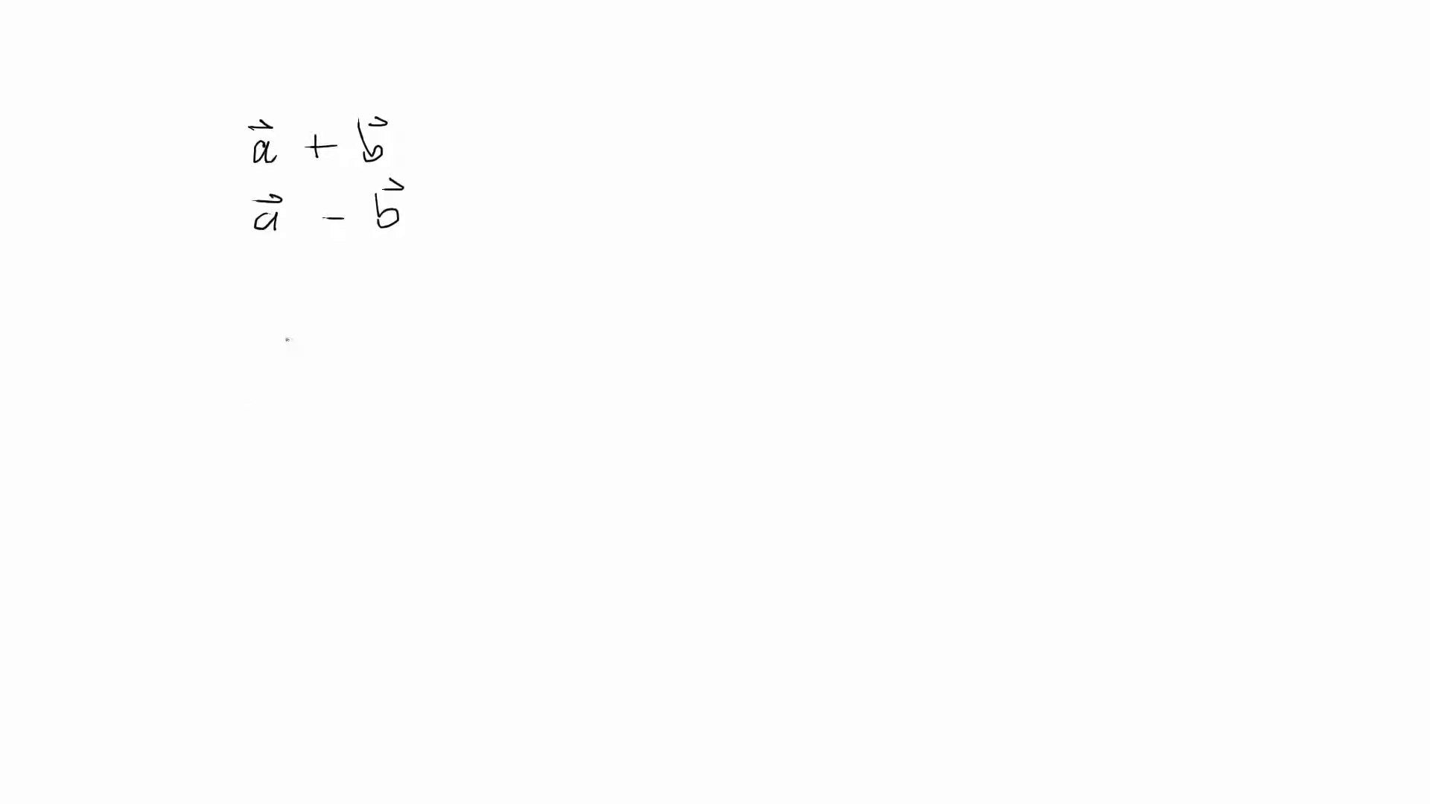
{"action": "left_click_drag", "start_coordinate": [262, 308], "coordinate": [276, 314]}
{"action": "left_click_drag", "start_coordinate": [370, 287], "coordinate": [379, 313]}
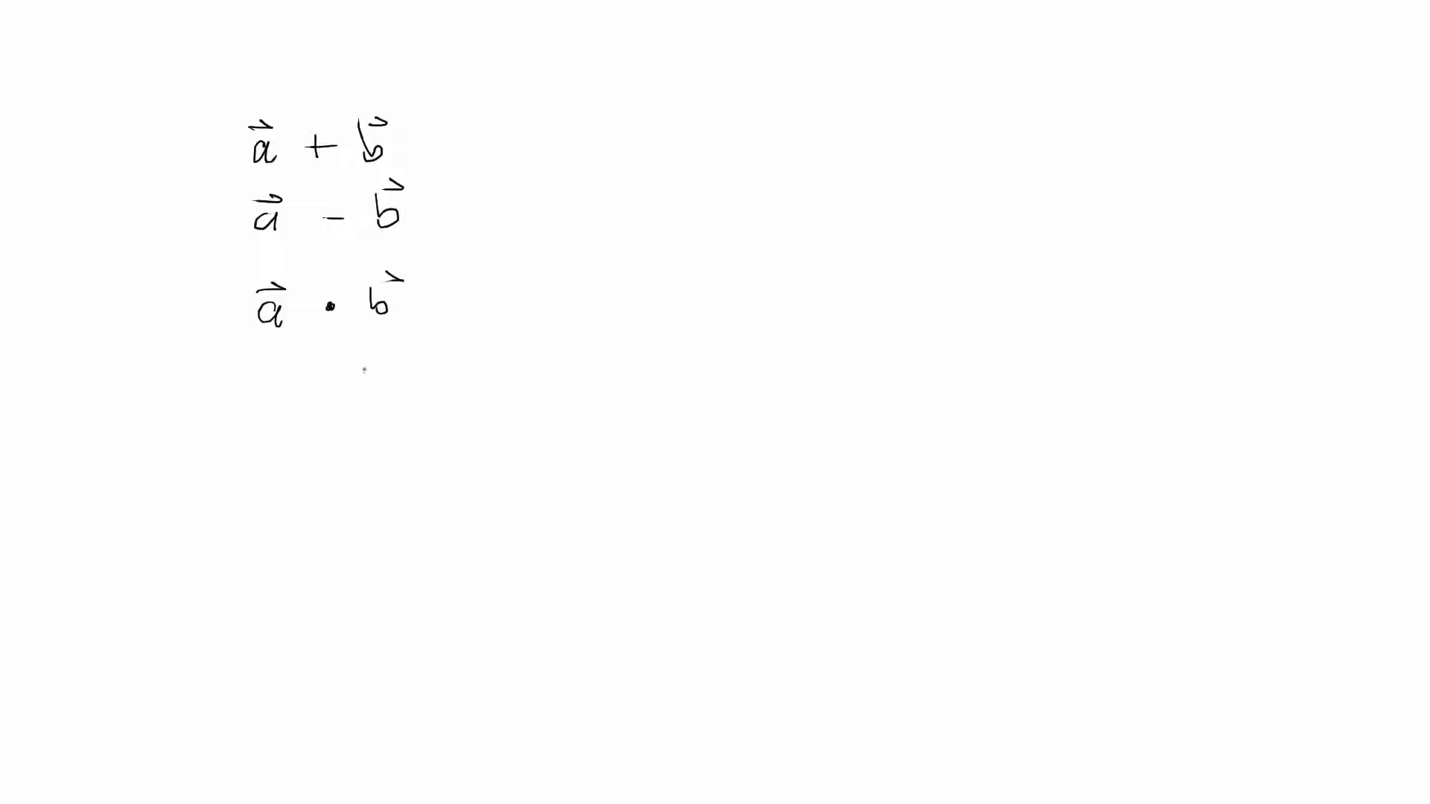
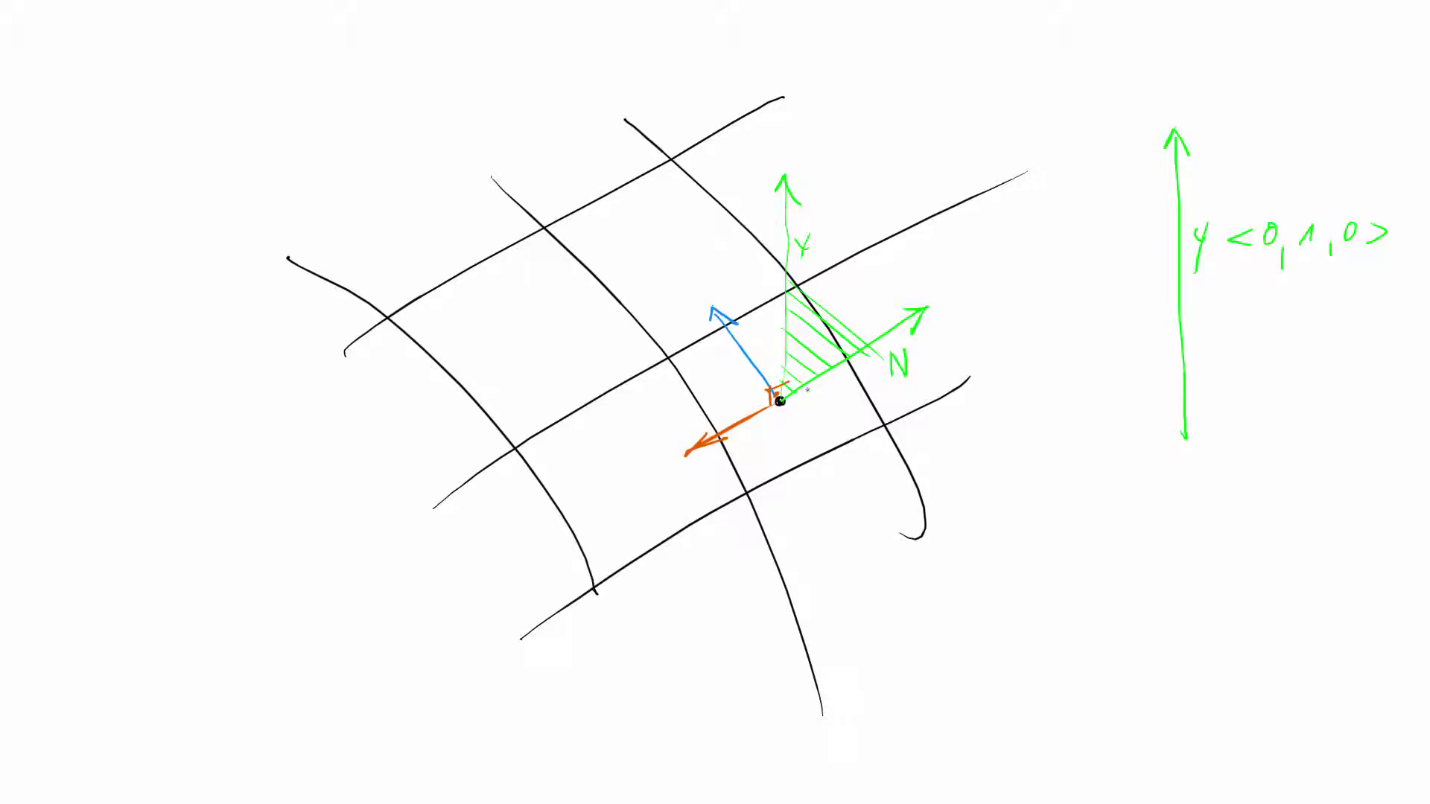
{"action": "left_click_drag", "start_coordinate": [782, 397], "coordinate": [870, 353]}
{"action": "mouse_move", "coordinate": [722, 438]}
{"action": "left_mouse_down"}
{"action": "mouse_move", "coordinate": [892, 367]}
{"action": "mouse_move", "coordinate": [874, 388]}
{"action": "mouse_move", "coordinate": [788, 393]}
{"action": "mouse_move", "coordinate": [822, 382]}
{"action": "left_mouse_up"}
{"action": "left_click_drag", "start_coordinate": [809, 409], "coordinate": [880, 358]}
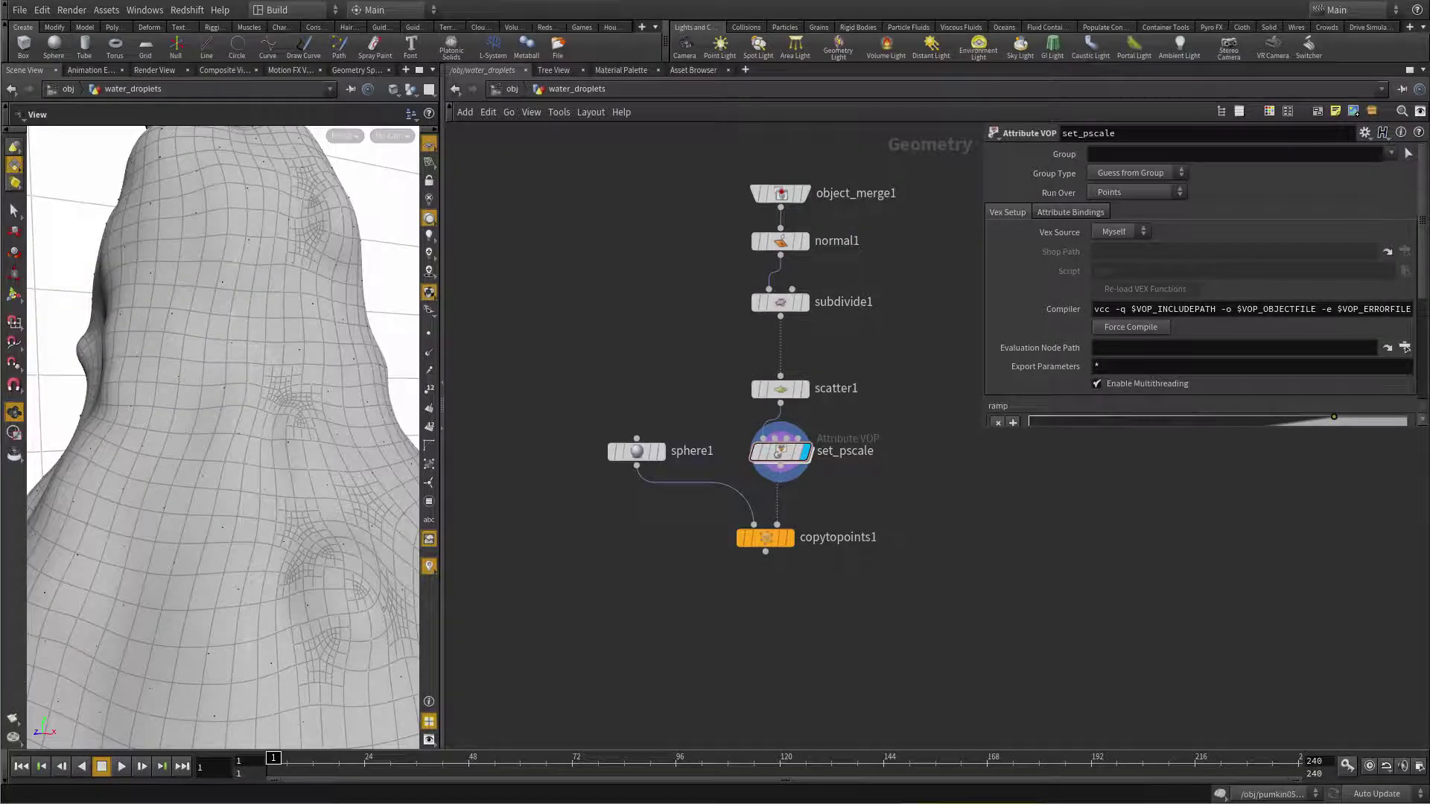
Add a Point VOP to the water_droplets network and name it move_along_surface.
{"action": "key", "text": "Tab"}
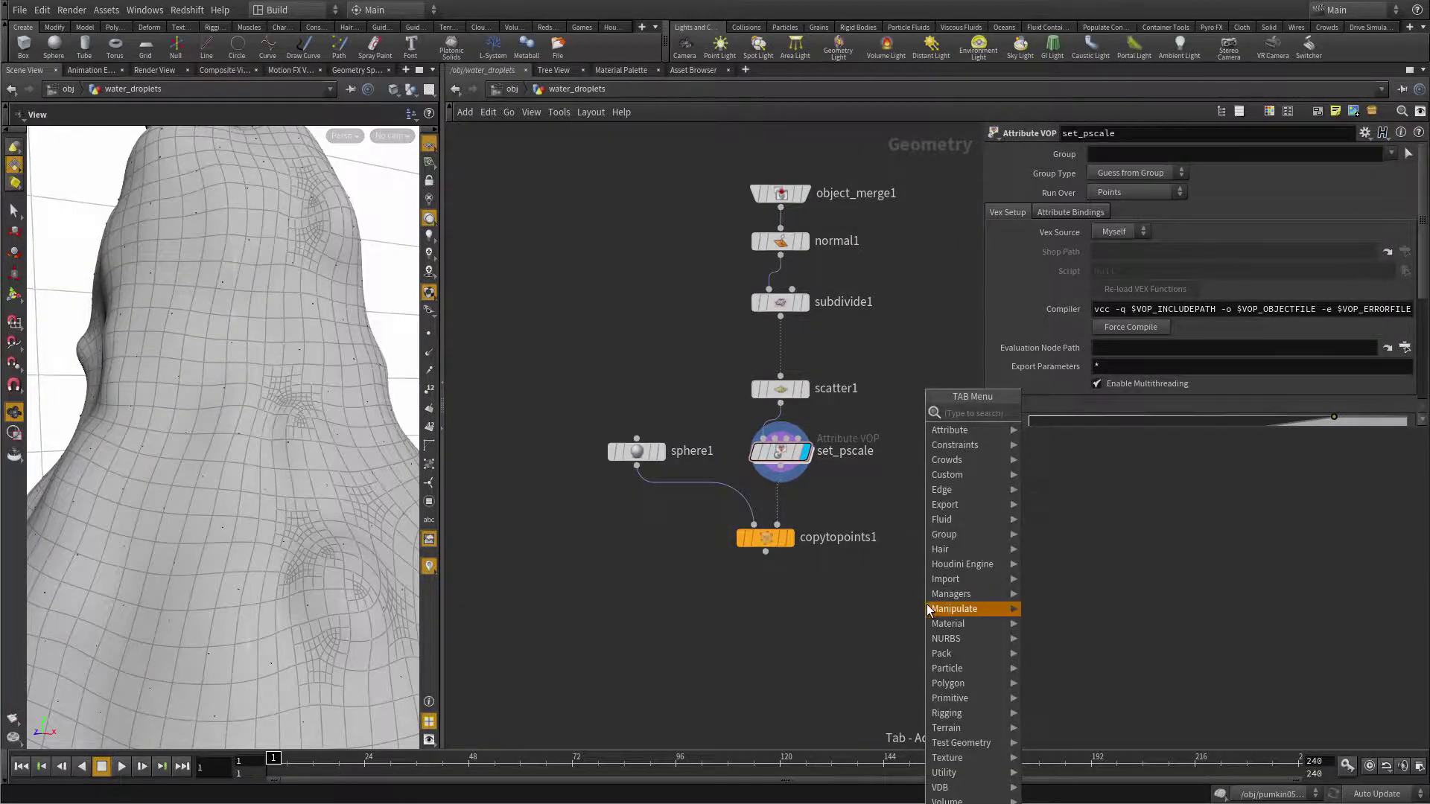
{"action": "mouse_move", "coordinate": [998, 608]}
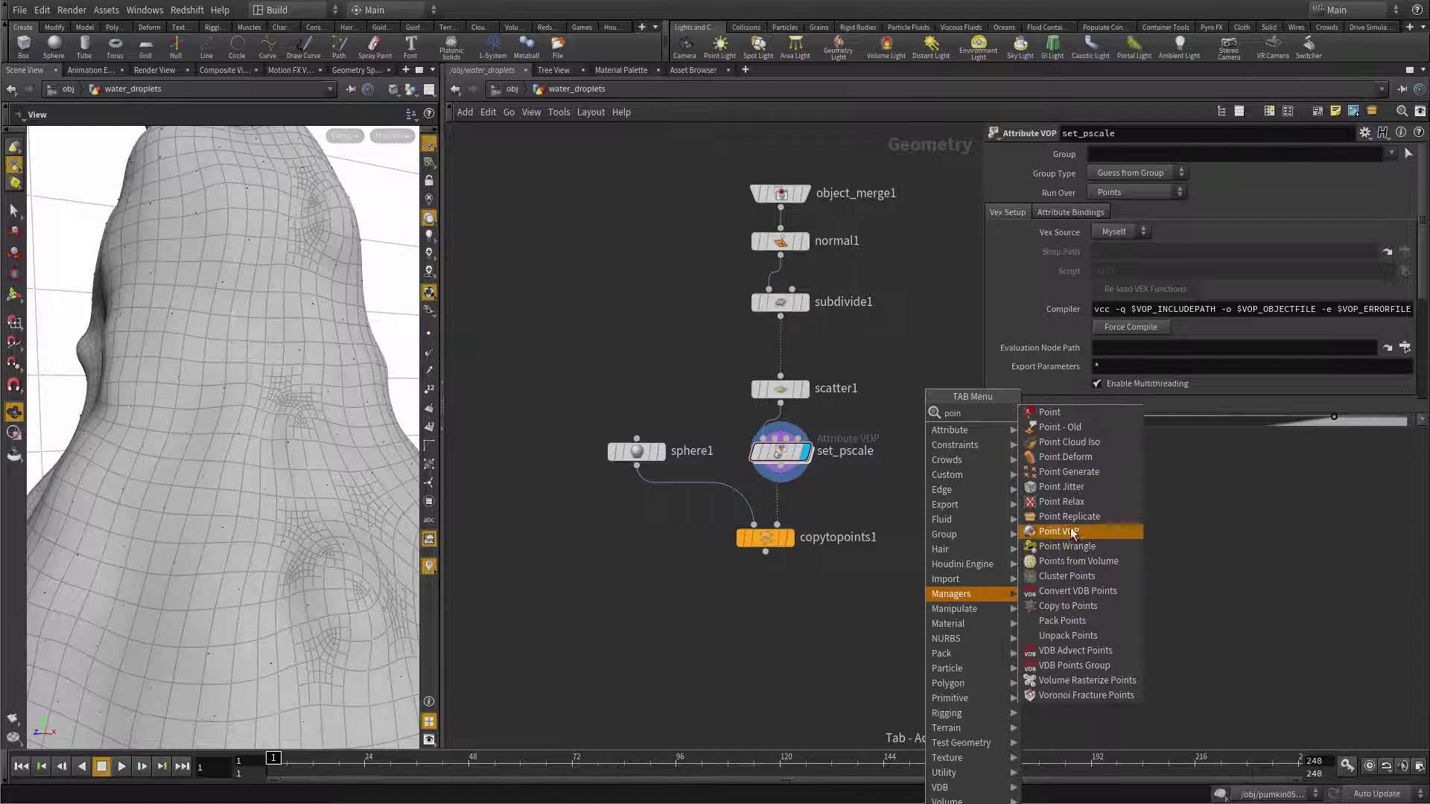
{"action": "left_click", "coordinate": [1058, 531]}
{"action": "left_click", "coordinate": [885, 604]}
{"action": "double_click", "coordinate": [942, 611]}
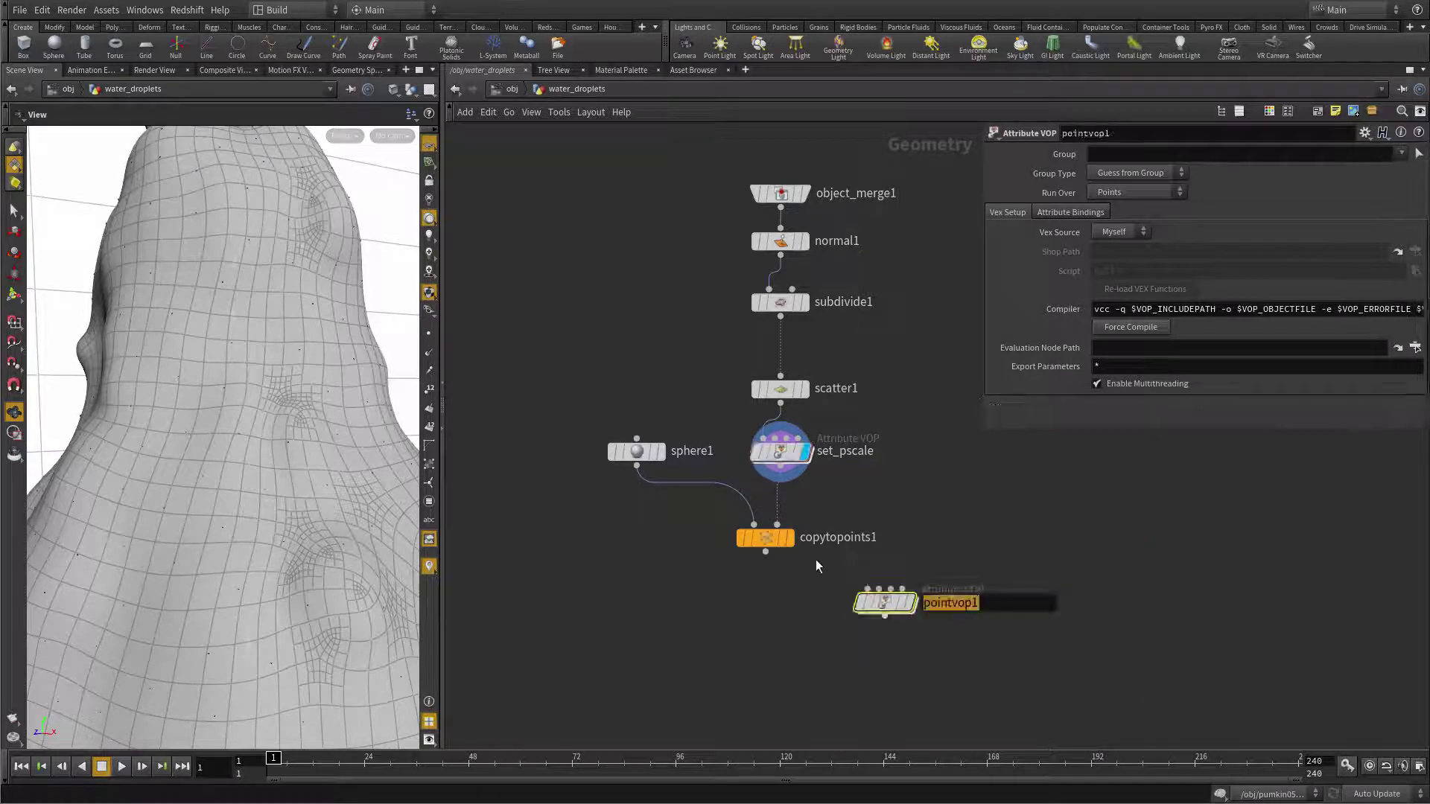
{"action": "type", "text": "move_alo"}
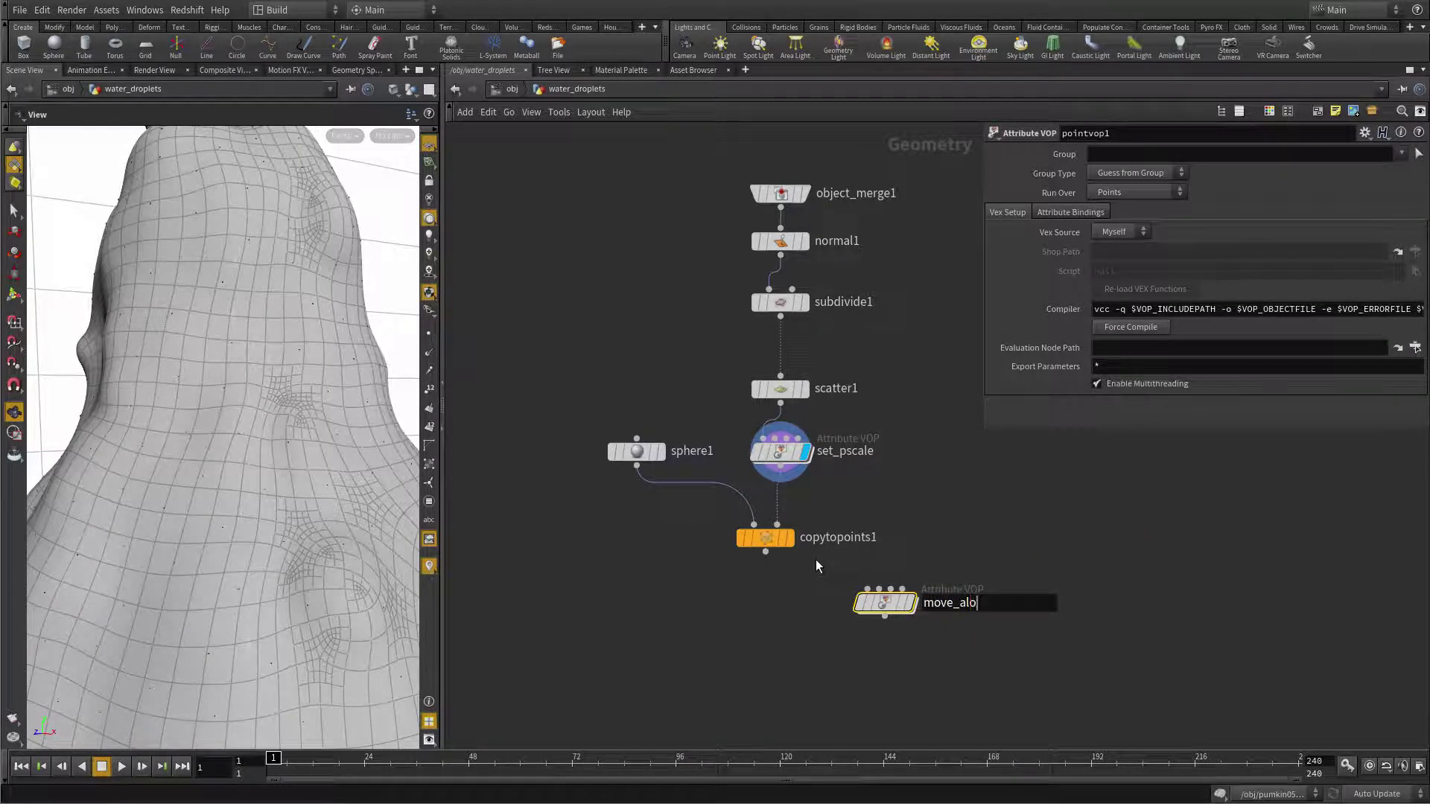
{"action": "type", "text": "ng_surface"}
{"action": "key", "text": "Return"}
Make room above copytopoints1, feed set_pscale's output into move_along_surface's first input, and display move_along_surface.
{"action": "left_click_drag", "start_coordinate": [893, 610], "coordinate": [927, 522]}
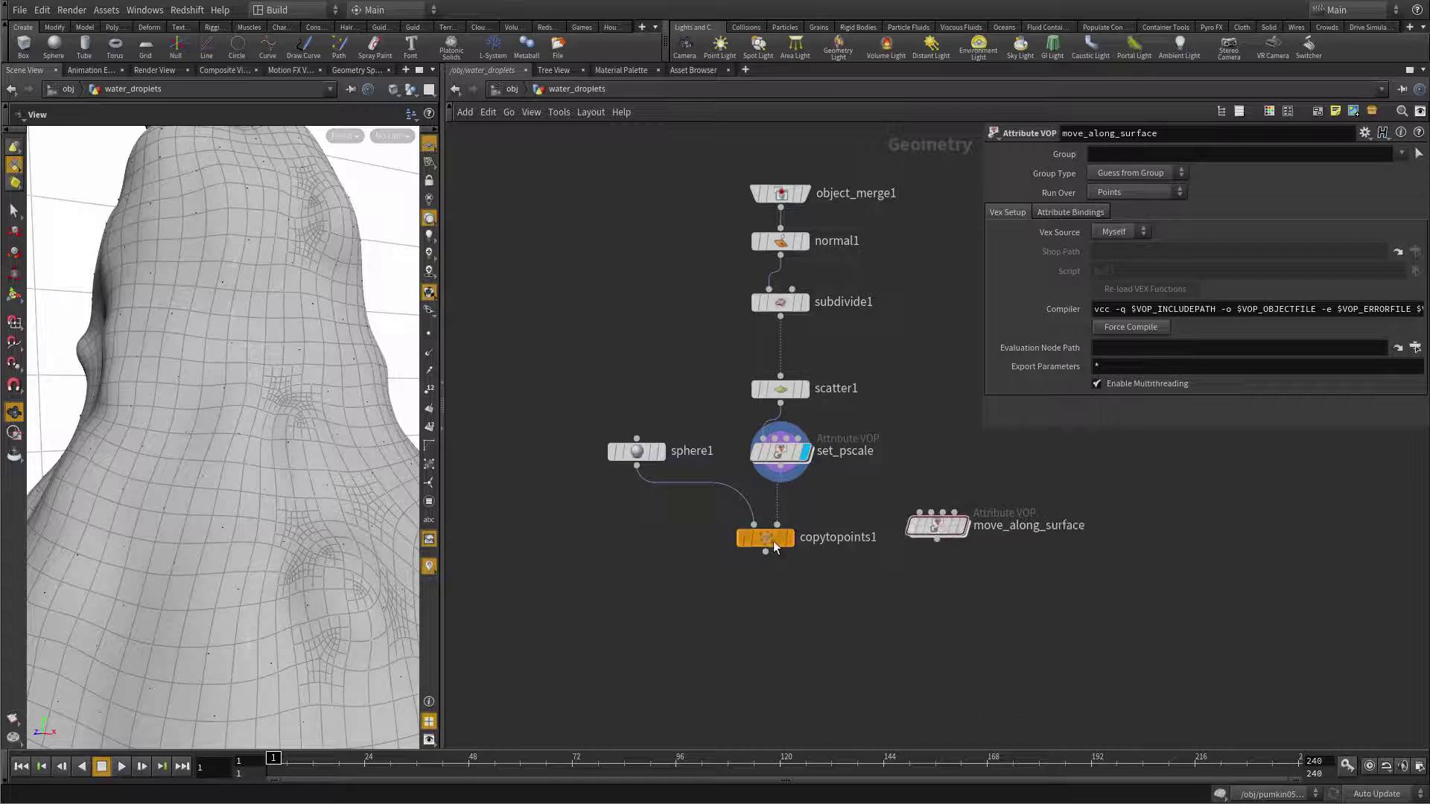
{"action": "left_click_drag", "start_coordinate": [773, 541], "coordinate": [765, 656]}
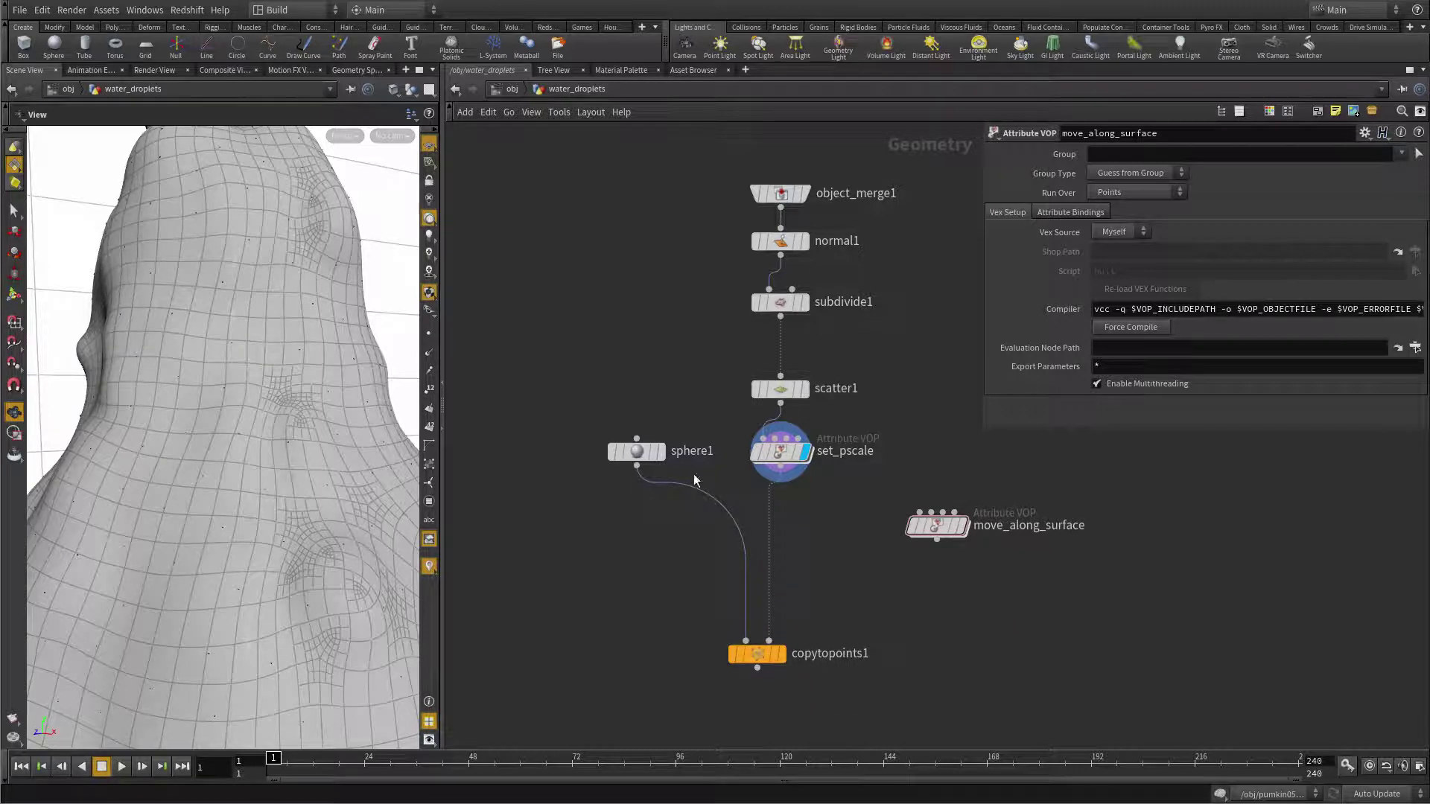
{"action": "left_click", "coordinate": [780, 469]}
{"action": "left_click_drag", "start_coordinate": [937, 526], "coordinate": [892, 534]}
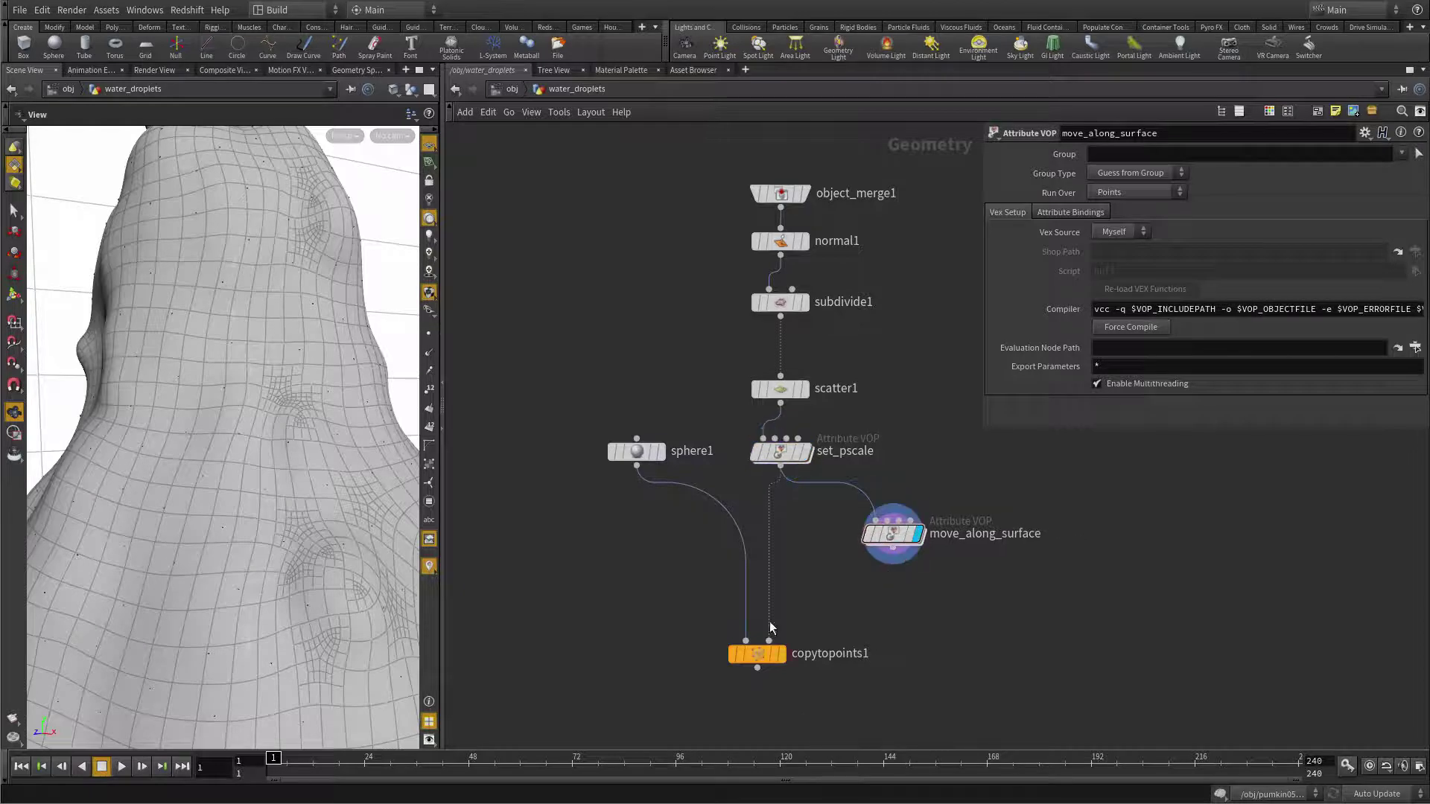
Increase the viewport's particle point size to 6.35 pixels in the display options.
{"action": "left_click_drag", "start_coordinate": [395, 596], "coordinate": [260, 487]}
{"action": "key", "text": "d"}
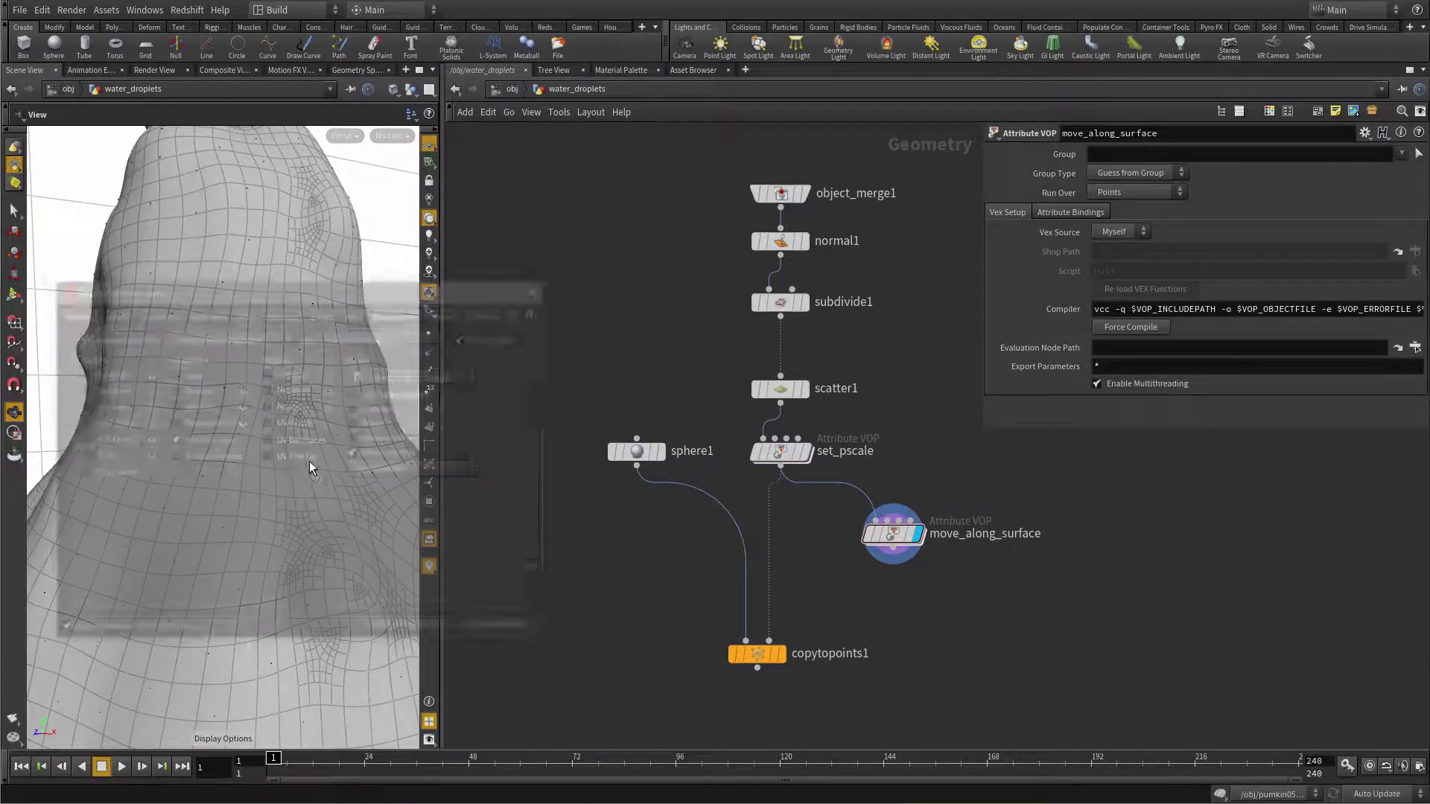
{"action": "left_click", "coordinate": [241, 312]}
{"action": "left_click", "coordinate": [272, 312]}
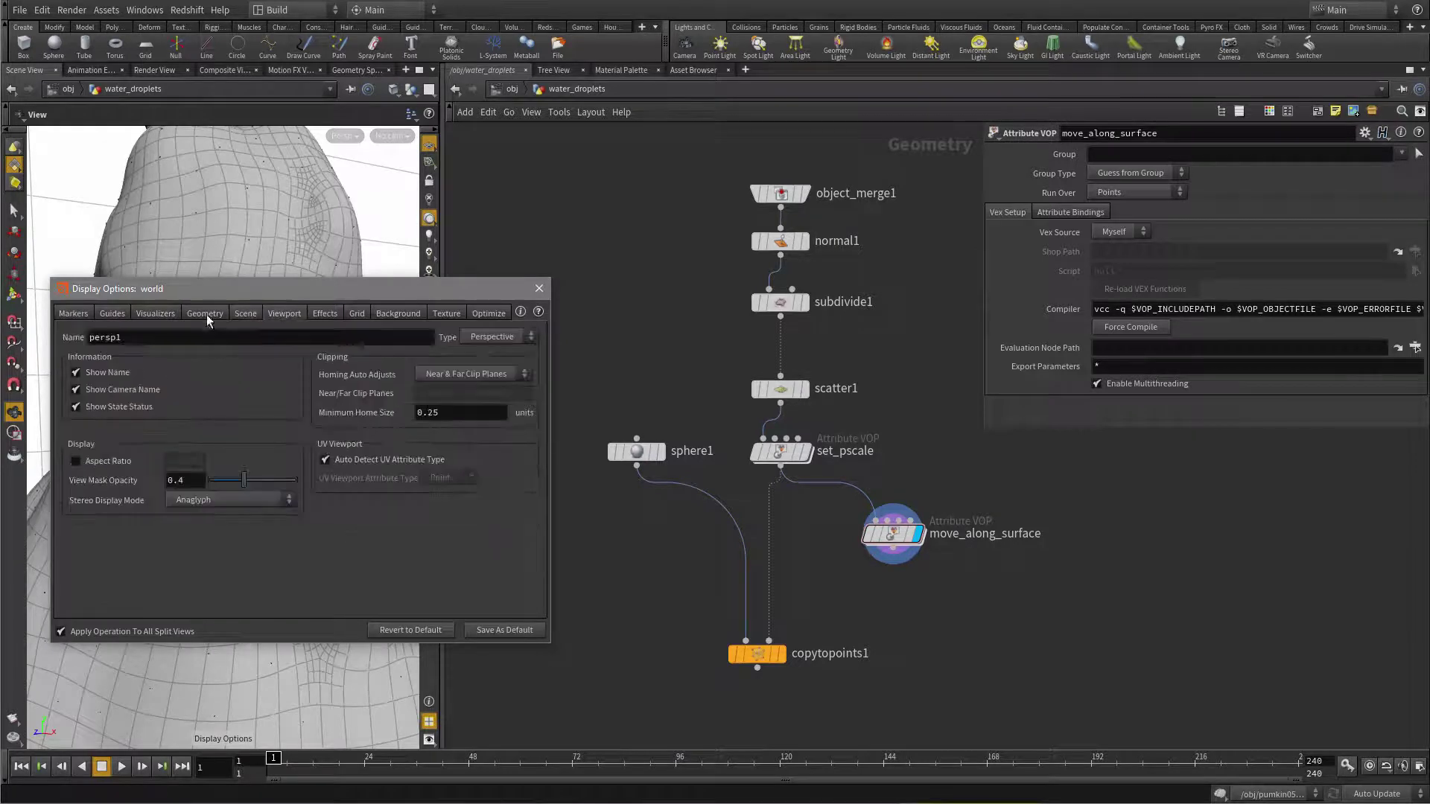
{"action": "left_click", "coordinate": [206, 314]}
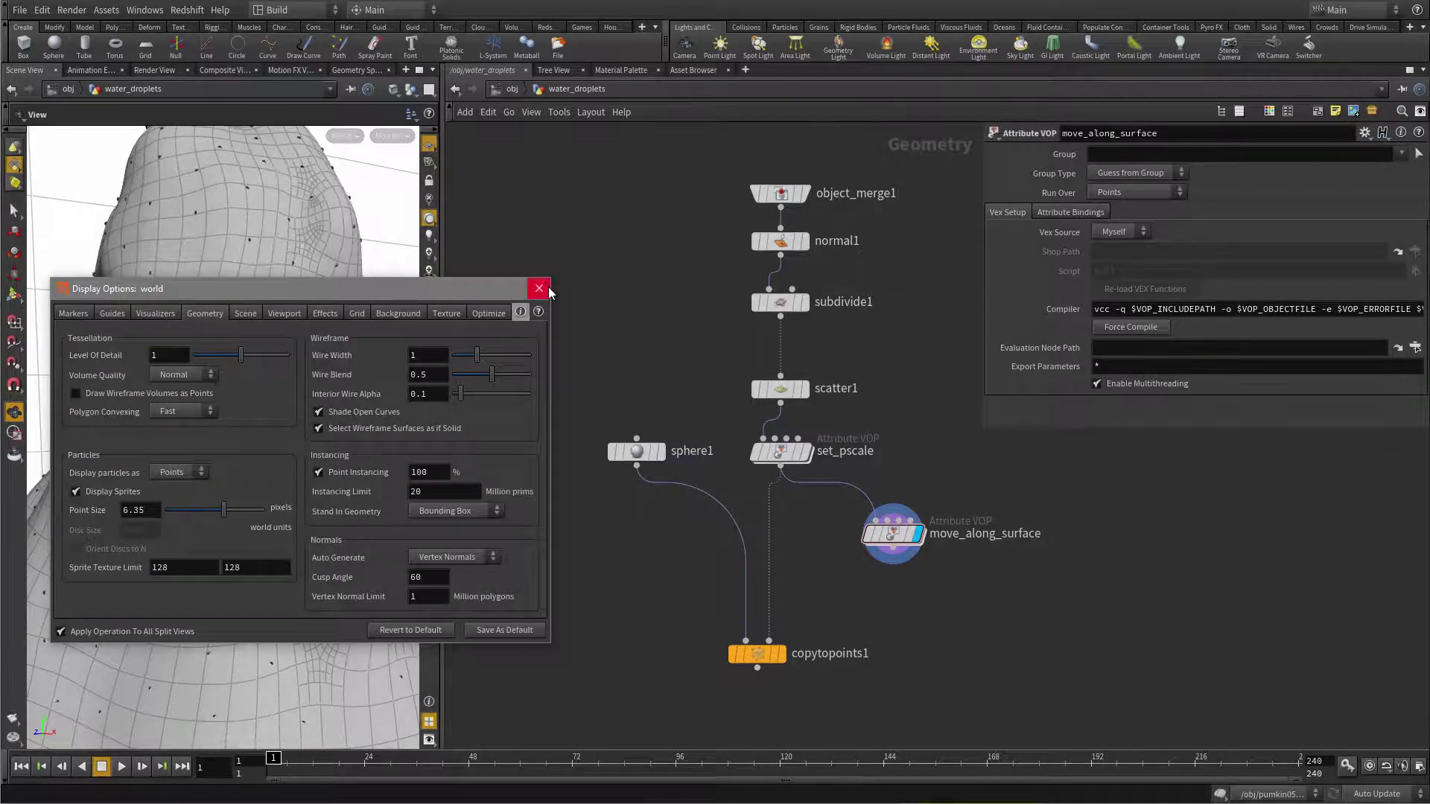
{"action": "left_click", "coordinate": [538, 288]}
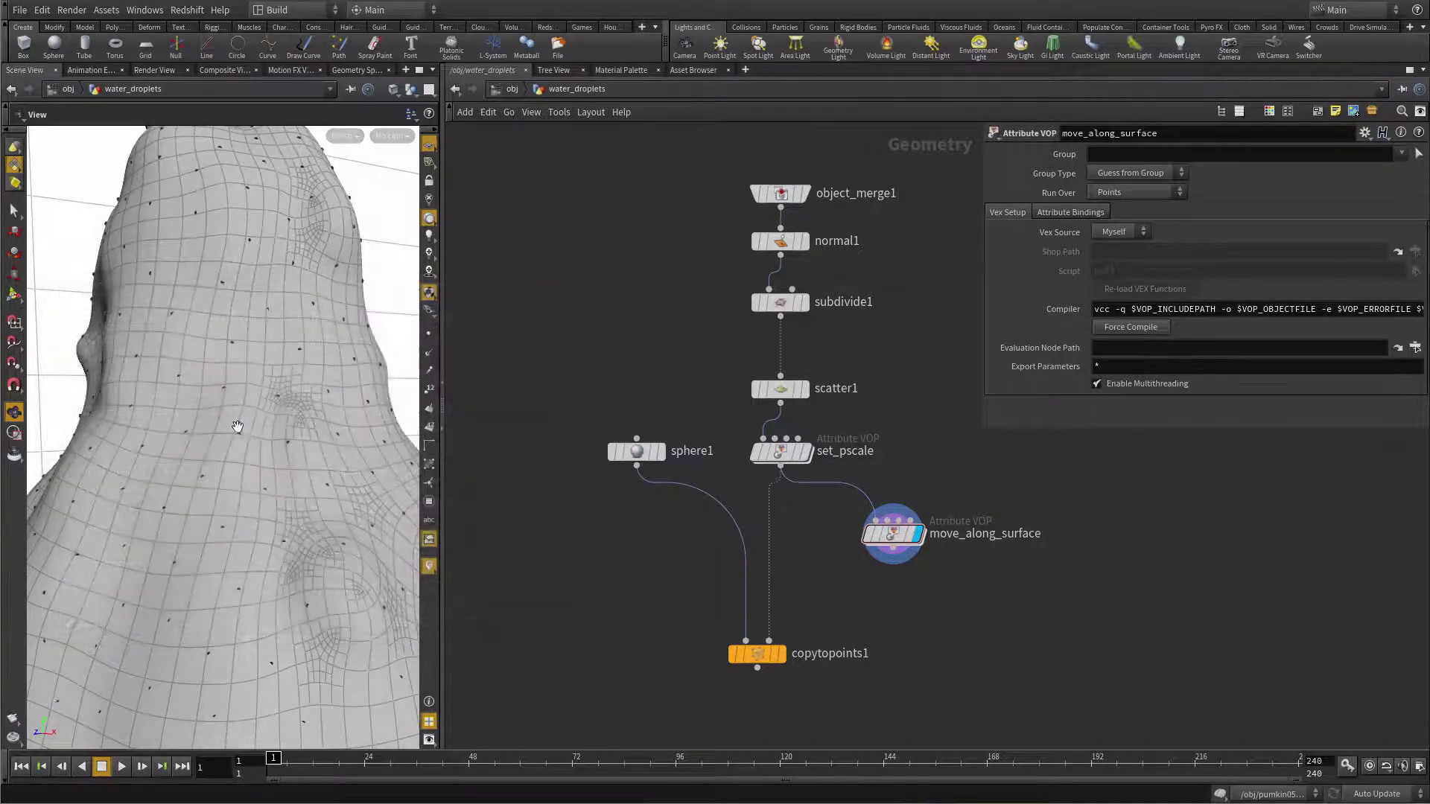
Enter the move_along_surface network, move geometryvopoutput1 away from the global parameters, and show point normals in the viewport.
{"action": "double_click", "coordinate": [898, 534]}
{"action": "middle_click_drag", "start_coordinate": [968, 551], "coordinate": [750, 574]}
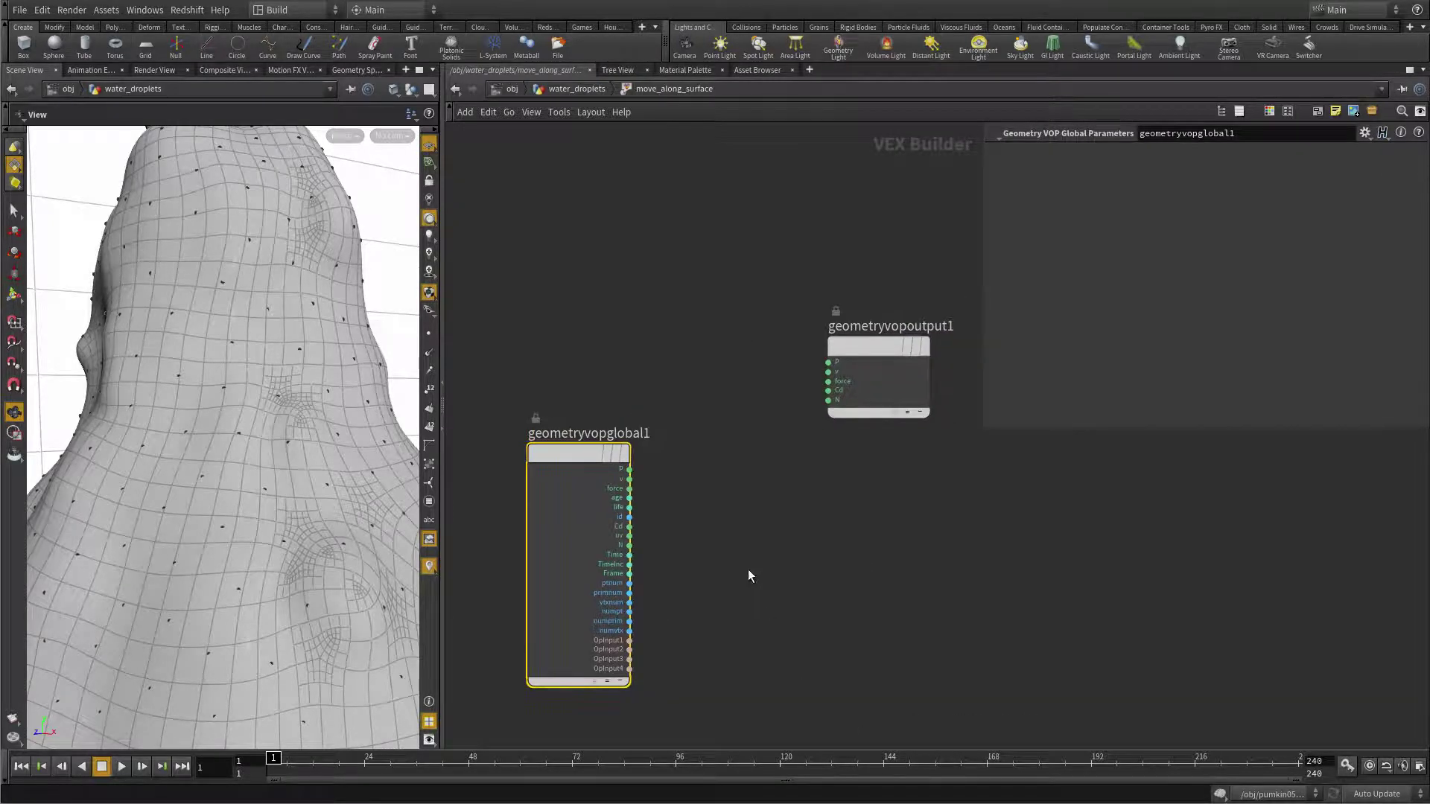
{"action": "left_click_drag", "start_coordinate": [881, 345], "coordinate": [900, 535]}
{"action": "left_click", "coordinate": [429, 353]}
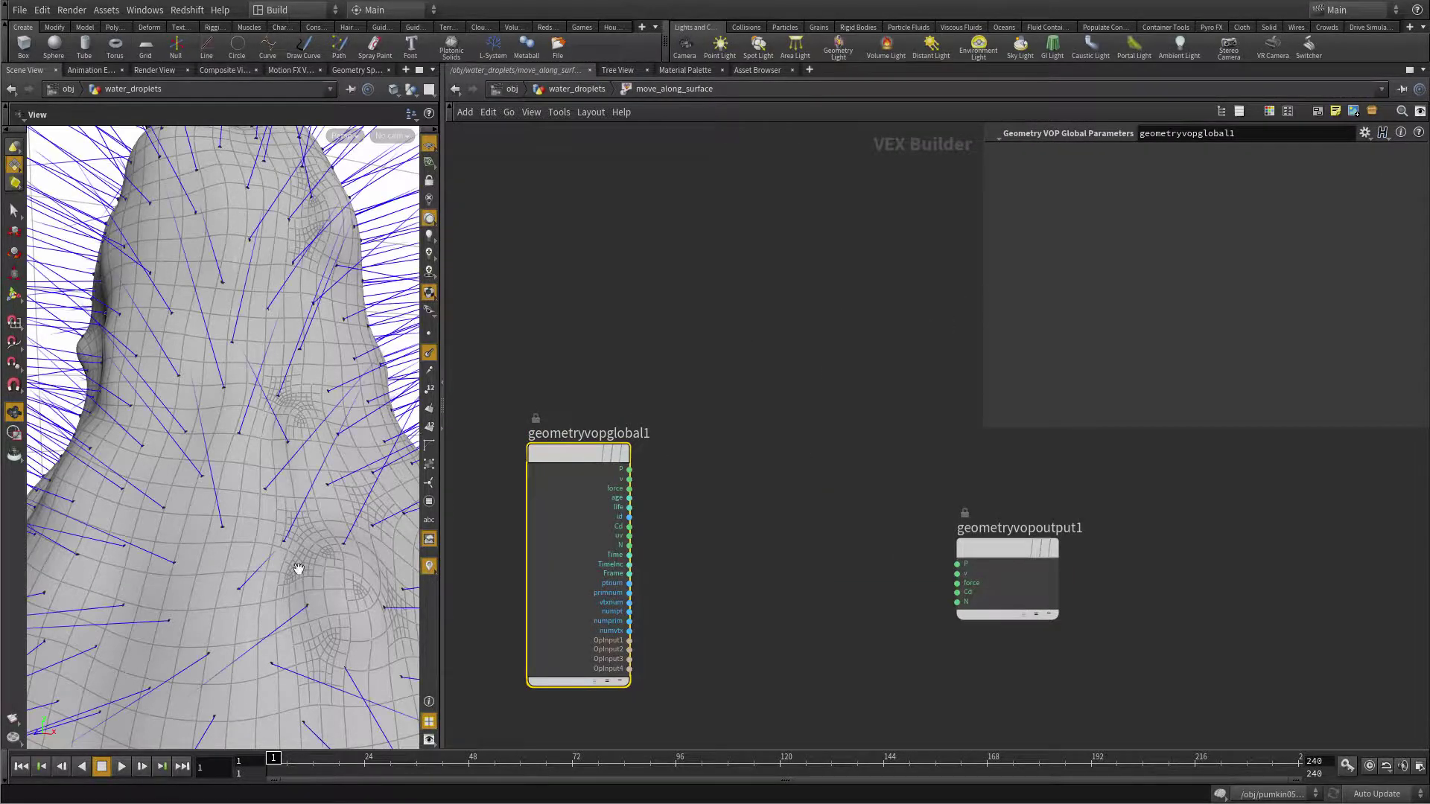
Add a Constant node of type Vector (vector) with the default value 0, 1, 0.
{"action": "left_click", "coordinate": [814, 534]}
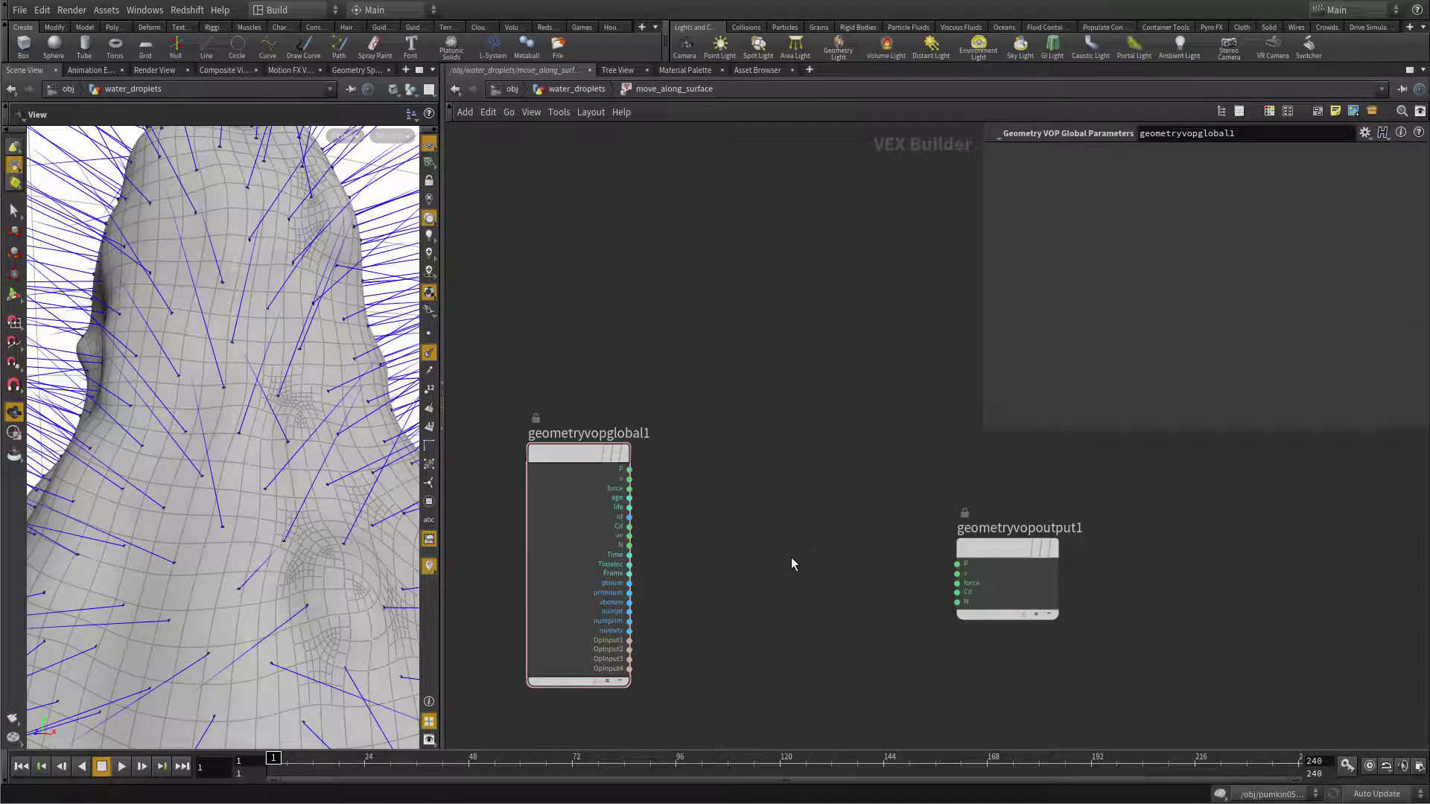
{"action": "key", "text": "Tab"}
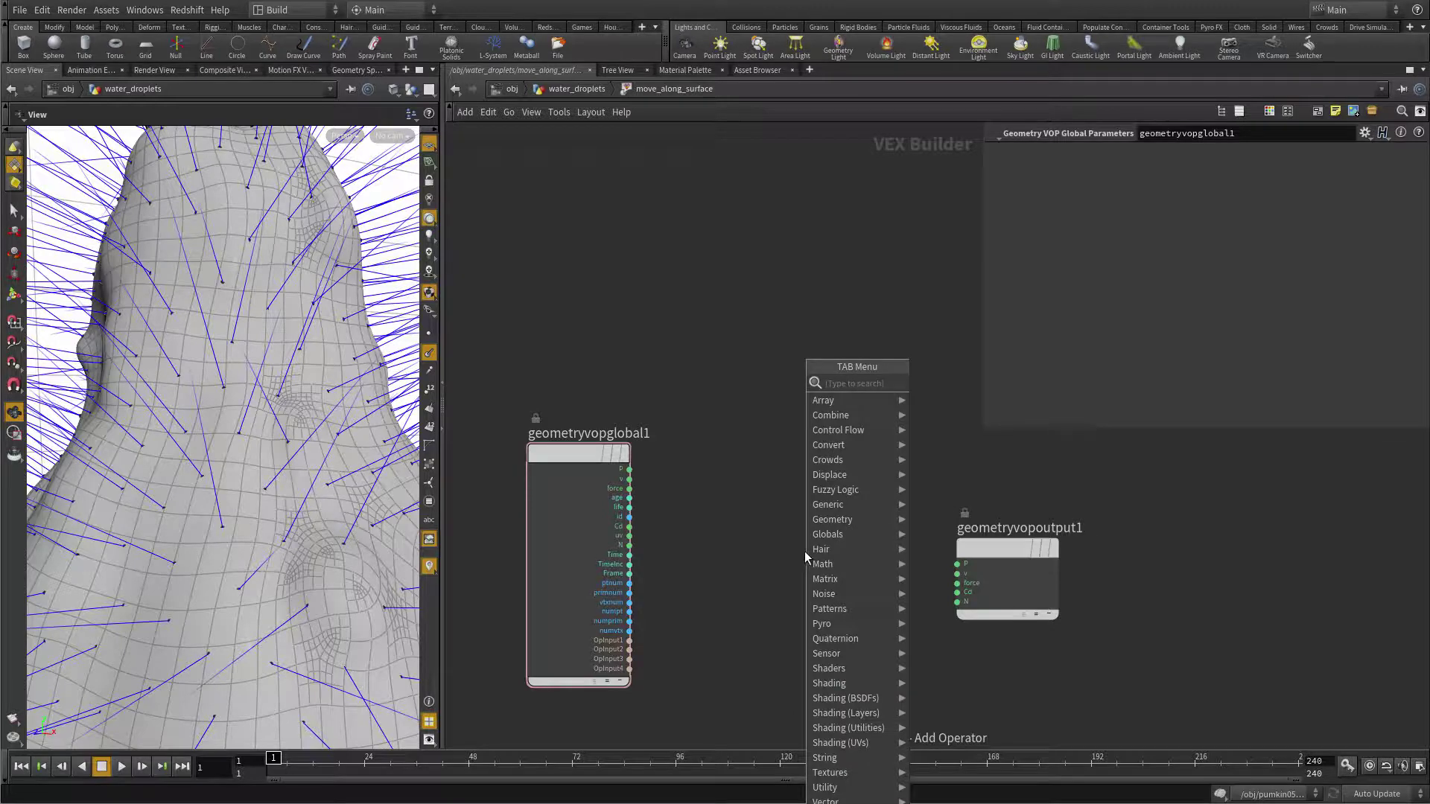
{"action": "type", "text": "co"}
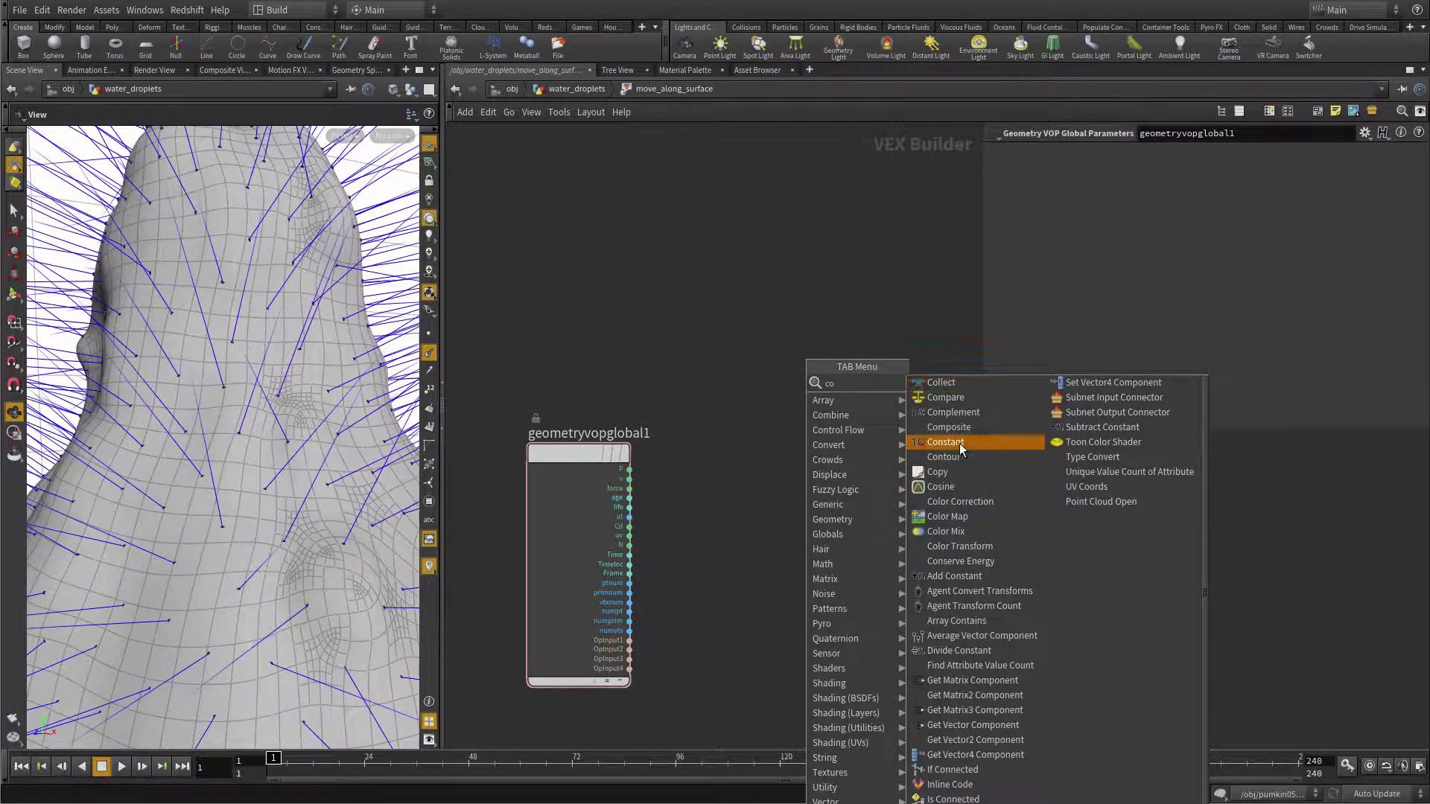
{"action": "left_click", "coordinate": [961, 447]}
{"action": "left_click", "coordinate": [771, 398]}
{"action": "left_click", "coordinate": [1152, 157]}
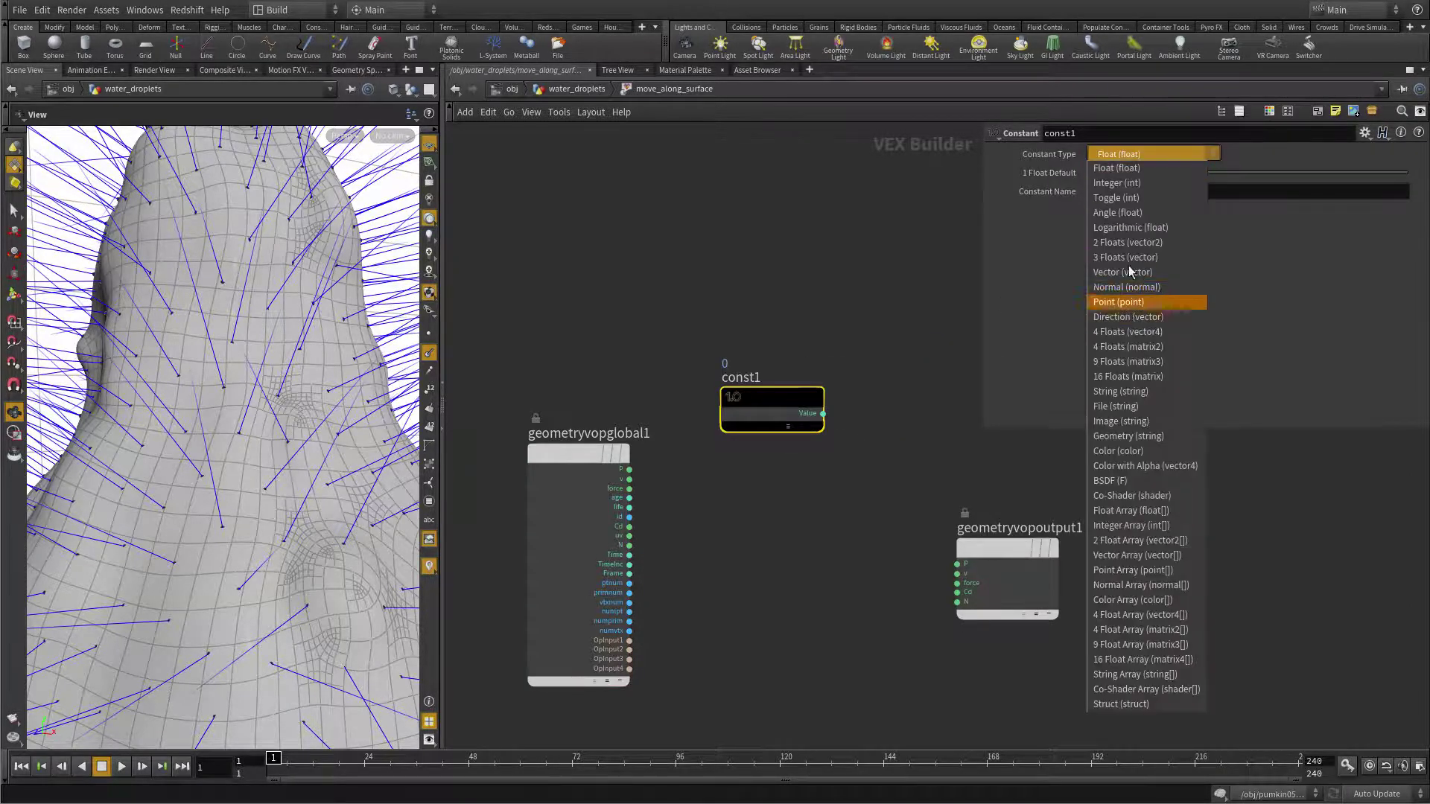
{"action": "left_click", "coordinate": [1105, 294]}
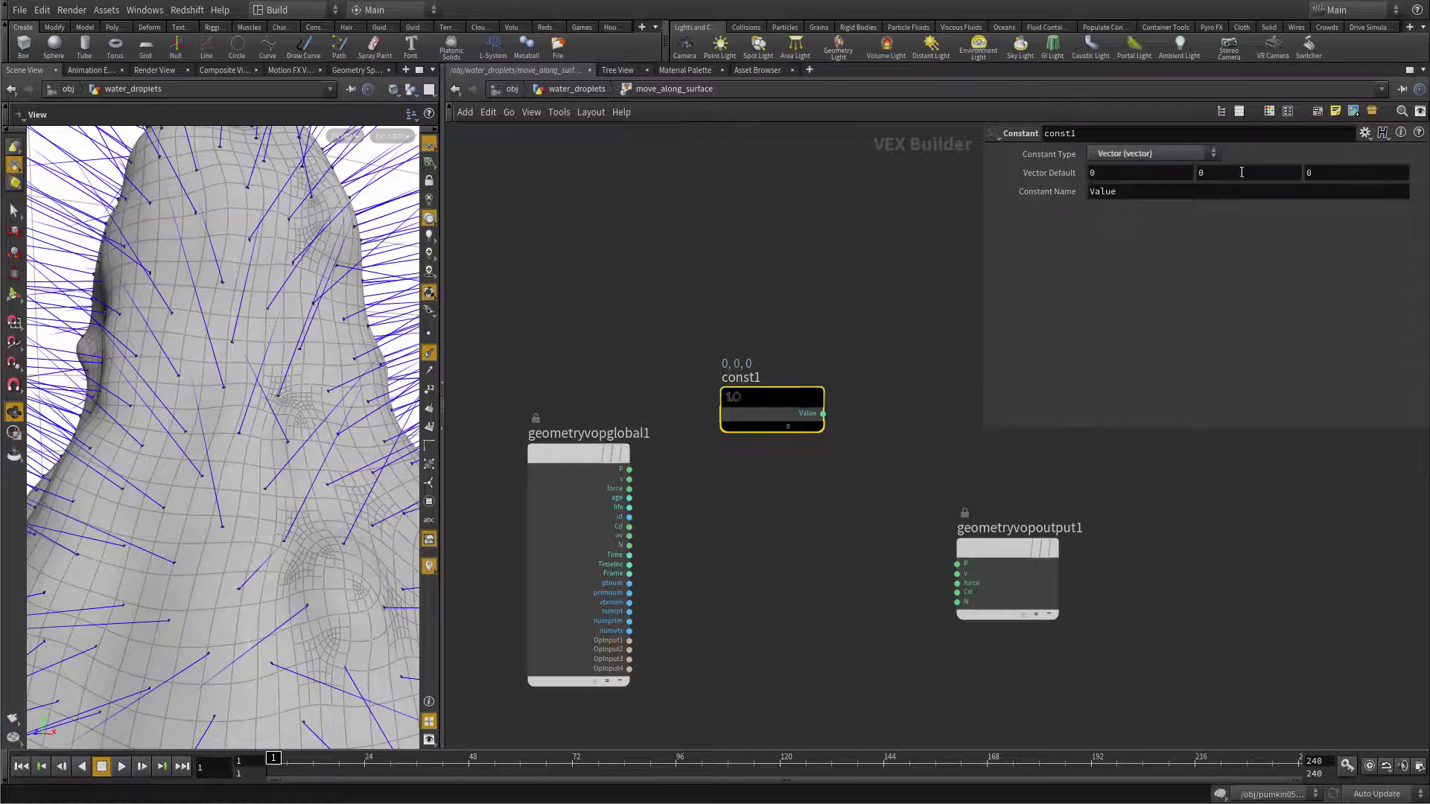
{"action": "key", "text": "Return"}
Reposition the vector constant above the global parameters and rename it globaly.
{"action": "left_click_drag", "start_coordinate": [775, 392], "coordinate": [587, 332]}
{"action": "double_click", "coordinate": [721, 373]}
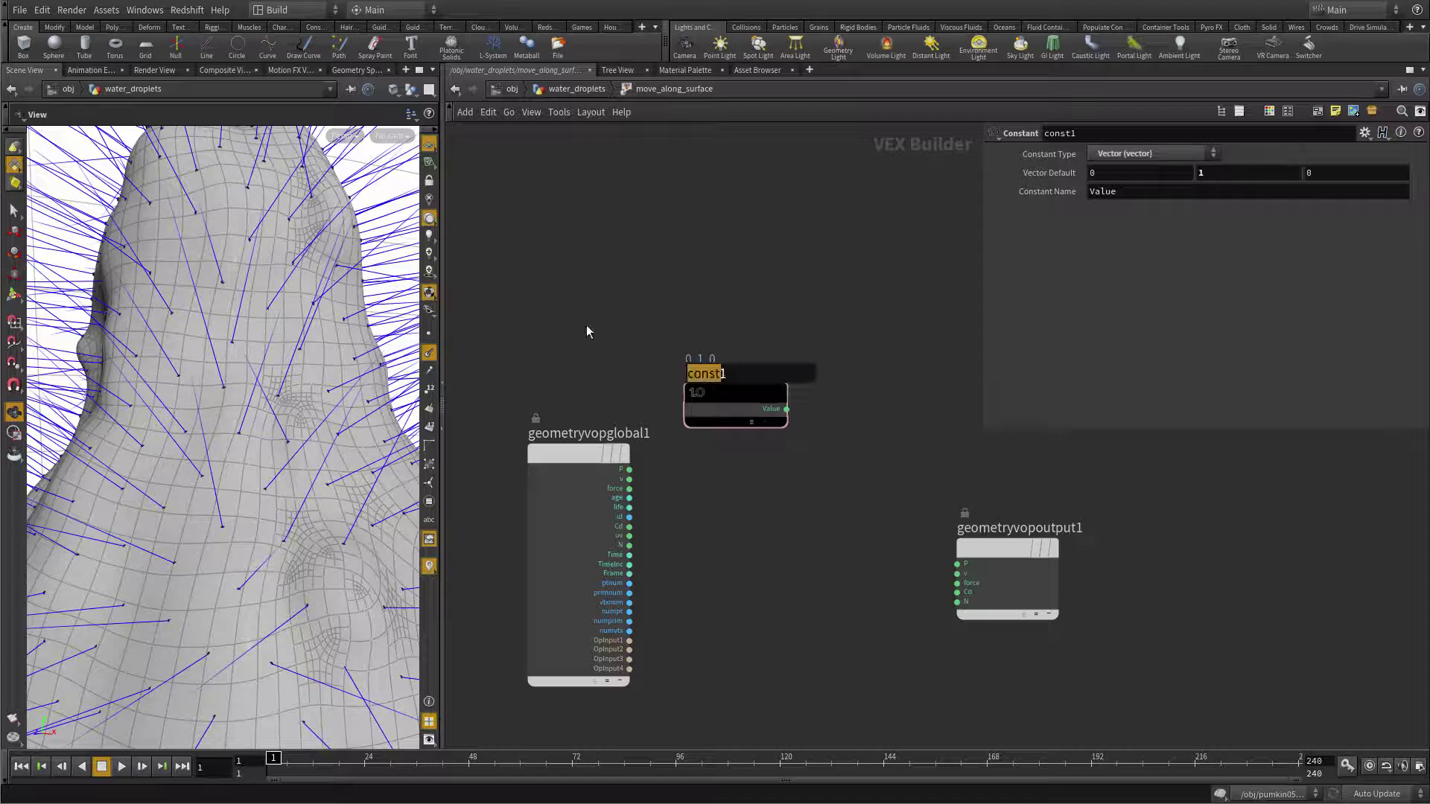
{"action": "type", "text": "globaly"}
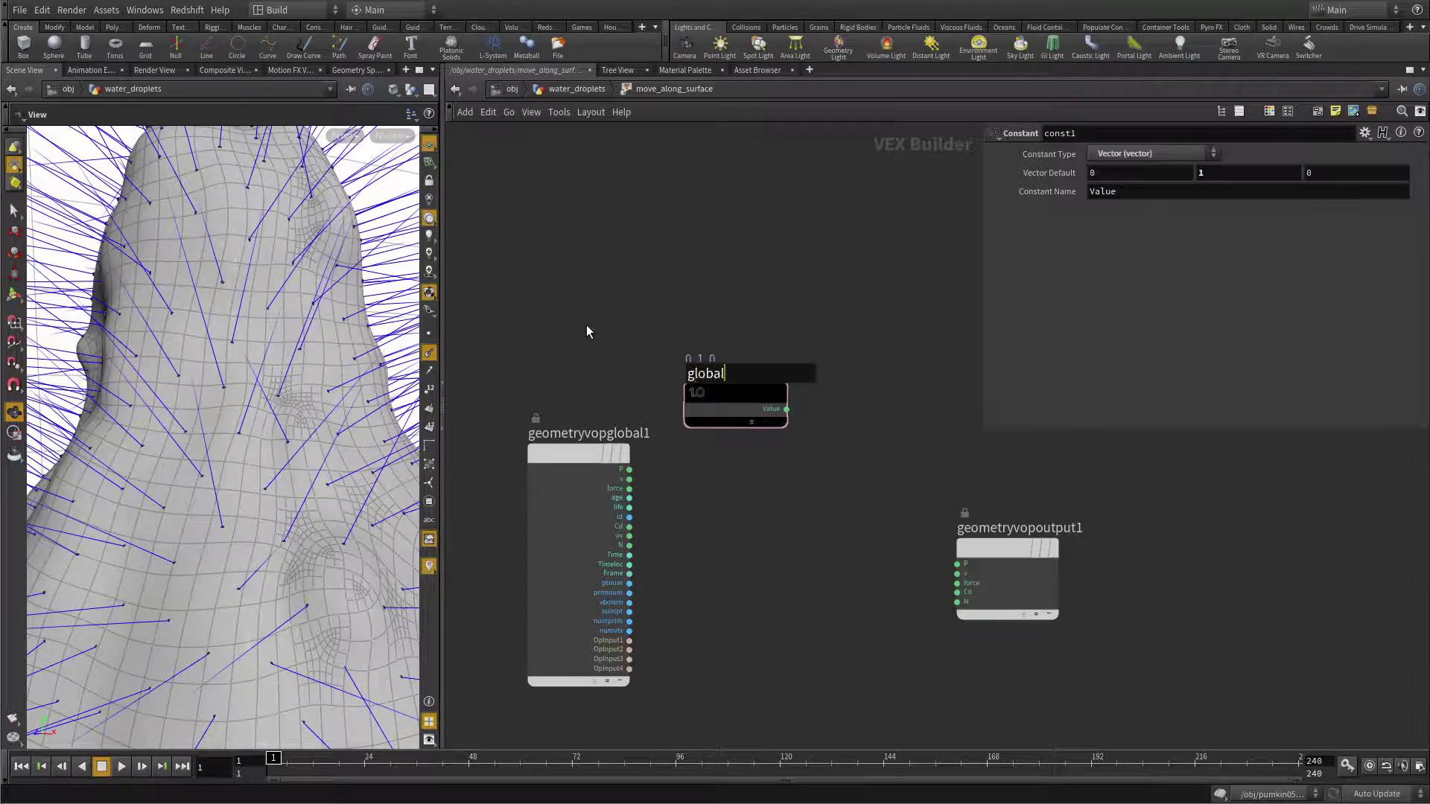
{"action": "key", "text": "Return"}
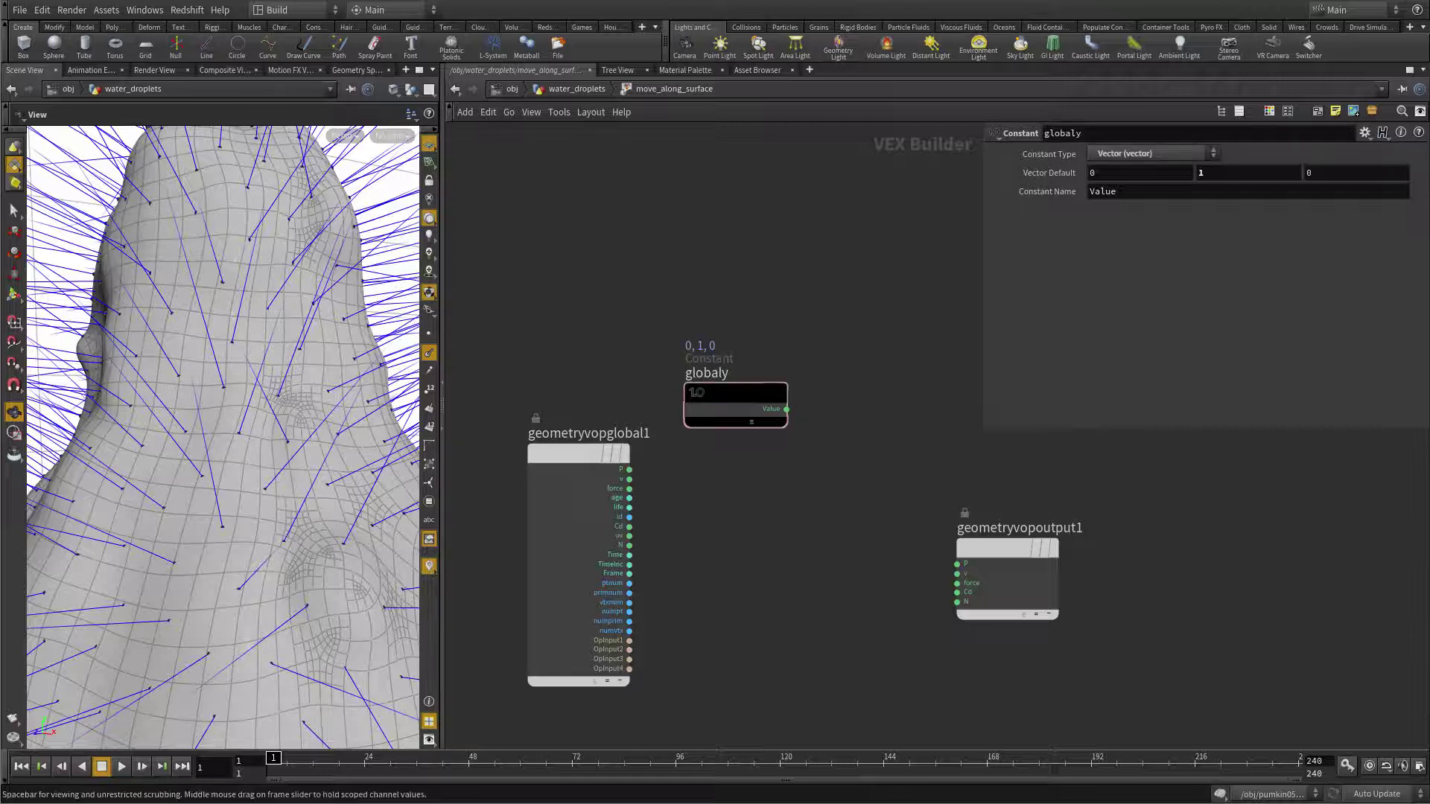
Add a Cross Product node and connect the globaly constant's value to its vec1 input, spacing the two nodes apart.
{"action": "key", "text": "Tab"}
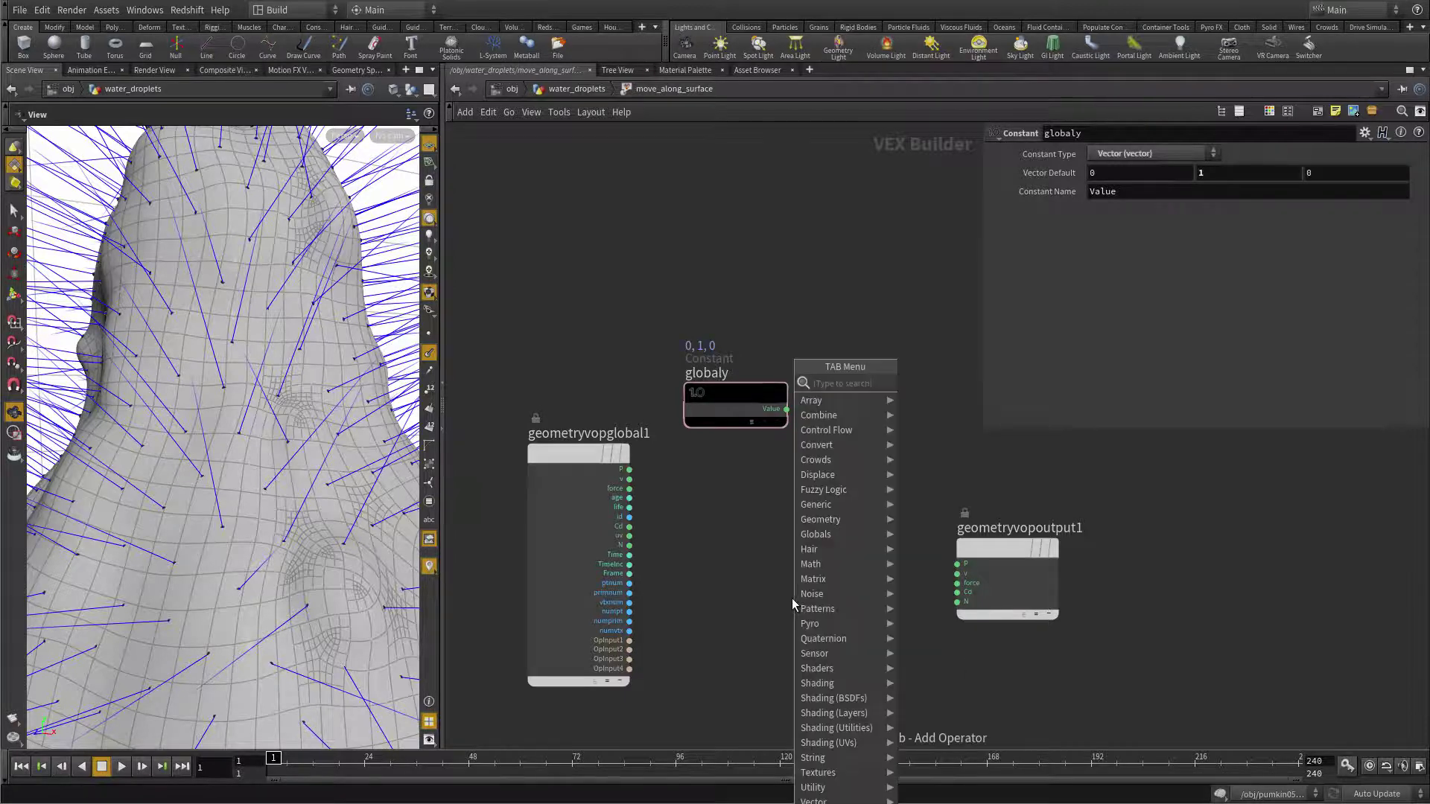
{"action": "type", "text": "const"}
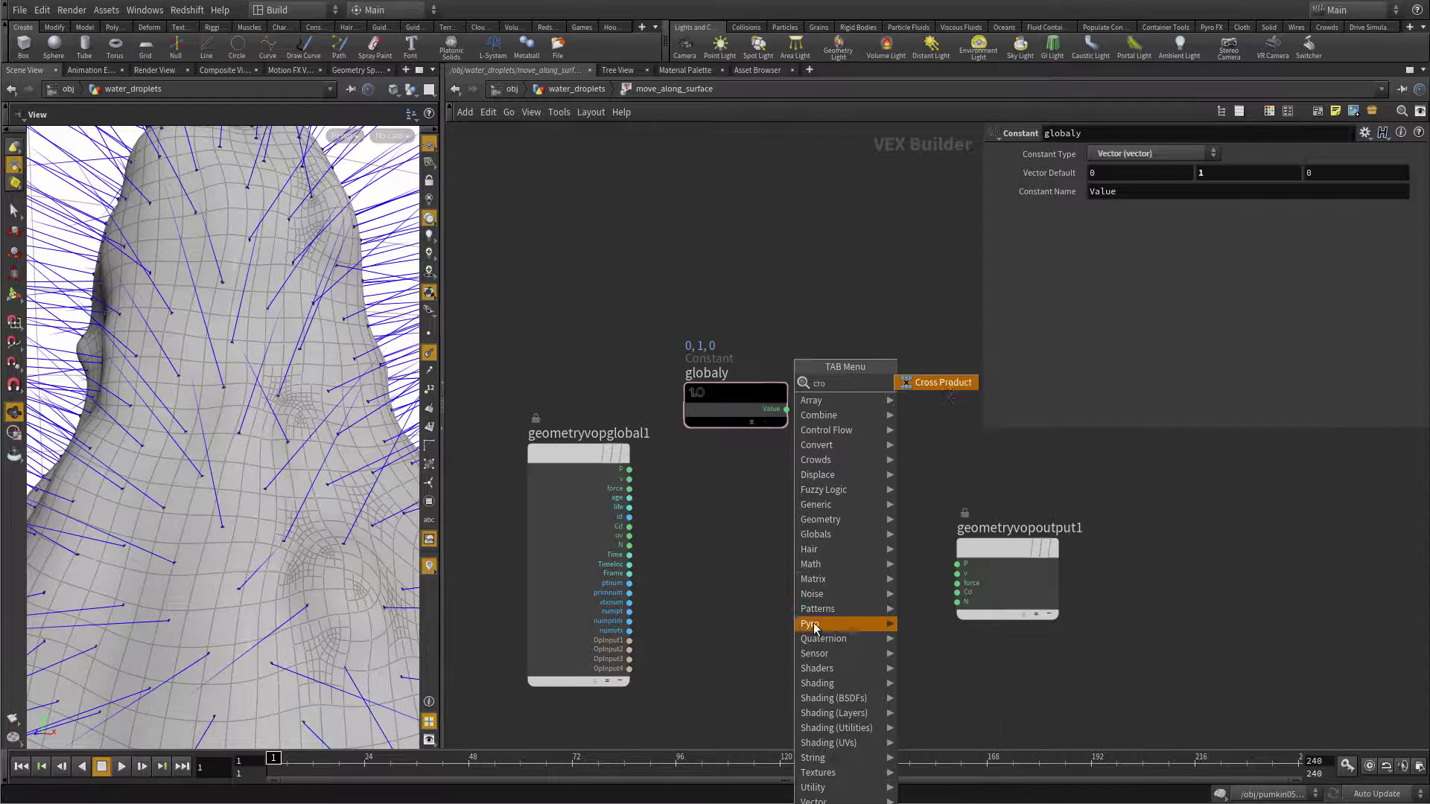
{"action": "key", "text": "Return"}
{"action": "left_click", "coordinate": [846, 549]}
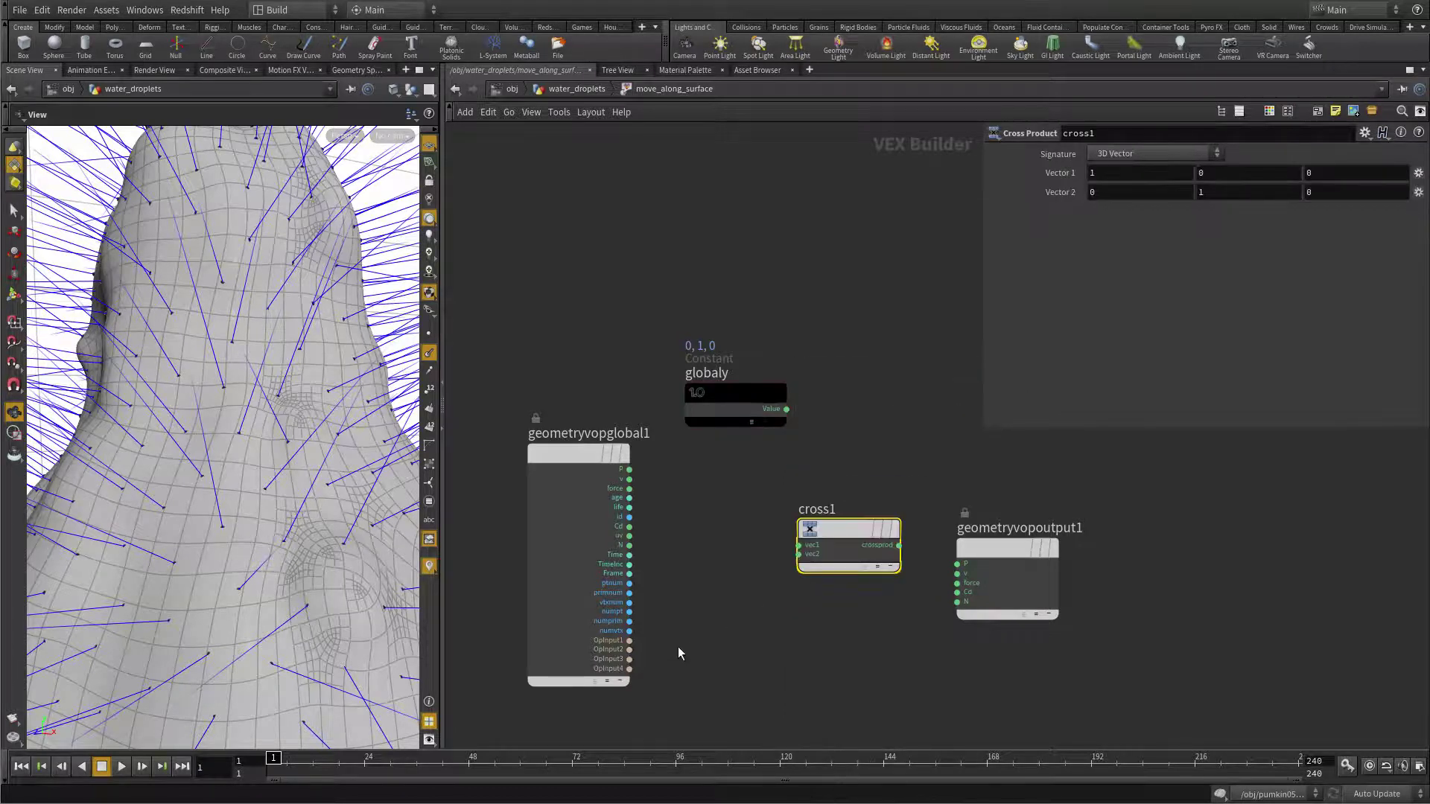
{"action": "left_click", "coordinate": [786, 408]}
{"action": "left_click", "coordinate": [799, 545]}
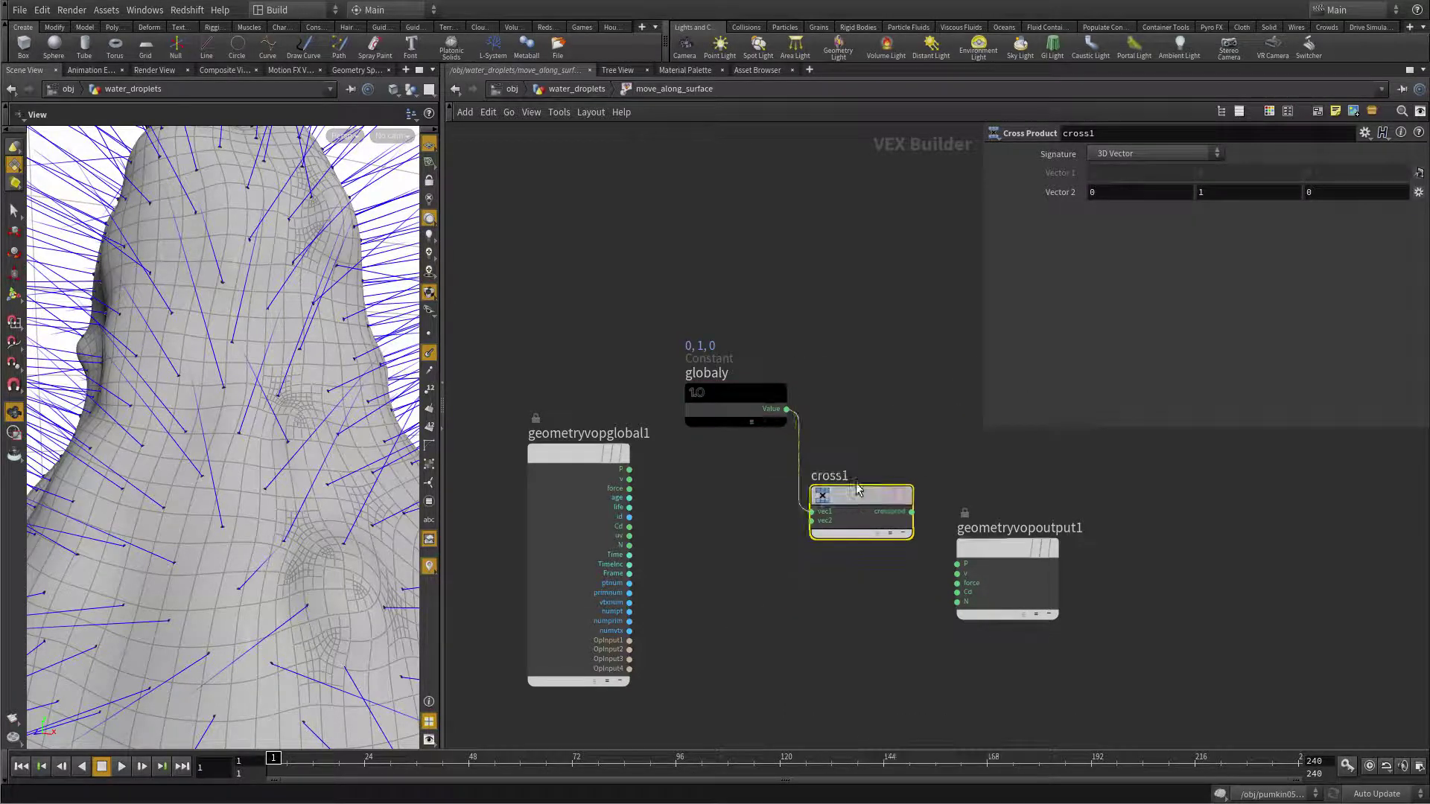
{"action": "left_click_drag", "start_coordinate": [751, 395], "coordinate": [711, 333]}
{"action": "left_click_drag", "start_coordinate": [864, 480], "coordinate": [848, 432]}
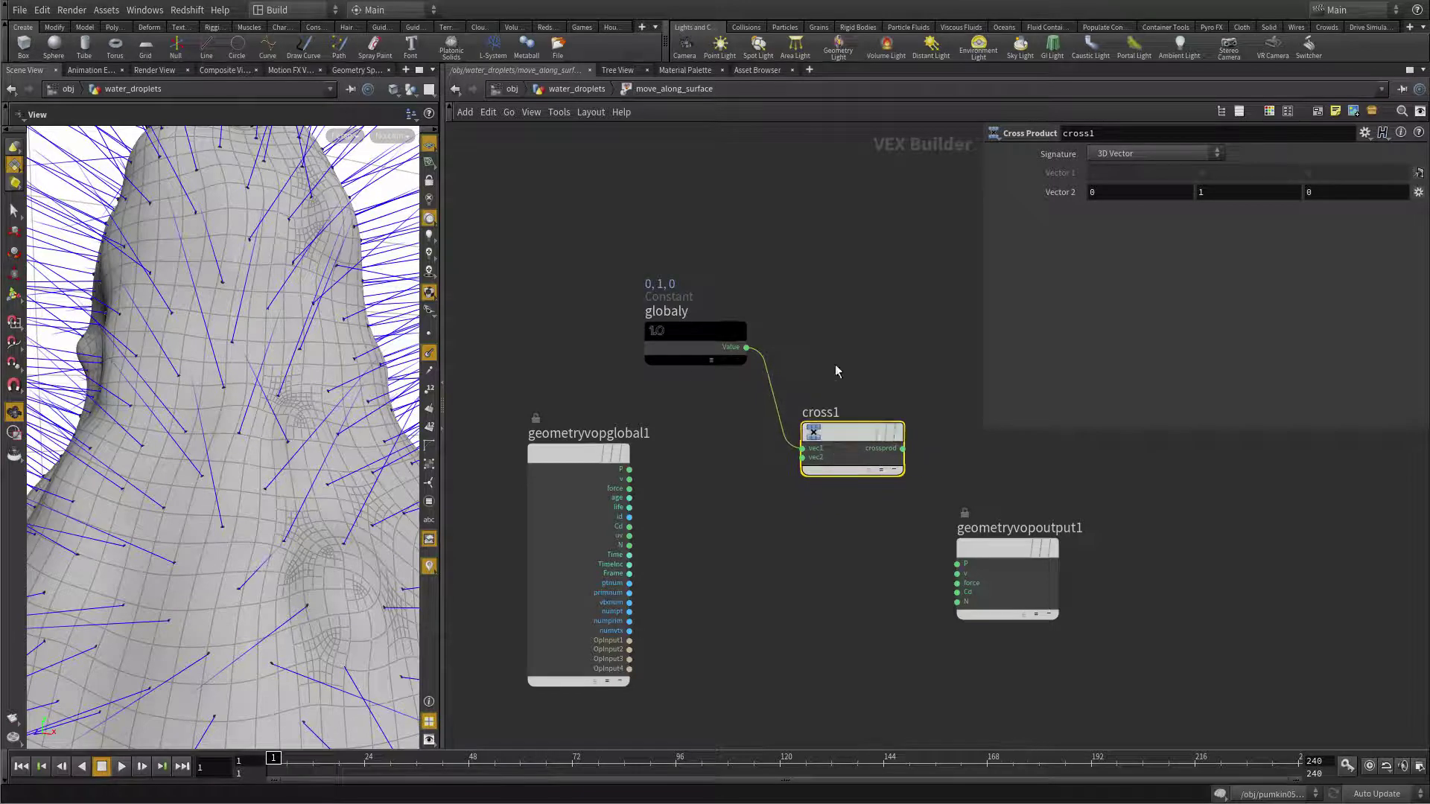
Connect the Time output of geometryvopglobal1 to cross1's vec2 input and move geometryvopoutput1 farther from the cross product.
{"action": "left_click", "coordinate": [629, 555]}
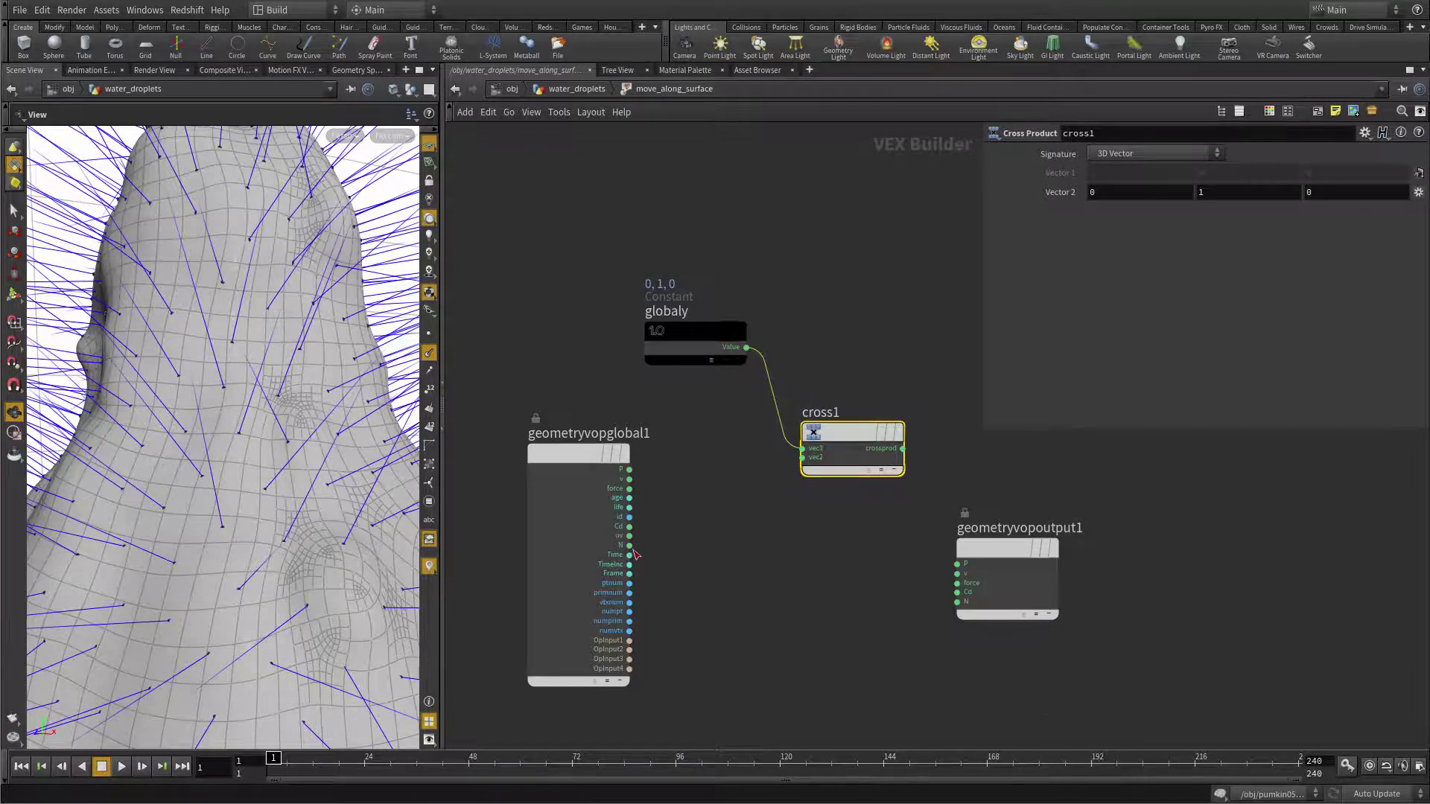
{"action": "left_click", "coordinate": [802, 457]}
{"action": "left_click_drag", "start_coordinate": [850, 451], "coordinate": [803, 472]}
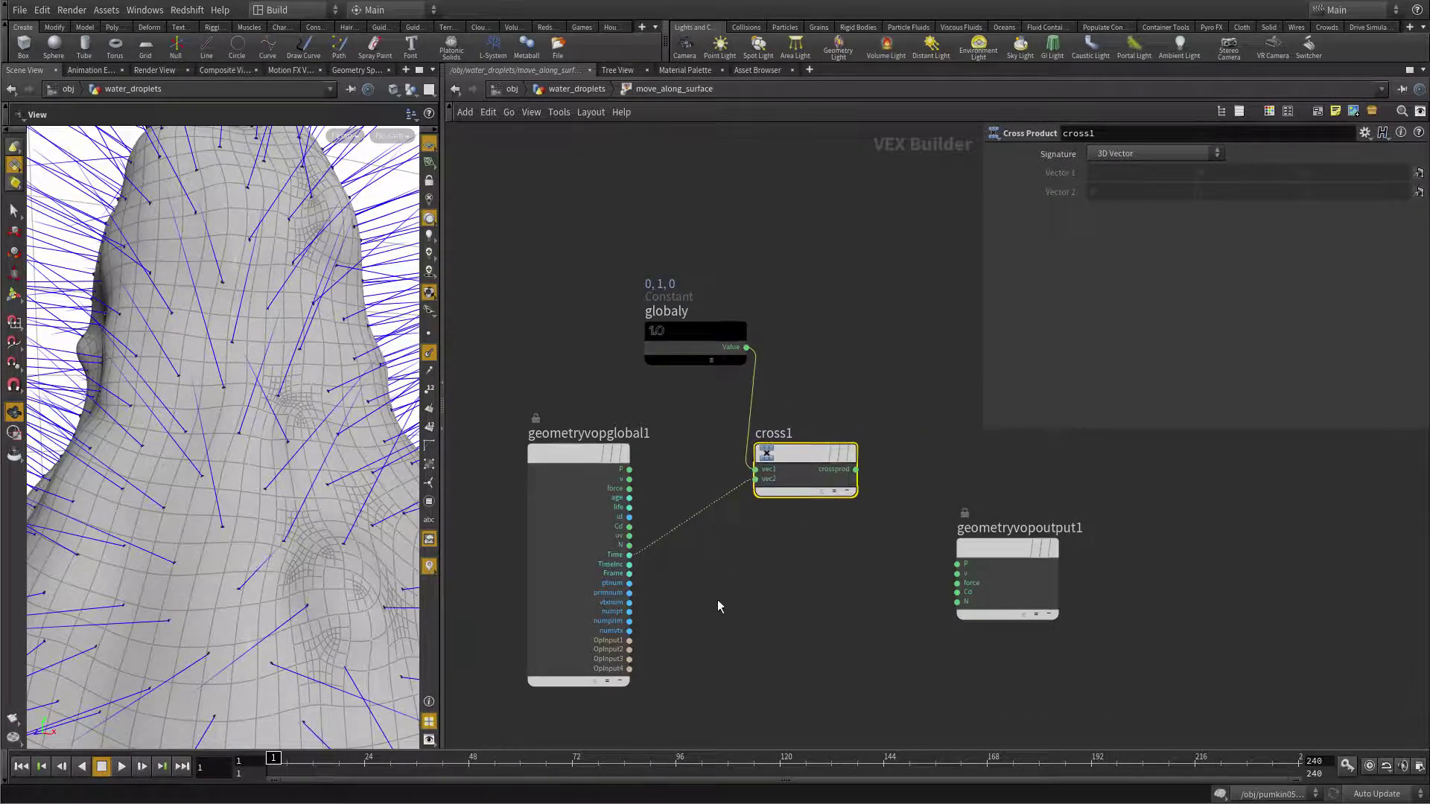
{"action": "left_click_drag", "start_coordinate": [997, 548], "coordinate": [1063, 601]}
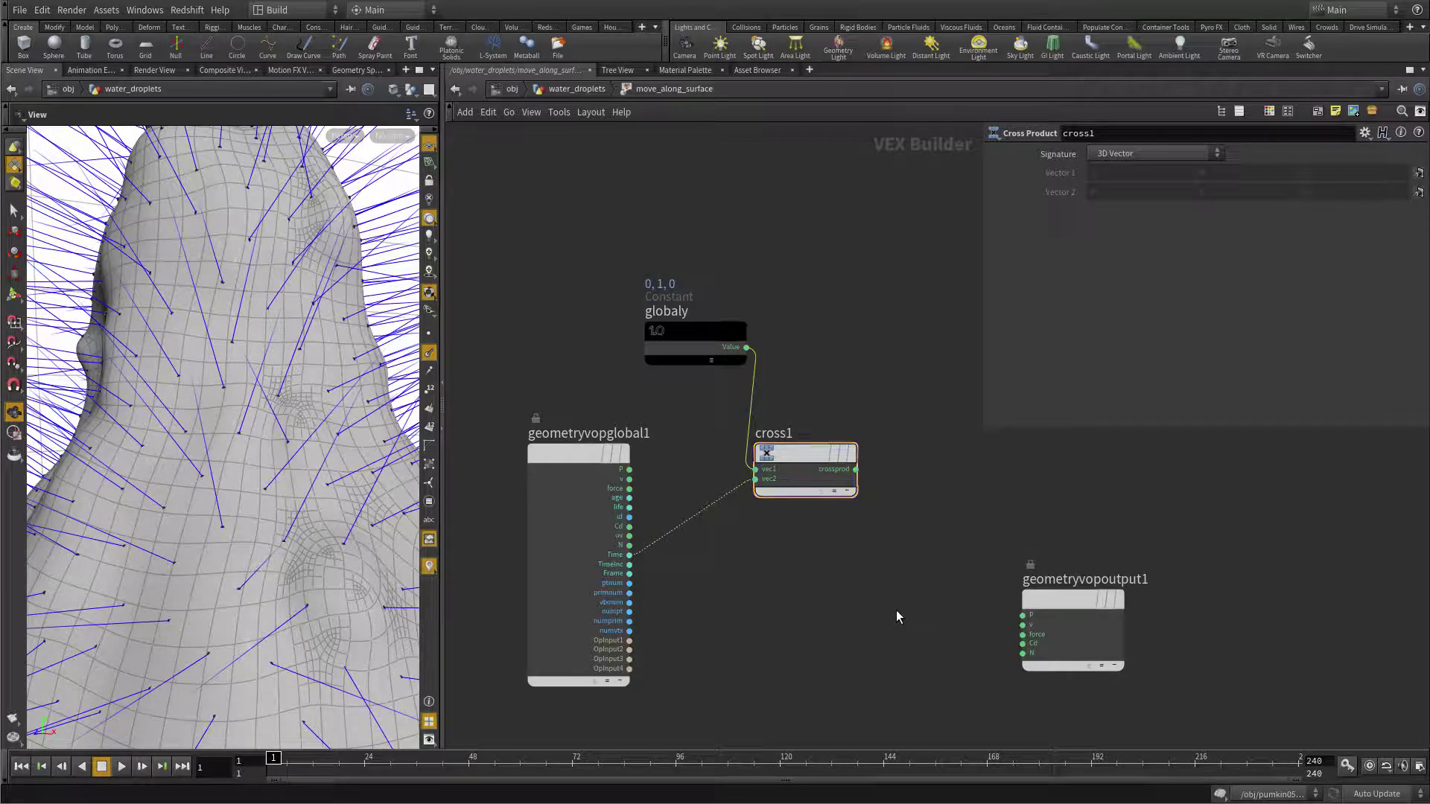
Add a Bind node named dbug with type Vector (vector) and connect cross1's crossprod output to its input.
{"action": "key", "text": "Tab"}
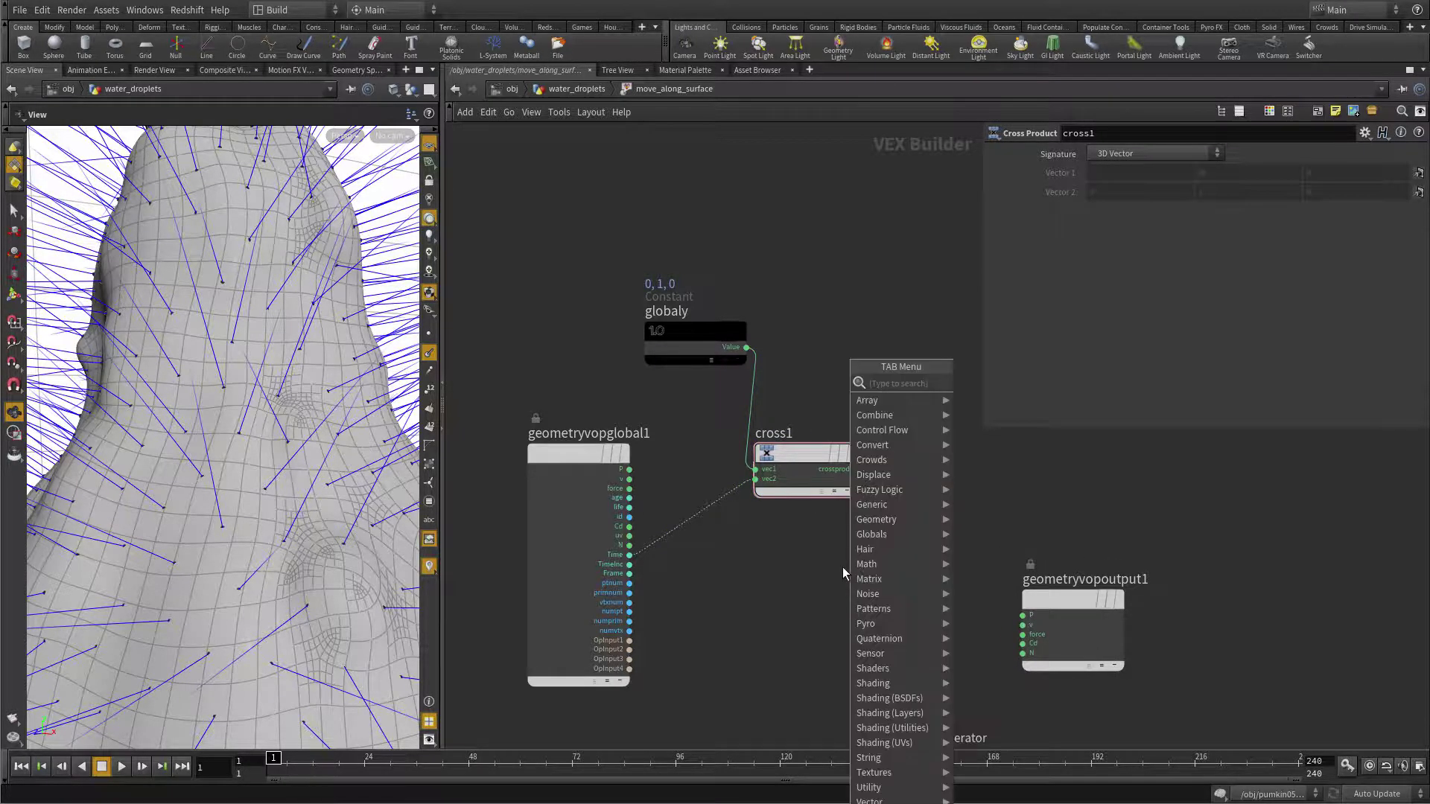
{"action": "type", "text": "bind"}
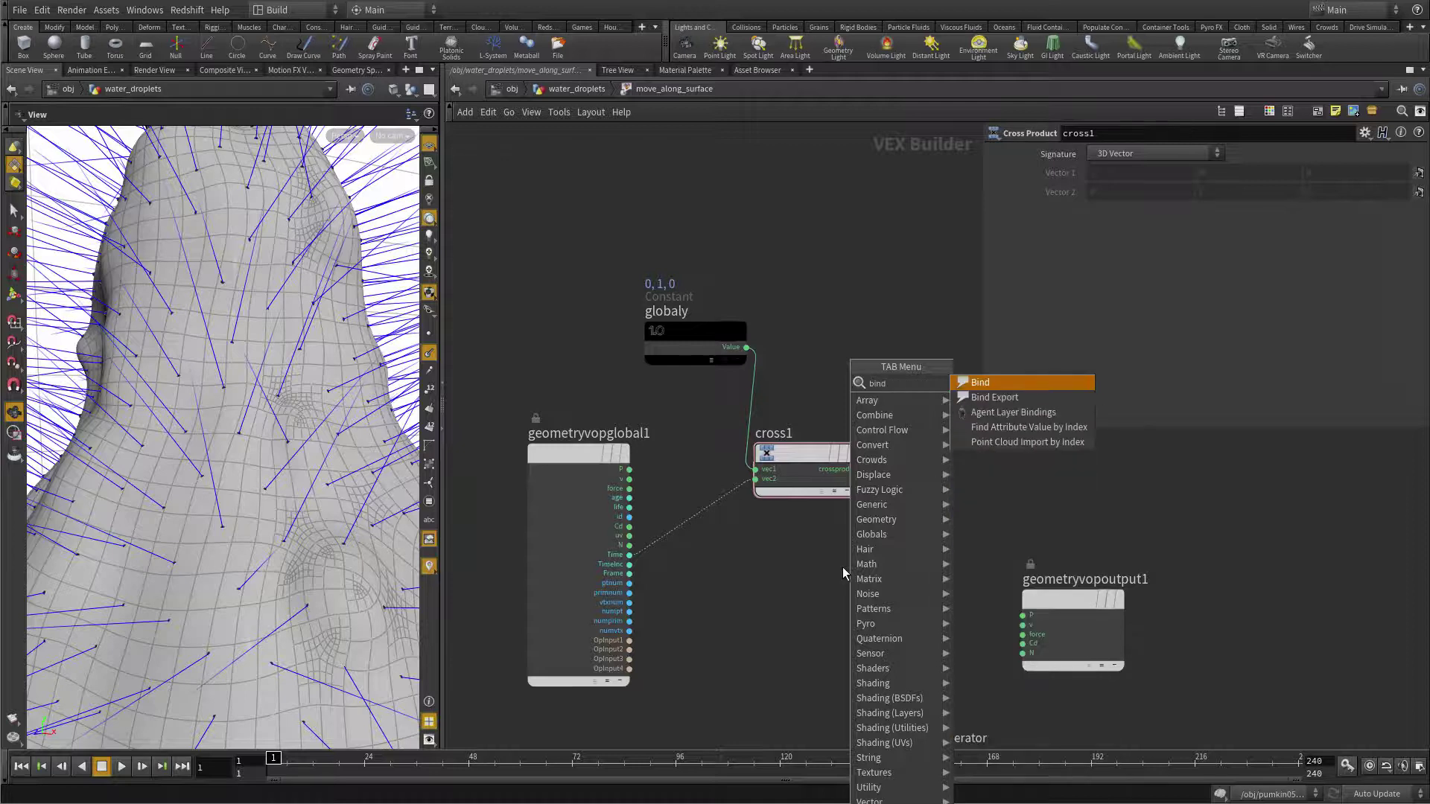
{"action": "left_click", "coordinate": [980, 382]}
{"action": "left_click", "coordinate": [917, 338]}
{"action": "double_click", "coordinate": [1109, 153]}
{"action": "type", "text": "dbug"}
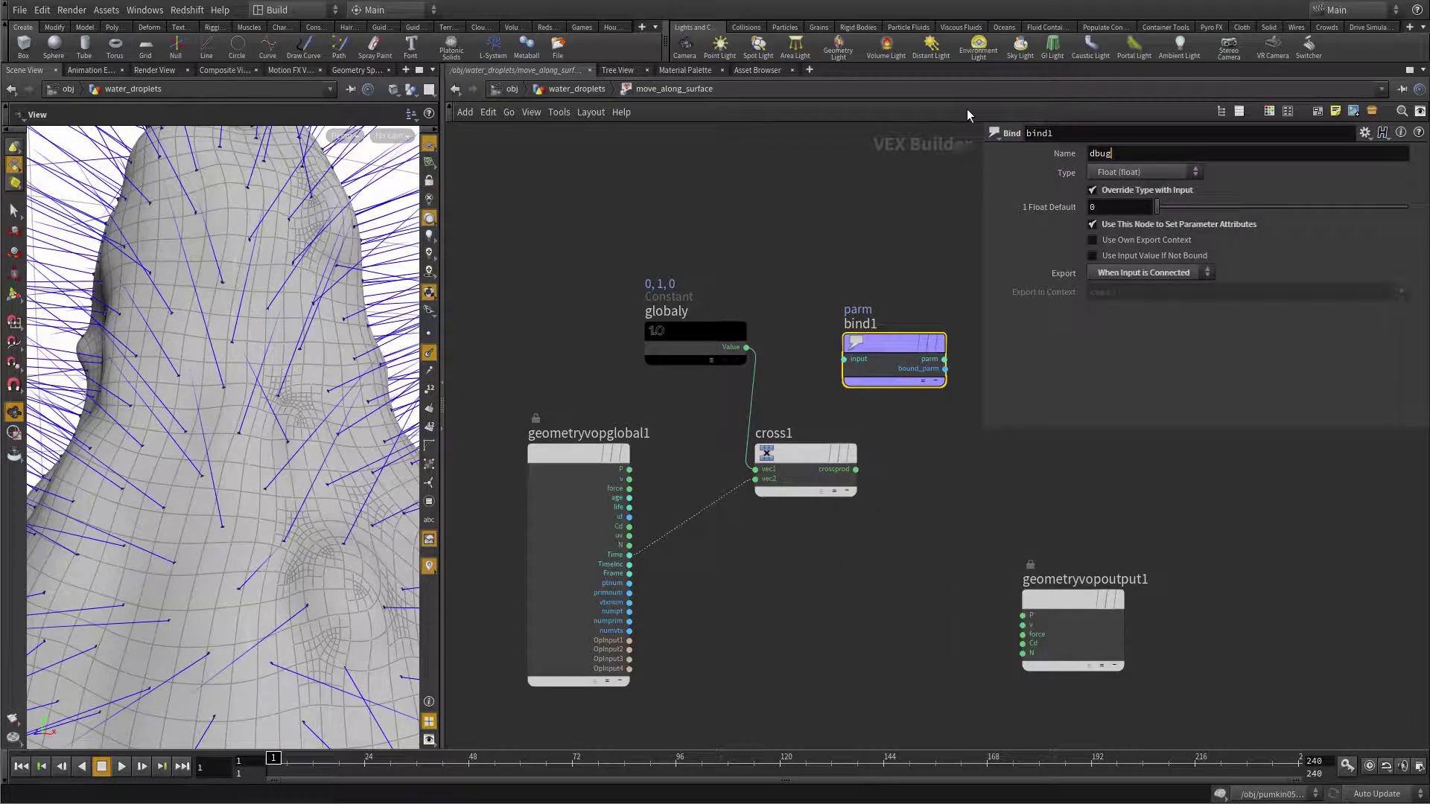
{"action": "left_click", "coordinate": [1169, 176]}
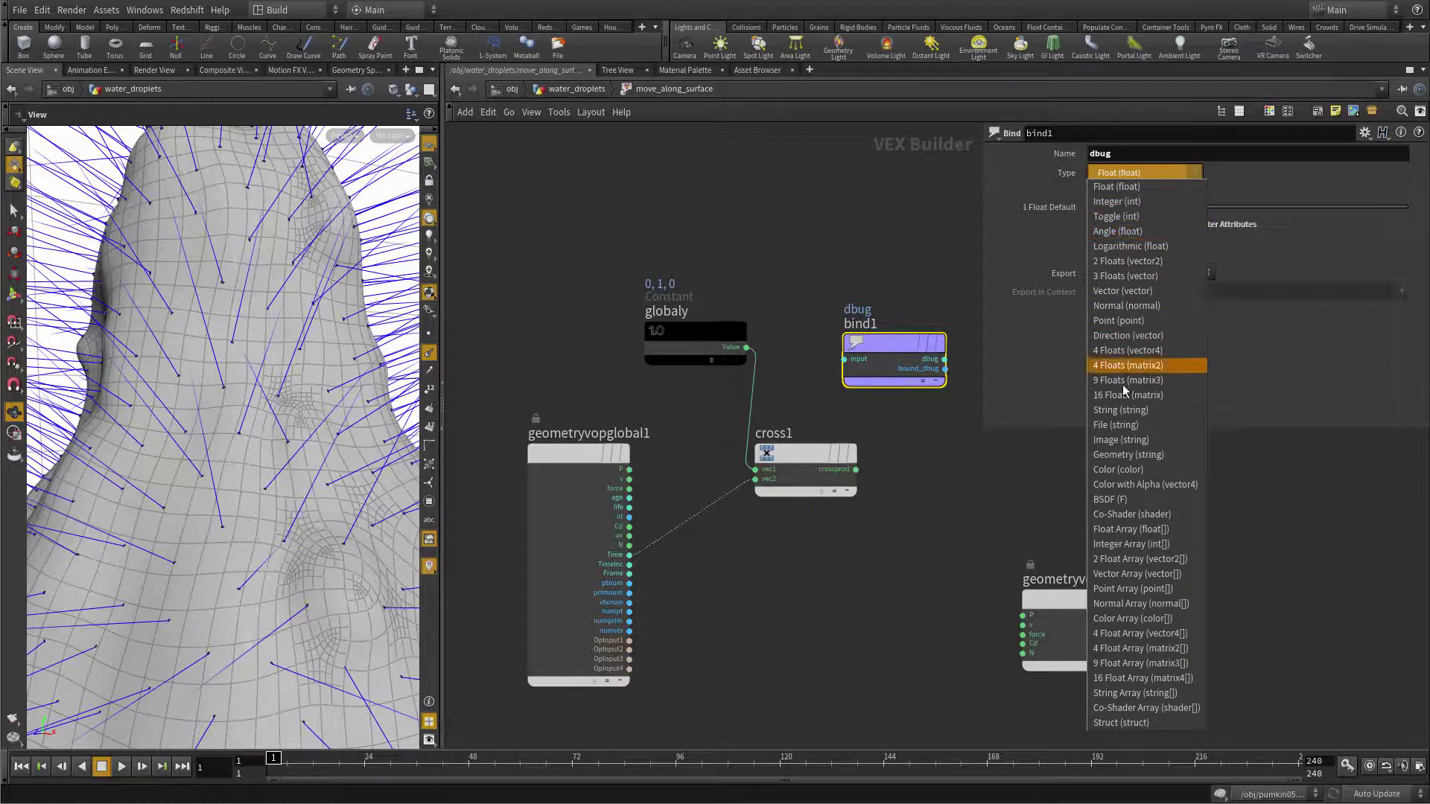
{"action": "left_click", "coordinate": [1123, 290]}
{"action": "left_click", "coordinate": [856, 469]}
{"action": "left_click", "coordinate": [843, 359]}
Create a scene-level Marker visualizer with the Vector Trail style for the dbug attribute.
{"action": "left_click", "coordinate": [429, 566]}
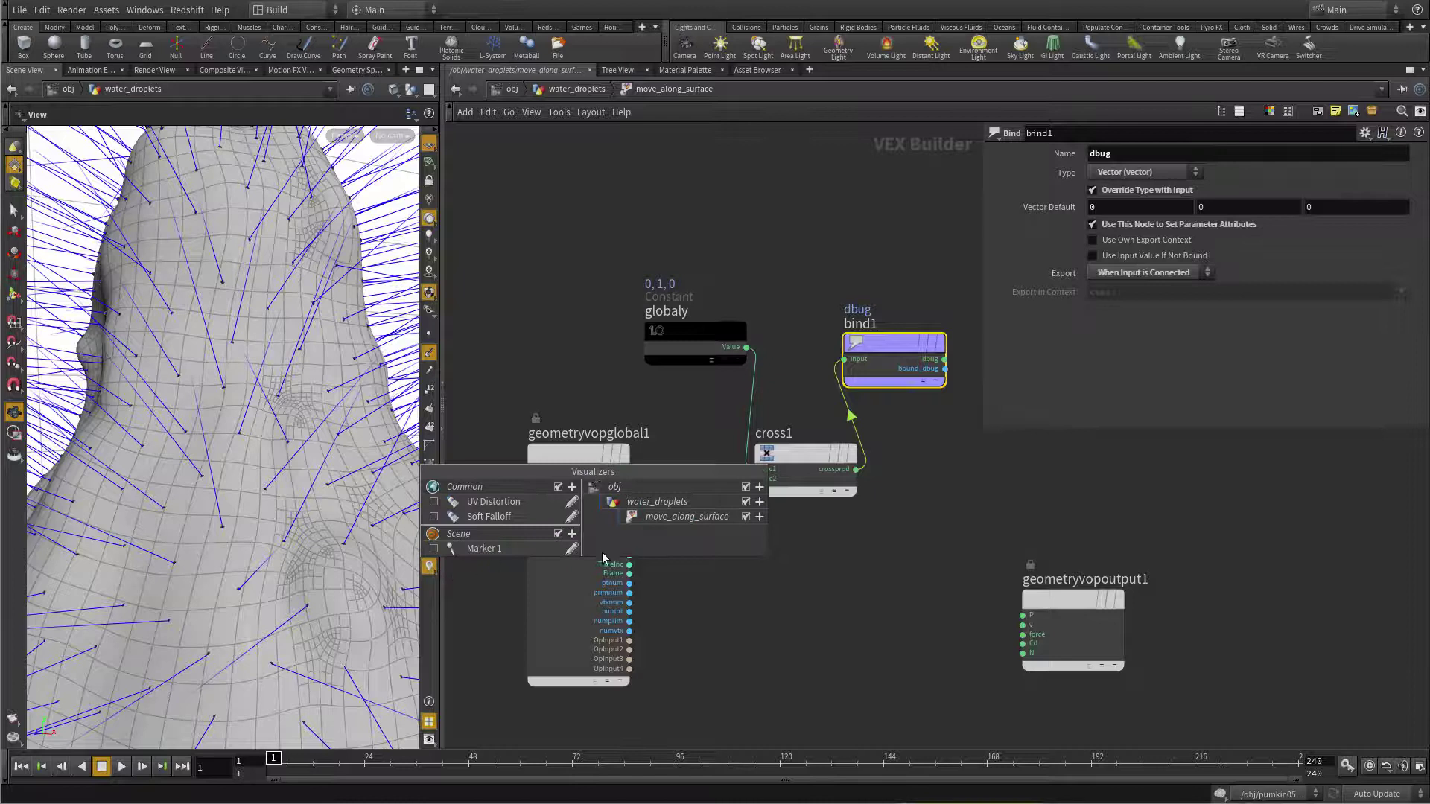
{"action": "left_click", "coordinate": [572, 534]}
{"action": "left_click", "coordinate": [614, 551]}
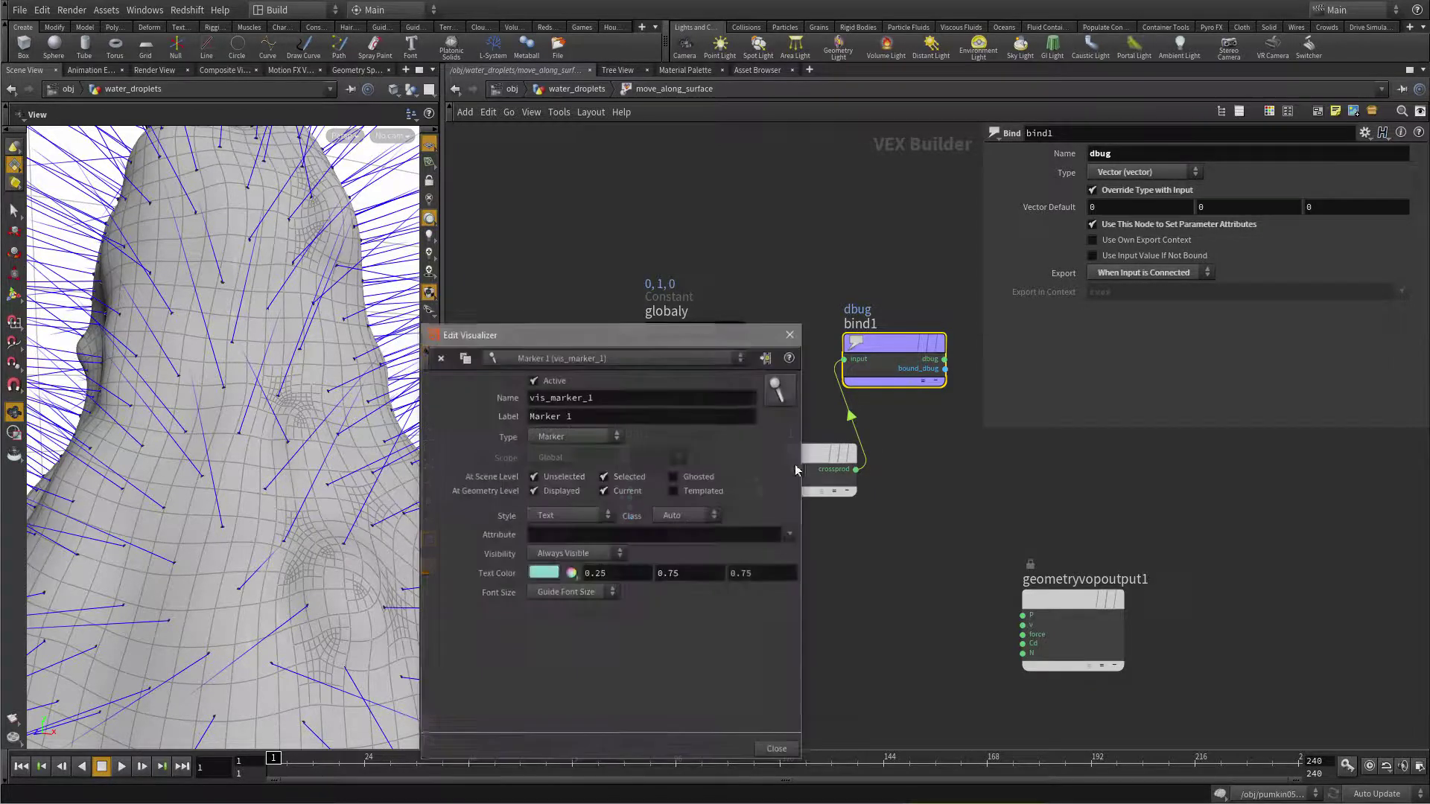
{"action": "left_click", "coordinate": [570, 515]}
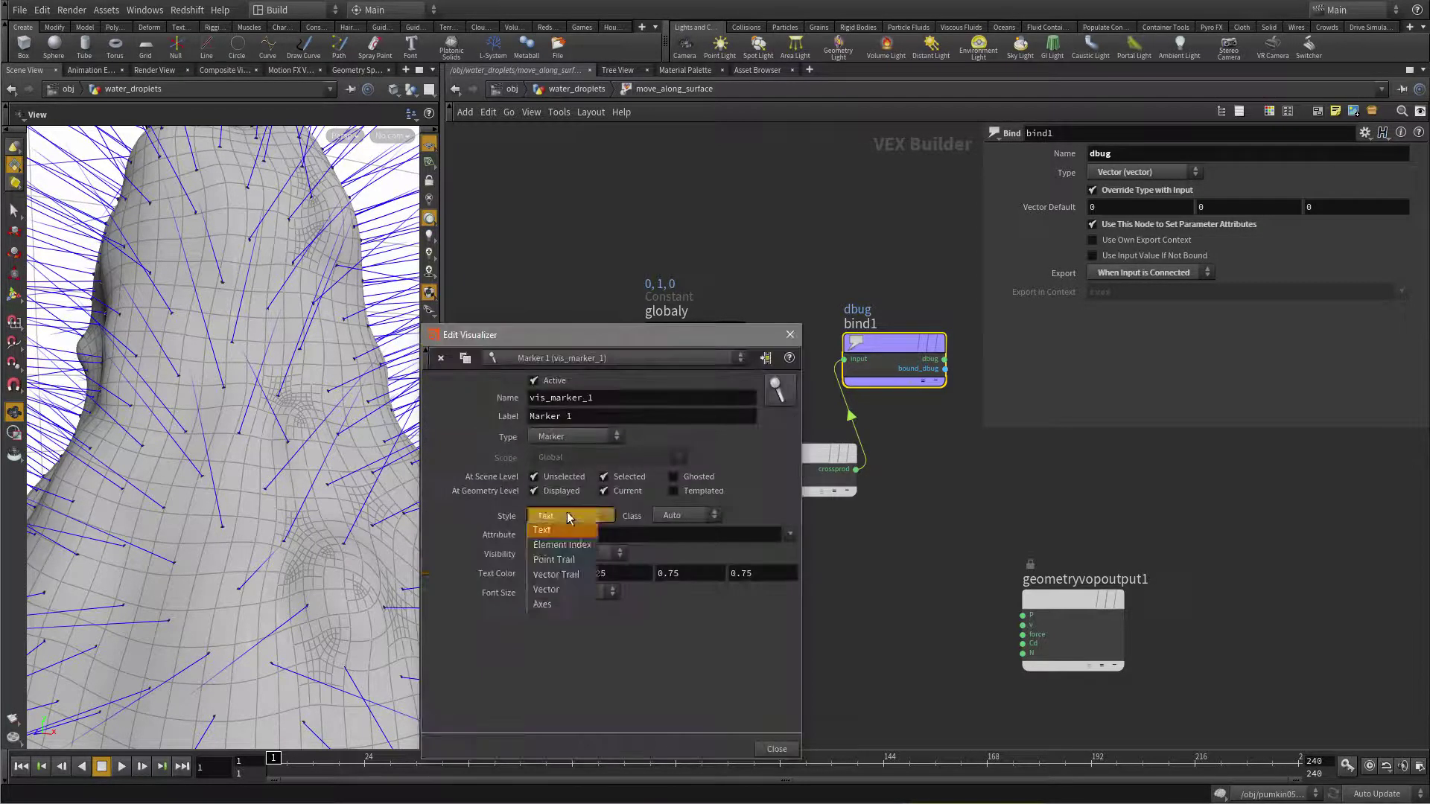
{"action": "left_click", "coordinate": [556, 574]}
{"action": "type", "text": "dbug"}
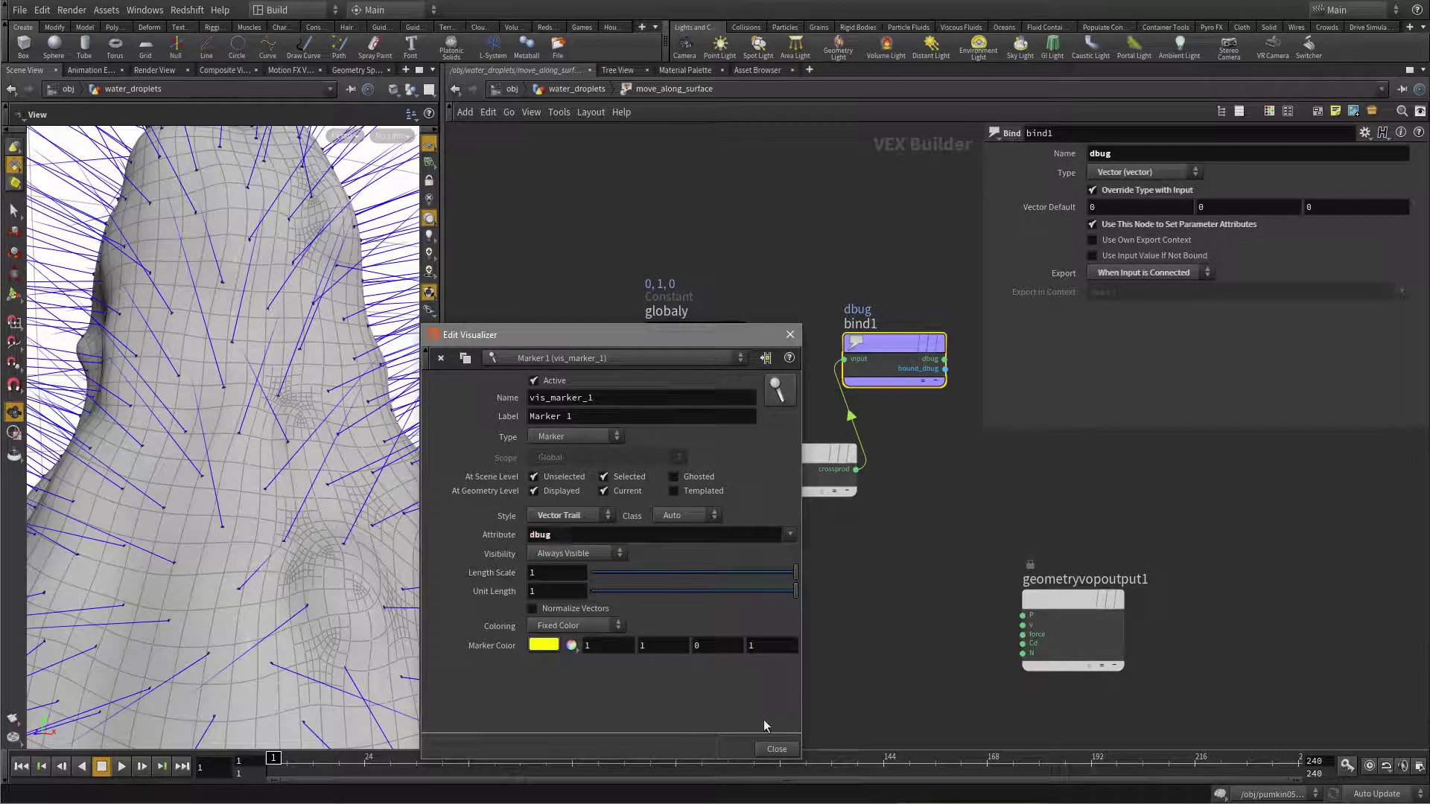
Name the new visualizer dbug2, label it dbug, and check its entry in the scene visualizer list.
{"action": "left_click_drag", "start_coordinate": [596, 398], "coordinate": [473, 389]}
{"action": "type", "text": "dbug2"}
{"action": "key", "text": "Tab"}
{"action": "type", "text": "dbug"}
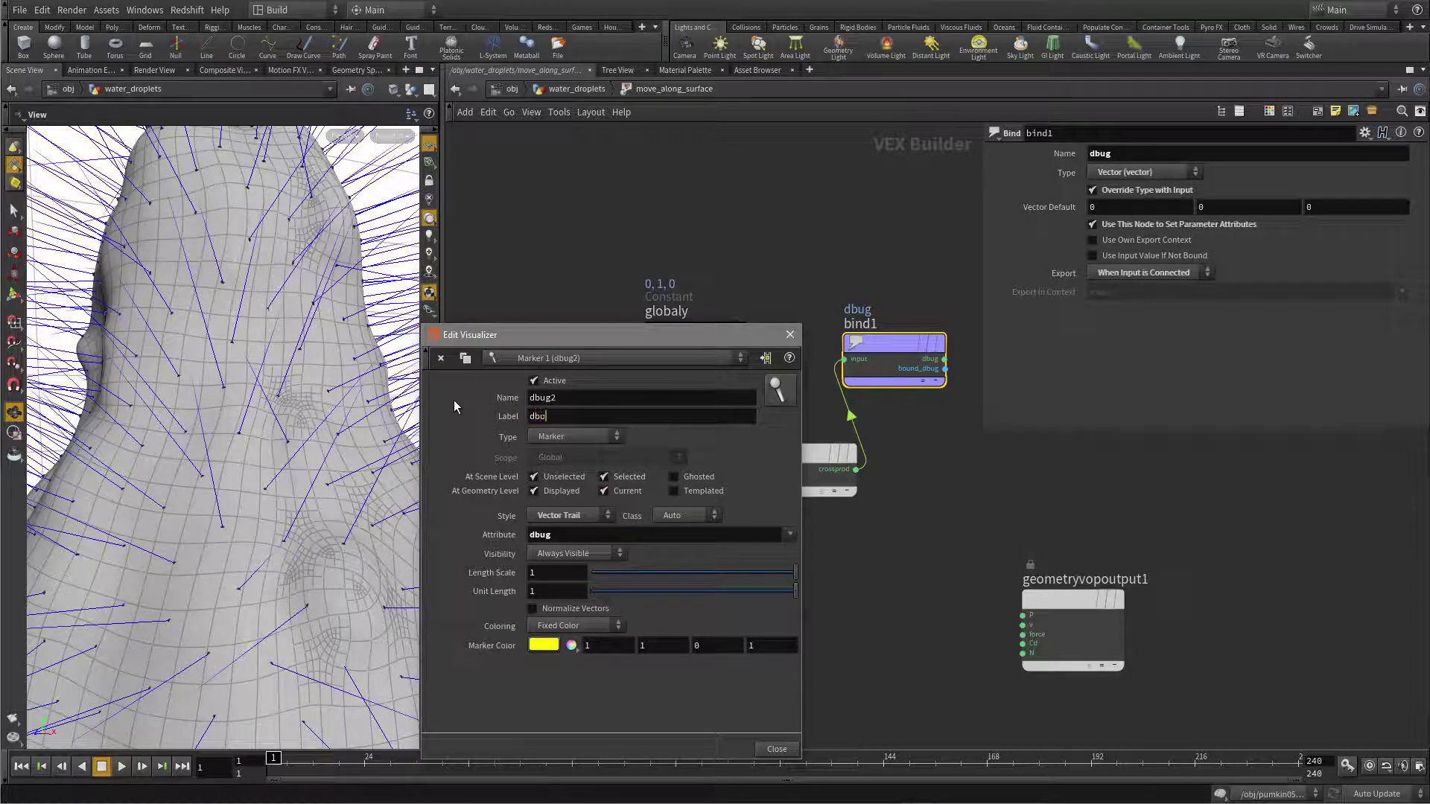
{"action": "left_click", "coordinate": [777, 750]}
{"action": "left_click", "coordinate": [429, 567]}
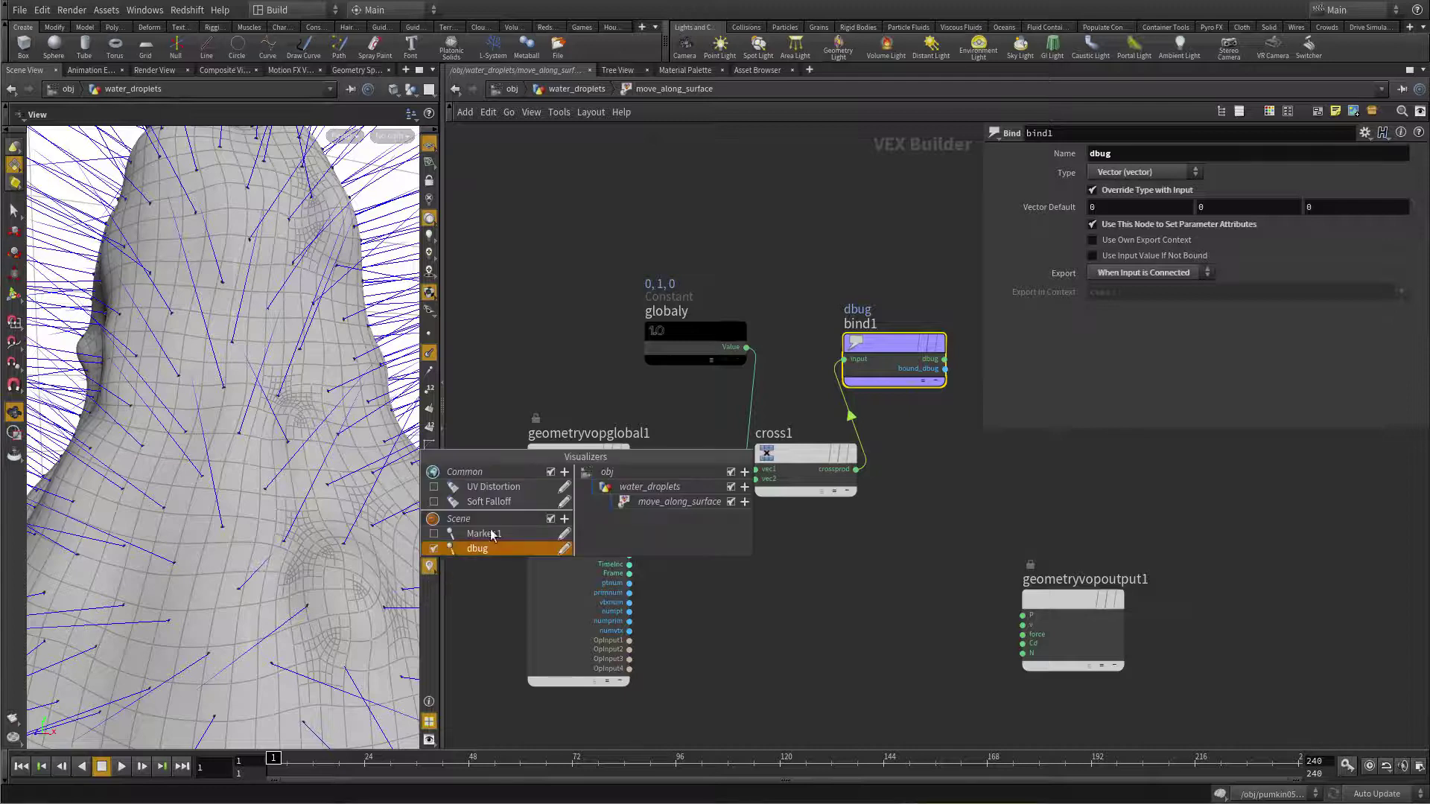
{"action": "left_click", "coordinate": [433, 549]}
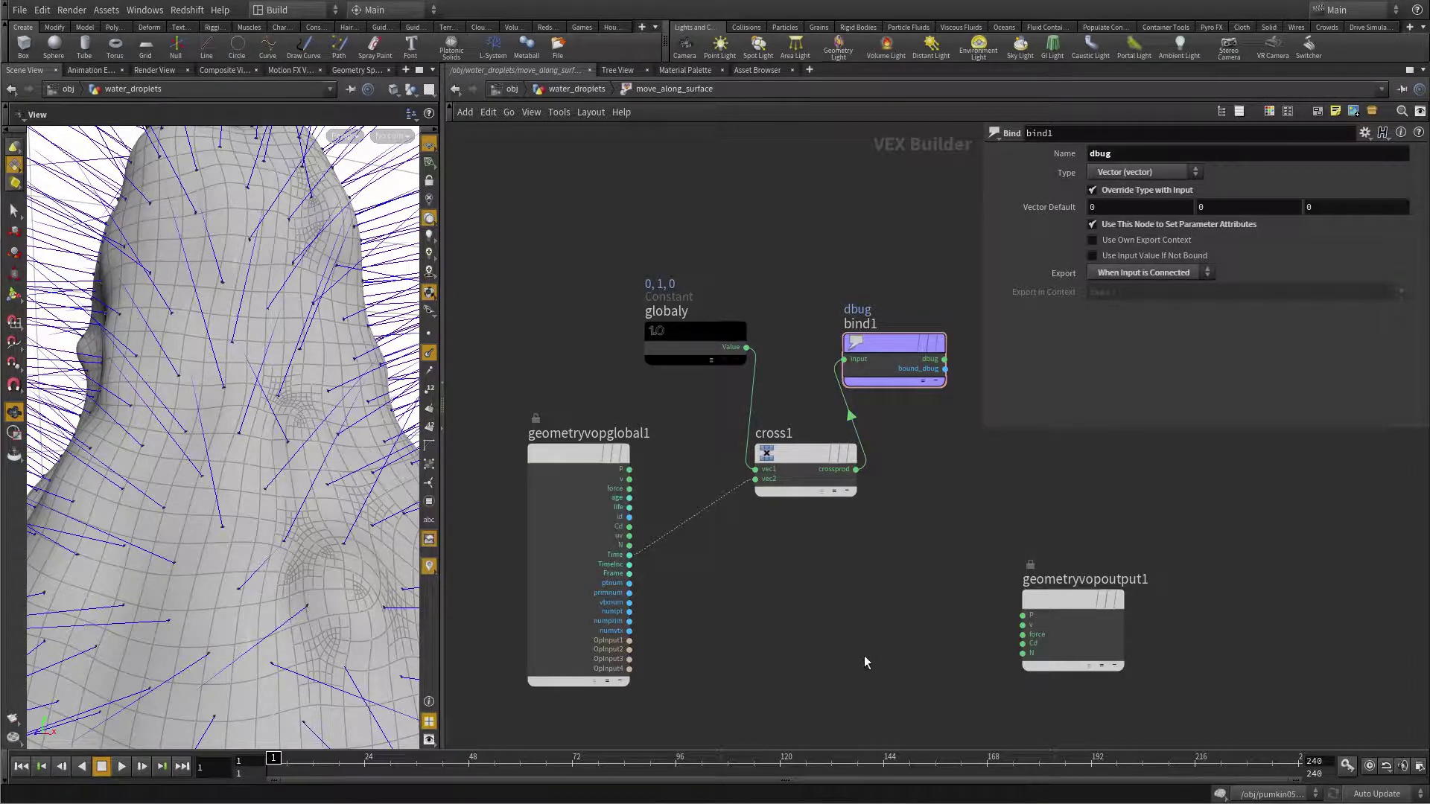
Place bind1 to the right of cross1 and connect geometryvopglobal1's N output to cross1's vec2 input in place of Time.
{"action": "key", "text": "l"}
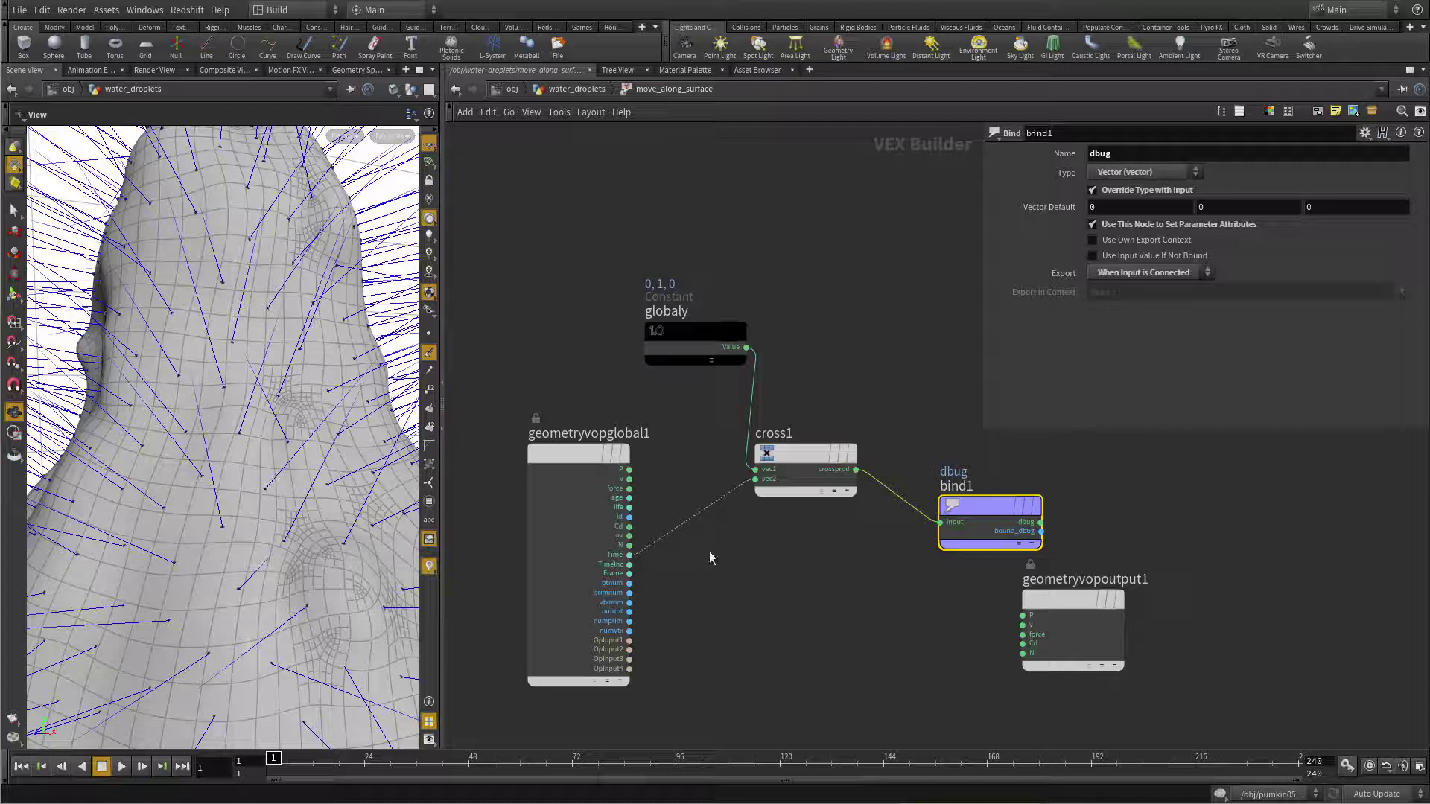
{"action": "mouse_move", "coordinate": [735, 579]}
{"action": "left_mouse_down"}
{"action": "mouse_move", "coordinate": [695, 448]}
{"action": "mouse_move", "coordinate": [679, 450]}
{"action": "mouse_move", "coordinate": [709, 564]}
{"action": "left_mouse_up"}
{"action": "left_click", "coordinate": [629, 545]}
{"action": "left_click", "coordinate": [755, 478]}
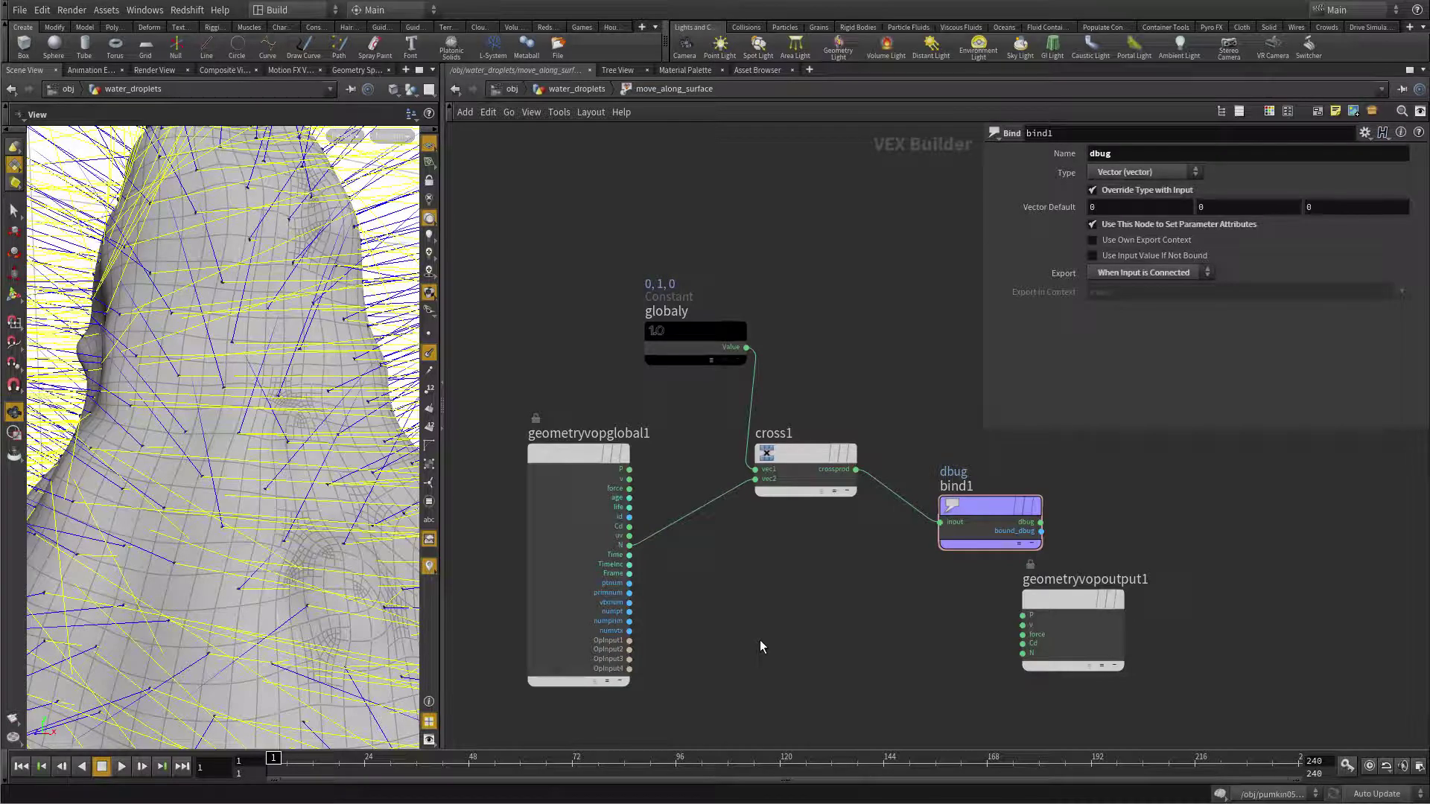
Set the dbug visualizer to the Vector style with a length scale of 0.077 and show arrow tips.
{"action": "left_click", "coordinate": [430, 567]}
{"action": "left_click", "coordinate": [566, 551]}
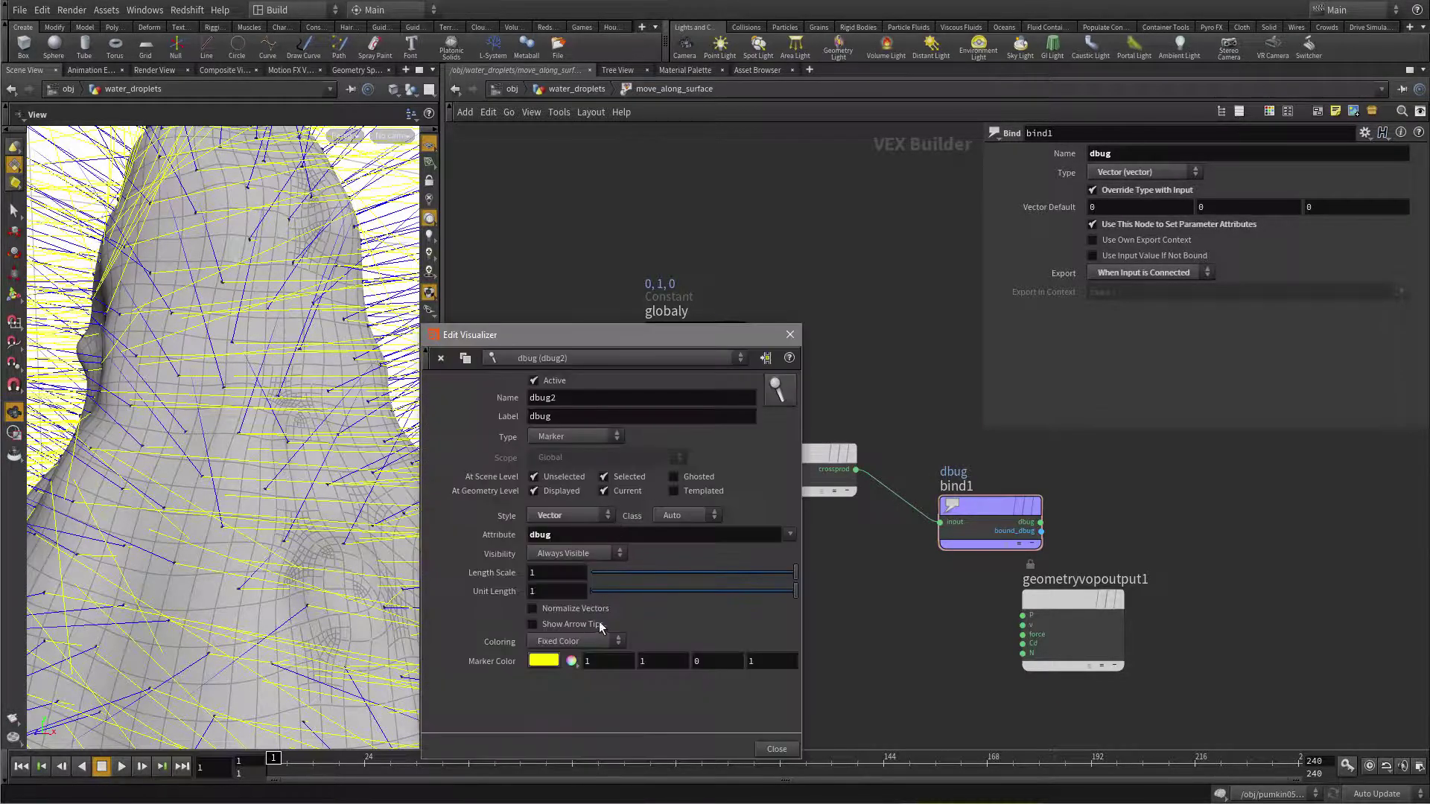
{"action": "left_click_drag", "start_coordinate": [668, 573], "coordinate": [609, 576]}
{"action": "left_click", "coordinate": [533, 624]}
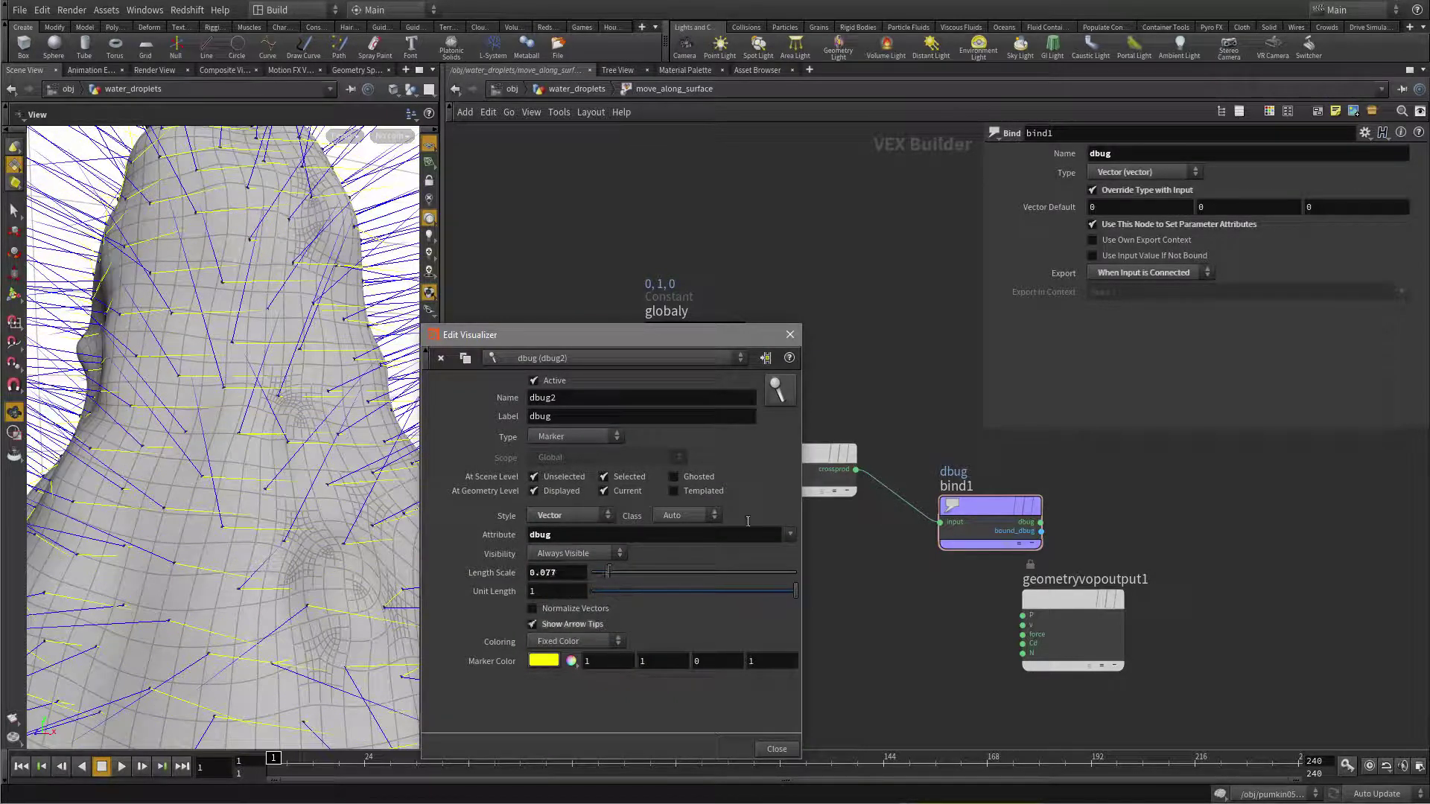
{"action": "left_click", "coordinate": [791, 334]}
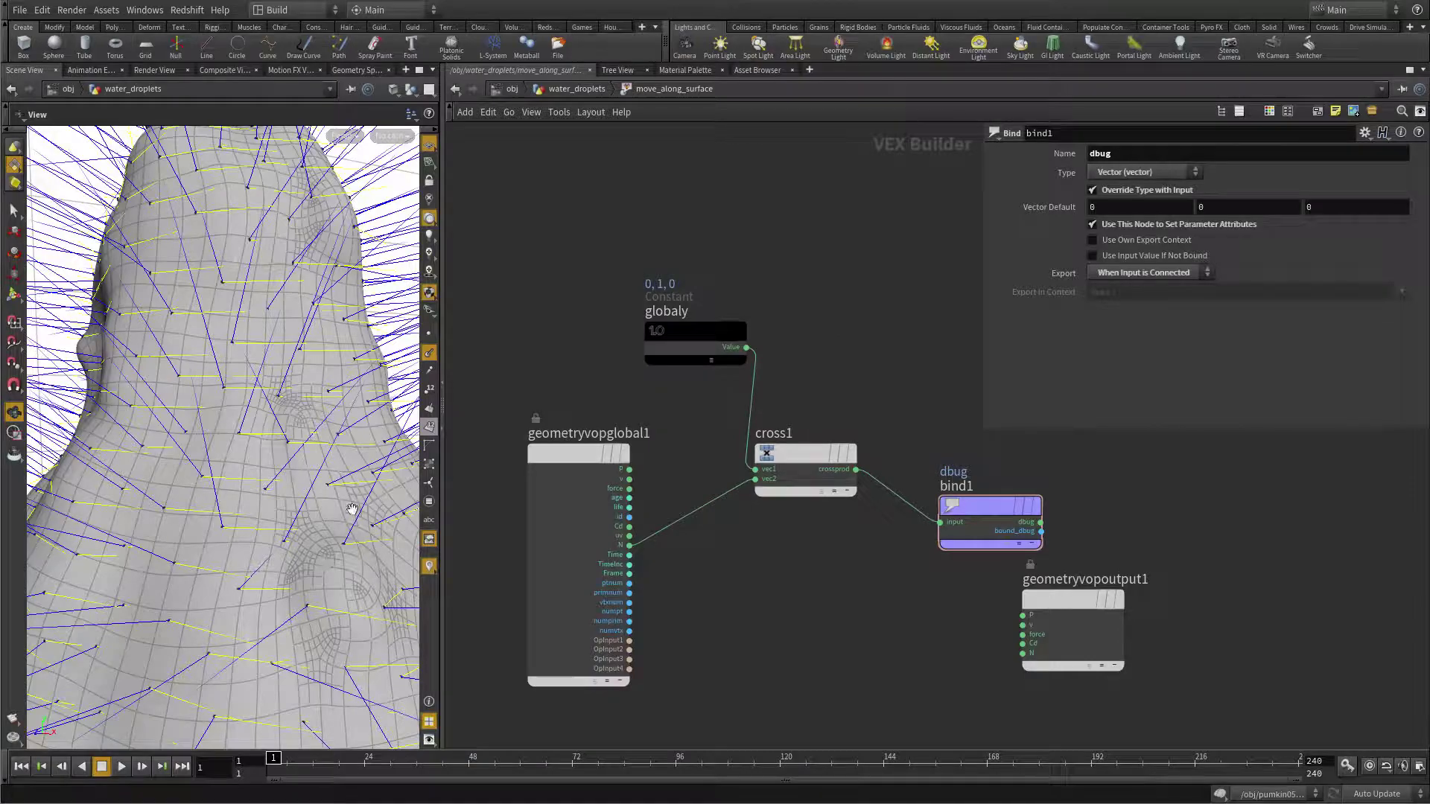
Examine the direction of the yellow dbug vectors relative to the blue normals around the pumpkin.
{"action": "scroll", "coordinate": [335, 514], "scroll_direction": "down", "scroll_amount": 5}
{"action": "left_click_drag", "start_coordinate": [294, 504], "coordinate": [389, 496]}
{"action": "scroll", "coordinate": [318, 495], "scroll_direction": "up", "scroll_amount": 5}
{"action": "left_click_drag", "start_coordinate": [351, 546], "coordinate": [313, 564]}
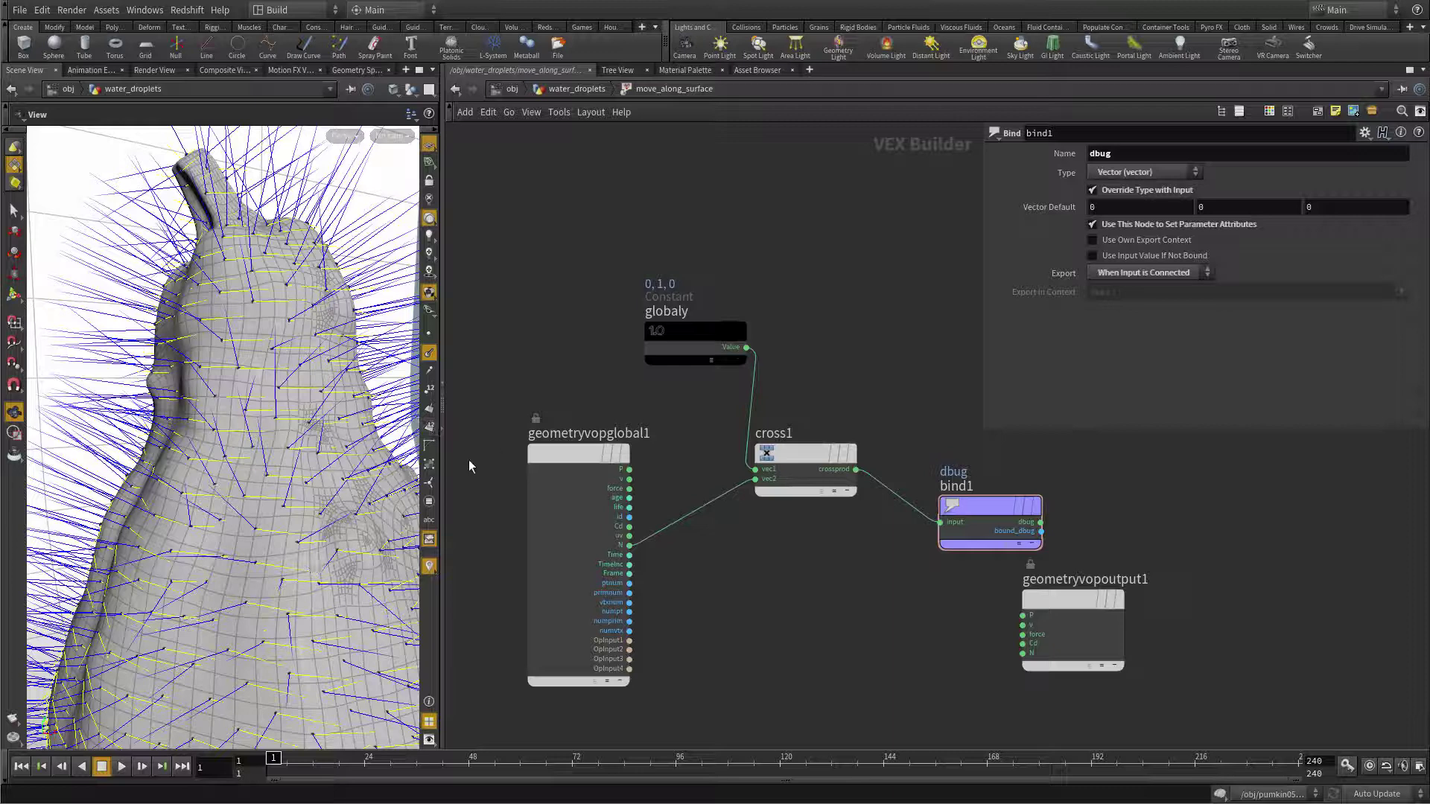
{"action": "left_click_drag", "start_coordinate": [279, 548], "coordinate": [242, 571]}
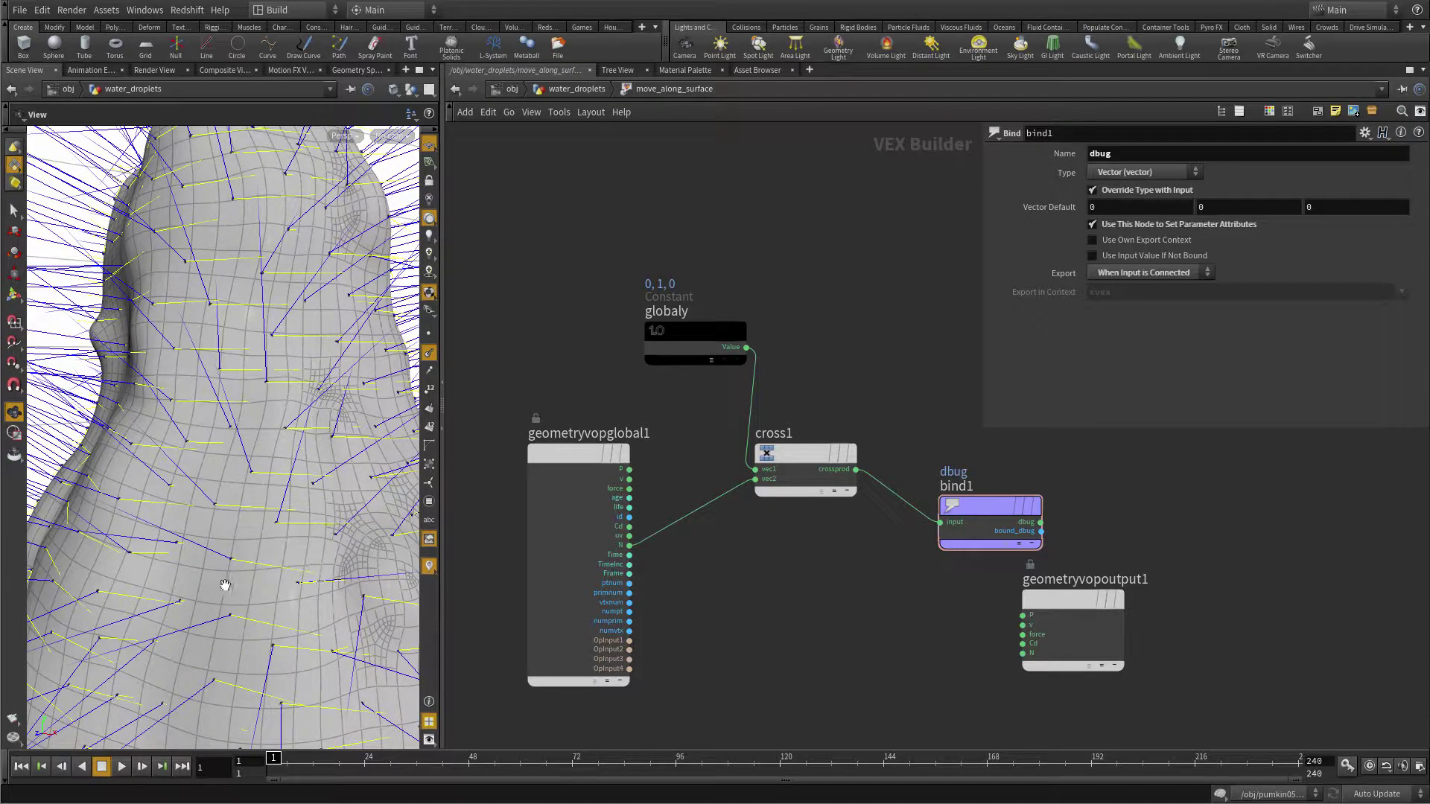
{"action": "left_click_drag", "start_coordinate": [288, 563], "coordinate": [291, 538]}
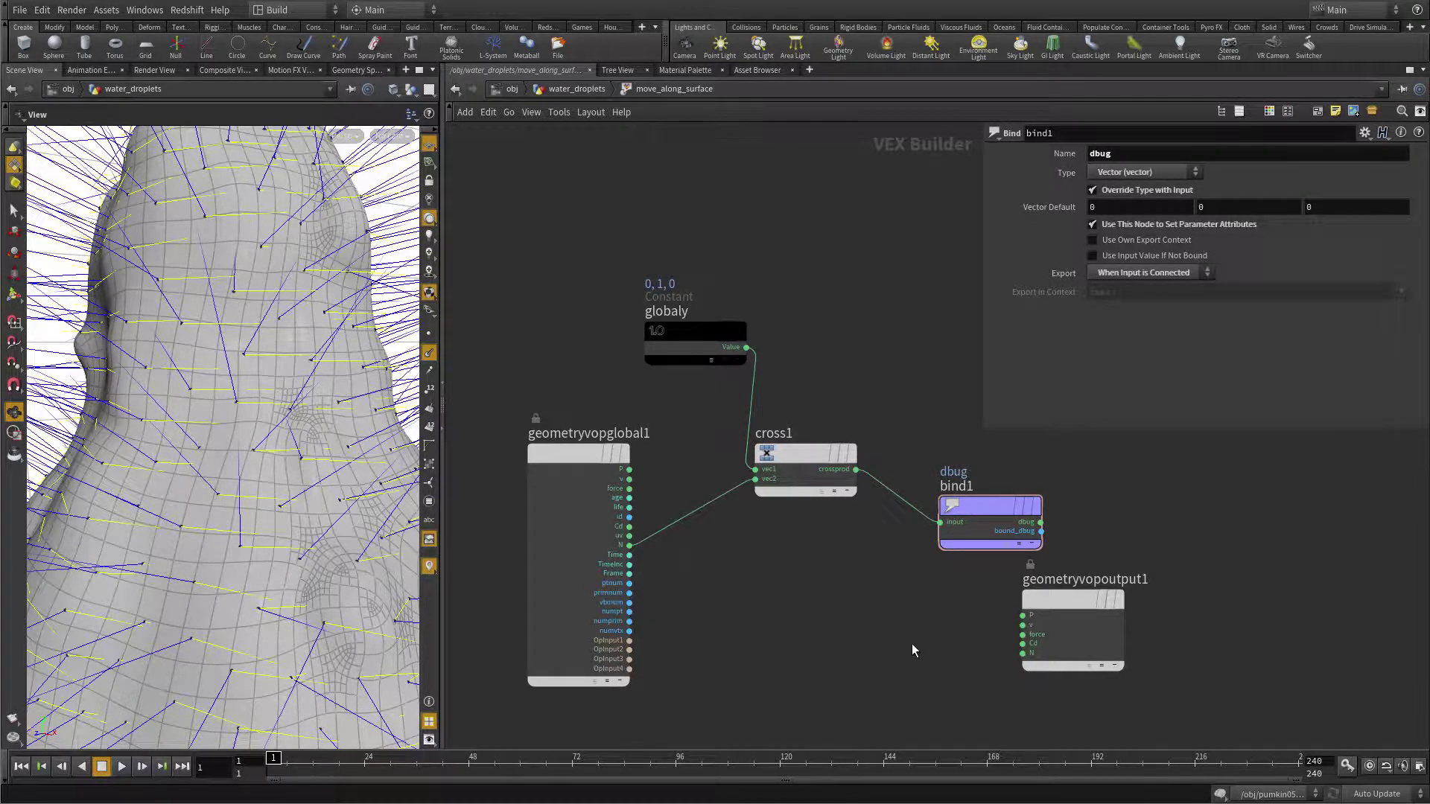
Add a second Cross Product node below cross1 and move bind1 above the two cross products.
{"action": "key", "text": "Tab"}
{"action": "type", "text": "cro"}
{"action": "left_click", "coordinate": [1060, 382]}
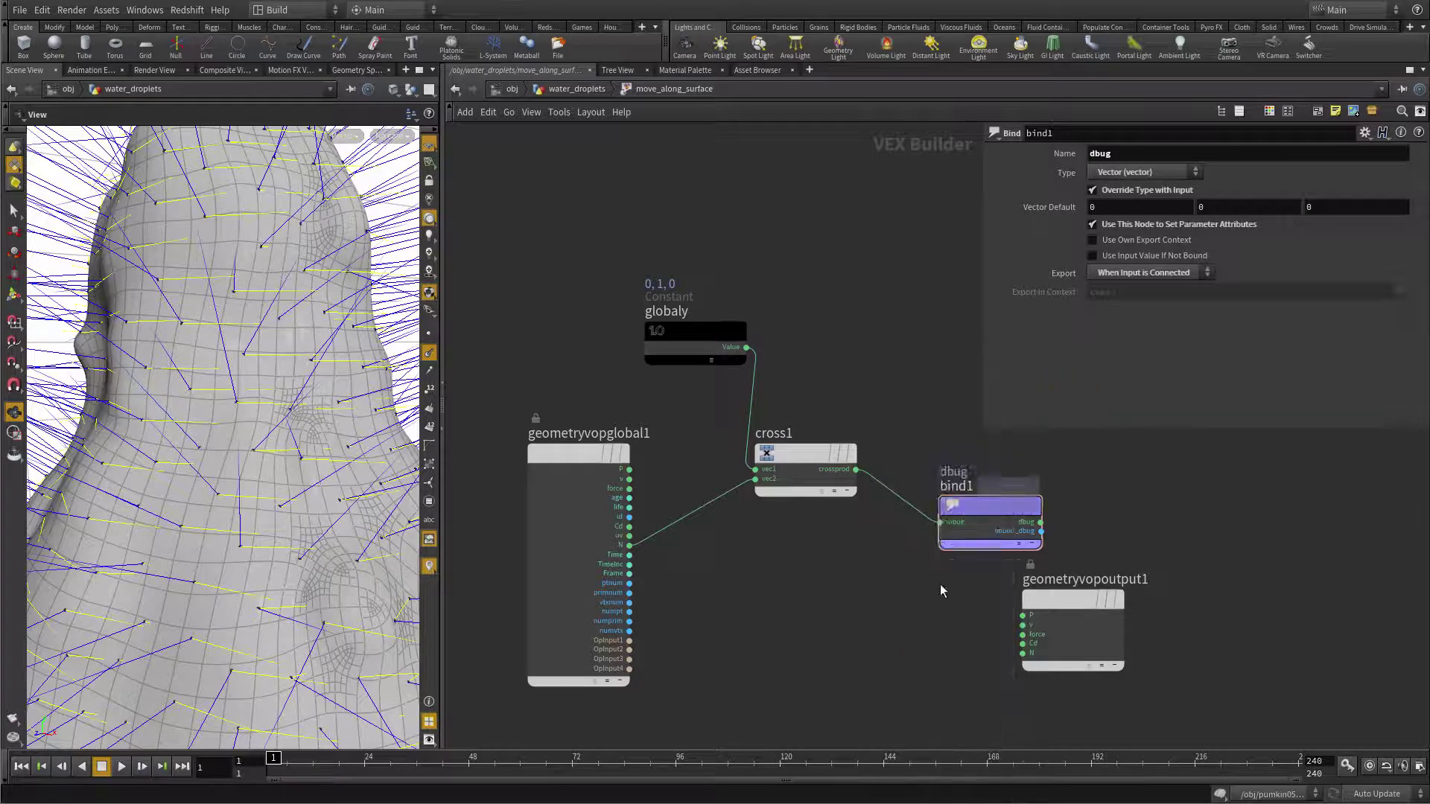
{"action": "left_click", "coordinate": [897, 618]}
{"action": "left_click_drag", "start_coordinate": [990, 514], "coordinate": [893, 306]}
{"action": "middle_click_drag", "start_coordinate": [998, 555], "coordinate": [956, 513]}
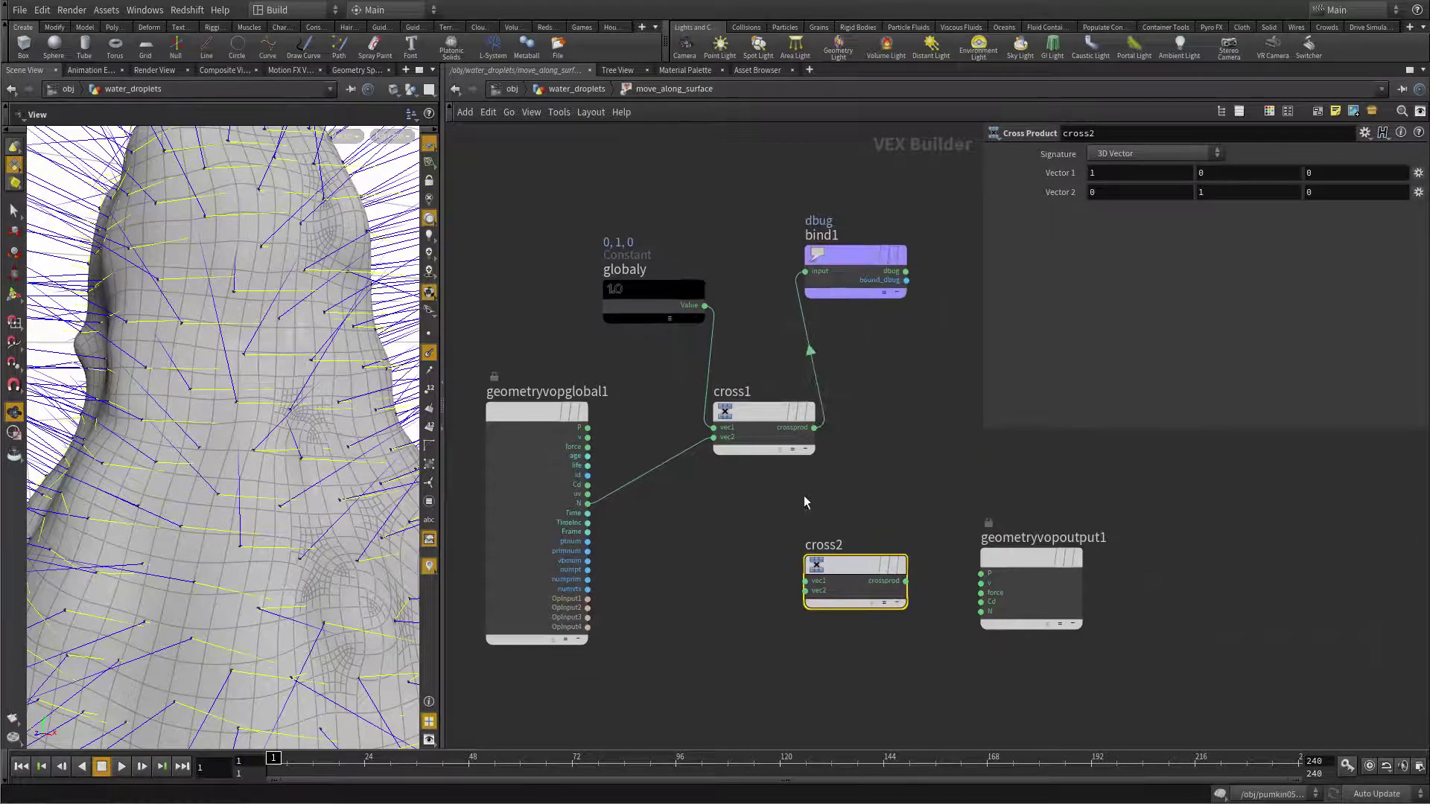
Turn off the viewport visualizers and space cross2 and geometryvopoutput1 out to the right of cross1.
{"action": "left_click", "coordinate": [430, 568]}
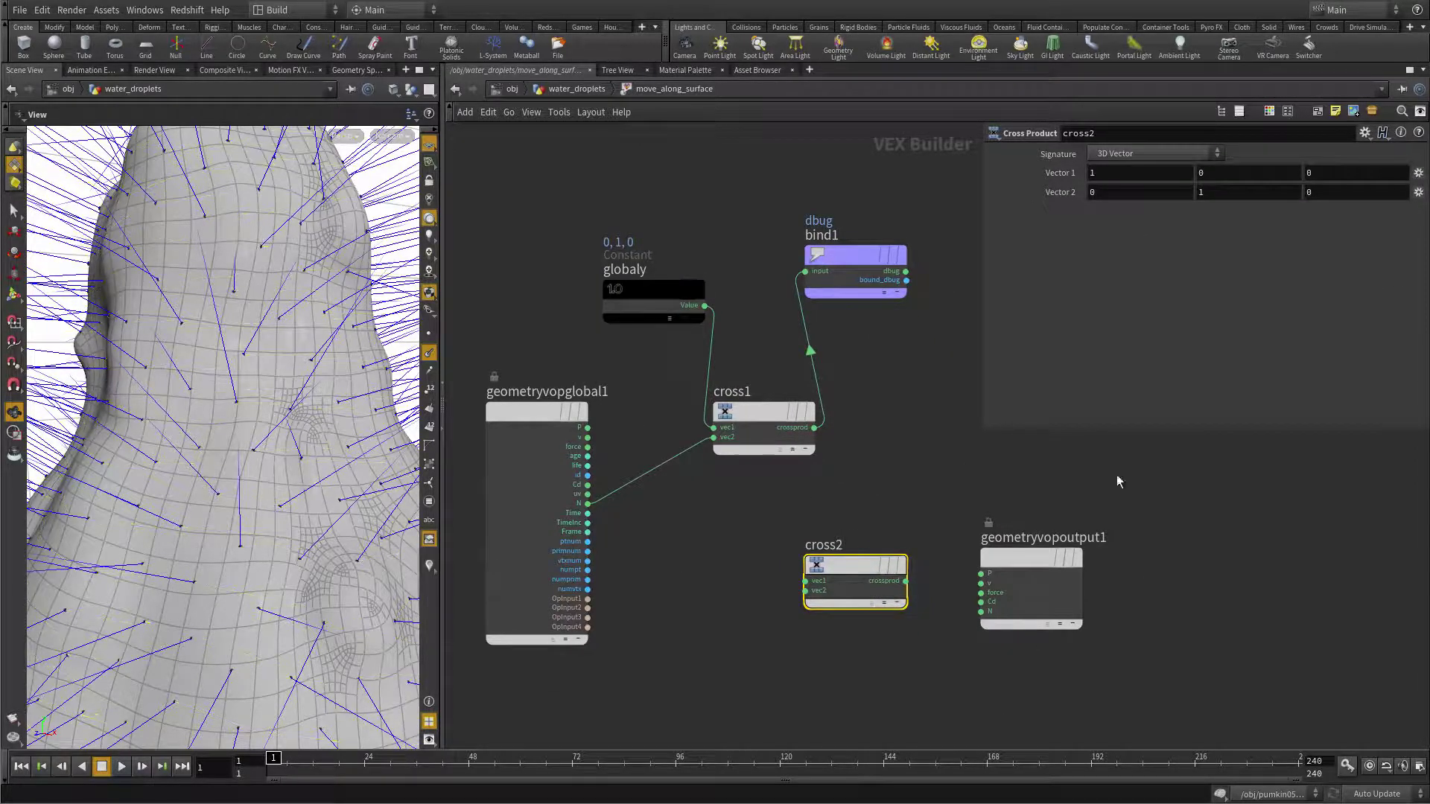
{"action": "middle_click_drag", "start_coordinate": [1145, 494], "coordinate": [1053, 510]}
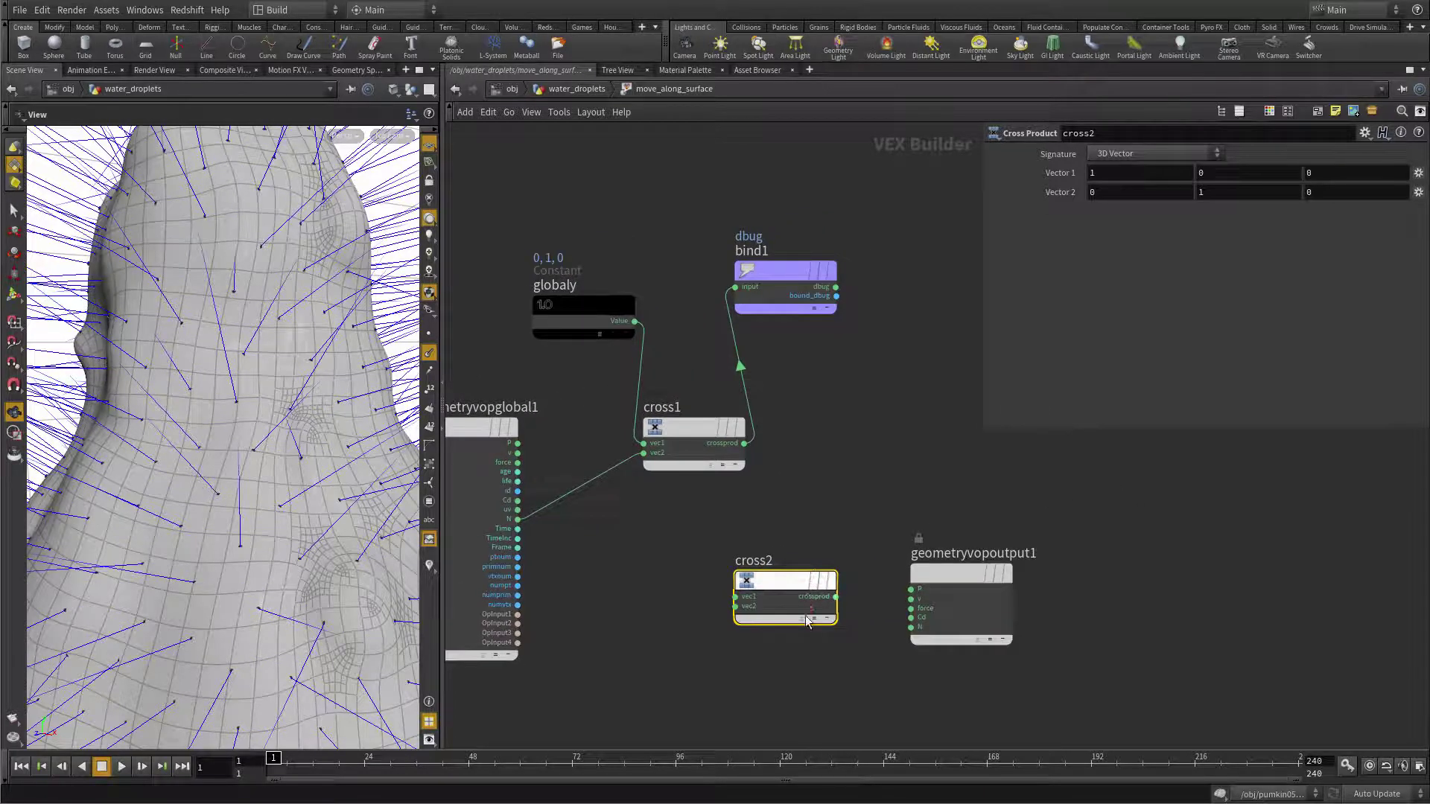
{"action": "left_click_drag", "start_coordinate": [820, 613], "coordinate": [881, 541]}
{"action": "left_click_drag", "start_coordinate": [993, 614], "coordinate": [1022, 634]}
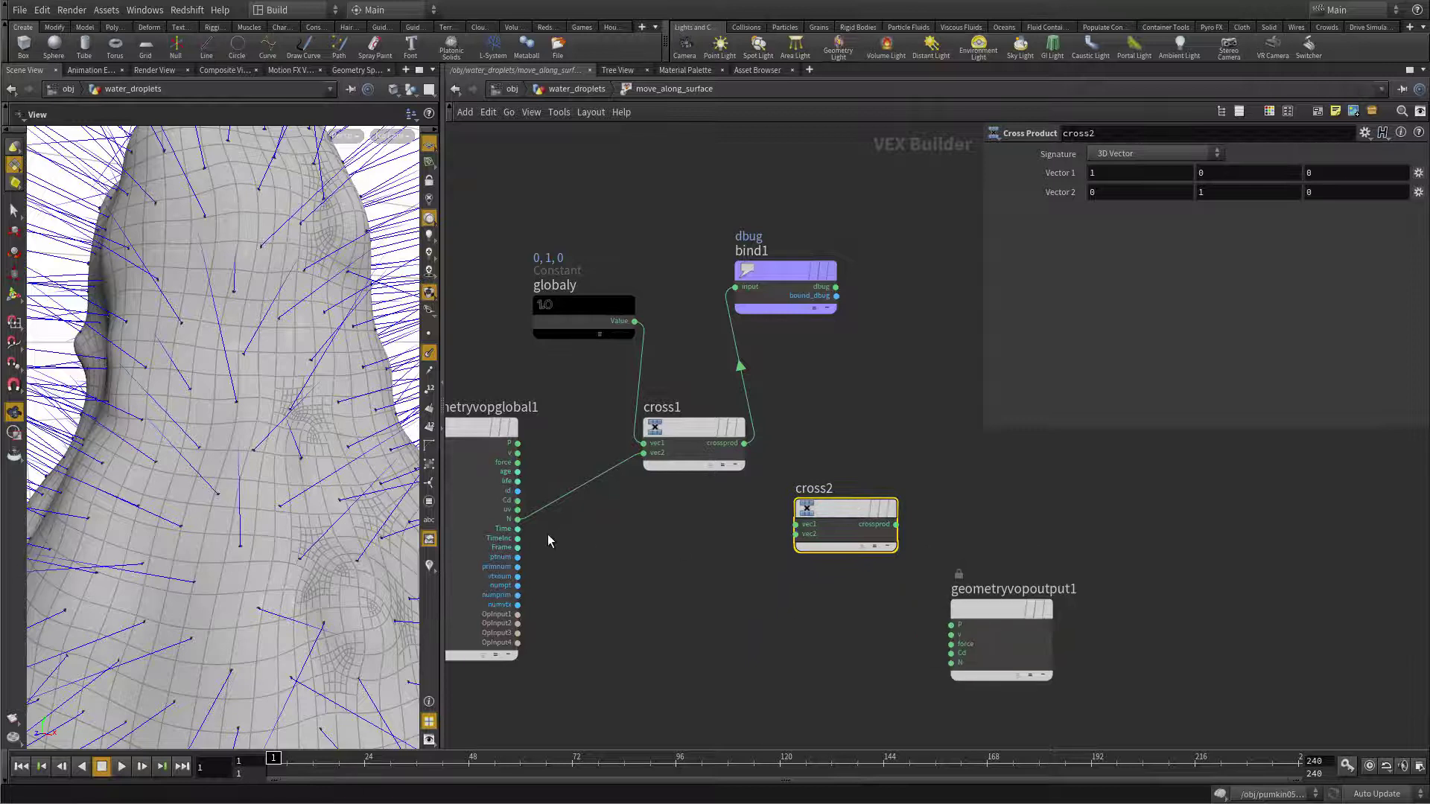
Connect geometryvopglobal1's N output to cross2's vec1 input and cross1's crossprod output to cross2's vec2 input.
{"action": "left_click", "coordinate": [796, 524]}
{"action": "left_click", "coordinate": [744, 443]}
{"action": "left_click", "coordinate": [796, 534]}
{"action": "left_click_drag", "start_coordinate": [841, 509], "coordinate": [848, 498]}
Connect cross2's crossprod output to bind1's input and reposition bind1 above cross2.
{"action": "left_click", "coordinate": [903, 514]}
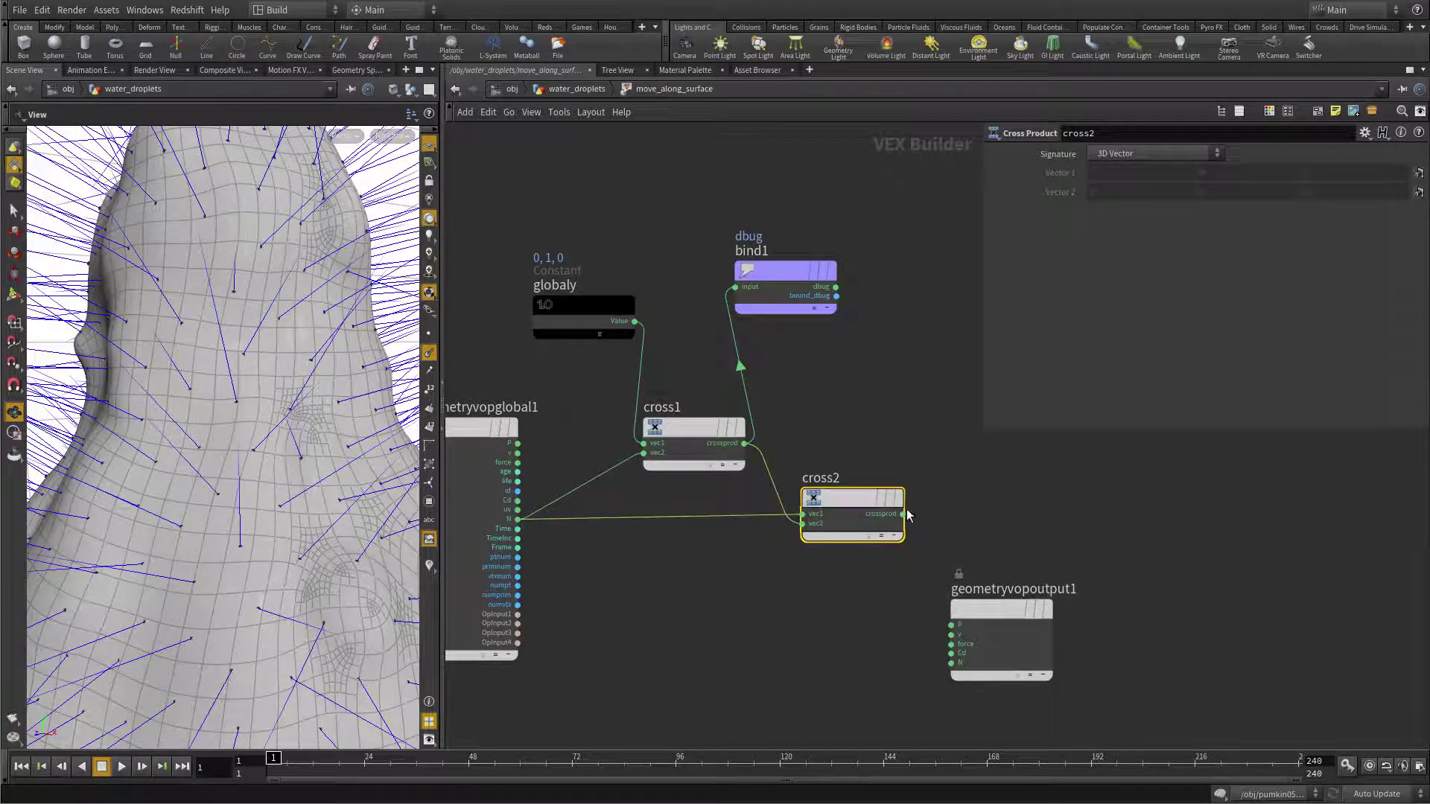
{"action": "left_click", "coordinate": [735, 287]}
{"action": "left_click_drag", "start_coordinate": [786, 271], "coordinate": [890, 321]}
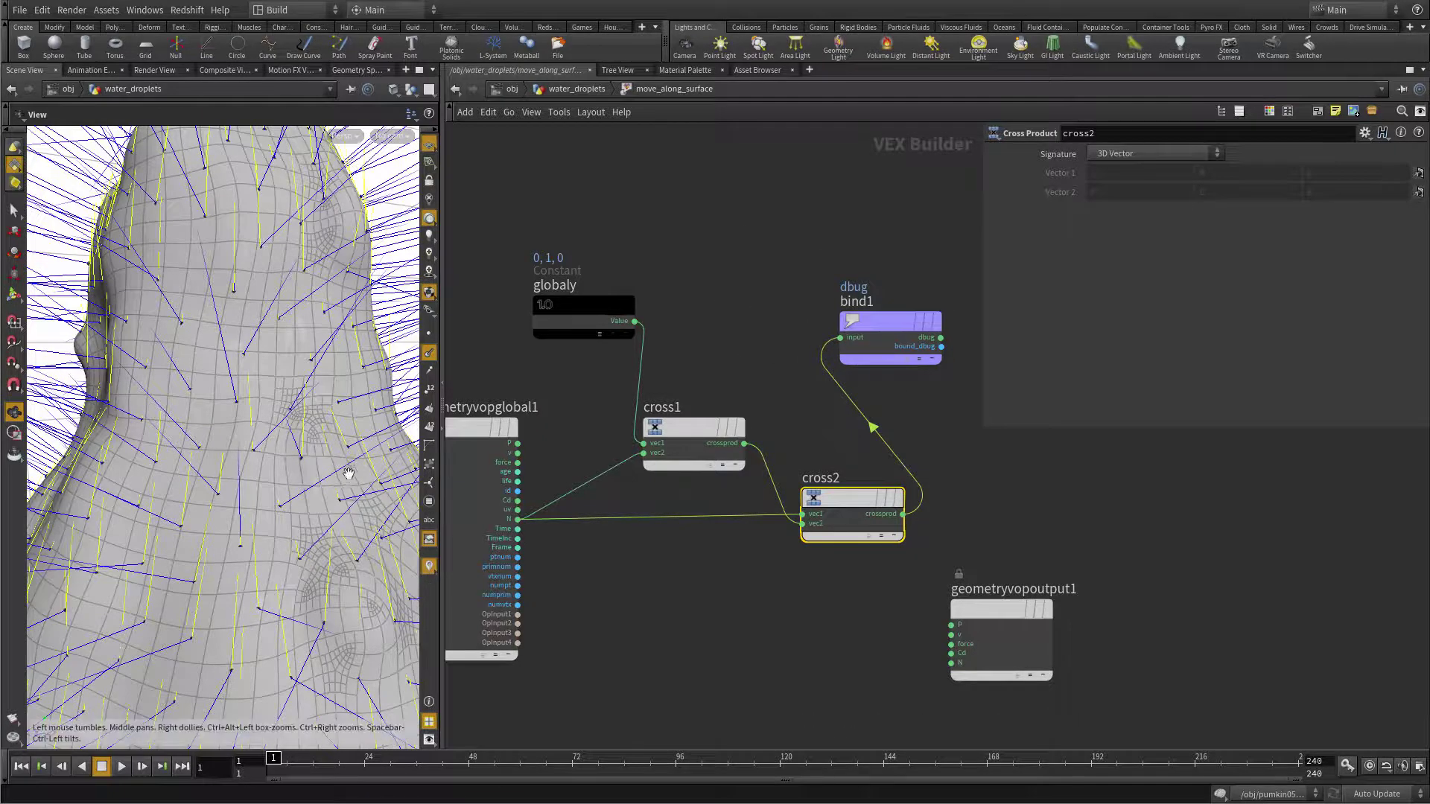
Hide the point normals in the viewport so the dbug vectors can be inspected over the whole pumpkin.
{"action": "key", "text": "h"}
{"action": "left_click", "coordinate": [429, 352]}
{"action": "left_click_drag", "start_coordinate": [224, 447], "coordinate": [296, 564]}
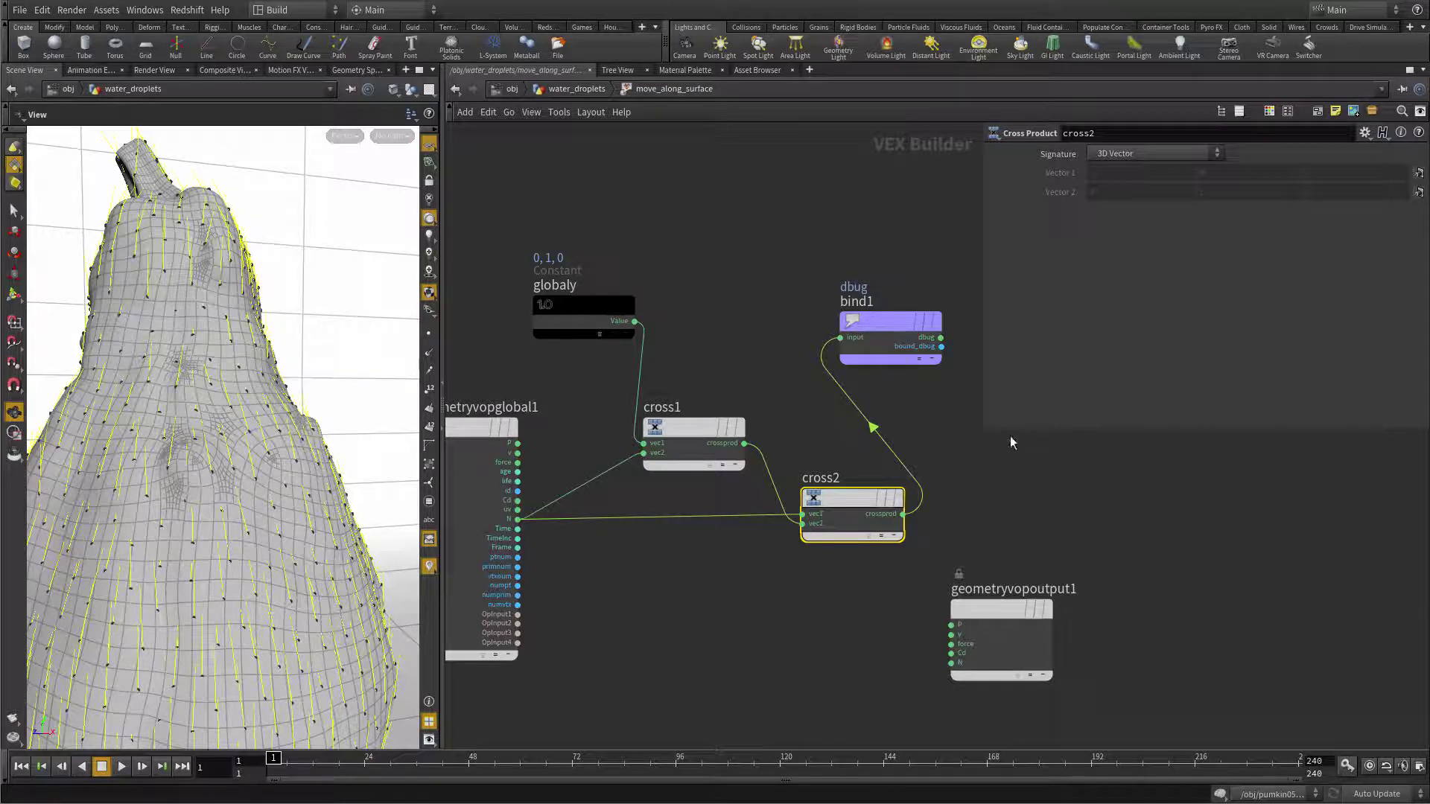
Narrow the parameter pane and add a Displace Along Normal node to the right of the cross products.
{"action": "left_click_drag", "start_coordinate": [984, 429], "coordinate": [1151, 430]}
{"action": "key", "text": "Tab"}
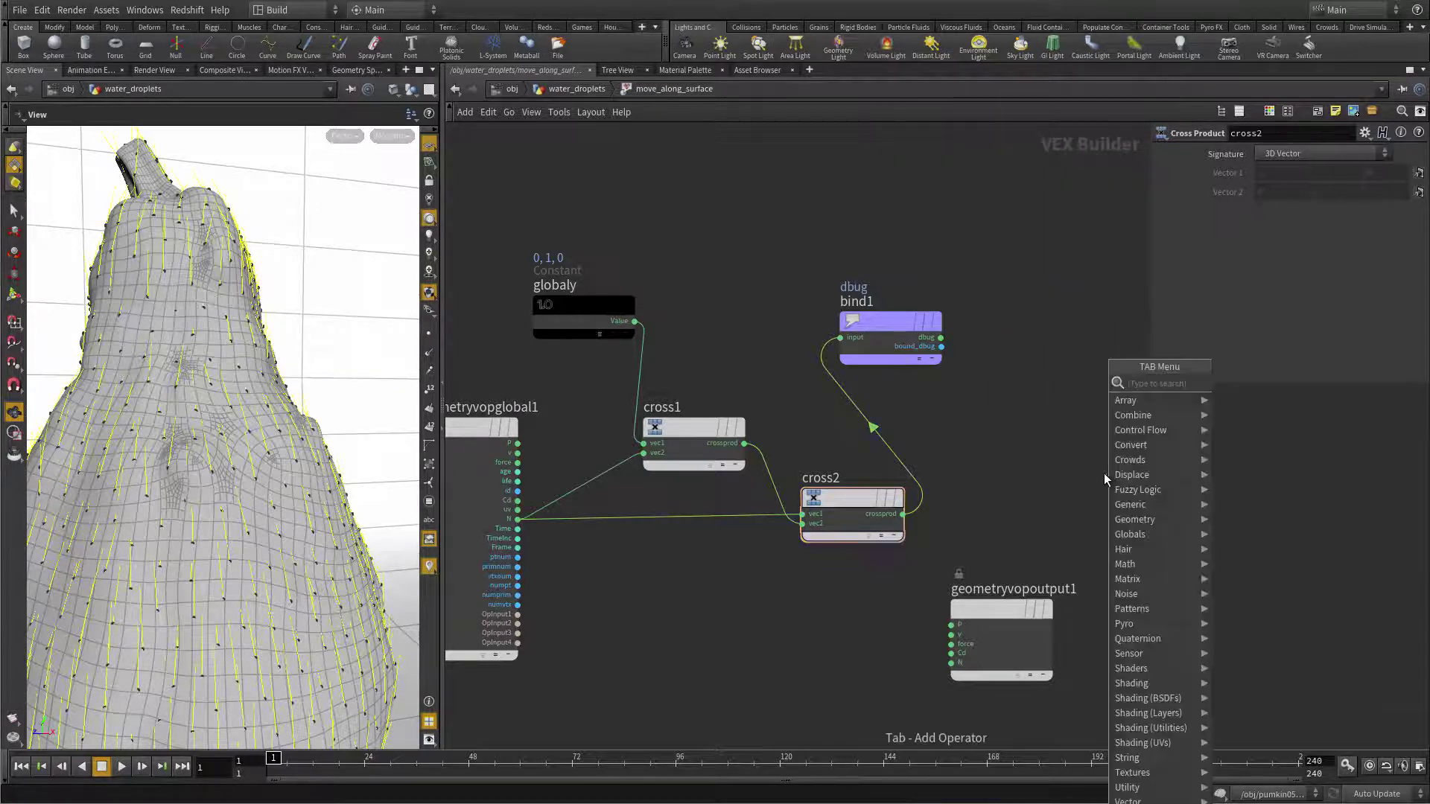
{"action": "type", "text": "di"}
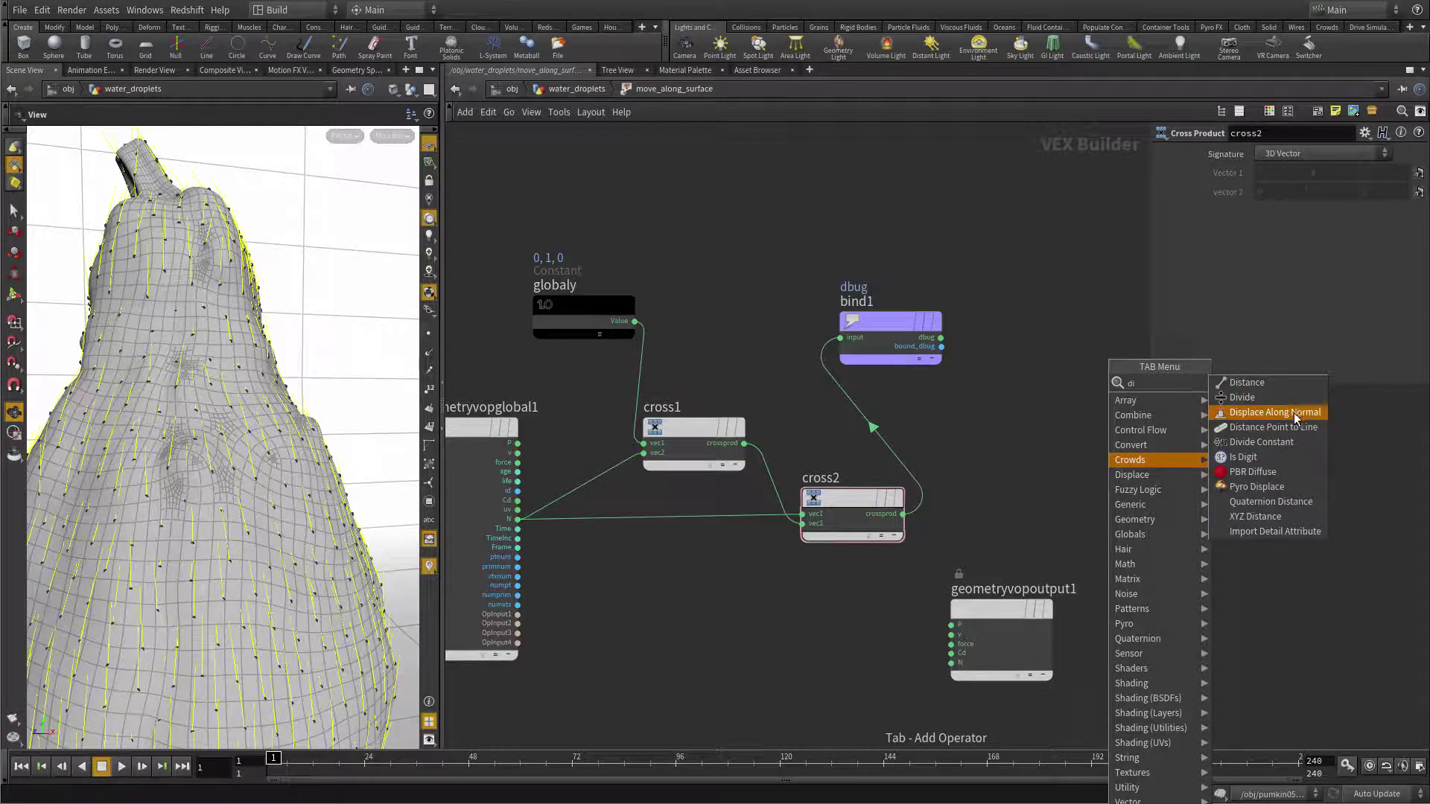
{"action": "left_click", "coordinate": [1065, 504]}
{"action": "left_click_drag", "start_coordinate": [1097, 474], "coordinate": [1048, 401]}
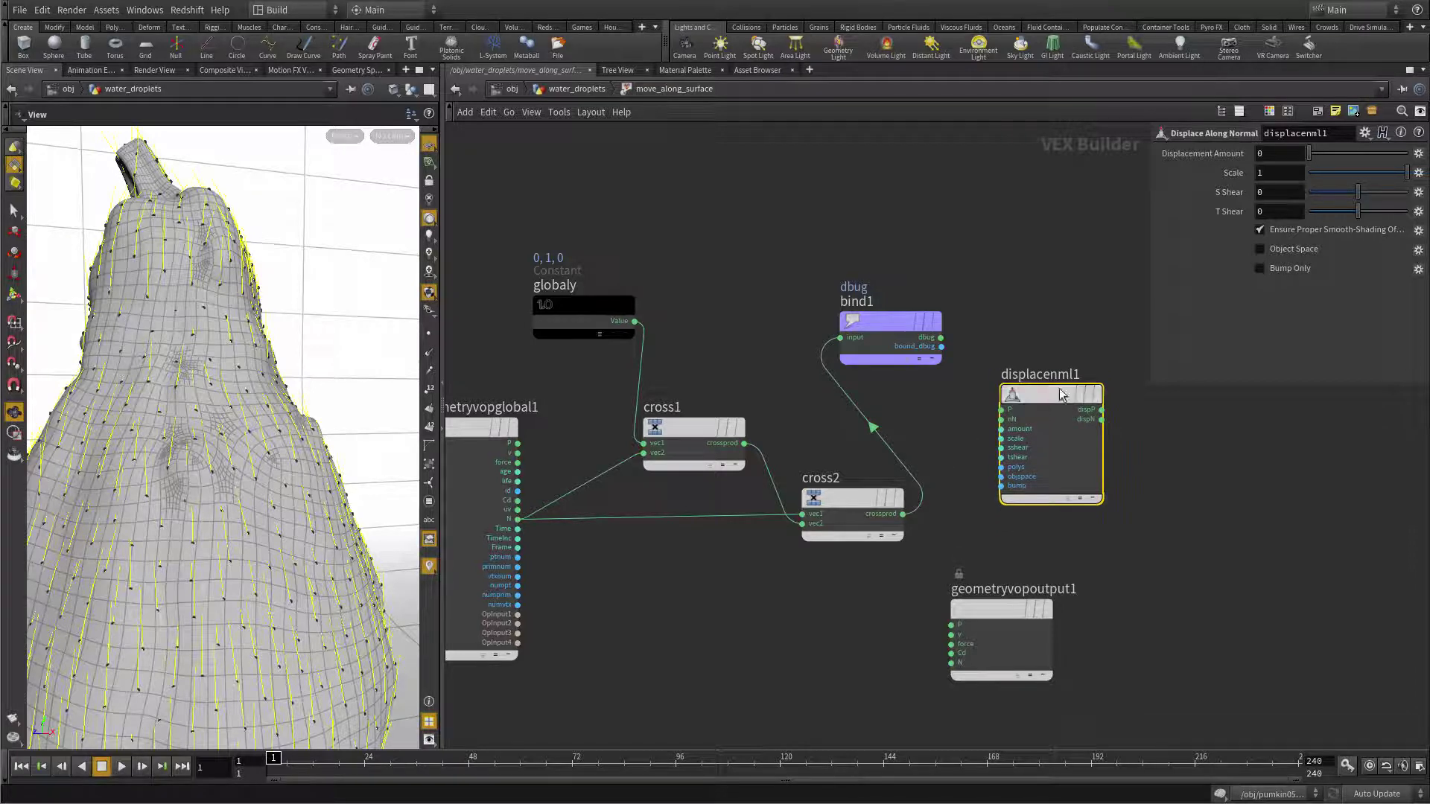
Connect cross2's crossprod output to the Displace Along Normal node's nN input and geometryvopglobal1's P output to its P input.
{"action": "left_click", "coordinate": [903, 514]}
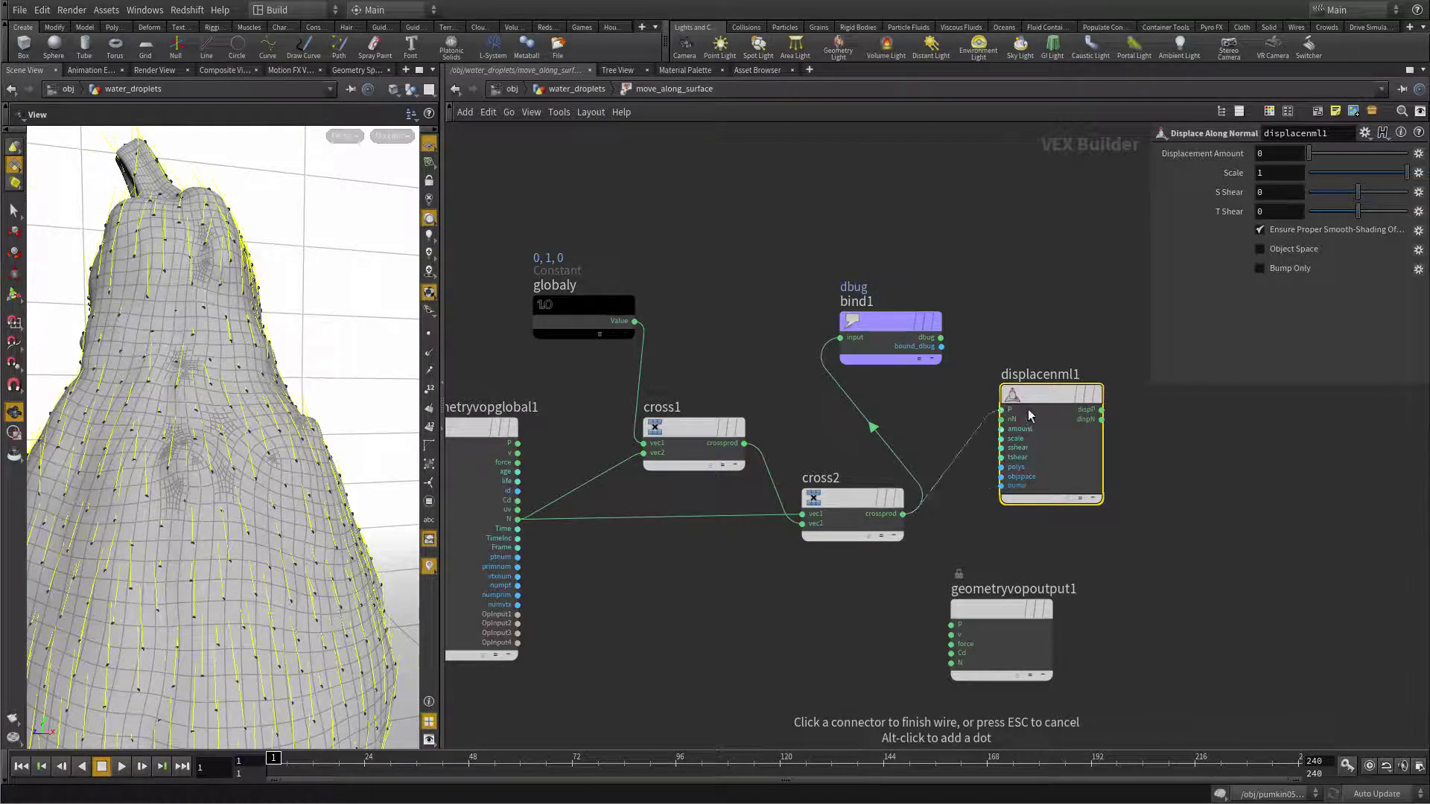
{"action": "left_click", "coordinate": [1002, 421]}
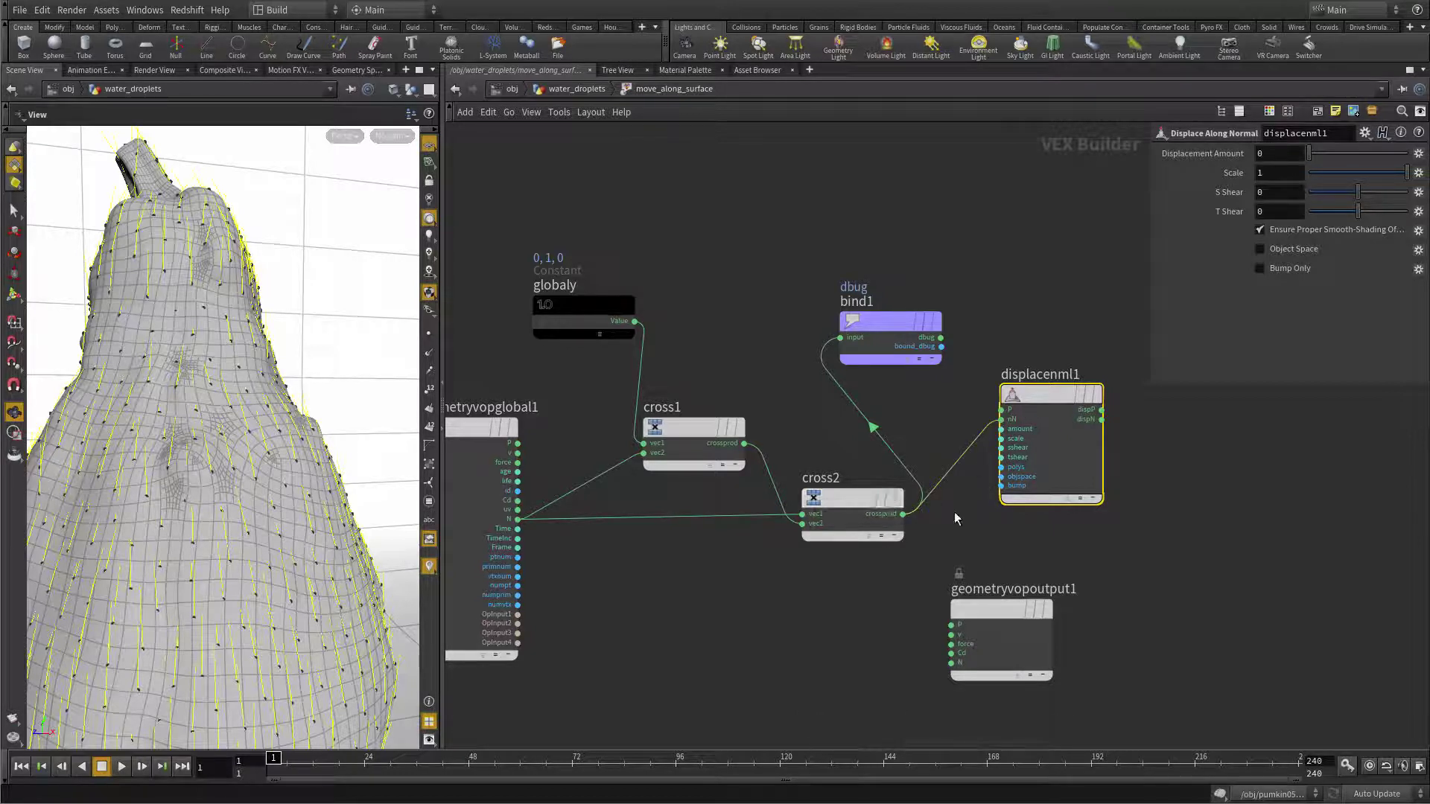
{"action": "left_click", "coordinate": [517, 443]}
{"action": "left_click", "coordinate": [1001, 410]}
Move geometryvopoutput1 beside the Displace Along Normal node and connect the node's dispP output to it.
{"action": "scroll", "coordinate": [1065, 499], "scroll_direction": "down", "scroll_amount": 3}
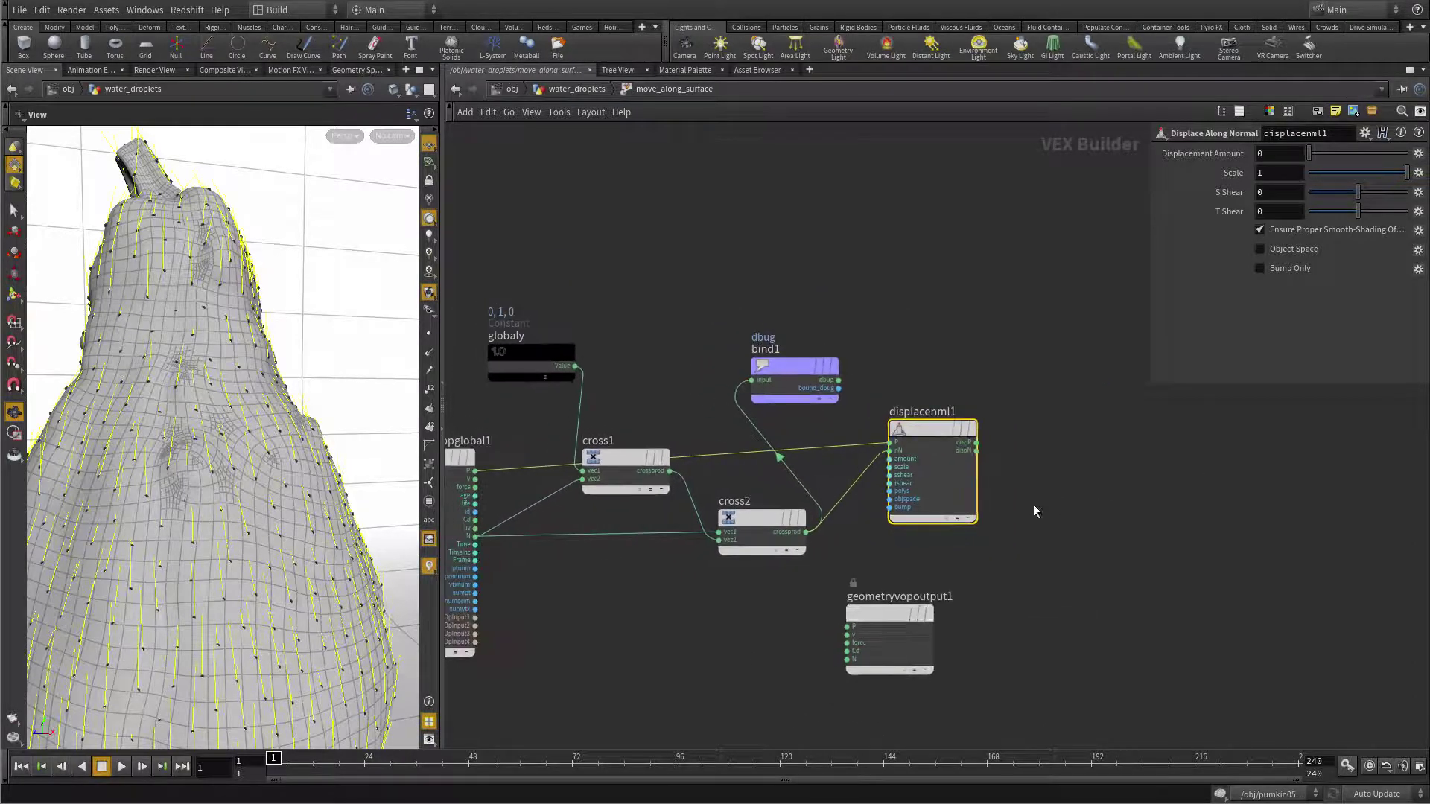
{"action": "left_click_drag", "start_coordinate": [894, 618], "coordinate": [1082, 450]}
{"action": "left_click", "coordinate": [976, 443]}
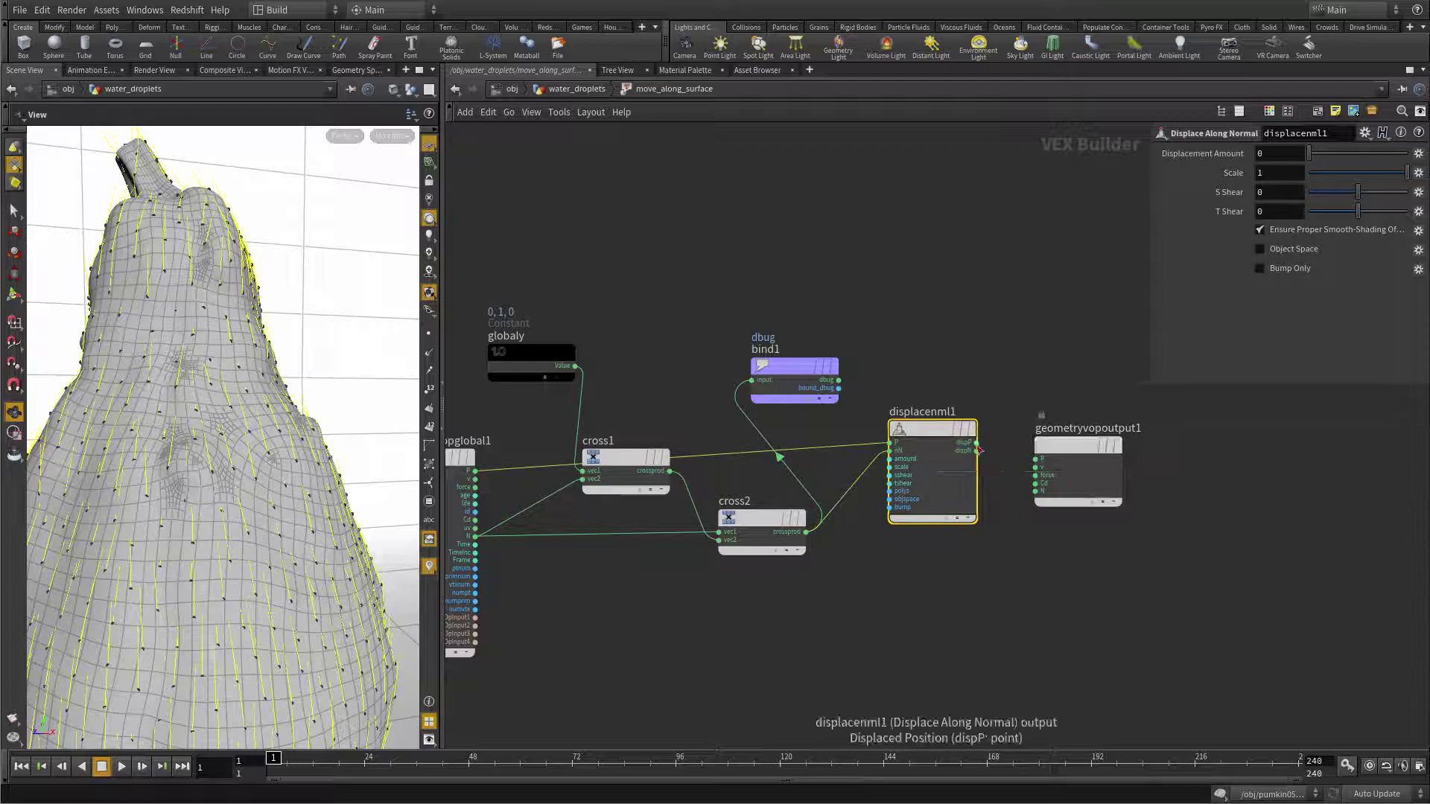
{"action": "left_click", "coordinate": [1037, 467]}
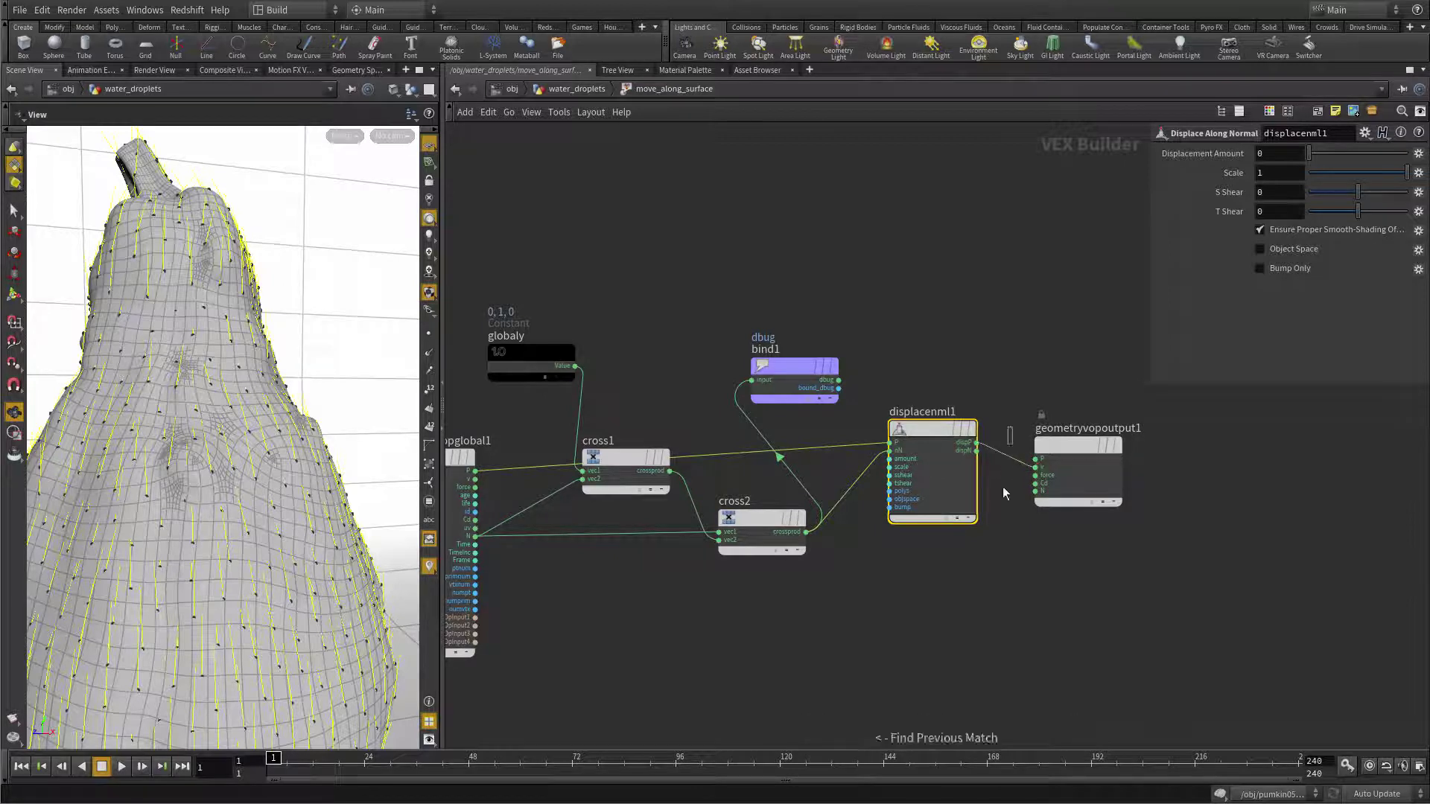
Remove the wire into geometryvopoutput1 and connect the Displace Along Normal node's dispP output to its P input.
{"action": "left_click", "coordinate": [1028, 464]}
{"action": "key", "text": "Delete"}
{"action": "left_click", "coordinate": [976, 442]}
{"action": "left_click", "coordinate": [1035, 458]}
Set the Displace Along Normal node's Displacement Amount to 0.01.
{"action": "left_click", "coordinate": [937, 437]}
{"action": "left_click_drag", "start_coordinate": [1309, 152], "coordinate": [1299, 159]}
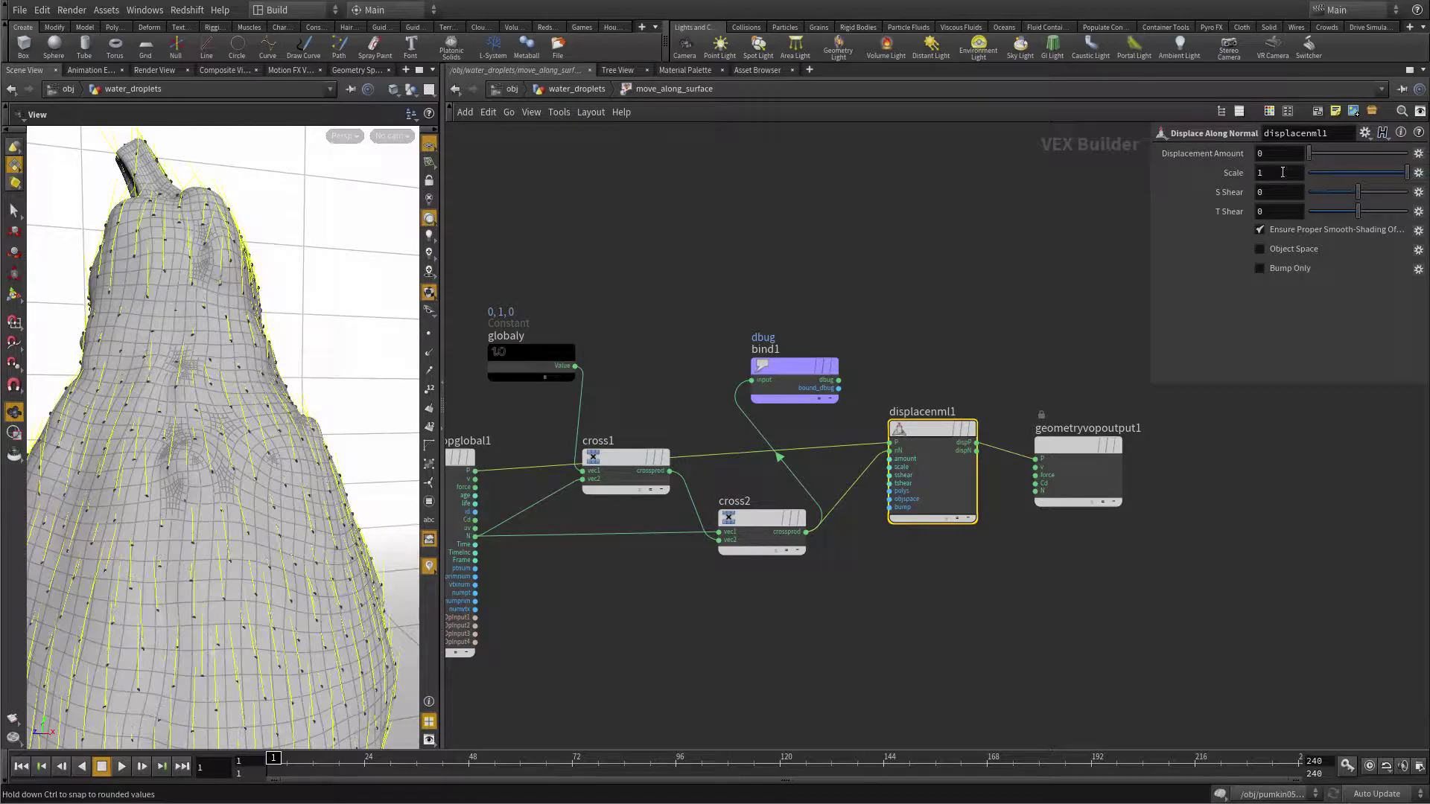
{"action": "left_click", "coordinate": [1302, 155]}
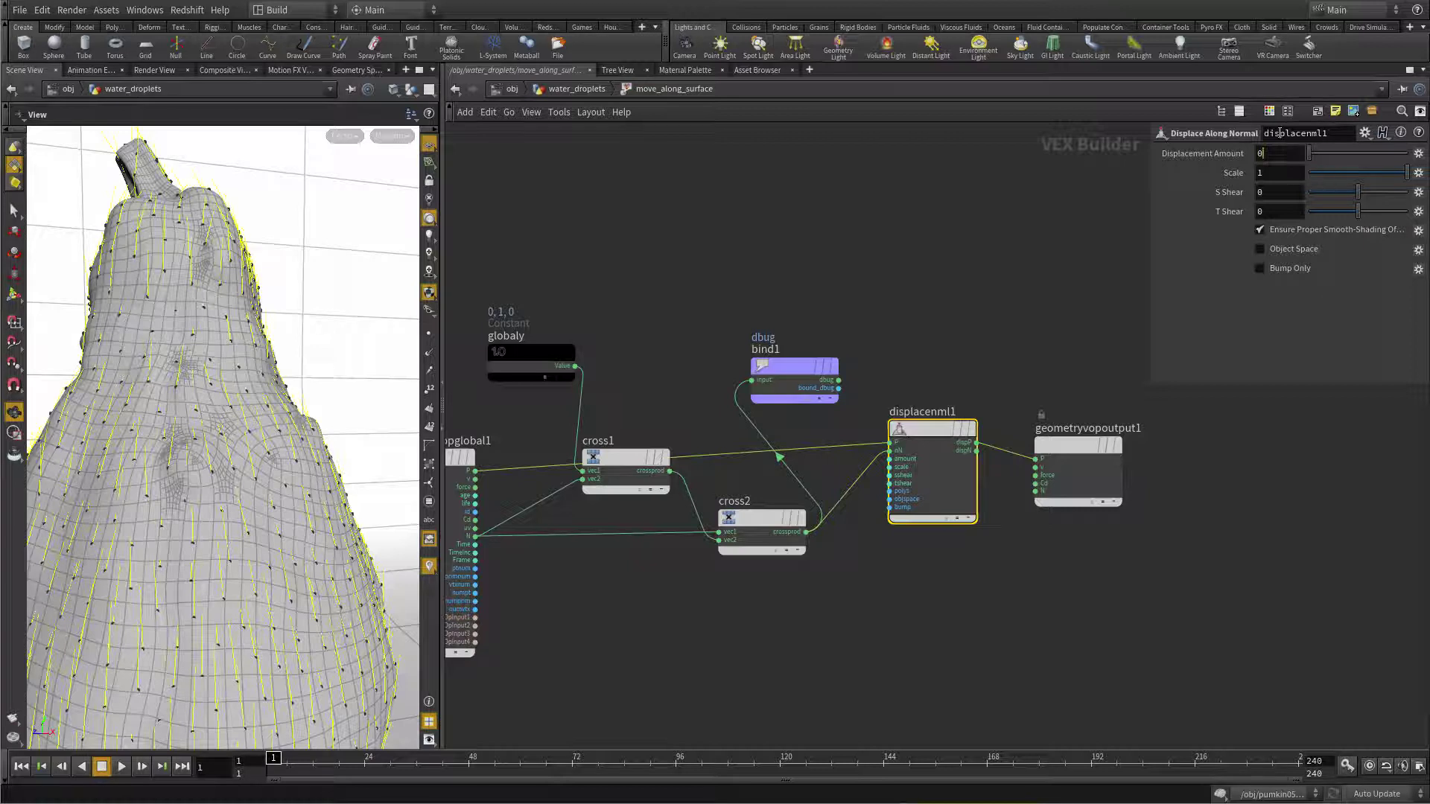
{"action": "type", "text": "0.01"}
{"action": "key", "text": "Return"}
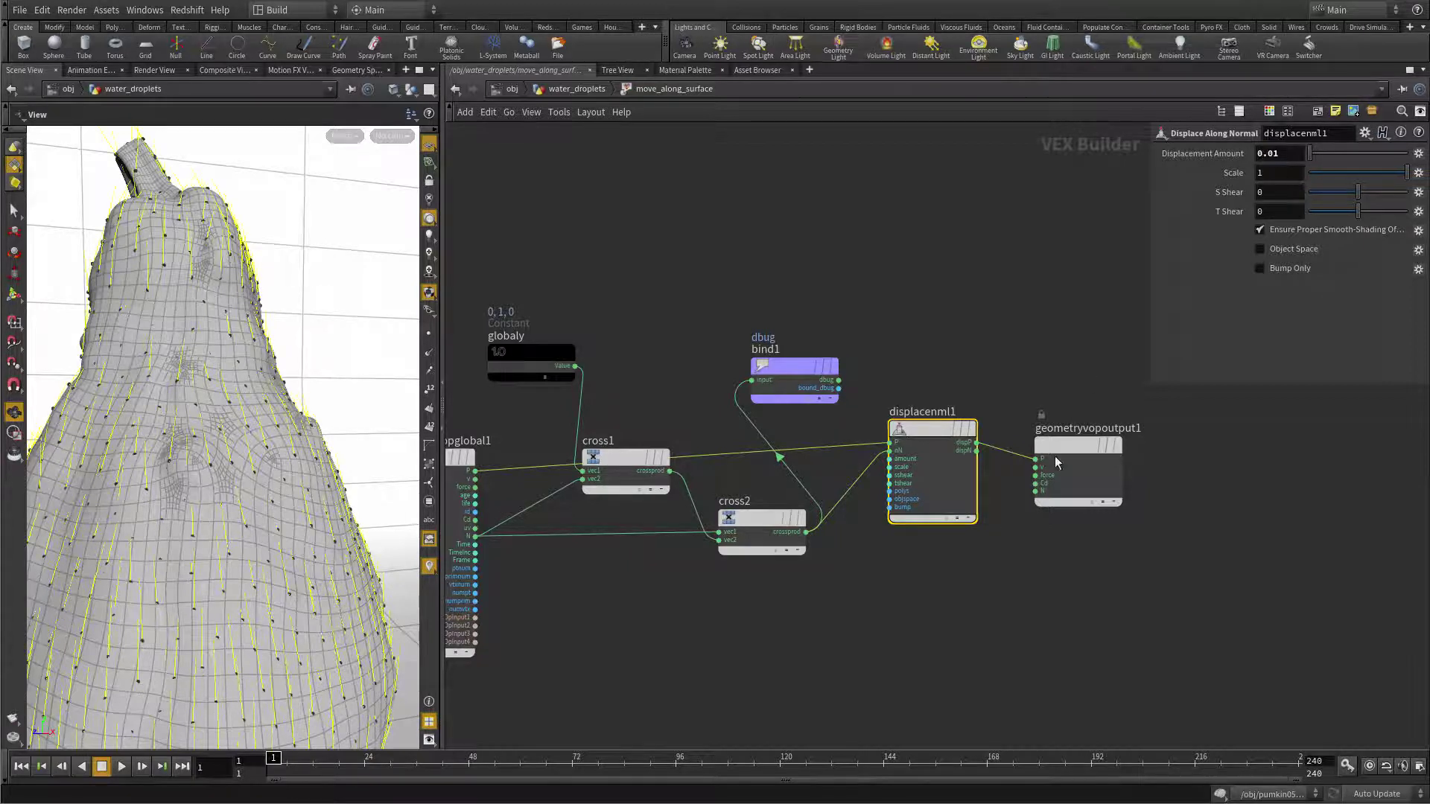
Return to the water_droplets network and place a Merge node below move_along_surface.
{"action": "left_click", "coordinate": [990, 639]}
{"action": "key", "text": "u"}
{"action": "left_click", "coordinate": [806, 452]}
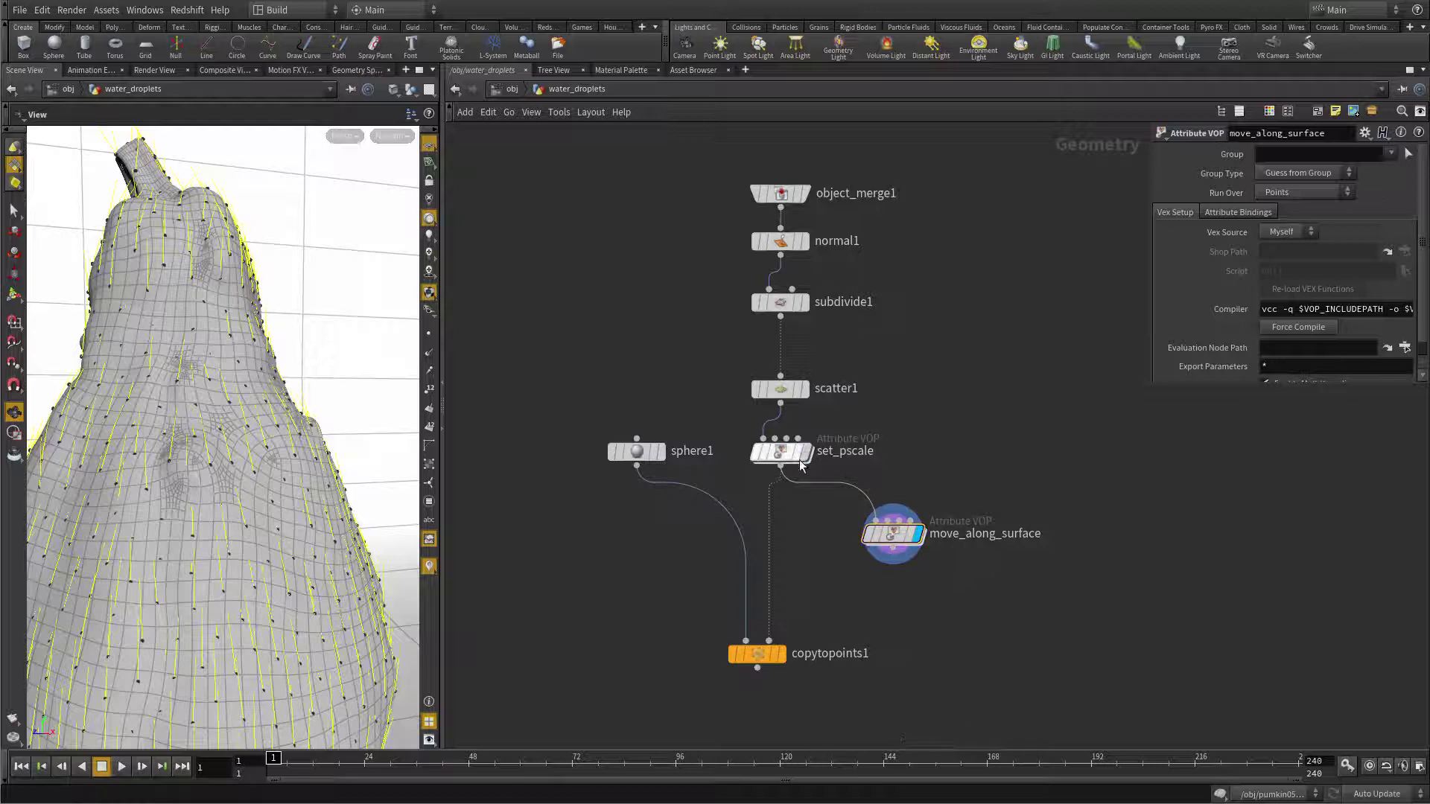
{"action": "left_click", "coordinate": [922, 535]}
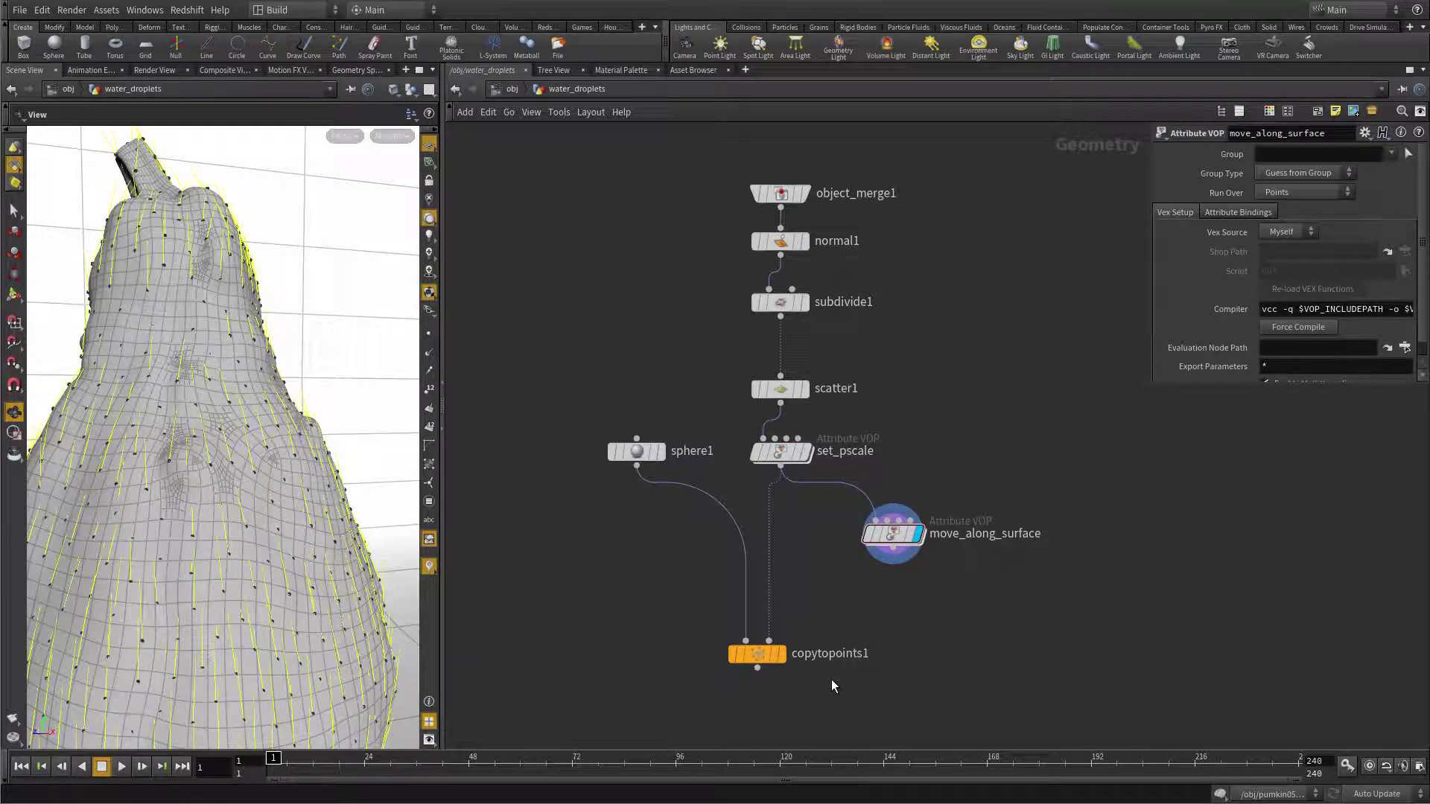
{"action": "key", "text": "Tab"}
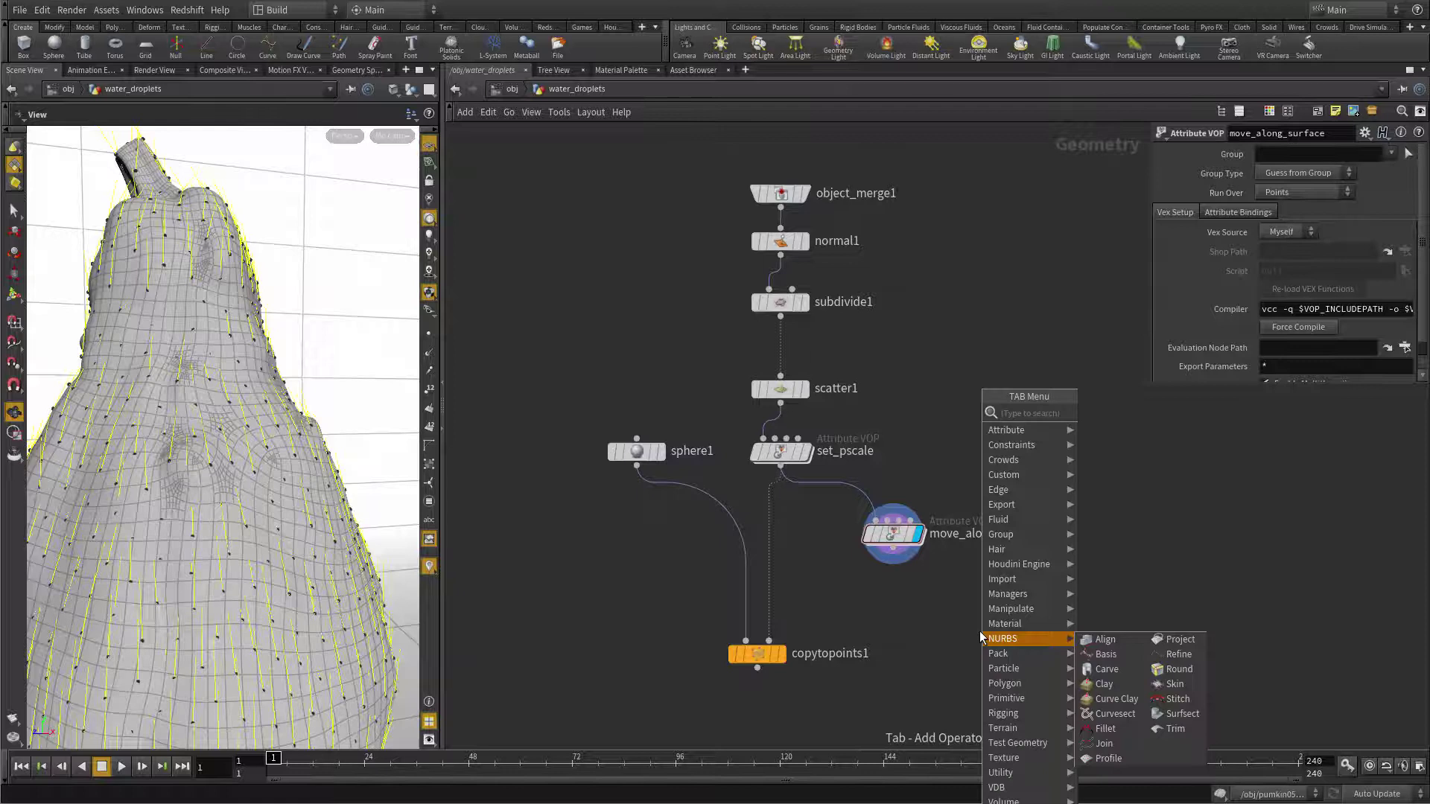
{"action": "type", "text": "merge"}
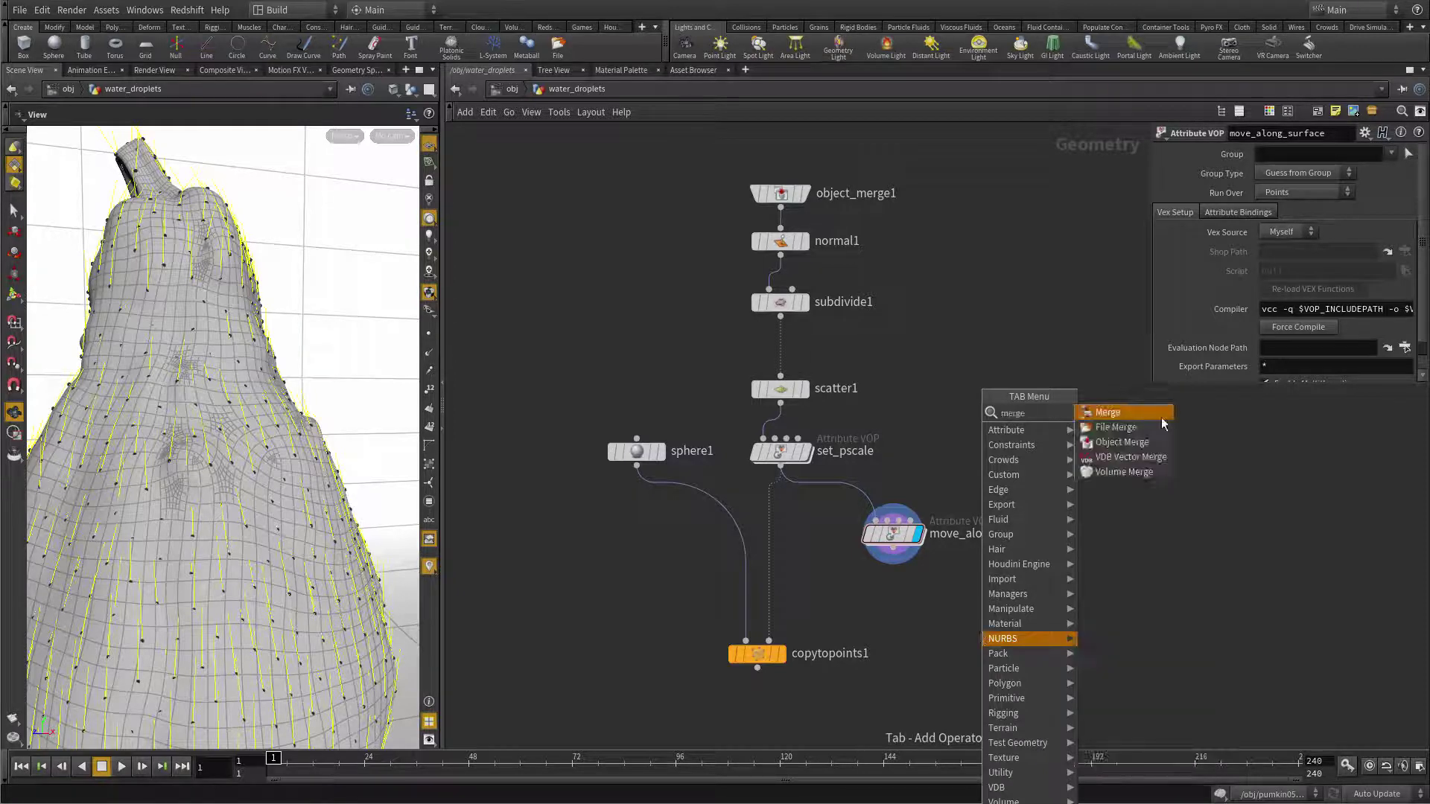
{"action": "left_click", "coordinate": [1127, 416]}
{"action": "left_click", "coordinate": [908, 617]}
Connect the outputs of set_pscale and move_along_surface to the Merge node and display its result.
{"action": "left_click", "coordinate": [903, 596]}
{"action": "left_click", "coordinate": [779, 466]}
{"action": "left_click", "coordinate": [903, 596]}
{"action": "left_click", "coordinate": [893, 562]}
{"action": "left_click", "coordinate": [930, 614]}
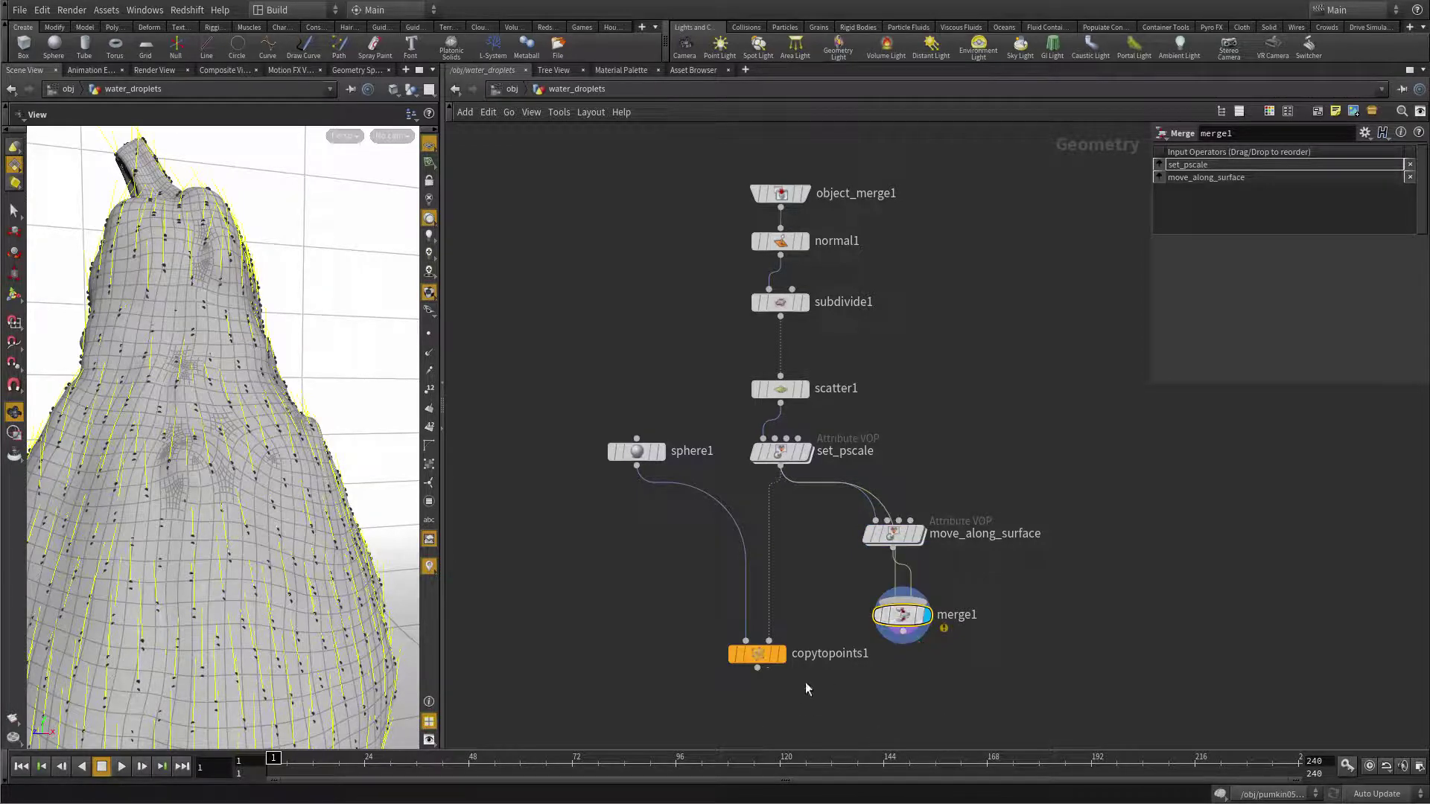
Connect the Merge node's output to copytopoints1's second input and display copytopoints1.
{"action": "left_click", "coordinate": [903, 639]}
{"action": "left_click", "coordinate": [769, 640]}
{"action": "left_click", "coordinate": [781, 653]}
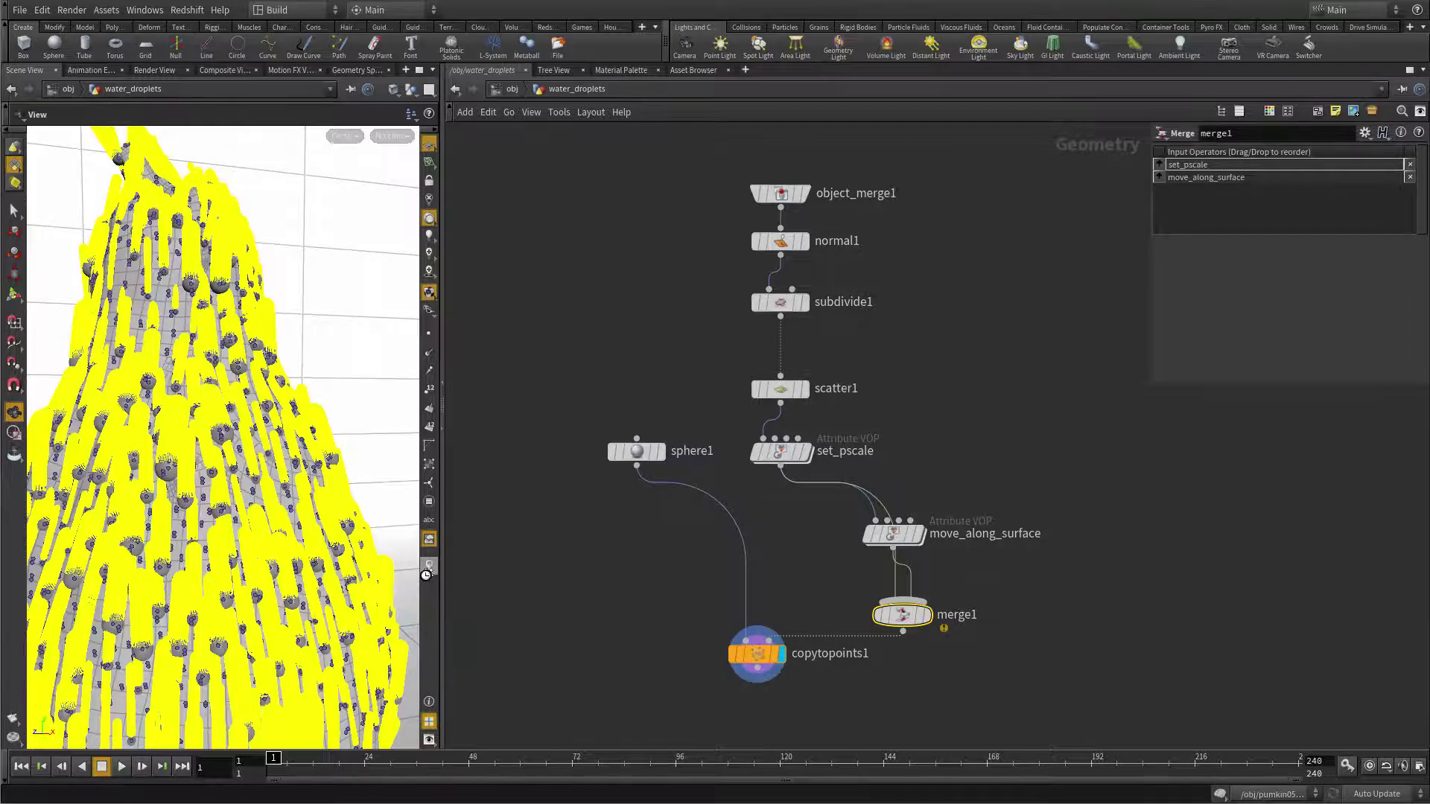
Hide the yellow dbug vectors and the blue markers on the copied spheres in the viewport.
{"action": "left_click", "coordinate": [429, 568]}
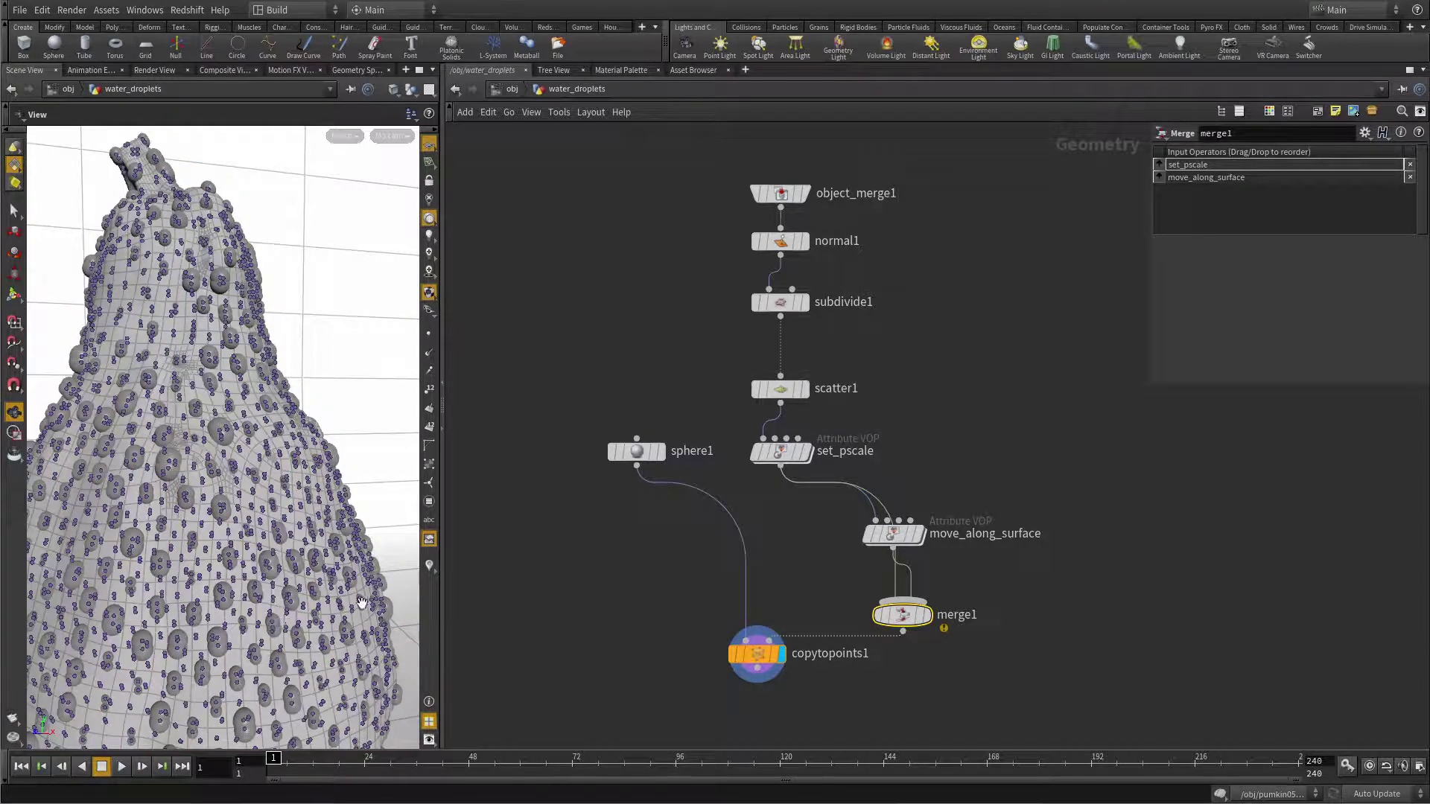
{"action": "key", "text": "d"}
{"action": "left_click_drag", "start_coordinate": [186, 509], "coordinate": [184, 508]}
{"action": "left_click", "coordinate": [540, 289]}
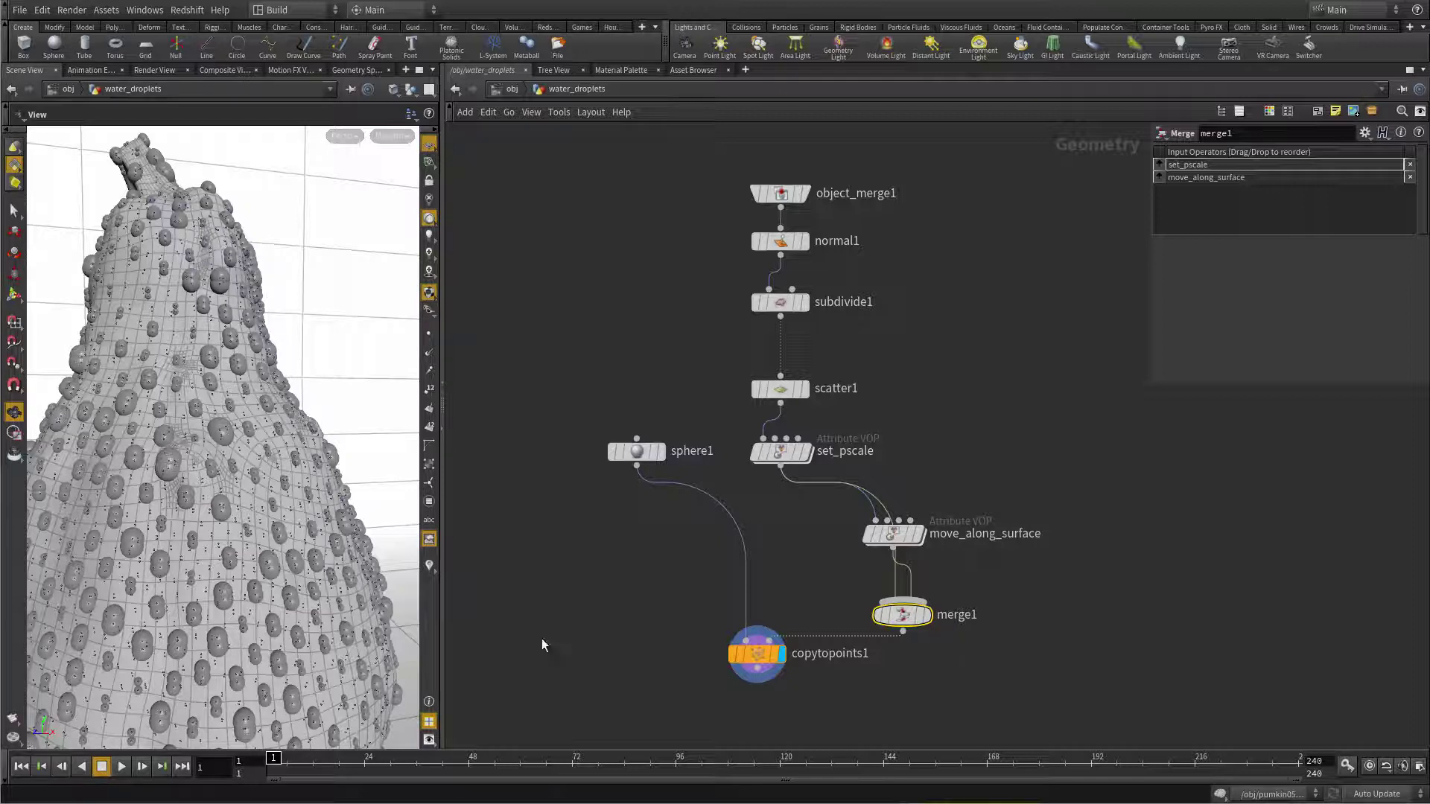
Open the move_along_surface network, switch its wires to the rounded style, and move cross2, cross1 and globaly lower.
{"action": "scroll", "coordinate": [224, 480], "scroll_direction": "up", "scroll_amount": 5}
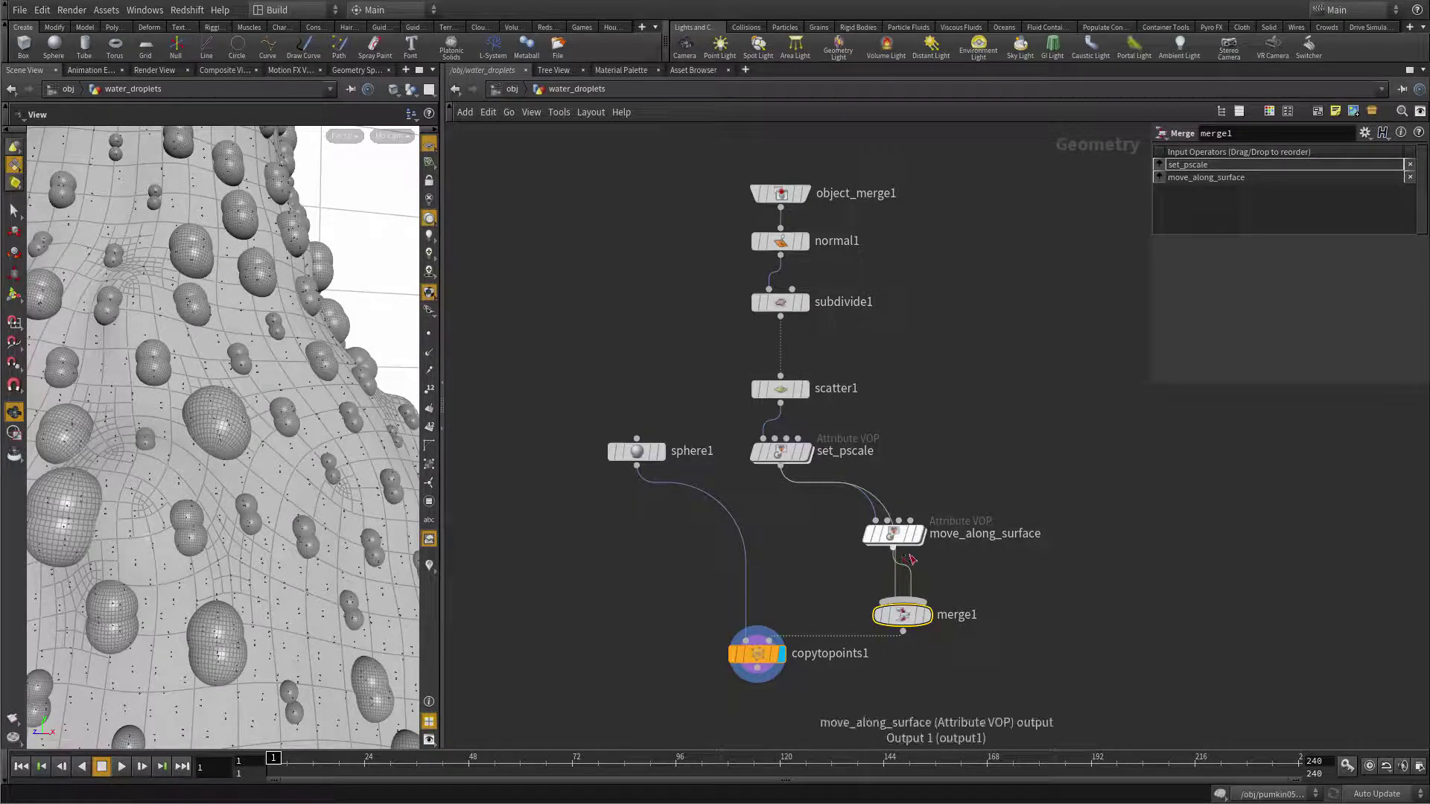
{"action": "double_click", "coordinate": [896, 534]}
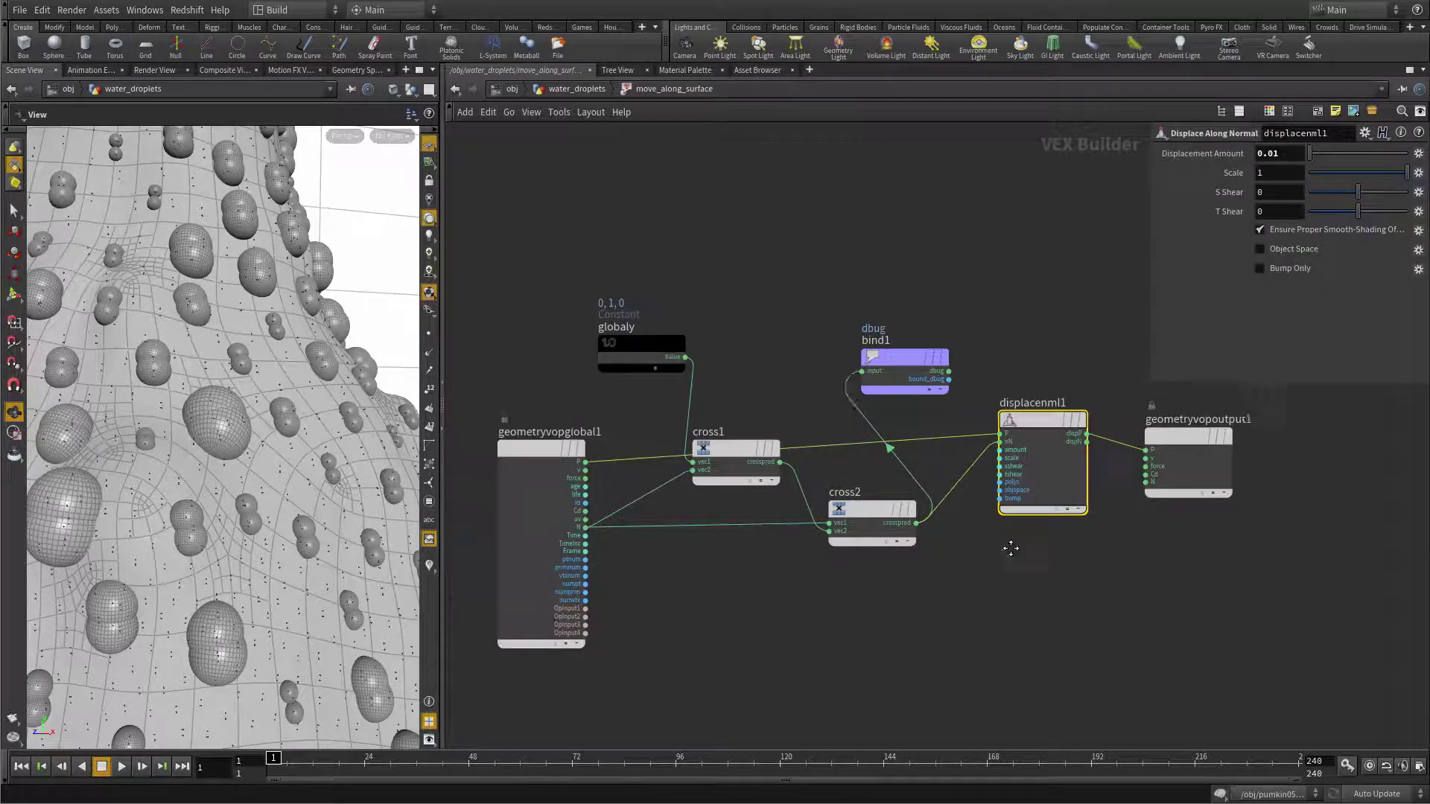
{"action": "key", "text": "shift+s"}
{"action": "left_click_drag", "start_coordinate": [879, 504], "coordinate": [886, 607]}
{"action": "left_click_drag", "start_coordinate": [741, 449], "coordinate": [758, 543]}
{"action": "left_click_drag", "start_coordinate": [645, 328], "coordinate": [663, 484]}
Delete the dbug bind node and move displacenml1 and geometryvopoutput1 farther away from the cross products.
{"action": "left_click_drag", "start_coordinate": [906, 358], "coordinate": [1119, 599]}
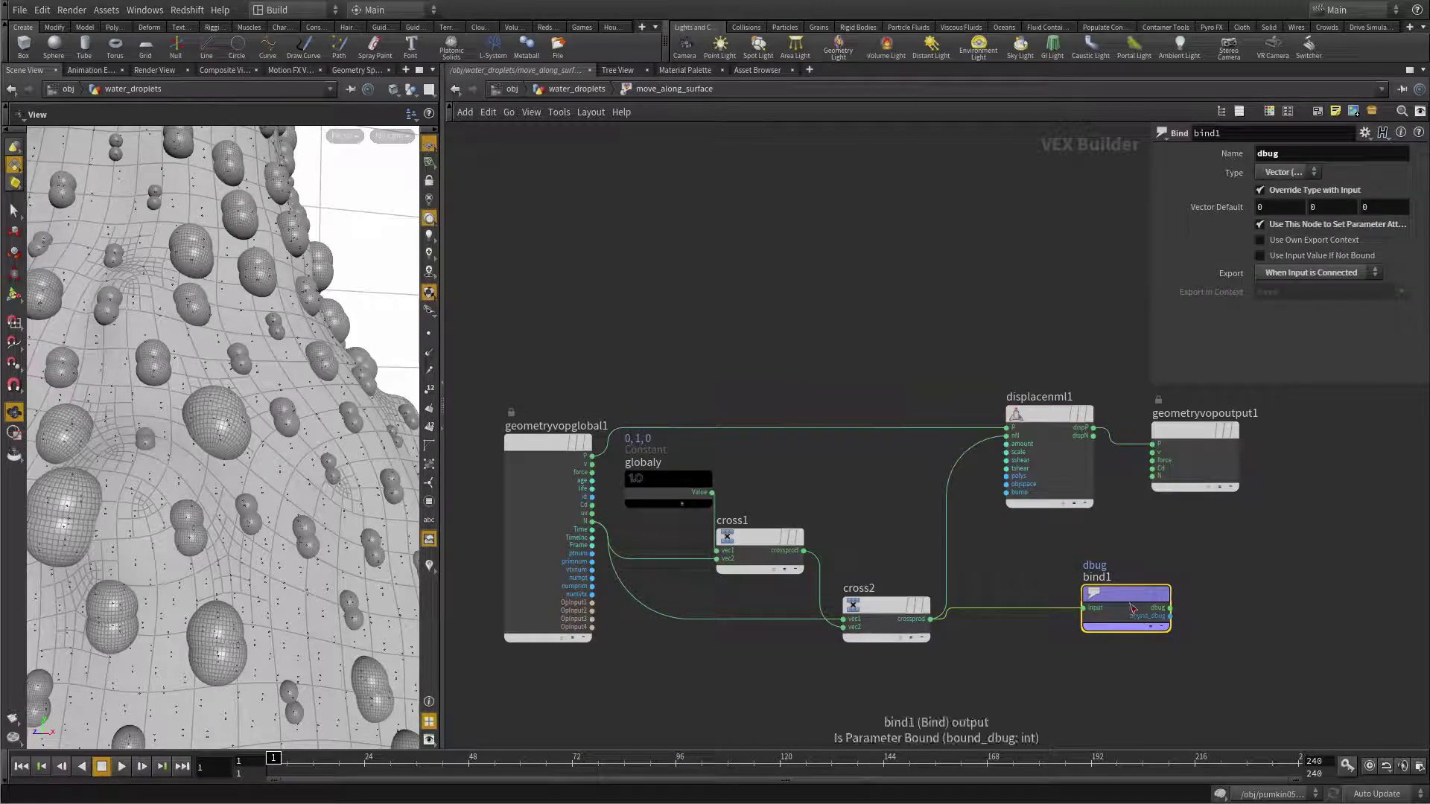
{"action": "key", "text": "Delete"}
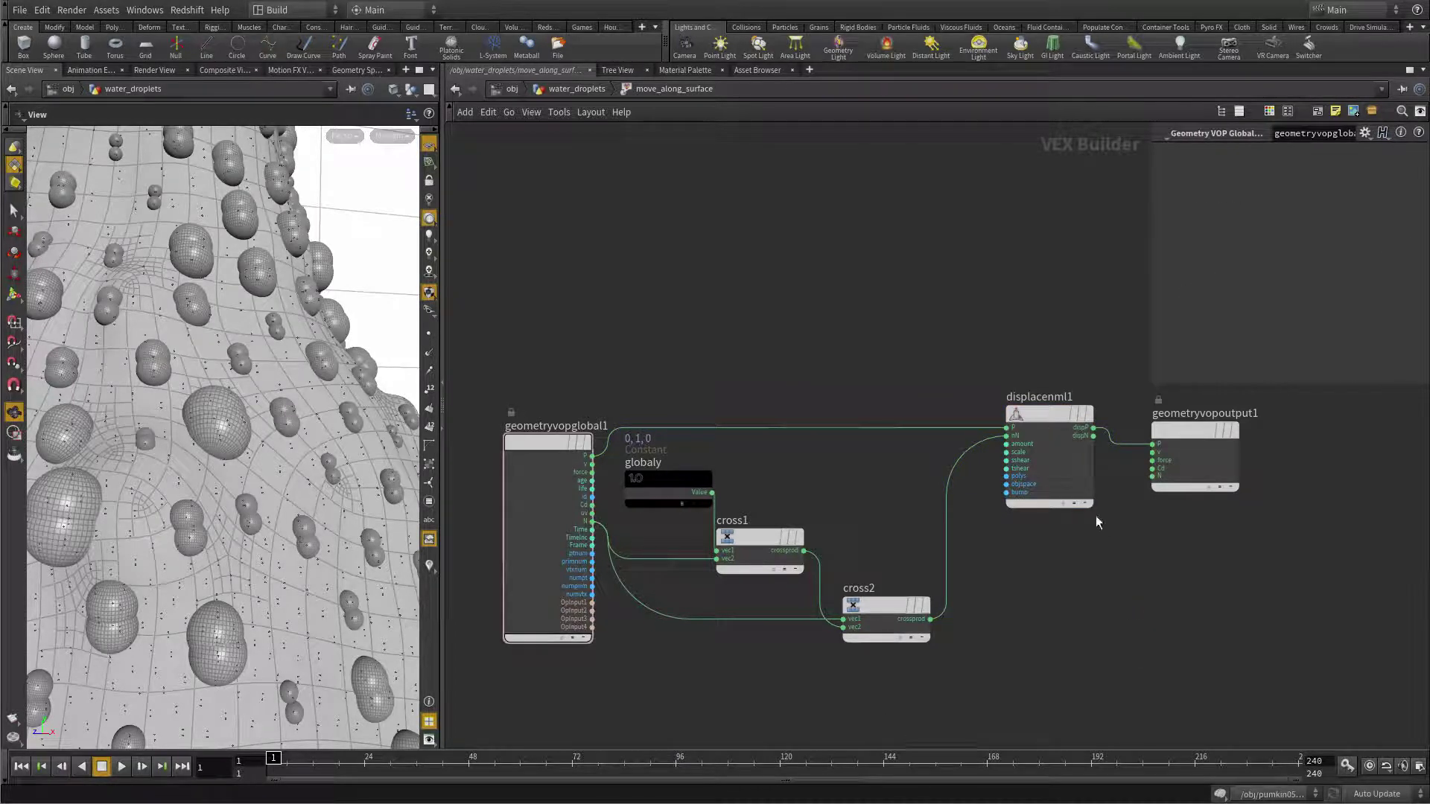
{"action": "left_click_drag", "start_coordinate": [1034, 421], "coordinate": [1074, 485]}
{"action": "left_click_drag", "start_coordinate": [1195, 430], "coordinate": [1297, 497]}
{"action": "left_click_drag", "start_coordinate": [1126, 489], "coordinate": [1170, 506]}
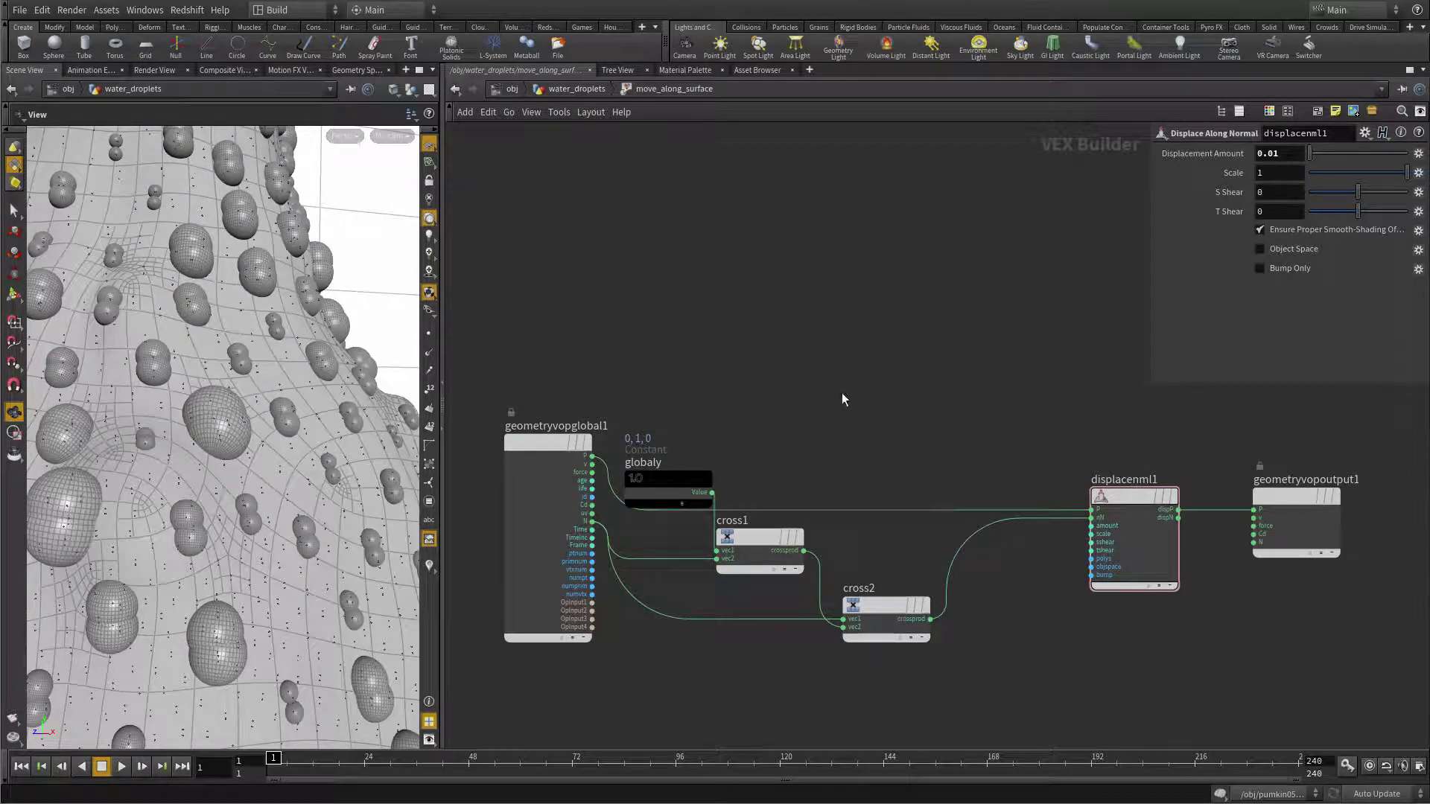
Add a Bind node above the cross products and set its attribute name to pscale.
{"action": "key", "text": "Tab"}
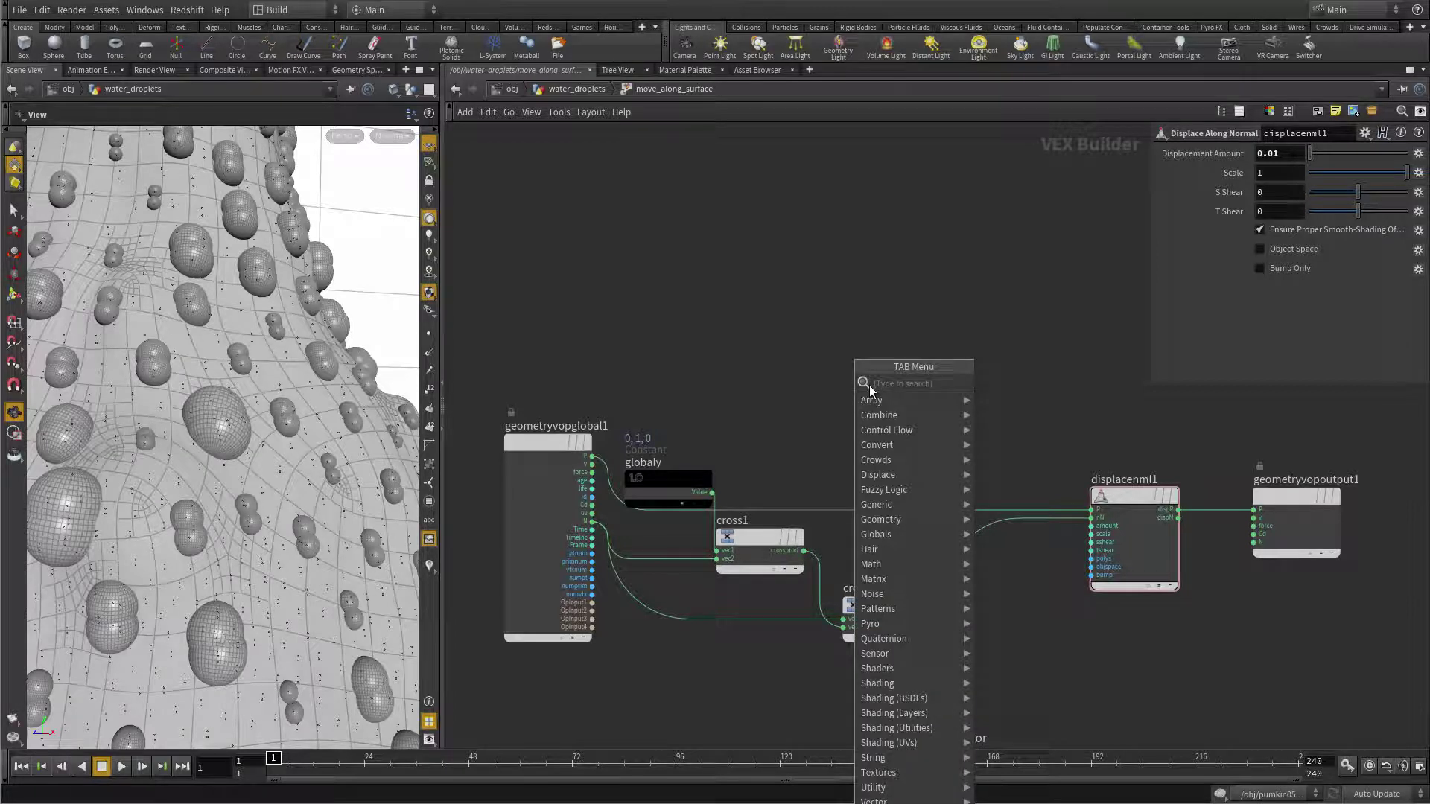
{"action": "type", "text": "norm"}
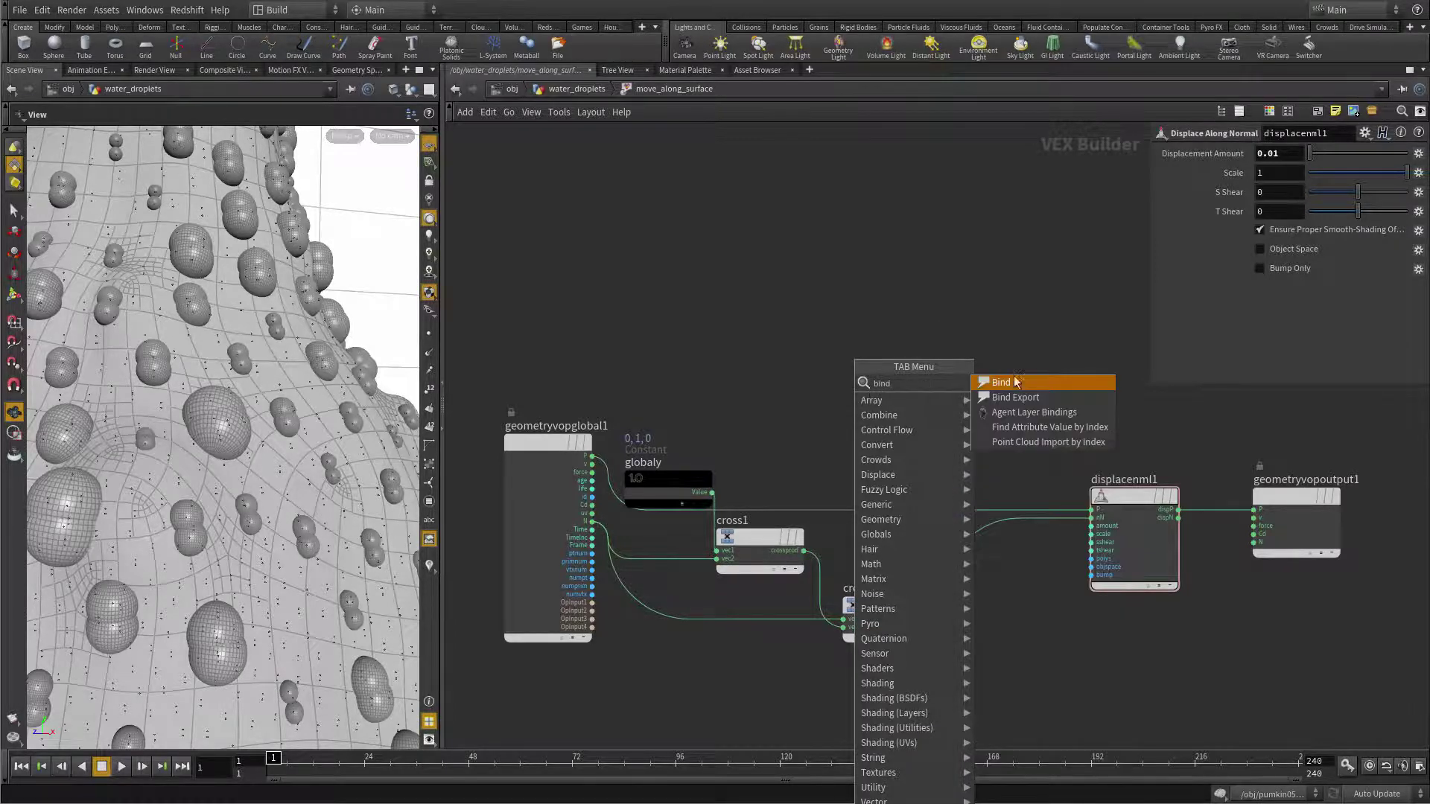
{"action": "key", "text": "Return"}
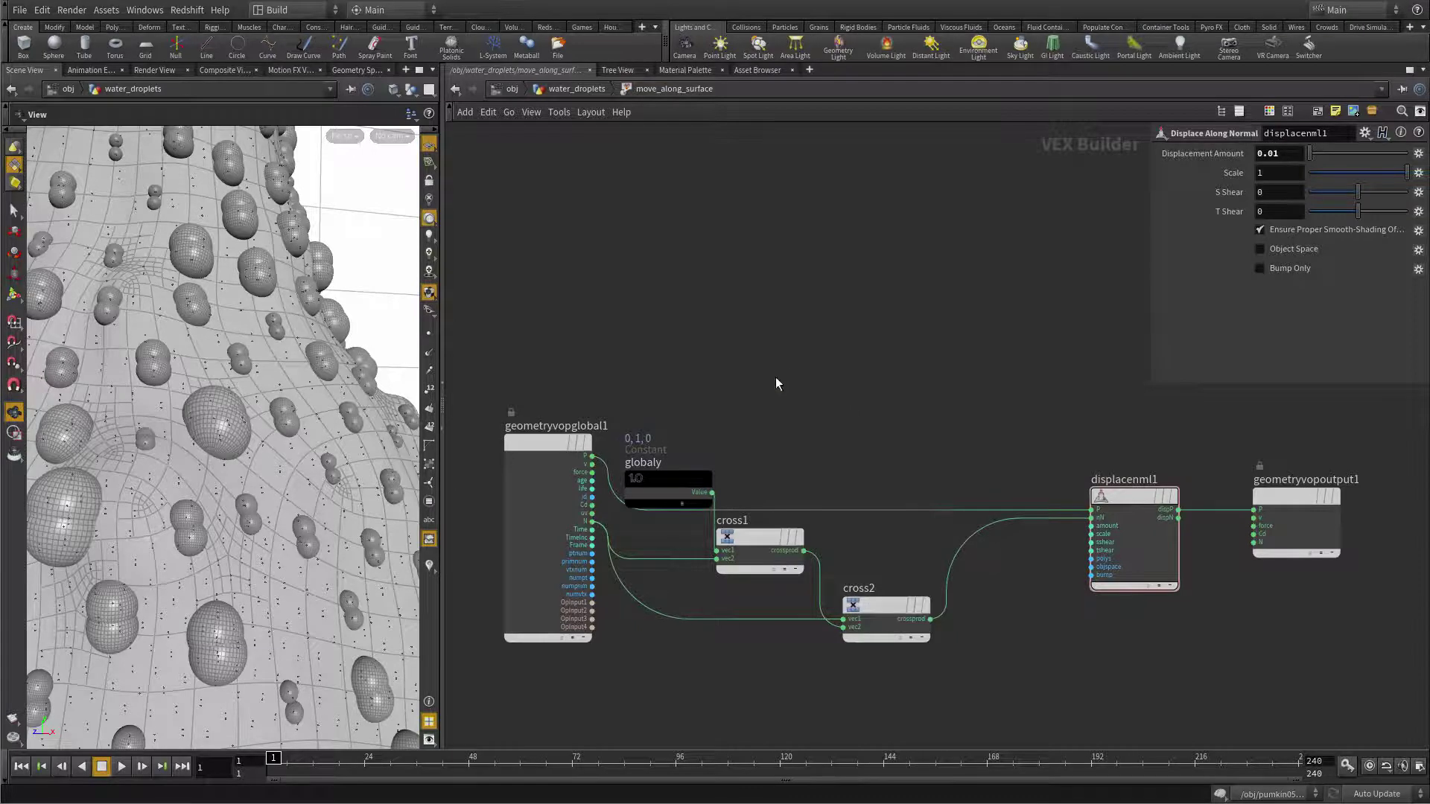
{"action": "left_click", "coordinate": [775, 379]}
{"action": "double_click", "coordinate": [1288, 154]}
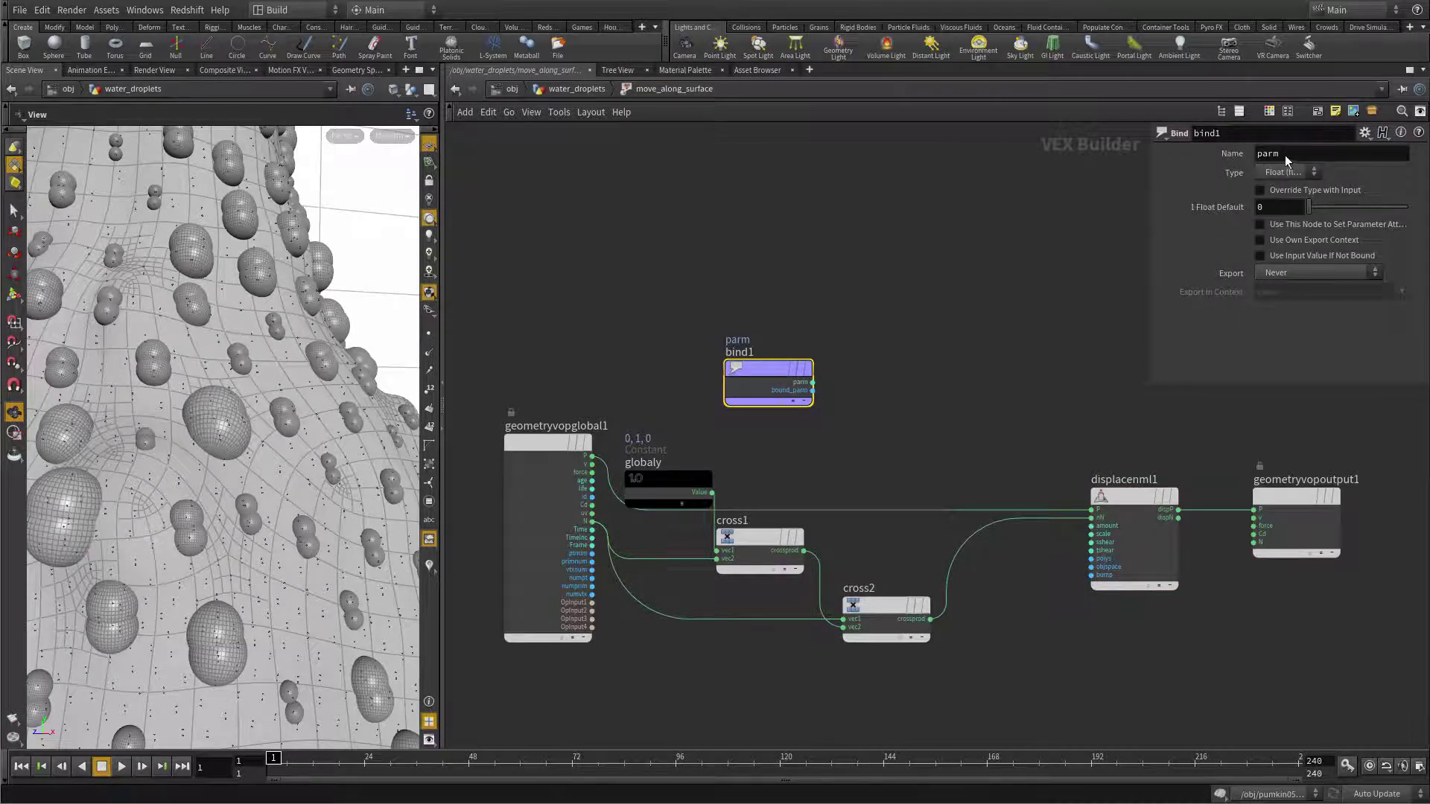
{"action": "type", "text": "pscale"}
{"action": "key", "text": "Return"}
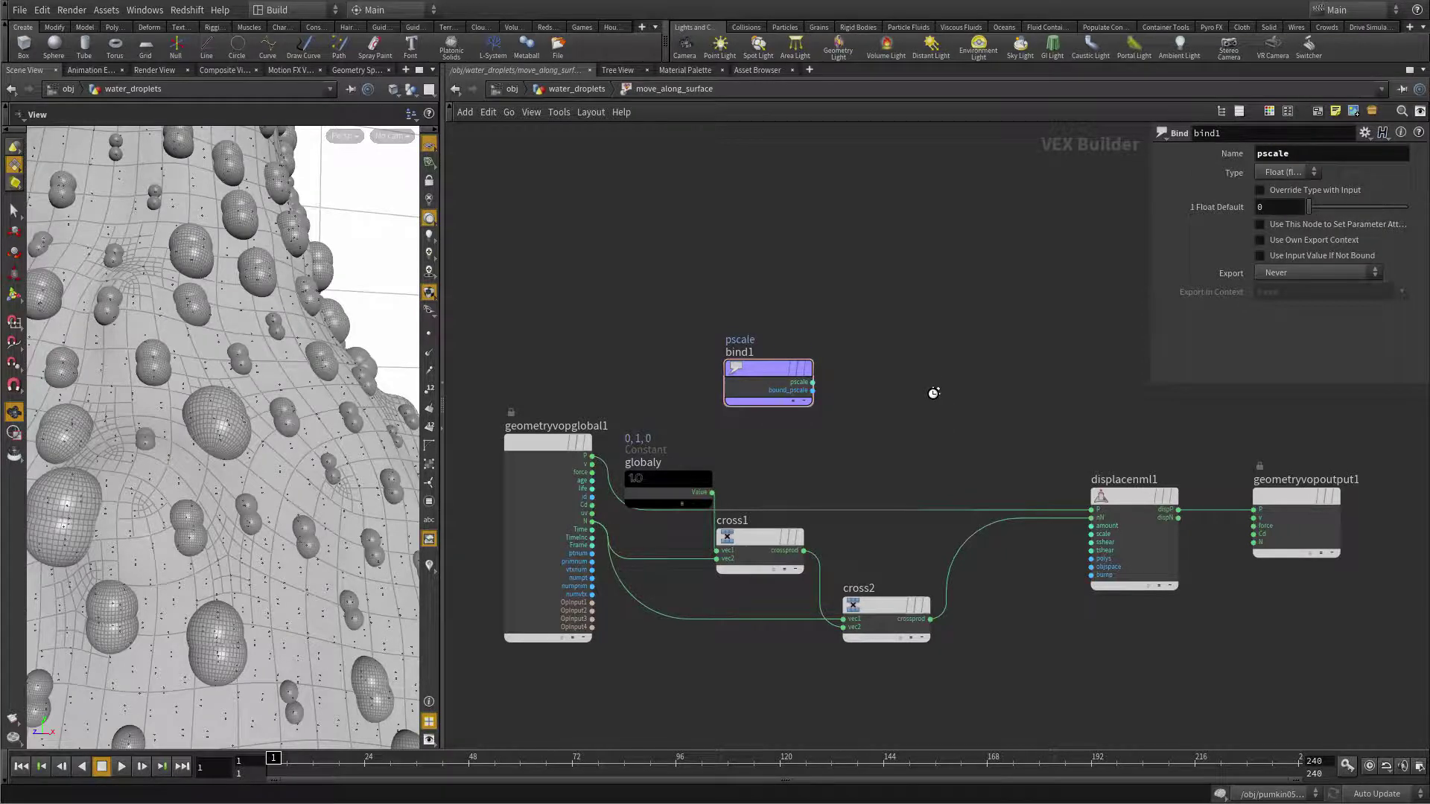
Add a Multiply Constant node beside the pscale bind node.
{"action": "key", "text": "Tab"}
{"action": "type", "text": "mul"}
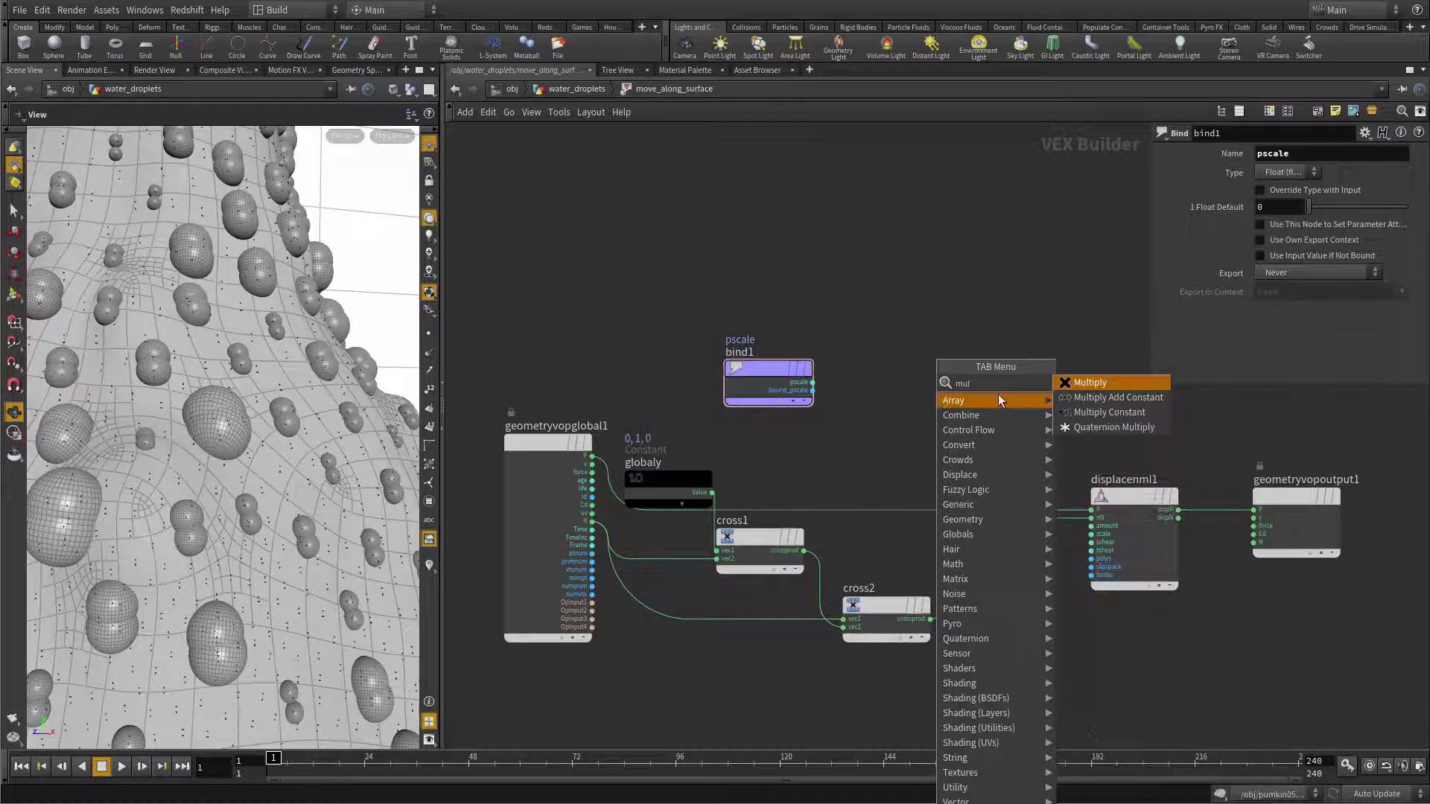
{"action": "left_click", "coordinate": [1110, 412]}
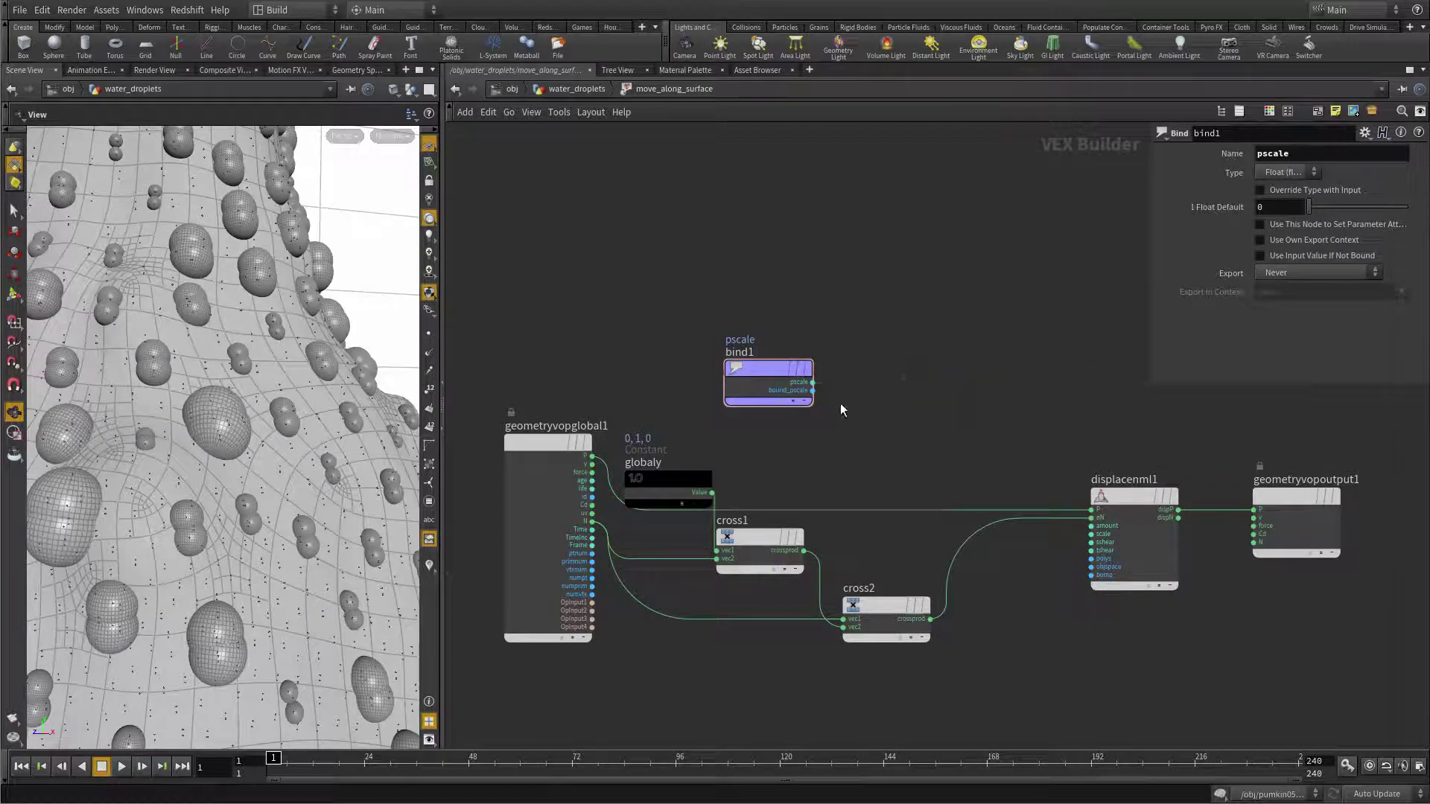
{"action": "left_click", "coordinate": [891, 386]}
{"action": "left_click_drag", "start_coordinate": [927, 384], "coordinate": [896, 384]}
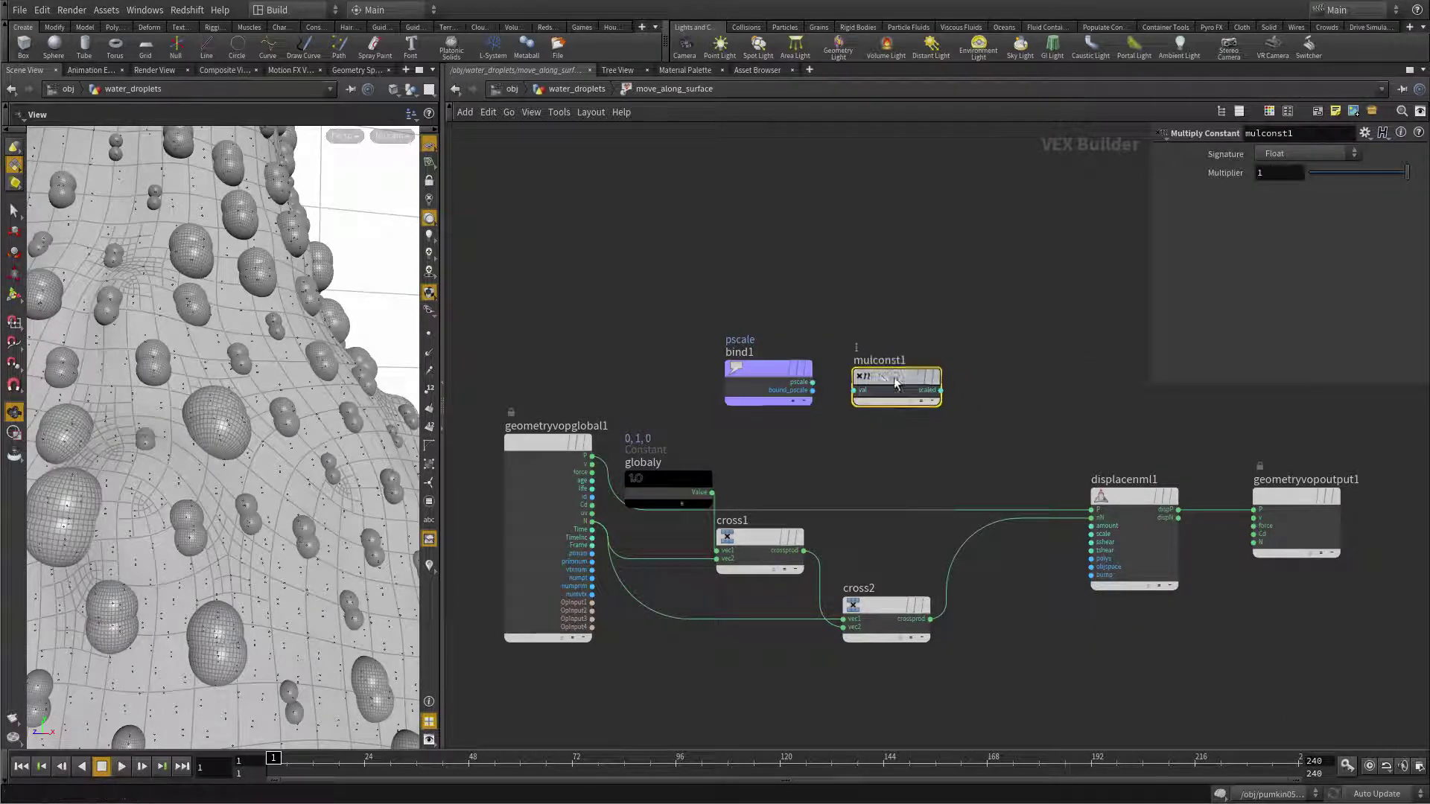
{"action": "key", "text": "u"}
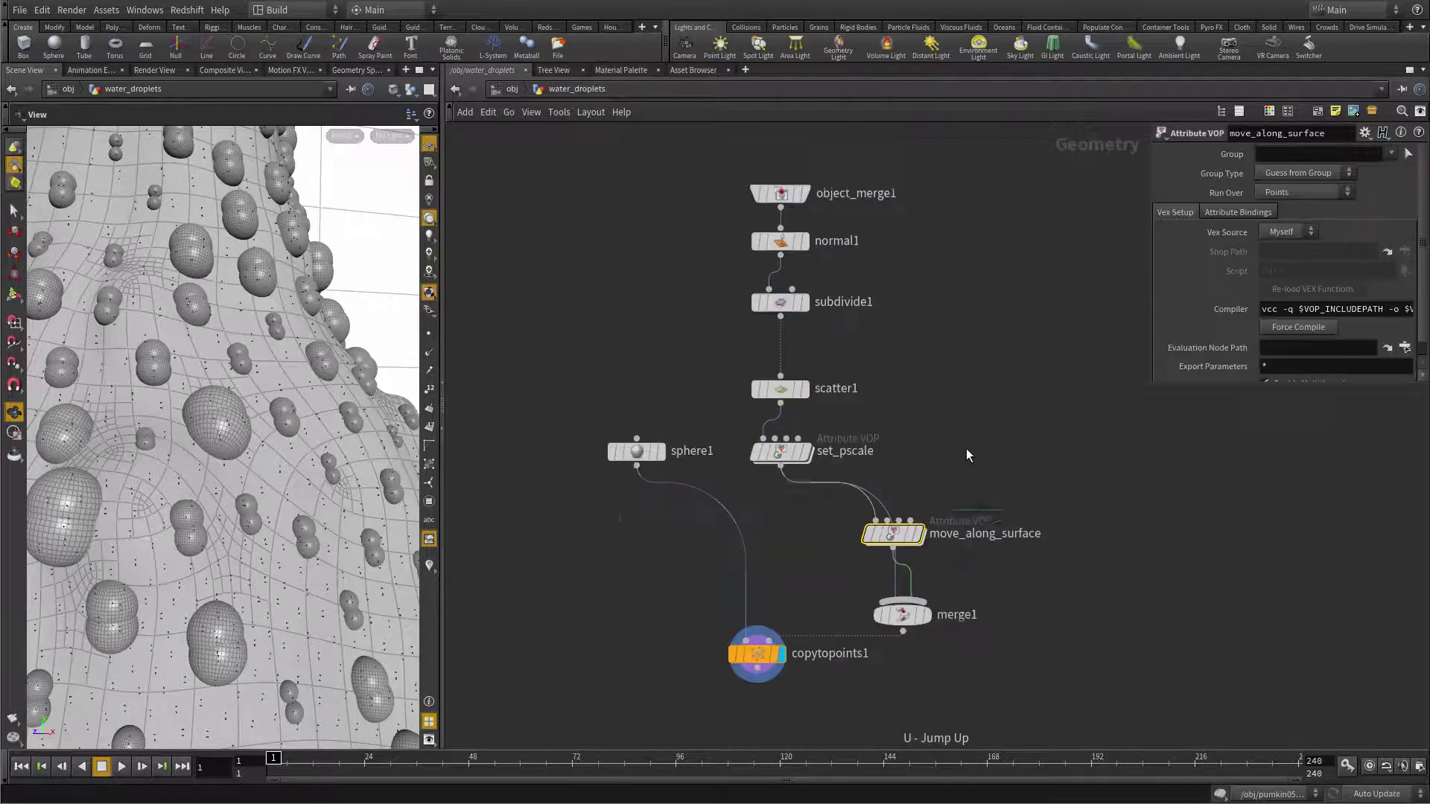
{"action": "left_click", "coordinate": [767, 641]}
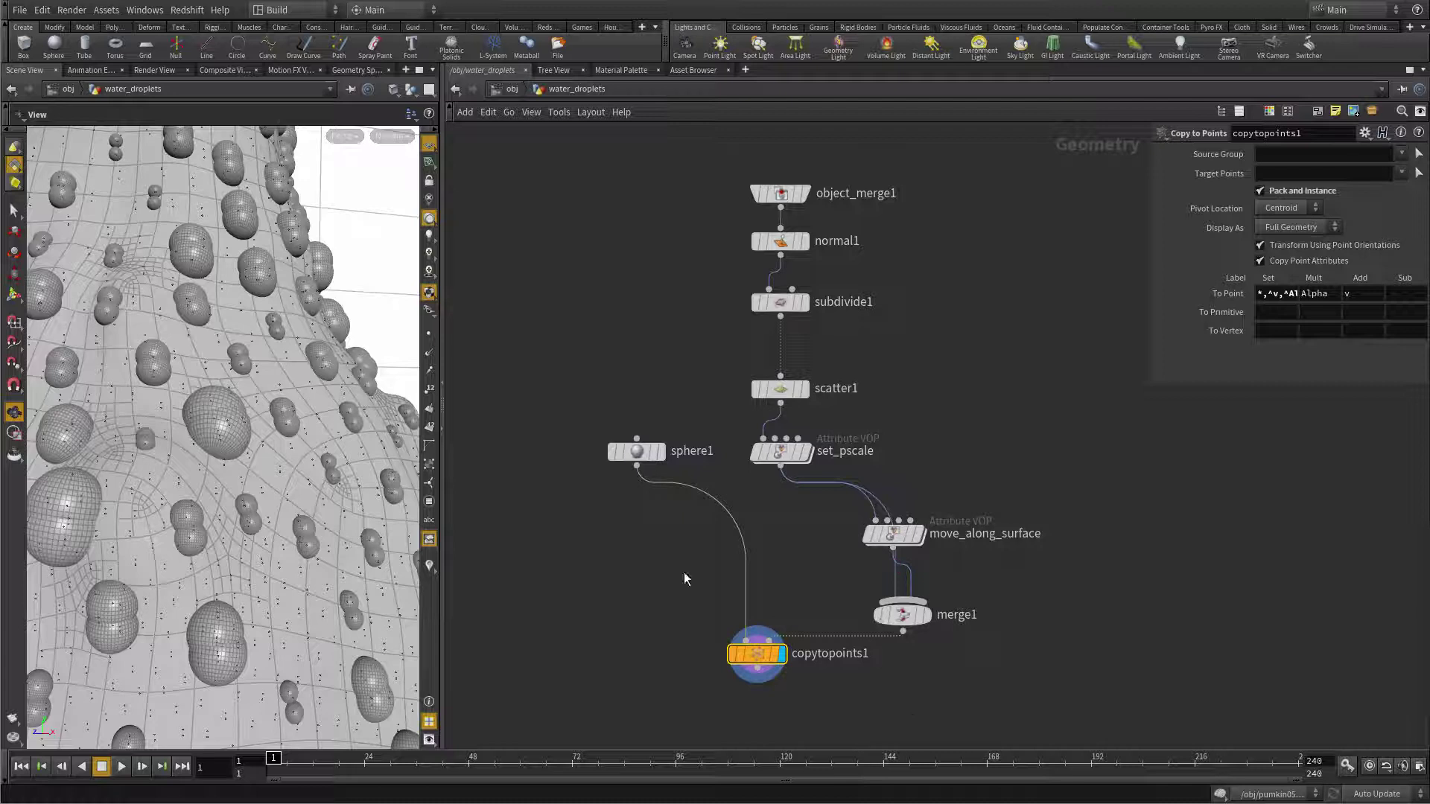
{"action": "double_click", "coordinate": [896, 534]}
Connect the pscale bind node's output to the Multiply Constant's val input and align the two nodes.
{"action": "left_click", "coordinate": [813, 382]}
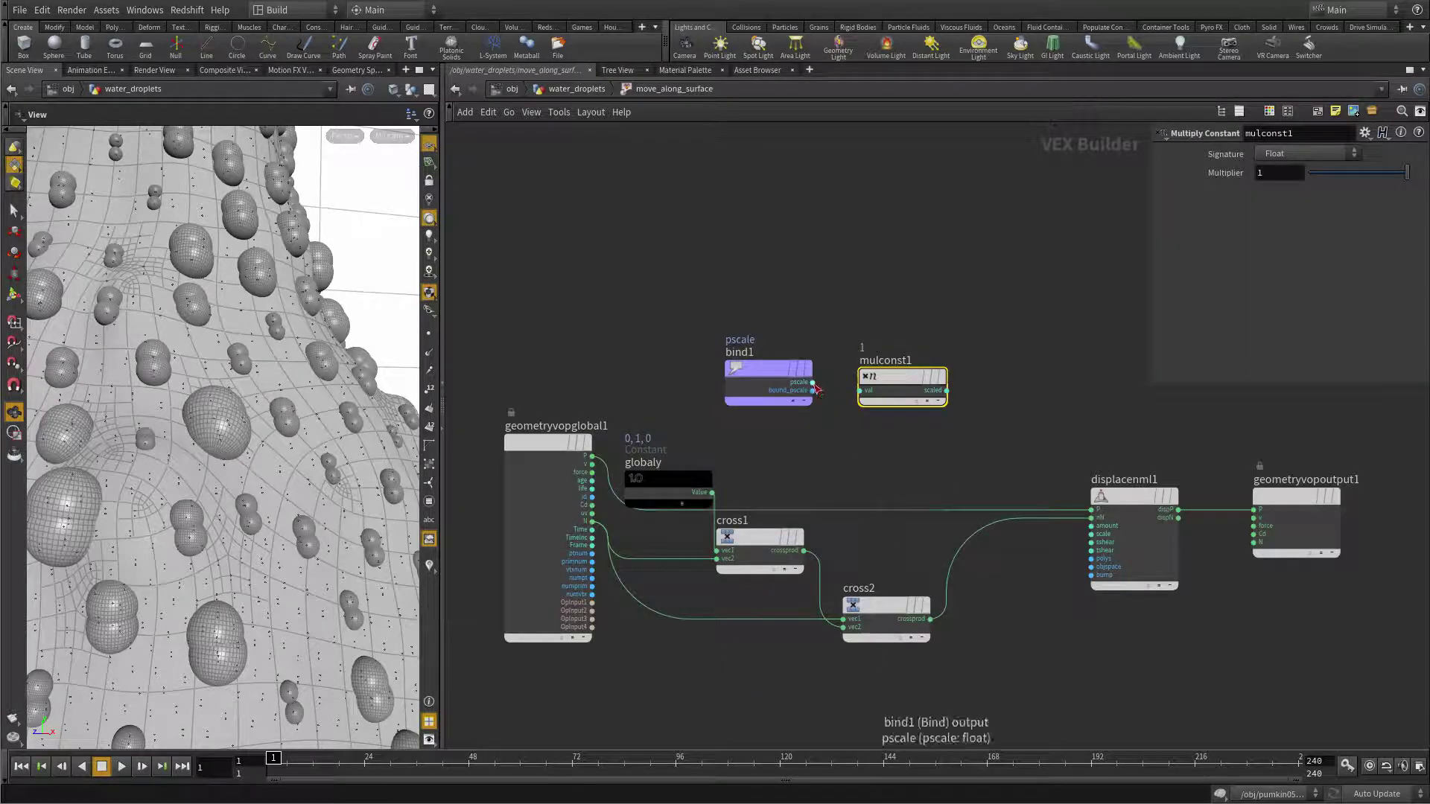
{"action": "left_click_drag", "start_coordinate": [905, 388], "coordinate": [906, 379]}
{"action": "left_click", "coordinate": [940, 436]}
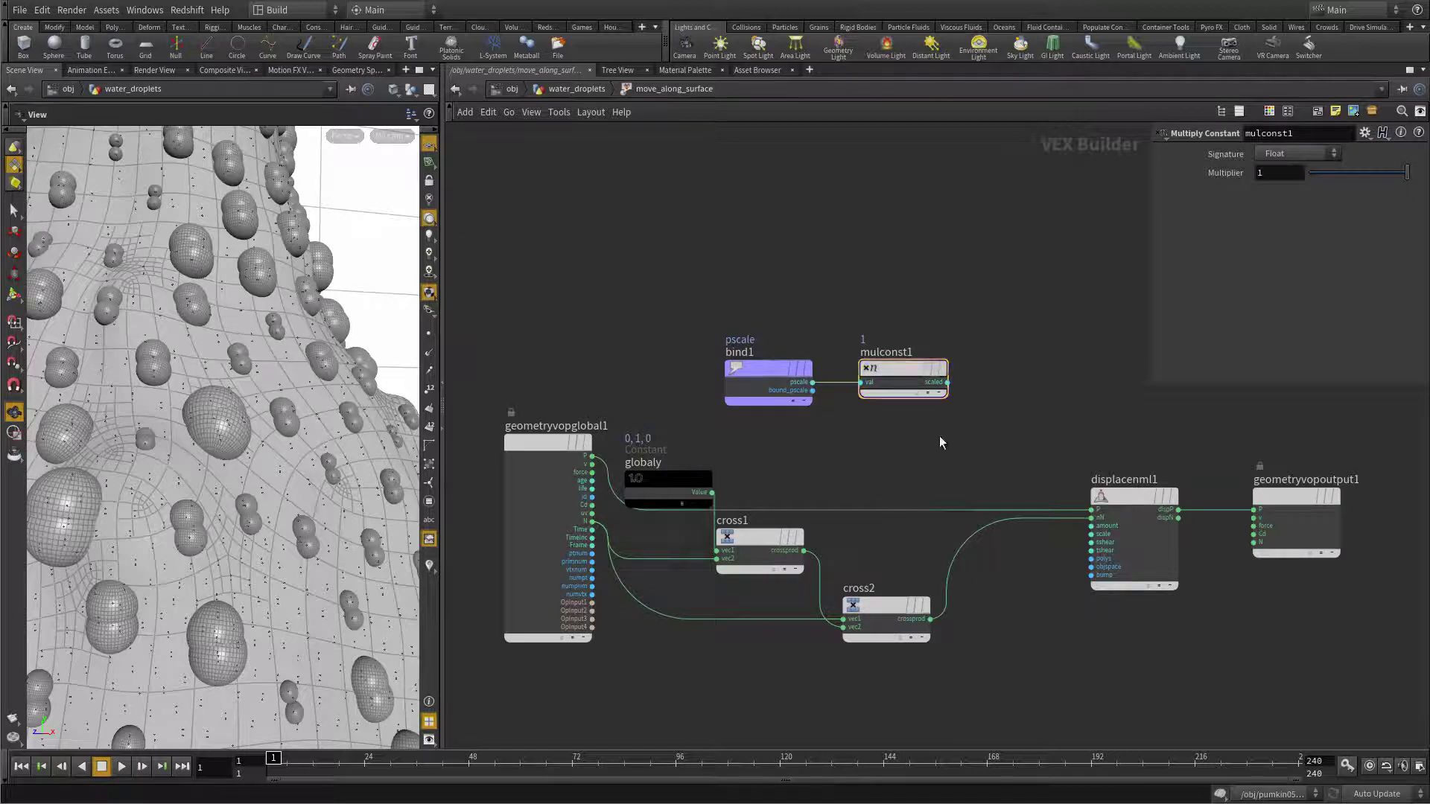
Add a Bind Export node after the Multiply Constant and name its attribute pscale.
{"action": "key", "text": "Tab"}
{"action": "type", "text": "bi"}
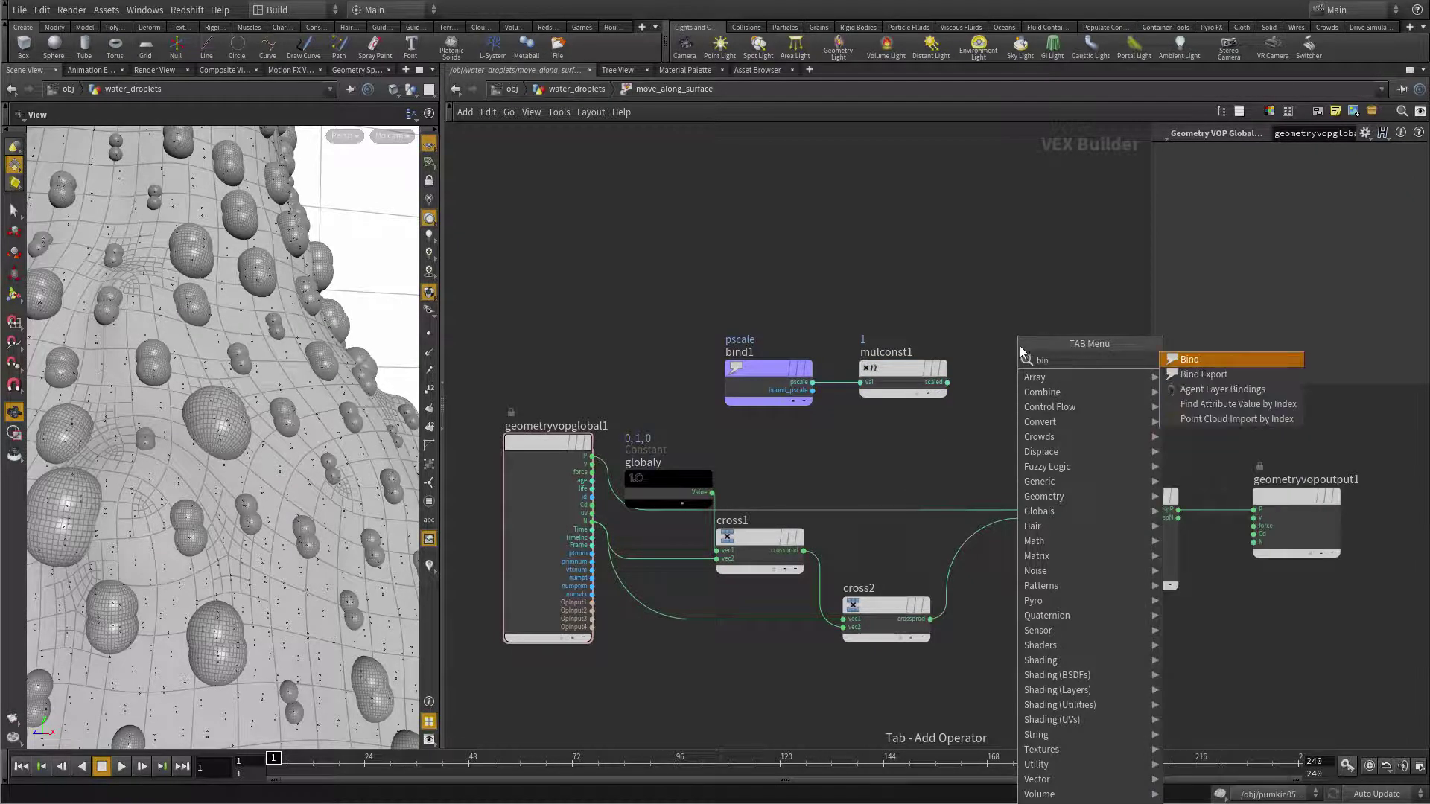
{"action": "left_click", "coordinate": [1227, 372]}
{"action": "left_click", "coordinate": [1040, 369]}
{"action": "key", "text": "ctrl+a"}
{"action": "type", "text": "pscale"}
{"action": "key", "text": "Return"}
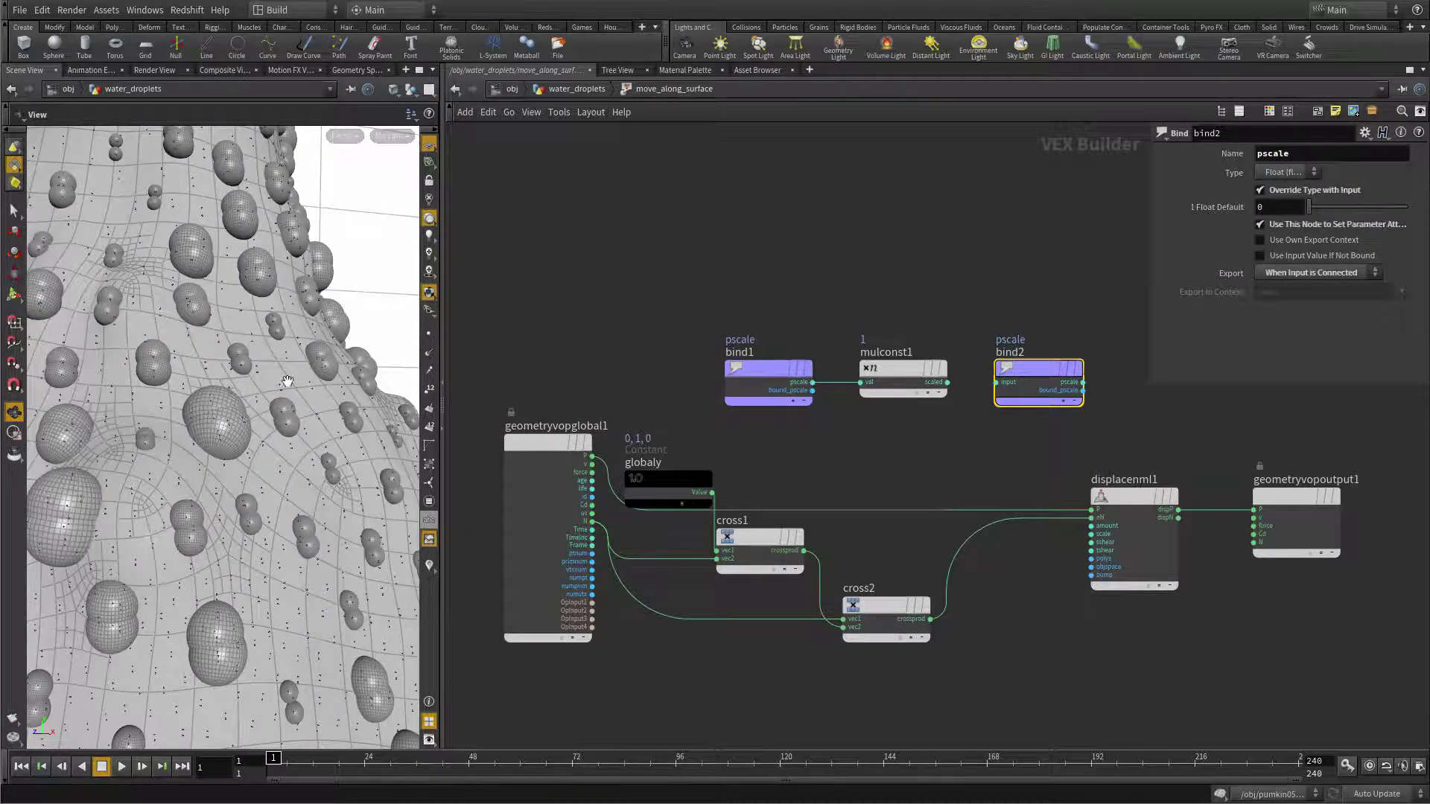
Connect the Multiply Constant's scaled output to the exporting pscale bind node and set the multiplier to 0.8.
{"action": "left_click", "coordinate": [948, 382]}
{"action": "left_click", "coordinate": [995, 382]}
{"action": "left_click", "coordinate": [903, 369]}
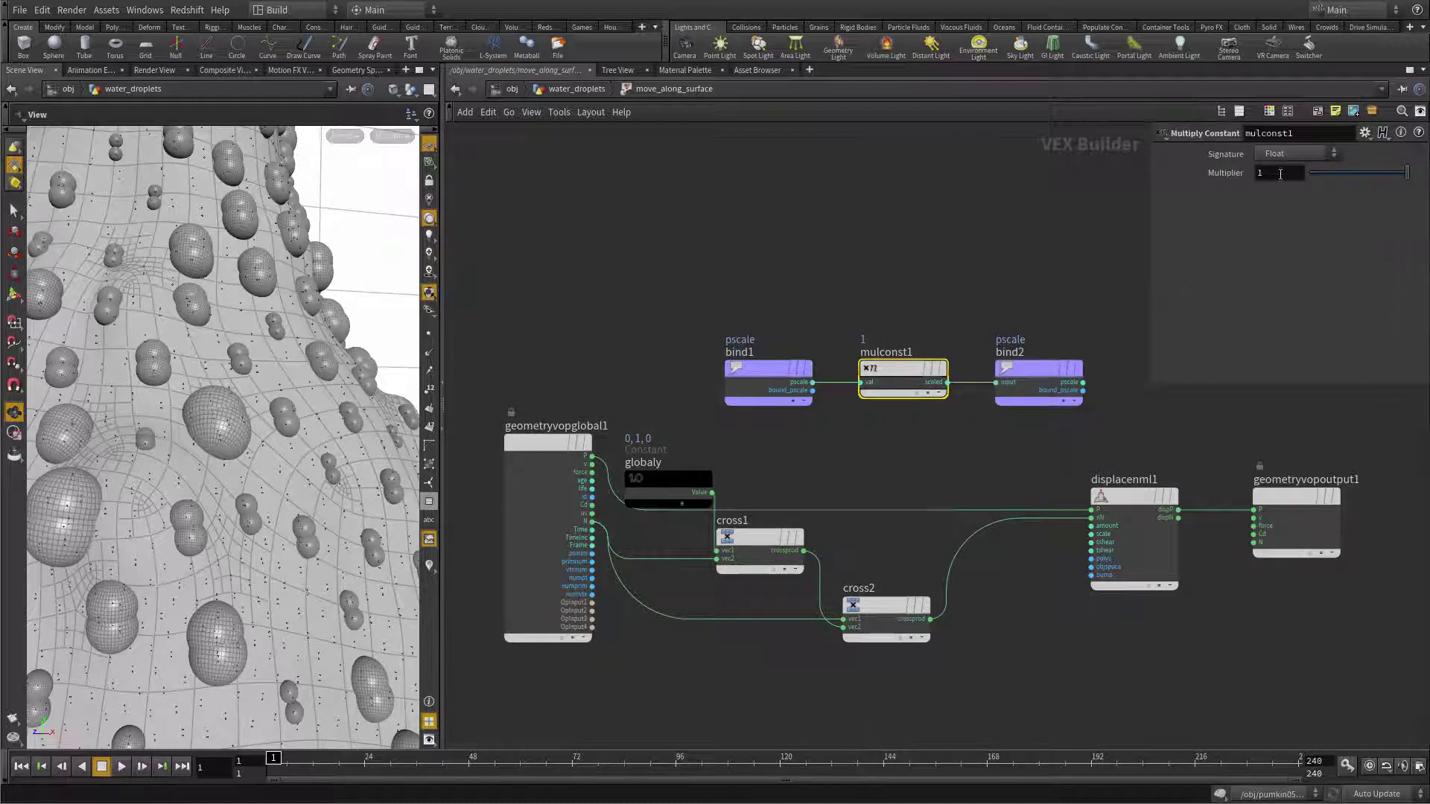
{"action": "type", "text": "0.8"}
{"action": "key", "text": "Return"}
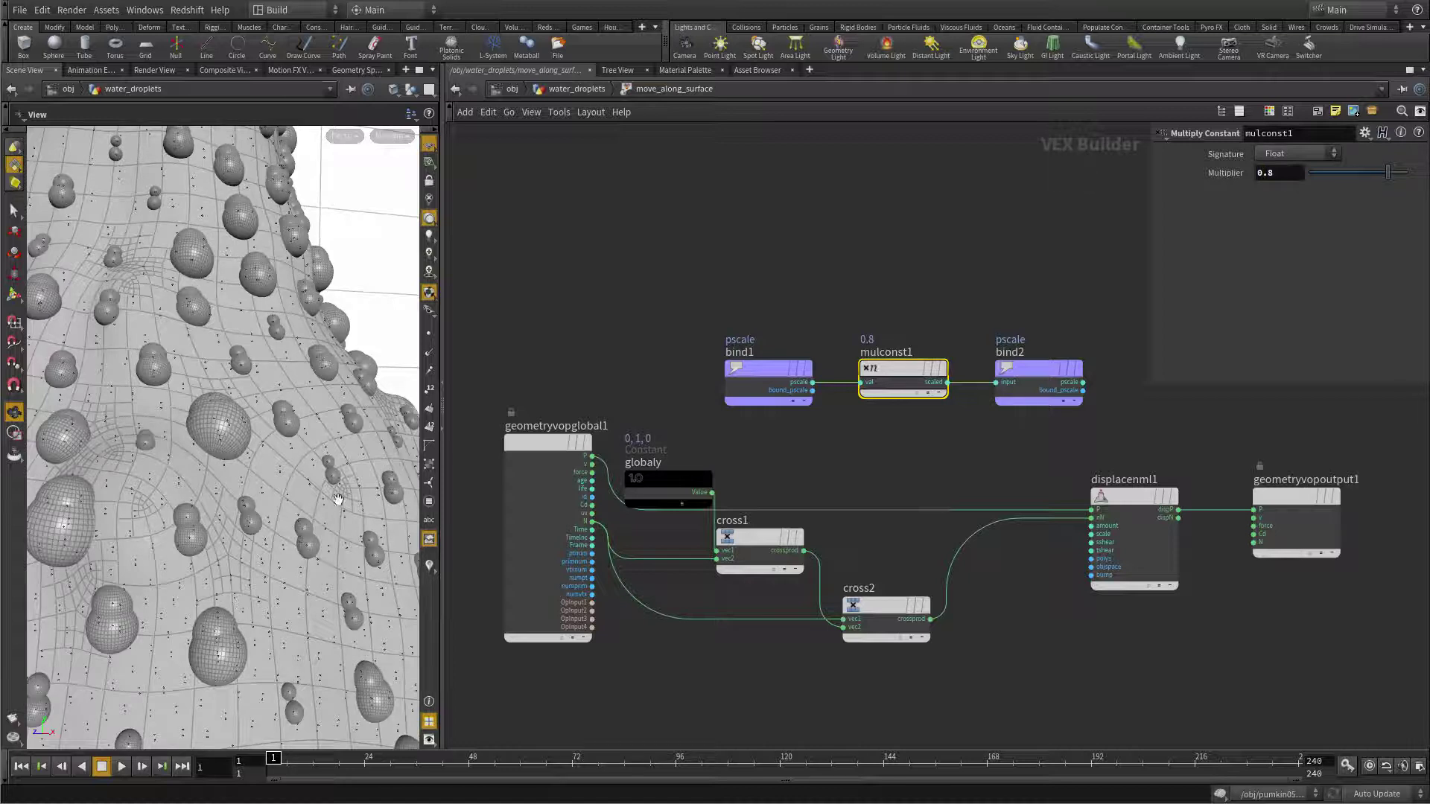
{"action": "left_click_drag", "start_coordinate": [297, 453], "coordinate": [247, 494]}
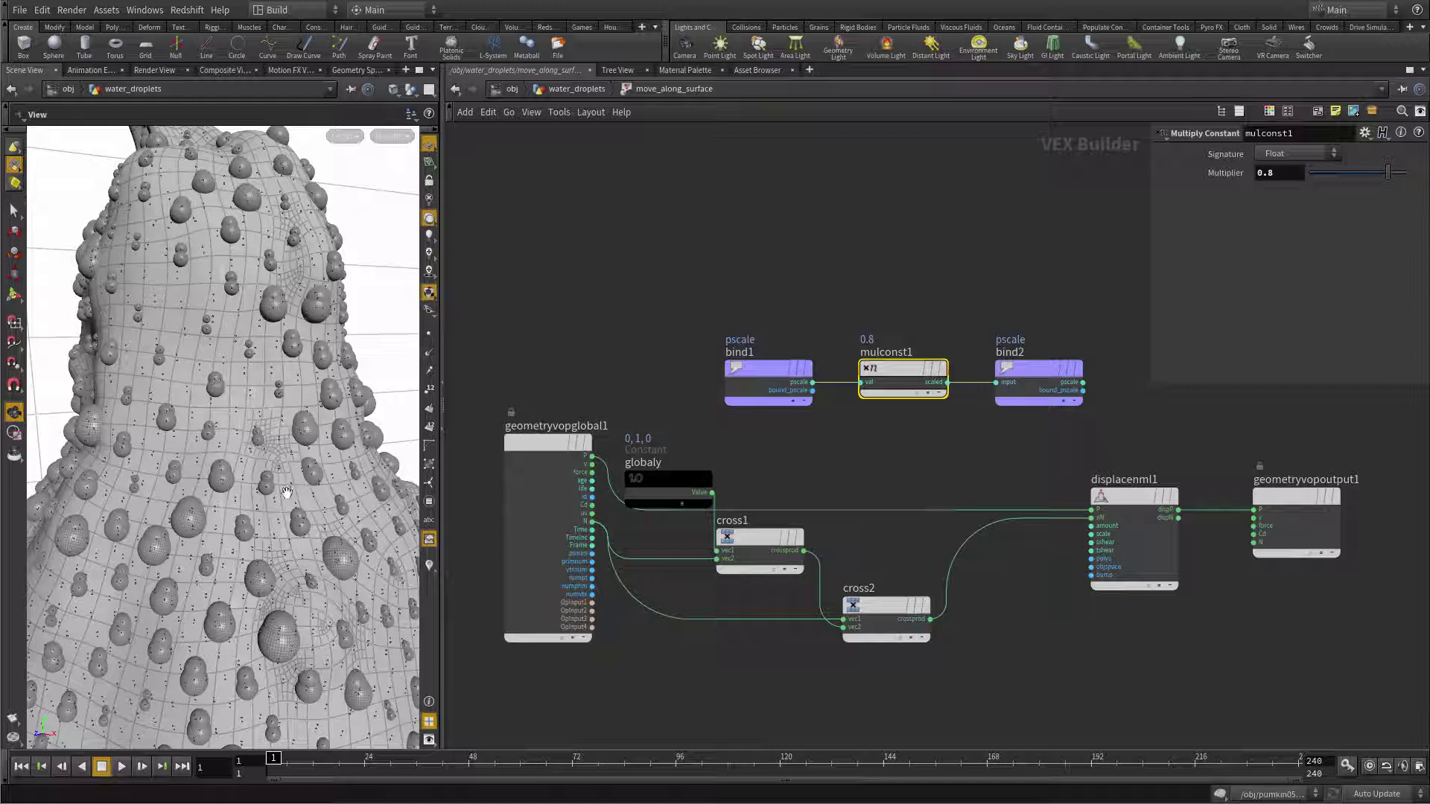
{"action": "left_click_drag", "start_coordinate": [283, 592], "coordinate": [151, 584]}
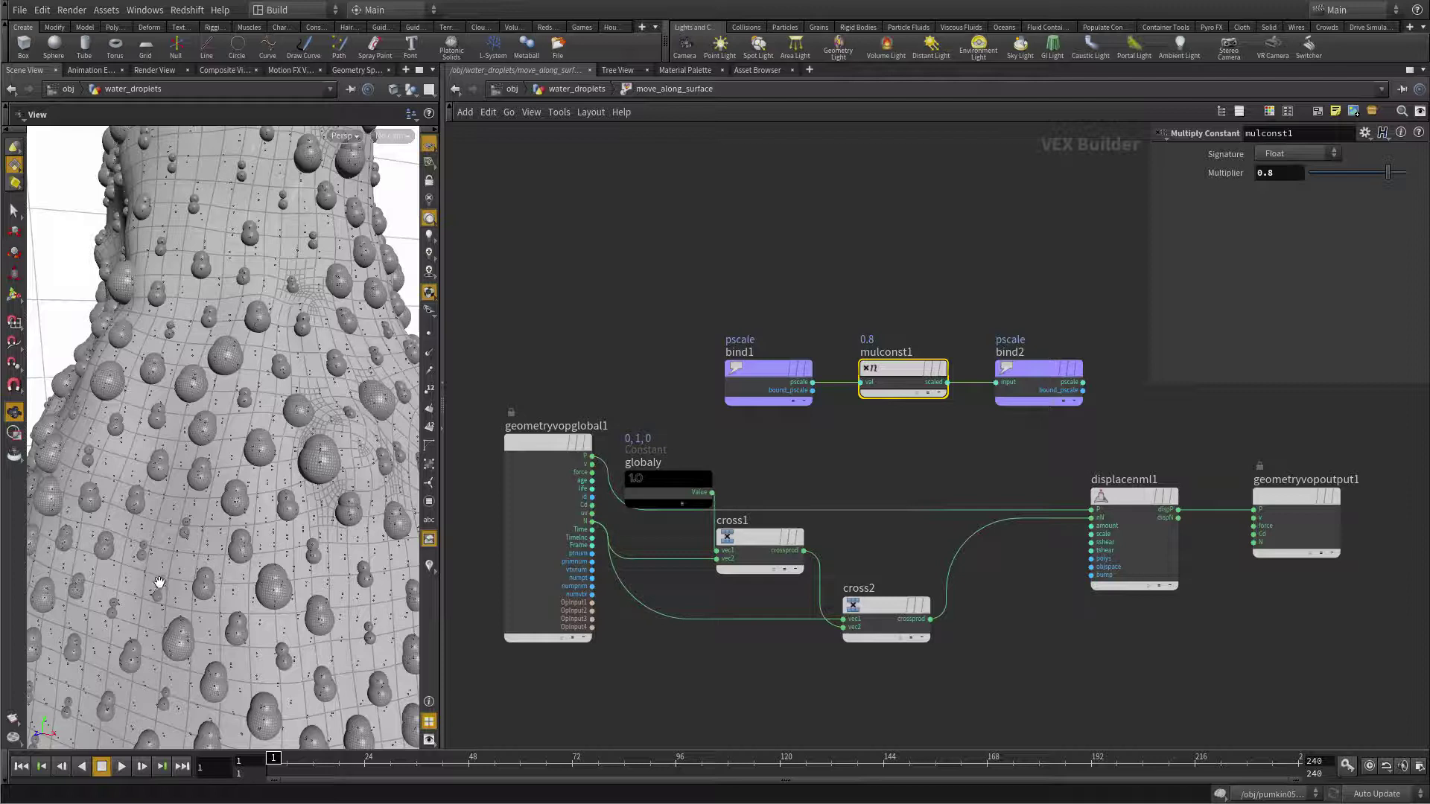
{"action": "left_click_drag", "start_coordinate": [295, 536], "coordinate": [255, 526]}
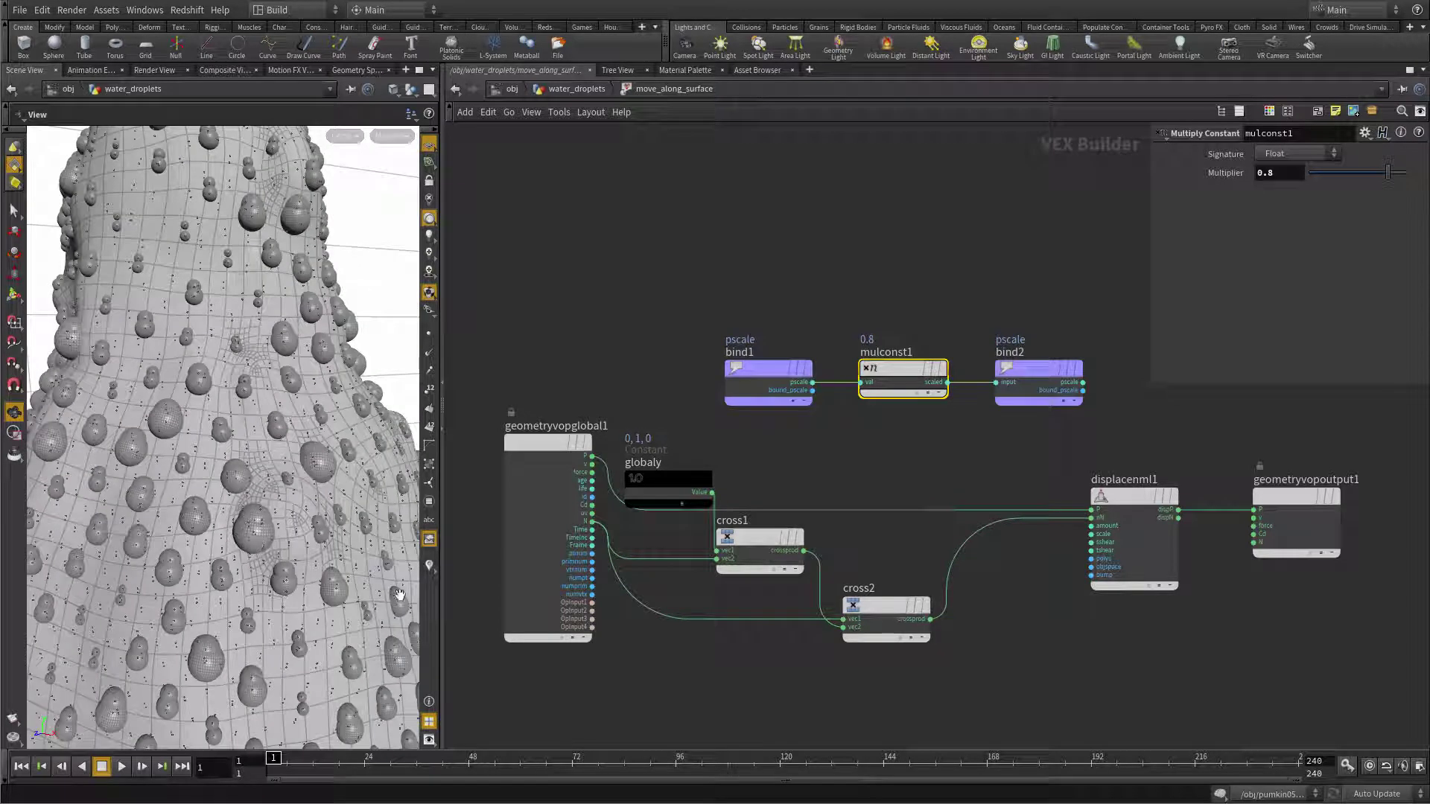
Move the three-node pscale chain higher in the network and add a Fit Range node below it.
{"action": "left_click_drag", "start_coordinate": [733, 309], "coordinate": [1008, 290]}
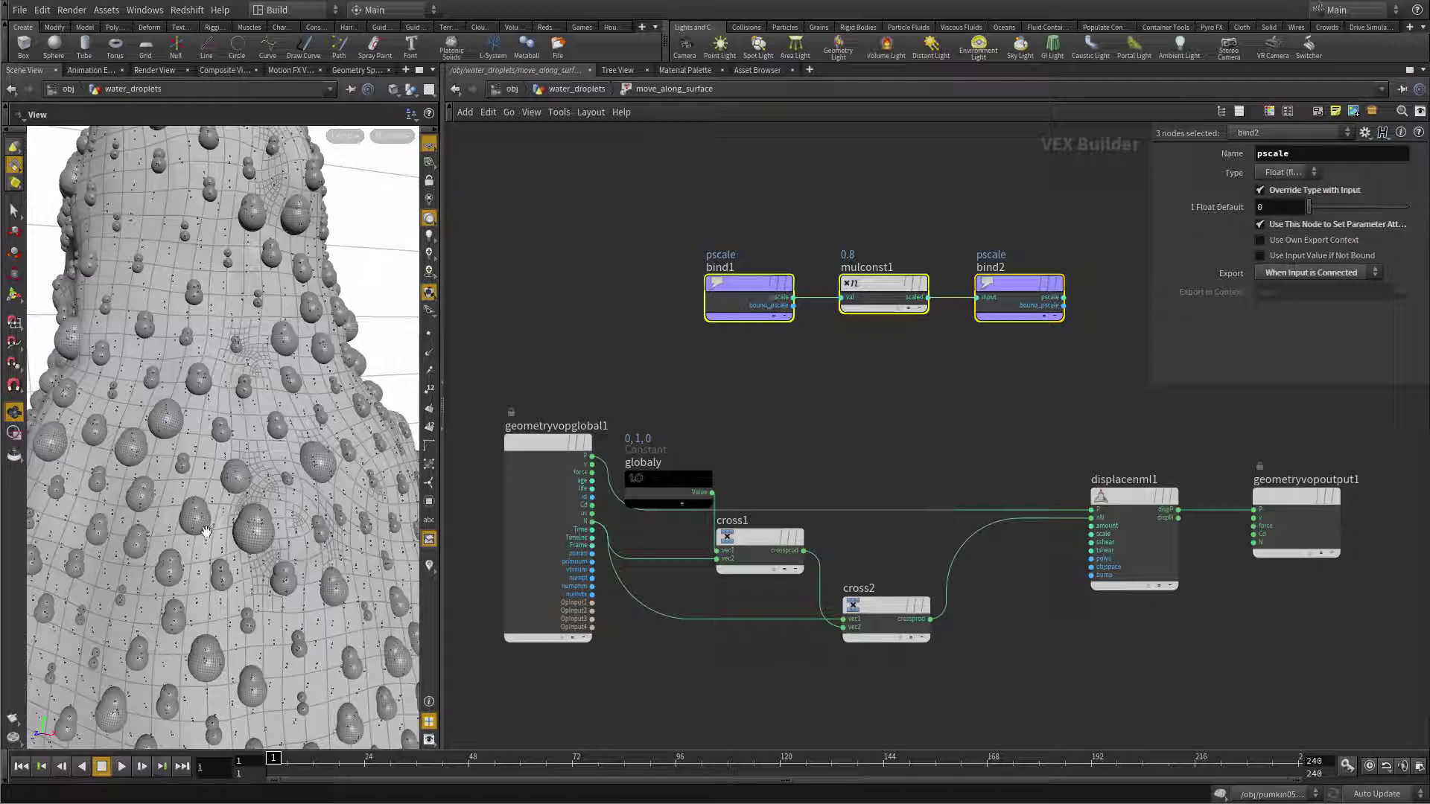
{"action": "left_click", "coordinate": [882, 423]}
{"action": "key", "text": "Tab"}
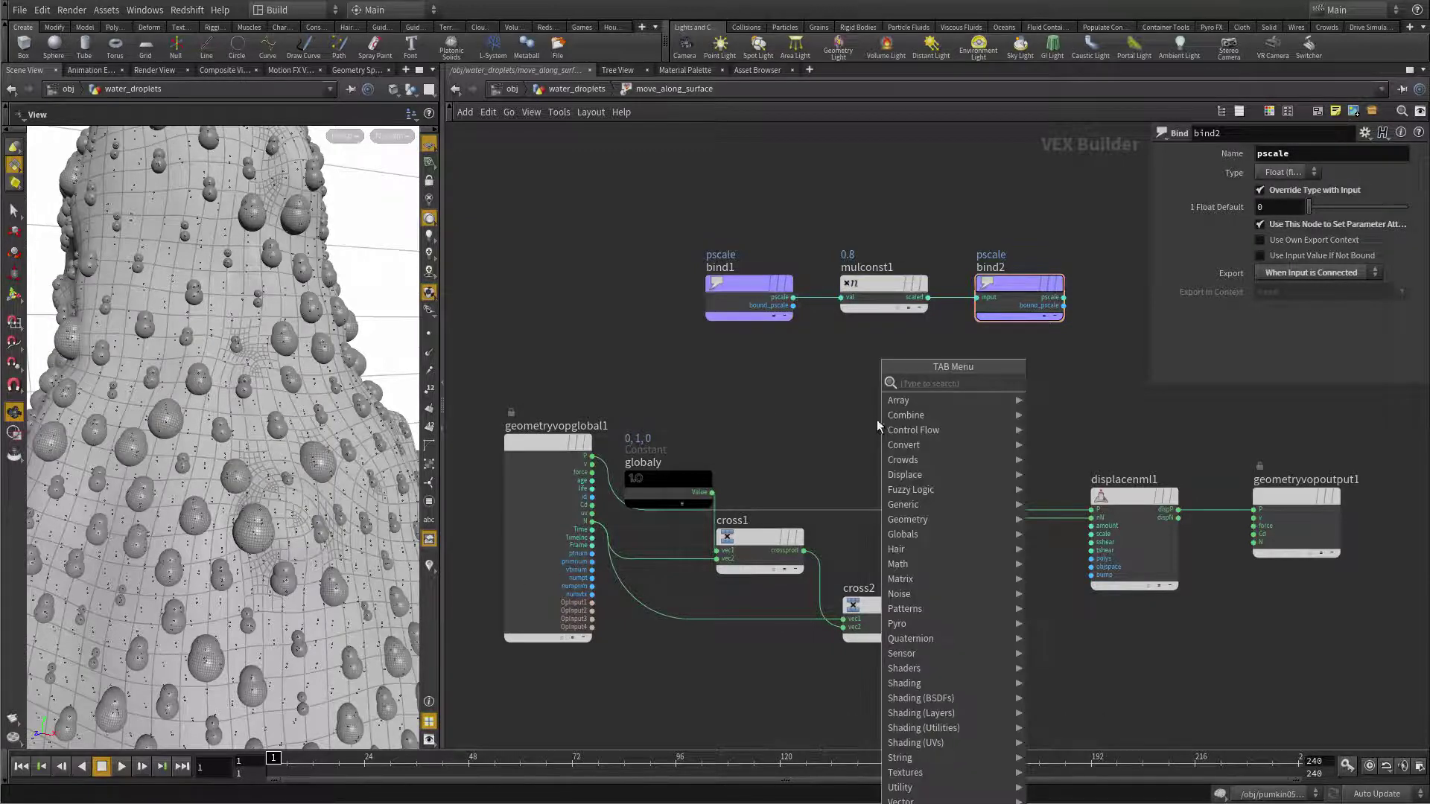
{"action": "type", "text": "fit"}
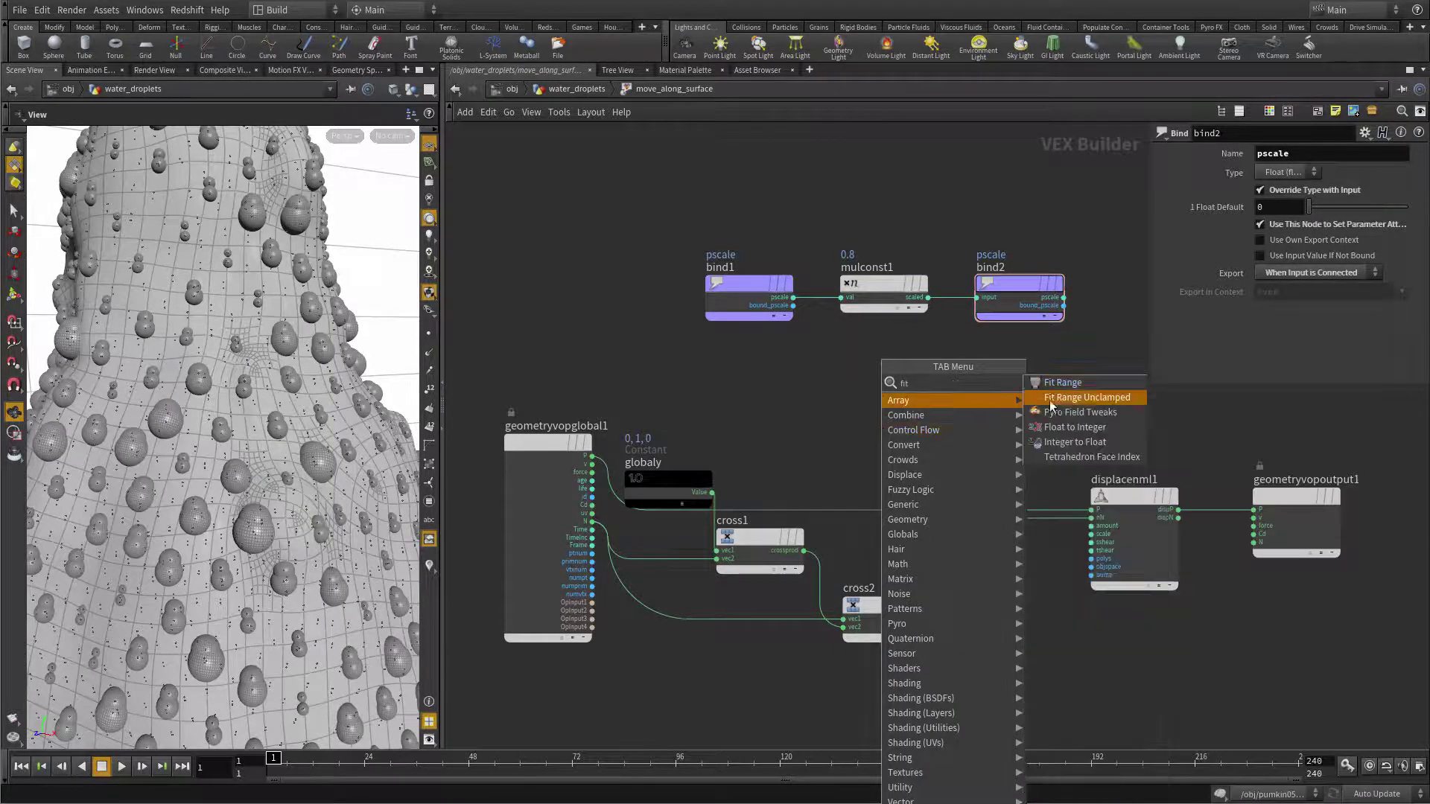
{"action": "left_click", "coordinate": [1072, 382]}
Connect the pscale output of the first bind node to the Fit Range's val input and space out the two nodes.
{"action": "left_click", "coordinate": [793, 306]}
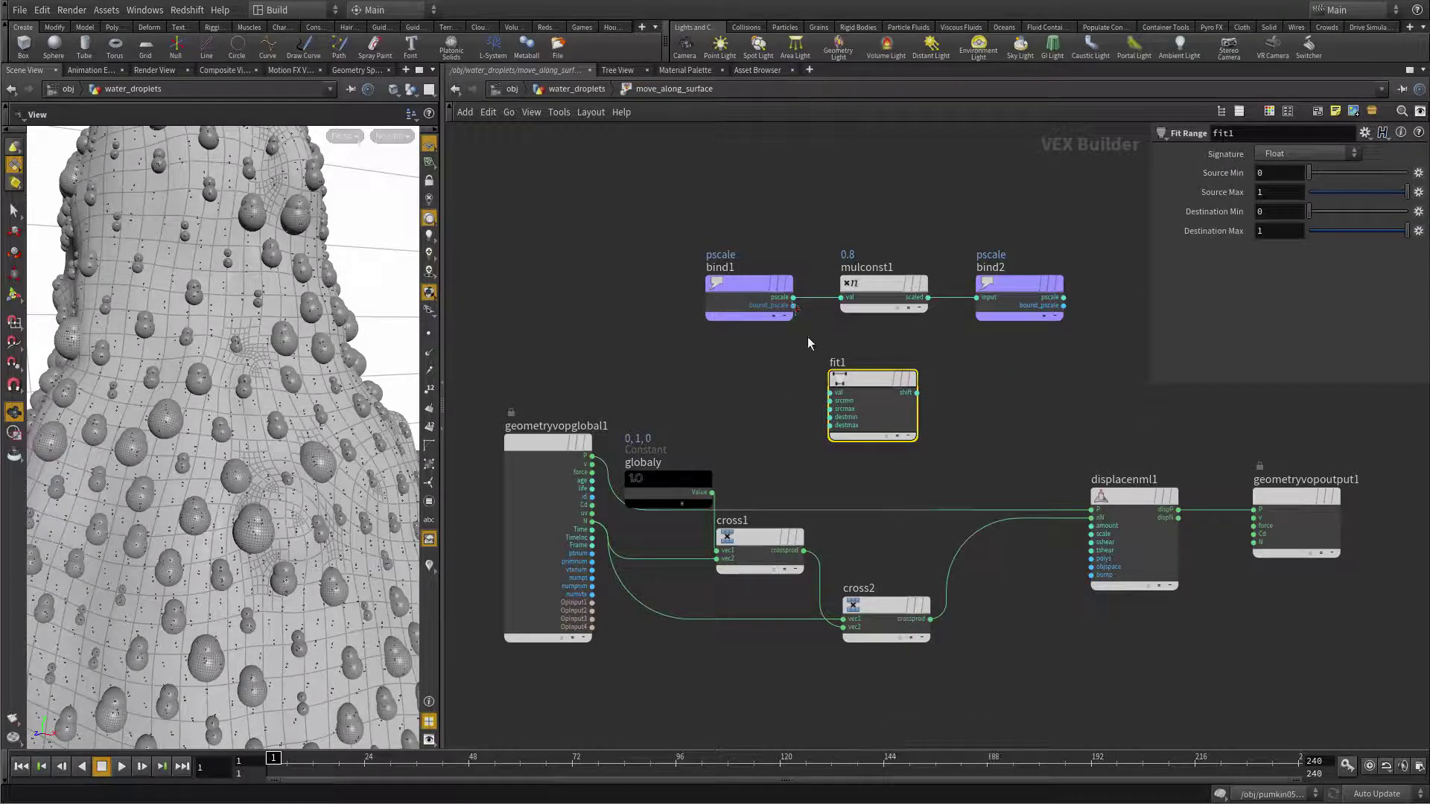
{"action": "left_click", "coordinate": [831, 392]}
{"action": "left_click_drag", "start_coordinate": [751, 284], "coordinate": [704, 284]}
{"action": "left_click_drag", "start_coordinate": [859, 384], "coordinate": [769, 382]}
{"action": "key", "text": "y"}
{"action": "left_click", "coordinate": [746, 297]}
{"action": "left_click", "coordinate": [805, 395]}
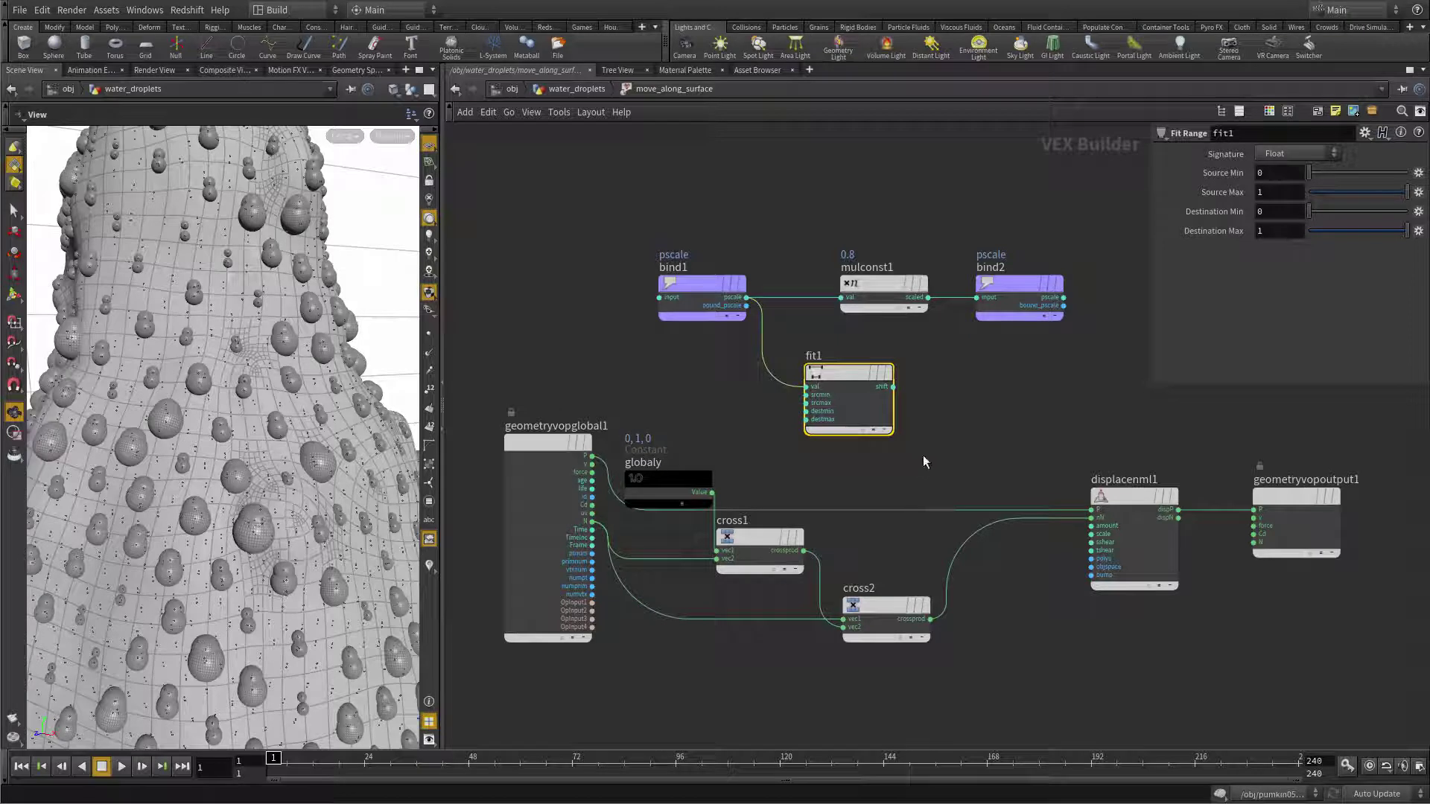
{"action": "left_click", "coordinate": [801, 437]}
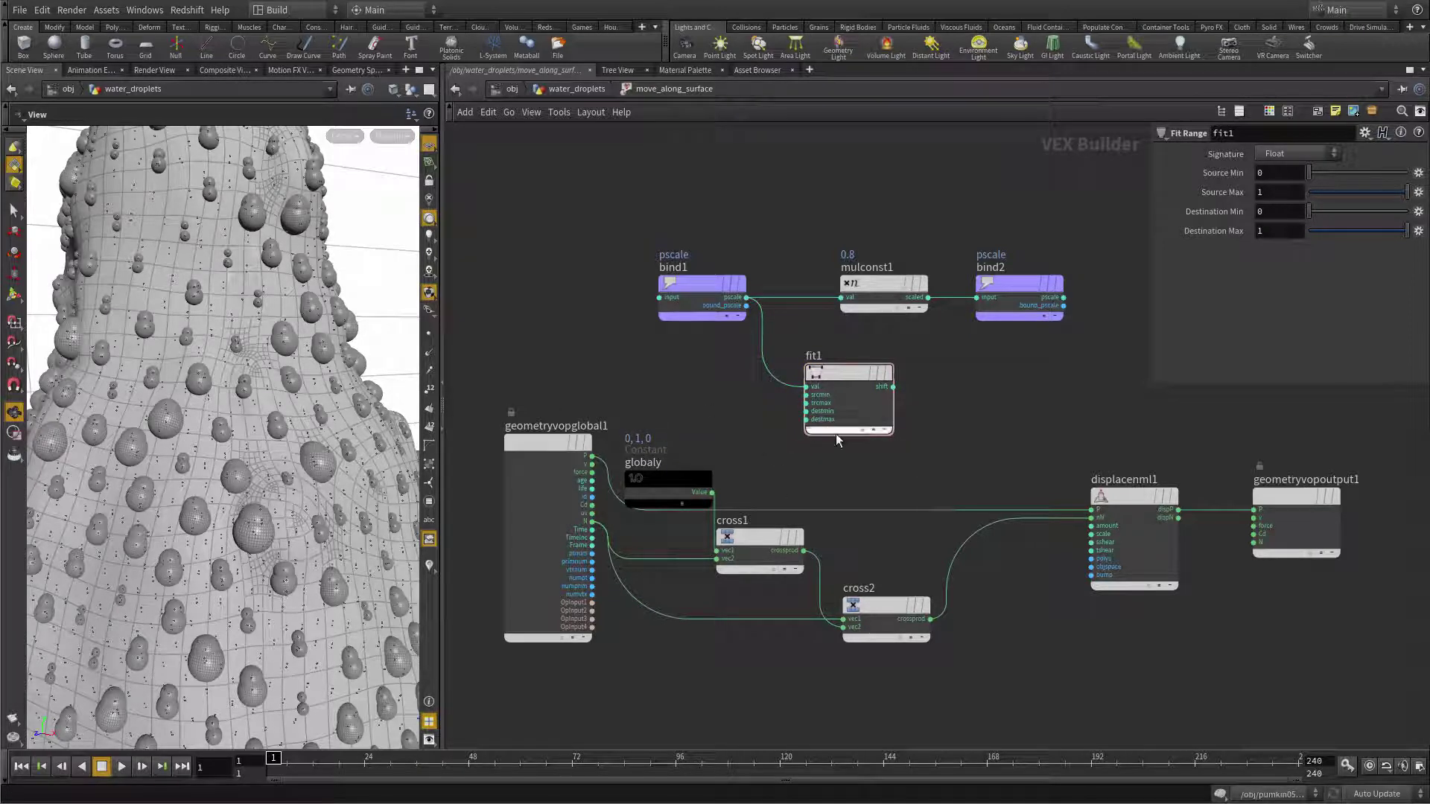
Promote the Fit Range's source minimum and source maximum inputs to parameters.
{"action": "right_click", "coordinate": [807, 396]}
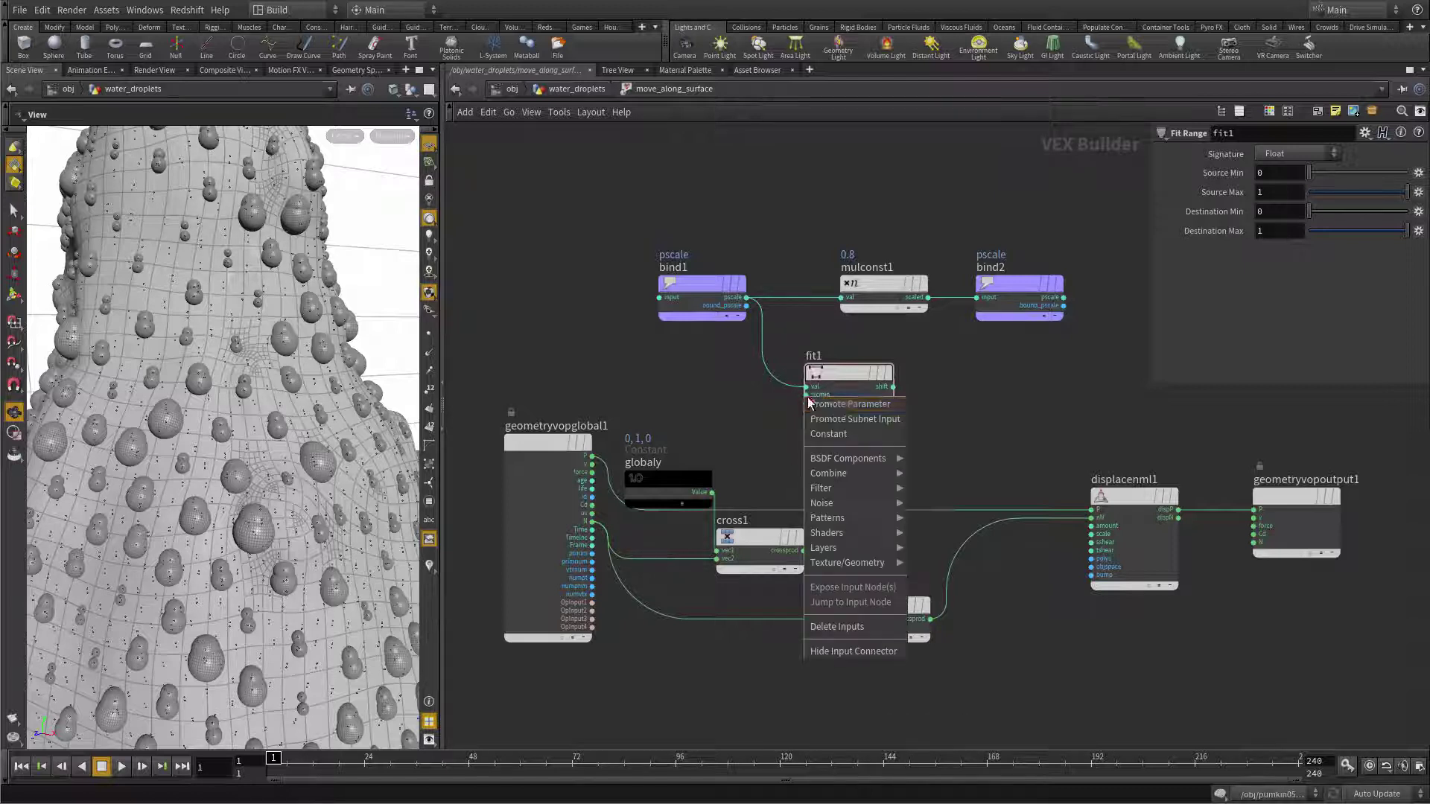
{"action": "left_click", "coordinate": [827, 403]}
{"action": "right_click", "coordinate": [807, 403]}
{"action": "left_click", "coordinate": [827, 412]}
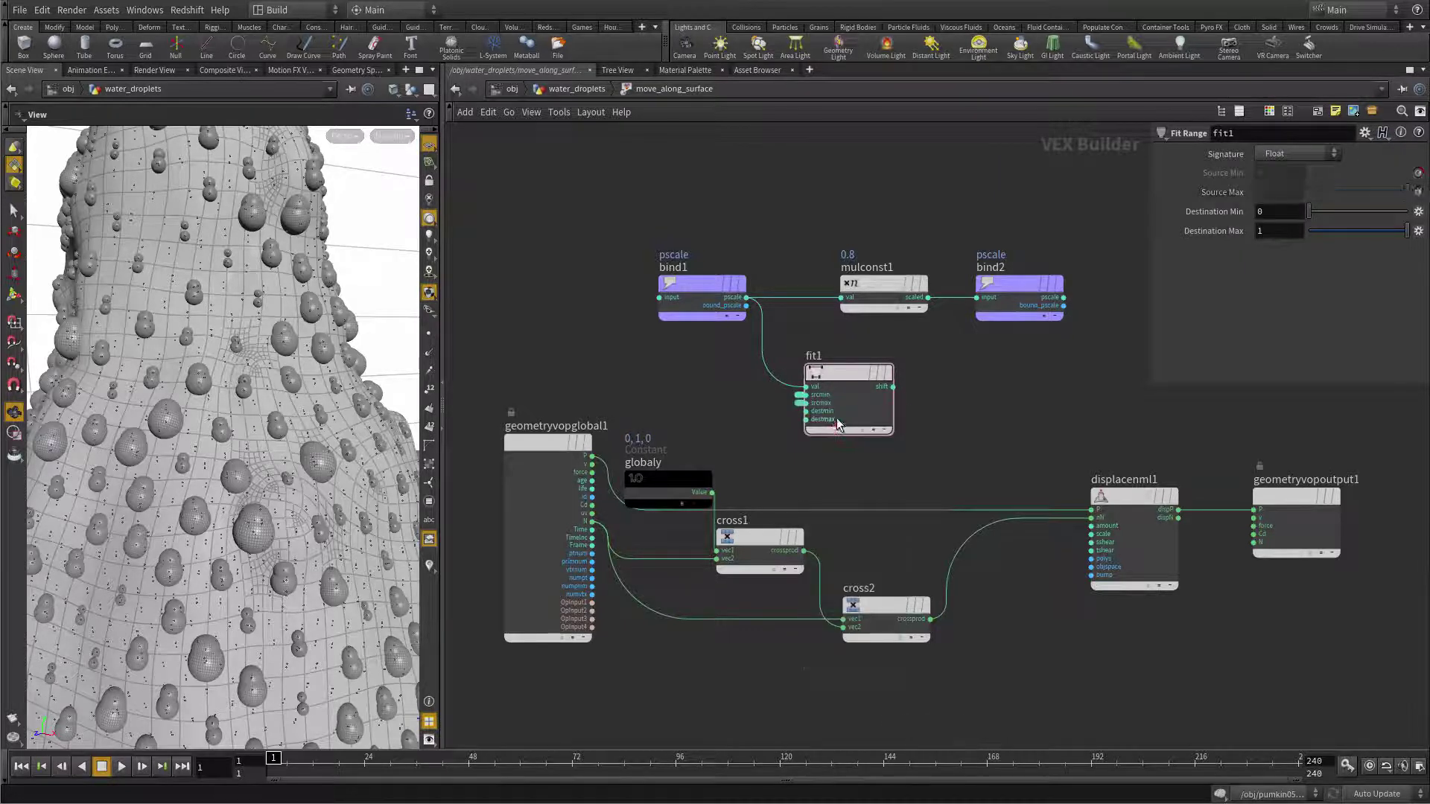
In water_droplets, link move_along_surface's minimum source value to set_pscale's minimum destination value with a relative reference.
{"action": "key", "text": "u"}
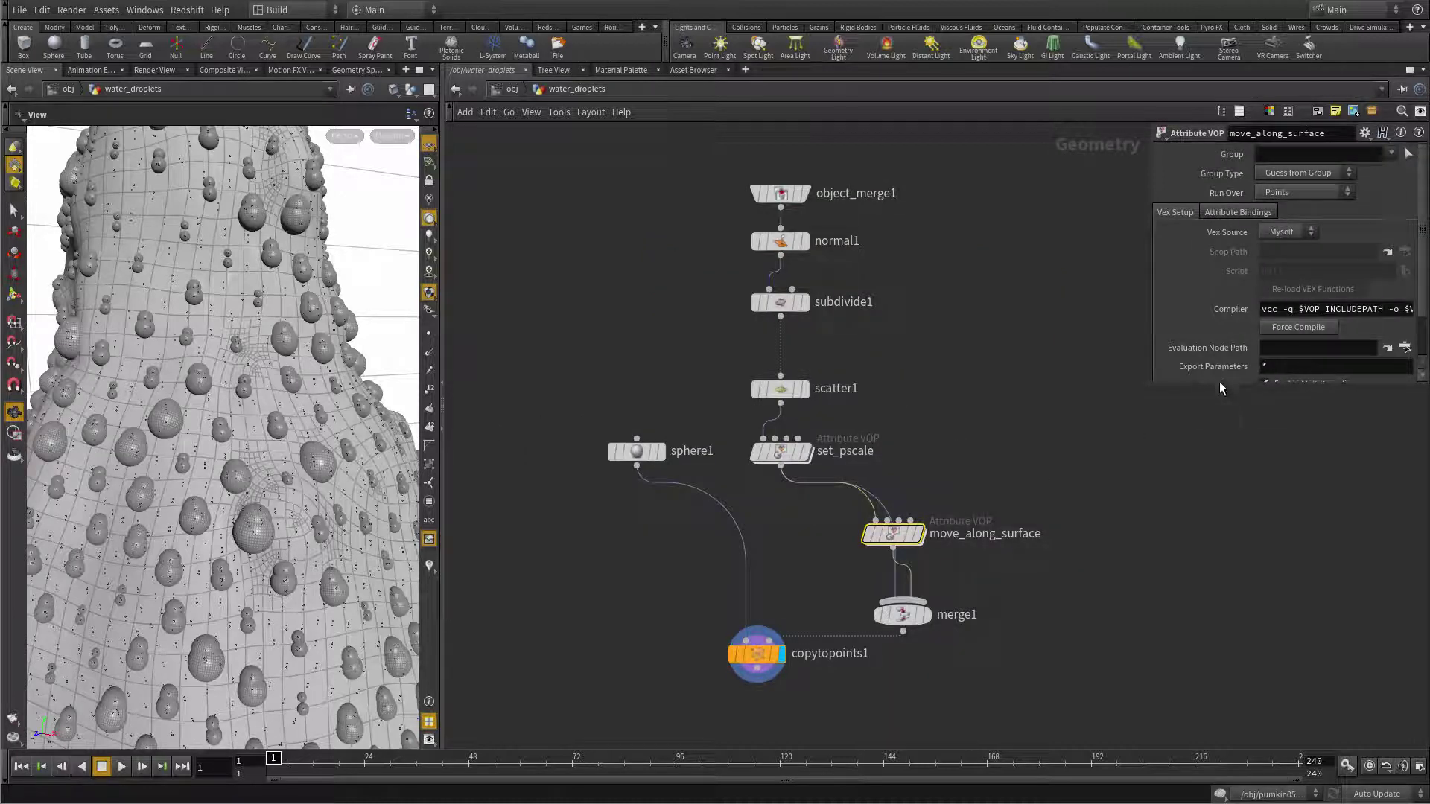
{"action": "left_click_drag", "start_coordinate": [1218, 386], "coordinate": [1219, 555]}
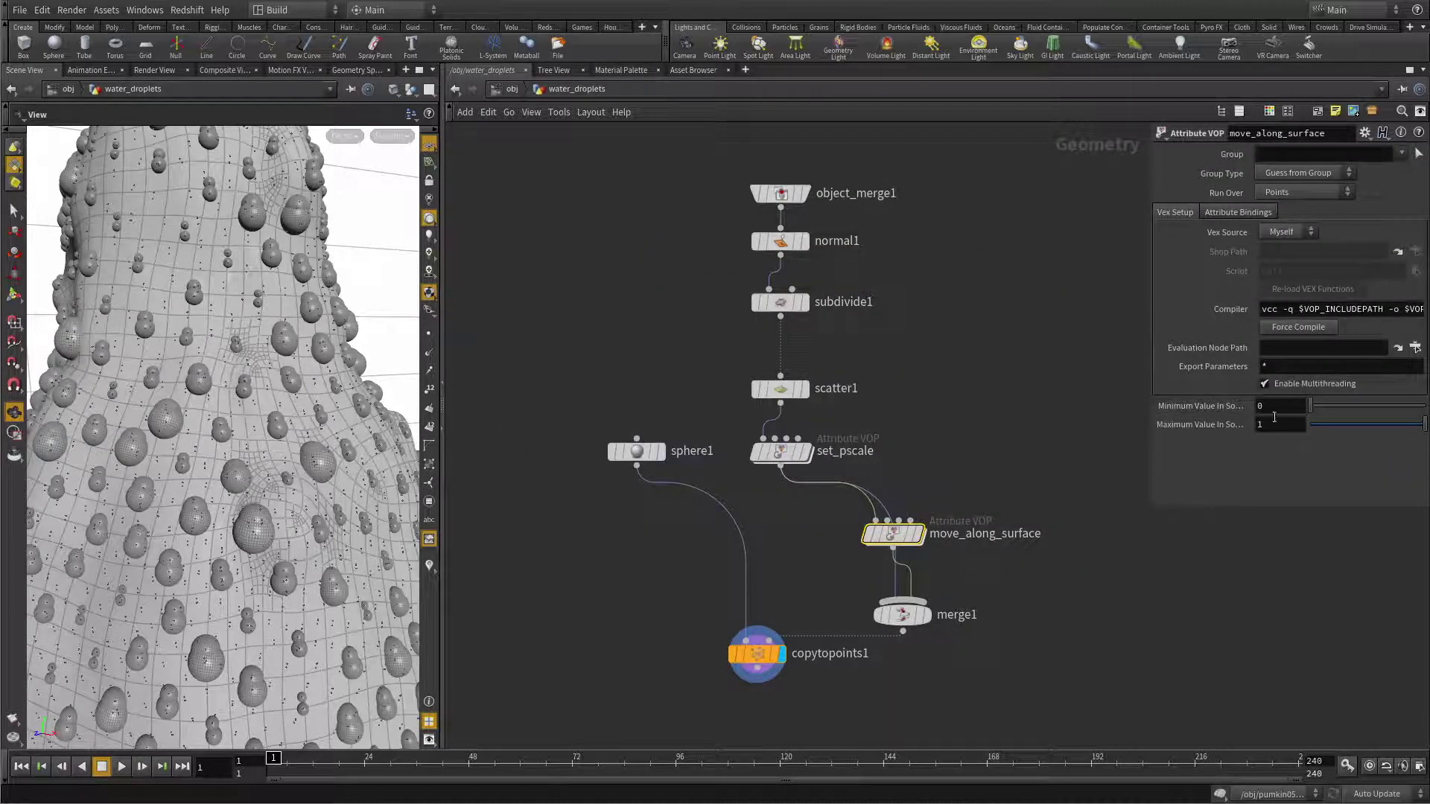
{"action": "left_click_drag", "start_coordinate": [894, 537], "coordinate": [942, 543]}
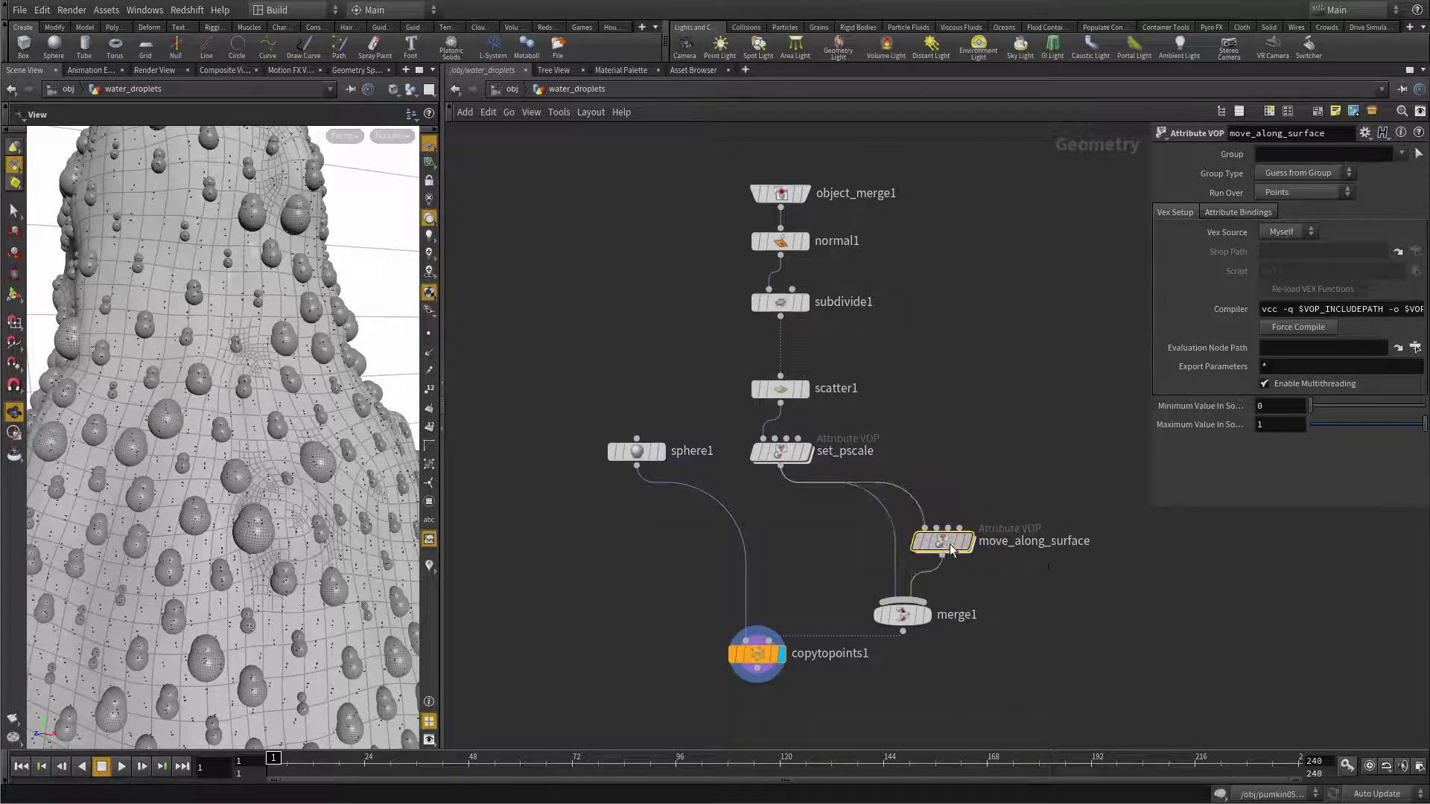
{"action": "left_click", "coordinate": [791, 452]}
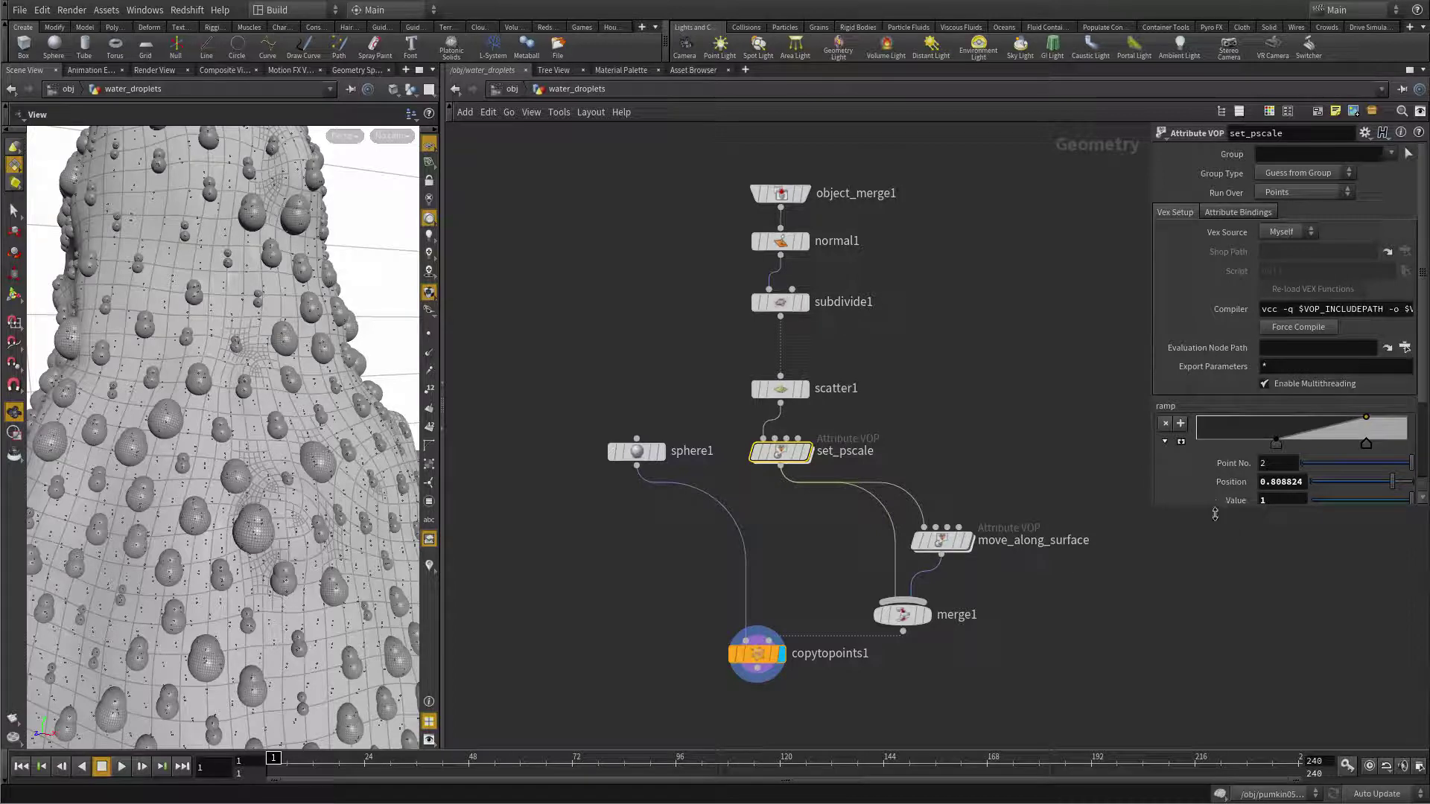
{"action": "left_click_drag", "start_coordinate": [1217, 510], "coordinate": [1206, 625]}
{"action": "right_click", "coordinate": [1279, 541]}
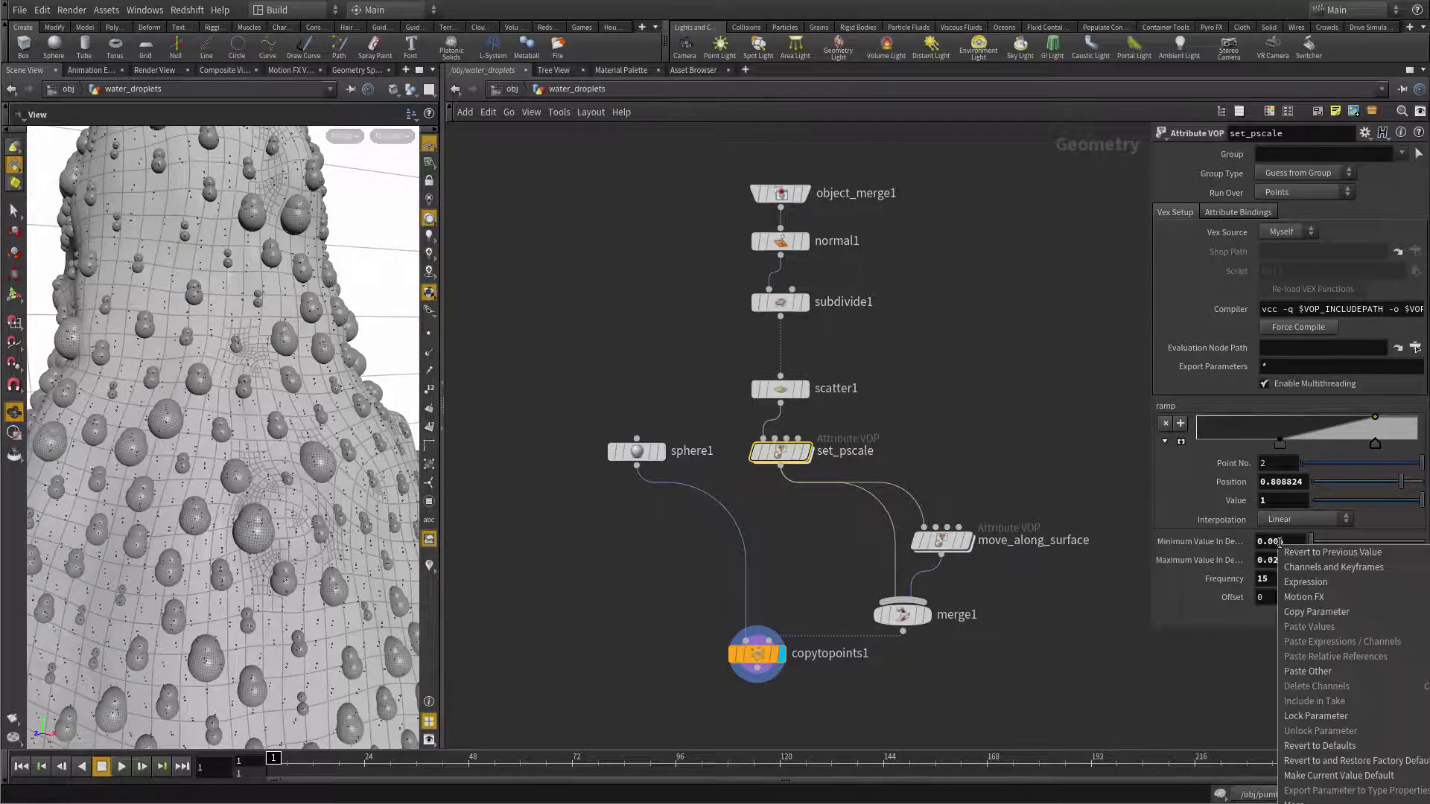
{"action": "left_click", "coordinate": [1315, 611]}
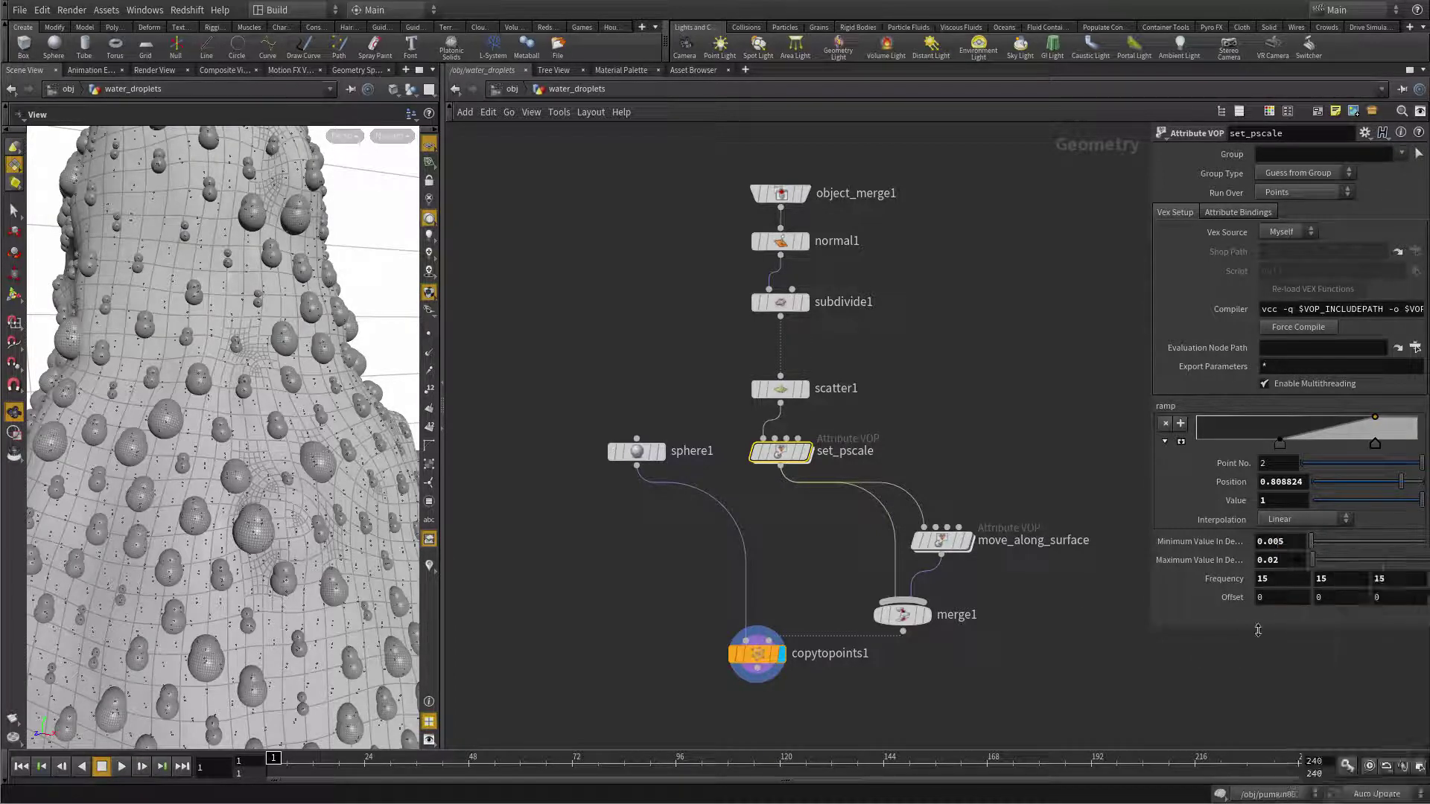
{"action": "left_click", "coordinate": [955, 543]}
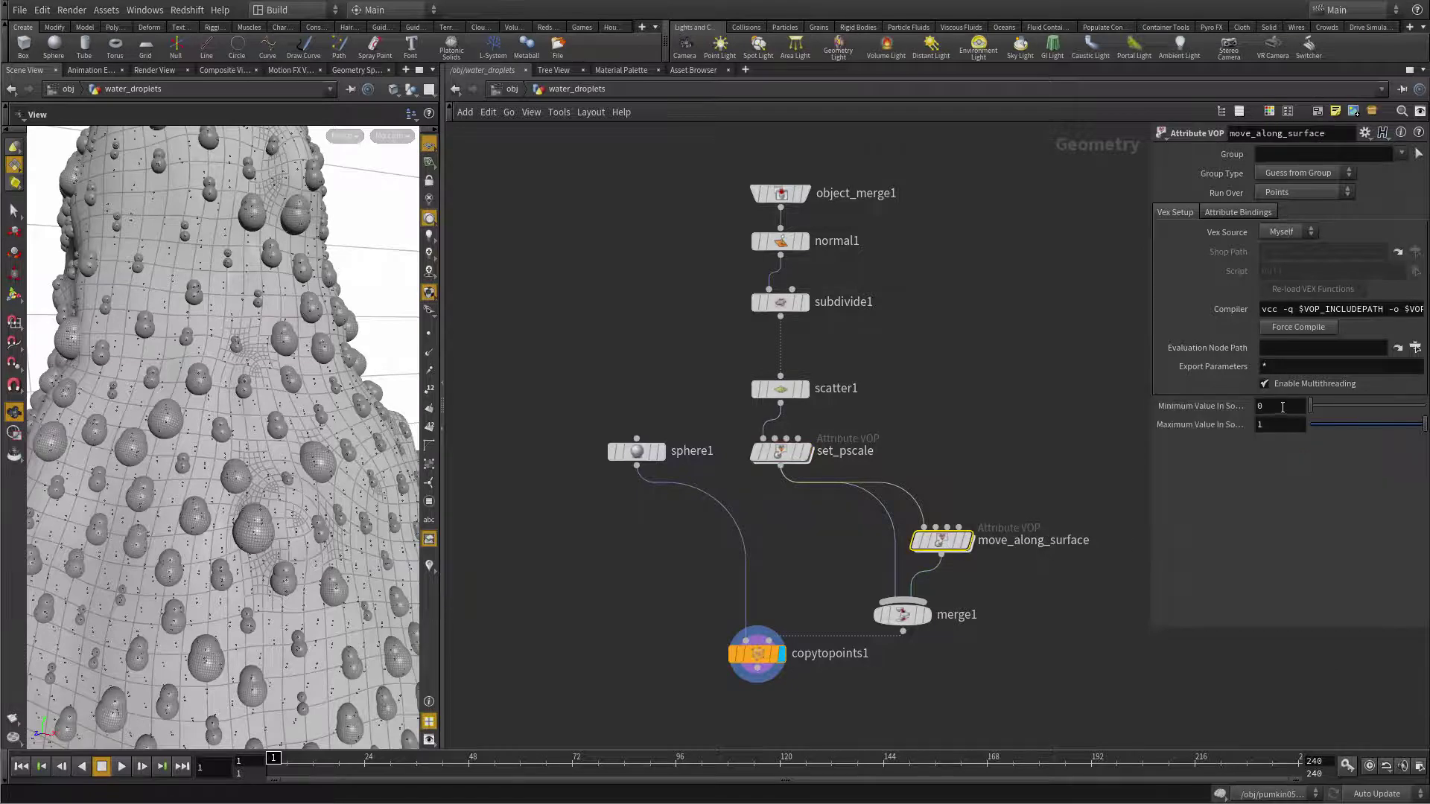
{"action": "right_click", "coordinate": [1282, 408]}
{"action": "left_click", "coordinate": [1329, 521]}
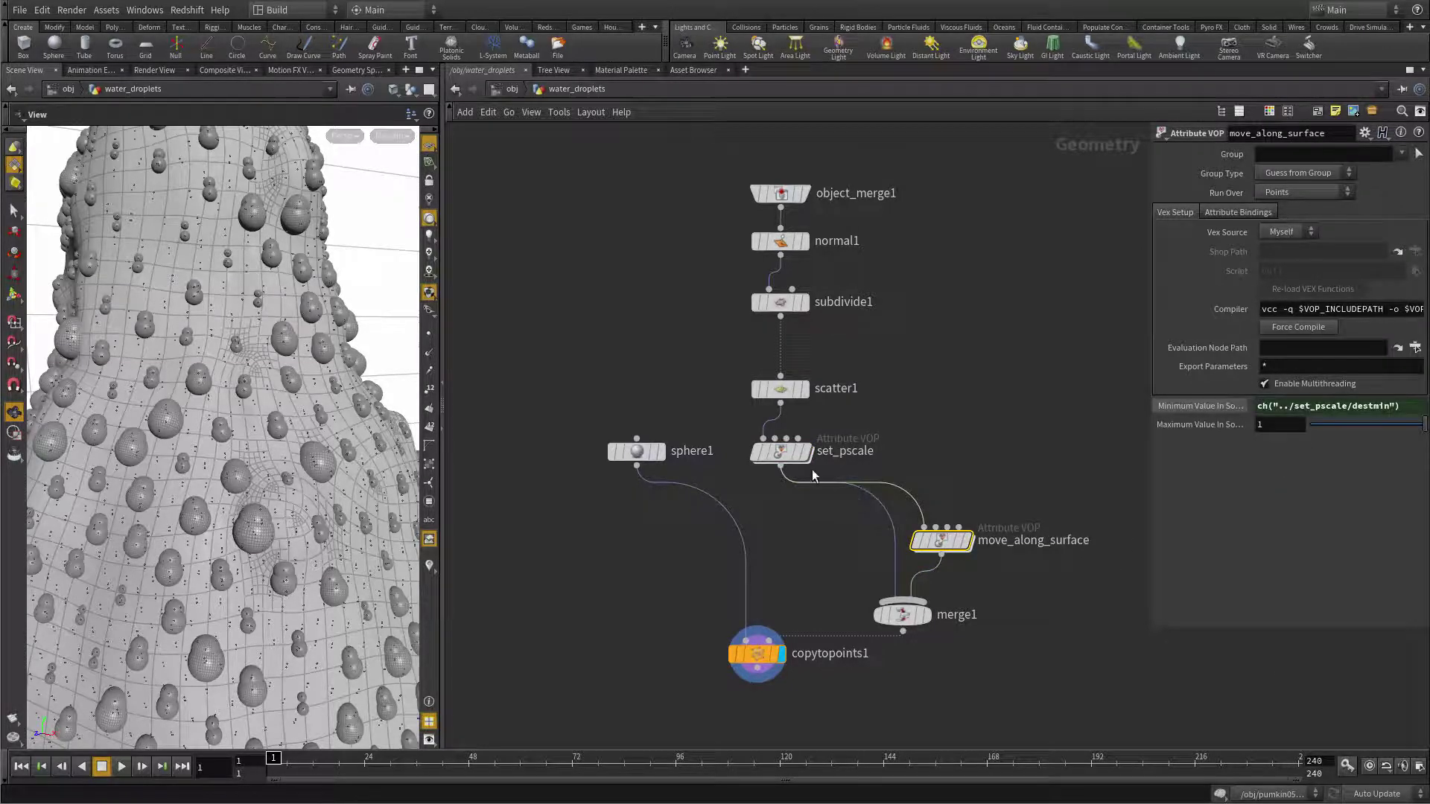
Link move_along_surface's maximum source value to set_pscale's maximum destination value with a relative reference.
{"action": "left_click", "coordinate": [782, 453]}
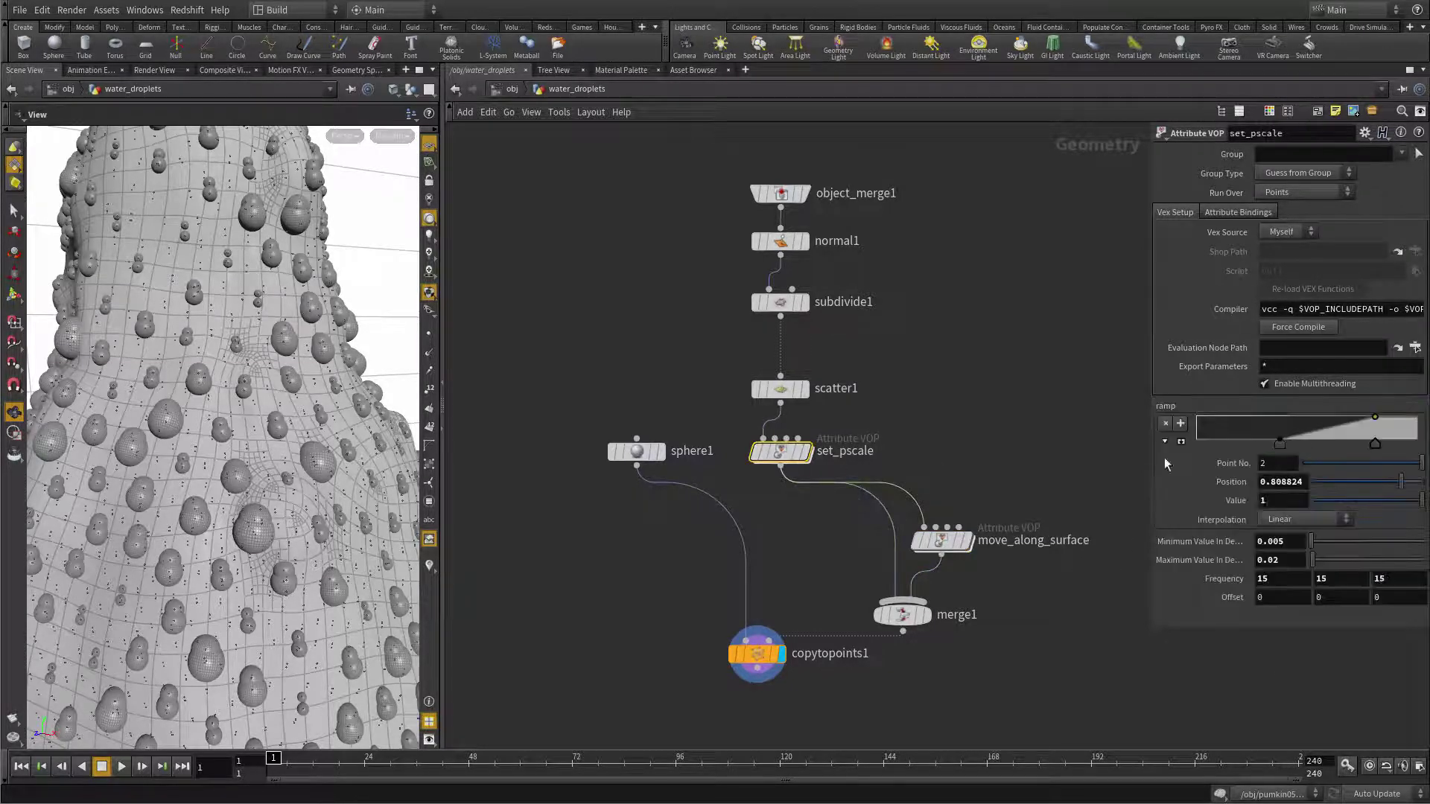
{"action": "right_click", "coordinate": [1279, 560]}
{"action": "left_click", "coordinate": [1316, 627]}
{"action": "left_click", "coordinate": [945, 544]}
{"action": "right_click", "coordinate": [1274, 425]}
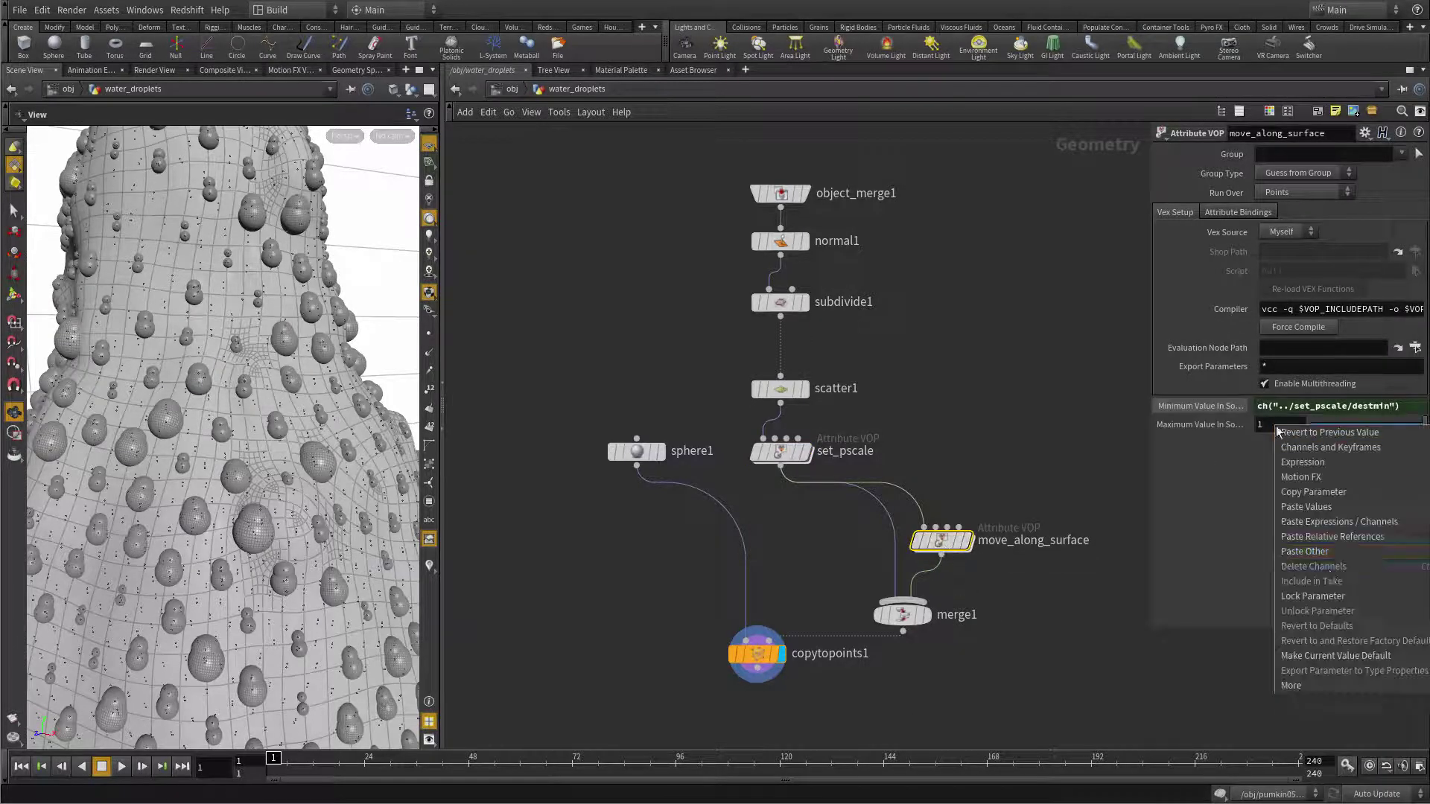
{"action": "left_click", "coordinate": [1333, 533]}
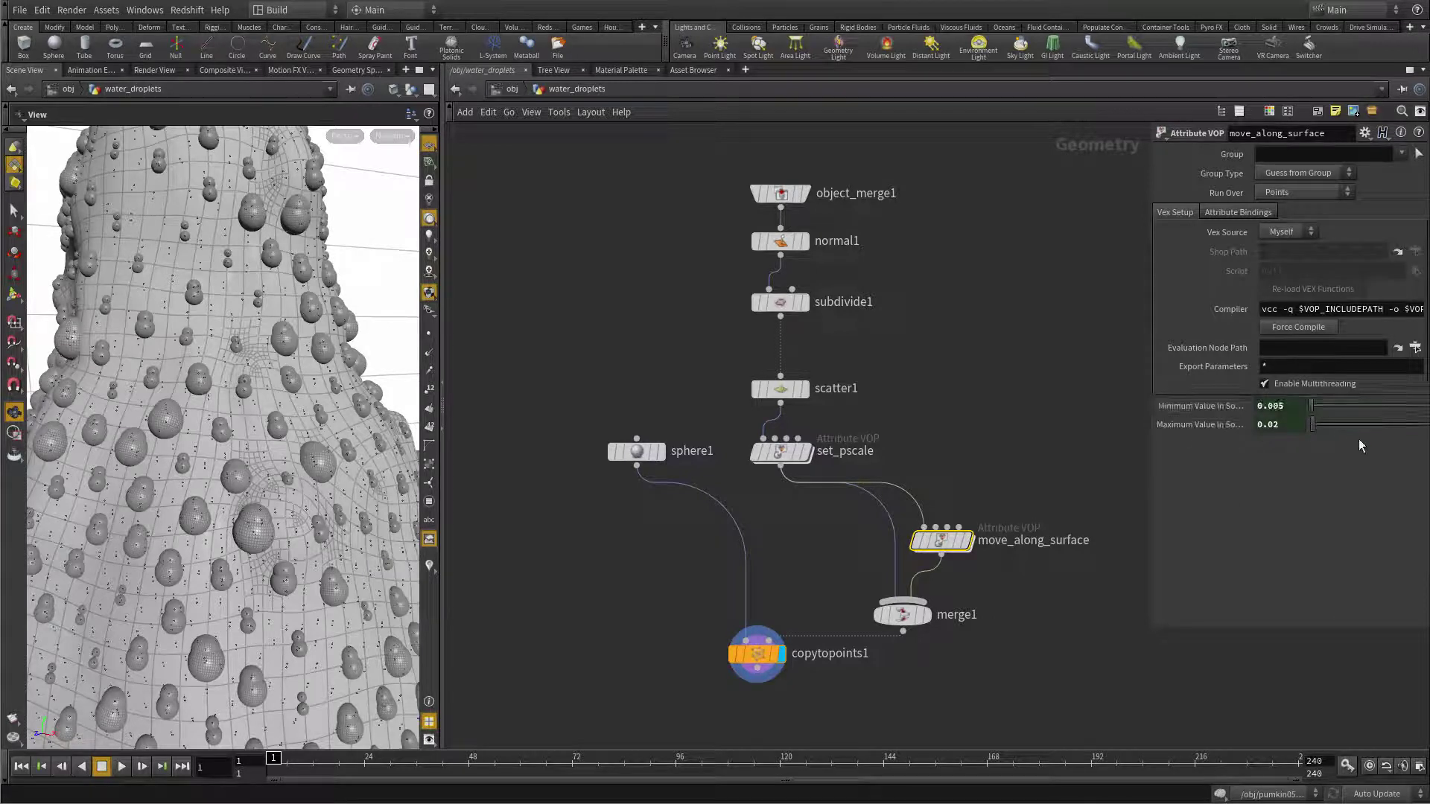
Reopen the move_along_surface network, show the Displace Along Normal node's settings and nudge the Fit Range node aside.
{"action": "double_click", "coordinate": [942, 541]}
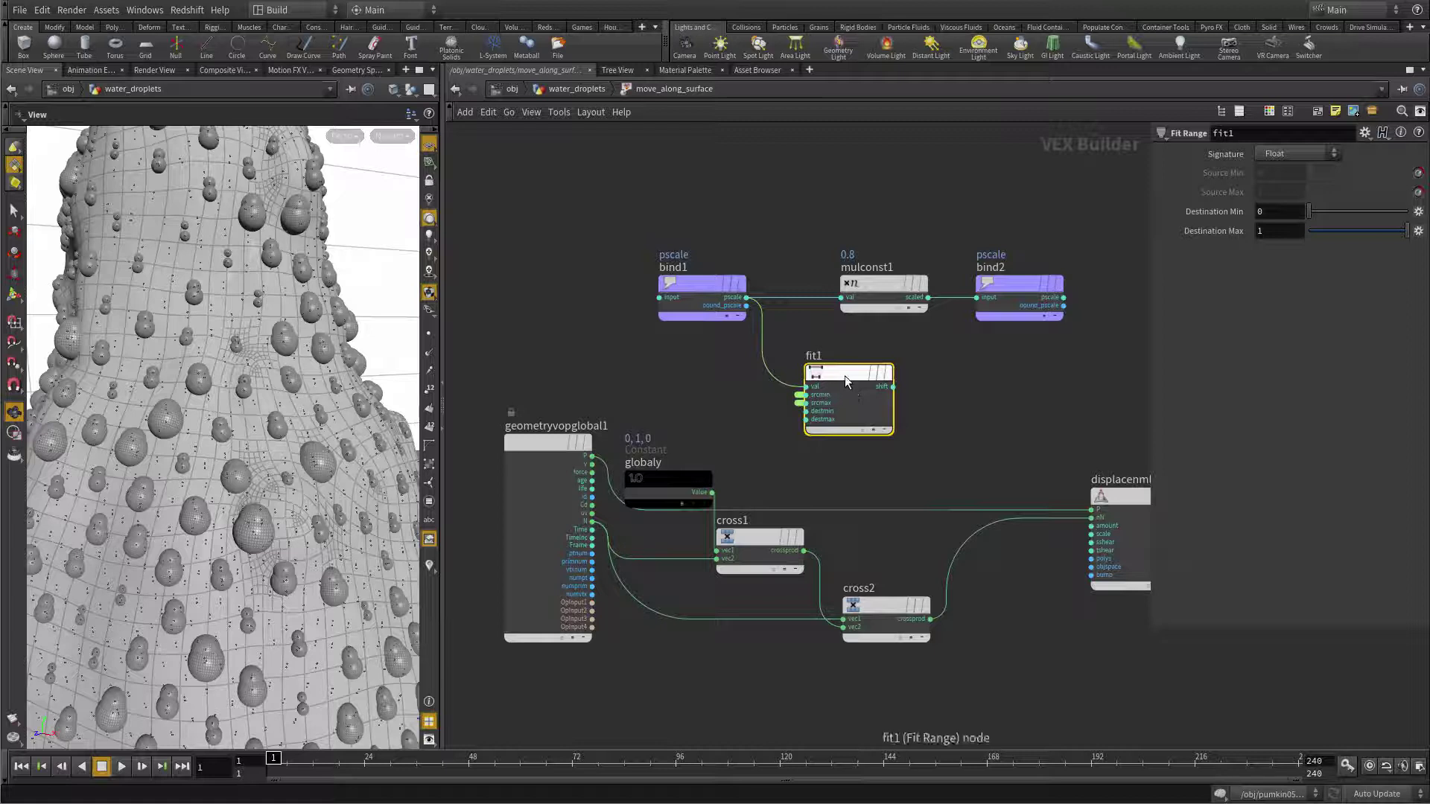
{"action": "left_click_drag", "start_coordinate": [844, 376], "coordinate": [835, 376]}
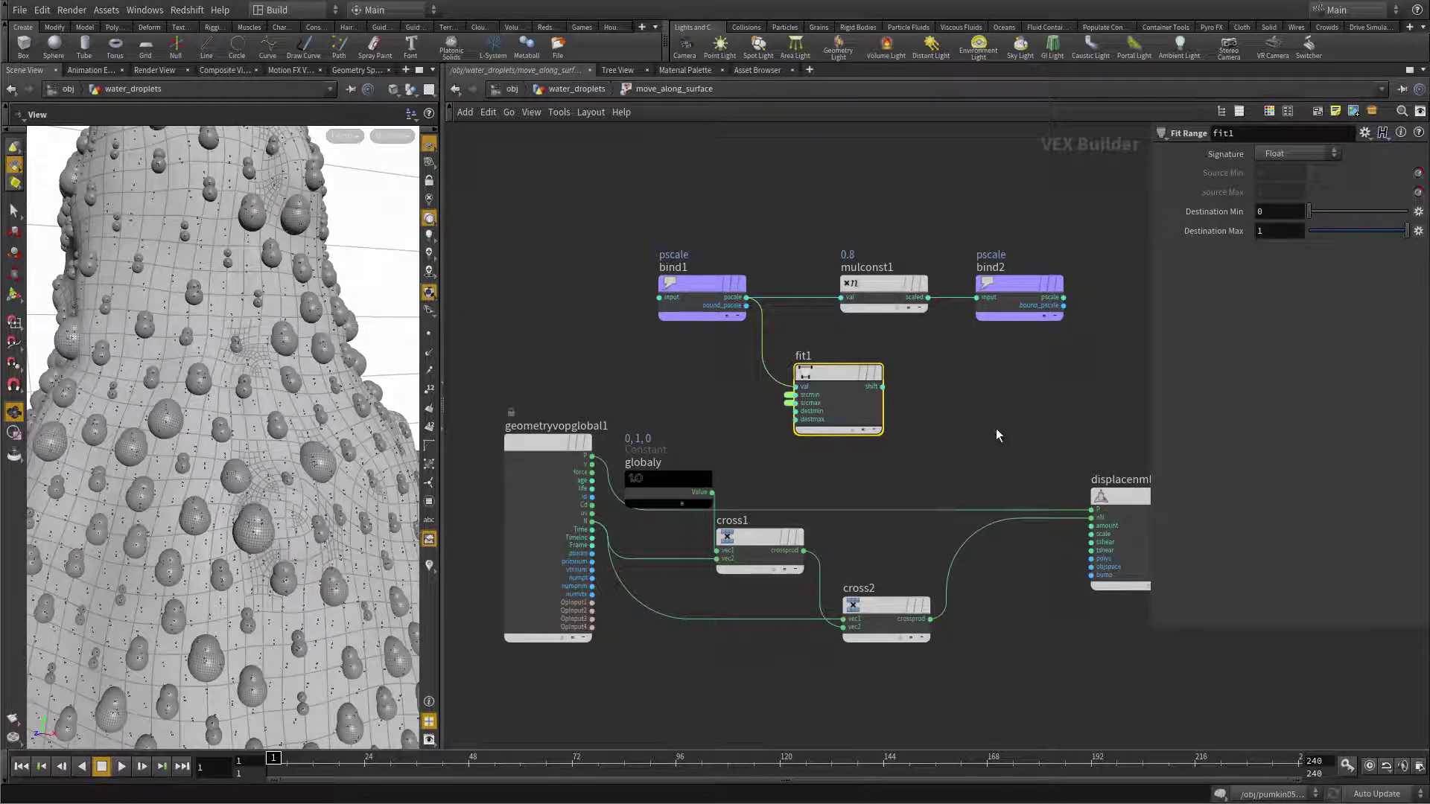
{"action": "middle_click_drag", "start_coordinate": [1026, 456], "coordinate": [953, 456]}
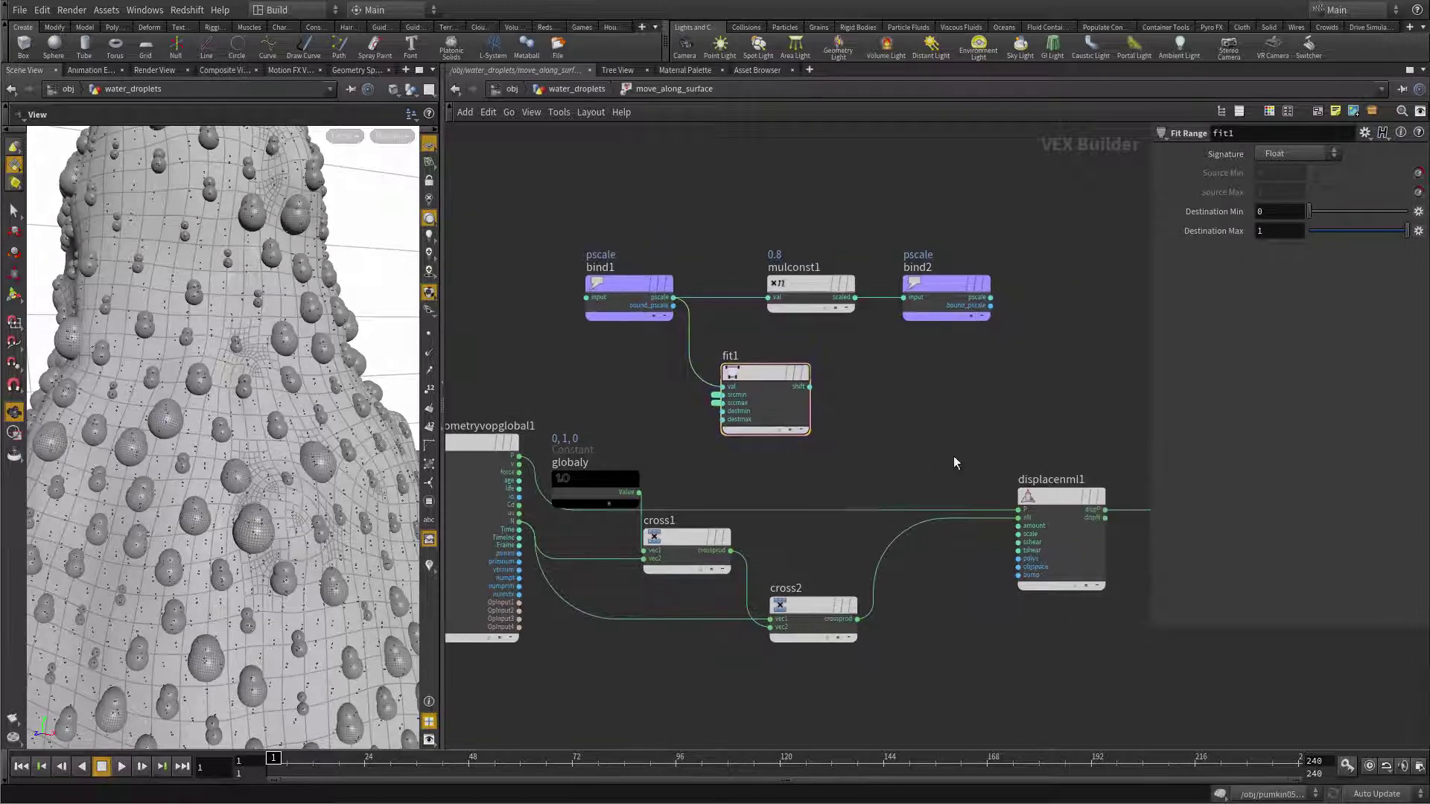
{"action": "left_click", "coordinate": [1050, 497]}
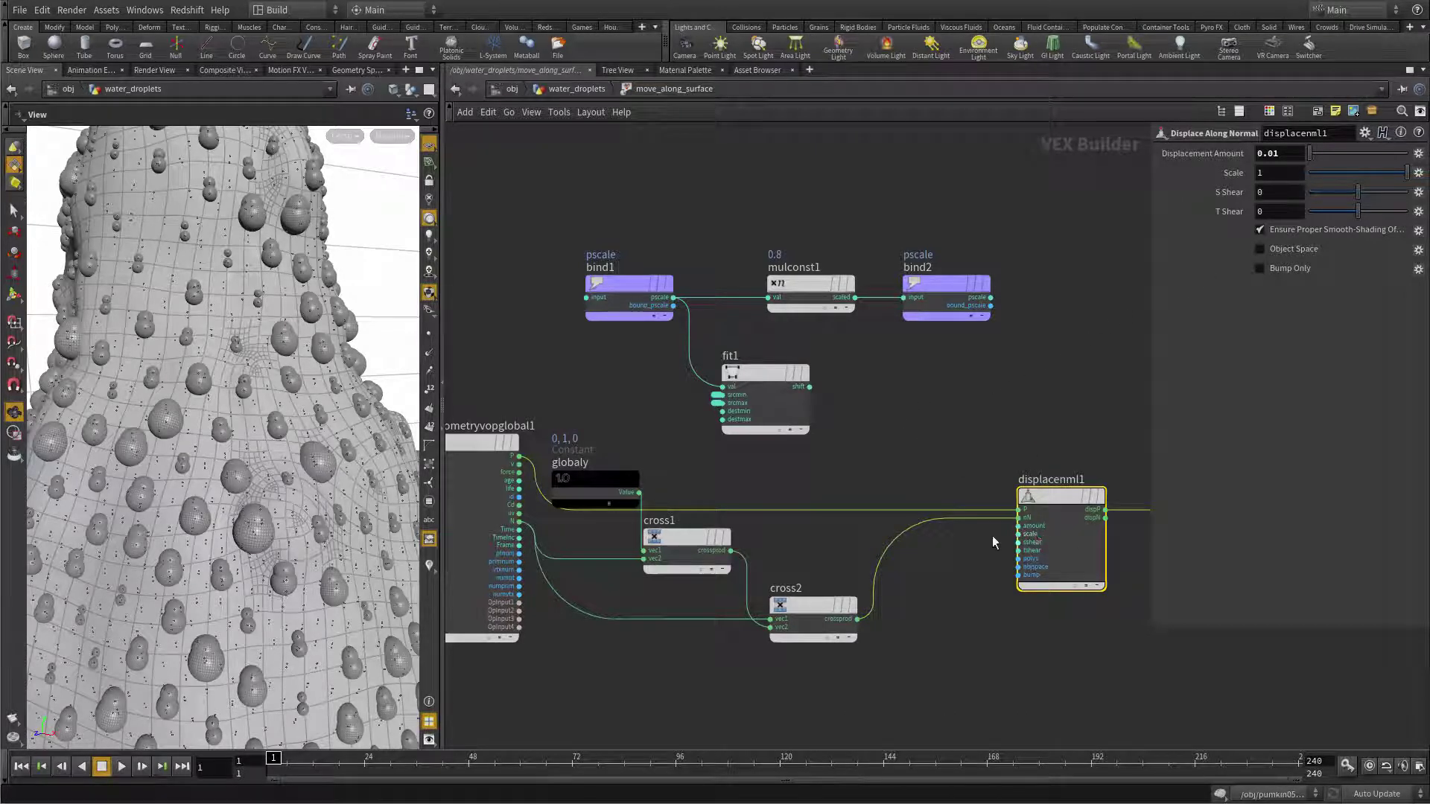
{"action": "left_click_drag", "start_coordinate": [761, 376], "coordinate": [755, 378]}
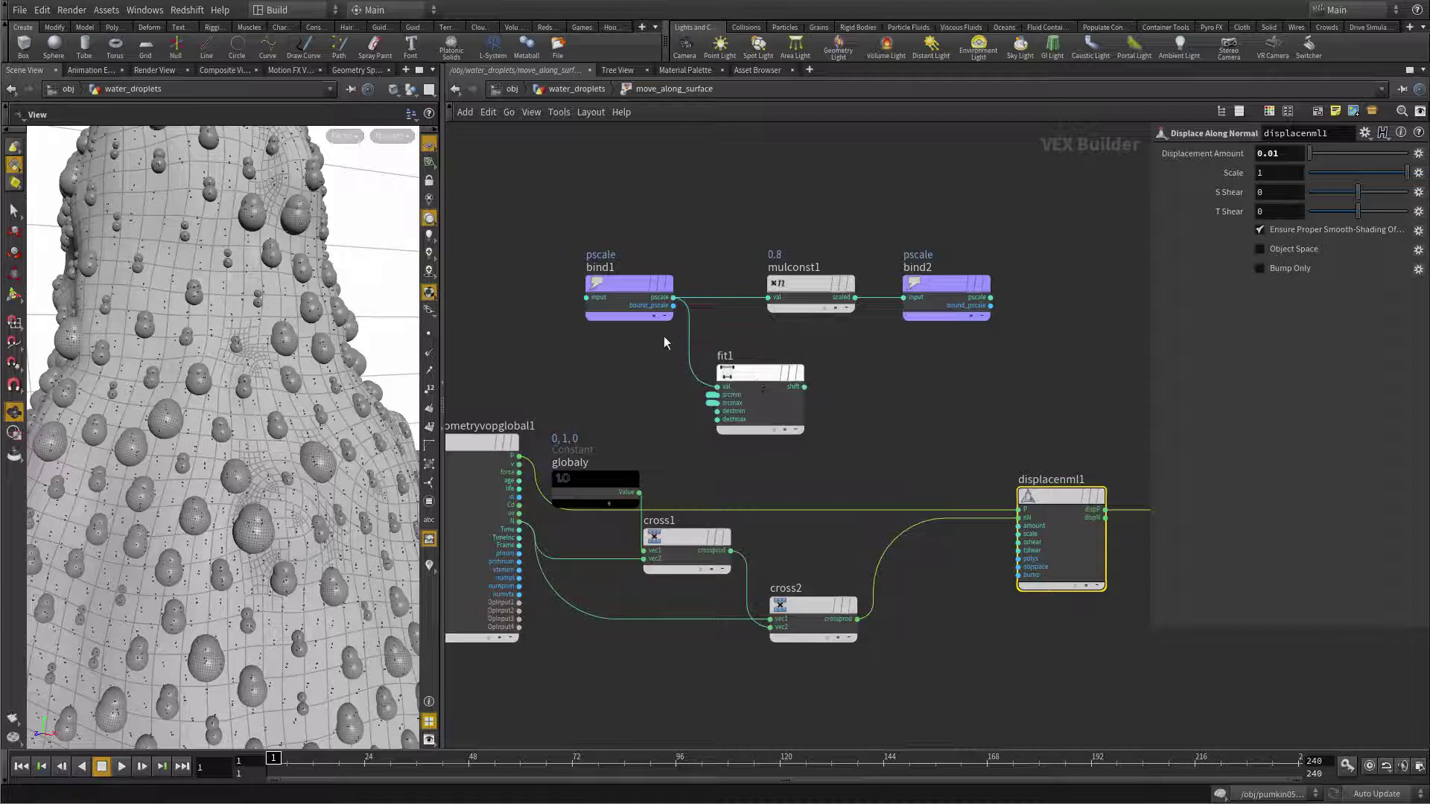
Add a Parameter node below the Fit Range node and name it displacement_amount.
{"action": "left_click", "coordinate": [950, 449]}
{"action": "key", "text": "Tab"}
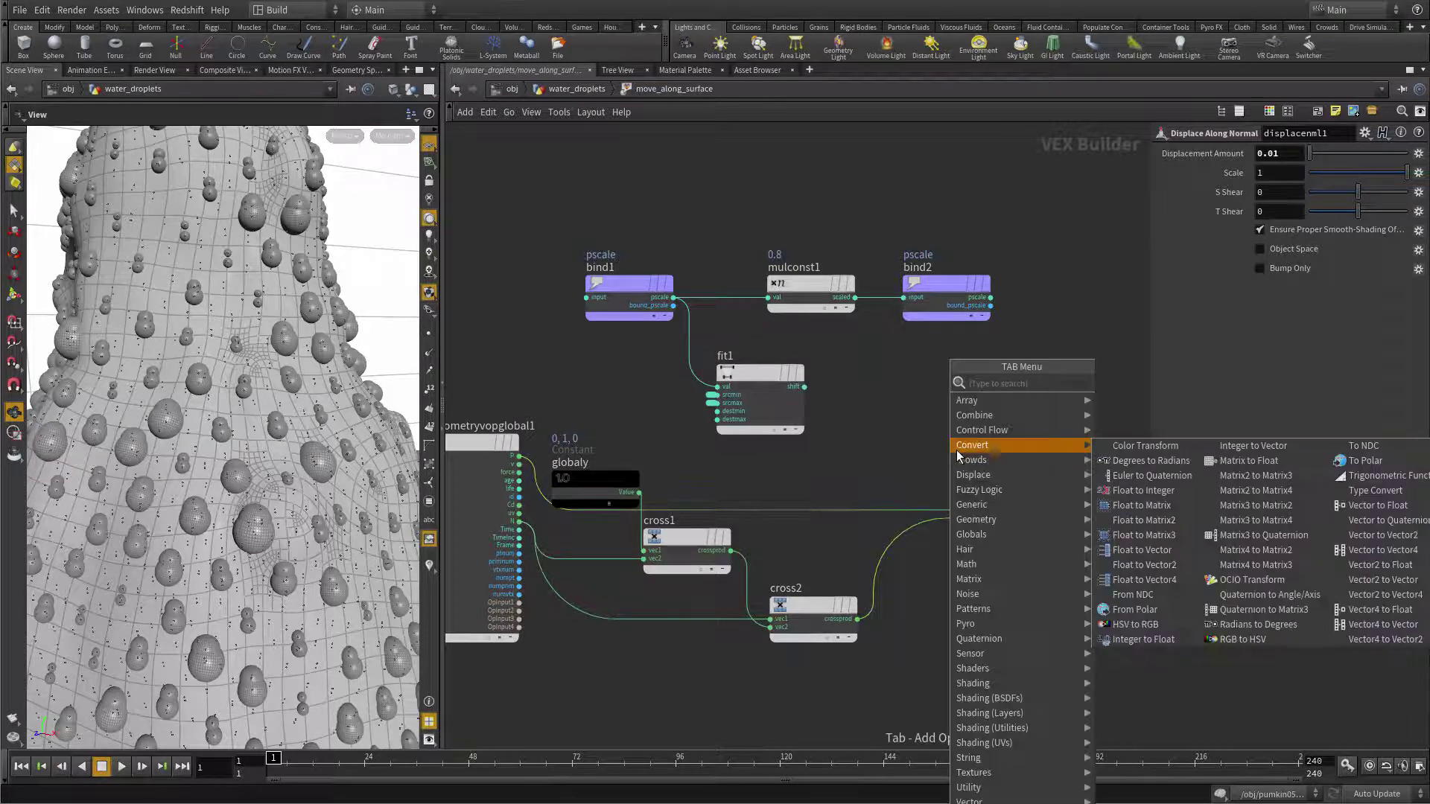
{"action": "type", "text": "p"}
{"action": "key", "text": "Escape"}
{"action": "left_click", "coordinate": [812, 479]}
{"action": "double_click", "coordinate": [1281, 154]}
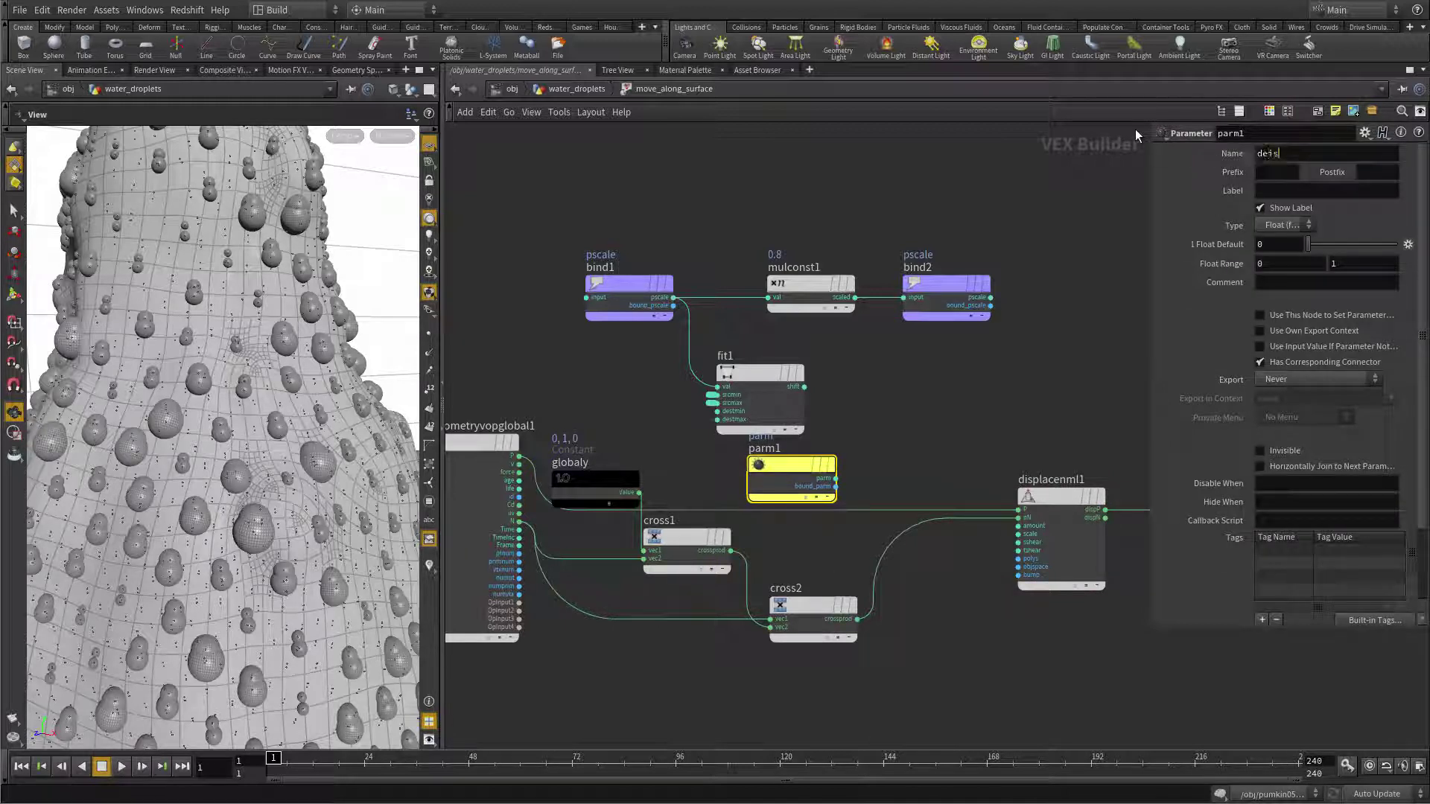
{"action": "type", "text": "displacement amount"}
{"action": "left_click", "coordinate": [1323, 153]}
{"action": "key", "text": "BackSpace"}
{"action": "key", "text": "Return"}
Shift the Fit Range node slightly and add a Multiply node between it and the Displace Along Normal node.
{"action": "left_click_drag", "start_coordinate": [770, 376], "coordinate": [791, 365]}
{"action": "key", "text": "Tab"}
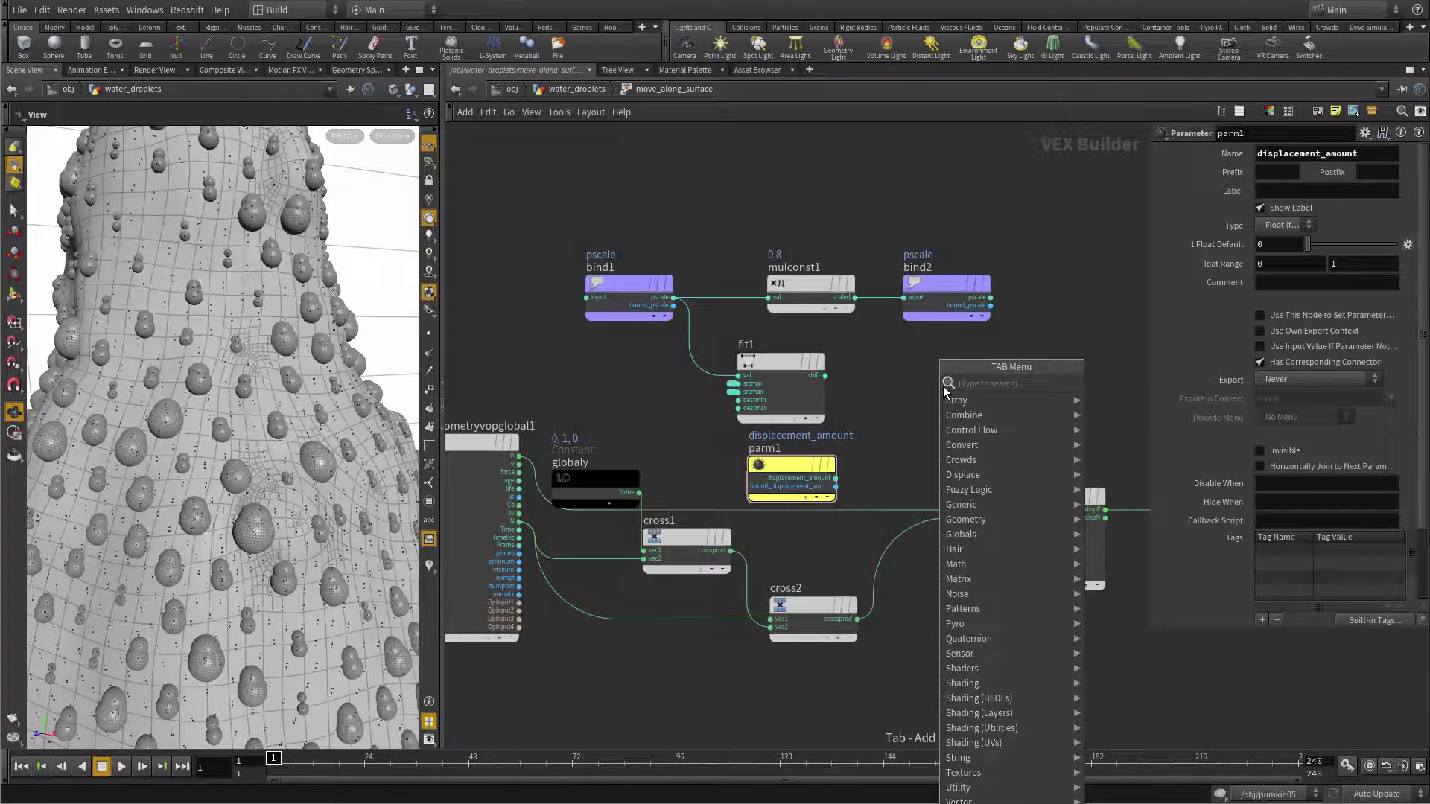
{"action": "type", "text": "multi"}
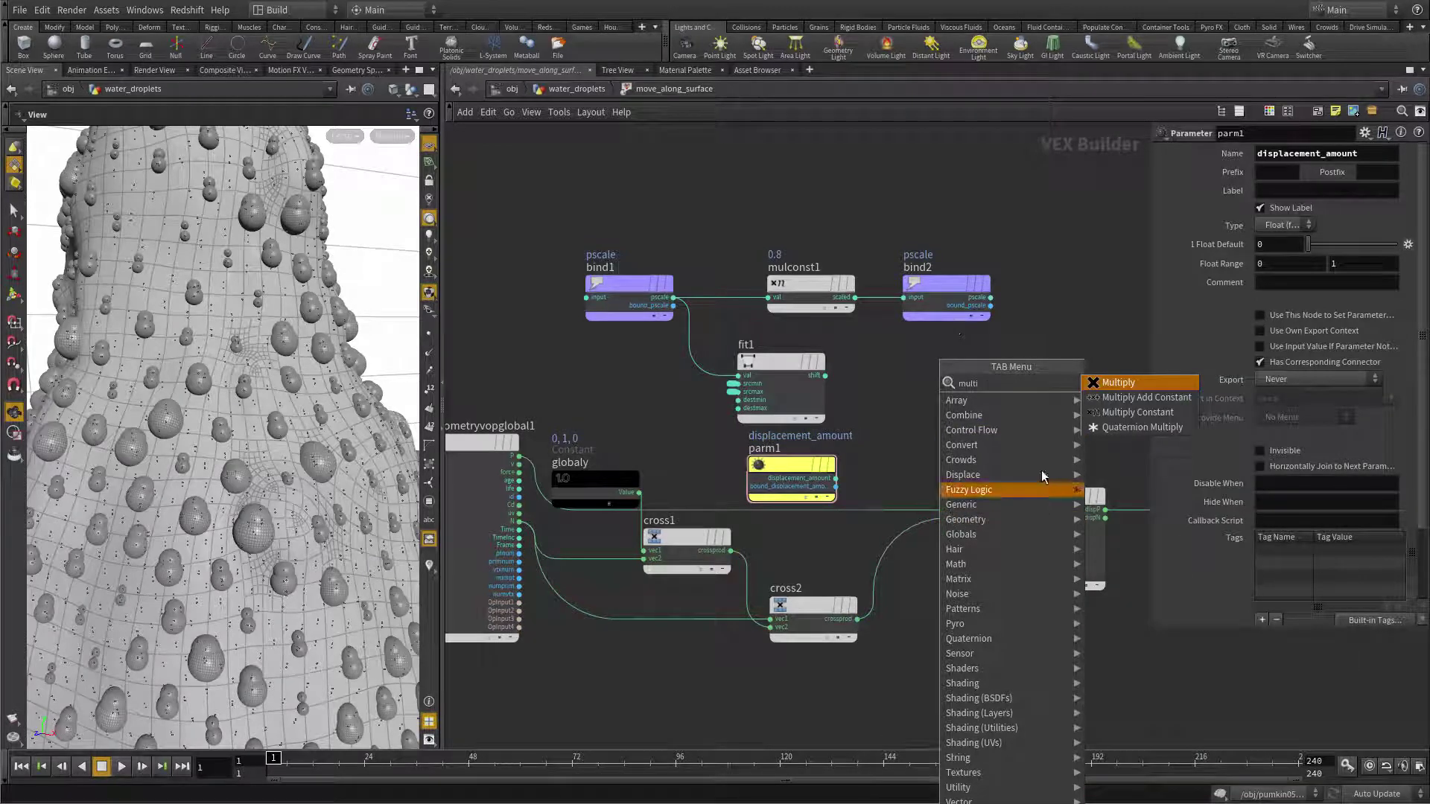
{"action": "left_click", "coordinate": [1120, 383]}
{"action": "left_click", "coordinate": [946, 417]}
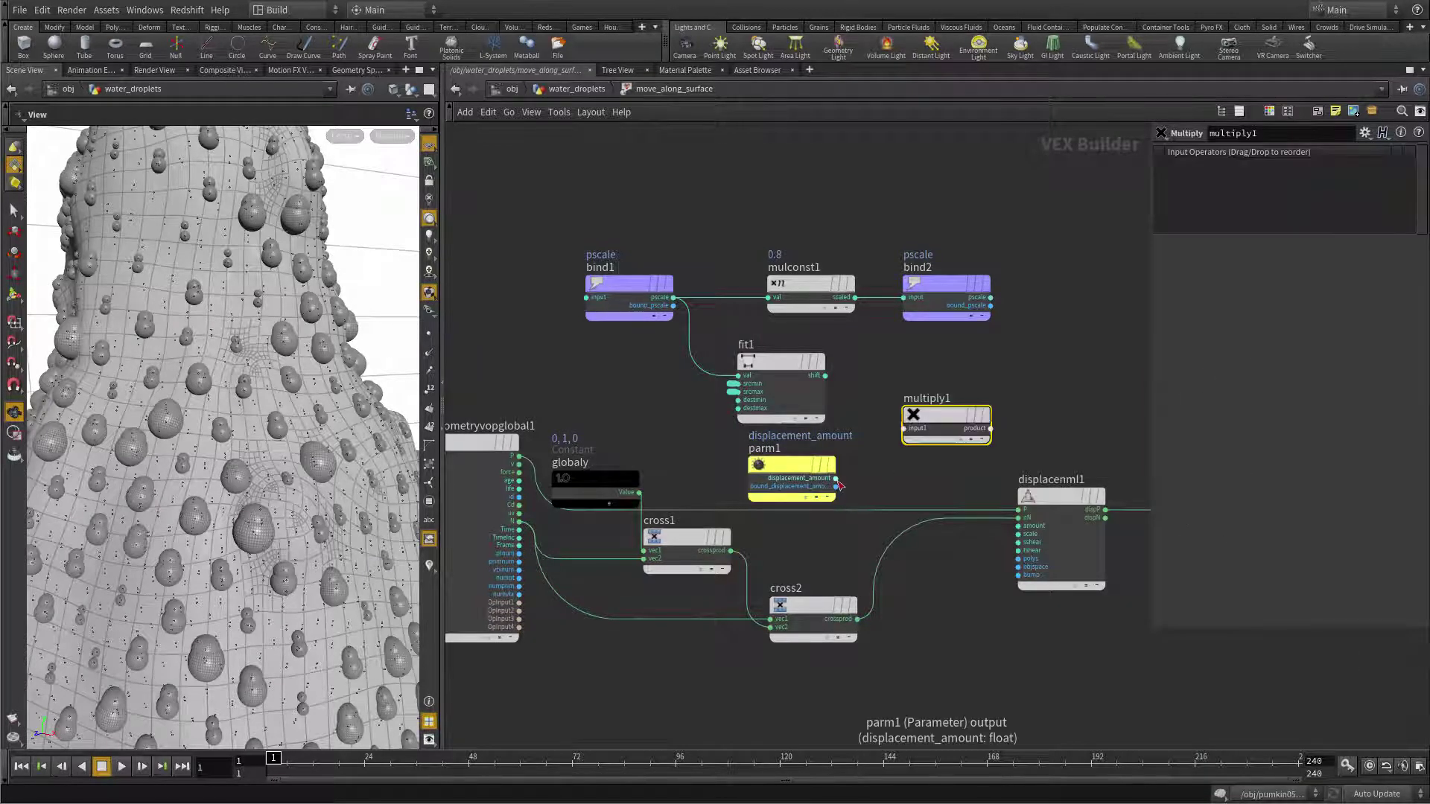
Multiply the displacement_amount parameter by the Fit Range's shift output and feed the product into the Displace Along Normal's amount input.
{"action": "left_click", "coordinate": [835, 478]}
{"action": "left_click", "coordinate": [903, 428]}
{"action": "left_click", "coordinate": [825, 376]}
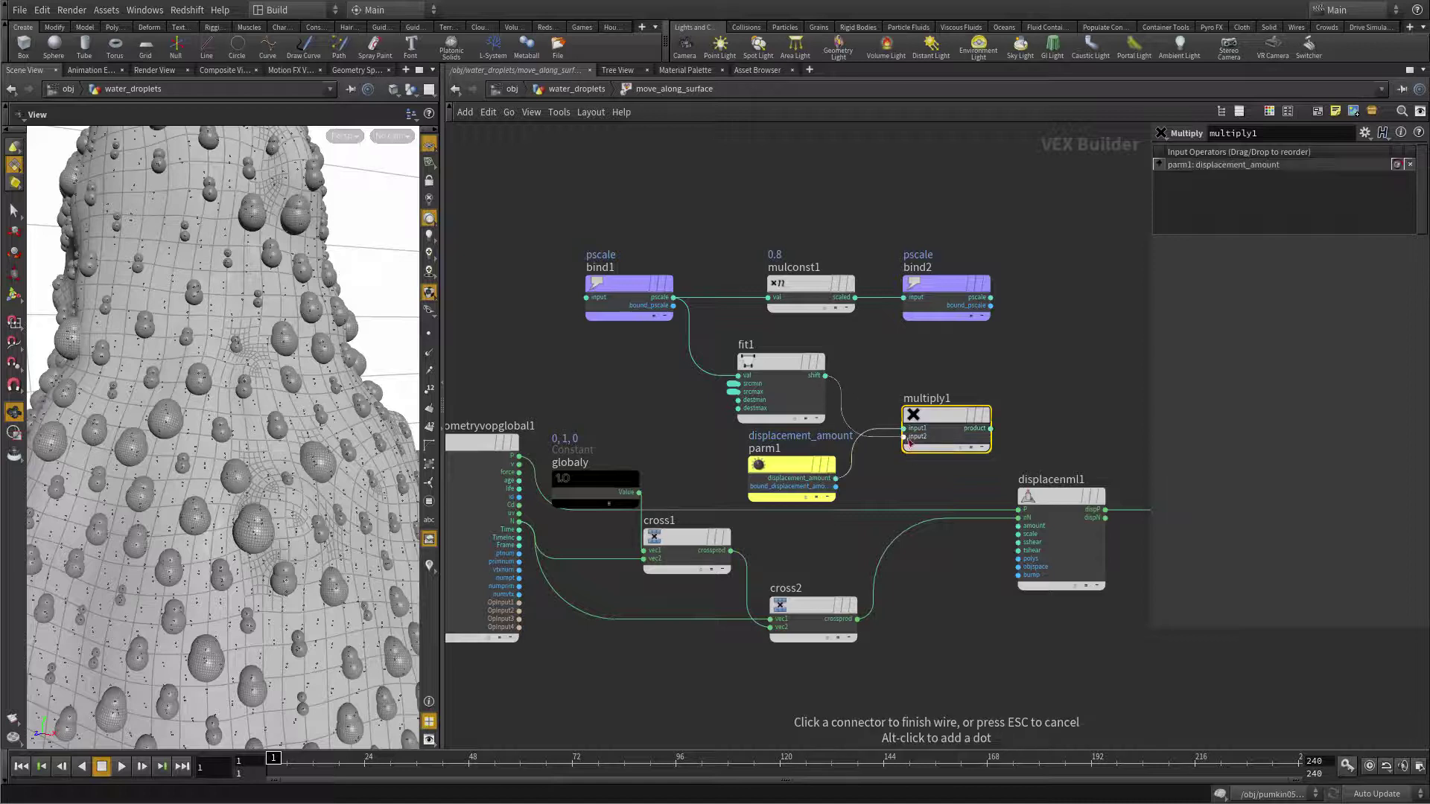
{"action": "left_click", "coordinate": [904, 437]}
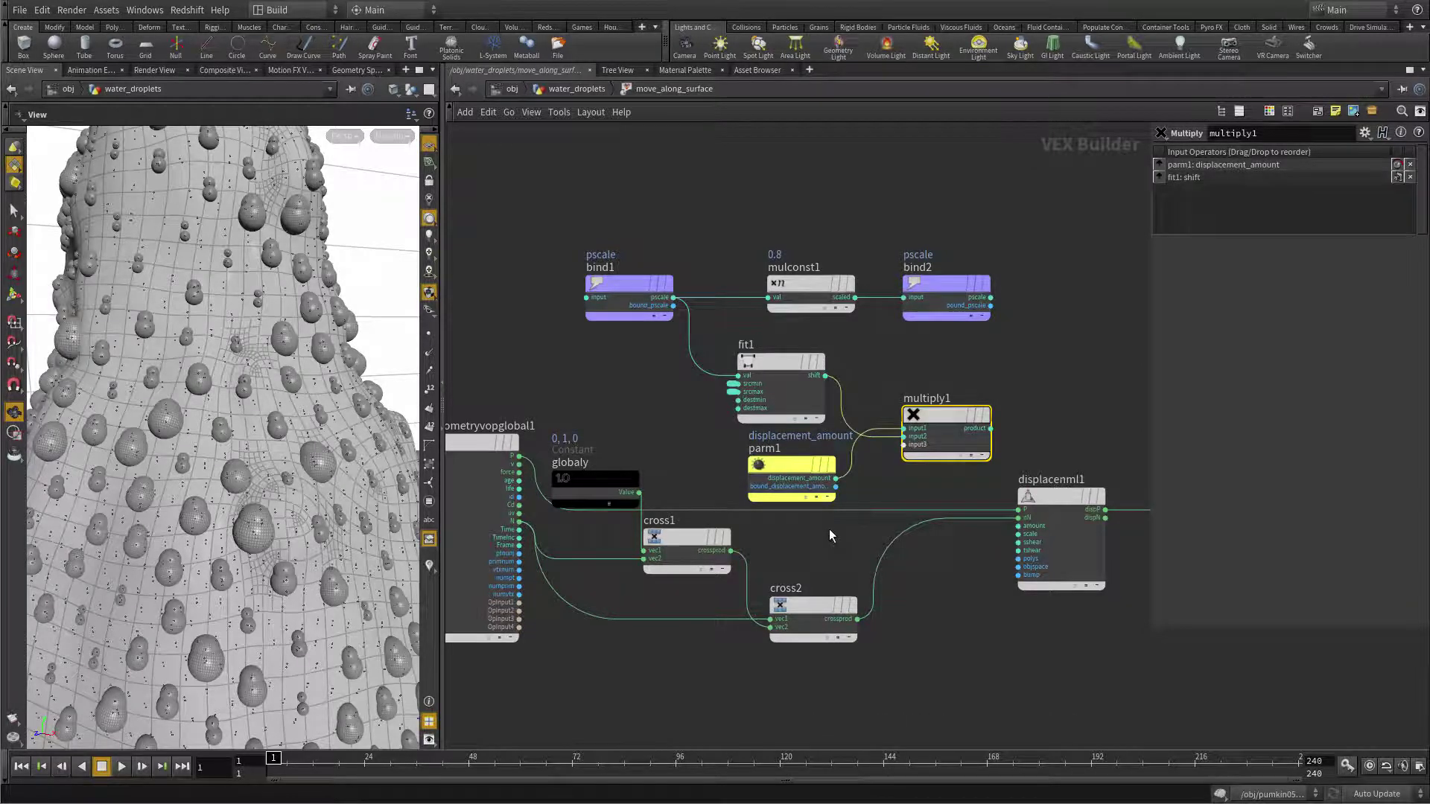
{"action": "left_click", "coordinate": [991, 428]}
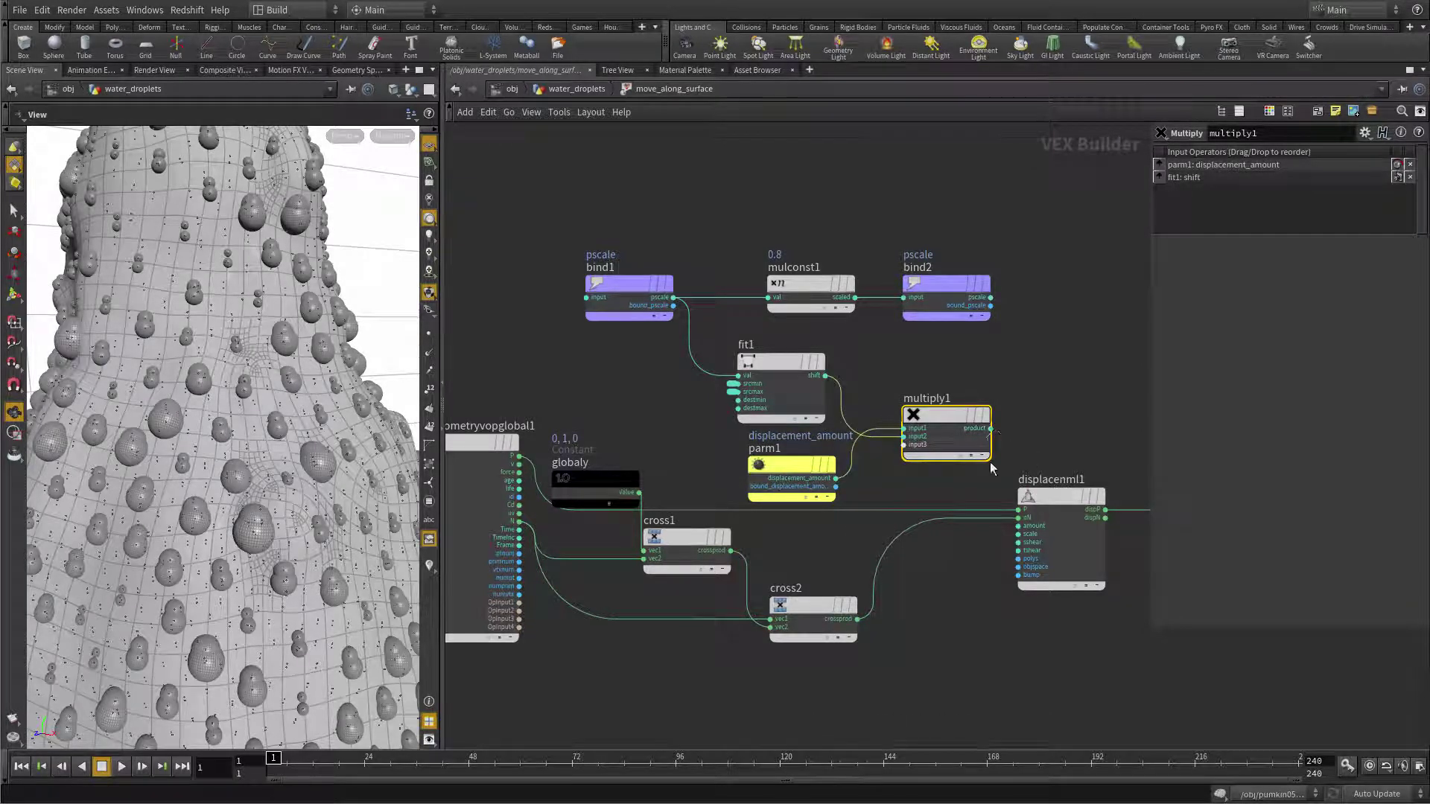
{"action": "left_click", "coordinate": [1013, 524]}
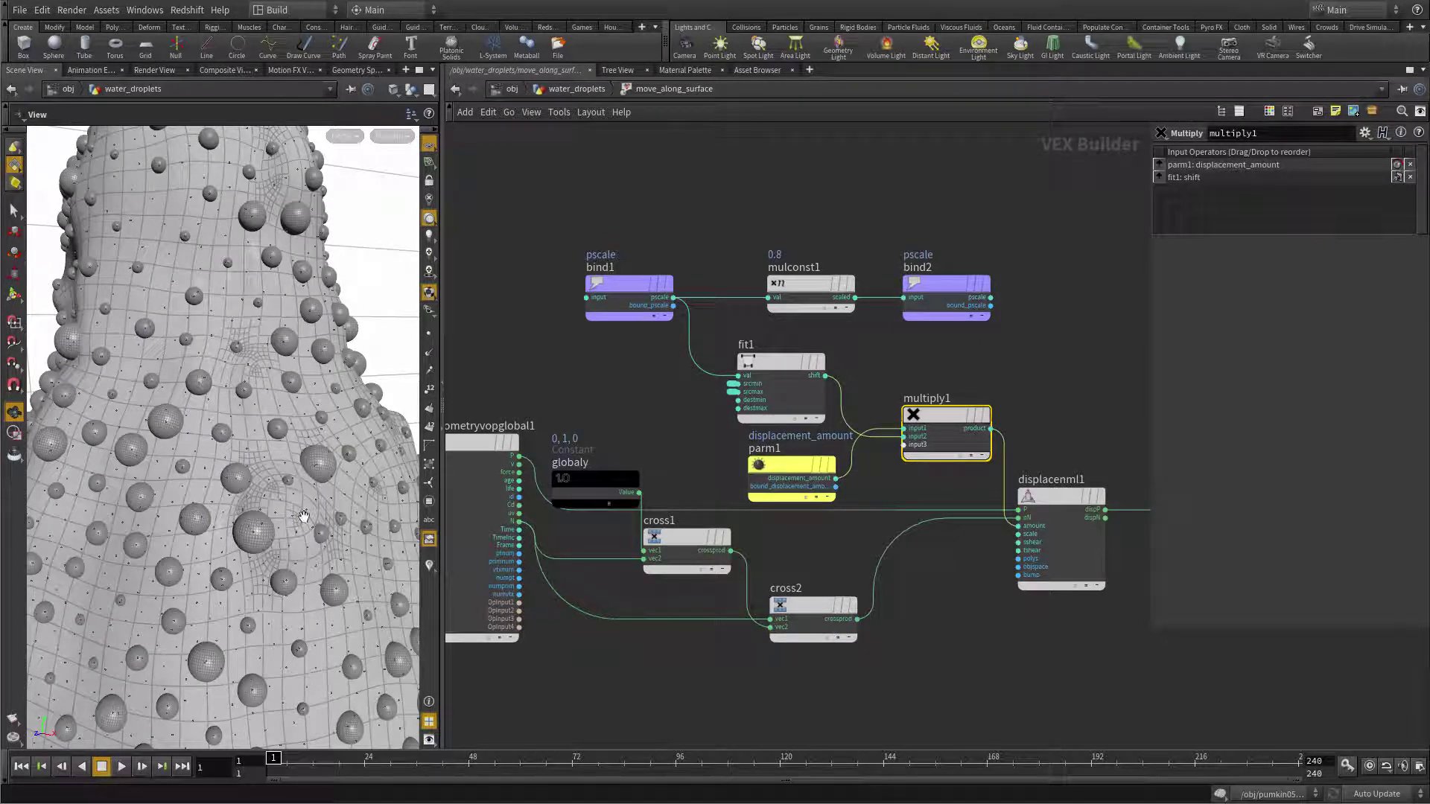
Return to the water_droplets network and set move_along_surface's displacement_amount to 0.032.
{"action": "key", "text": "u"}
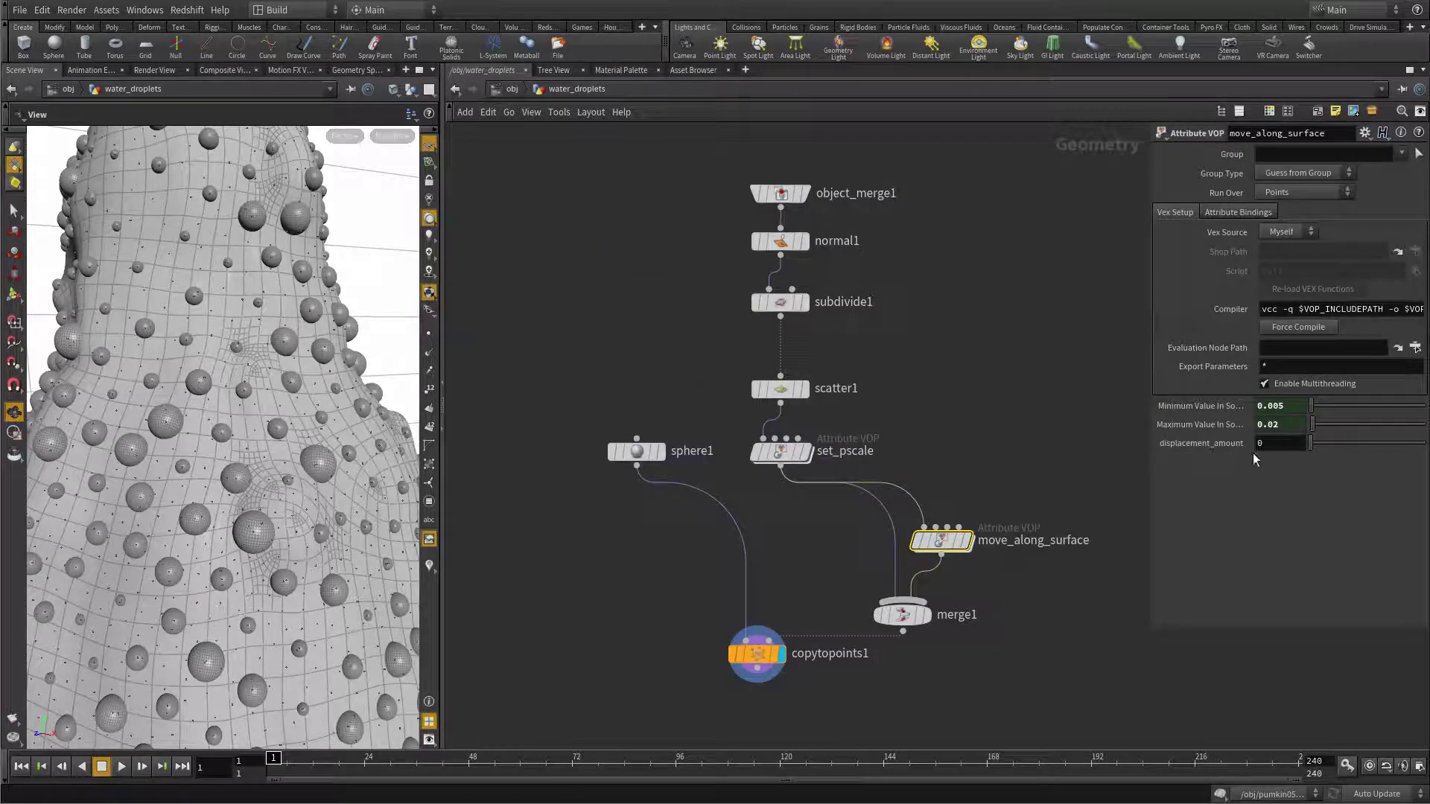
{"action": "left_click_drag", "start_coordinate": [1309, 443], "coordinate": [1315, 443]}
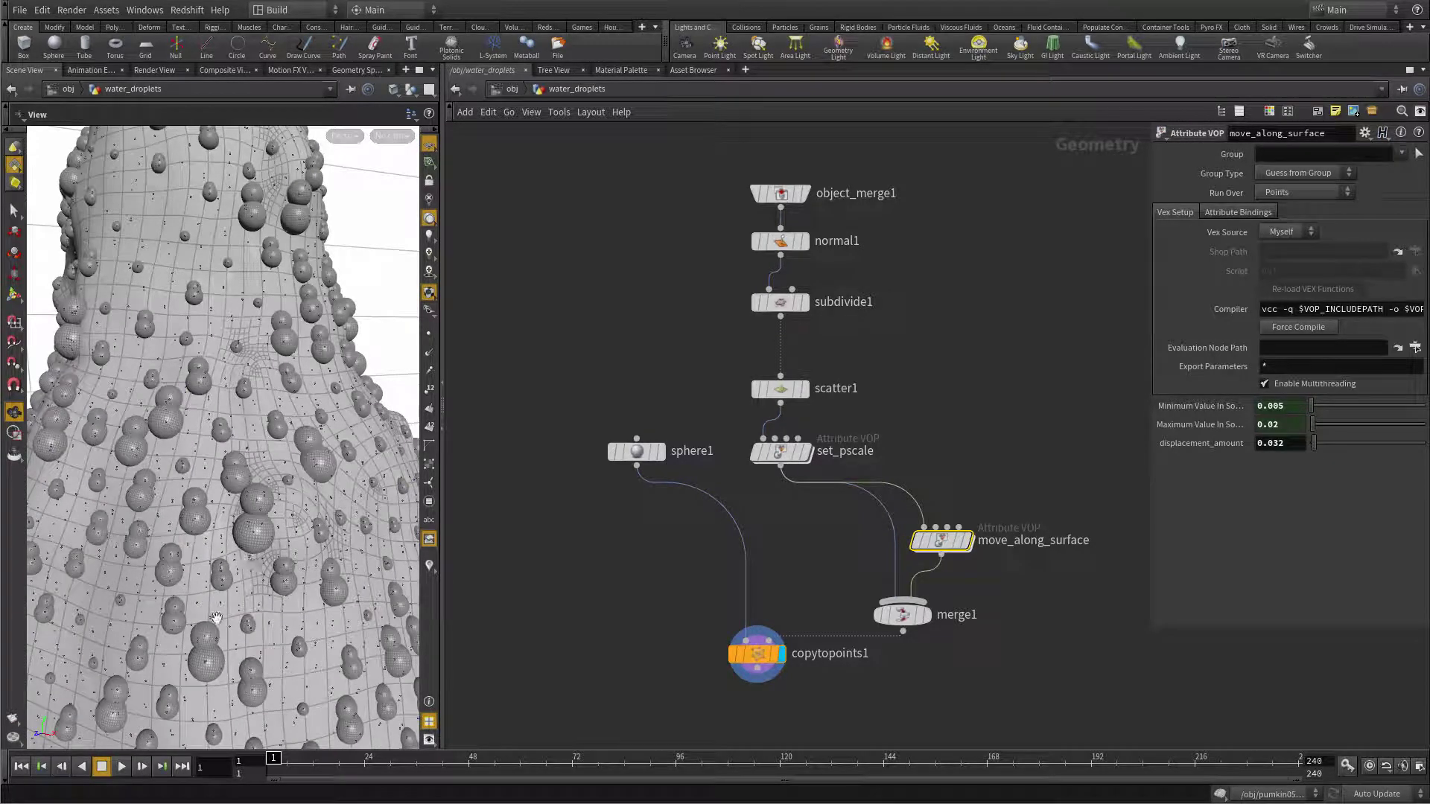
Set move_along_surface's displacement_amount to 0.02 and its inner Fit Range node's Destination Min to 0.1.
{"action": "left_click_drag", "start_coordinate": [1313, 443], "coordinate": [1310, 445]}
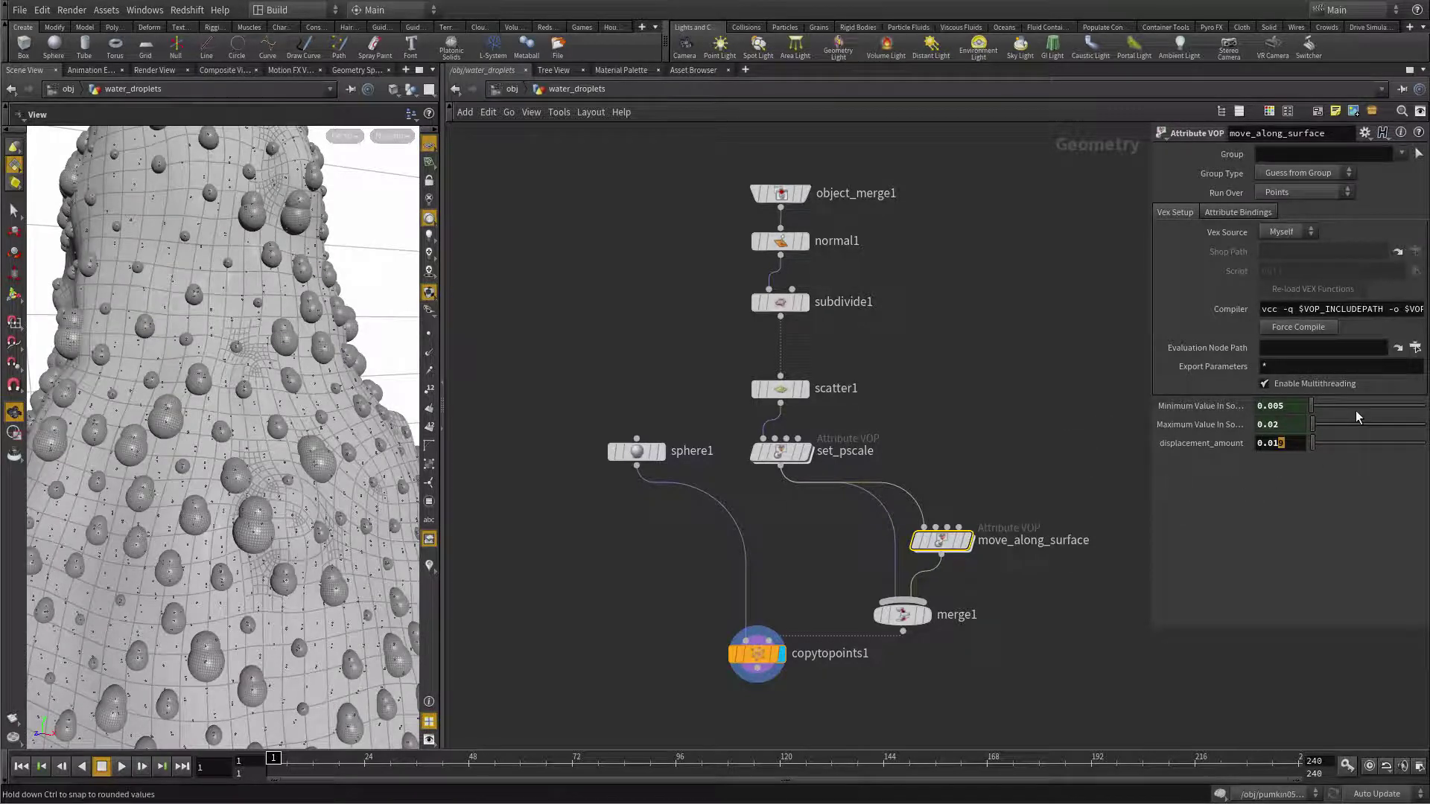
{"action": "double_click", "coordinate": [940, 542]}
{"action": "left_click", "coordinate": [778, 363]}
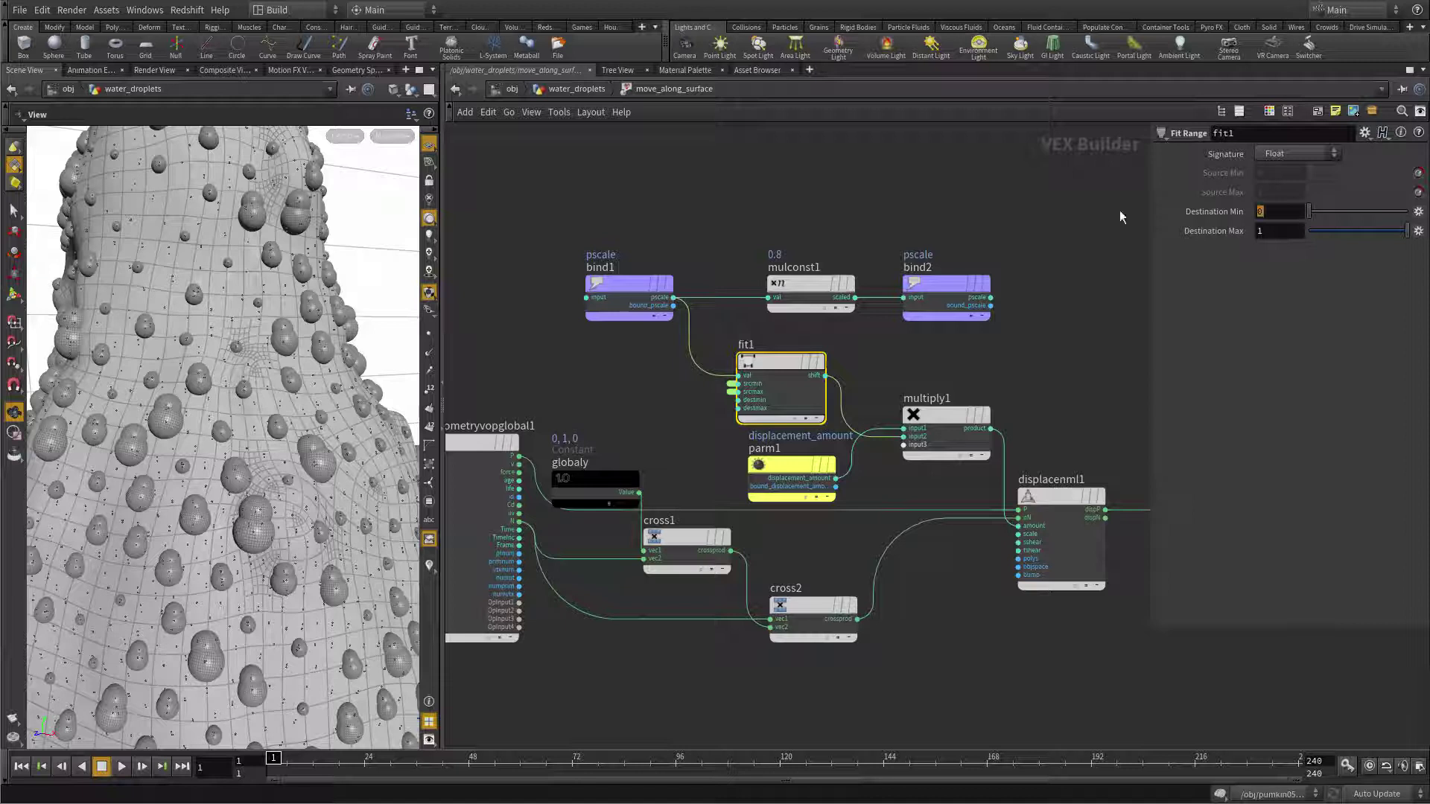
{"action": "type", "text": "0.1"}
{"action": "key", "text": "Return"}
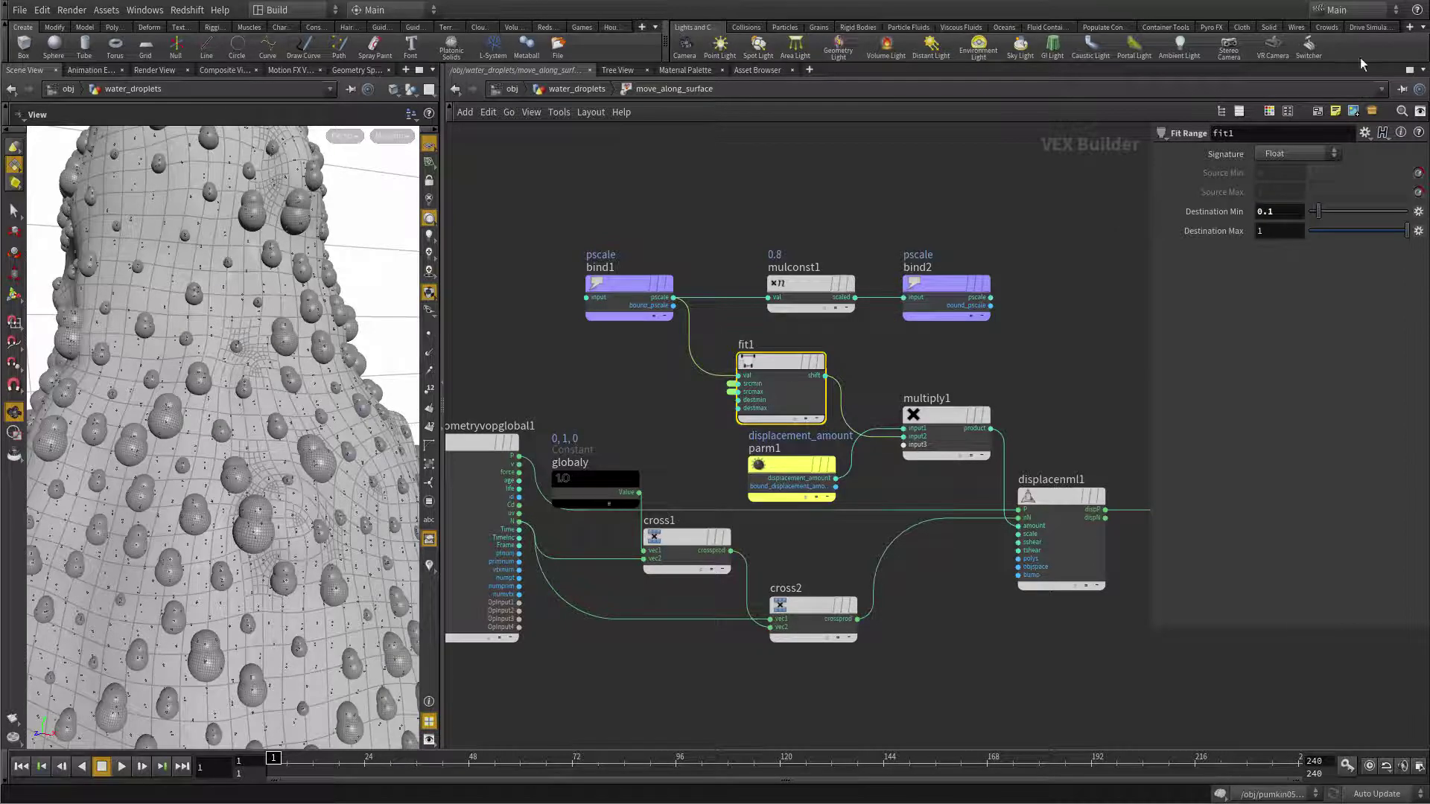
Raise the Fit Range node's Destination Min to 0.2 and return to the water_droplets network to check the droplets.
{"action": "double_click", "coordinate": [1263, 211]}
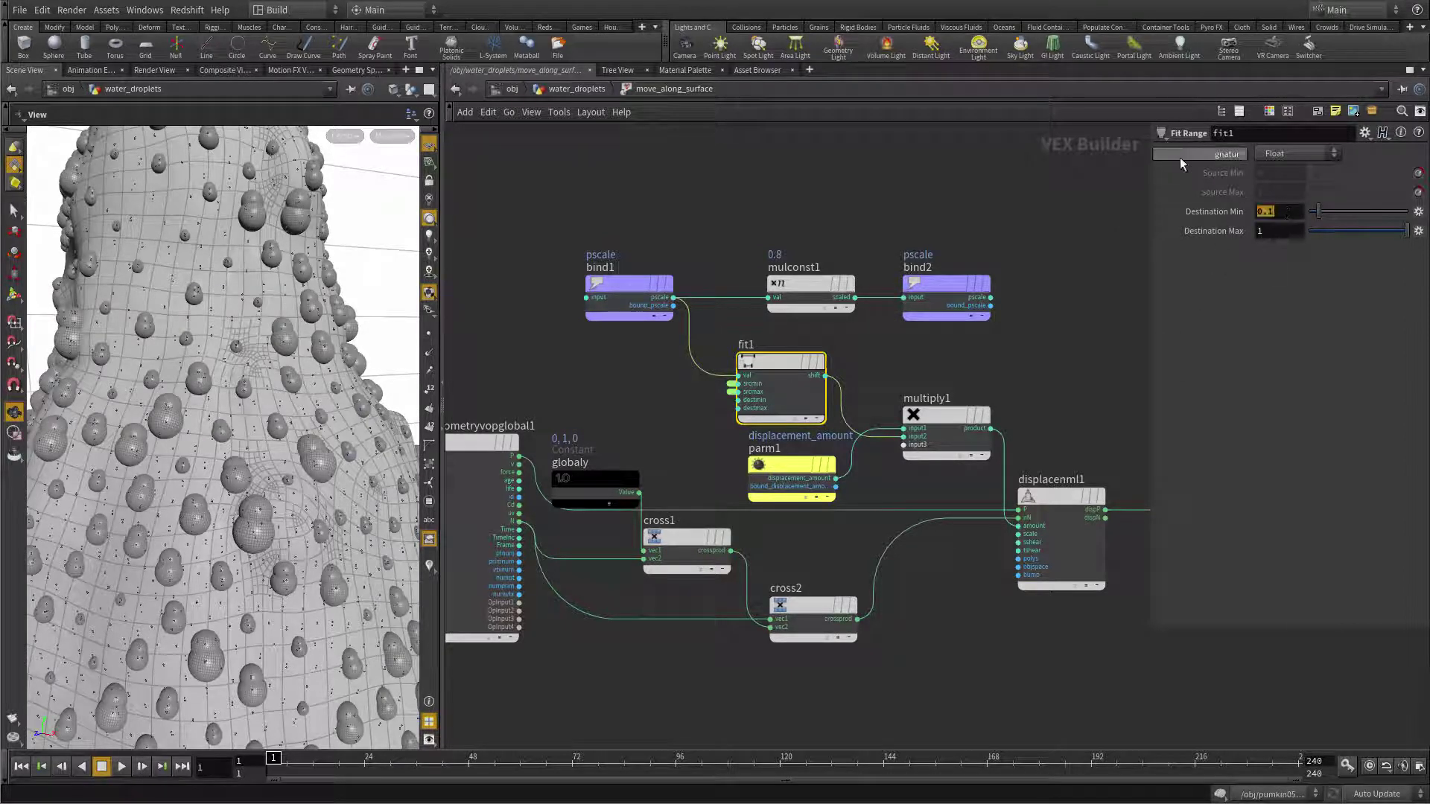
{"action": "type", "text": "0.2"}
{"action": "key", "text": "Return"}
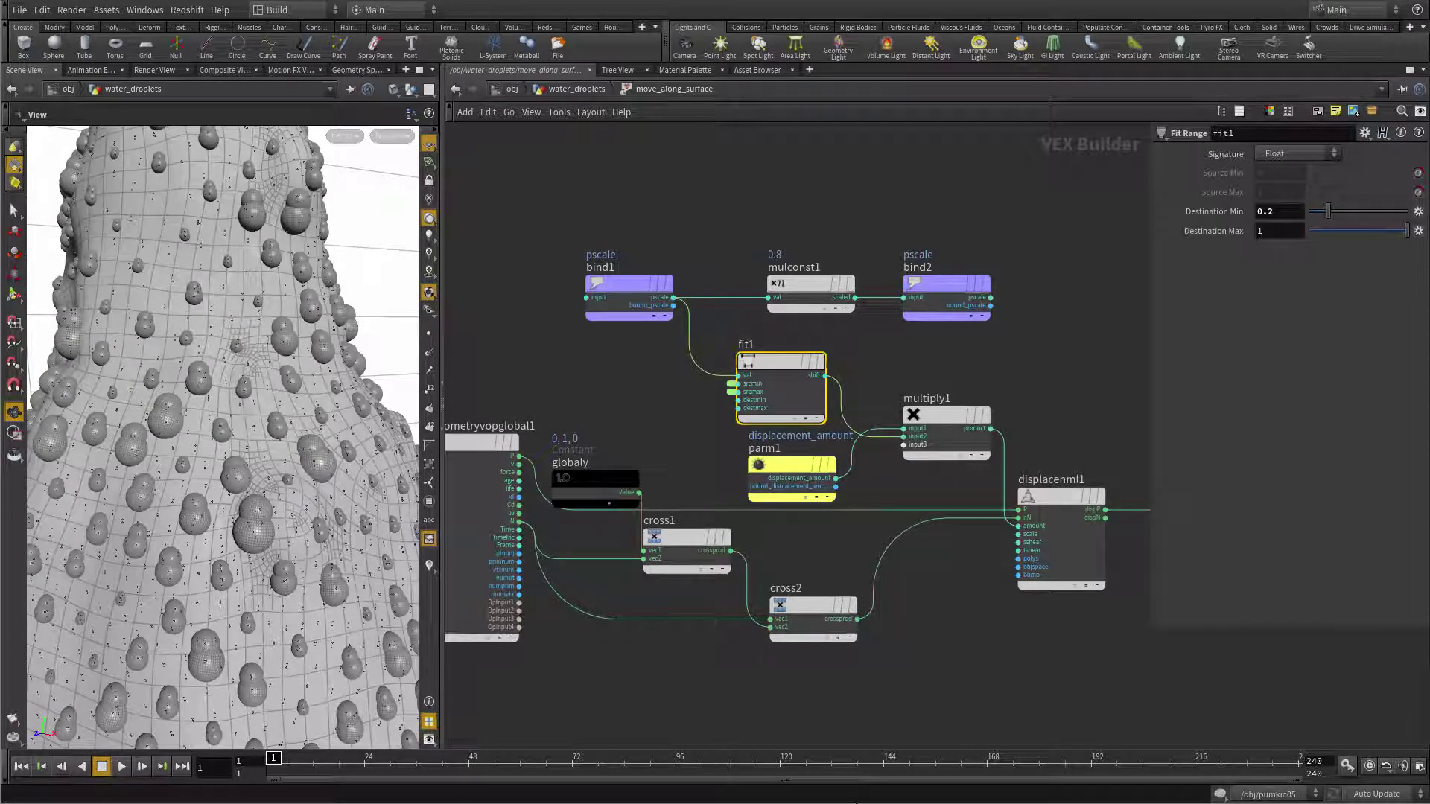
{"action": "key", "text": "u"}
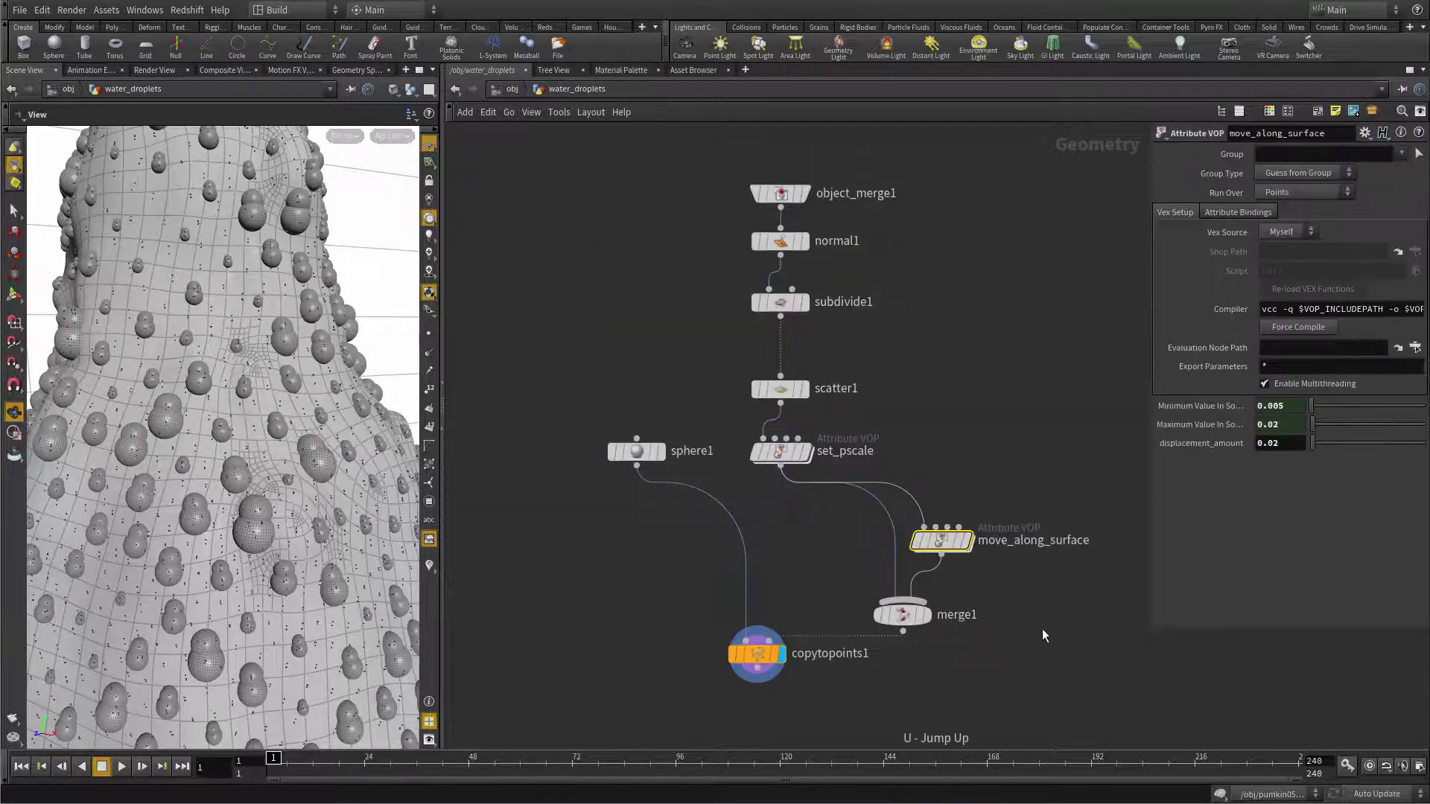
{"action": "left_click_drag", "start_coordinate": [203, 486], "coordinate": [198, 437]}
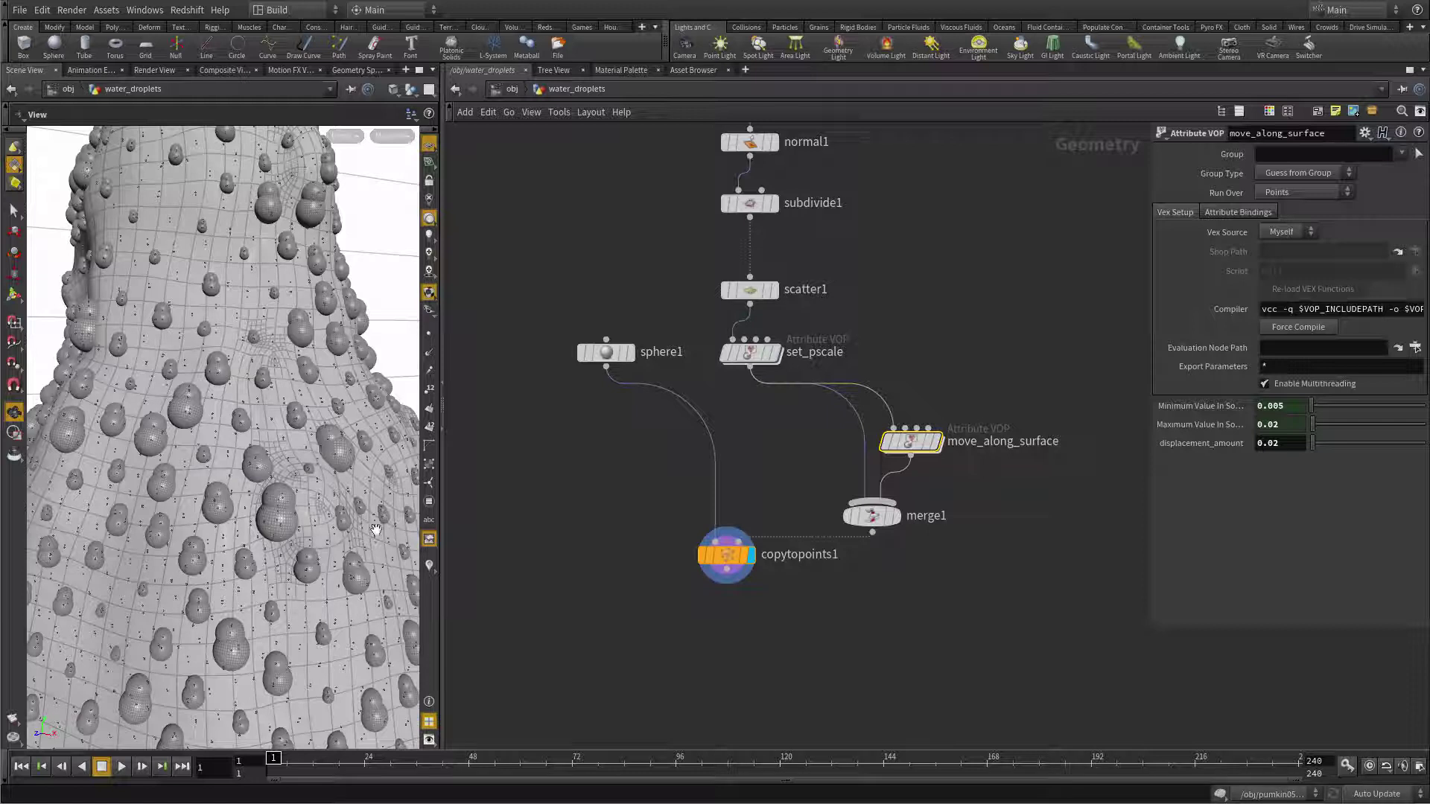
Move copytopoints1 further down and add a Point VOP node in the space below merge1.
{"action": "middle_click_drag", "start_coordinate": [844, 581], "coordinate": [838, 545]}
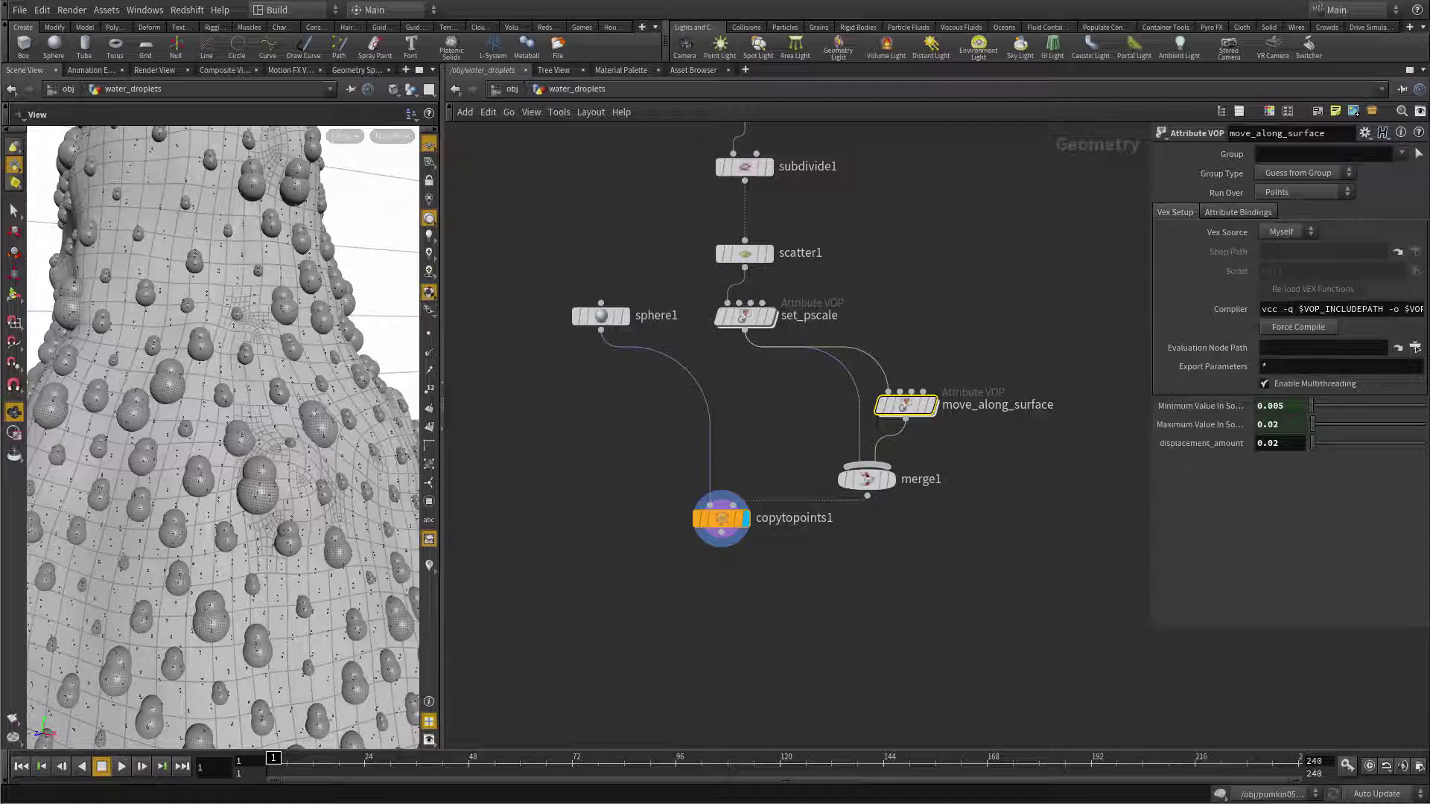
{"action": "left_click_drag", "start_coordinate": [719, 519], "coordinate": [708, 635]}
{"action": "key", "text": "Tab"}
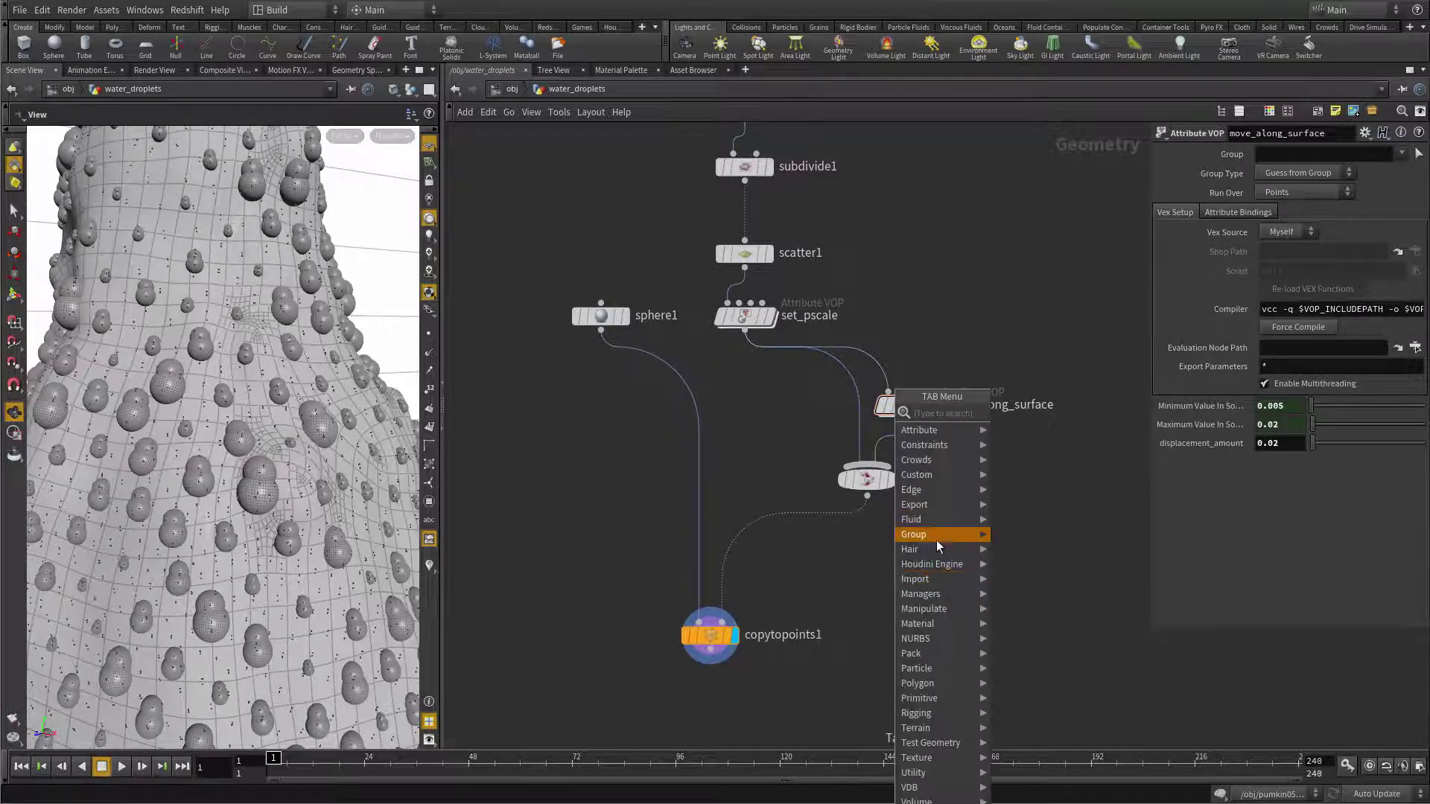
{"action": "type", "text": "poin"}
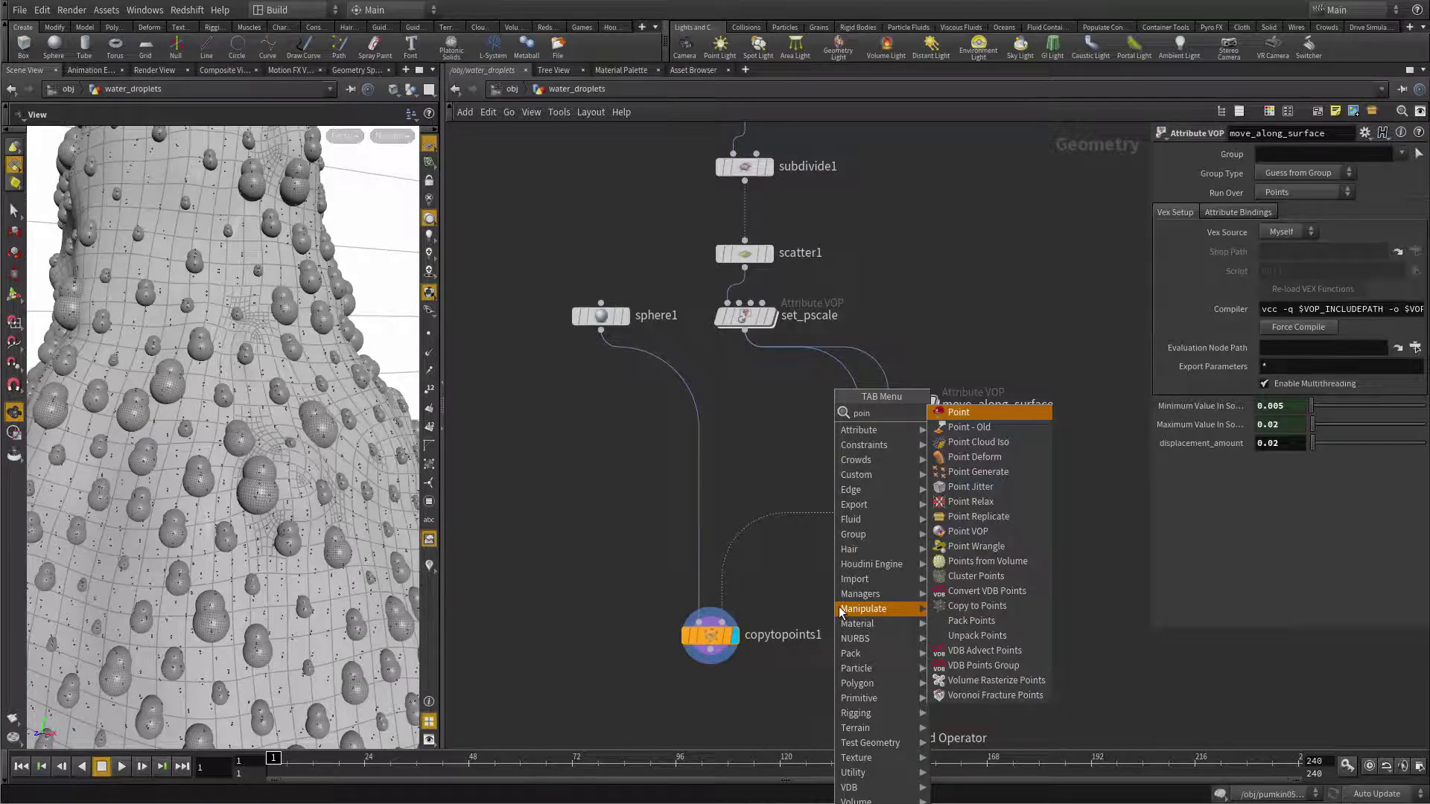
{"action": "left_click", "coordinate": [967, 531]}
{"action": "left_click", "coordinate": [886, 575]}
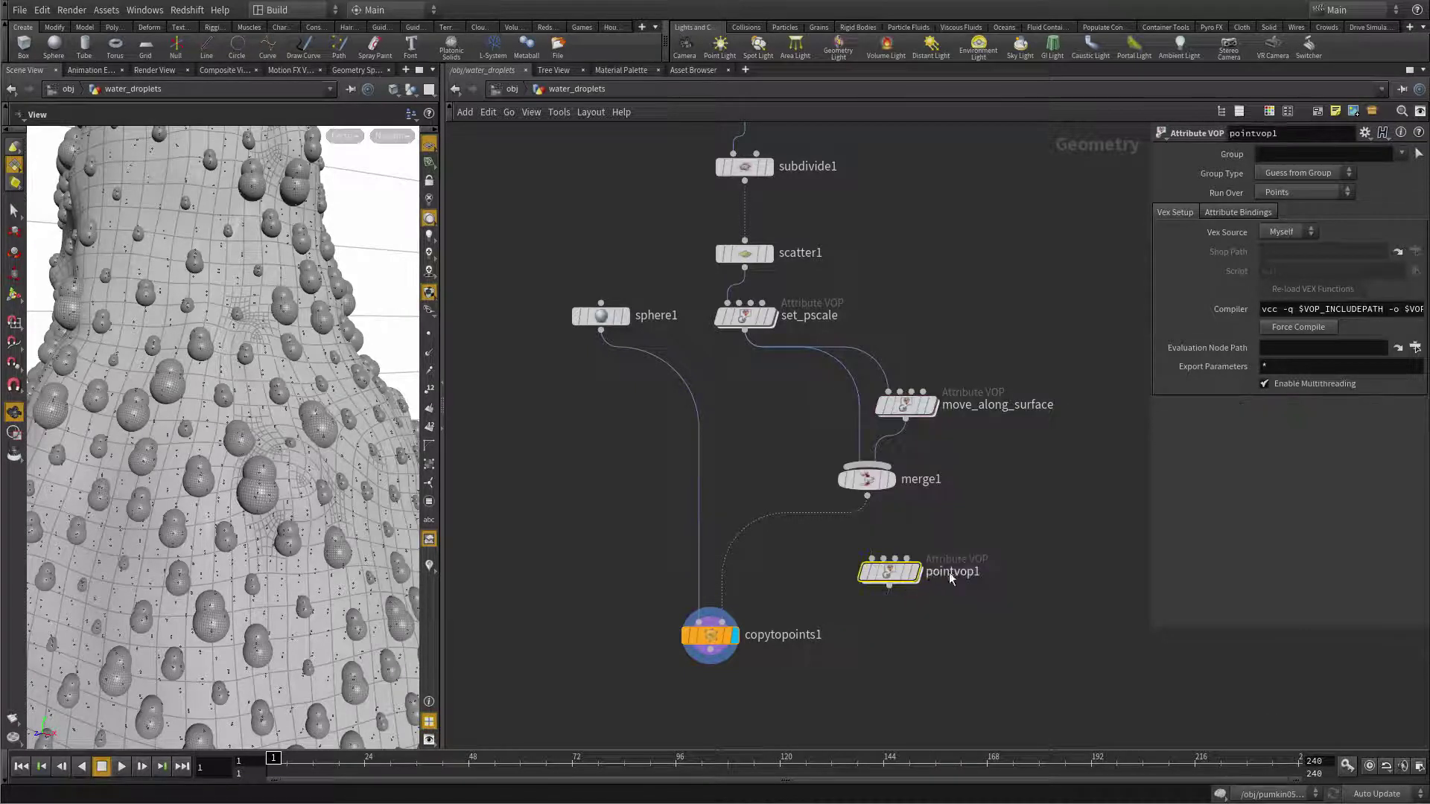
Rename the new Point VOP flatten and insert it into the wire between merge1 and copytopoints1.
{"action": "double_click", "coordinate": [940, 572]}
{"action": "type", "text": "flatten"}
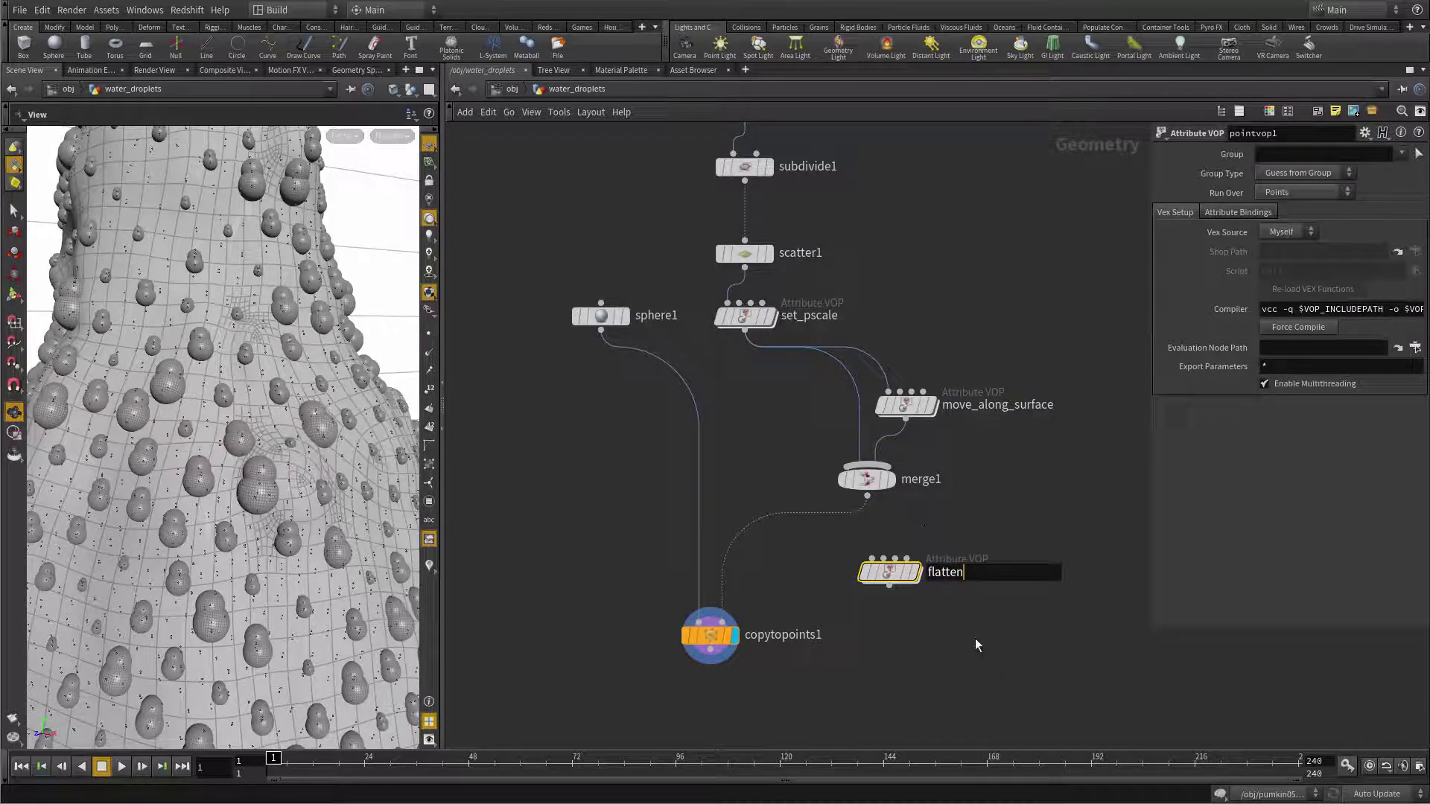
{"action": "key", "text": "Return"}
{"action": "mouse_move", "coordinate": [881, 570]}
{"action": "left_mouse_down"}
{"action": "mouse_move", "coordinate": [741, 558]}
{"action": "mouse_move", "coordinate": [864, 560]}
{"action": "left_mouse_up"}
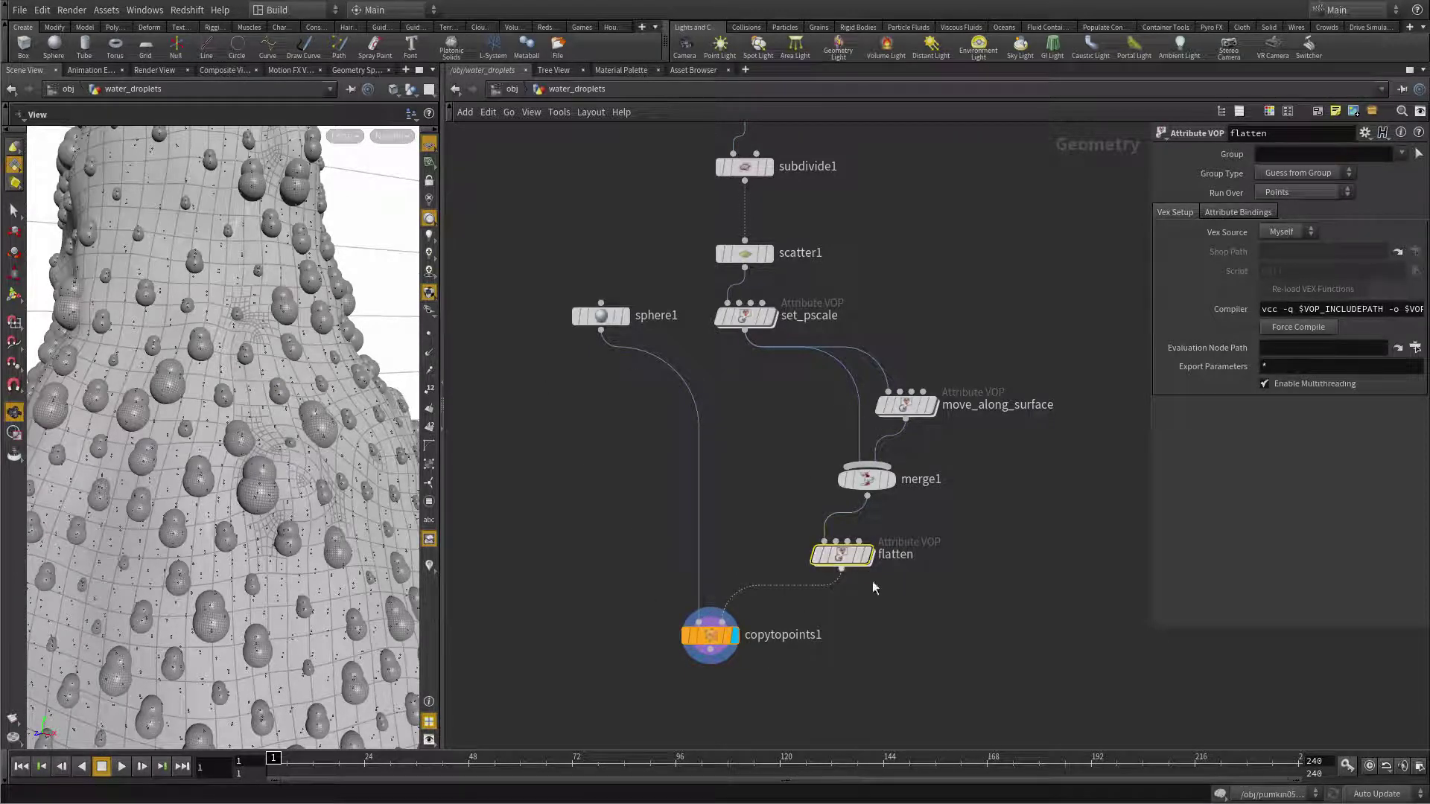
{"action": "left_click", "coordinate": [866, 555]}
{"action": "left_click", "coordinate": [735, 634]}
Enter the flatten network and space its global input and geometry output nodes further apart.
{"action": "double_click", "coordinate": [841, 555]}
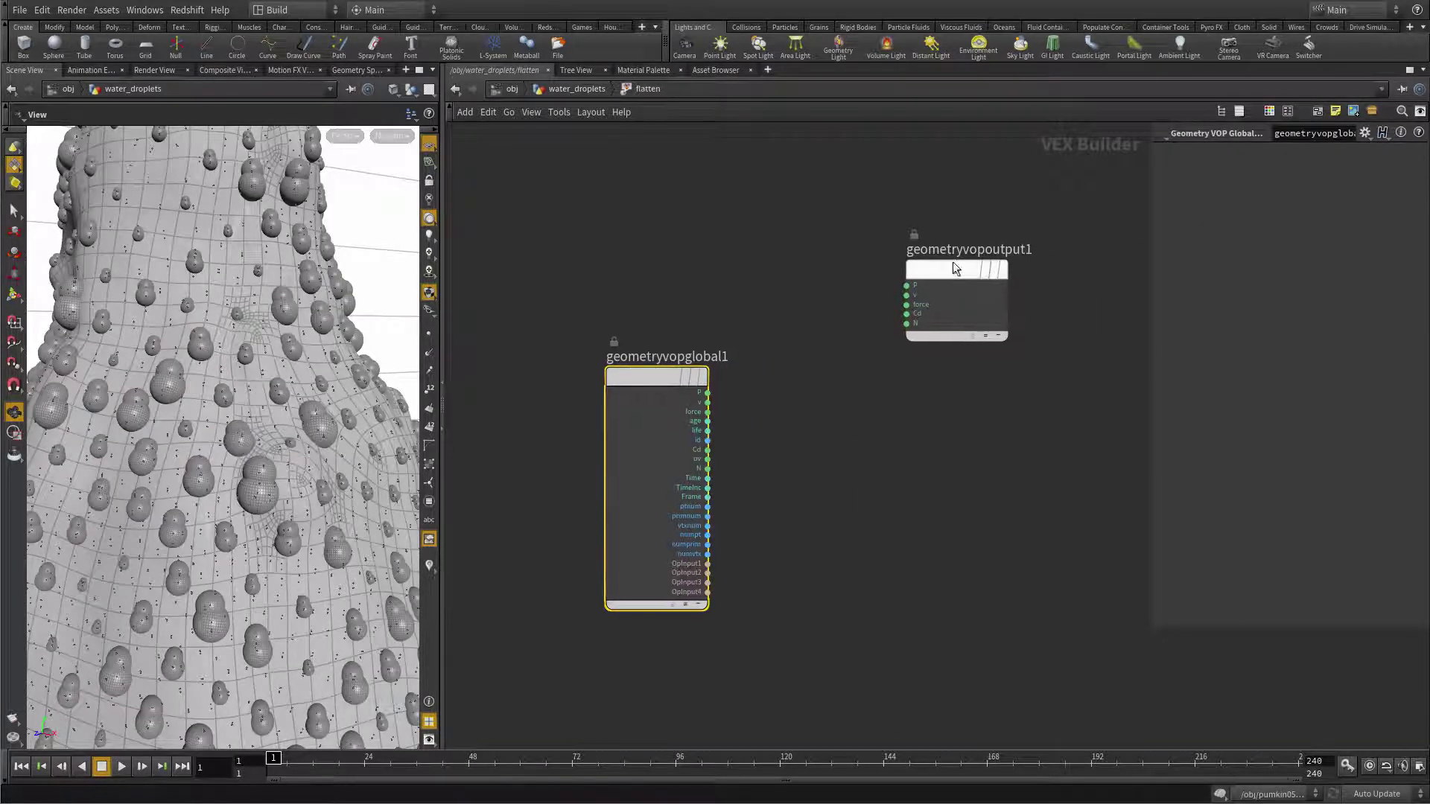
{"action": "left_click_drag", "start_coordinate": [950, 266], "coordinate": [1023, 355]}
{"action": "left_click_drag", "start_coordinate": [626, 386], "coordinate": [594, 382]}
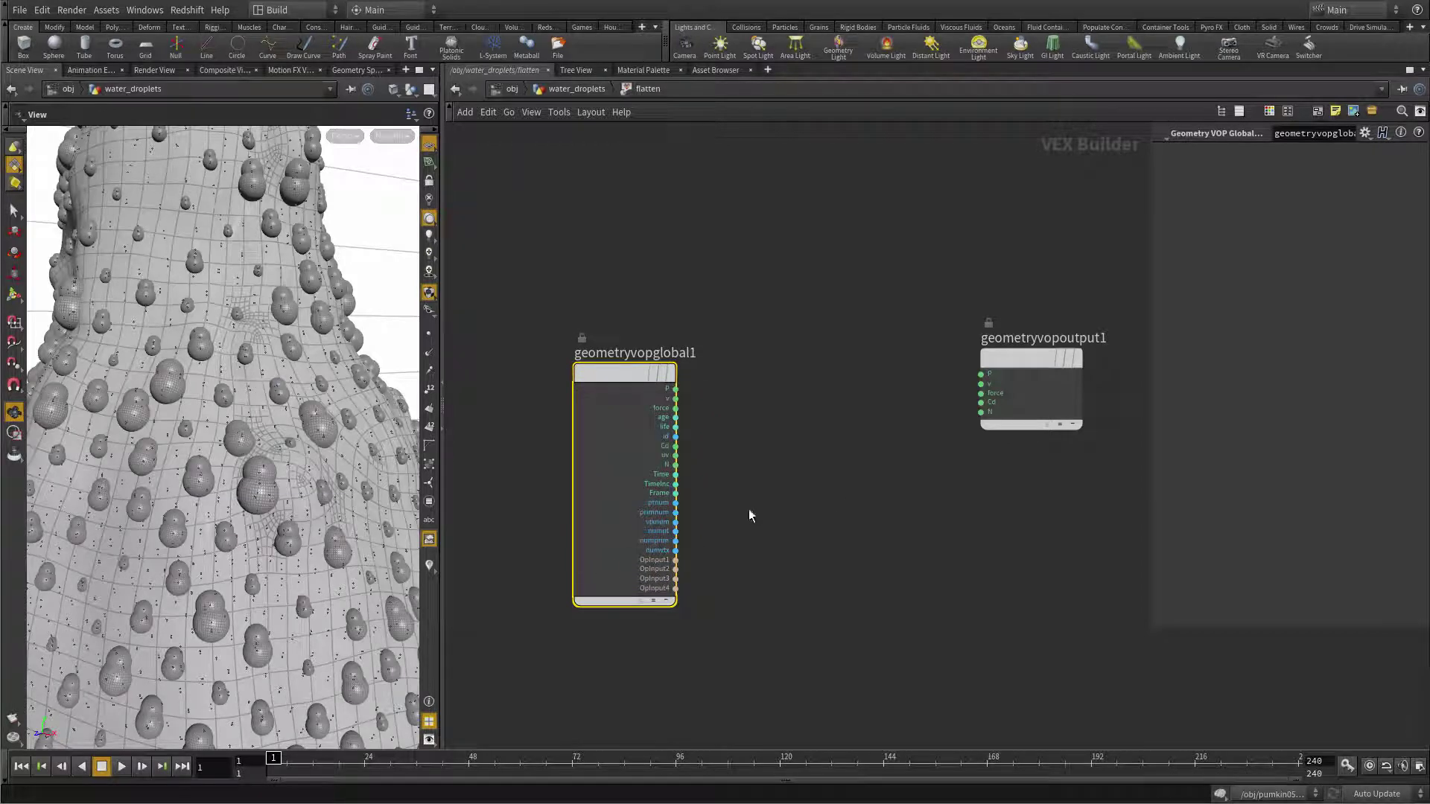
{"action": "left_click", "coordinate": [982, 413]}
{"action": "left_click_drag", "start_coordinate": [1029, 358], "coordinate": [1050, 362]}
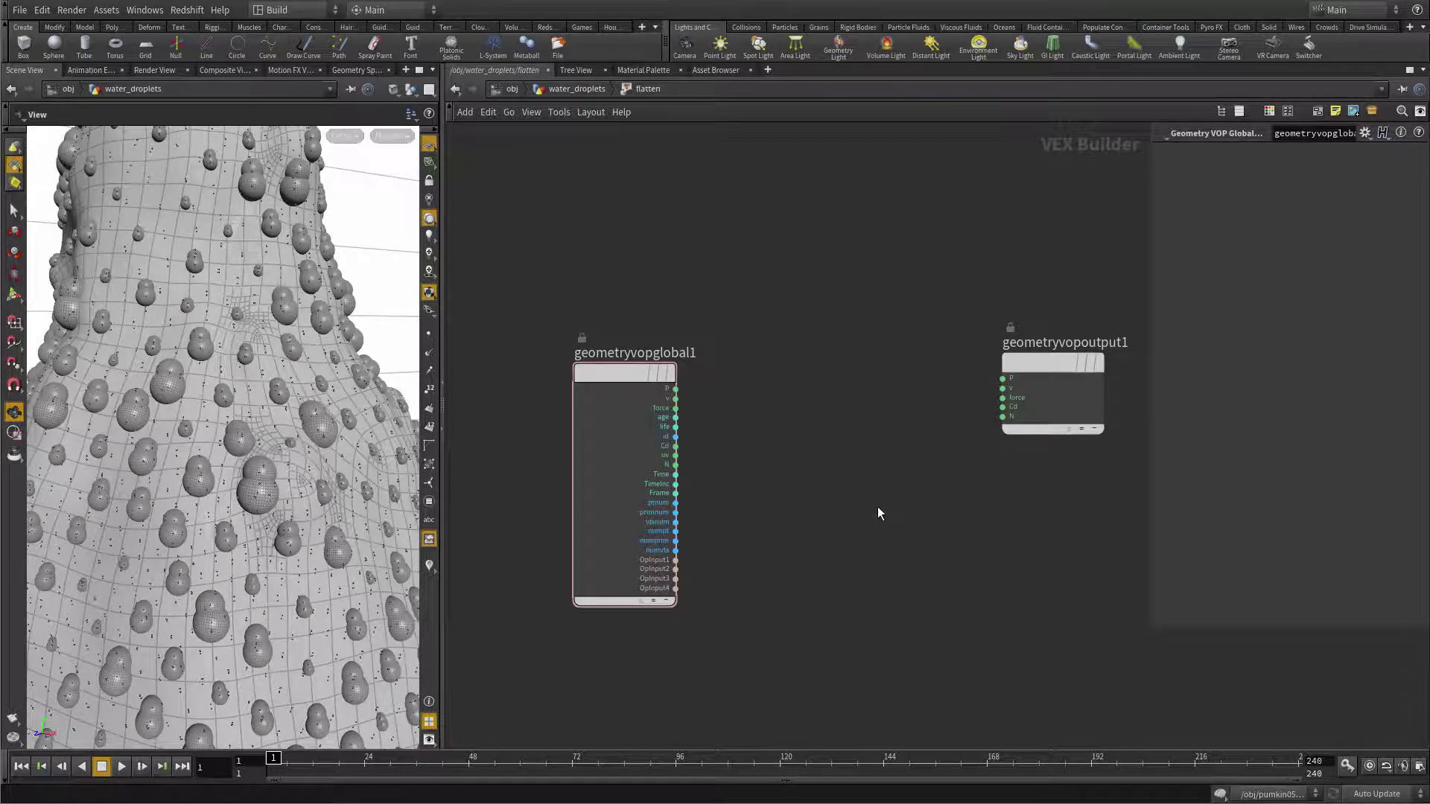
Add a Bind node between the global and output nodes and set its type to Vector.
{"action": "key", "text": "Tab"}
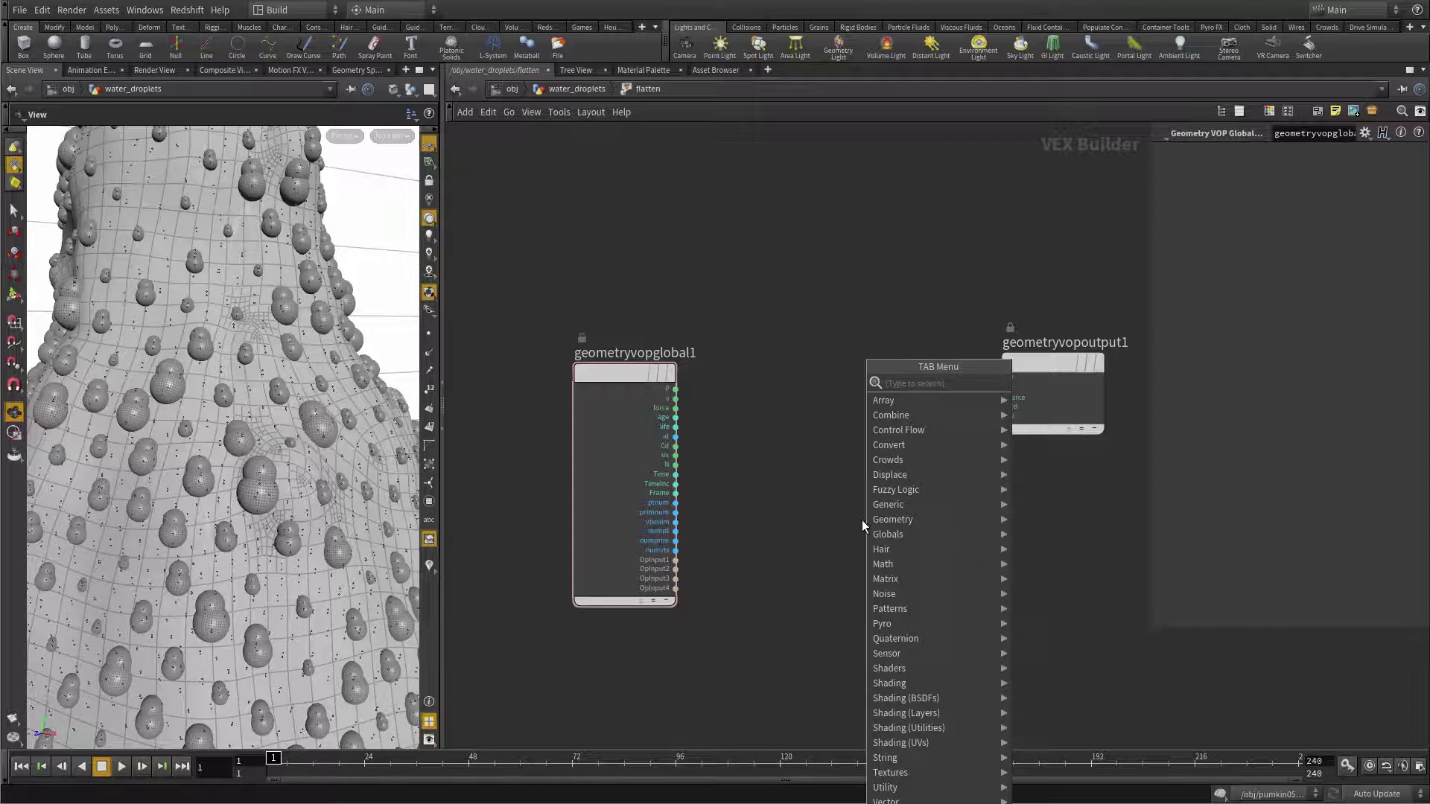
{"action": "type", "text": "bind"}
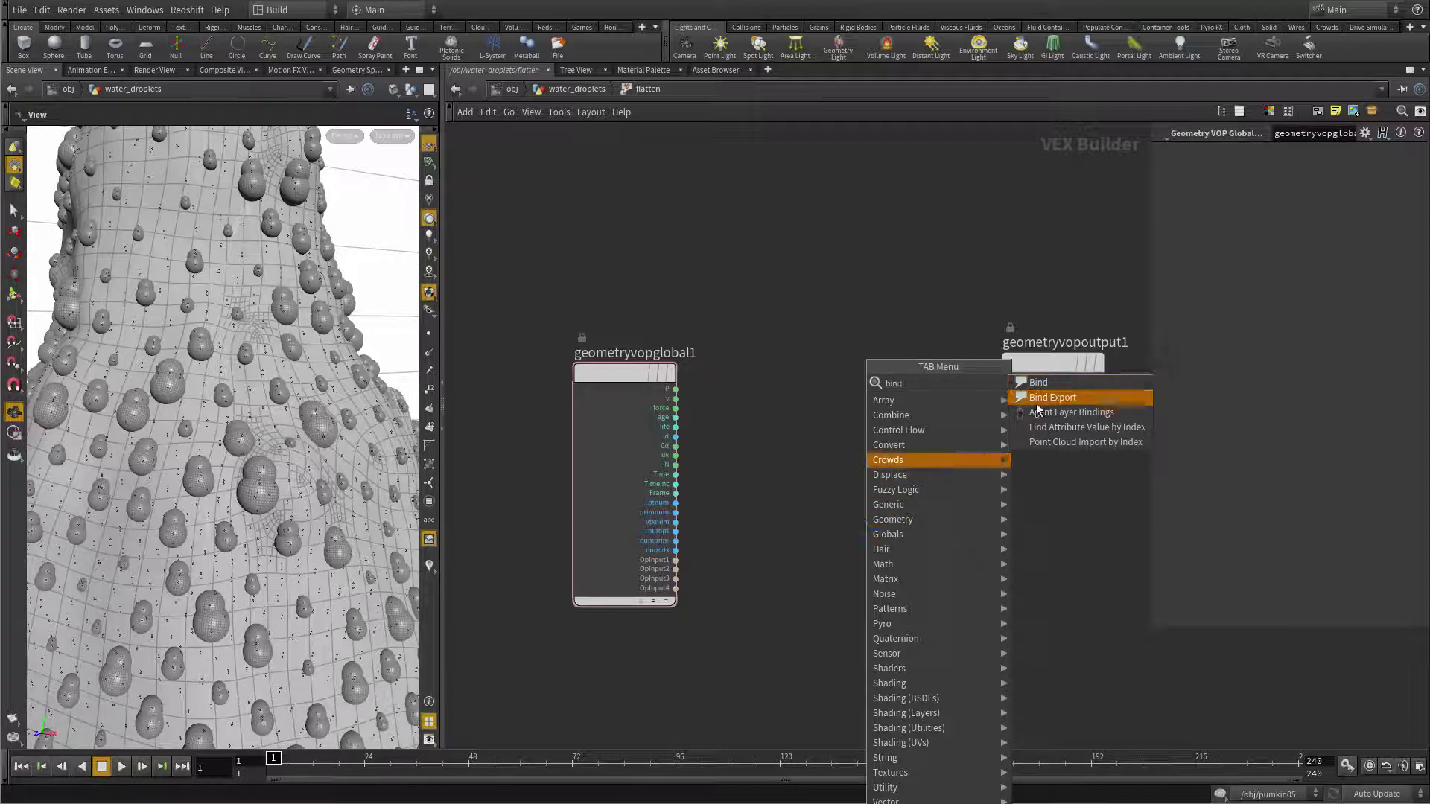
{"action": "left_click", "coordinate": [1042, 382]}
{"action": "left_click", "coordinate": [879, 447]}
{"action": "left_click", "coordinate": [1282, 173]}
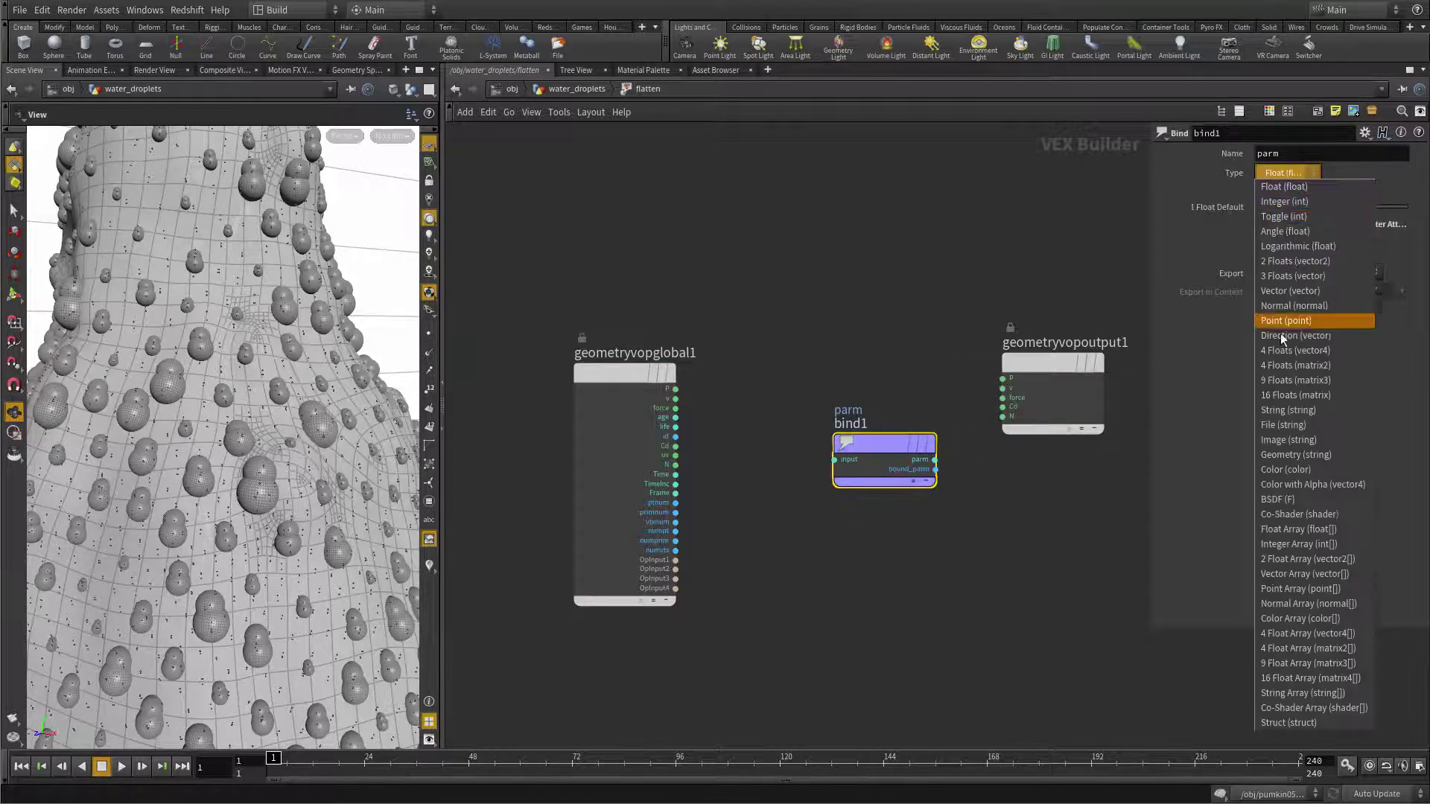
{"action": "left_click", "coordinate": [1285, 291]}
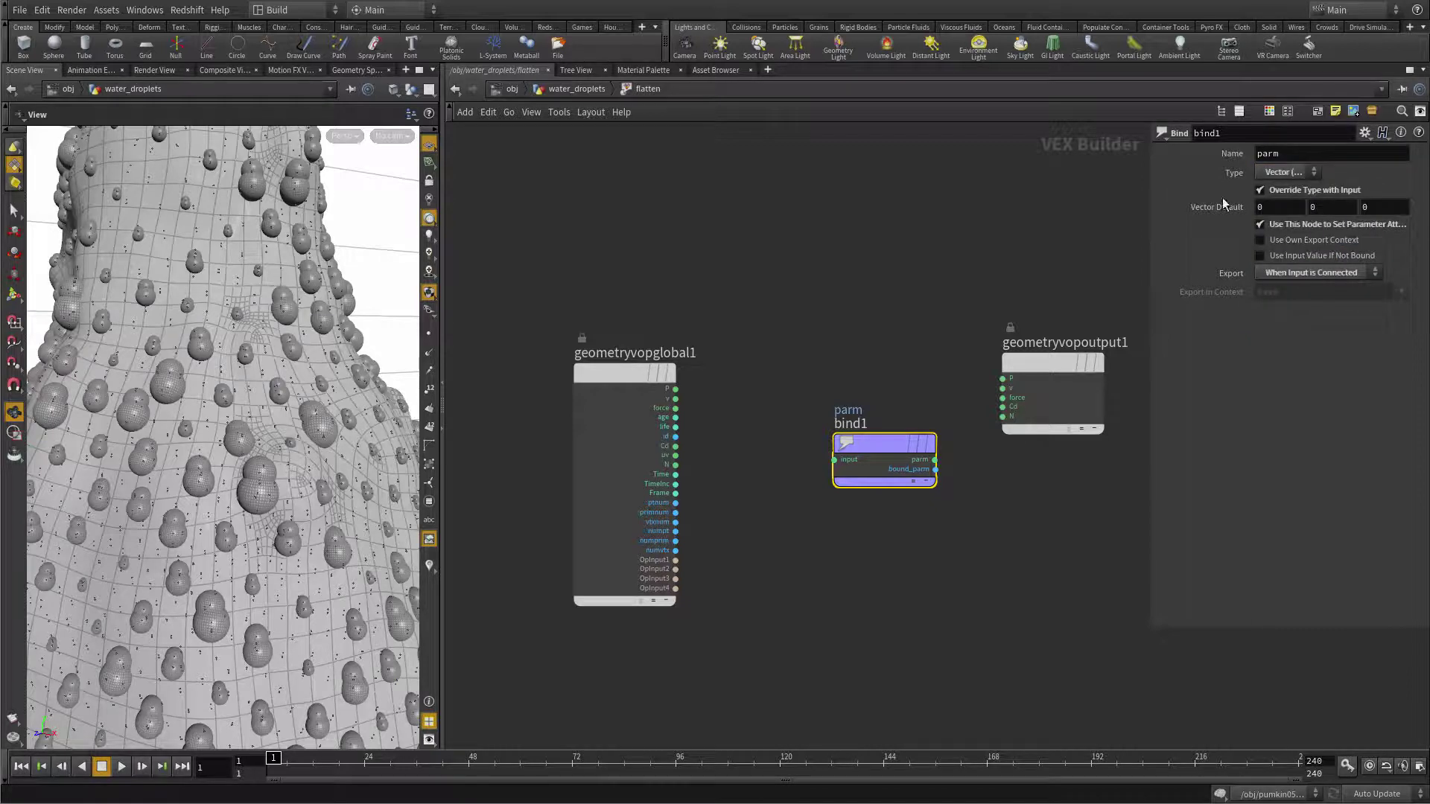
Name the Bind node's attribute scale and place the node below the geometry output node.
{"action": "double_click", "coordinate": [1245, 154]}
{"action": "type", "text": "scale"}
{"action": "key", "text": "Return"}
{"action": "left_click_drag", "start_coordinate": [886, 452], "coordinate": [984, 498]}
Add a Constant node of type Vector and connect its Value to the scale Bind's input.
{"action": "key", "text": "Tab"}
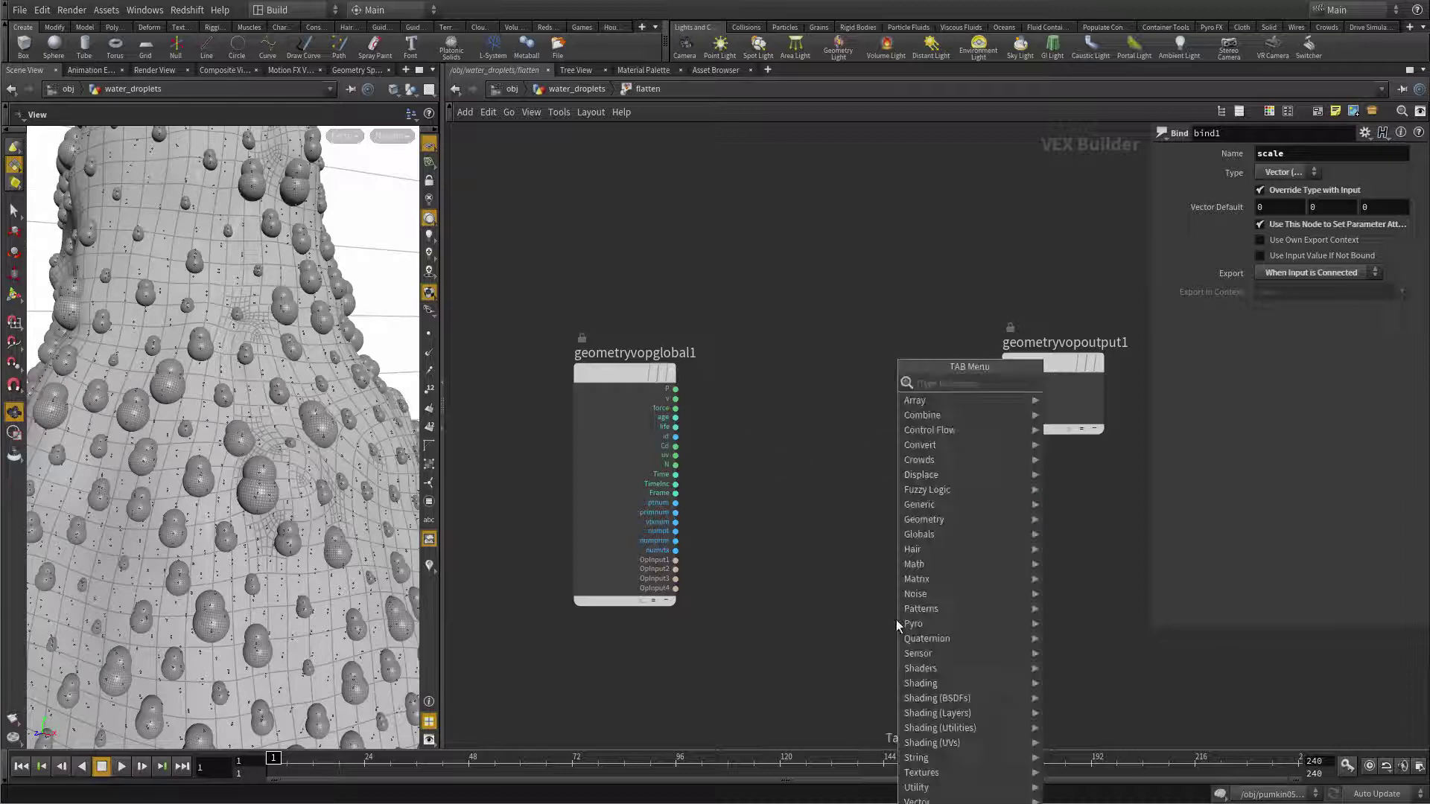
{"action": "type", "text": "const"}
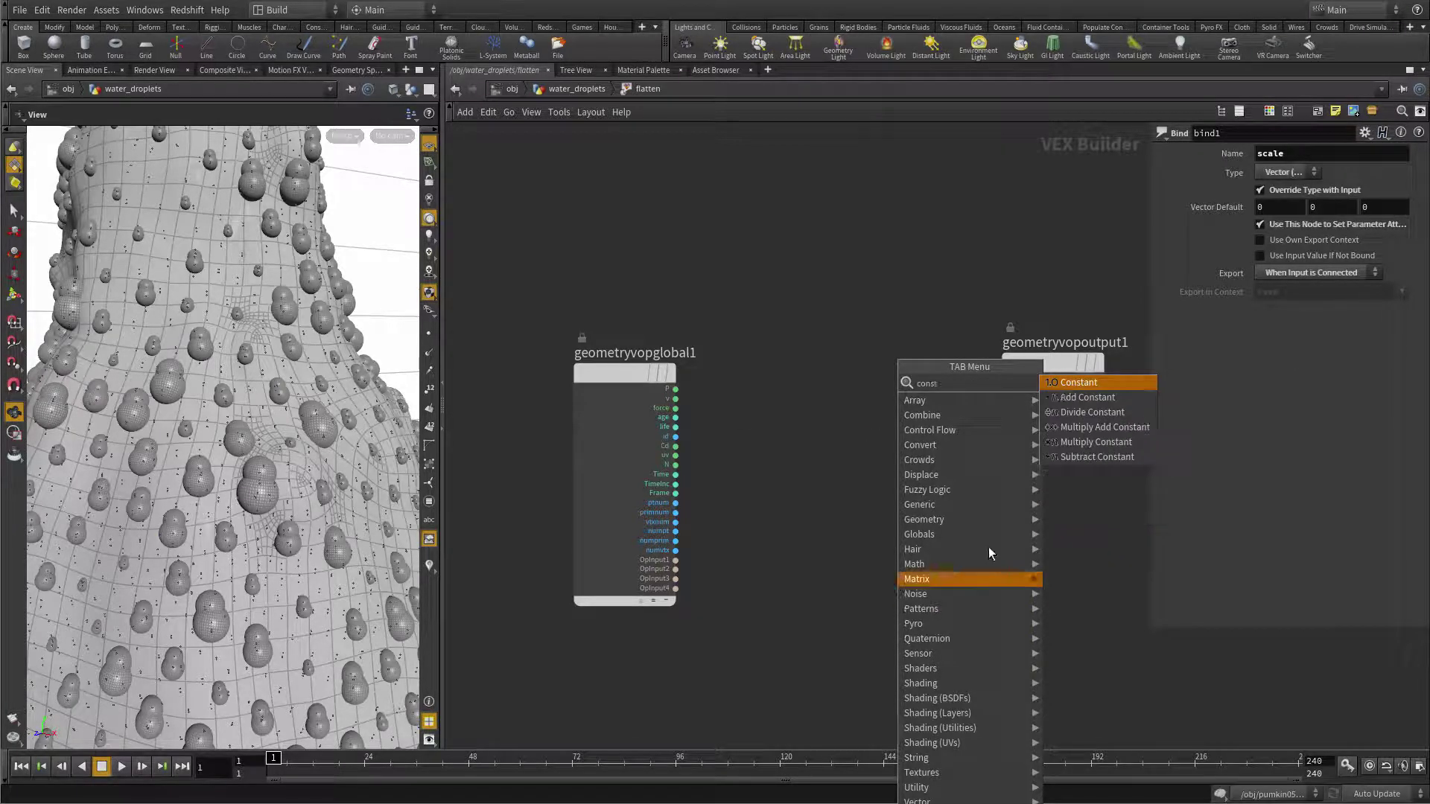
{"action": "left_click", "coordinate": [1076, 382]}
{"action": "left_click", "coordinate": [848, 503]}
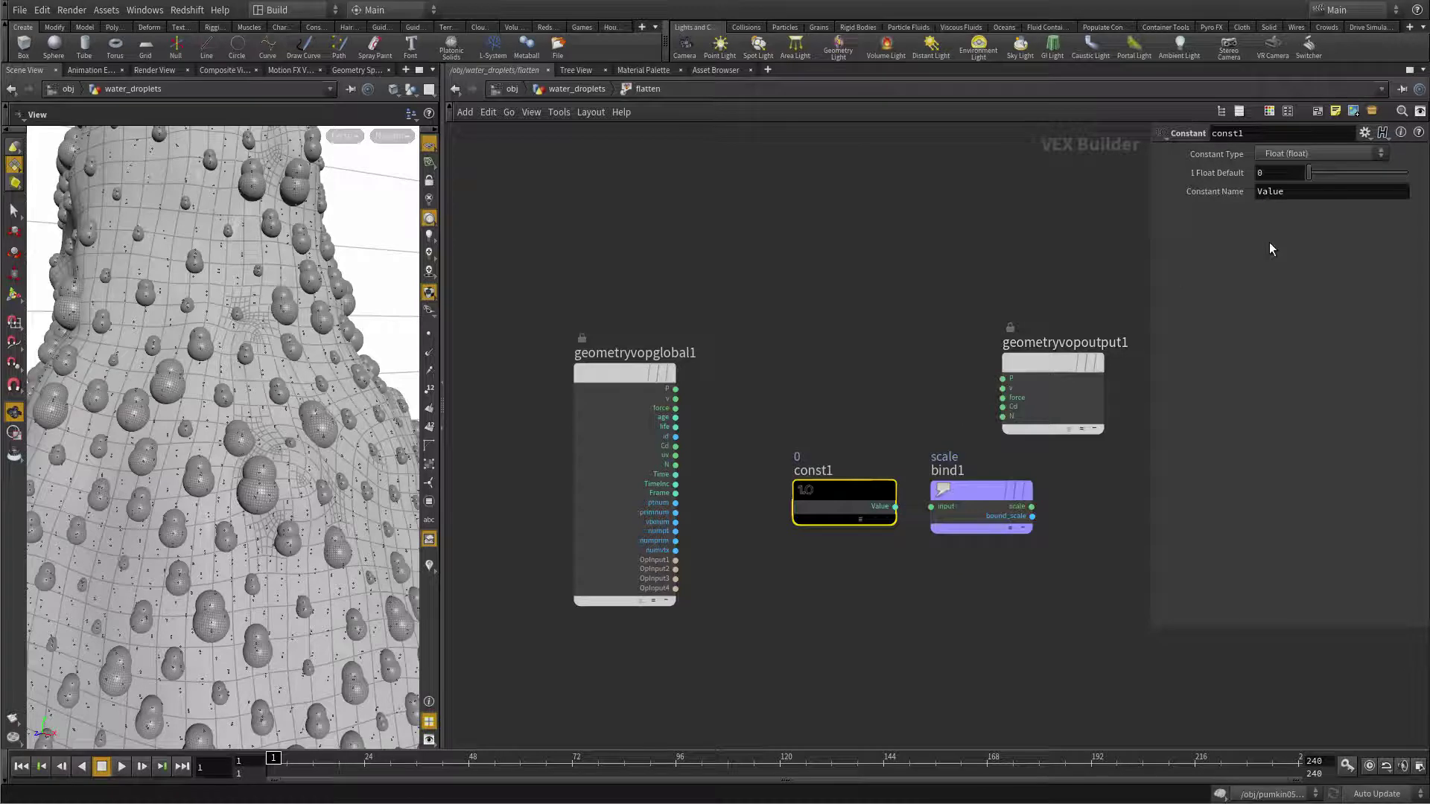
{"action": "left_click", "coordinate": [1294, 154]}
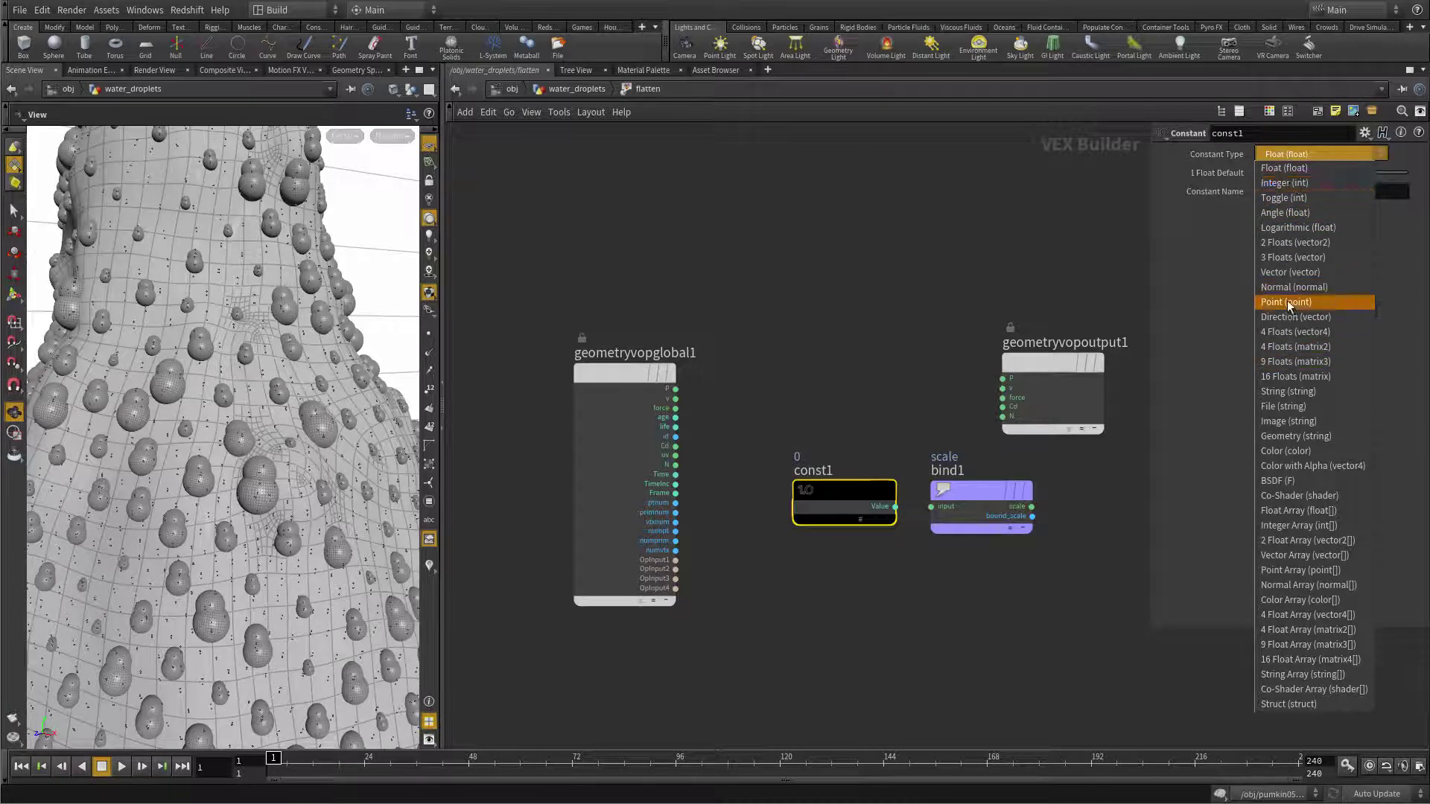
{"action": "left_click", "coordinate": [1289, 272]}
{"action": "left_click_drag", "start_coordinate": [930, 507], "coordinate": [895, 507]}
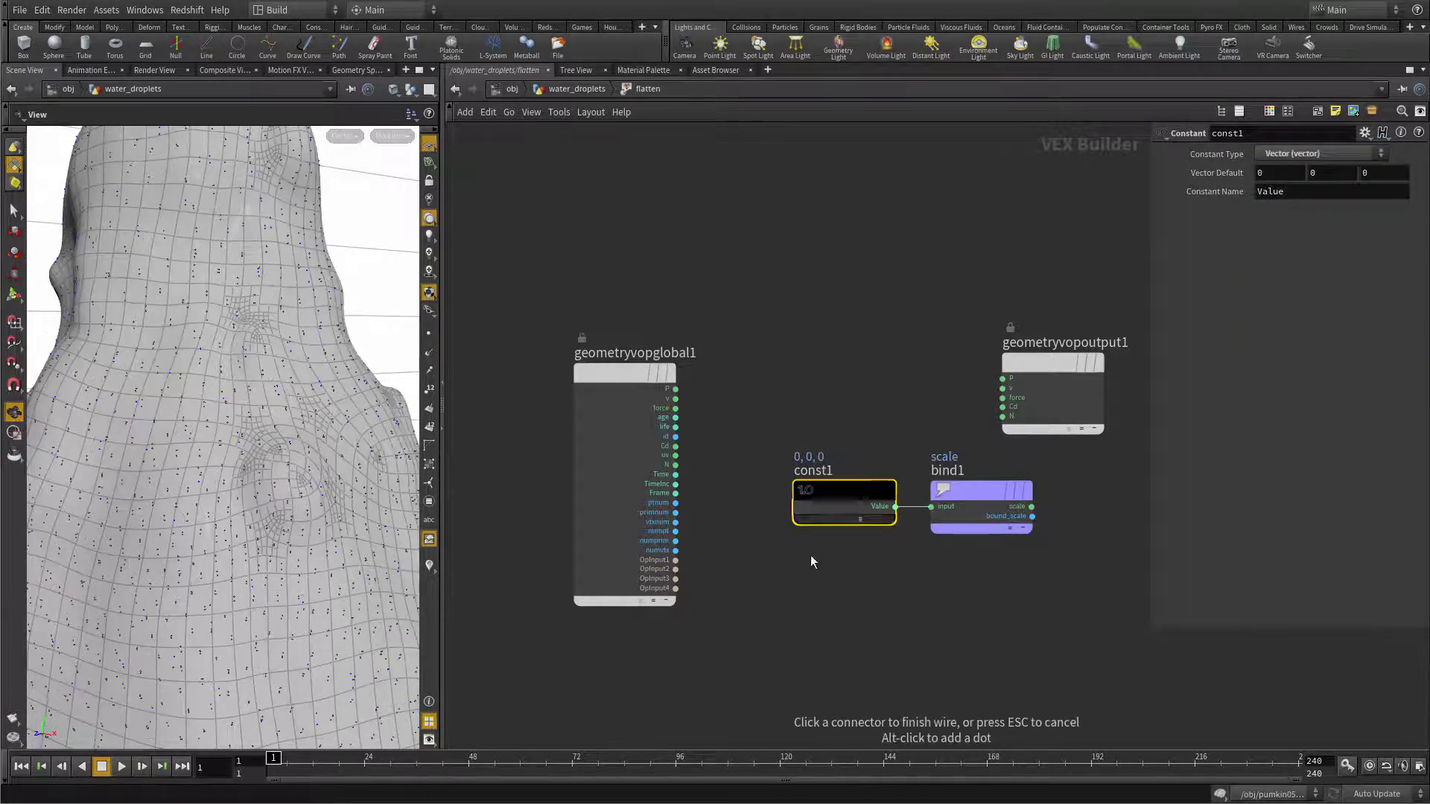
{"action": "left_click", "coordinate": [932, 509]}
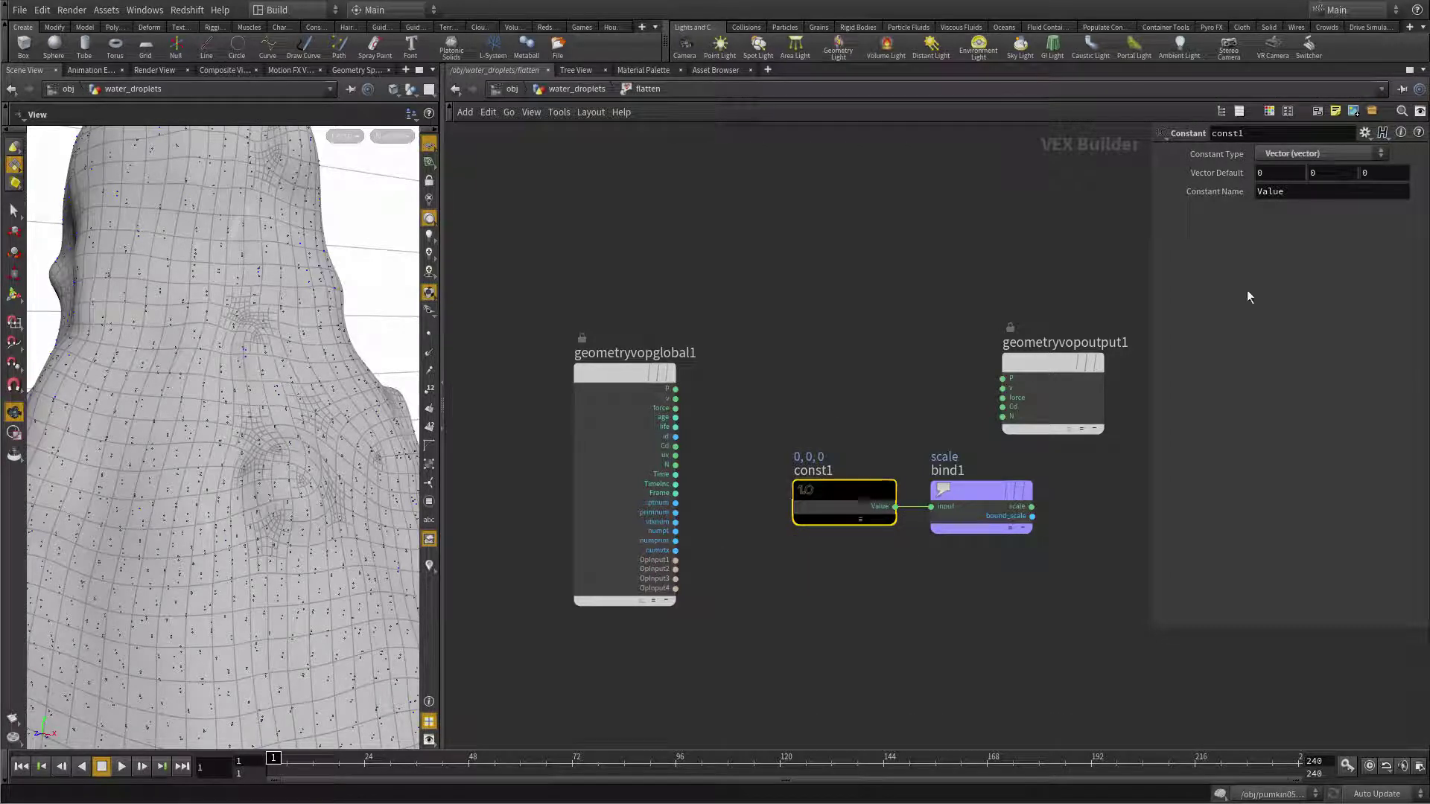
Set the Constant's vector value to 1, 1, 0.5 to flatten the droplets along their third axis.
{"action": "left_click", "coordinate": [1280, 173]}
{"action": "type", "text": "1"}
{"action": "key", "text": "Tab"}
{"action": "type", "text": "1"}
{"action": "key", "text": "Tab"}
{"action": "type", "text": "1"}
{"action": "key", "text": "Return"}
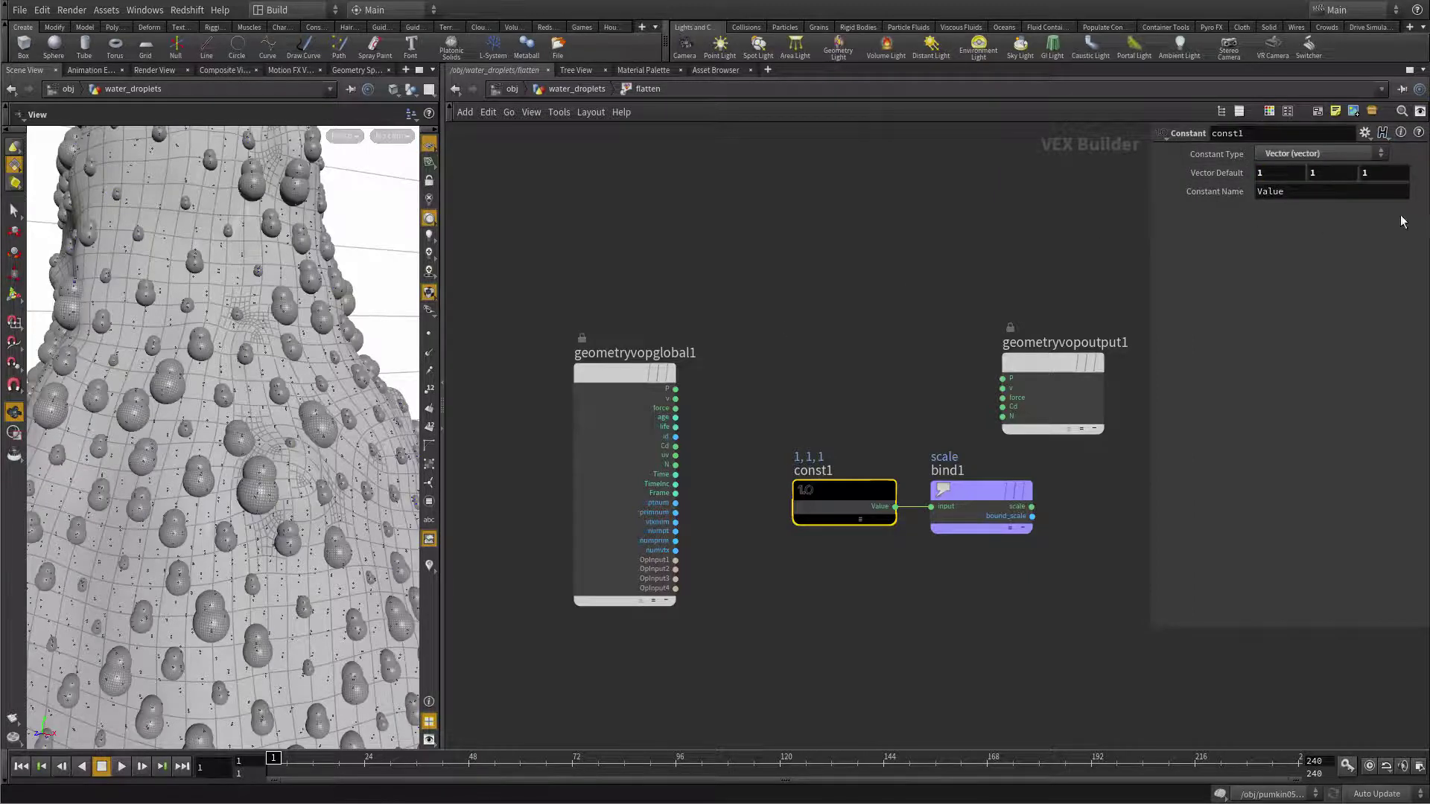
{"action": "middle_click_drag", "start_coordinate": [1372, 171], "coordinate": [1326, 170]}
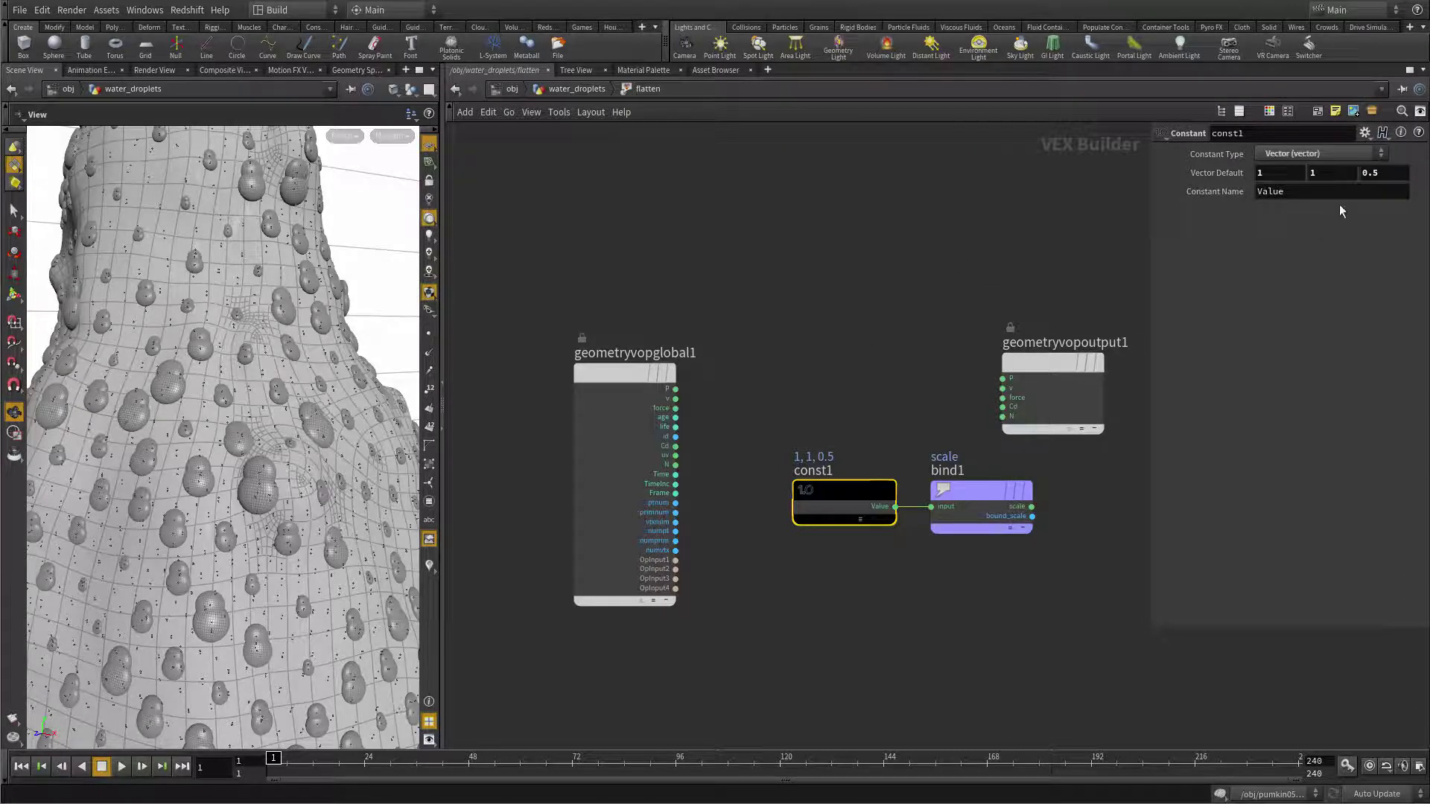
{"action": "mouse_move", "coordinate": [259, 465]}
{"action": "left_mouse_down"}
{"action": "mouse_move", "coordinate": [313, 424]}
{"action": "mouse_move", "coordinate": [253, 460]}
{"action": "mouse_move", "coordinate": [270, 455]}
{"action": "left_mouse_up"}
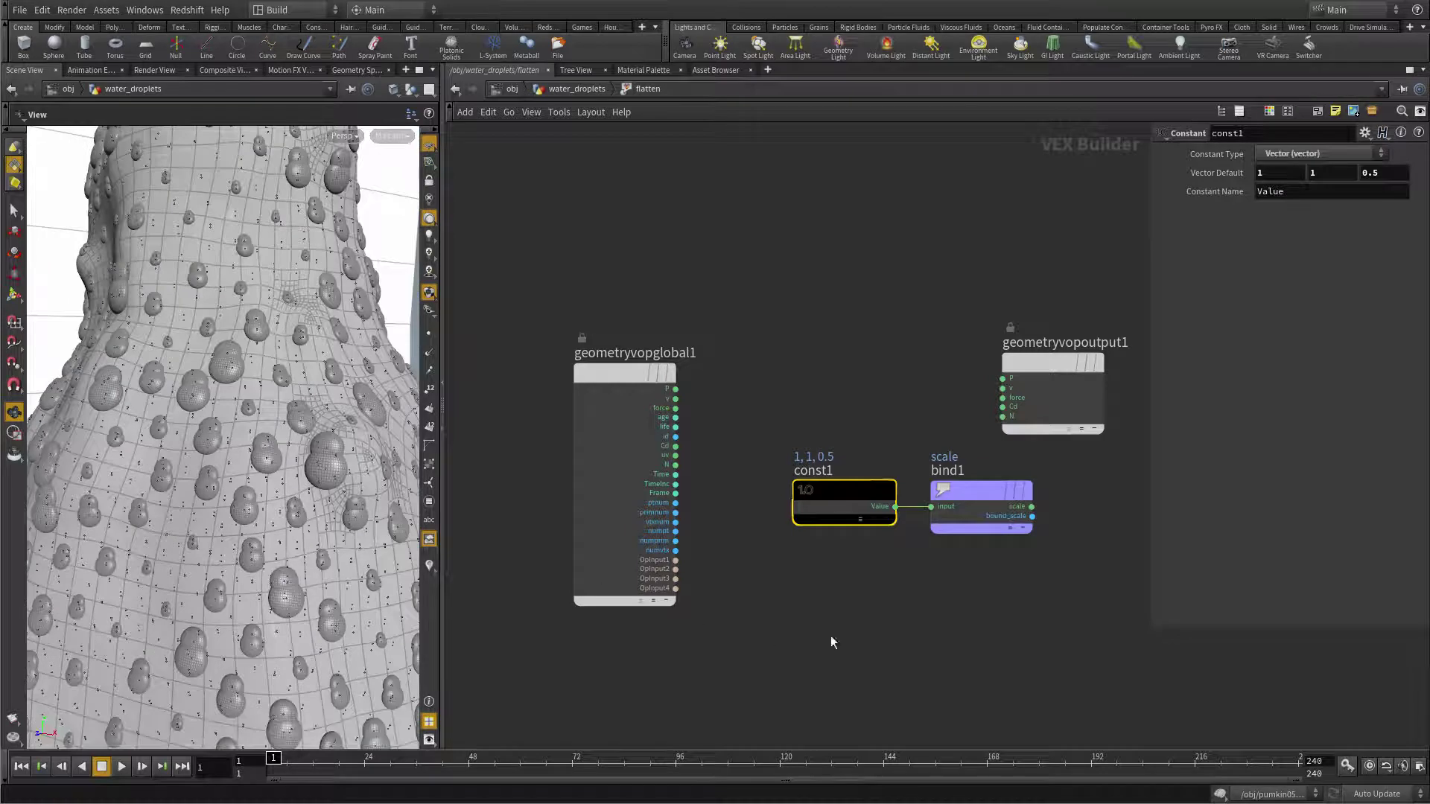
Return to the water_droplets network and add a VDB from Polygons node below copytopoints1, fed by its output.
{"action": "key", "text": "u"}
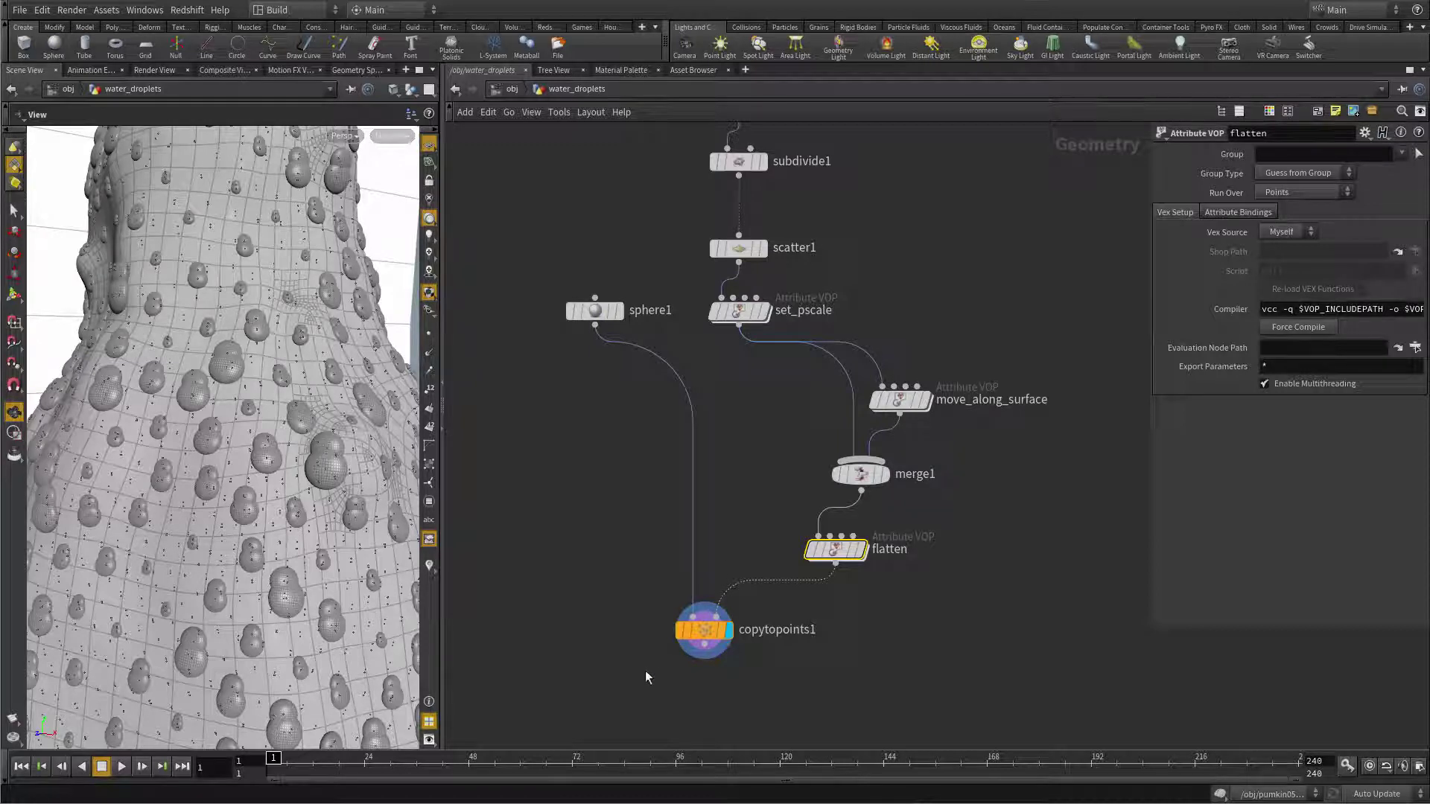
{"action": "middle_click_drag", "start_coordinate": [645, 670], "coordinate": [663, 568]}
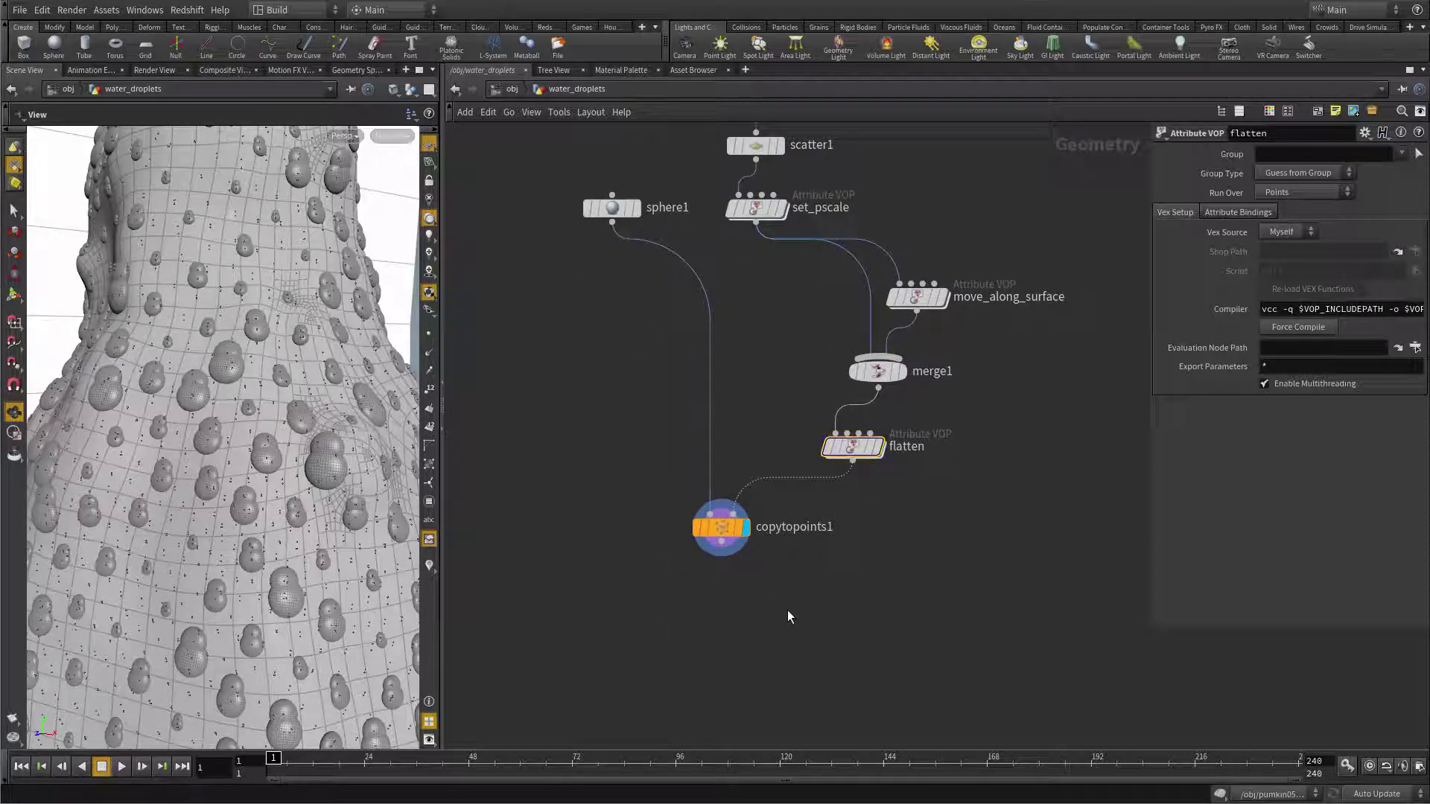
{"action": "key", "text": "Tab"}
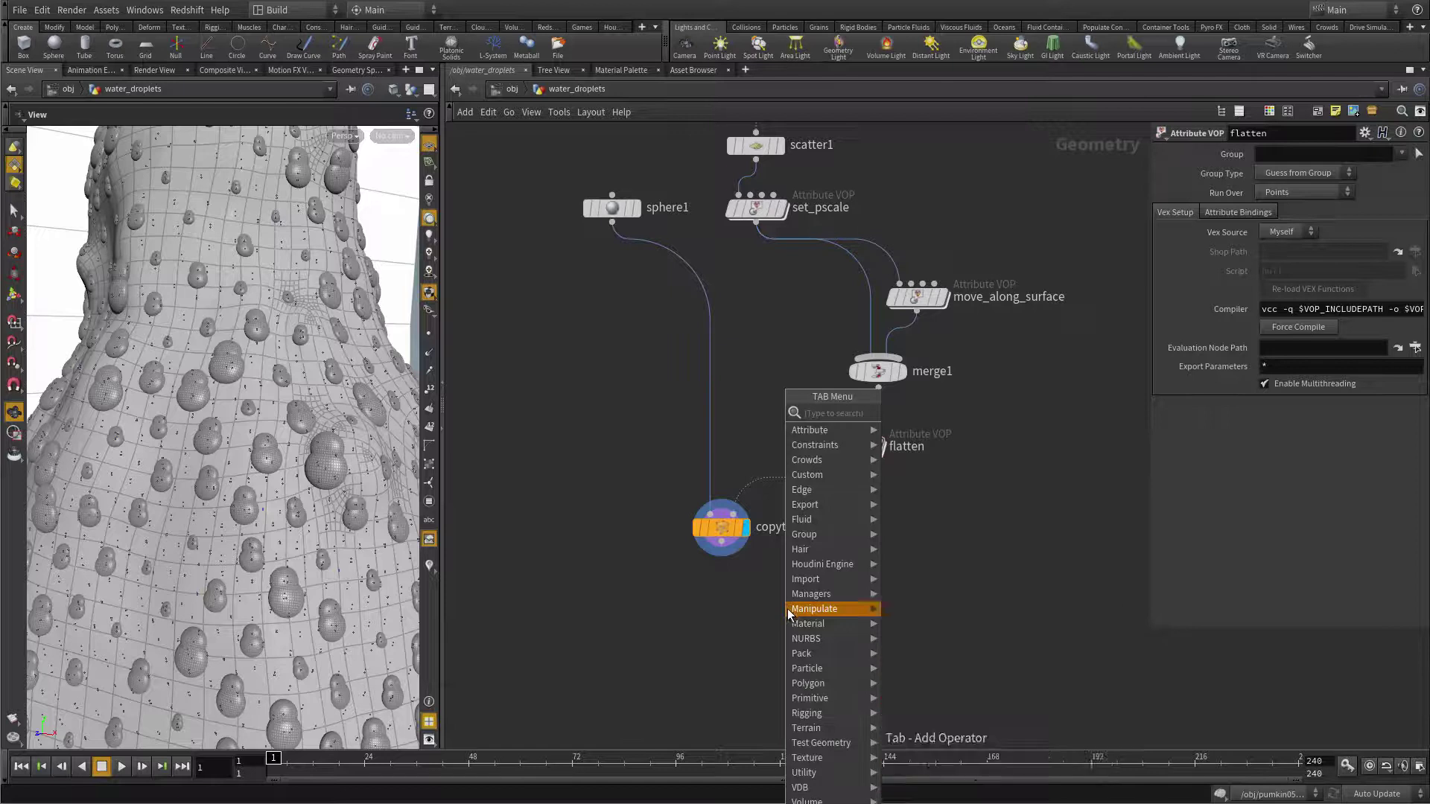
{"action": "type", "text": "vdb"}
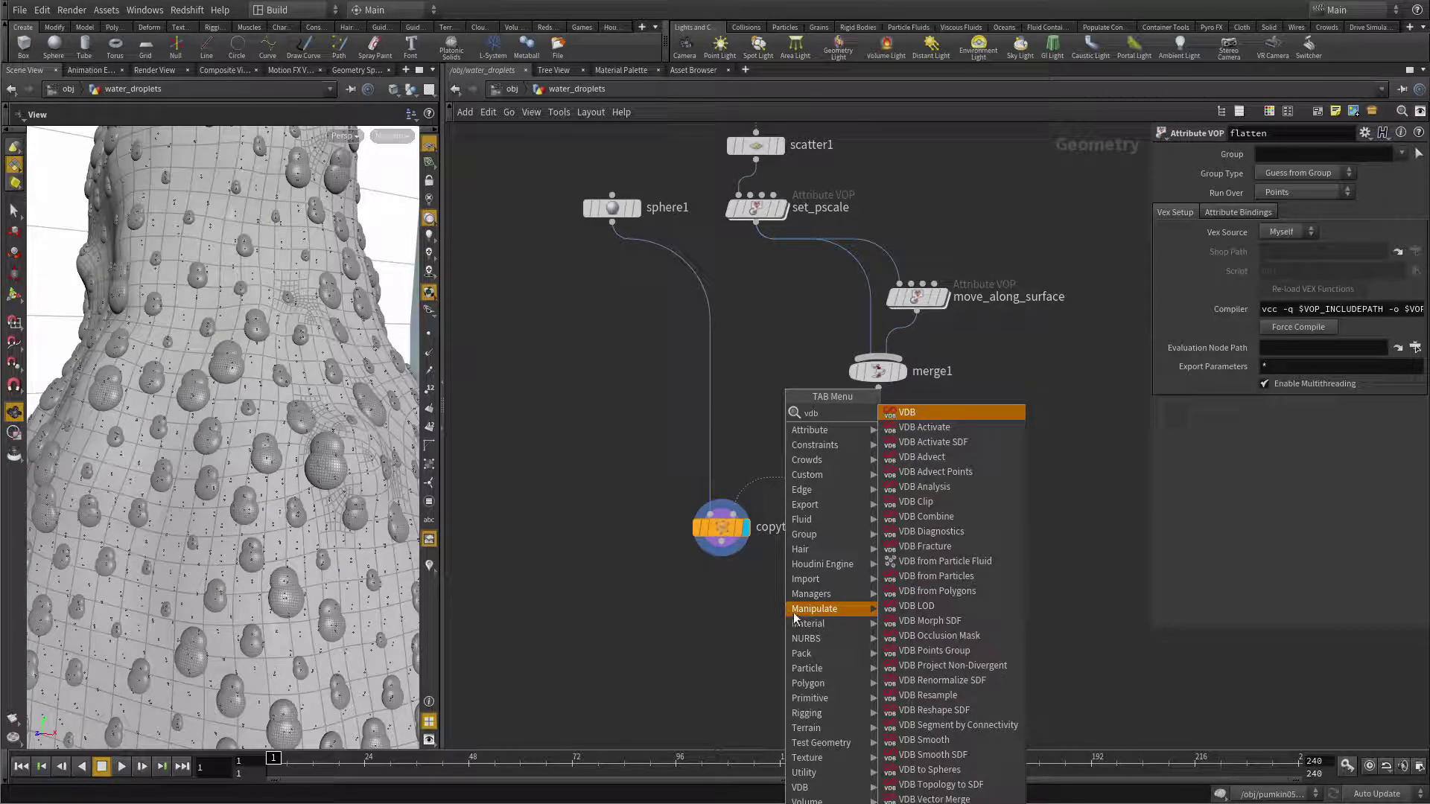
{"action": "type", "text": "fr"}
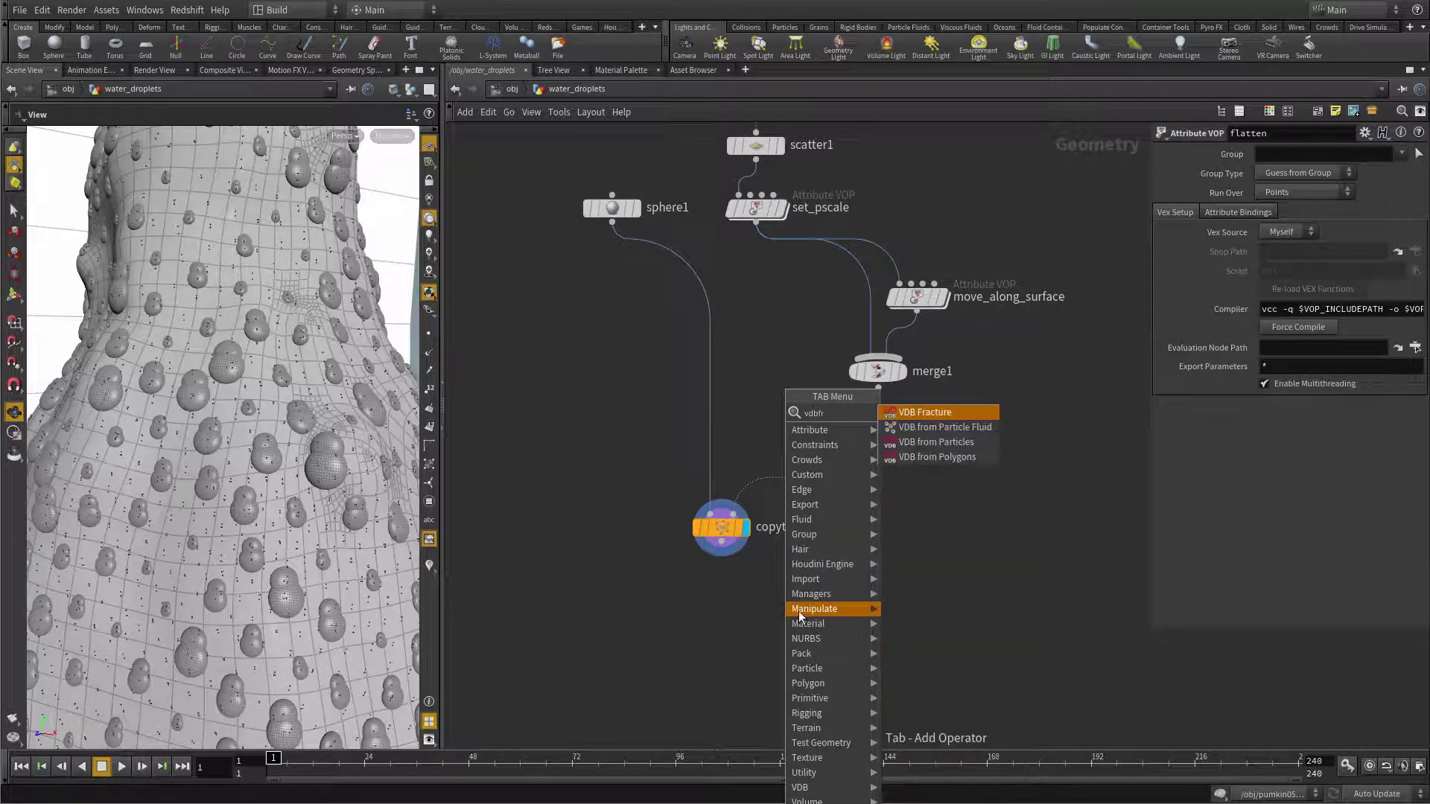
{"action": "left_click", "coordinate": [972, 459]}
{"action": "left_click", "coordinate": [766, 619]}
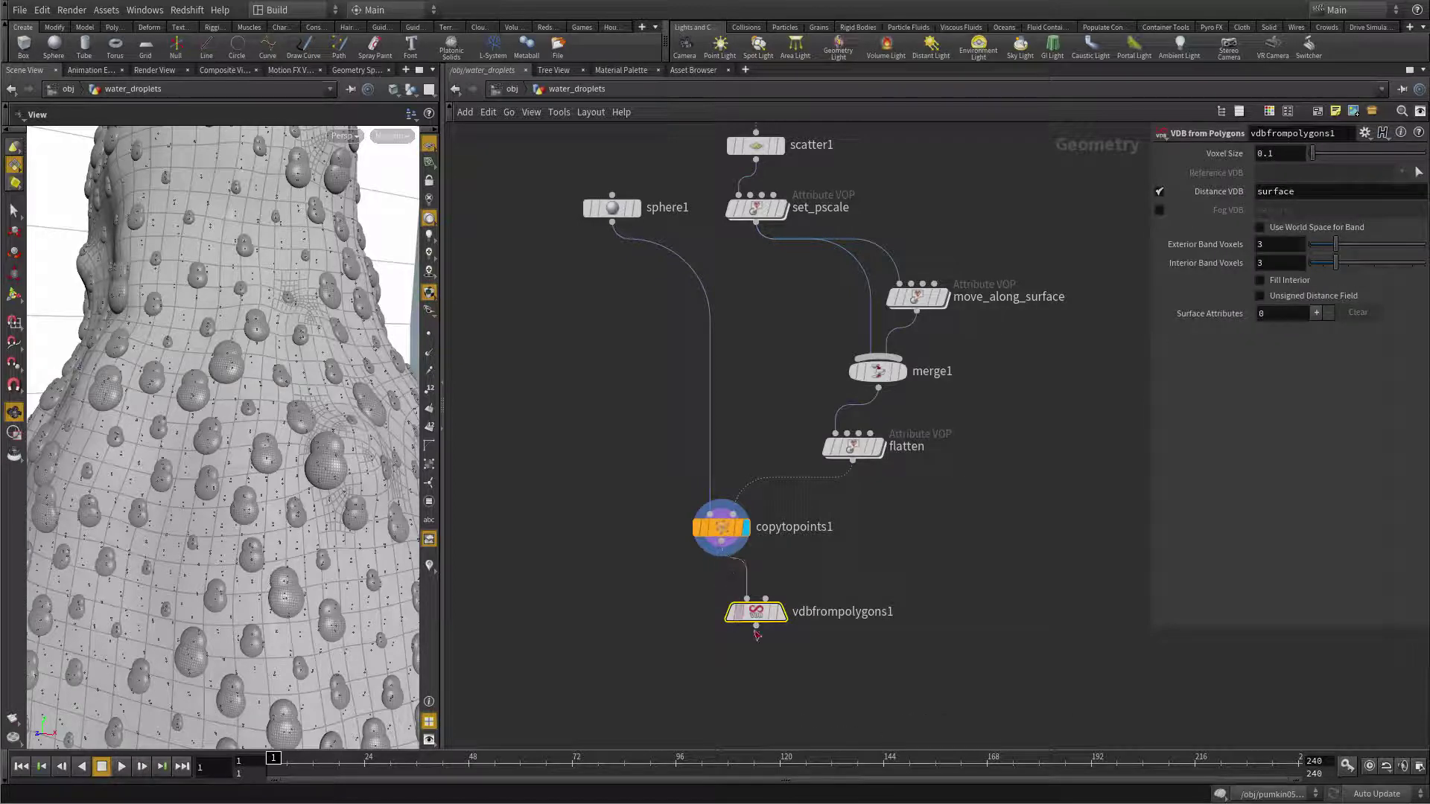
Place the VDB from Polygons node under copytopoints1, display it and set its voxel size to 0.001.
{"action": "left_click_drag", "start_coordinate": [744, 620], "coordinate": [716, 619]}
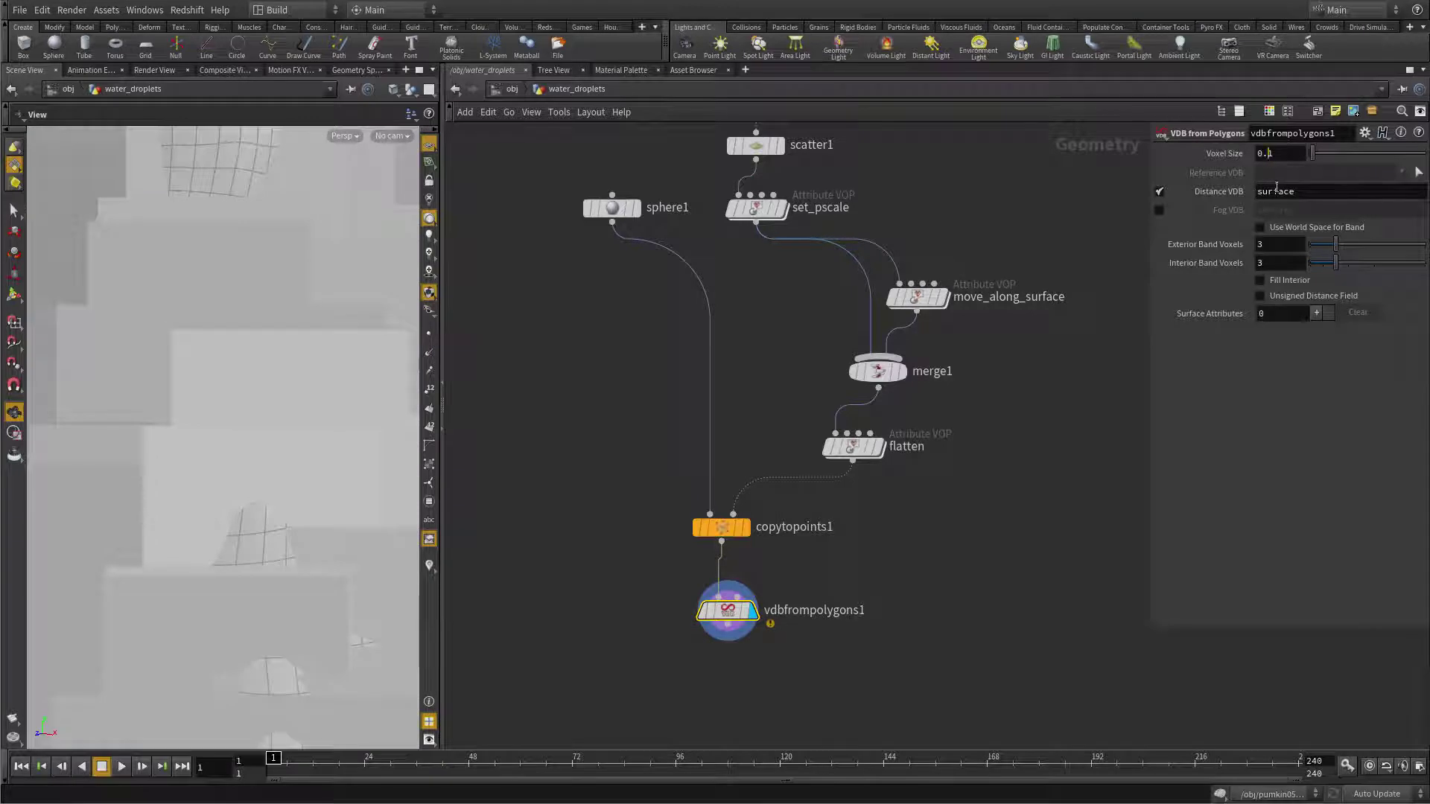
{"action": "type", "text": "0"}
{"action": "key", "text": "Return"}
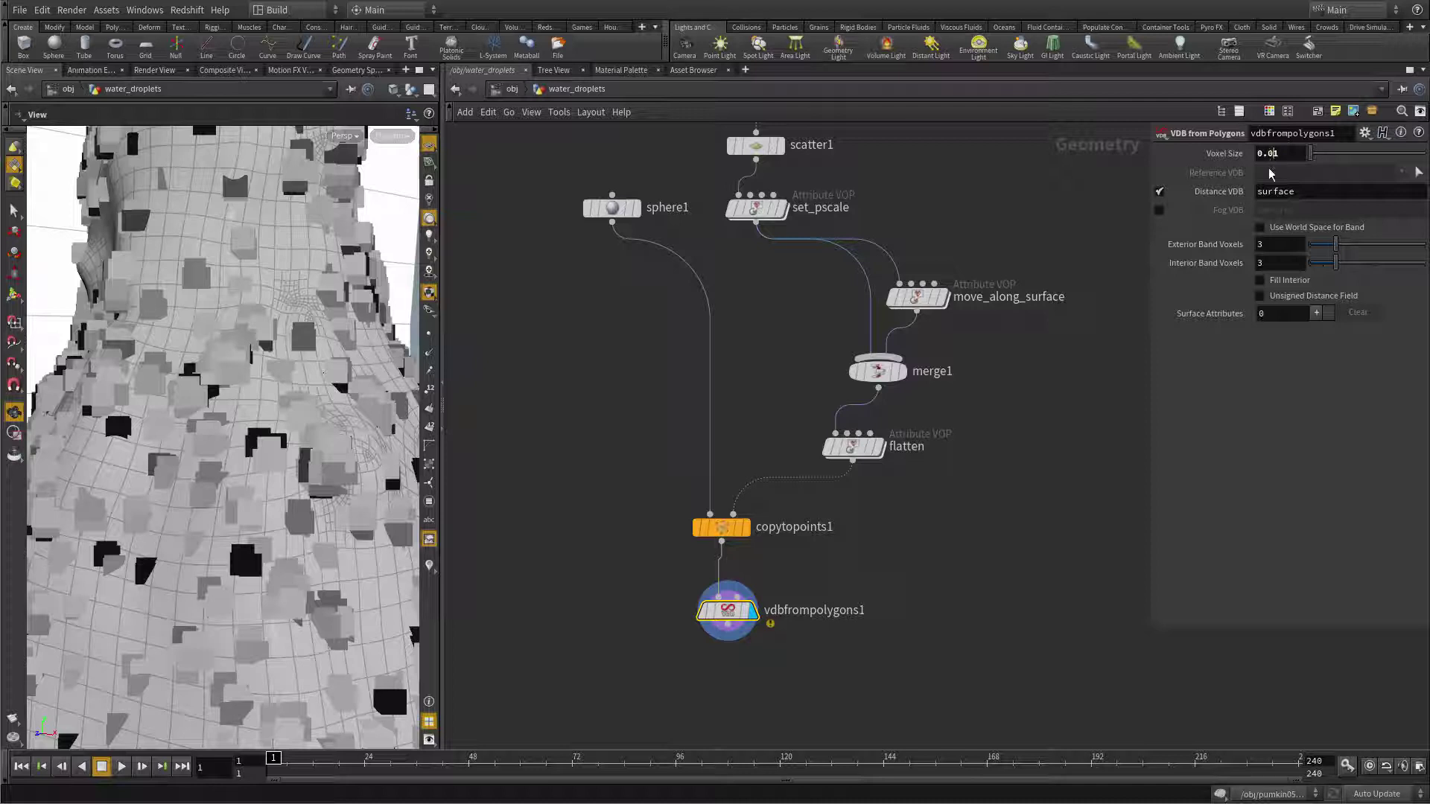
{"action": "type", "text": "0"}
{"action": "key", "text": "Return"}
{"action": "left_click_drag", "start_coordinate": [374, 479], "coordinate": [307, 473]}
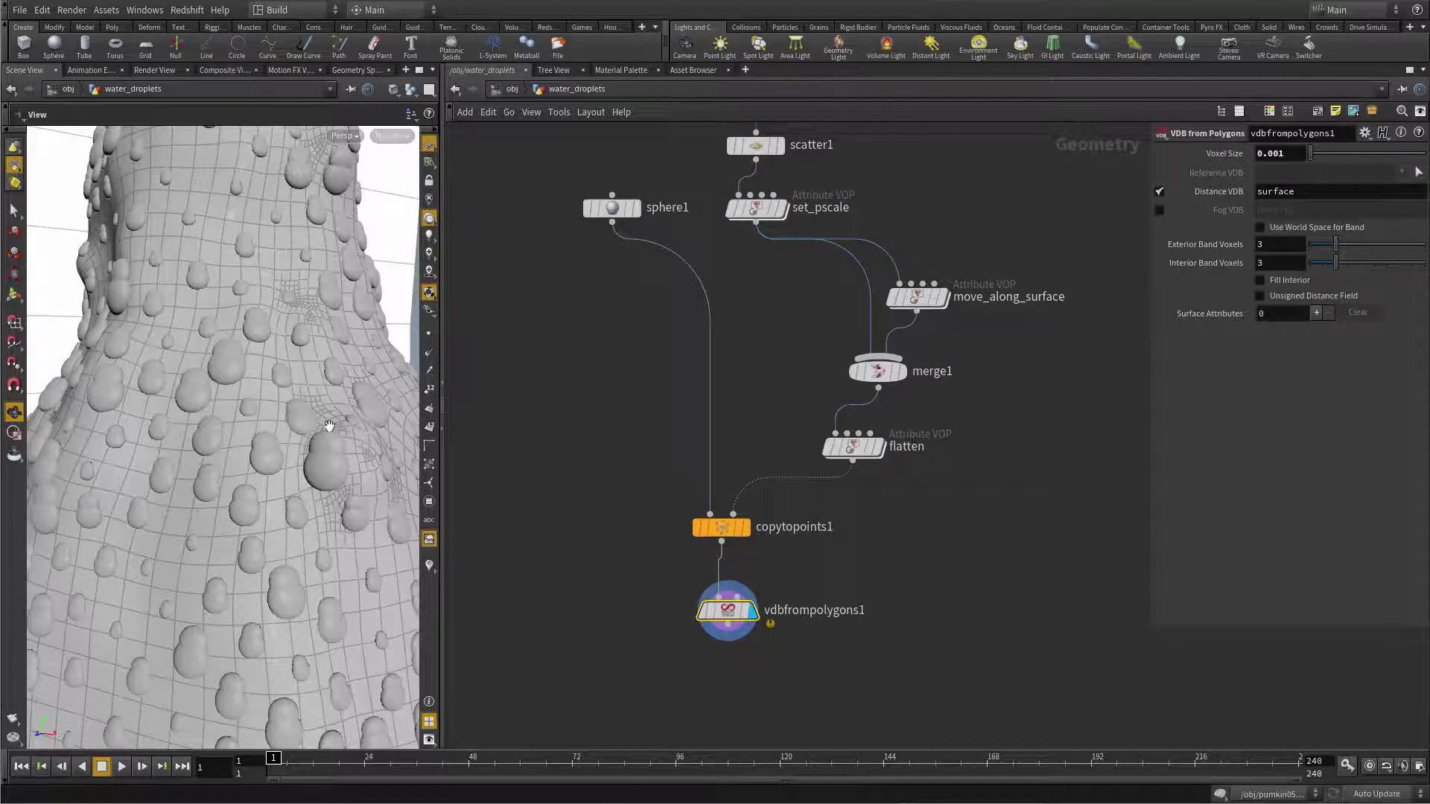
Add a VDB Smooth SDF node below vdbfrompolygons1, fed by its output.
{"action": "middle_click_drag", "start_coordinate": [887, 575], "coordinate": [885, 473]}
{"action": "key", "text": "Tab"}
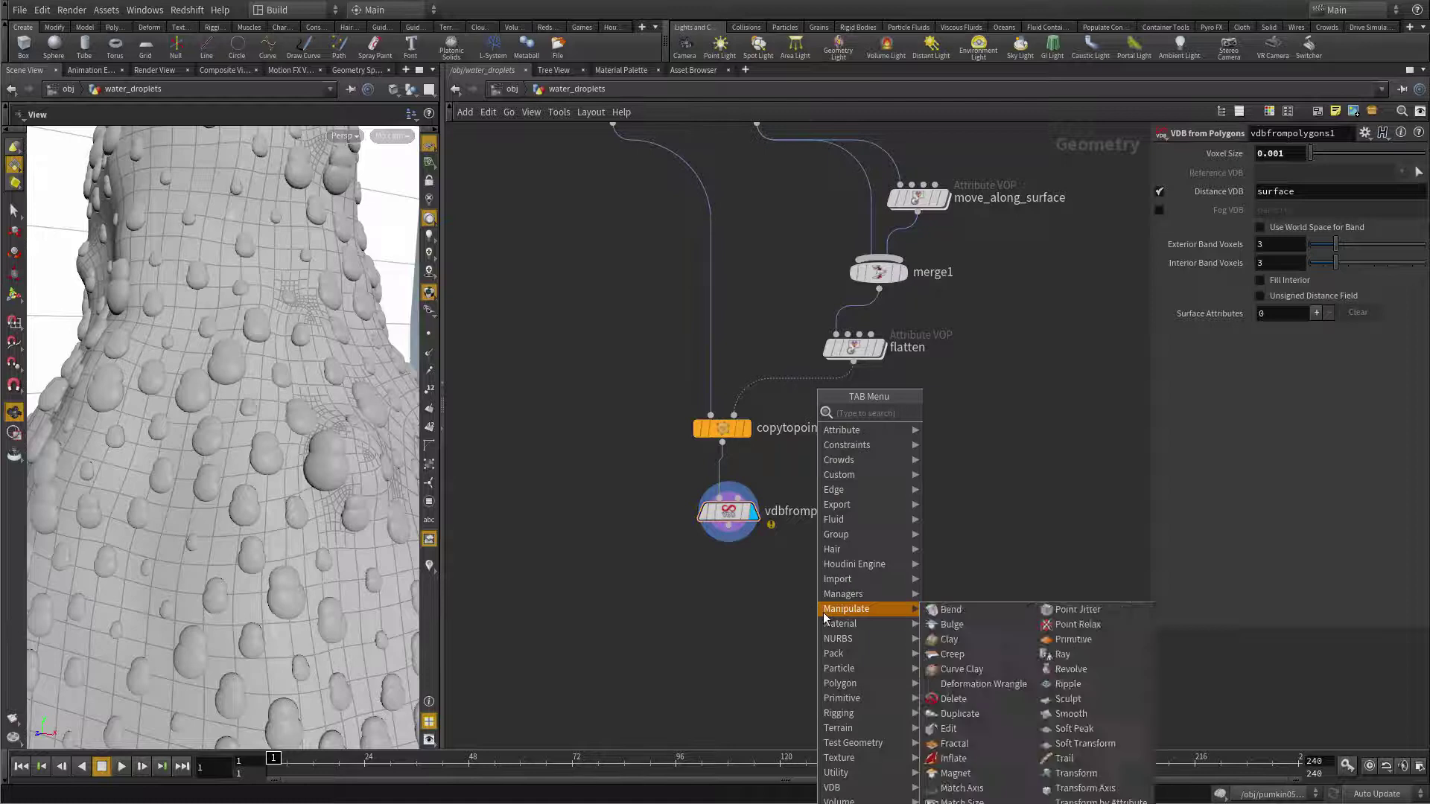
{"action": "mouse_move", "coordinate": [824, 600]}
{"action": "type", "text": "v"}
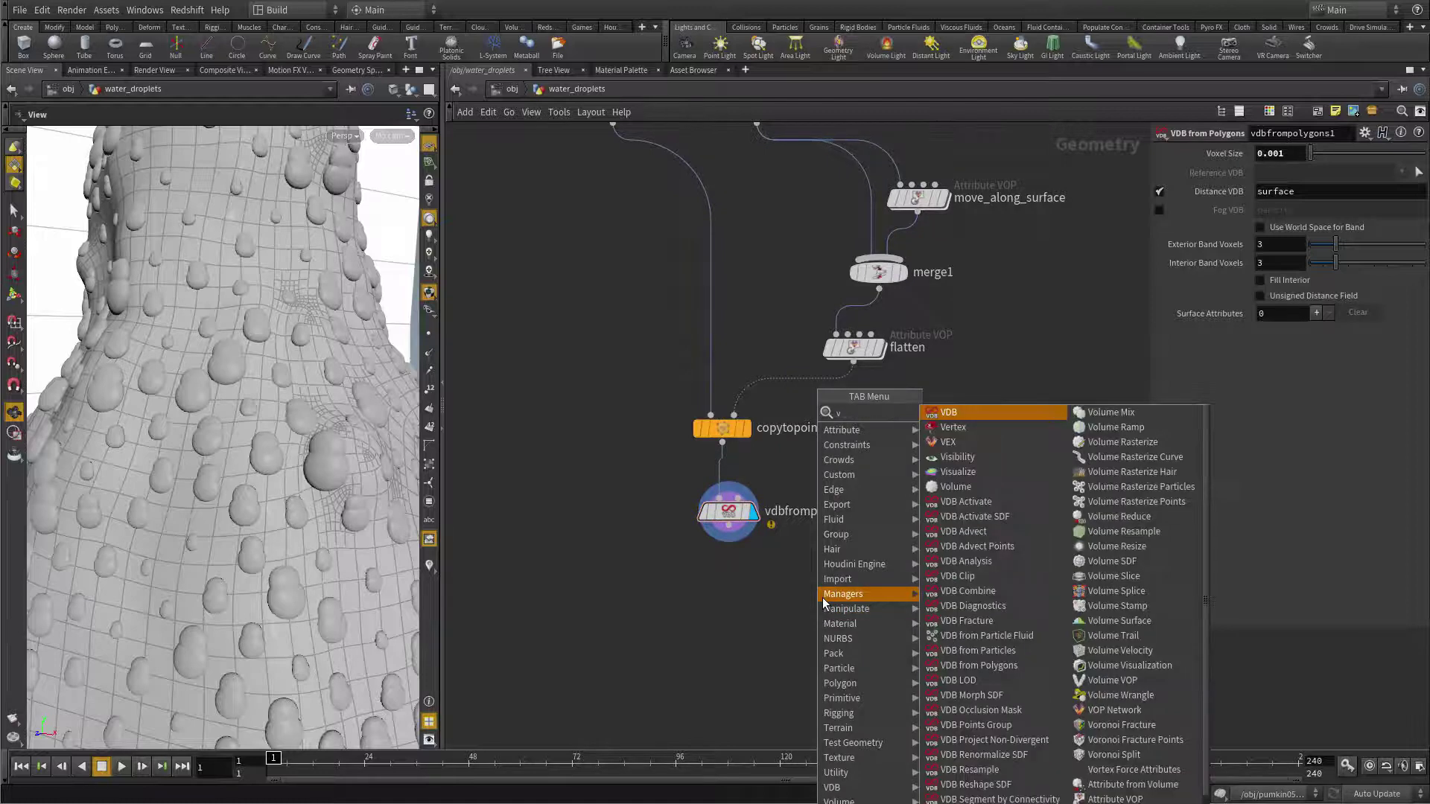
{"action": "type", "text": "db smooth"}
{"action": "left_click", "coordinate": [985, 476]}
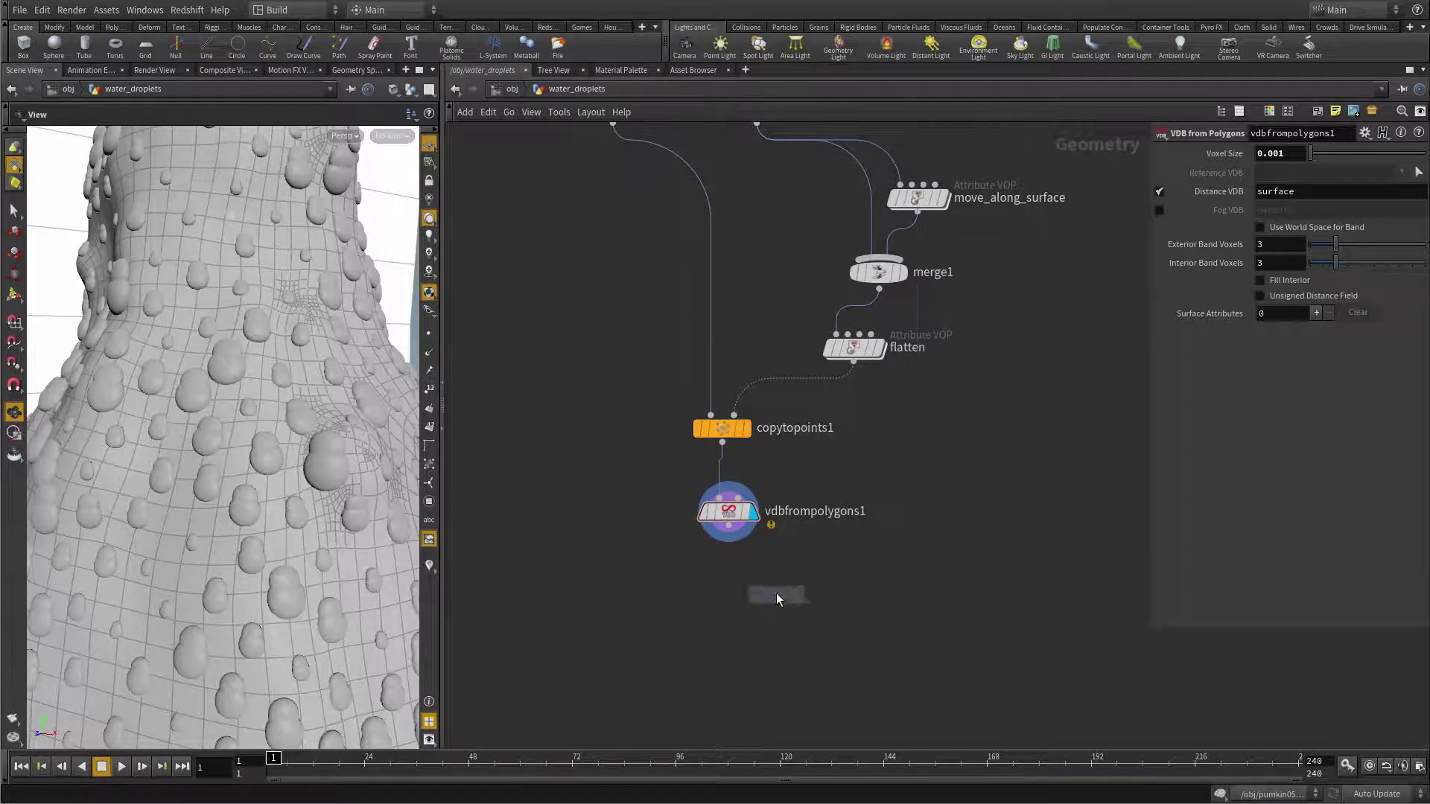
{"action": "left_click", "coordinate": [776, 593]}
{"action": "left_click_drag", "start_coordinate": [794, 600], "coordinate": [747, 581]}
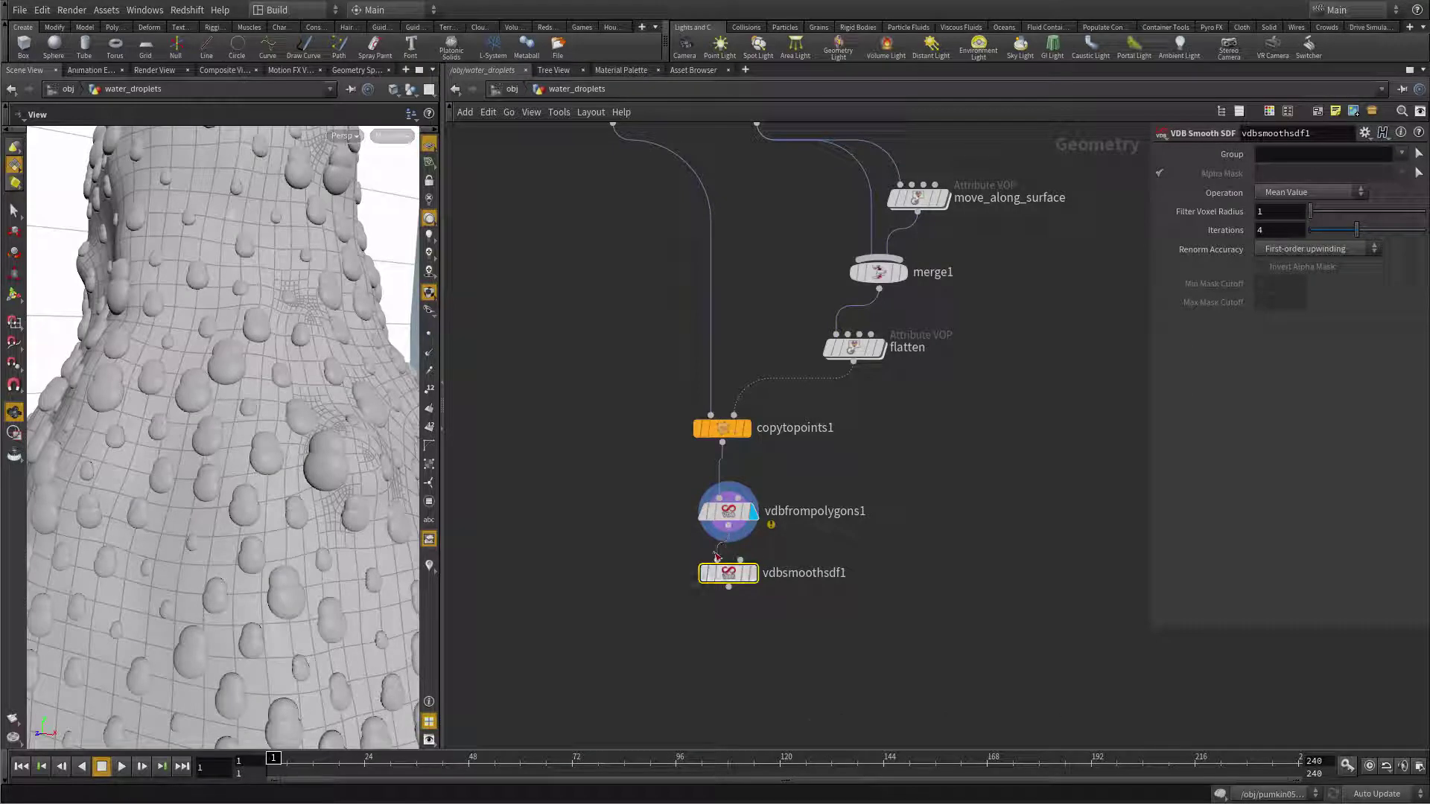
Display the VDB Smooth SDF node and set its smoothing operation to Gaussian.
{"action": "left_click", "coordinate": [754, 573]}
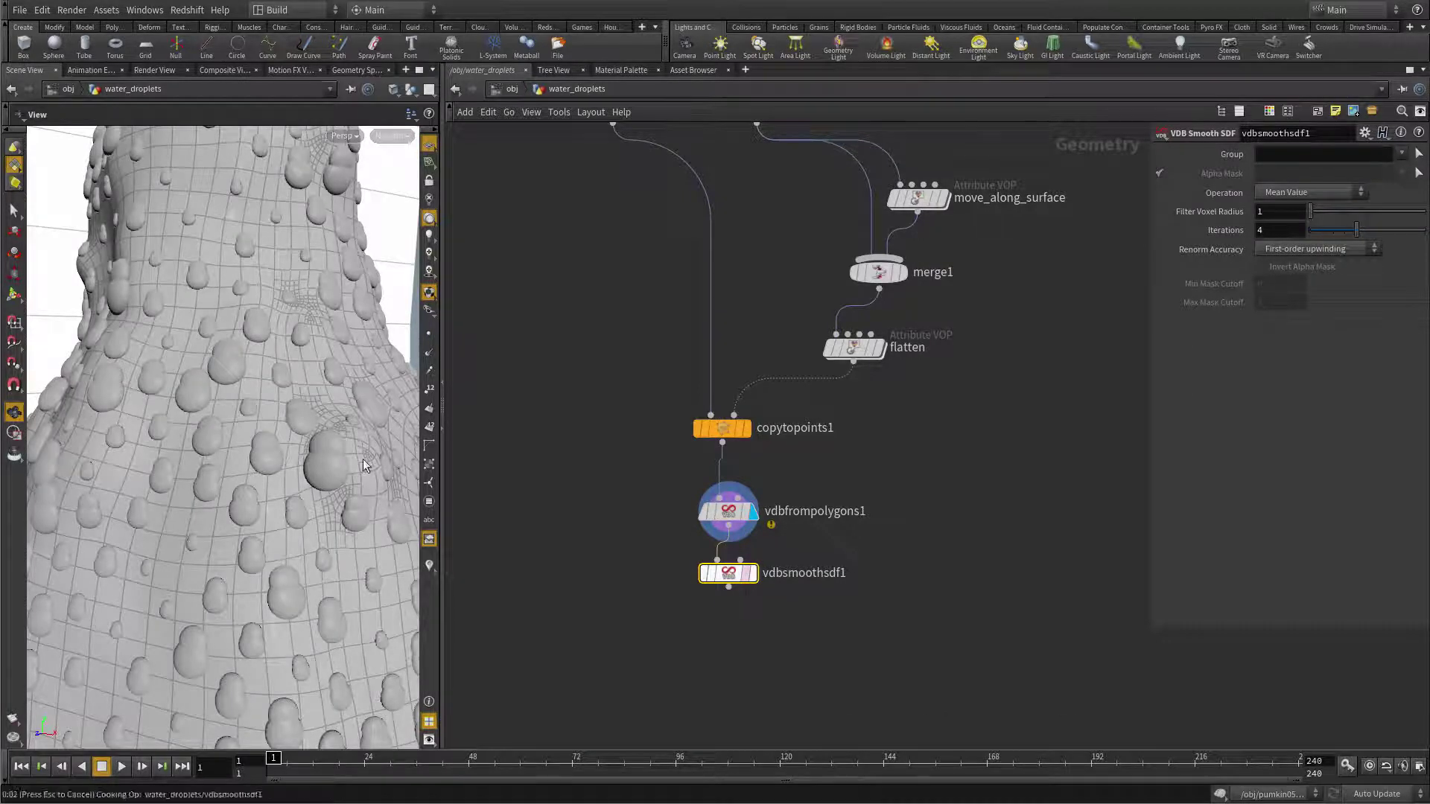
{"action": "left_click", "coordinate": [1310, 192]}
{"action": "left_click", "coordinate": [1310, 210]}
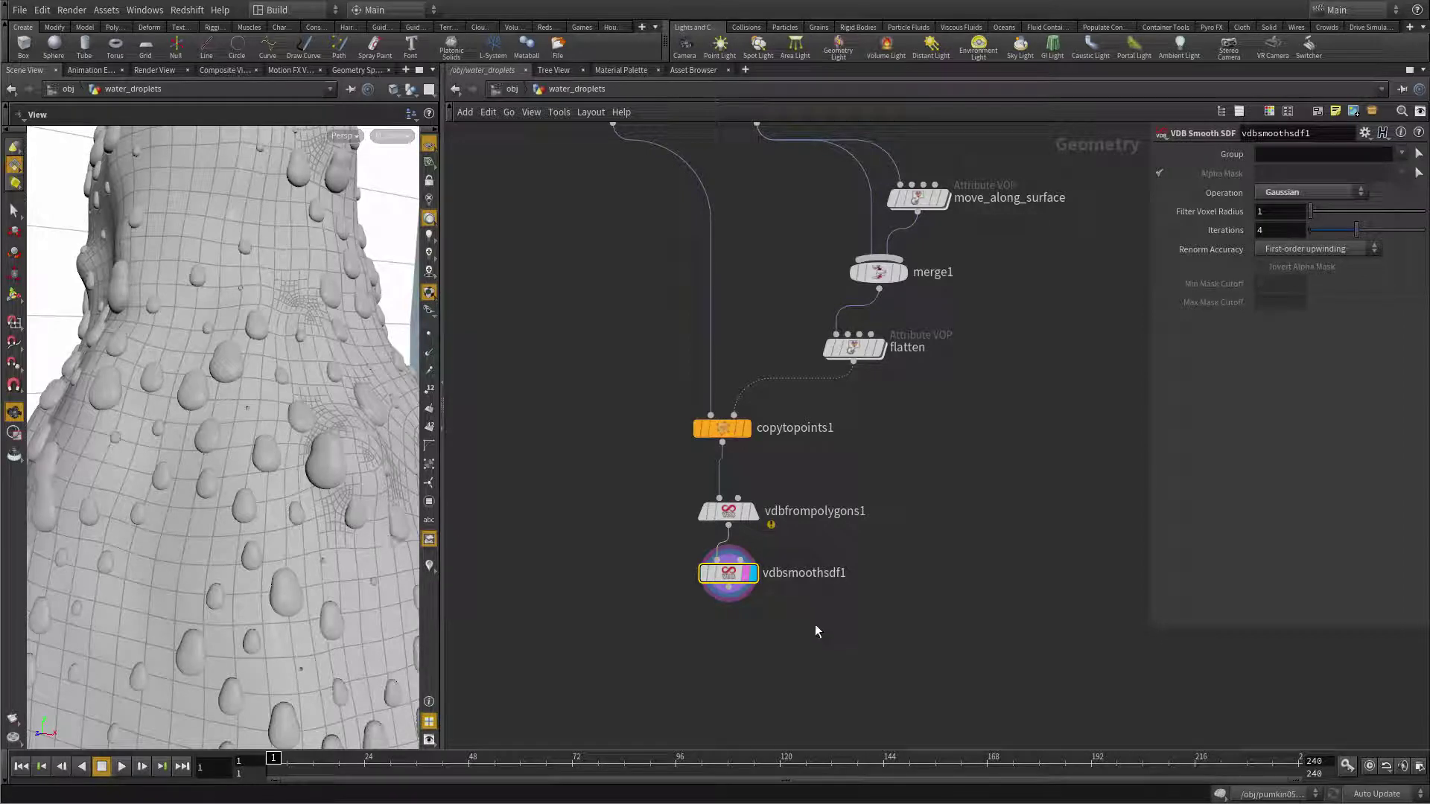
Insert a VDB Reshape SDF node between vdbfrompolygons1 and vdbsmoothsdf1 and display its result.
{"action": "left_click_drag", "start_coordinate": [729, 573], "coordinate": [734, 621]}
{"action": "key", "text": "Tab"}
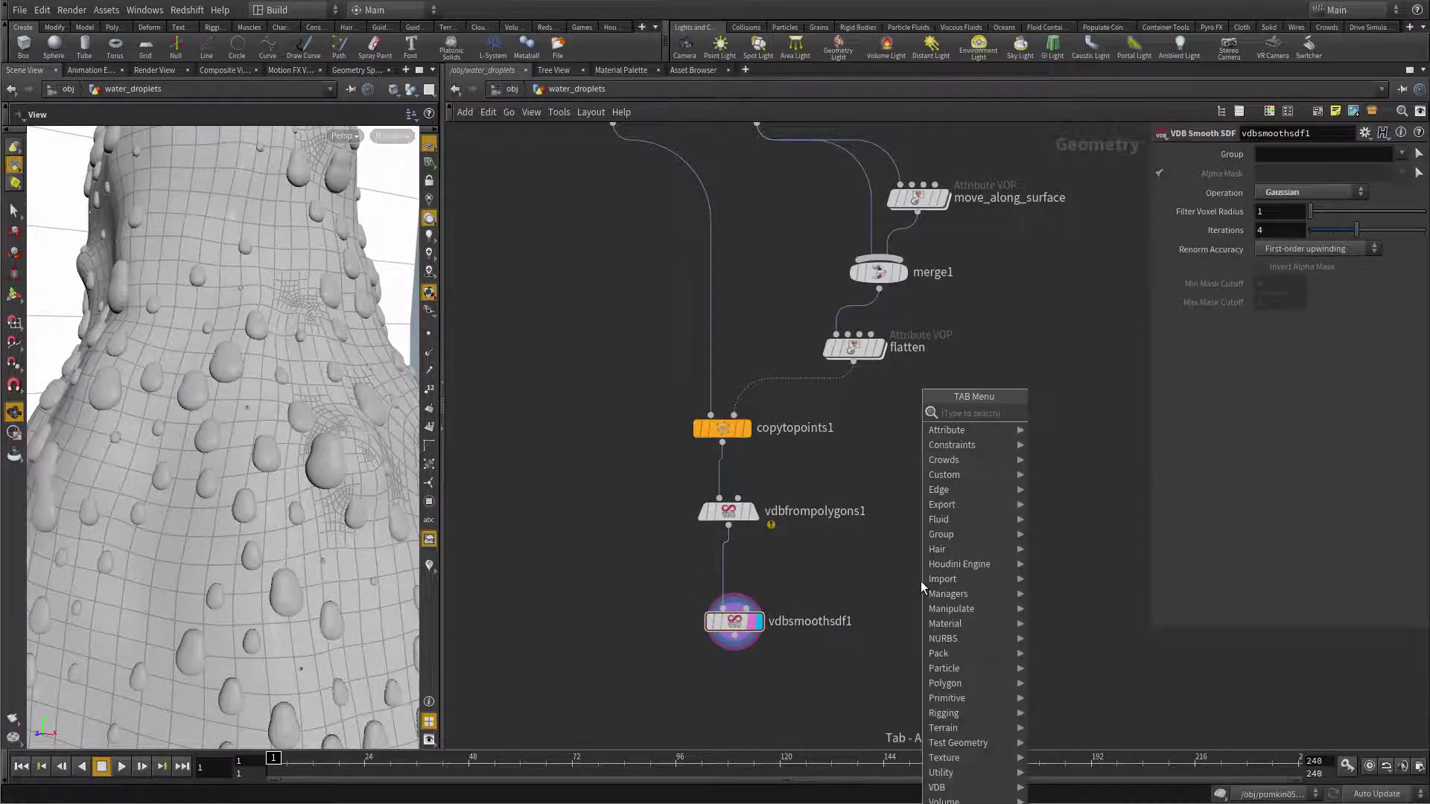
{"action": "type", "text": "vdb"}
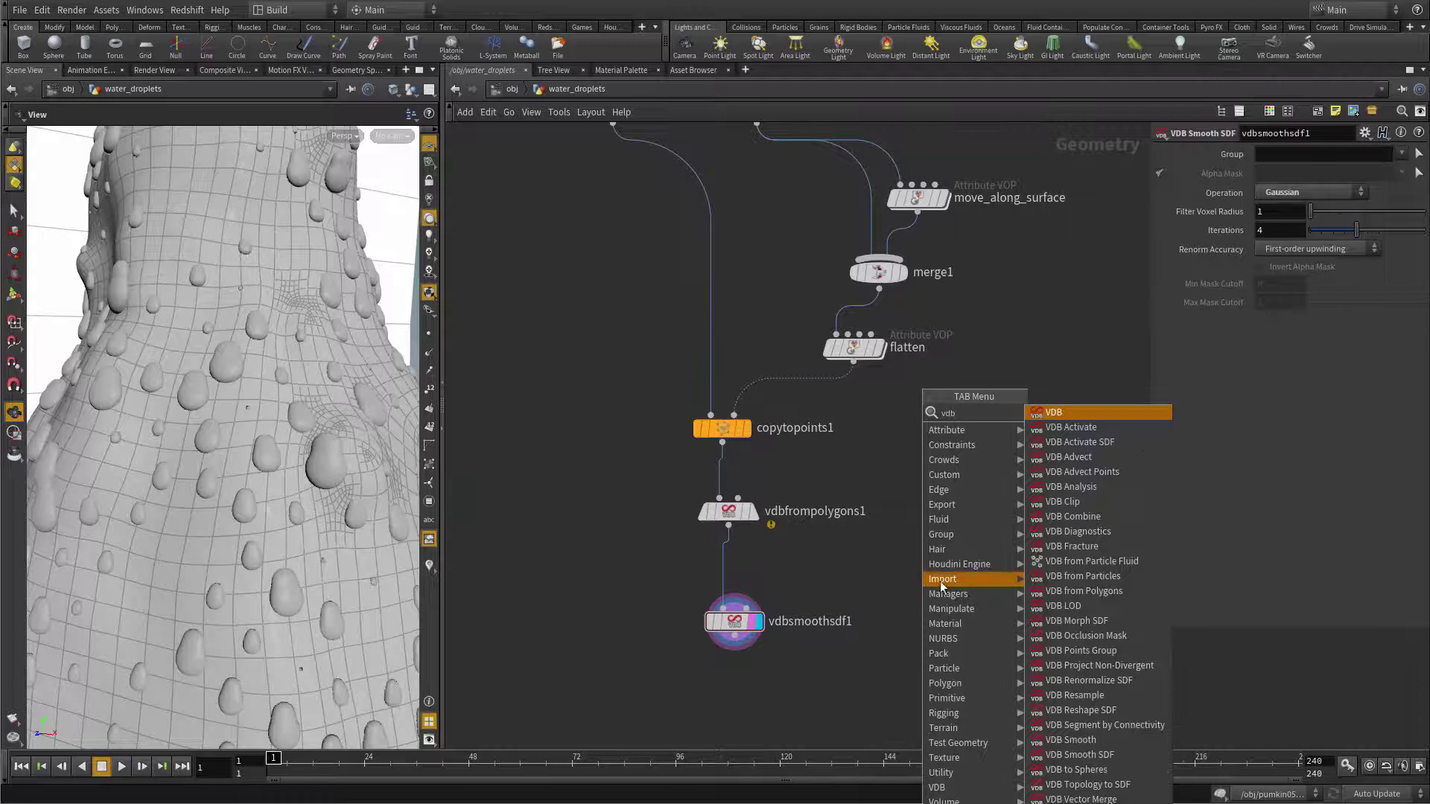
{"action": "type", "text": "re"}
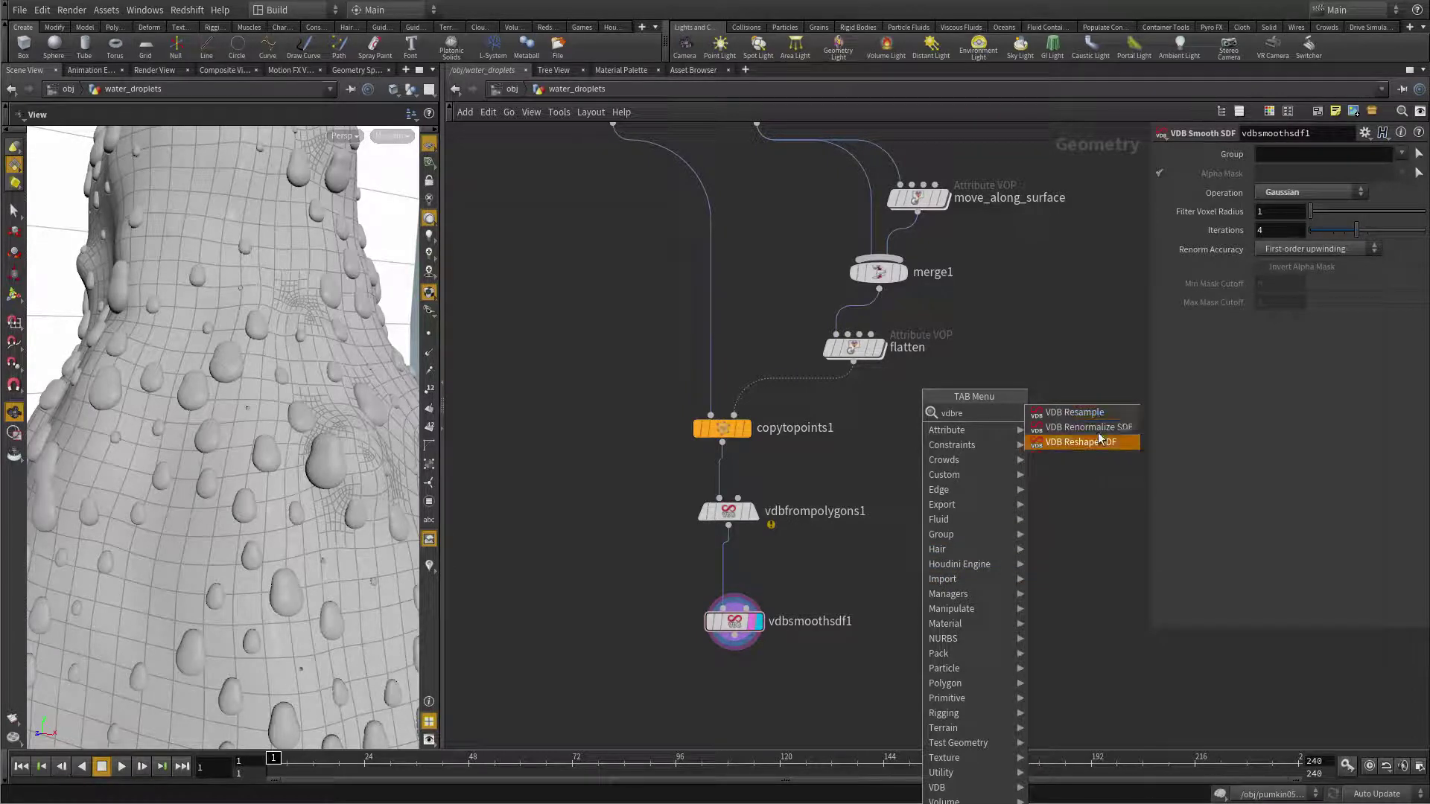
{"action": "left_click", "coordinate": [1094, 441]}
{"action": "left_click", "coordinate": [913, 566]}
{"action": "left_click_drag", "start_coordinate": [913, 566], "coordinate": [732, 571]}
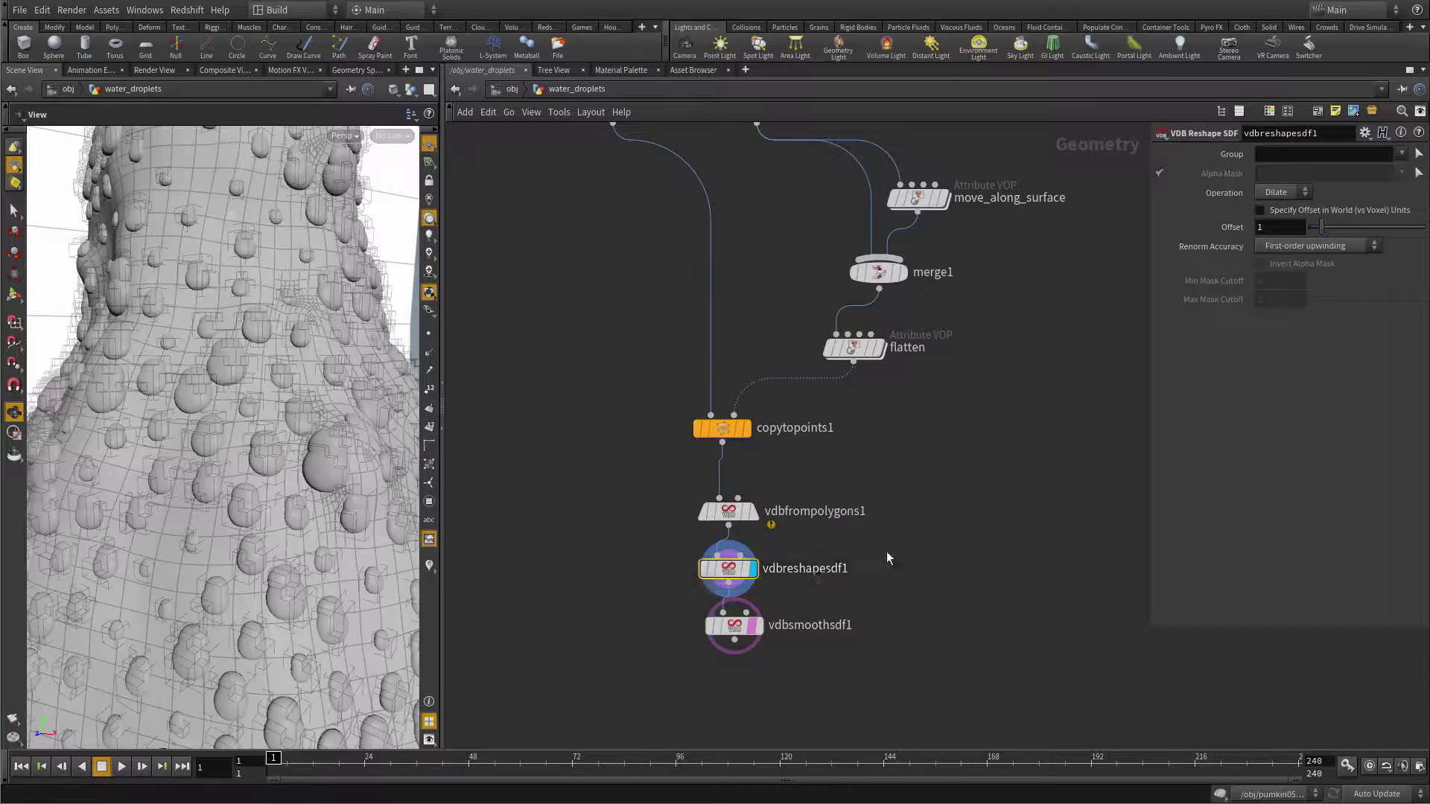
{"action": "left_click", "coordinate": [753, 569]}
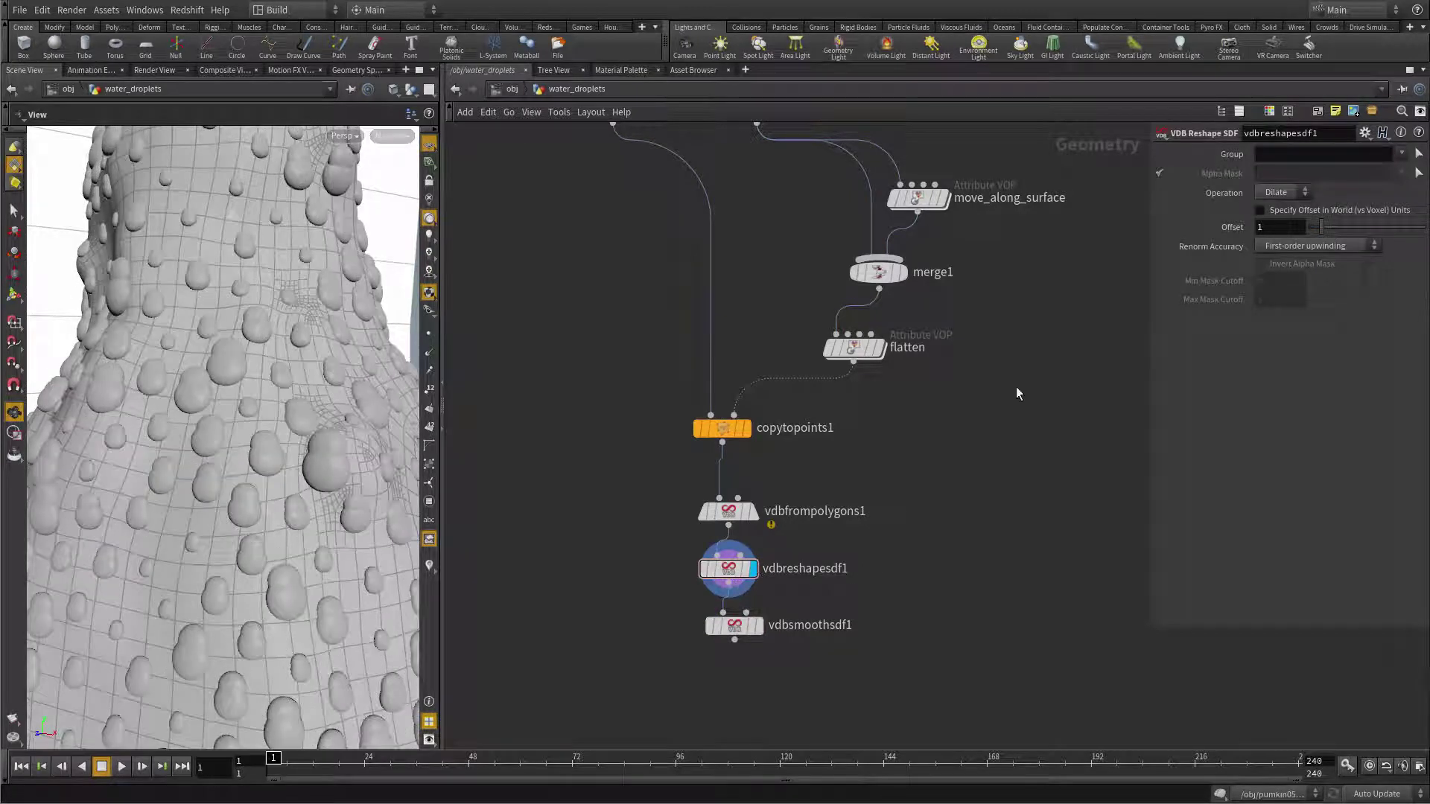
Set the dilate offset of the VDB Reshape SDF node to 3, then align and display vdbsmoothsdf1 beneath it.
{"action": "left_click", "coordinate": [1266, 227]}
{"action": "type", "text": "3"}
{"action": "key", "text": "Return"}
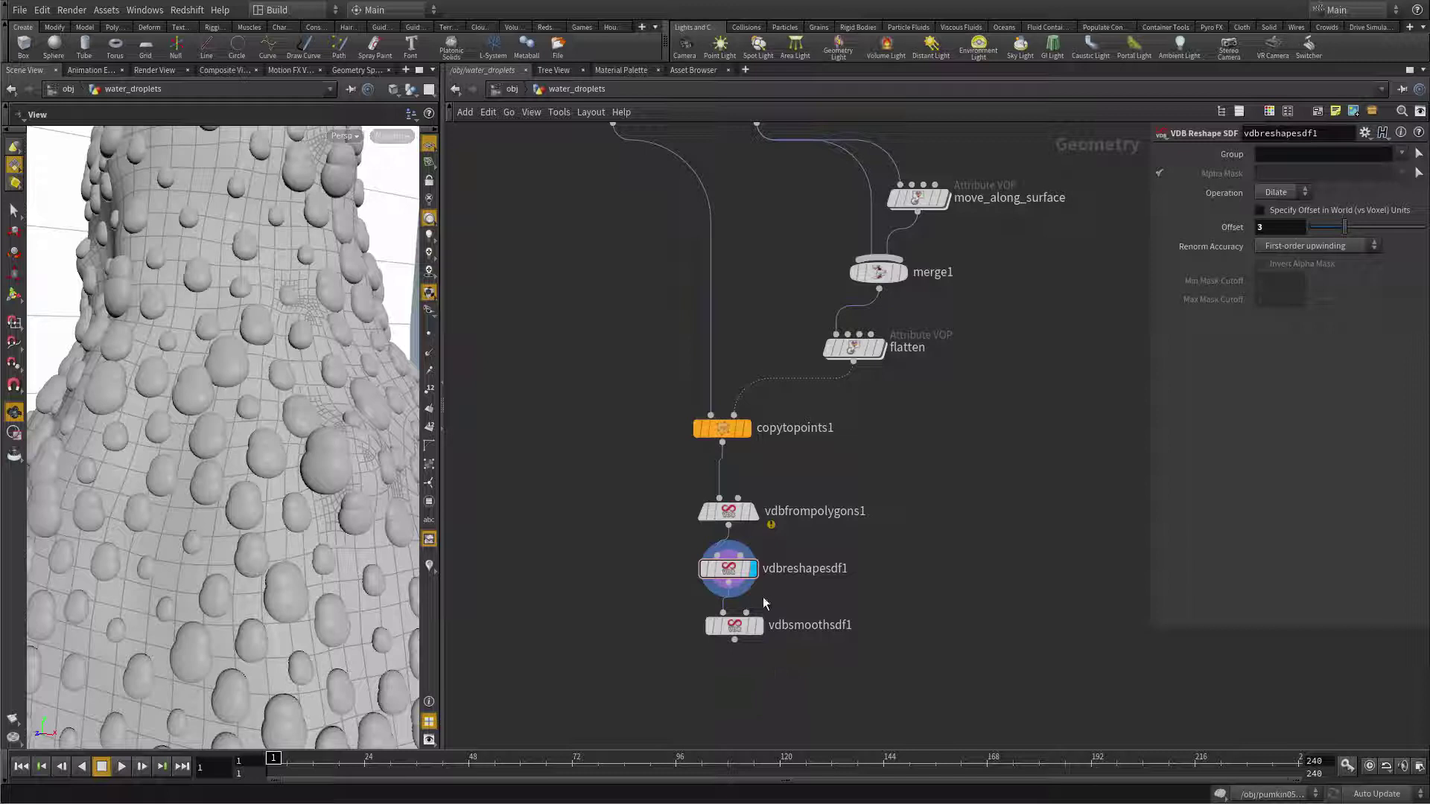
{"action": "left_click_drag", "start_coordinate": [735, 625], "coordinate": [728, 629]}
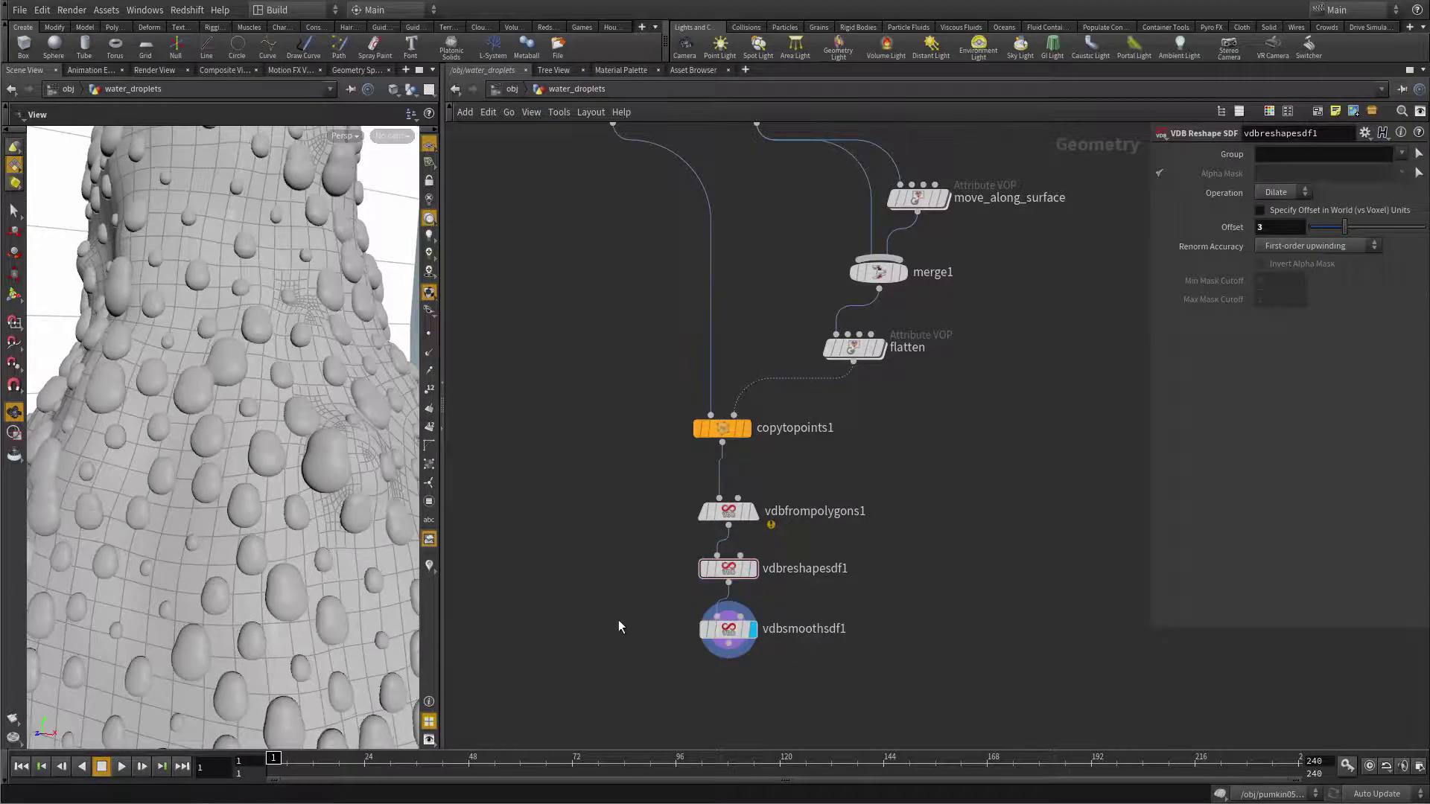
Compare the droplets at vdbfrompolygons1 with the smoothed result of vdbsmoothsdf1 on the pumpkin.
{"action": "left_click", "coordinate": [755, 513]}
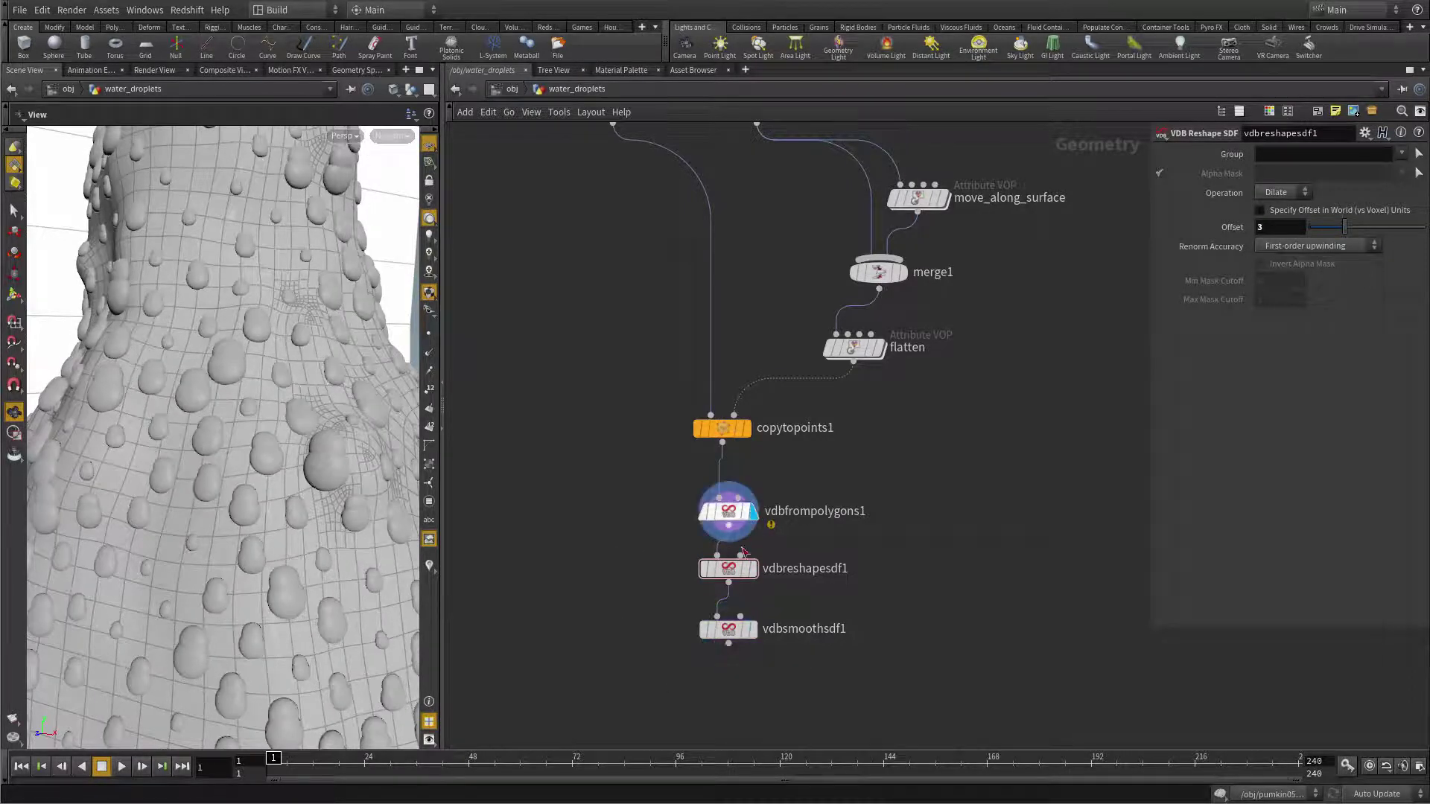
{"action": "left_click", "coordinate": [754, 630]}
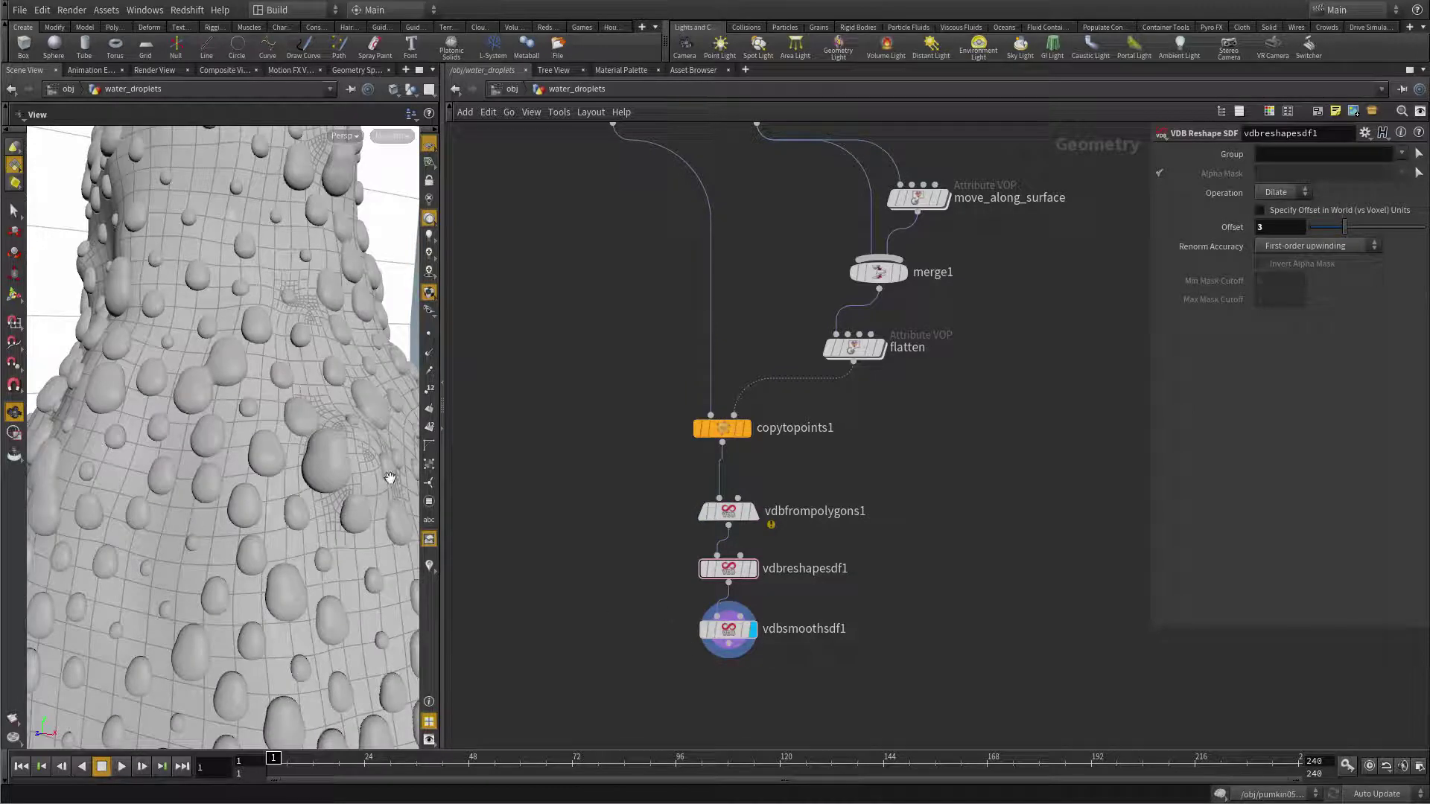
{"action": "right_click_drag", "start_coordinate": [337, 529], "coordinate": [317, 511]}
{"action": "left_click_drag", "start_coordinate": [317, 511], "coordinate": [283, 543]}
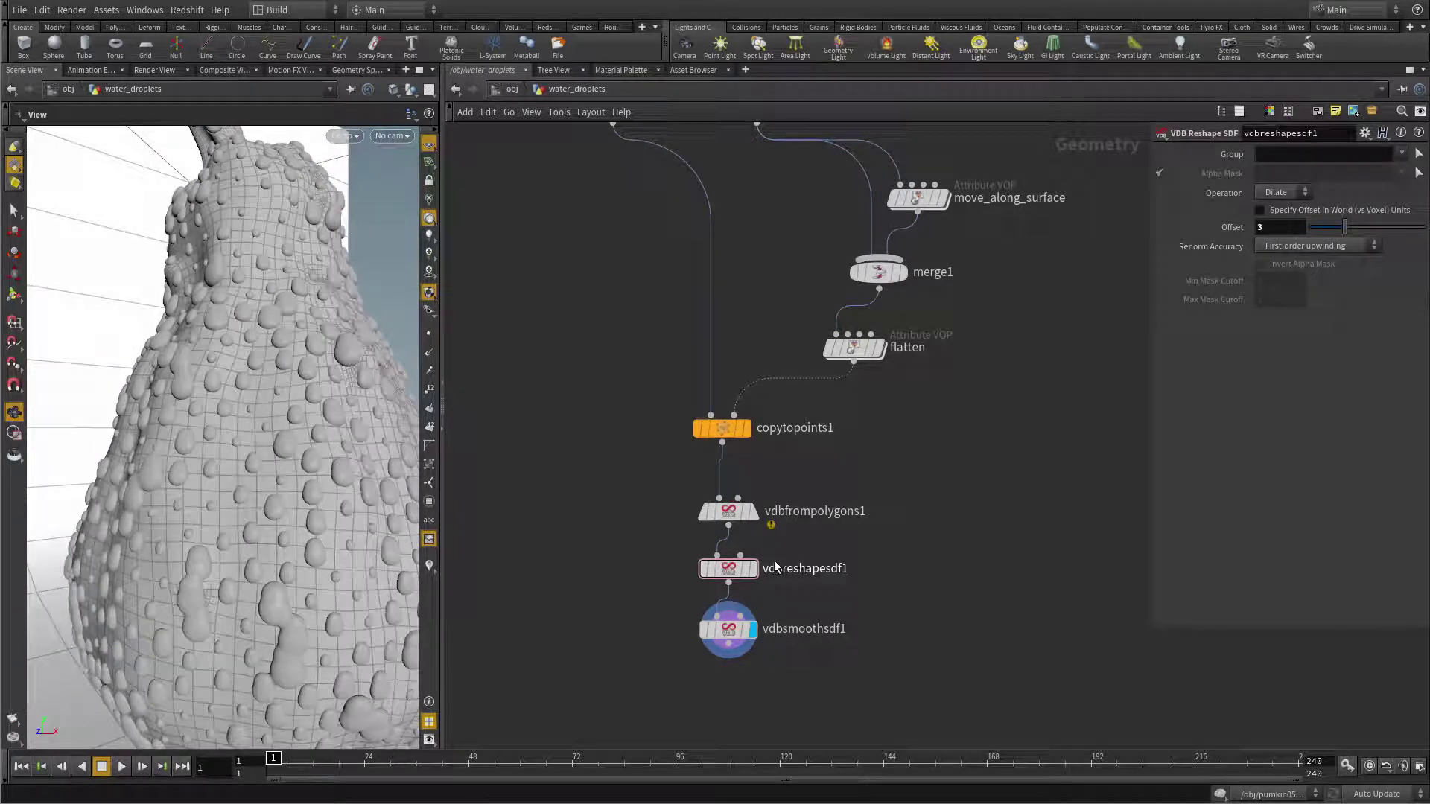
Hide the other objects to inspect the smooth-shaded droplets on their own, and bring the pumpkin back into view.
{"action": "left_click", "coordinate": [411, 89]}
{"action": "left_click", "coordinate": [442, 135]}
{"action": "scroll", "coordinate": [296, 432], "scroll_direction": "up", "scroll_amount": 5}
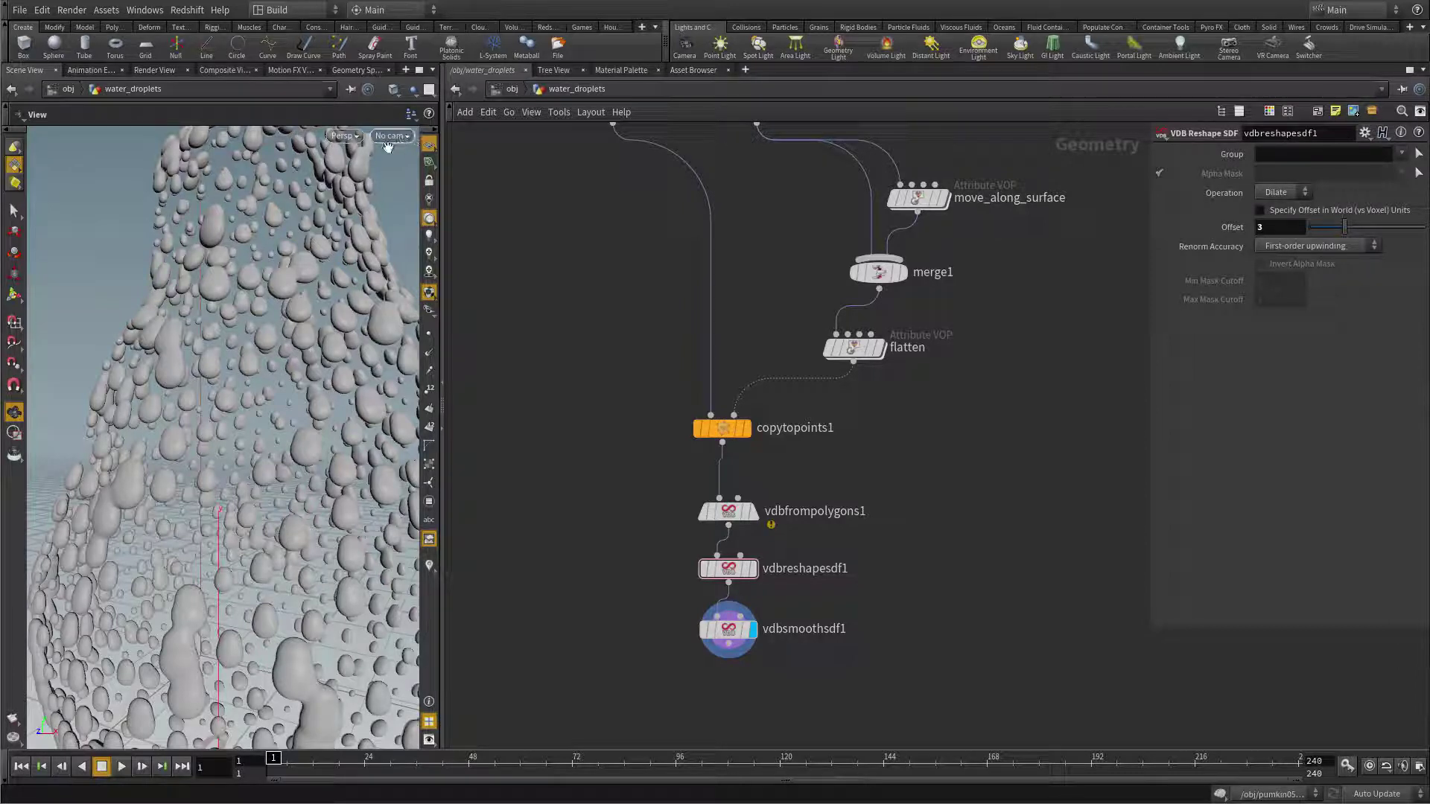
{"action": "left_click", "coordinate": [393, 90]}
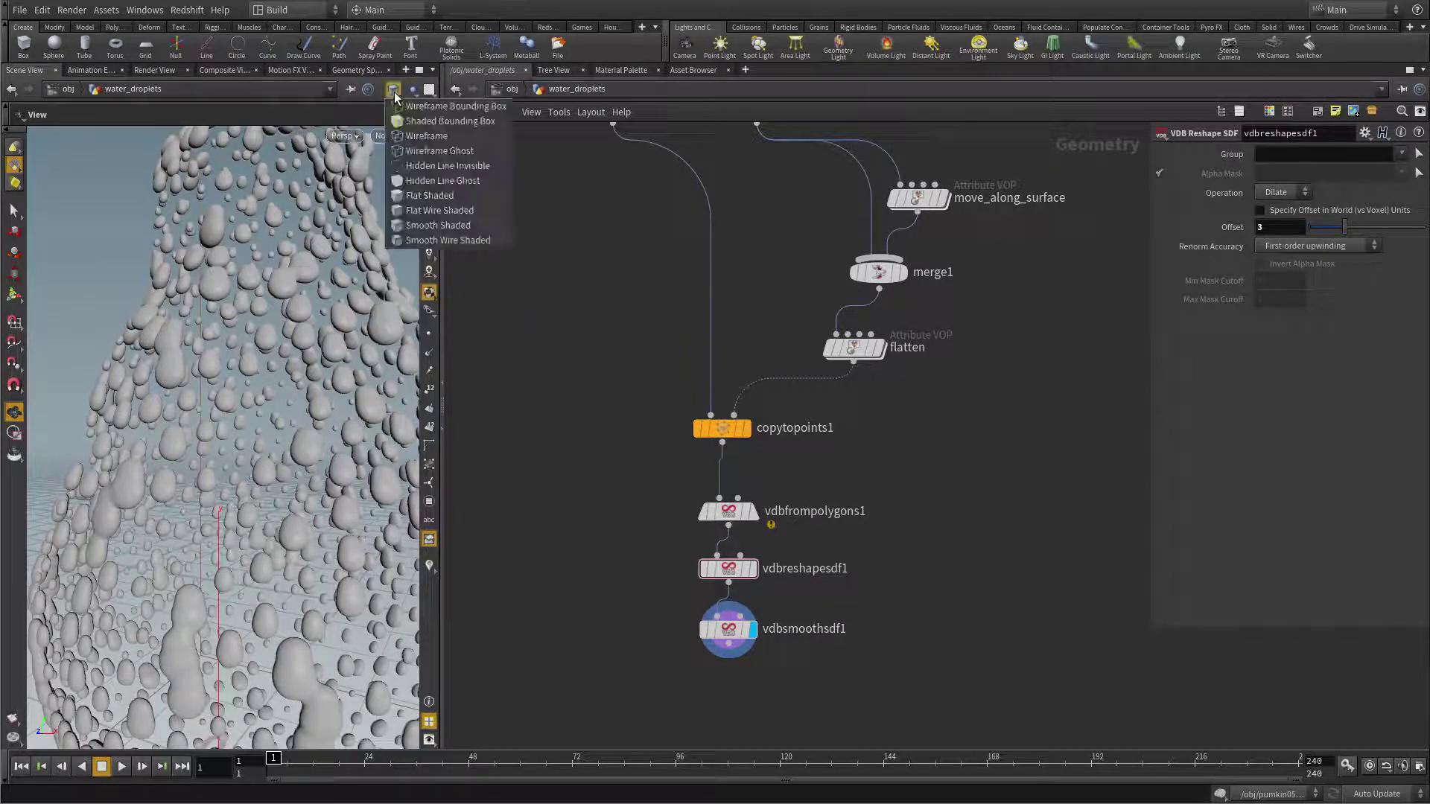
{"action": "left_click", "coordinate": [438, 225]}
{"action": "left_click", "coordinate": [414, 90]}
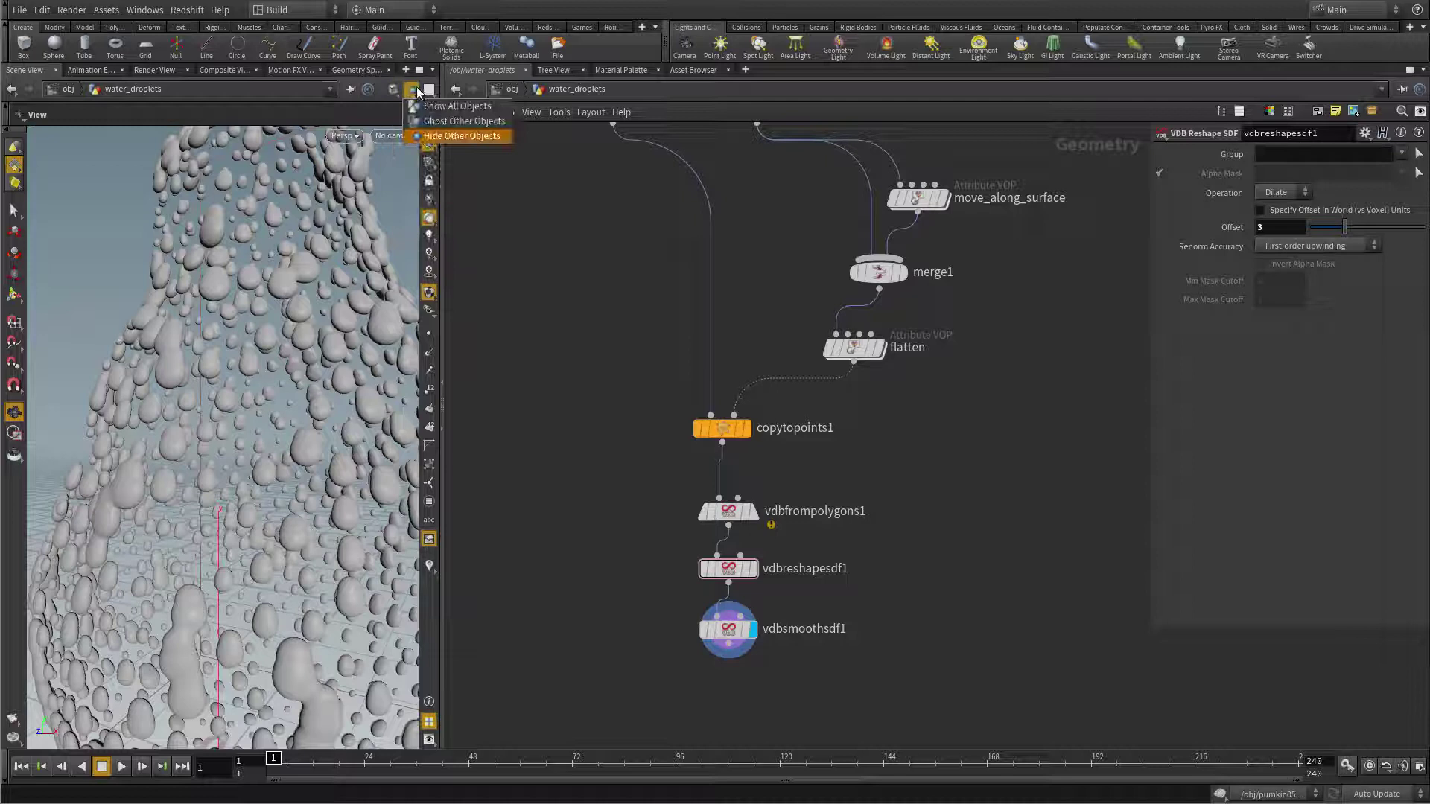
{"action": "left_click", "coordinate": [461, 135]}
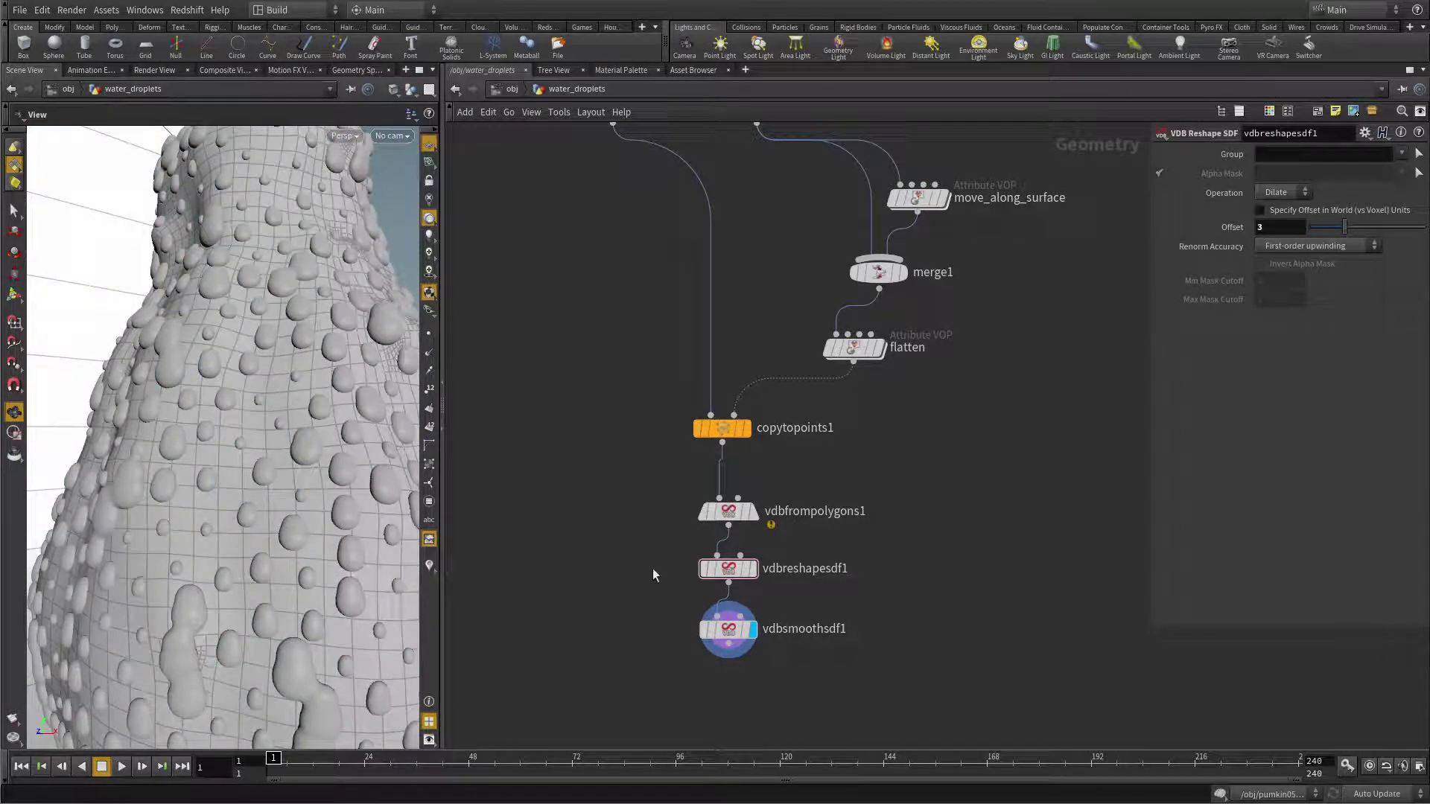
Duplicate vdbfrompolygons1 beside the droplet chain and disconnect the copy from copytopoints1.
{"action": "middle_click_drag", "start_coordinate": [896, 549], "coordinate": [750, 524]}
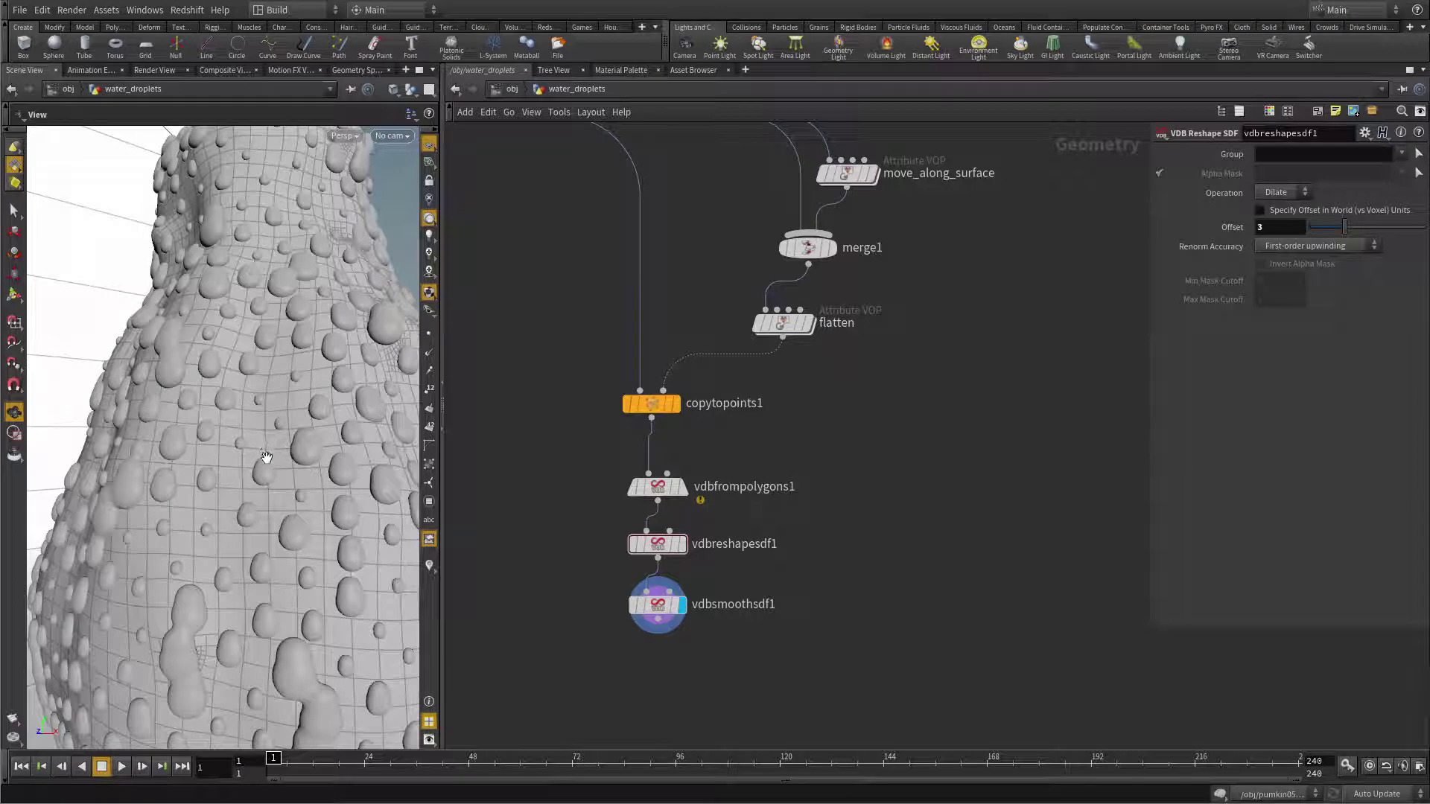
{"action": "middle_click_drag", "start_coordinate": [943, 382], "coordinate": [904, 436]}
{"action": "left_click_drag", "start_coordinate": [630, 504], "coordinate": [928, 504], "text": "alt"}
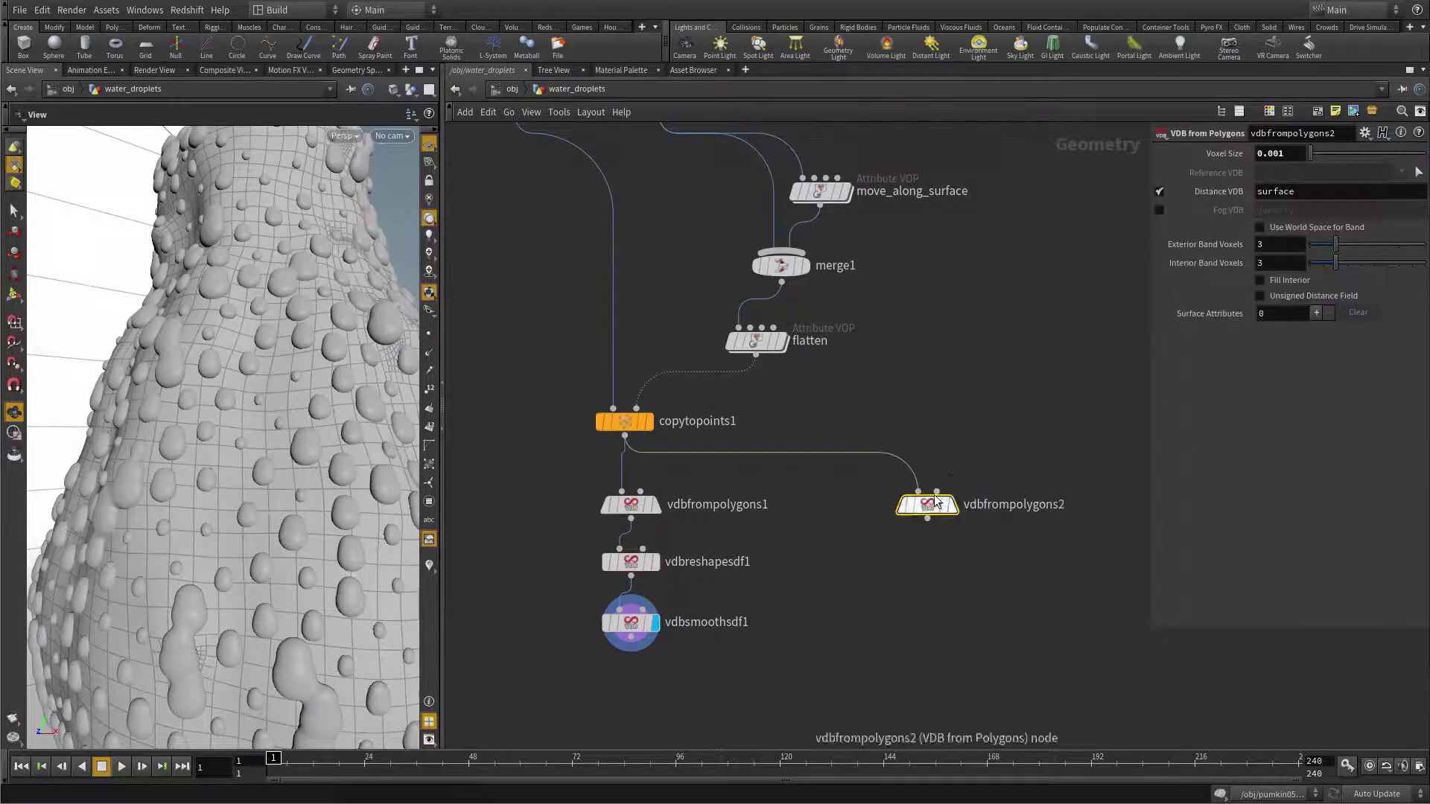
{"action": "left_click_drag", "start_coordinate": [632, 485], "coordinate": [932, 412]}
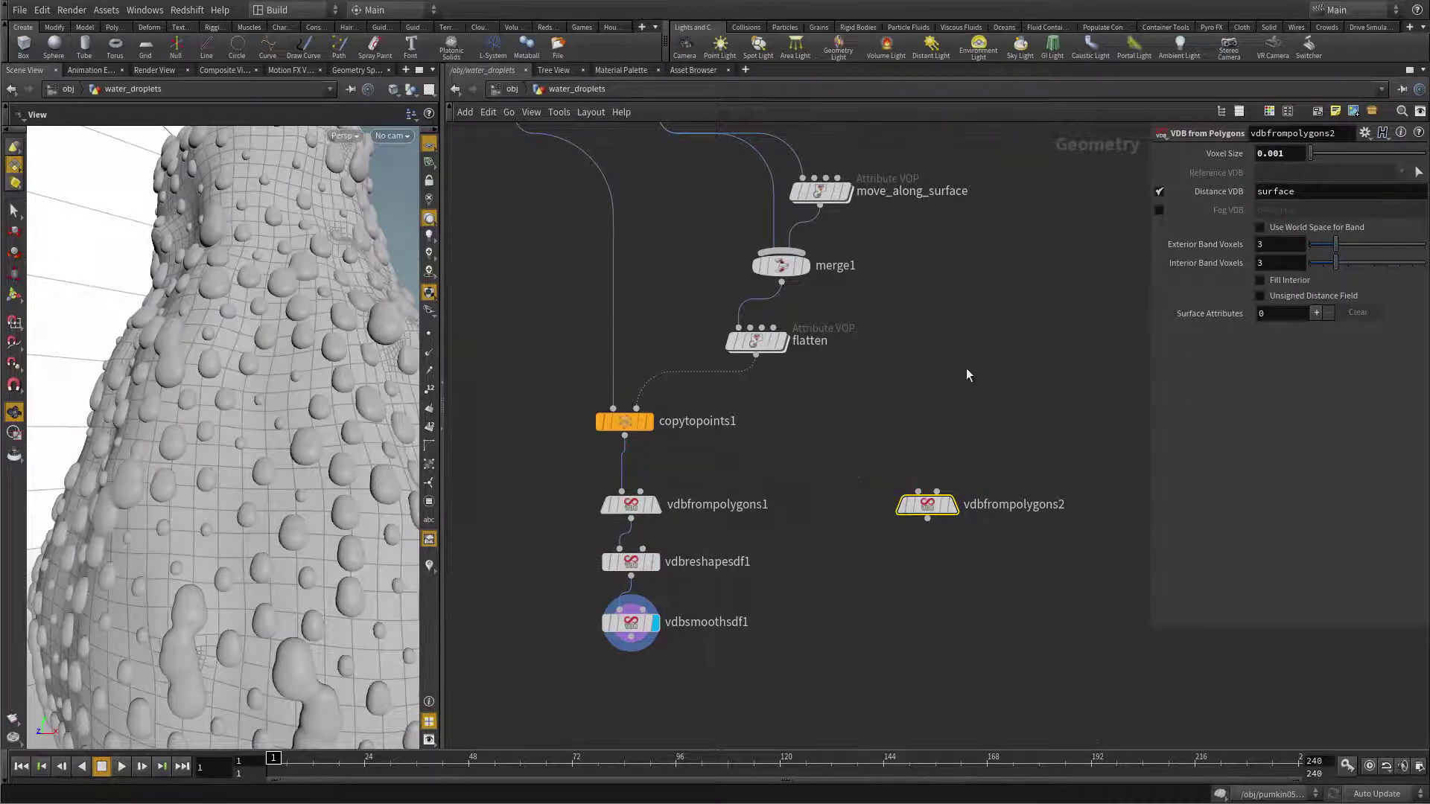
Connect the output of subdivide1 to the duplicated VDB from Polygons node and display the pumpkin's VDB.
{"action": "scroll", "coordinate": [960, 387], "scroll_direction": "down", "scroll_amount": 2}
{"action": "scroll", "coordinate": [927, 431], "scroll_direction": "up", "scroll_amount": 5}
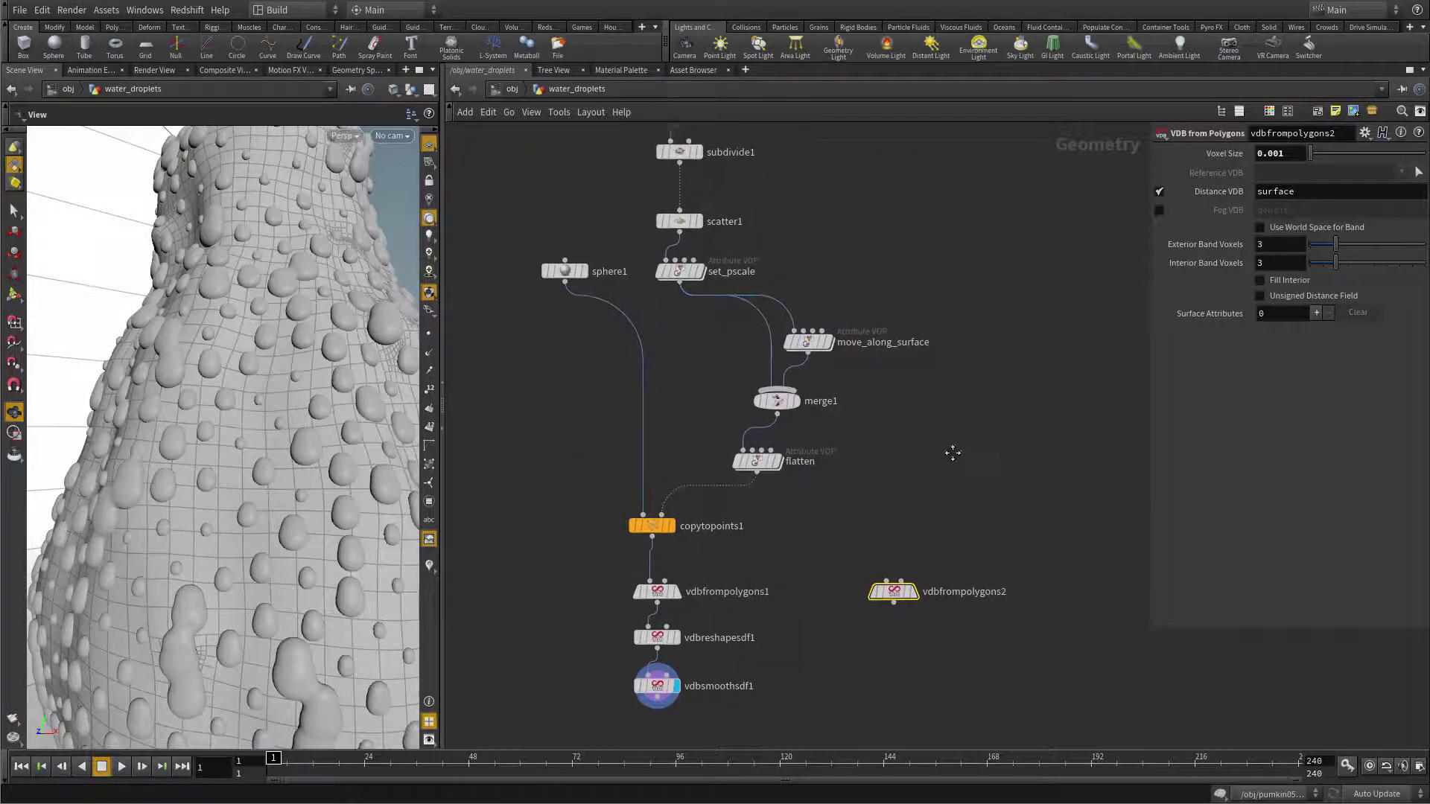
{"action": "left_click", "coordinate": [667, 215]}
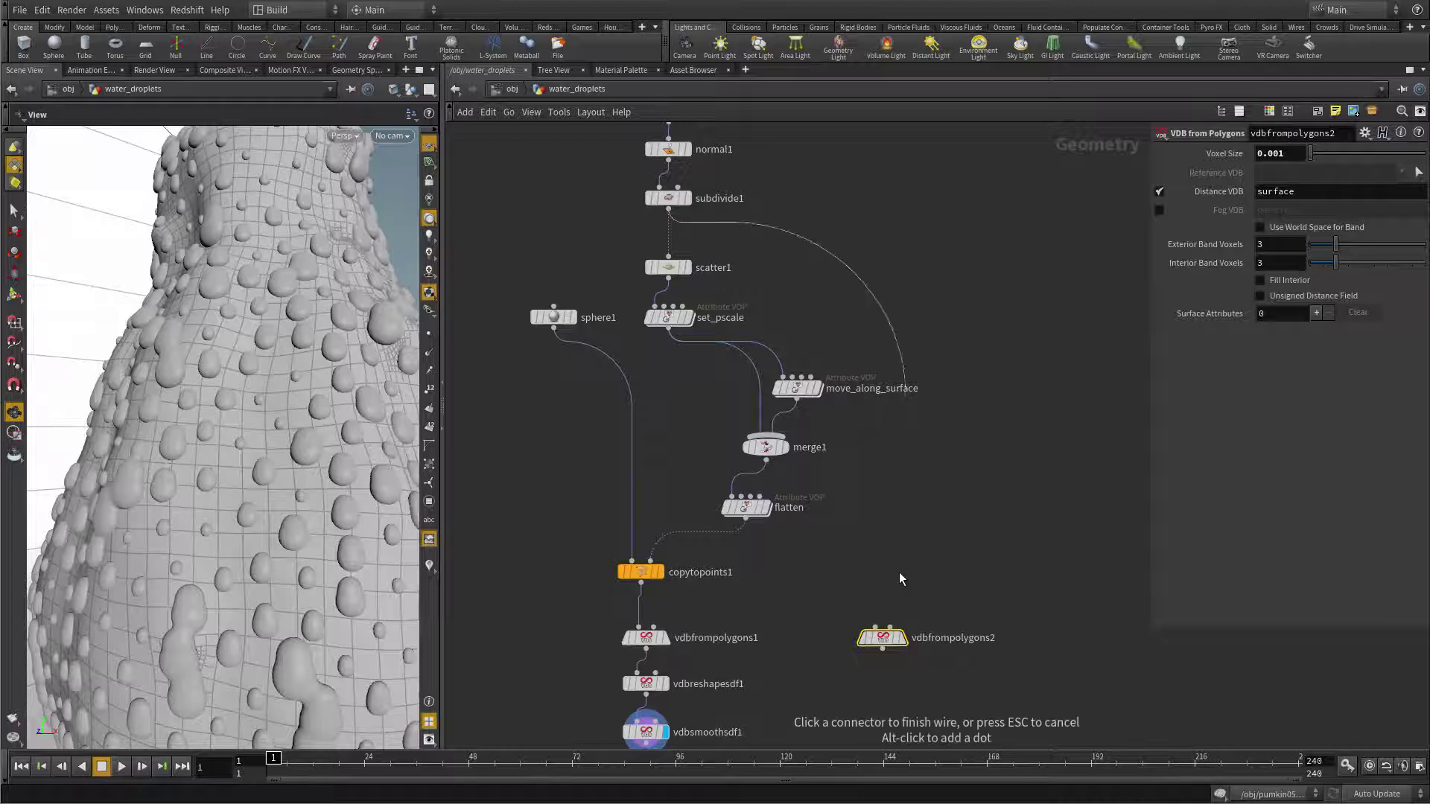
{"action": "left_click", "coordinate": [910, 642]}
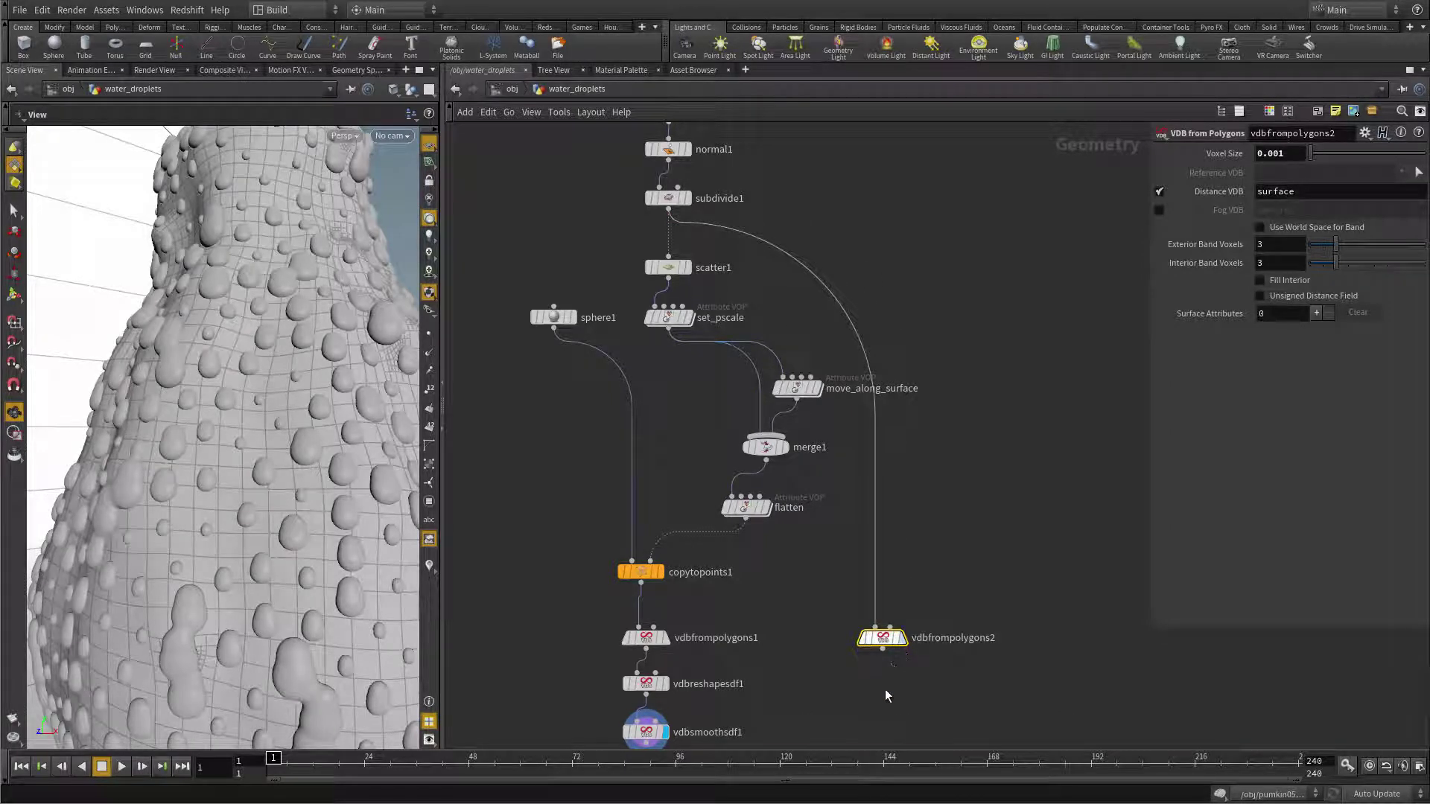
{"action": "key", "text": "r"}
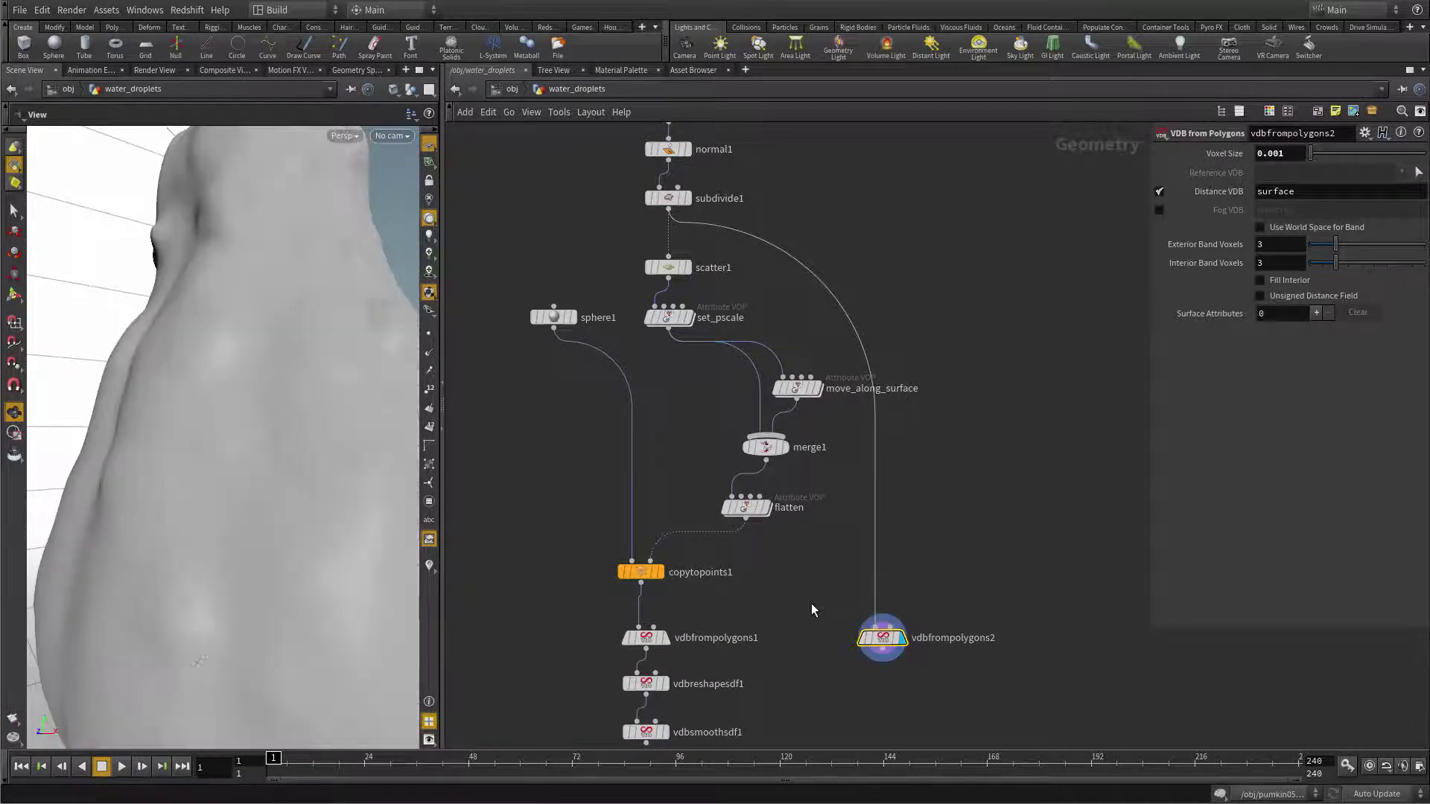
Add a VDB Combine node below vdbfrompolygons2.
{"action": "scroll", "coordinate": [781, 573], "scroll_direction": "down", "scroll_amount": 3}
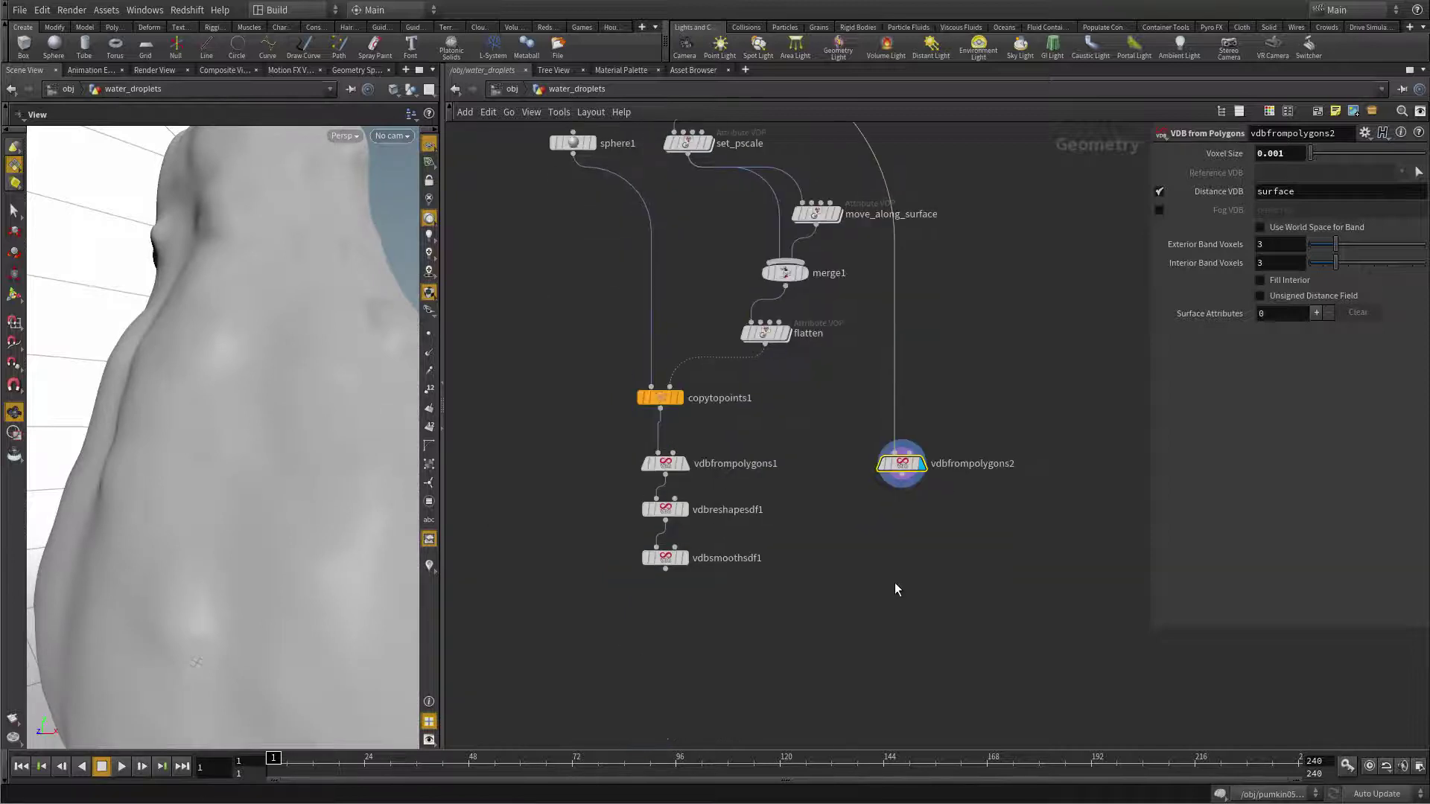
{"action": "key", "text": "Tab"}
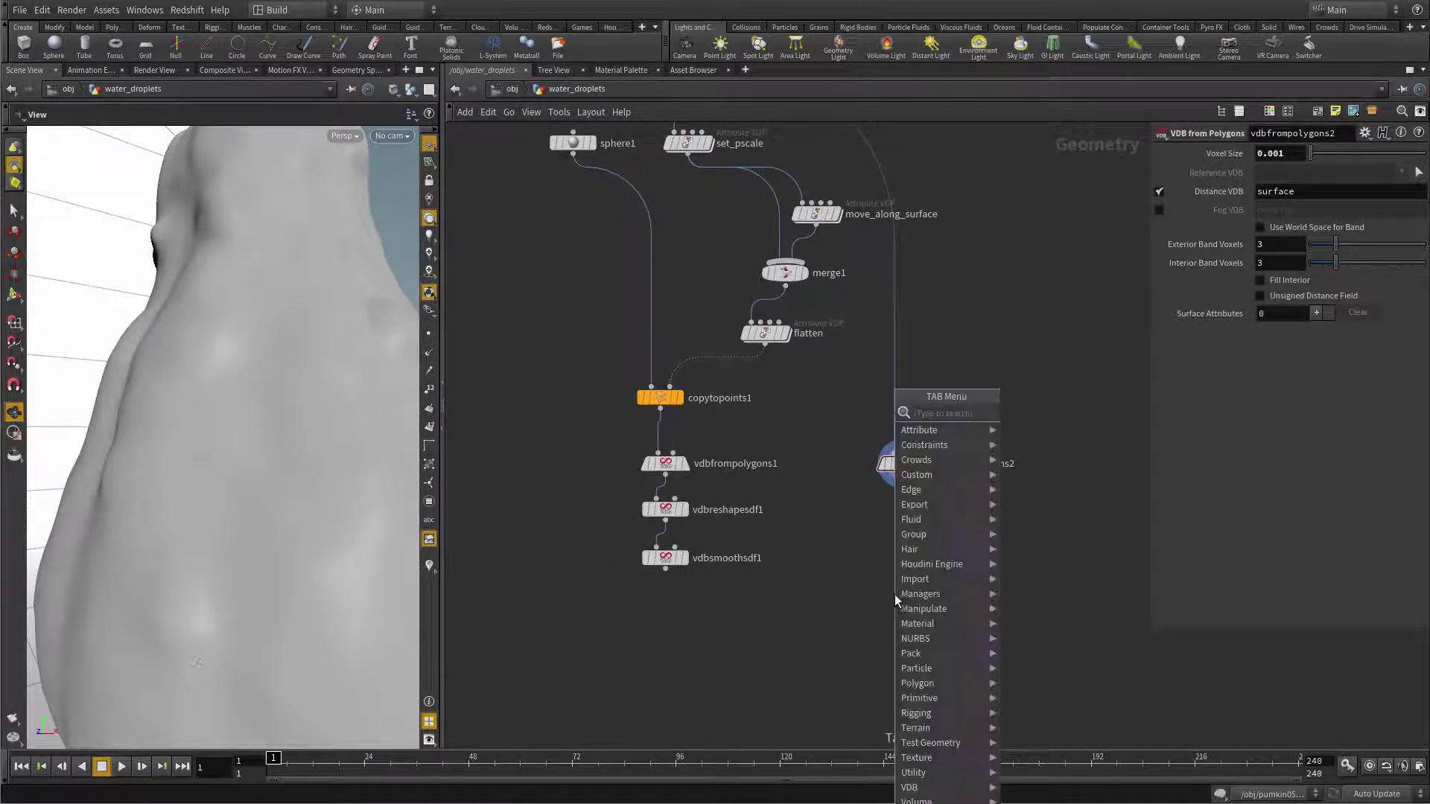
{"action": "type", "text": "vdbc"}
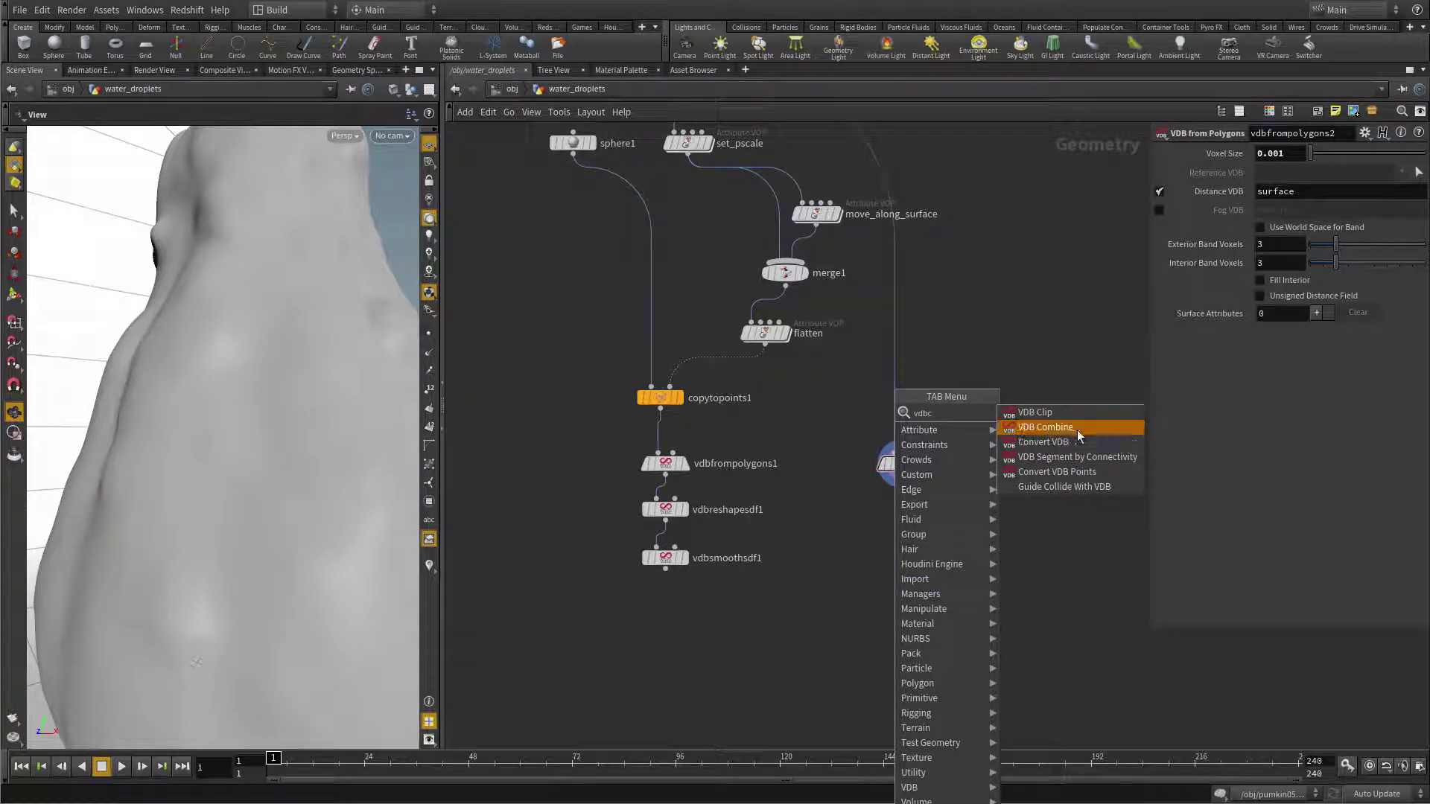
{"action": "left_click", "coordinate": [1066, 427]}
{"action": "left_click", "coordinate": [886, 531]}
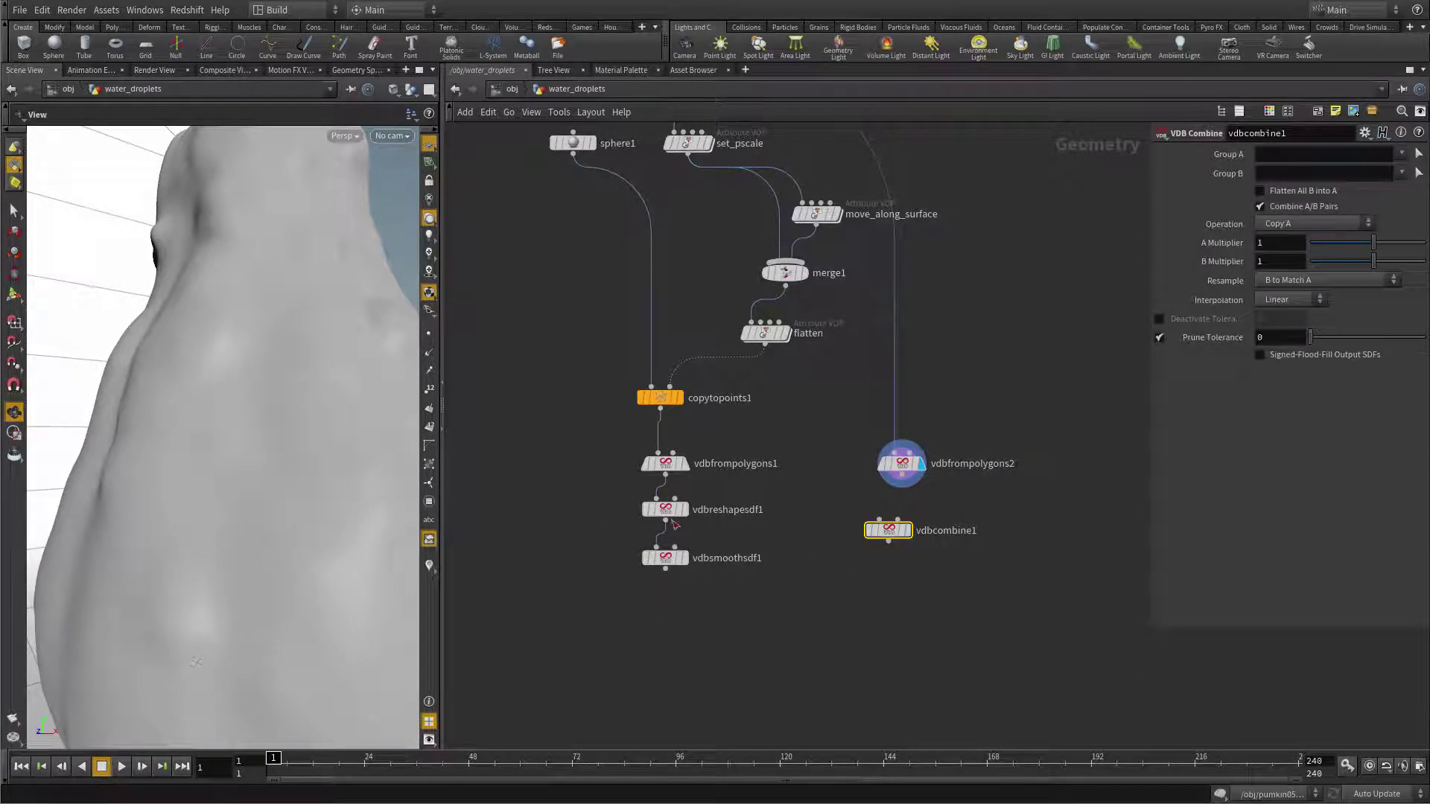
Make room for vdbcombine1 between the chains, display it, and feed it vdbfrompolygons1 as first and vdbfrompolygons2 as second input.
{"action": "left_click_drag", "start_coordinate": [630, 526], "coordinate": [674, 569]}
{"action": "left_click_drag", "start_coordinate": [665, 509], "coordinate": [665, 567]}
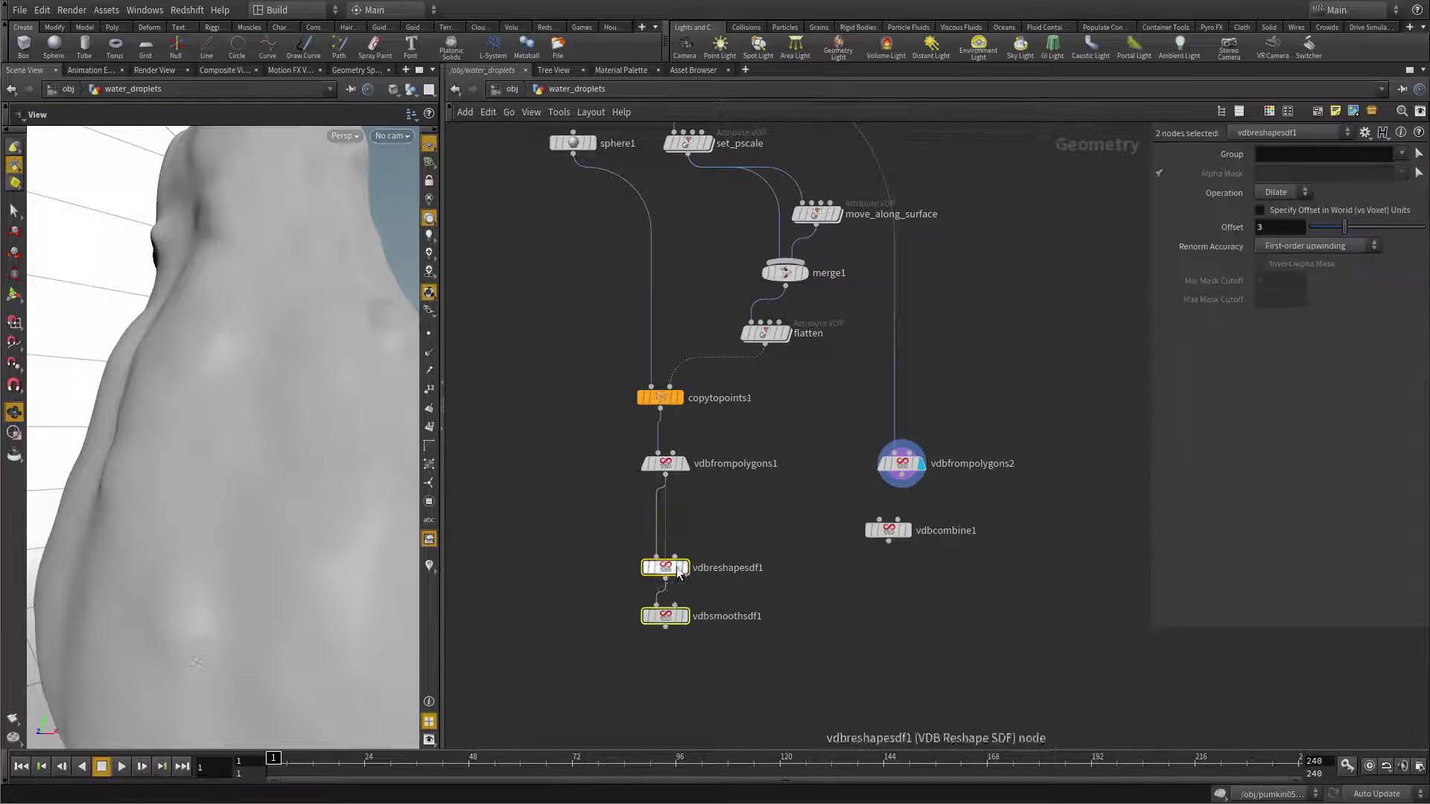
{"action": "left_click_drag", "start_coordinate": [888, 531], "coordinate": [807, 533]}
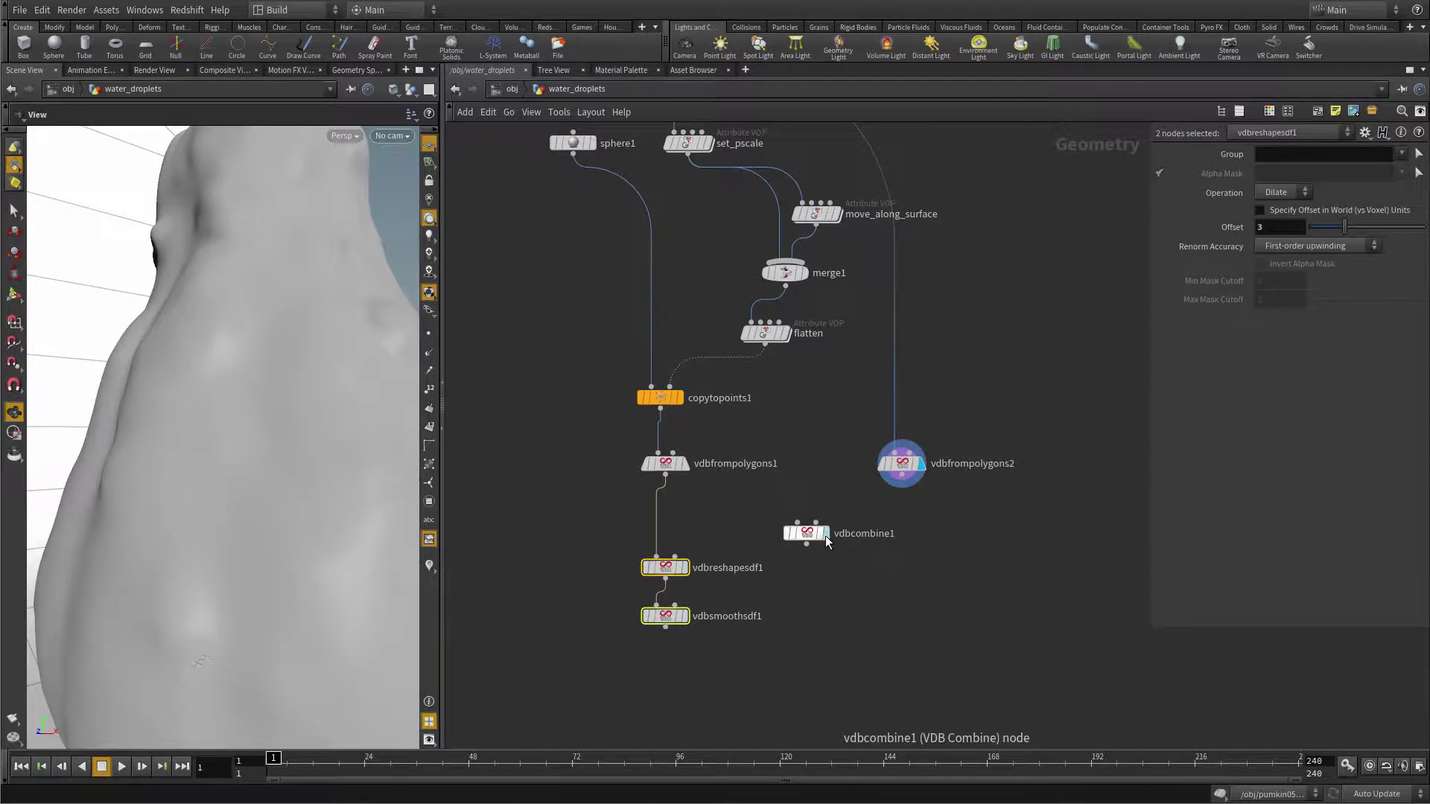
{"action": "left_click", "coordinate": [824, 533]}
{"action": "left_click", "coordinate": [665, 478]}
{"action": "left_click", "coordinate": [797, 519]}
{"action": "left_click", "coordinate": [902, 476]}
{"action": "left_click", "coordinate": [836, 519]}
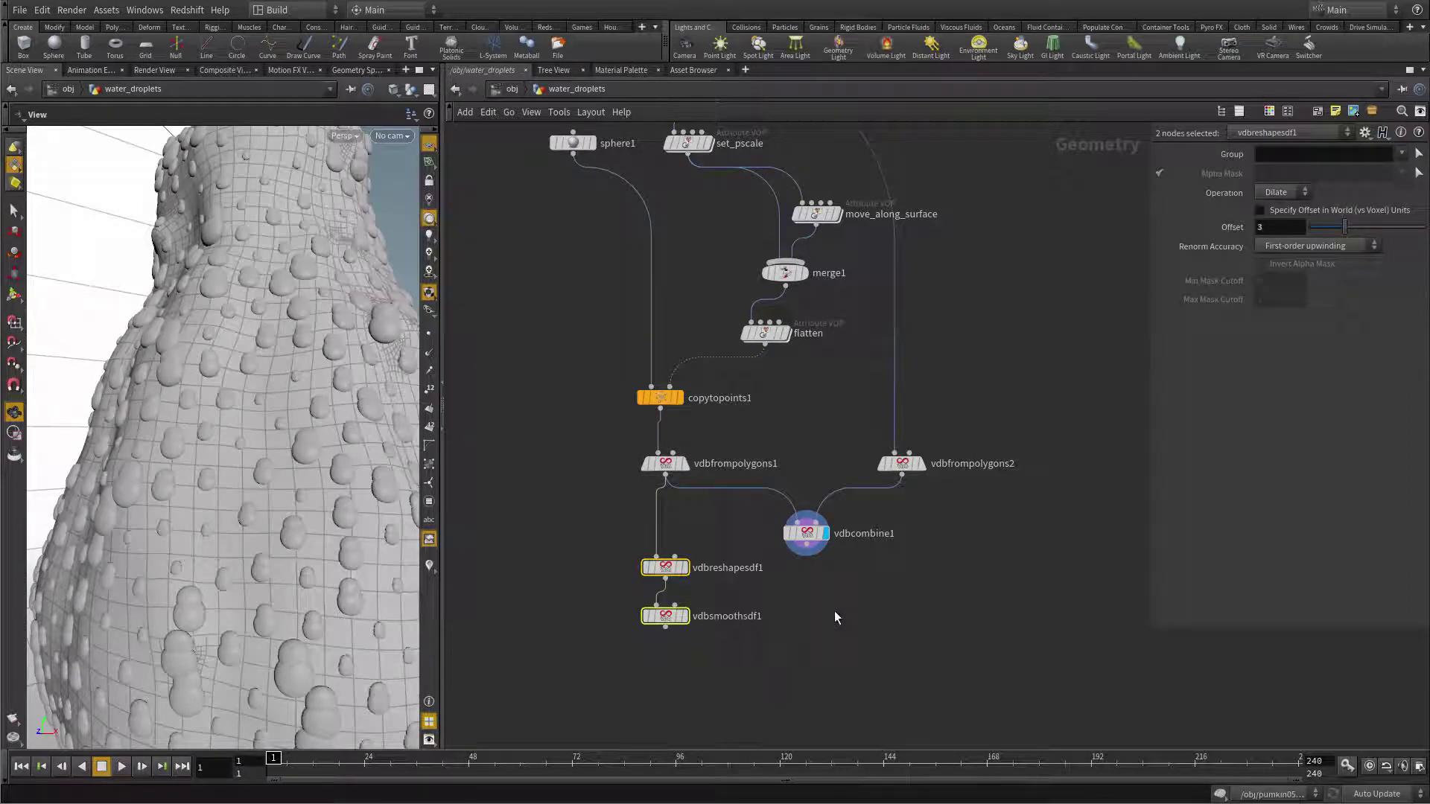
Set the VDB Combine operation to SDF Difference and hide the other objects to inspect the cut droplets.
{"action": "left_click", "coordinate": [806, 534]}
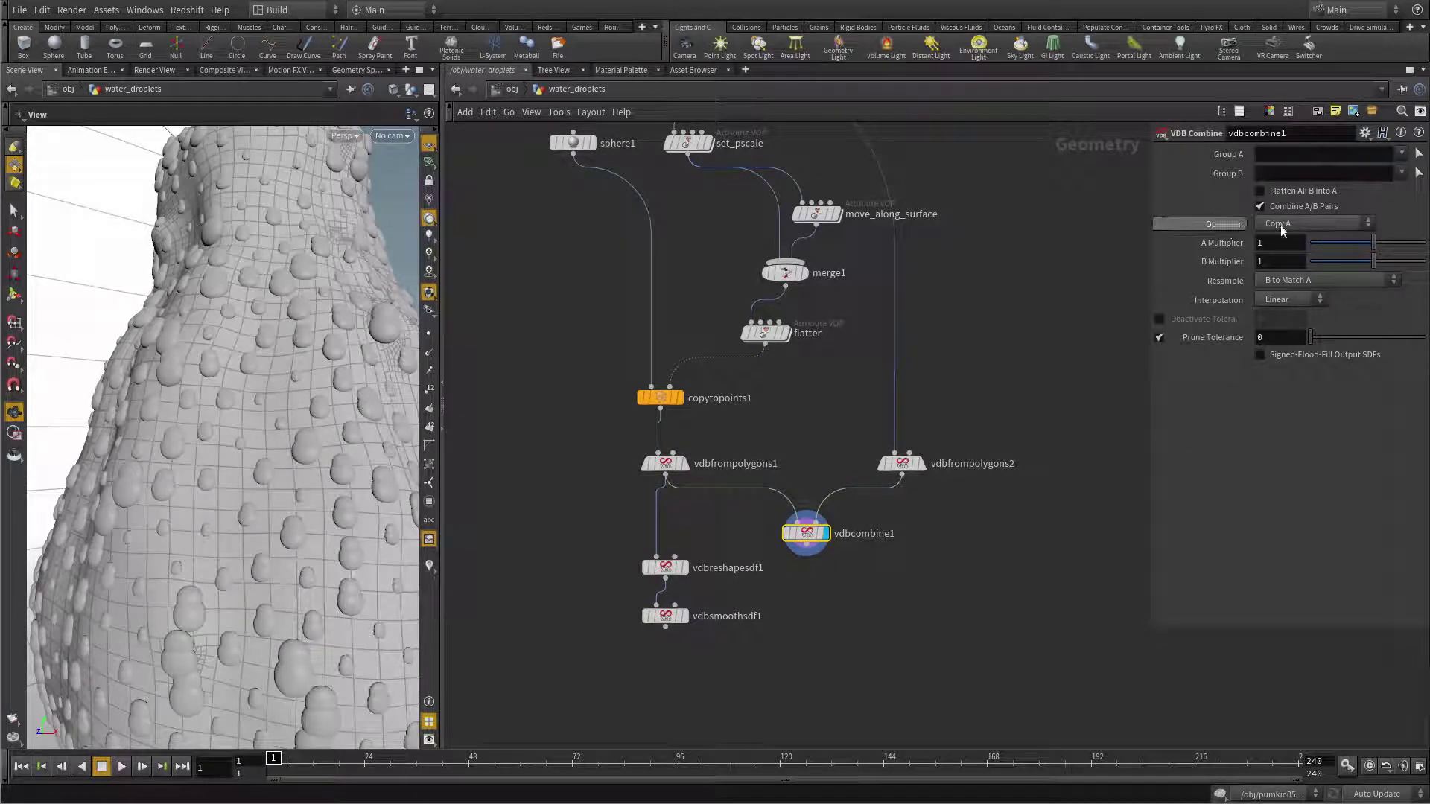
{"action": "left_click", "coordinate": [1308, 225]}
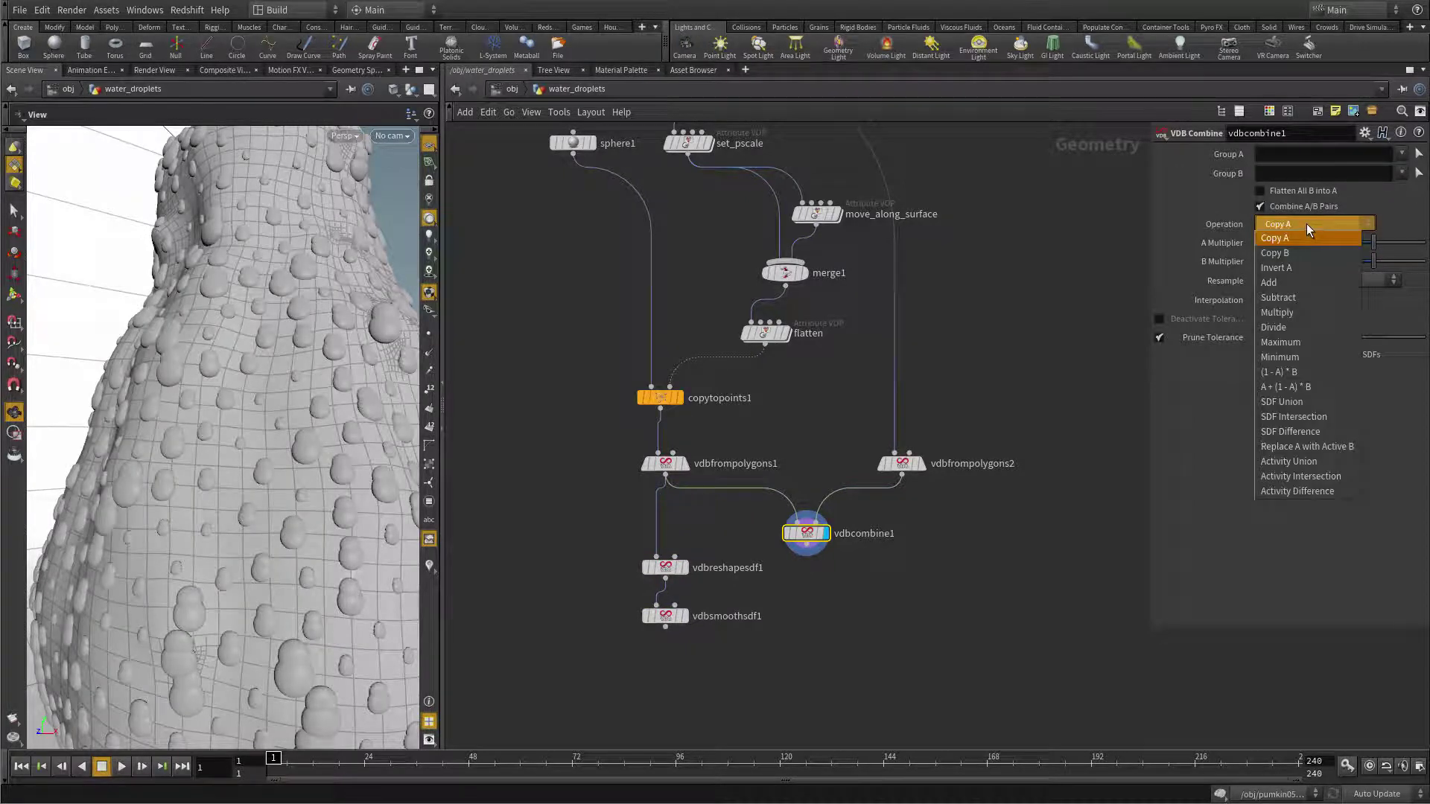
{"action": "left_click", "coordinate": [1312, 431]}
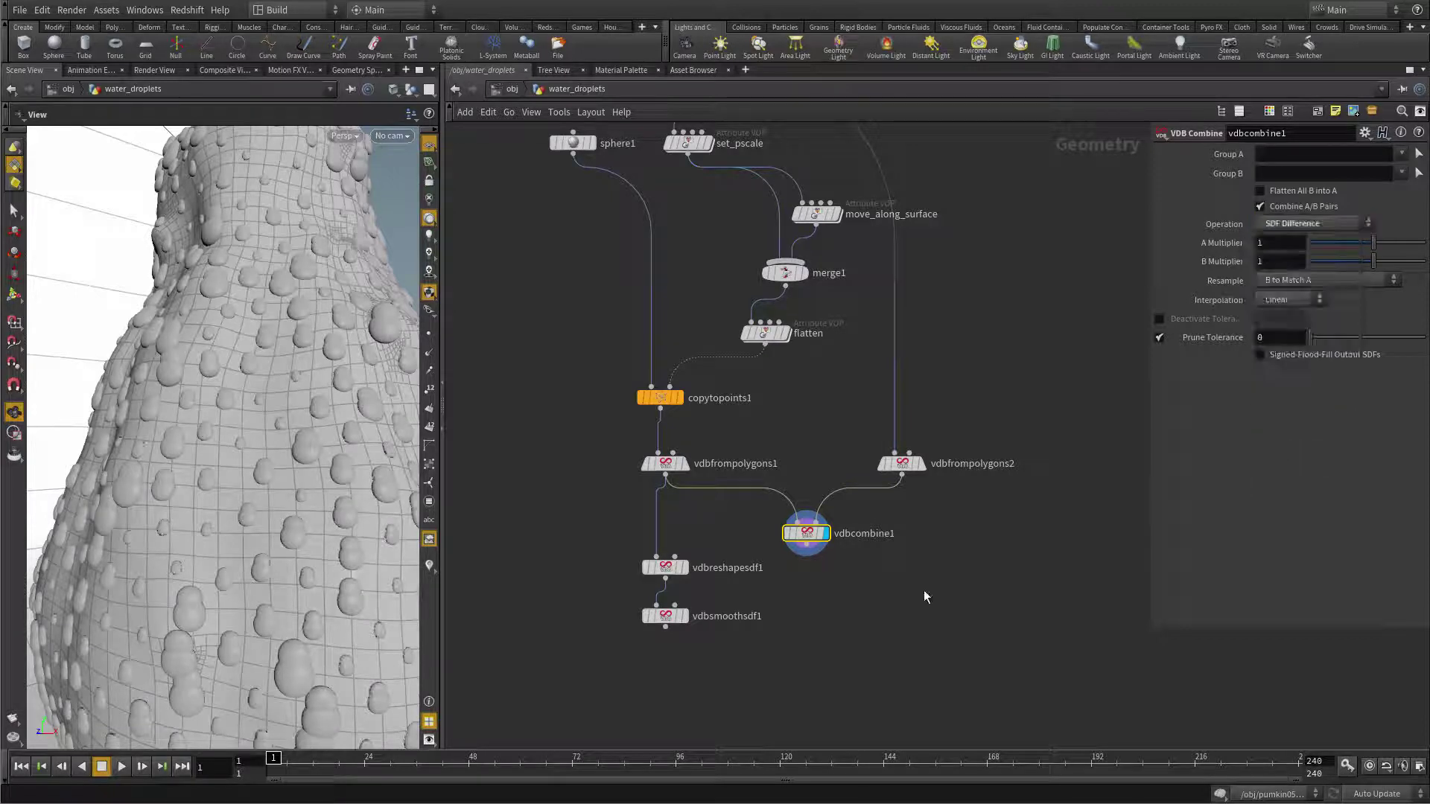
{"action": "left_click", "coordinate": [410, 88]}
{"action": "left_click", "coordinate": [455, 134]}
{"action": "mouse_move", "coordinate": [321, 397]}
{"action": "left_mouse_down"}
{"action": "mouse_move", "coordinate": [303, 447]}
{"action": "mouse_move", "coordinate": [344, 393]}
{"action": "mouse_move", "coordinate": [318, 415]}
{"action": "left_mouse_up"}
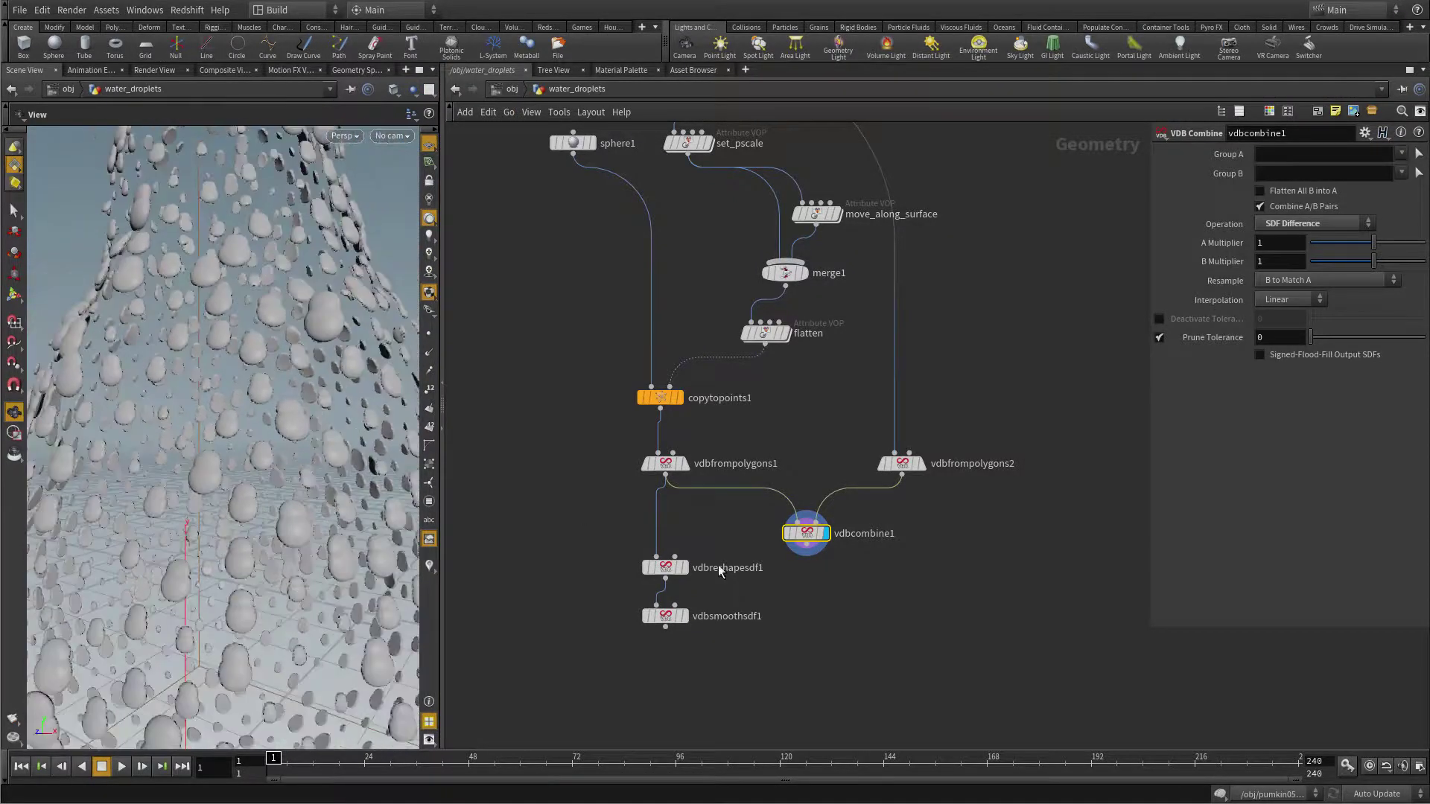
Rewire vdbreshapesdf1 to take vdbcombine1's output, move it with vdbsmoothsdf1 below vdbcombine1, and display vdbsmoothsdf1.
{"action": "left_click", "coordinate": [808, 552]}
{"action": "left_click", "coordinate": [656, 555]}
{"action": "left_click_drag", "start_coordinate": [607, 560], "coordinate": [825, 631]}
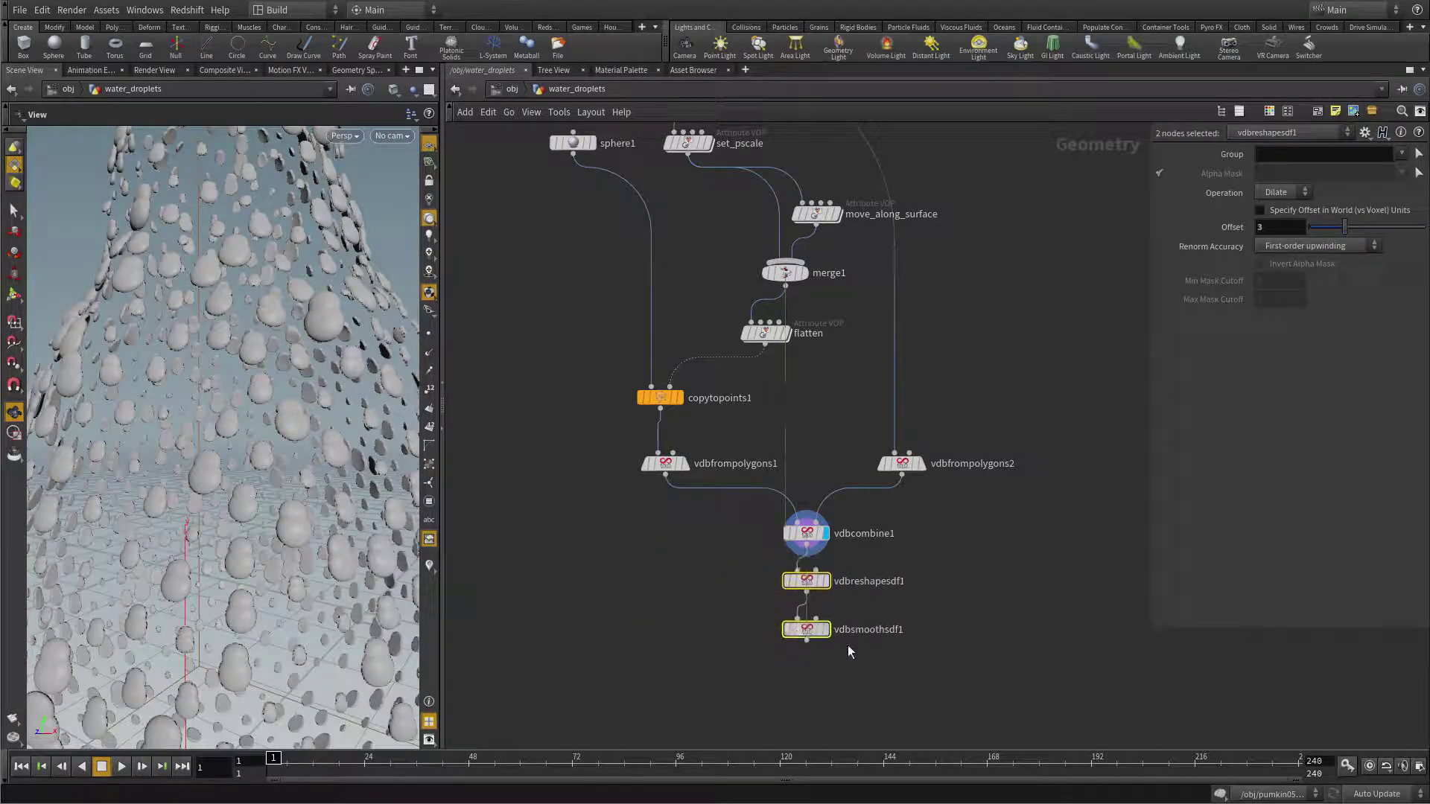
{"action": "left_click", "coordinate": [825, 630]}
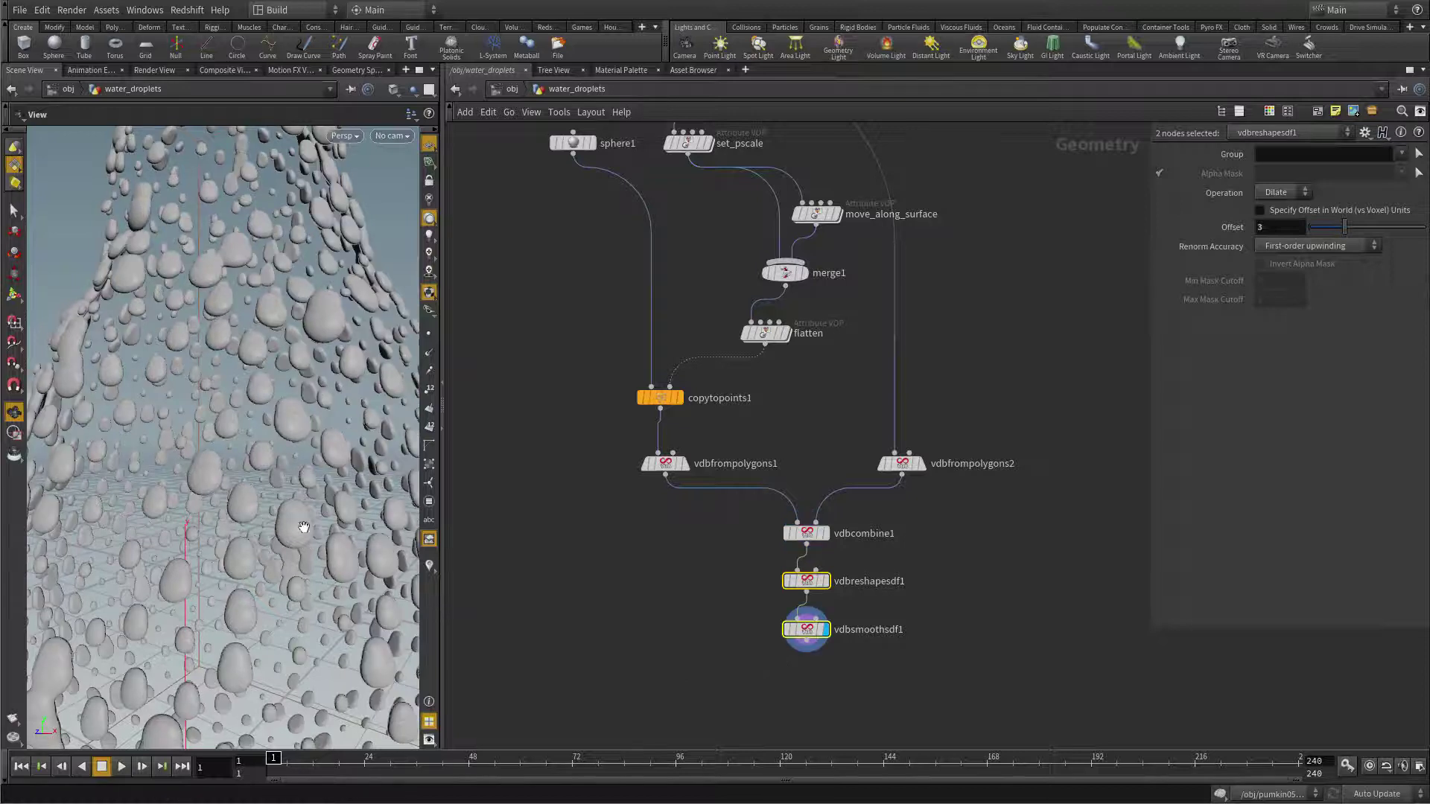
{"action": "mouse_move", "coordinate": [338, 494]}
{"action": "left_mouse_down"}
{"action": "mouse_move", "coordinate": [322, 459]}
{"action": "mouse_move", "coordinate": [342, 472]}
{"action": "left_mouse_up"}
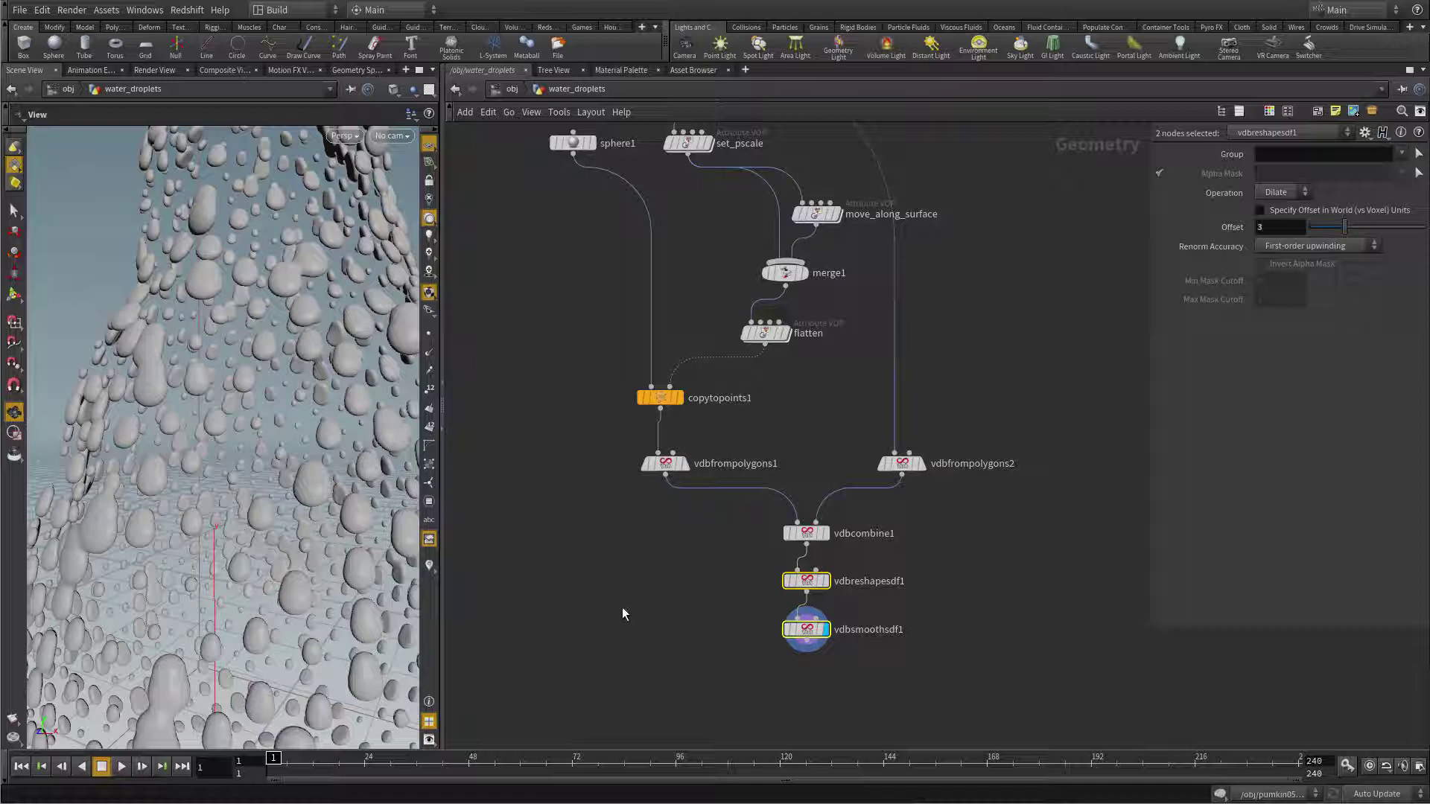
Show all objects again to inspect the smoothed droplets on the pumpkin.
{"action": "left_click", "coordinate": [419, 92]}
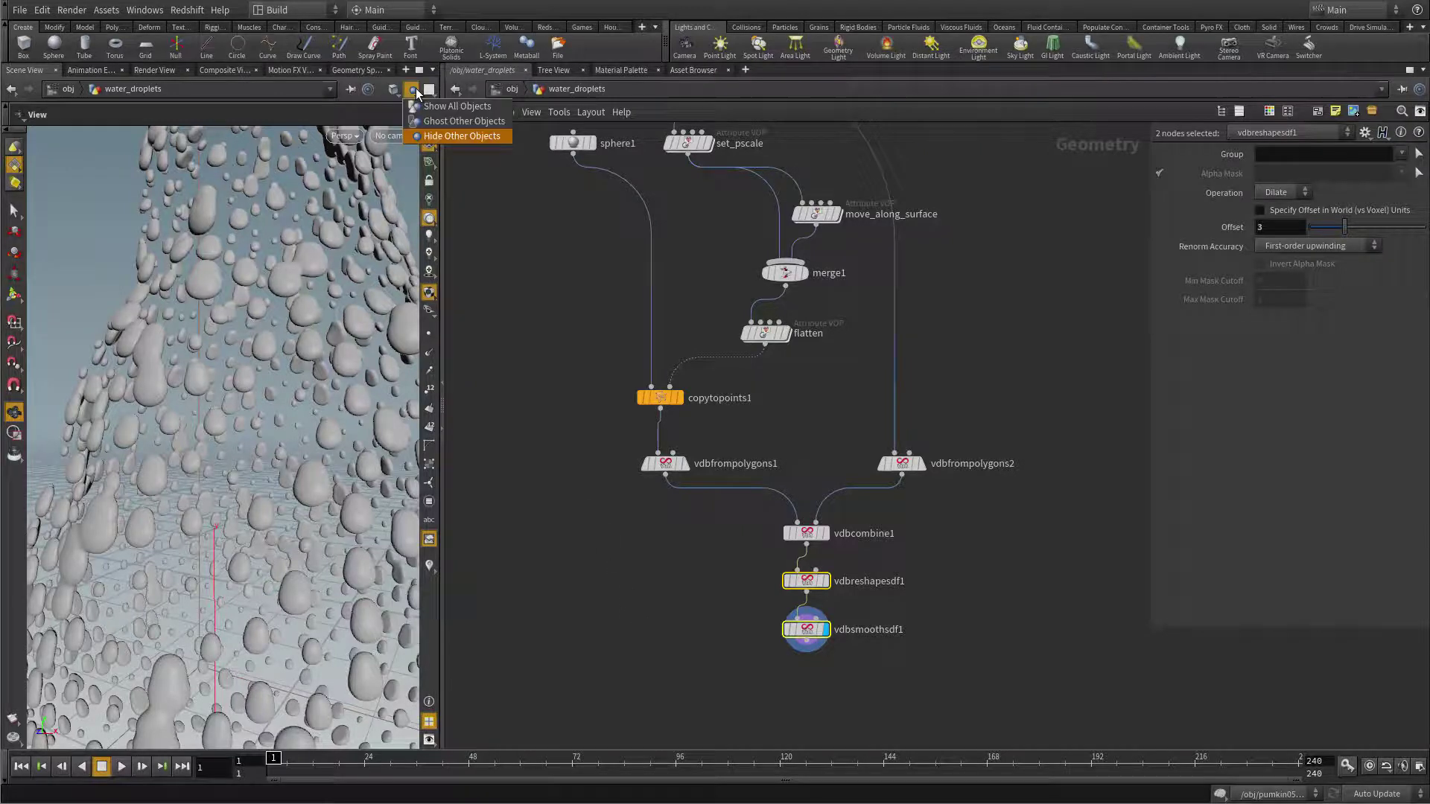
{"action": "left_click", "coordinate": [437, 103]}
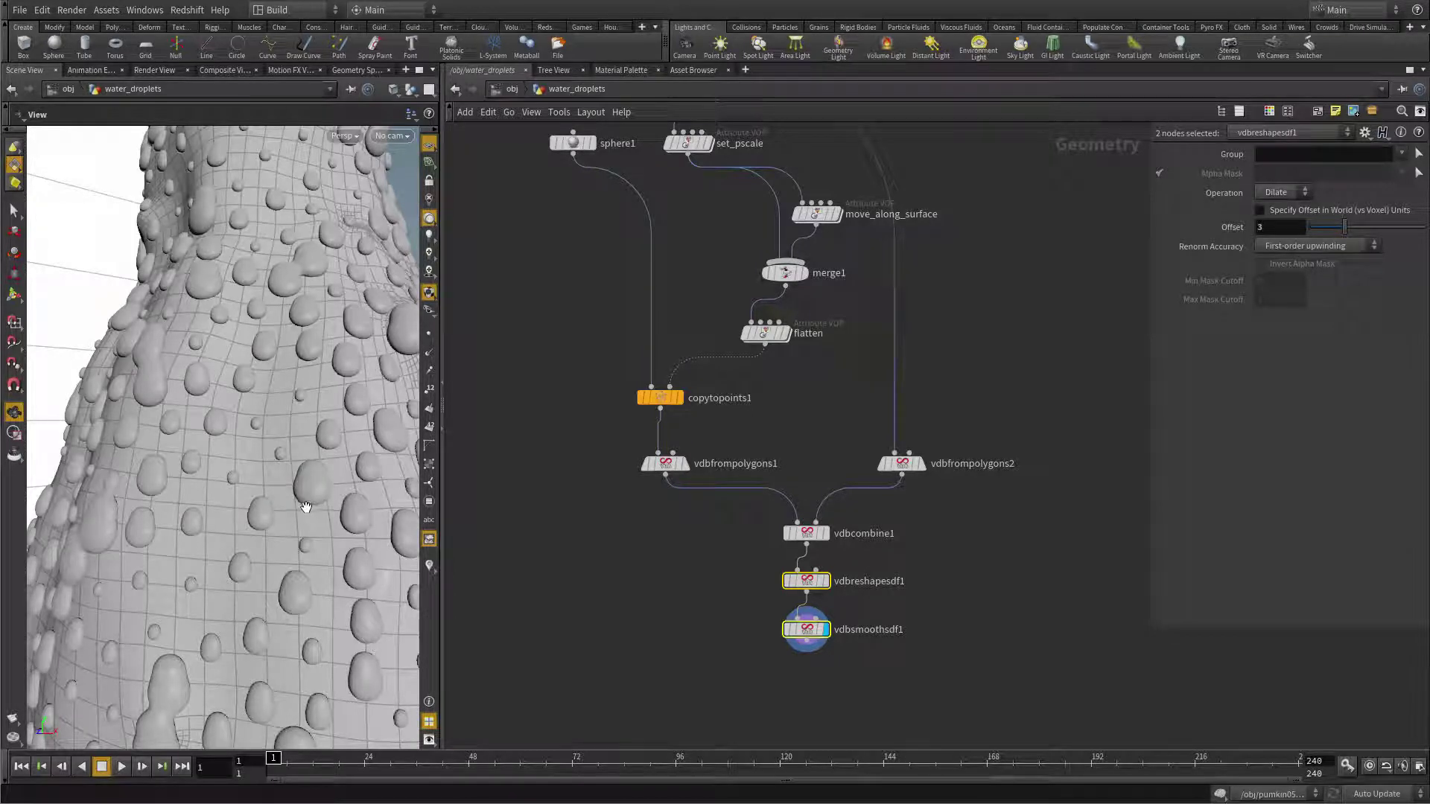
{"action": "left_click_drag", "start_coordinate": [321, 458], "coordinate": [304, 426]}
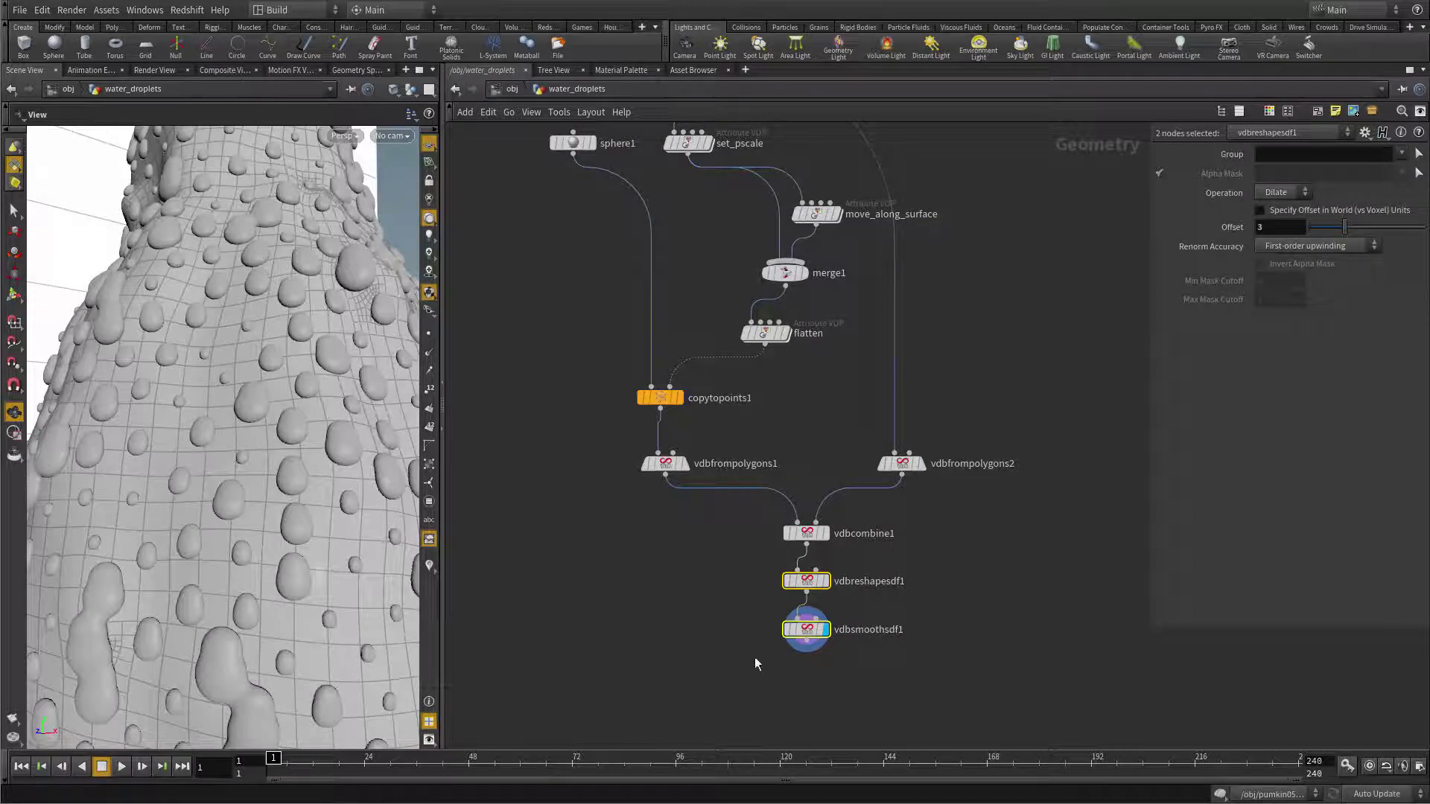
Add a Point VOP node below vdbsmoothsdf1, connect it to that node's output, and display it.
{"action": "middle_click_drag", "start_coordinate": [708, 638], "coordinate": [698, 610]}
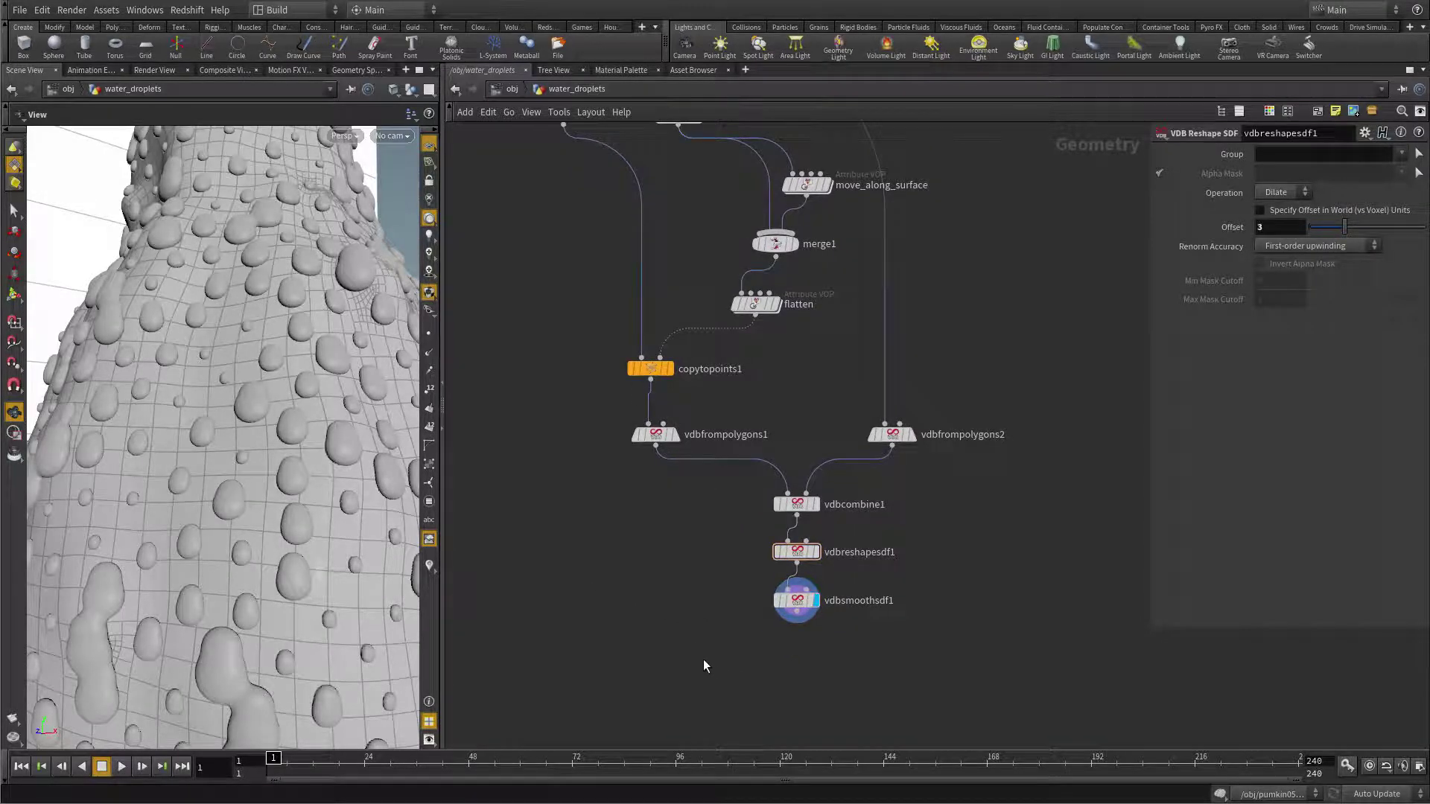
{"action": "key", "text": "Tab"}
{"action": "type", "text": "point"}
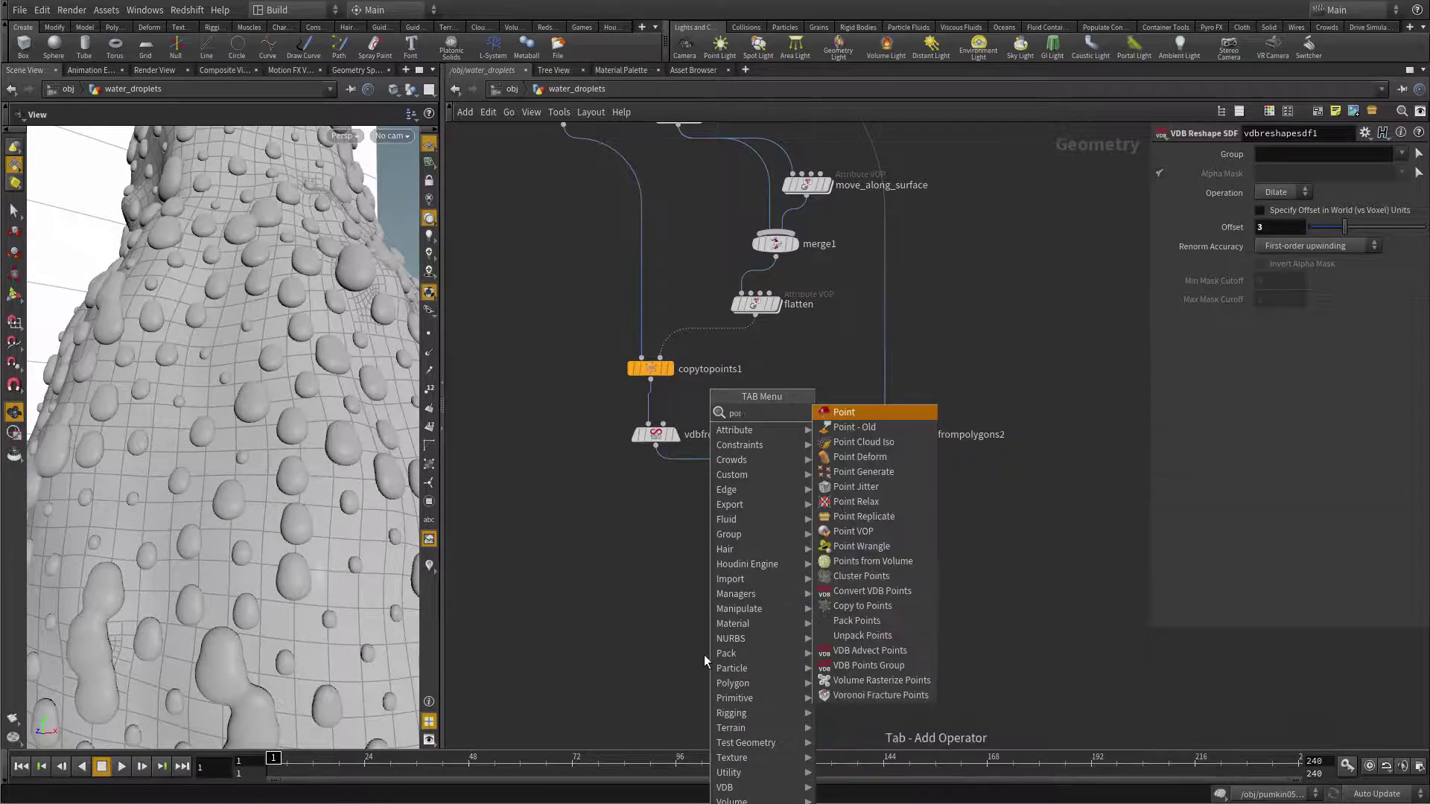
{"action": "left_click", "coordinate": [856, 531]}
{"action": "left_click", "coordinate": [815, 653]}
{"action": "left_click", "coordinate": [796, 621]}
{"action": "left_click", "coordinate": [816, 651]}
{"action": "left_click_drag", "start_coordinate": [816, 651], "coordinate": [806, 670]}
{"action": "left_click", "coordinate": [825, 678]}
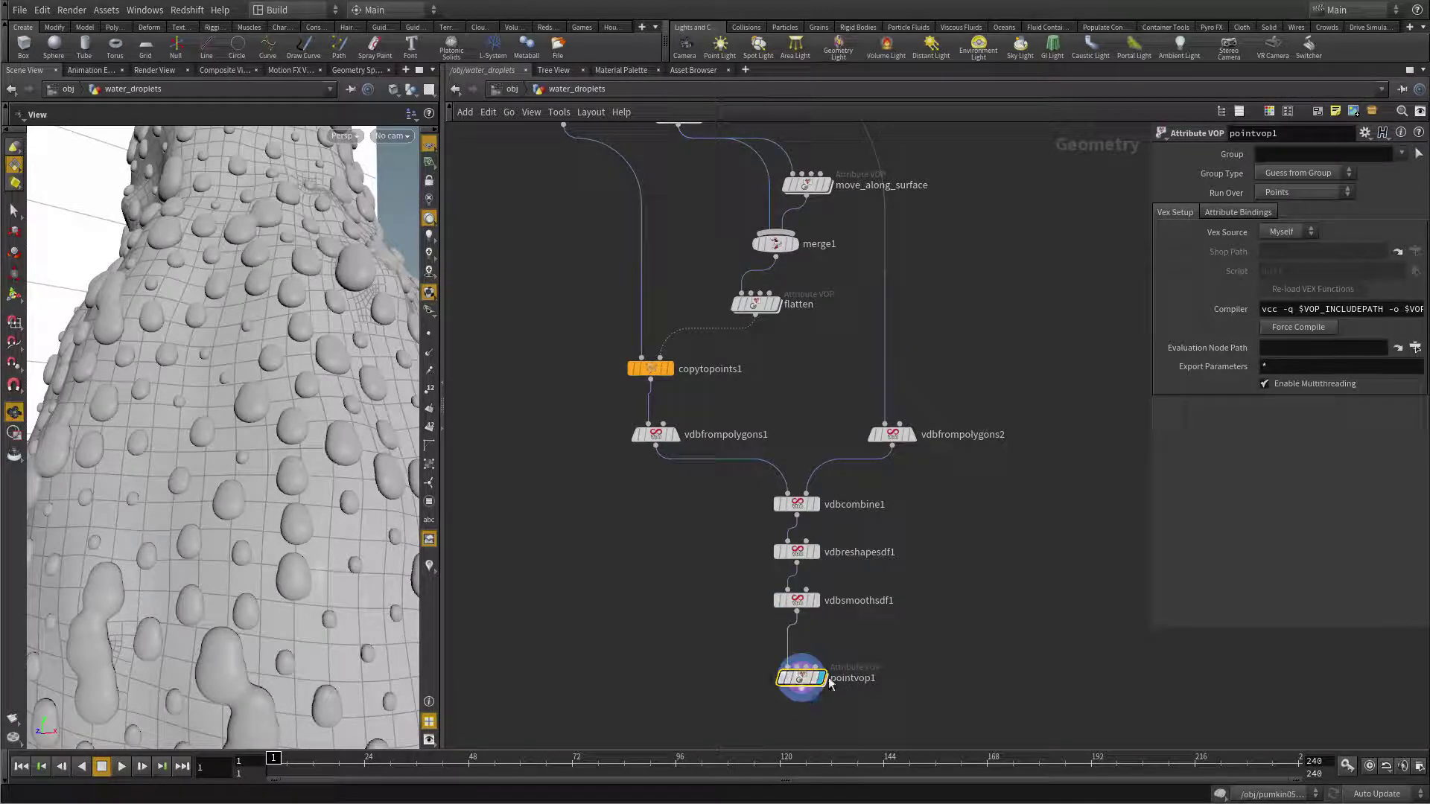
Insert a Convert VDB node between vdbsmoothsdf1 and pointvop1 and set it to convert to Polygons.
{"action": "scroll", "coordinate": [954, 610], "scroll_direction": "down", "scroll_amount": 2}
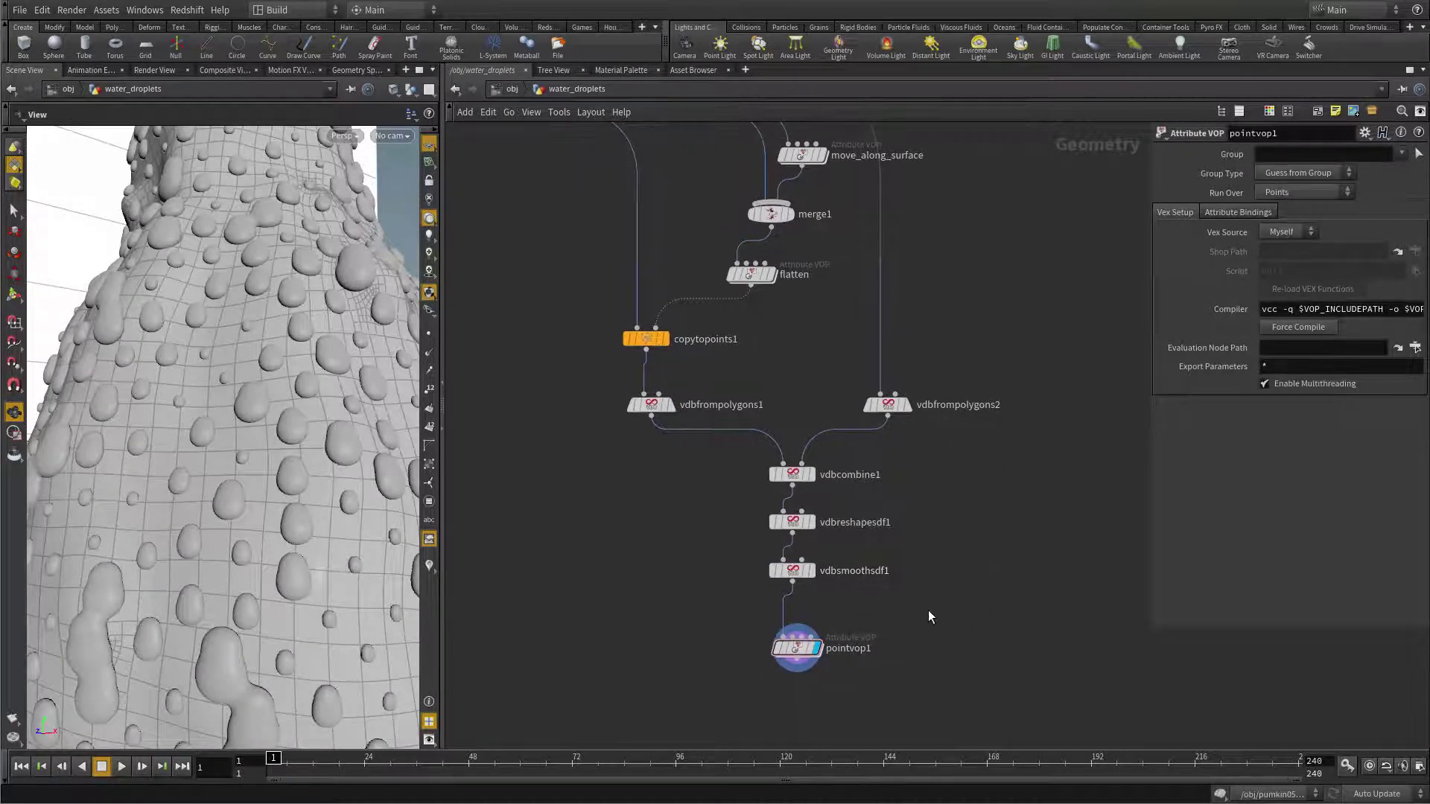
{"action": "key", "text": "Tab"}
{"action": "type", "text": "vdb conv"}
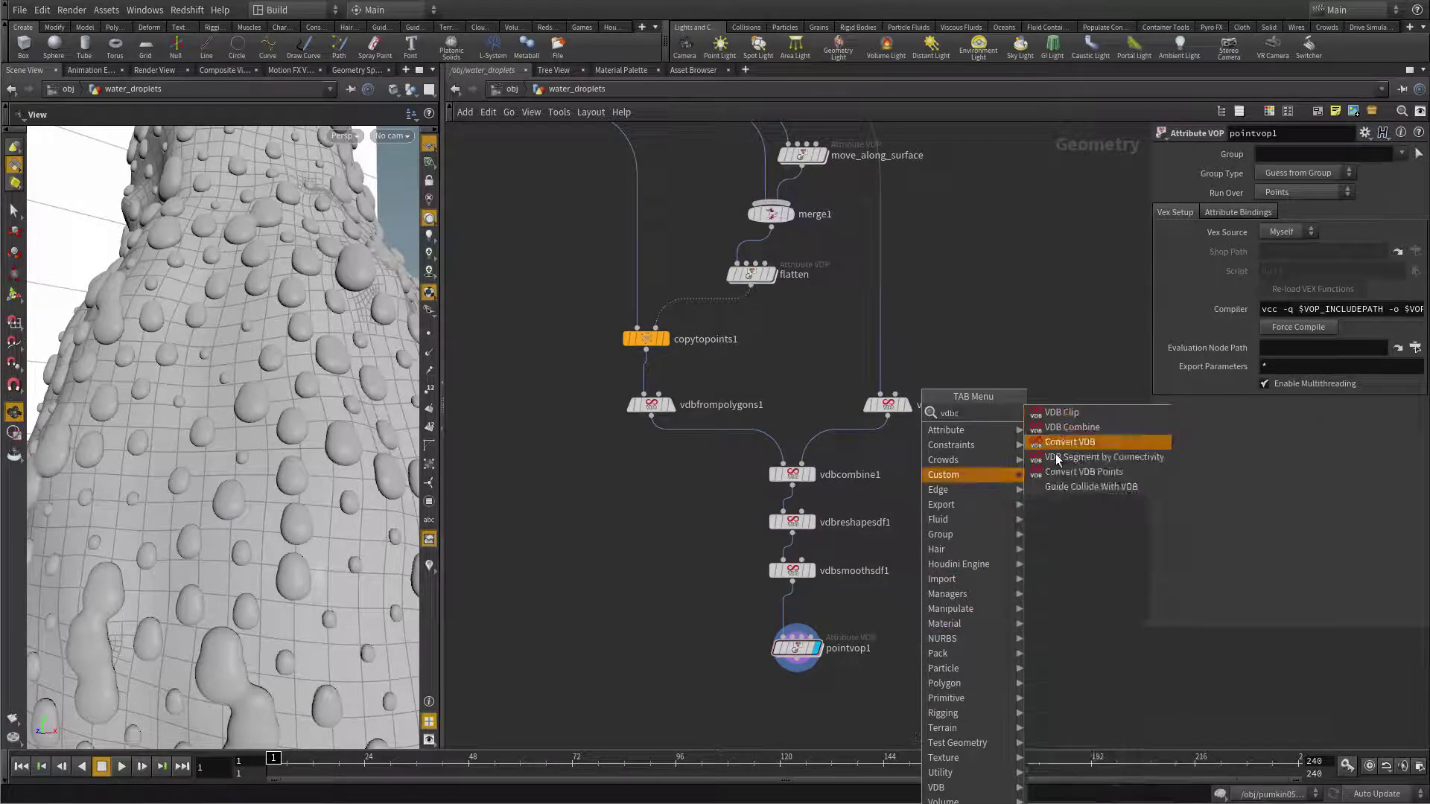
{"action": "left_click", "coordinate": [1072, 446]}
{"action": "left_click", "coordinate": [792, 618]}
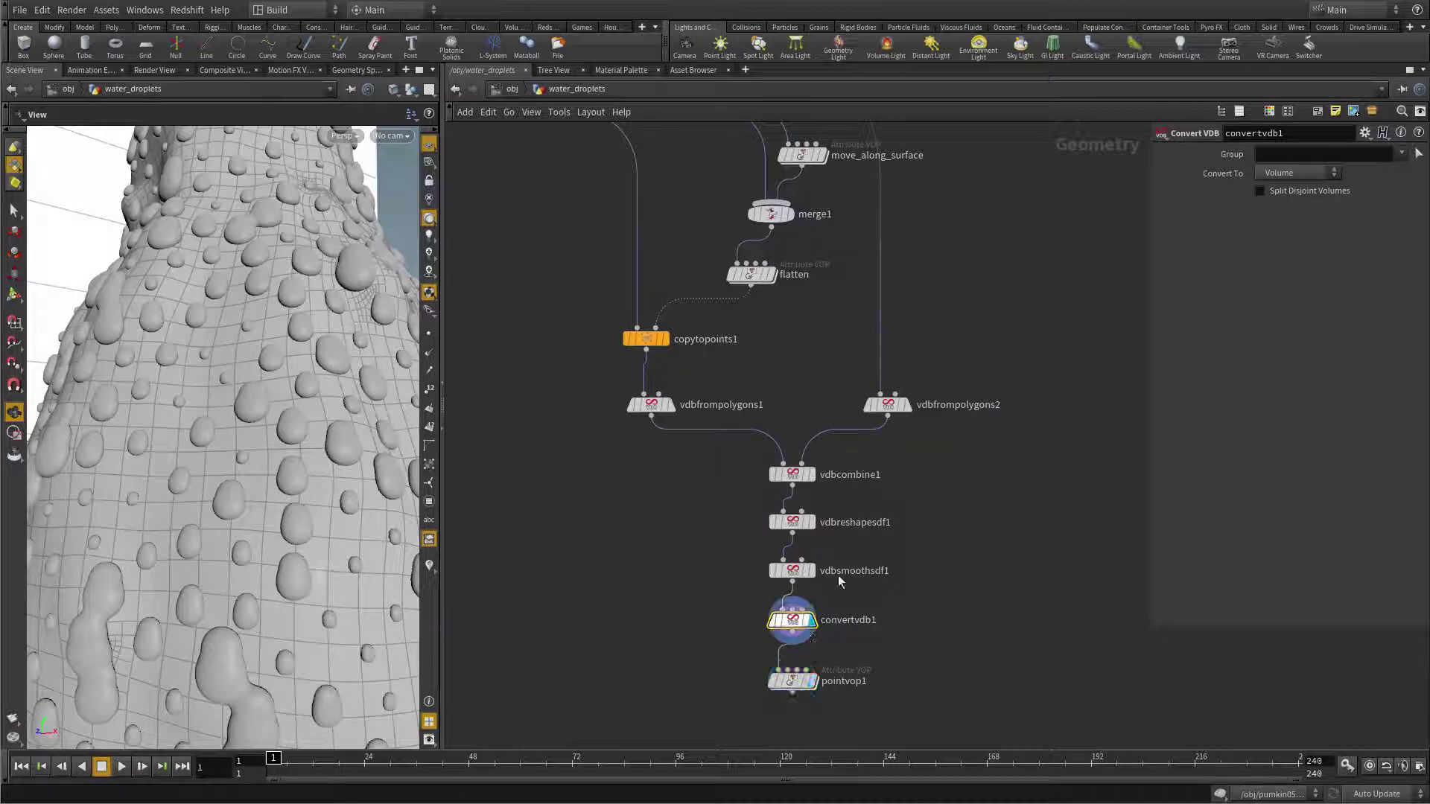
{"action": "left_click", "coordinate": [1284, 171]}
{"action": "left_click", "coordinate": [1279, 218]}
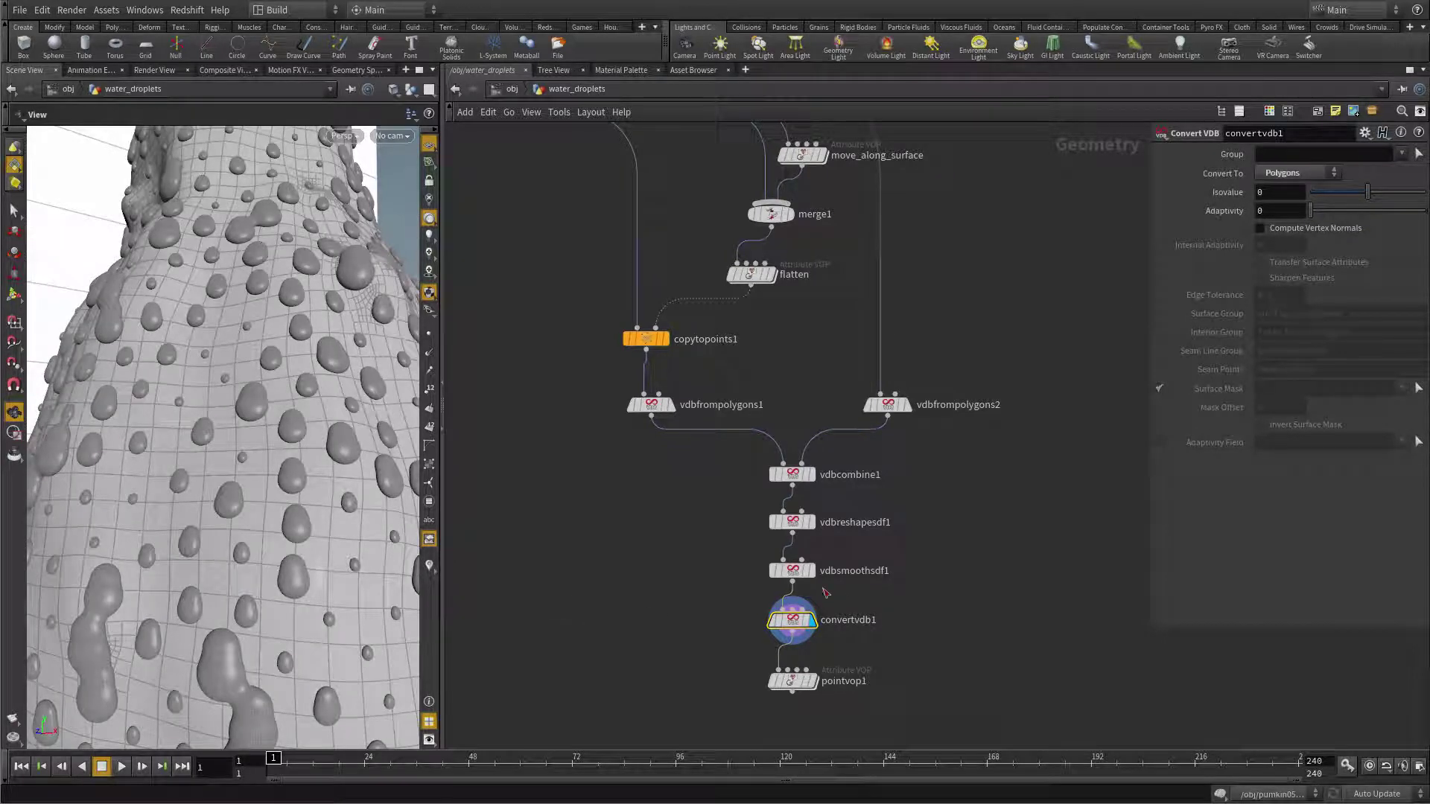
Place pointvop1 closer below convertvdb1 and rename it moveinward.
{"action": "middle_click_drag", "start_coordinate": [803, 703], "coordinate": [800, 646]}
{"action": "left_click_drag", "start_coordinate": [791, 625], "coordinate": [791, 618]}
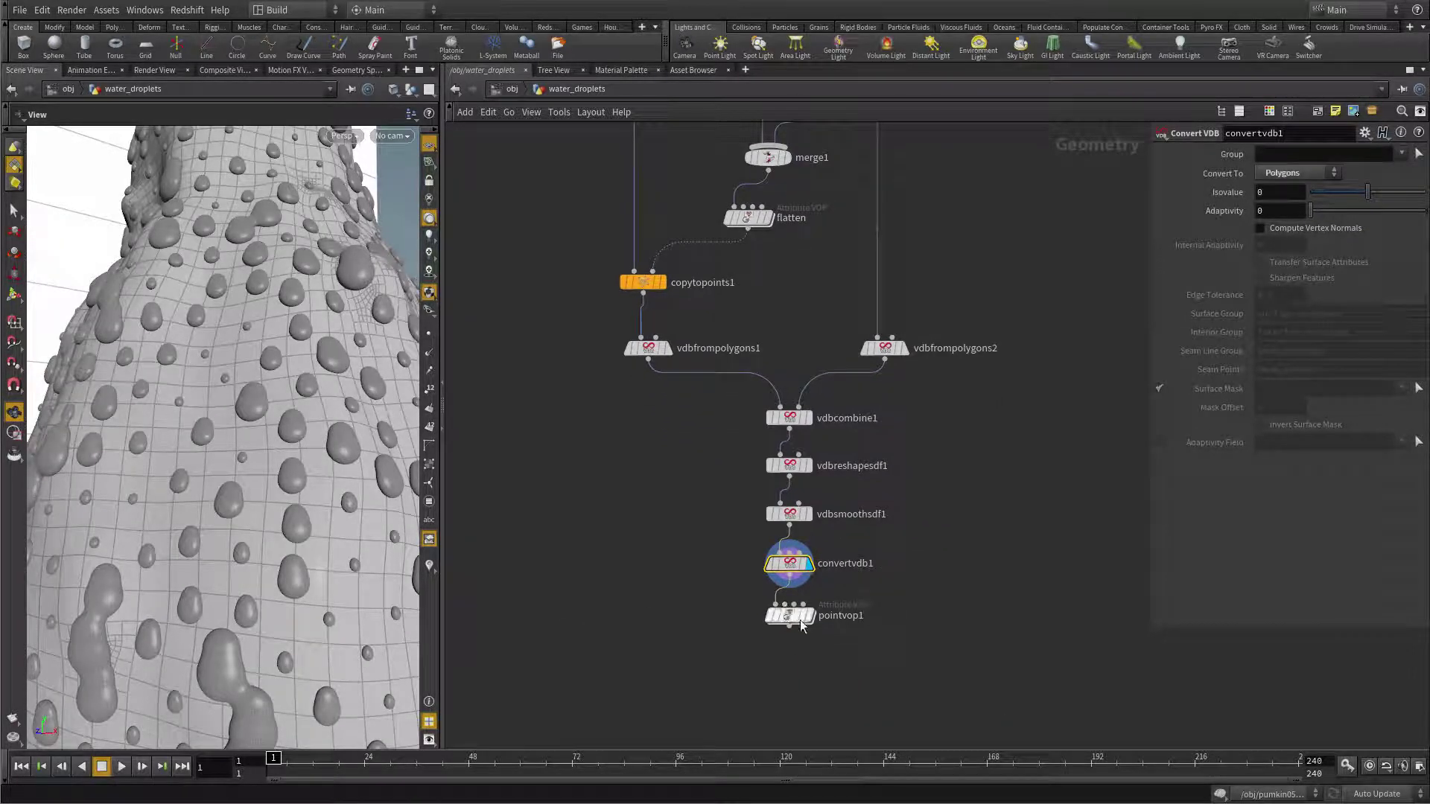
{"action": "double_click", "coordinate": [840, 616]}
{"action": "type", "text": "moveinward"}
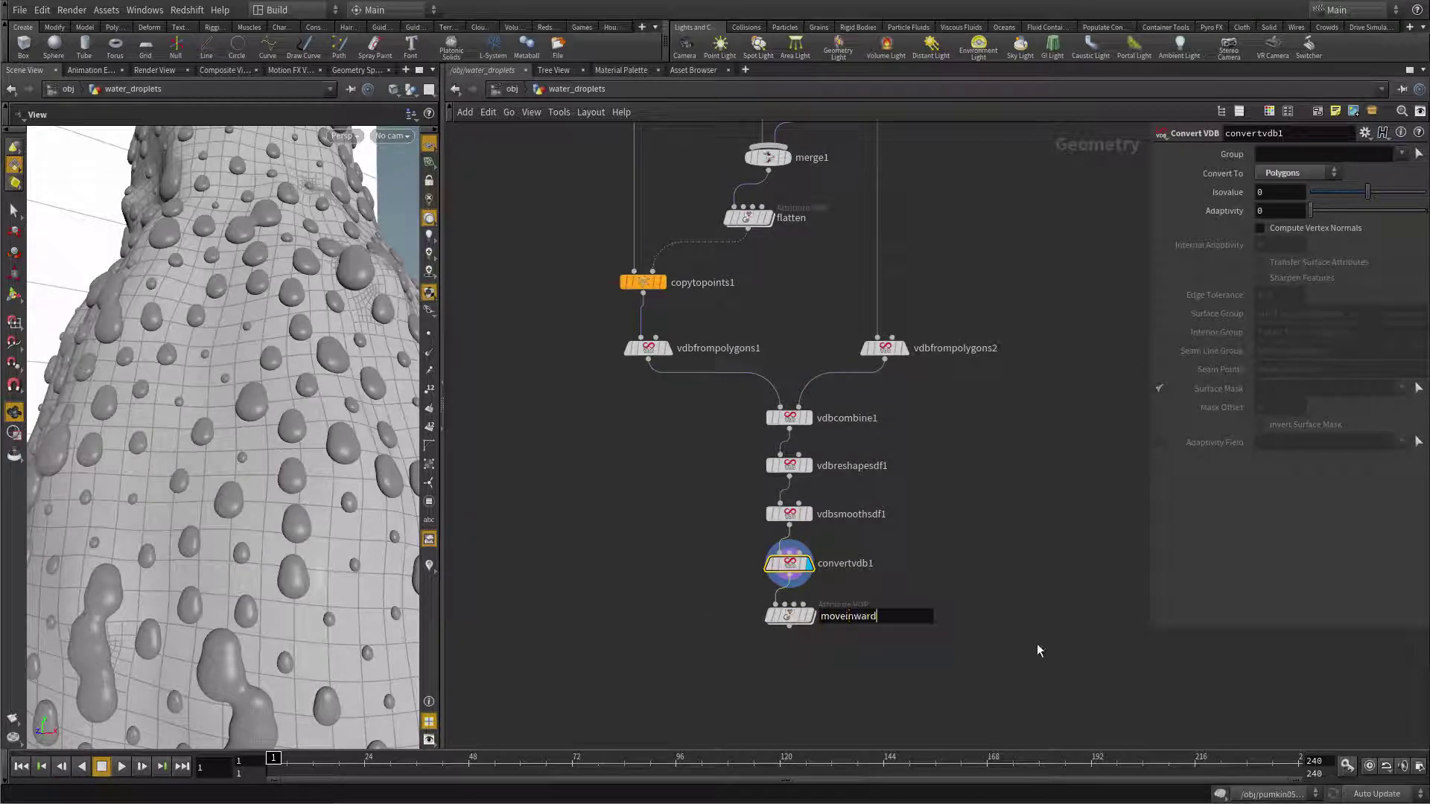
{"action": "key", "text": "Return"}
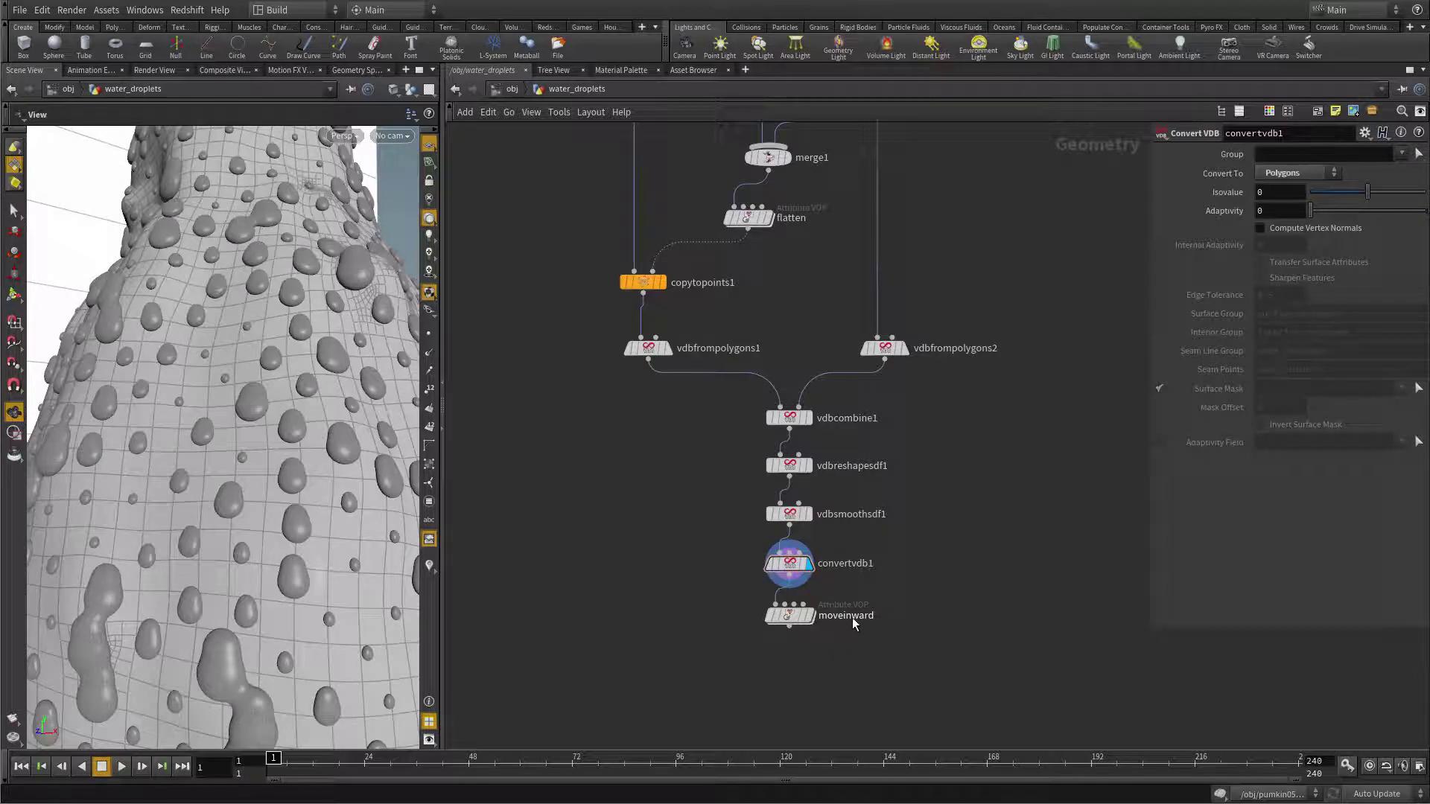
Enter the moveinward network, spread its global and output nodes apart, and add an XYZ Distance node between them.
{"action": "double_click", "coordinate": [792, 621]}
{"action": "key", "text": "h"}
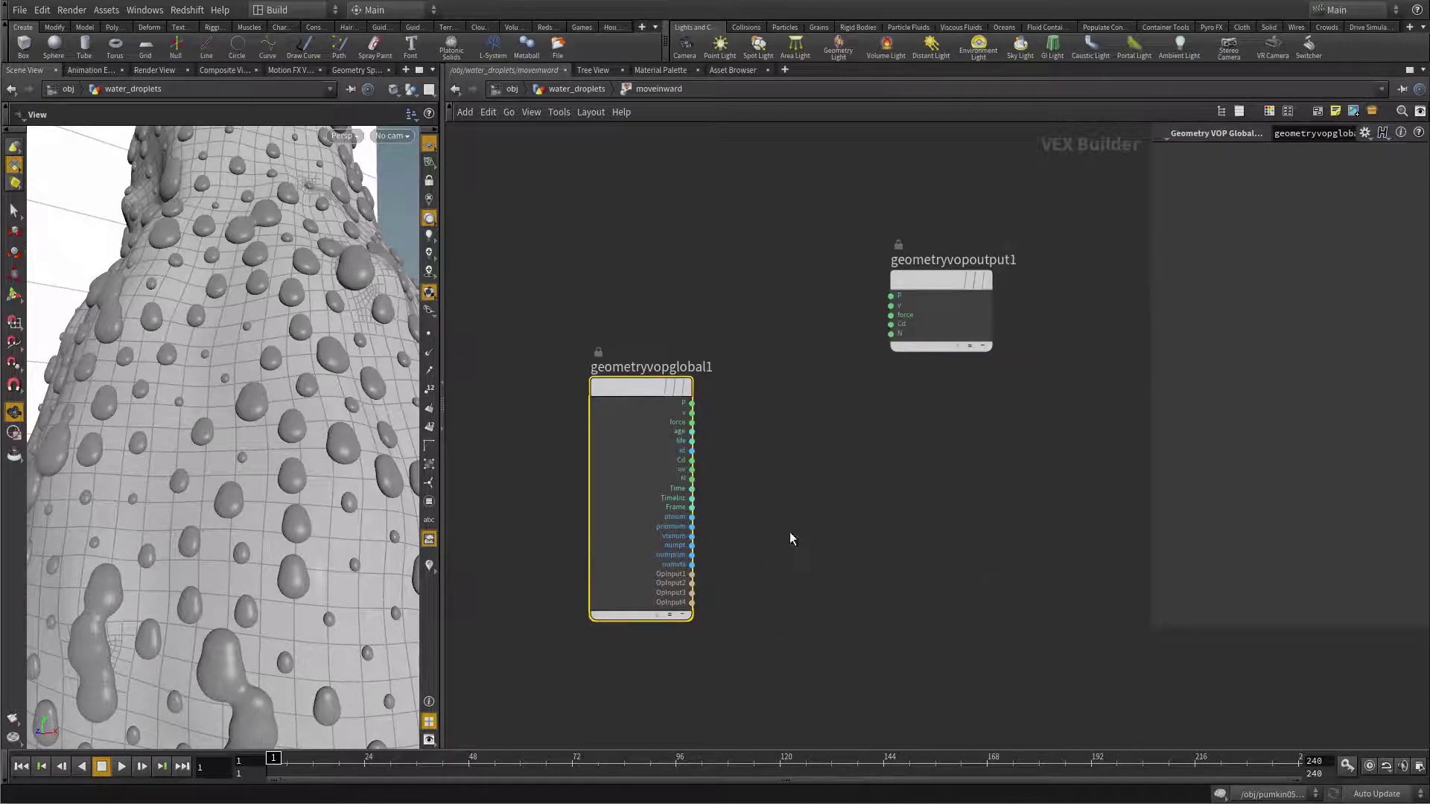
{"action": "left_click_drag", "start_coordinate": [950, 301], "coordinate": [1038, 374]}
{"action": "left_click_drag", "start_coordinate": [645, 422], "coordinate": [616, 424]}
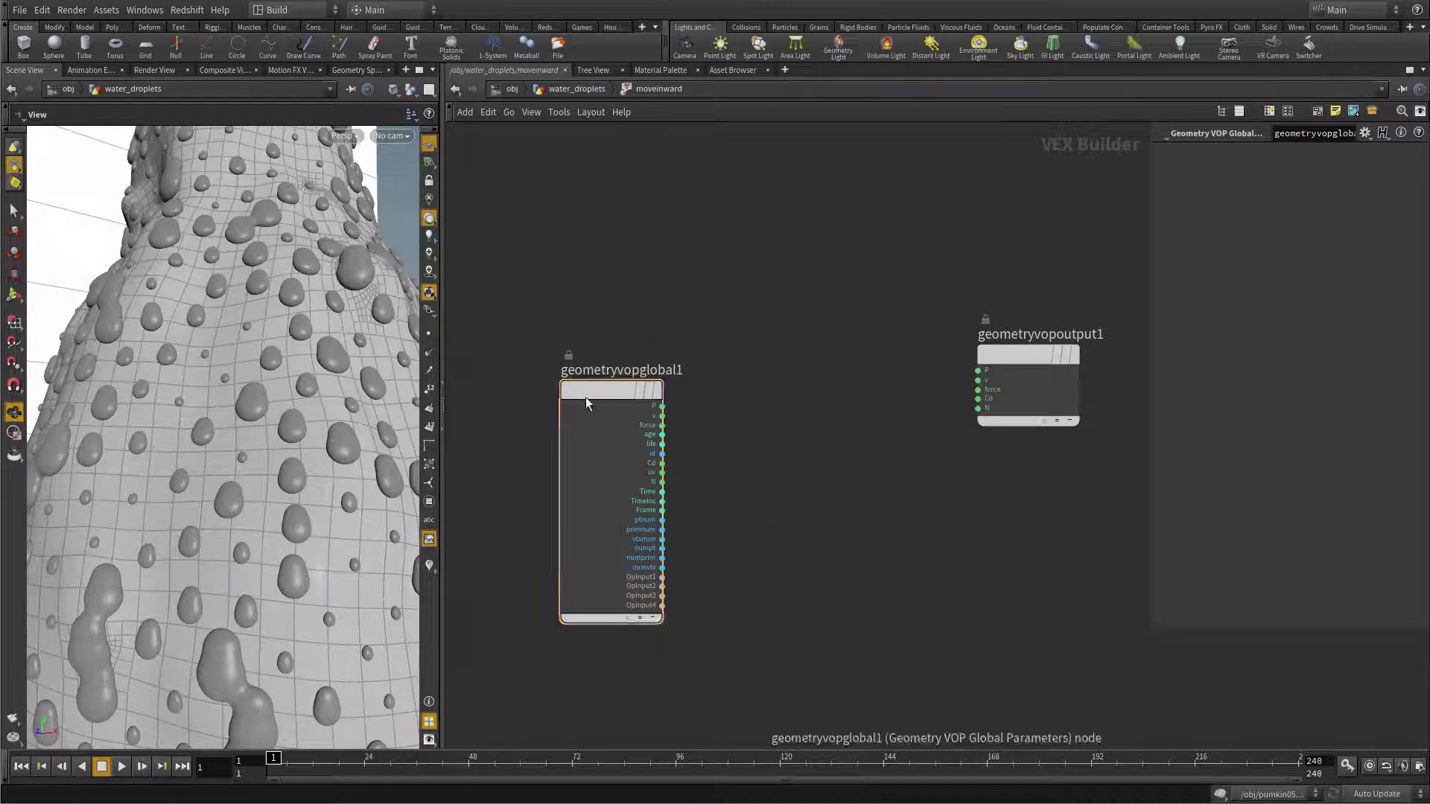
{"action": "left_click_drag", "start_coordinate": [585, 402], "coordinate": [546, 405]}
{"action": "key", "text": "Tab"}
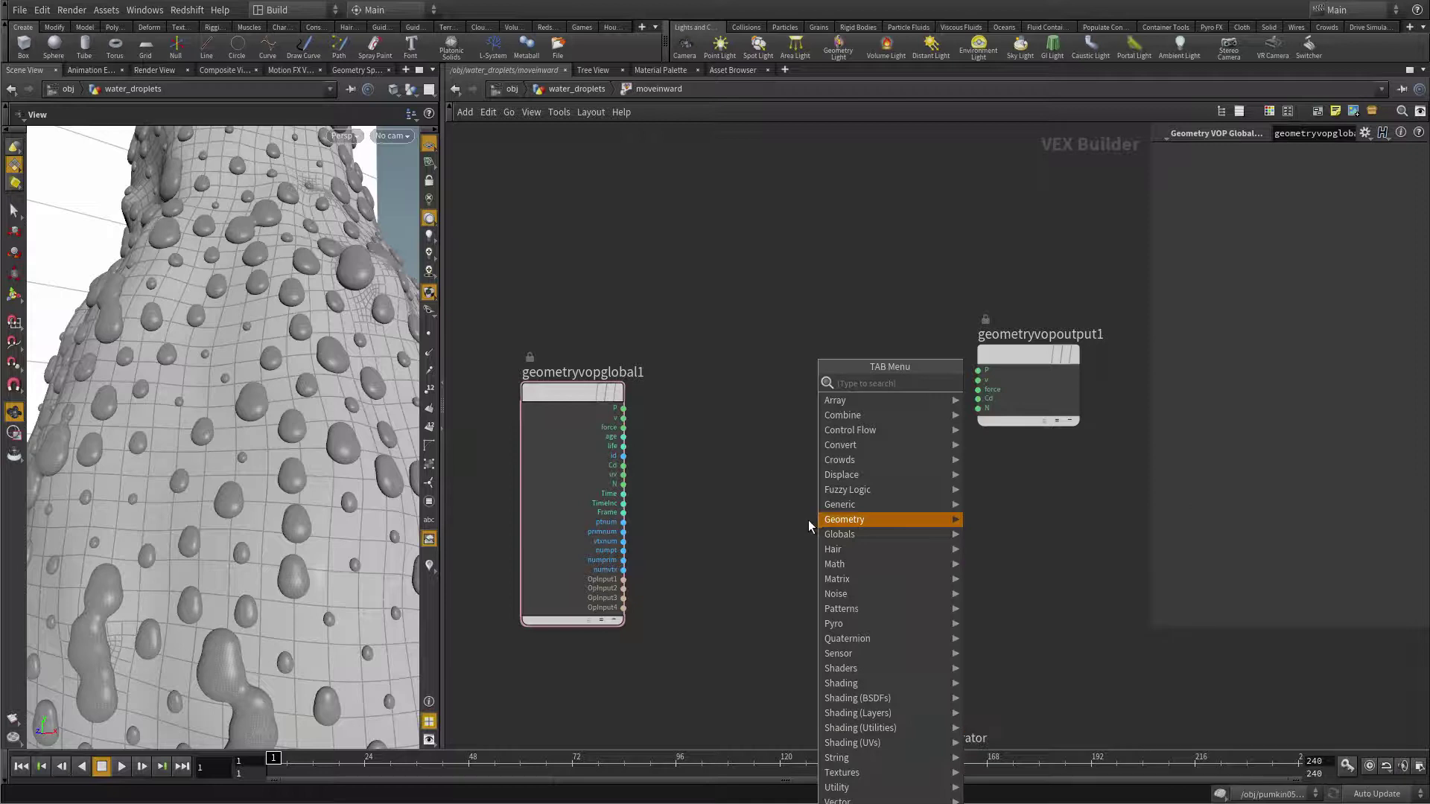
{"action": "type", "text": "xyz"}
{"action": "left_click", "coordinate": [695, 606]}
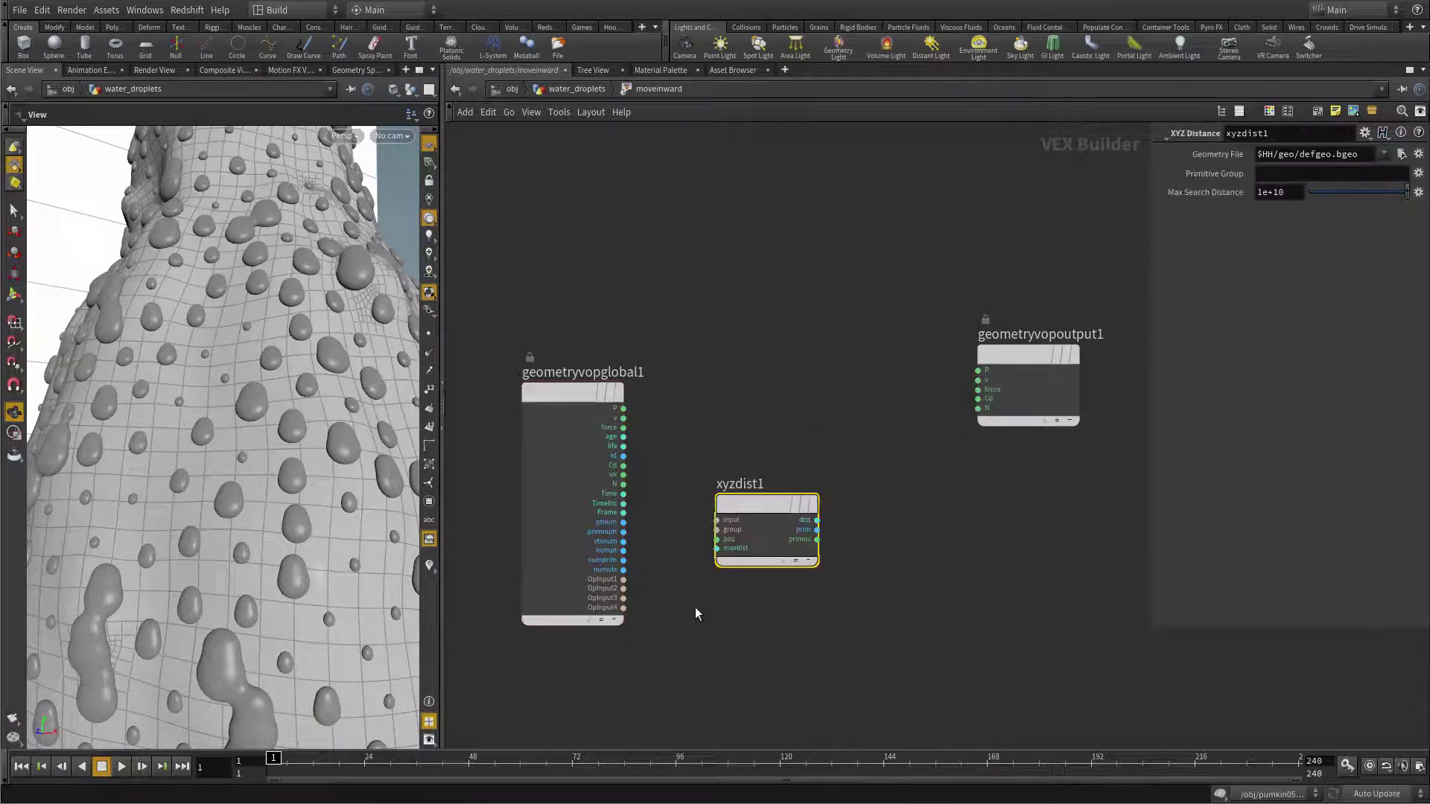
Position xyzdist1 beside the global parameters node and connect P to its pos input.
{"action": "left_click_drag", "start_coordinate": [753, 506], "coordinate": [747, 514]}
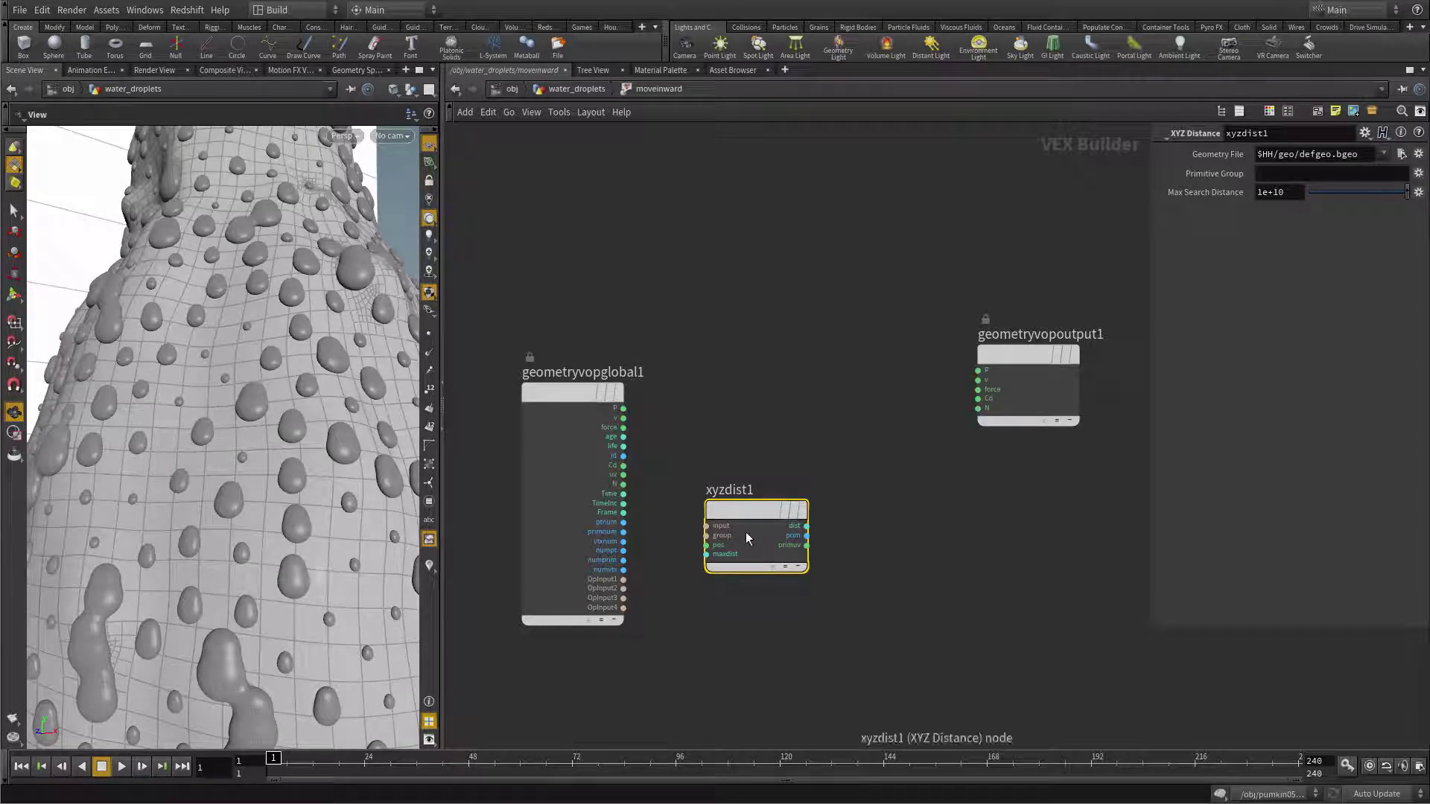
{"action": "left_click_drag", "start_coordinate": [747, 514], "coordinate": [763, 513]}
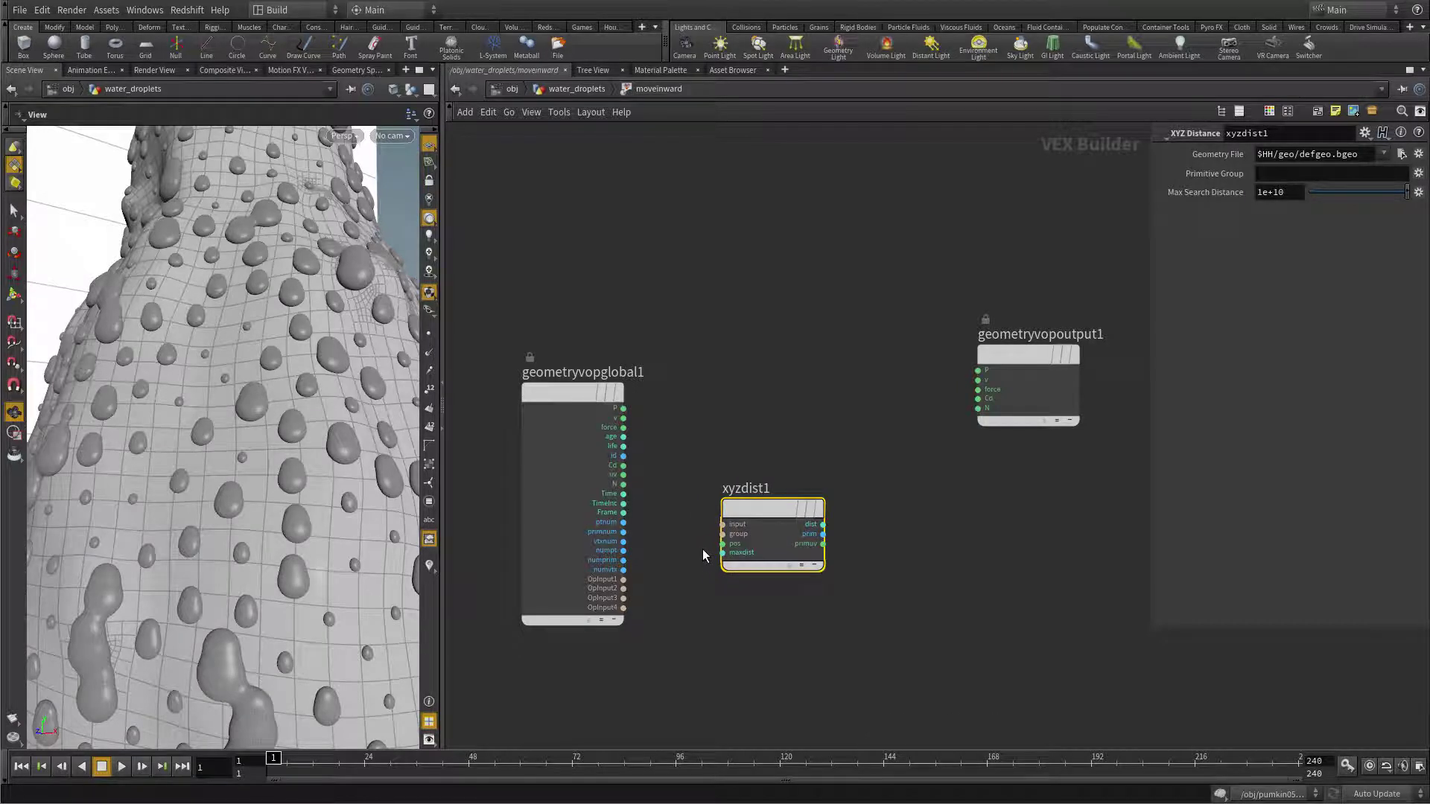
{"action": "left_click", "coordinate": [623, 408]}
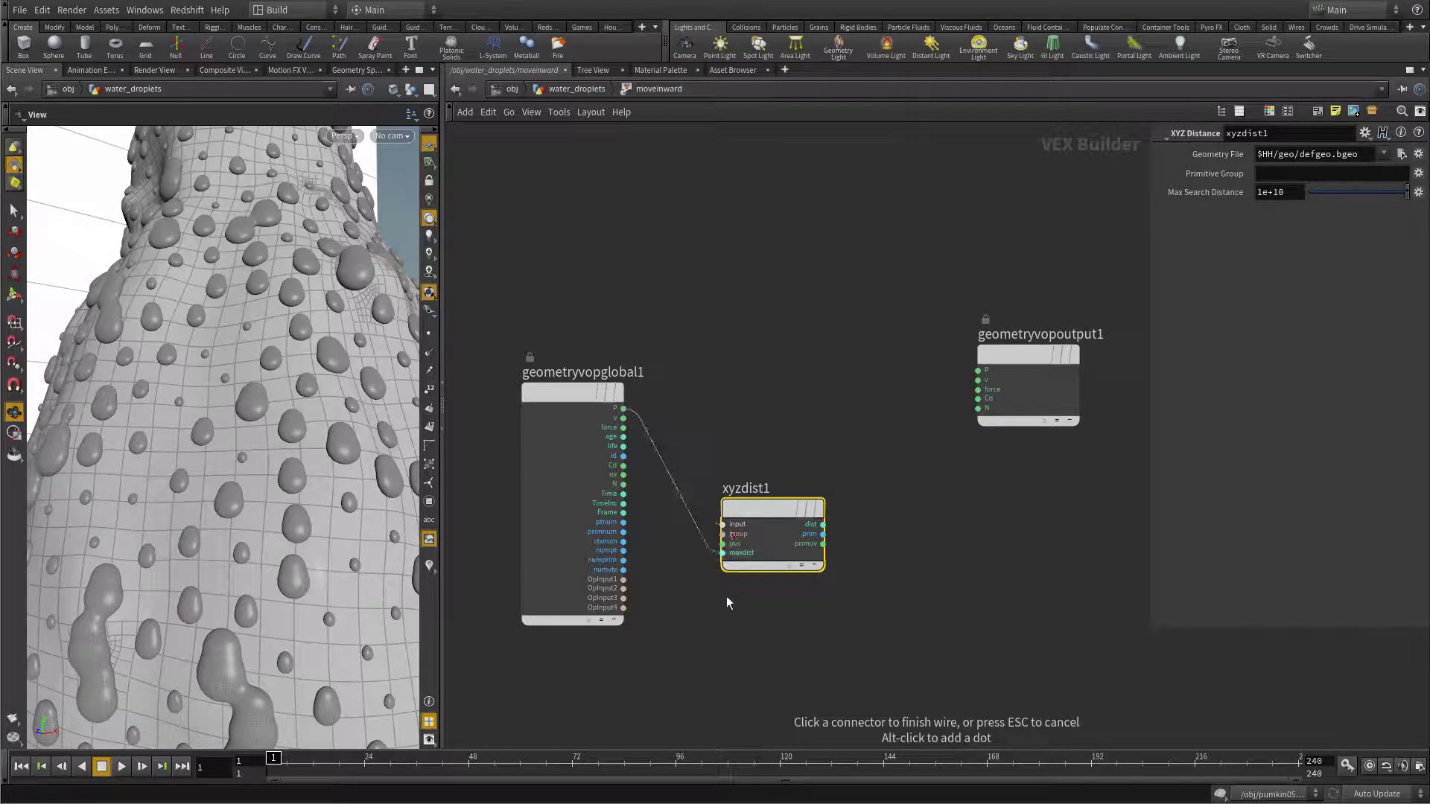
{"action": "left_click", "coordinate": [723, 543]}
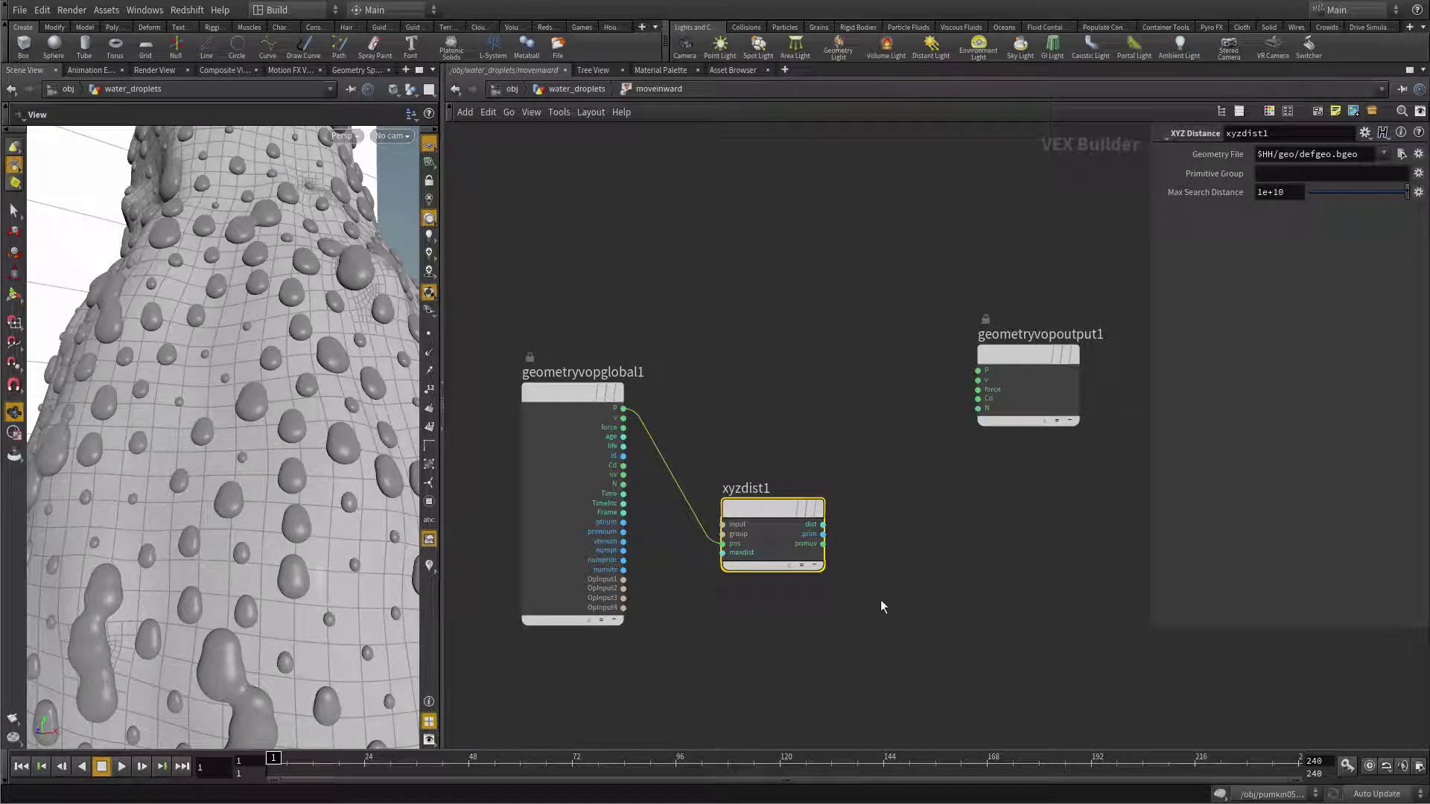
{"action": "left_click_drag", "start_coordinate": [757, 511], "coordinate": [775, 521]}
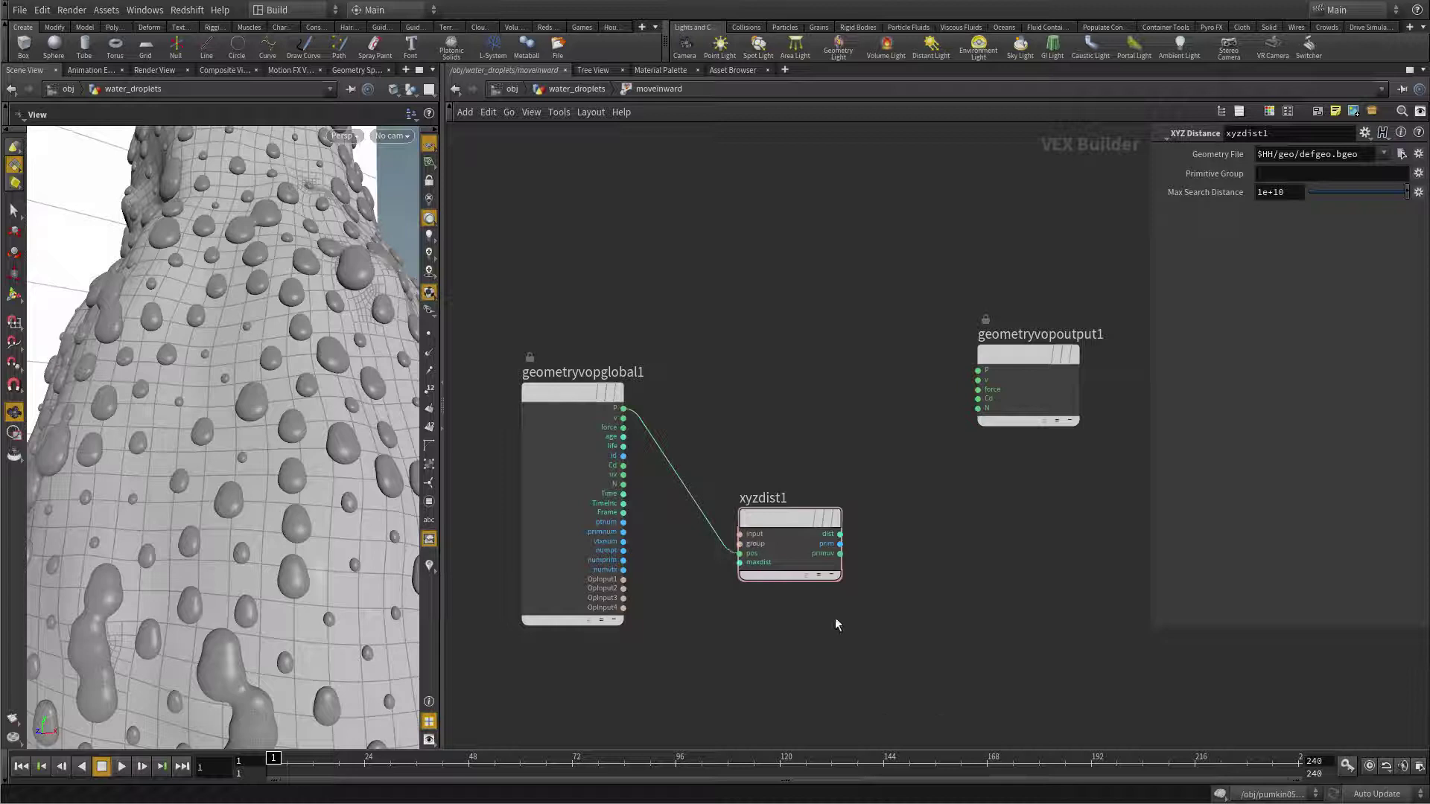
Leave the moveinward network and connect subdivide1's output to moveinward's second input.
{"action": "key", "text": "u"}
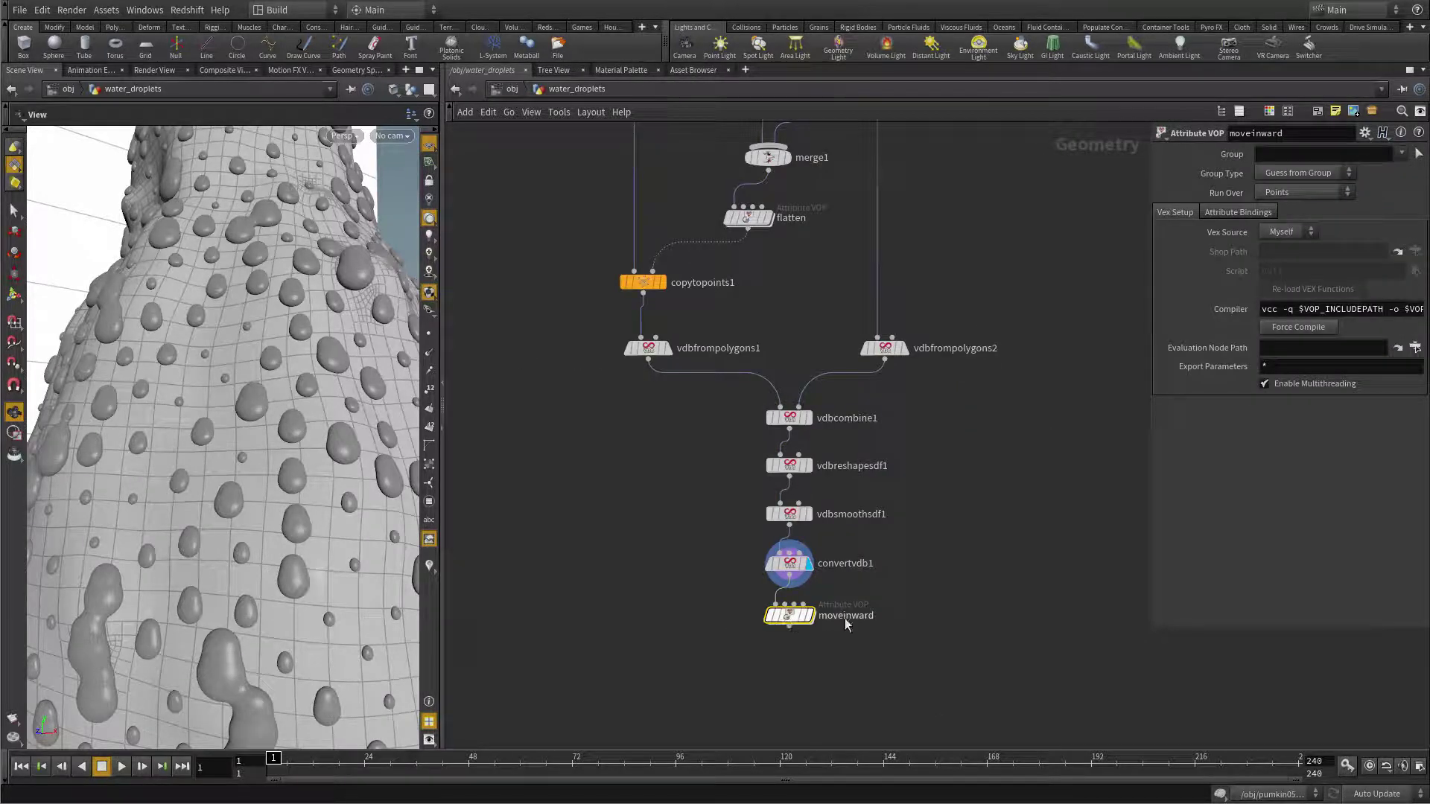
{"action": "middle_click_drag", "start_coordinate": [981, 438], "coordinate": [997, 732]}
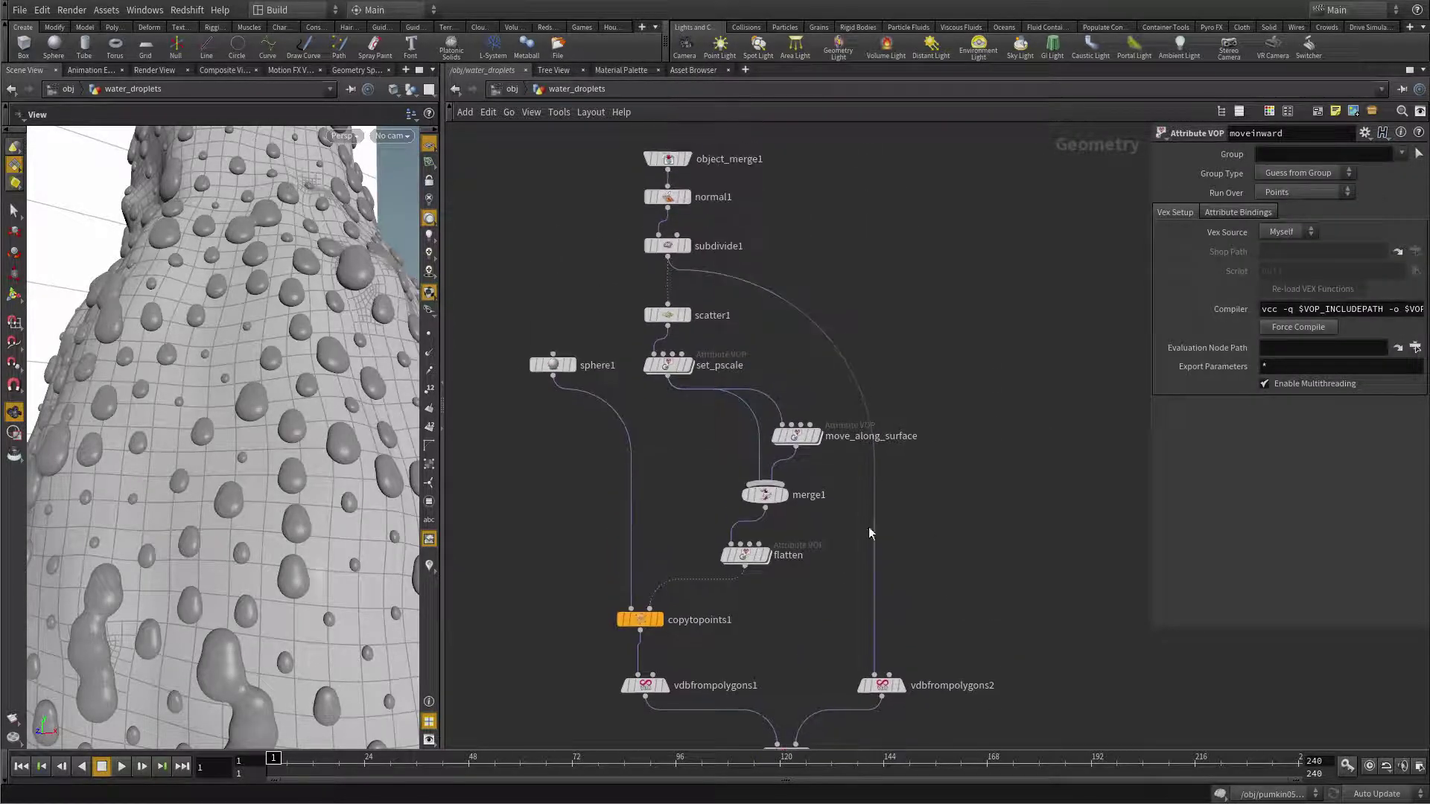
{"action": "left_click", "coordinate": [668, 256]}
{"action": "middle_click_drag", "start_coordinate": [923, 401], "coordinate": [927, 189]}
{"action": "middle_click_drag", "start_coordinate": [946, 648], "coordinate": [945, 491]}
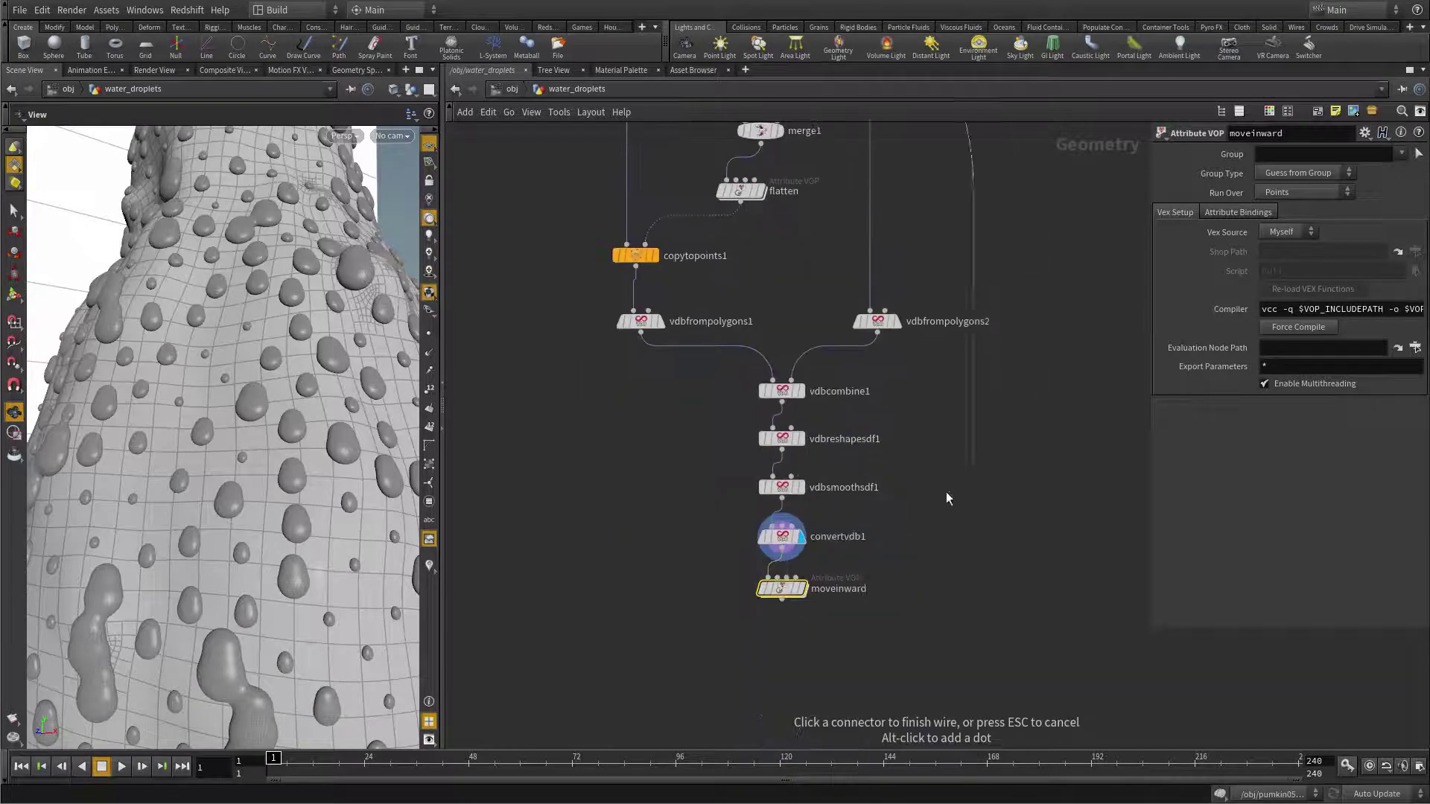
{"action": "left_click", "coordinate": [775, 578]}
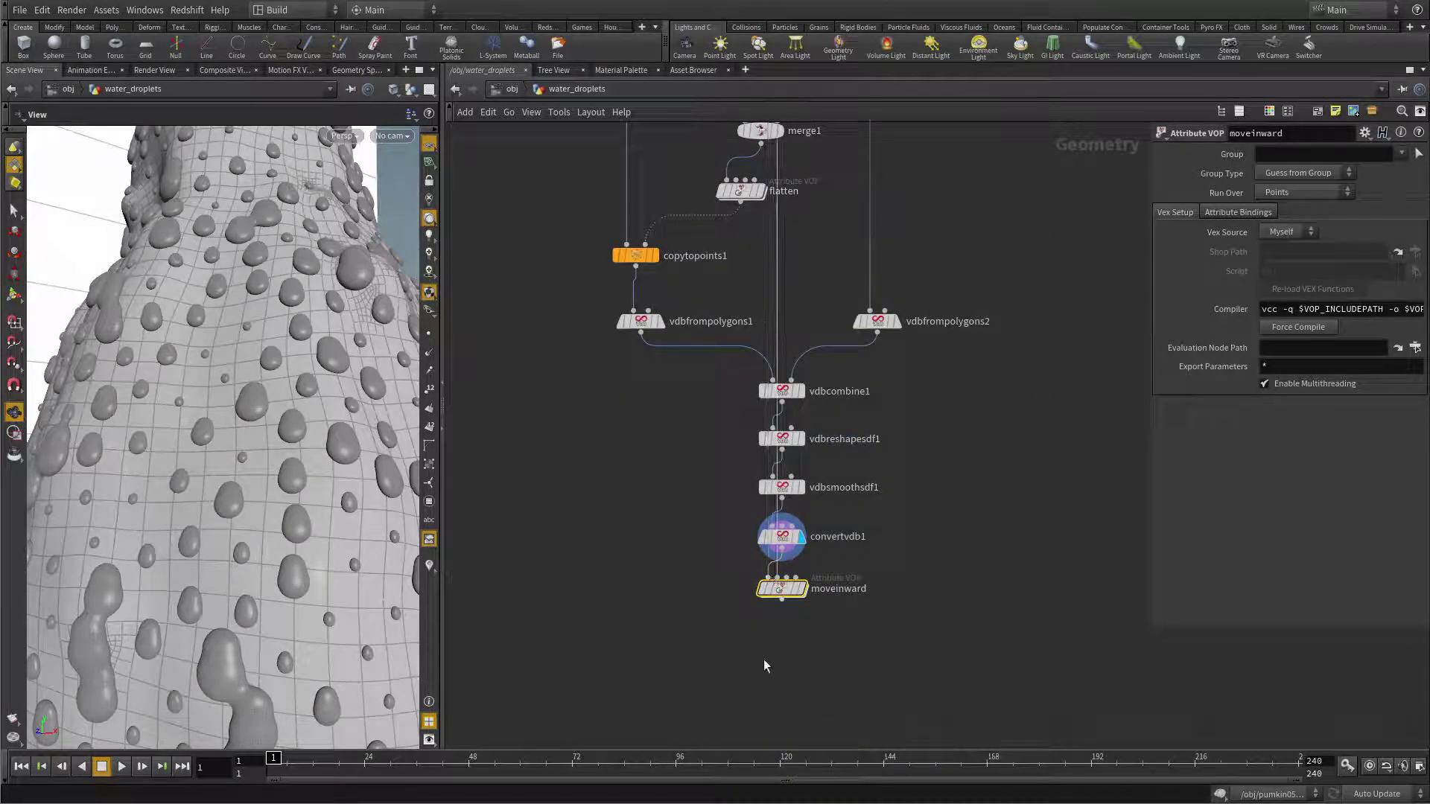
Display moveinward, enter its network, and connect OpInput2 to xyzdist1's input, keeping xyzdist1 beside the global parameters node.
{"action": "left_click", "coordinate": [801, 594]}
{"action": "key", "text": "i"}
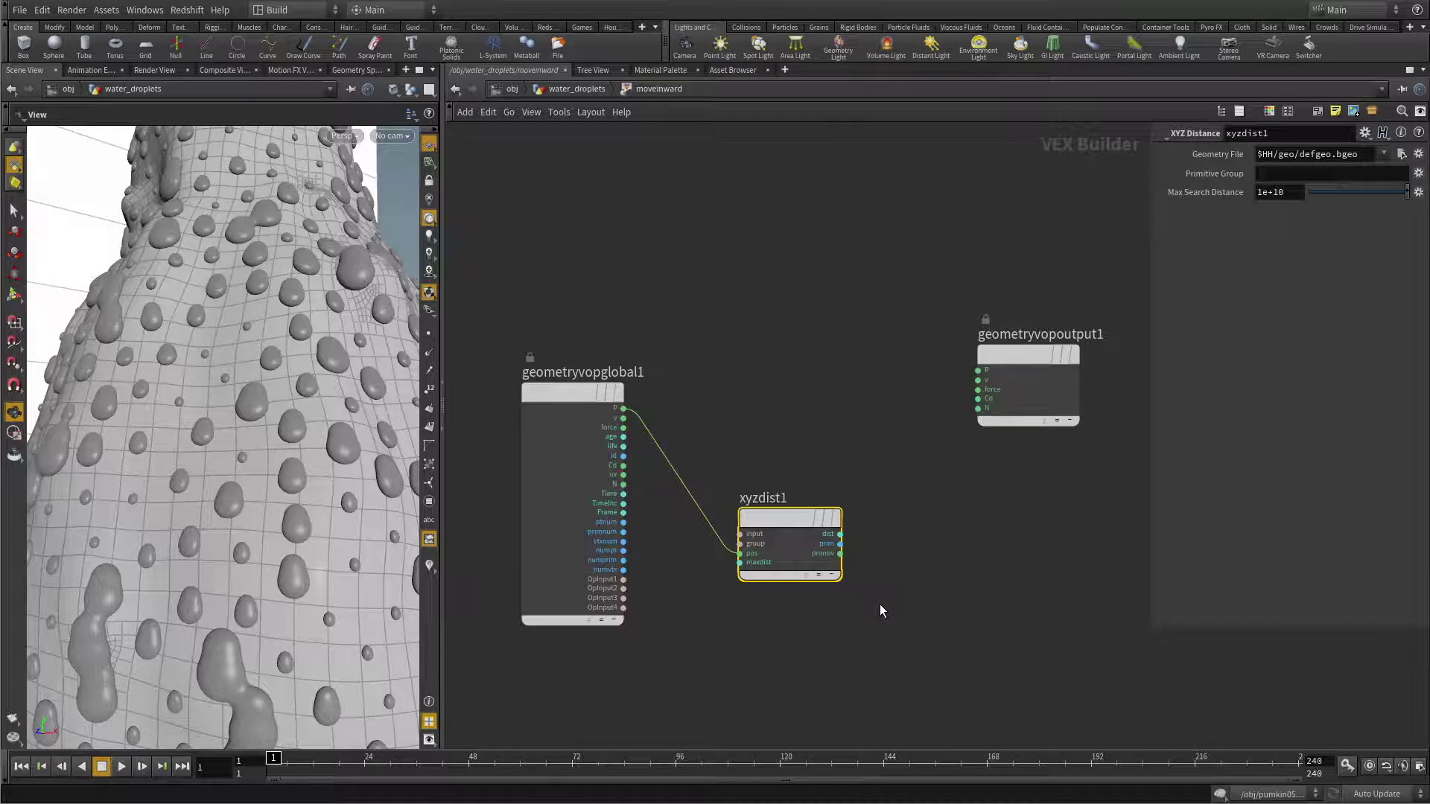
{"action": "left_click", "coordinate": [653, 577]}
{"action": "left_click", "coordinate": [768, 523]}
{"action": "mouse_move", "coordinate": [821, 525]}
{"action": "left_mouse_down"}
{"action": "mouse_move", "coordinate": [785, 529]}
{"action": "mouse_move", "coordinate": [806, 547]}
{"action": "left_mouse_up"}
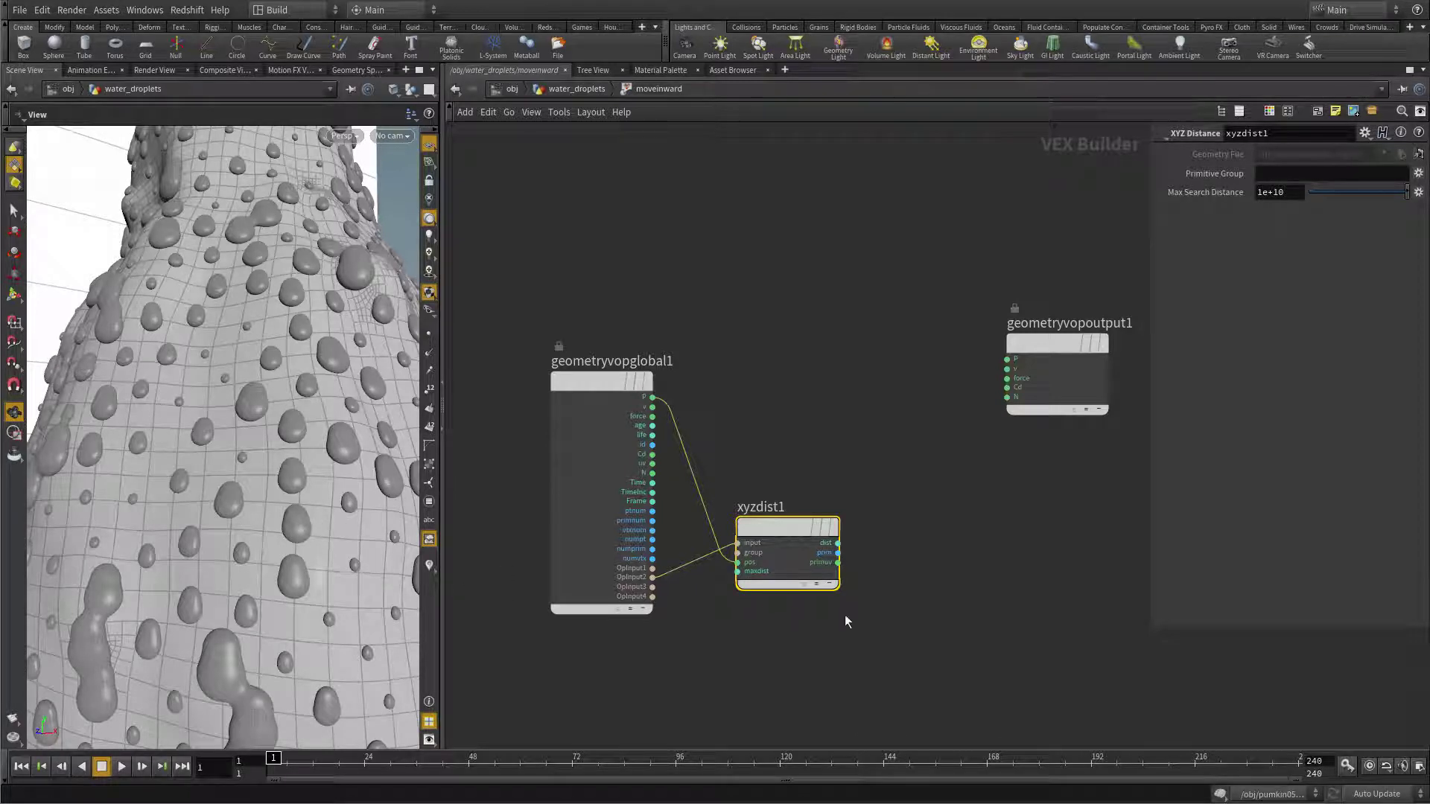
{"action": "middle_click_drag", "start_coordinate": [915, 576], "coordinate": [851, 576]}
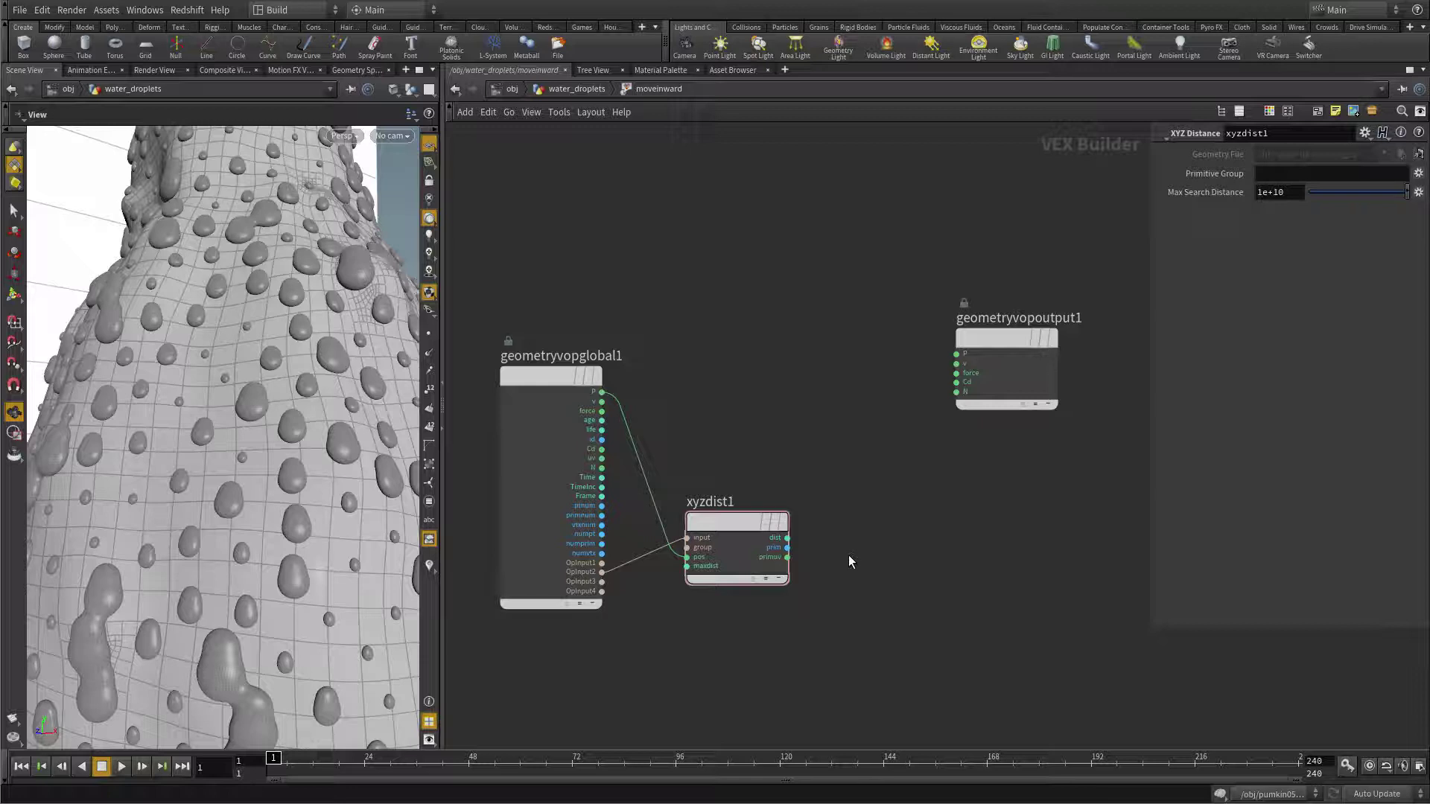
Add a Primitive Attribute node after xyzdist1 and connect OpInput2 to its file input.
{"action": "key", "text": "Tab"}
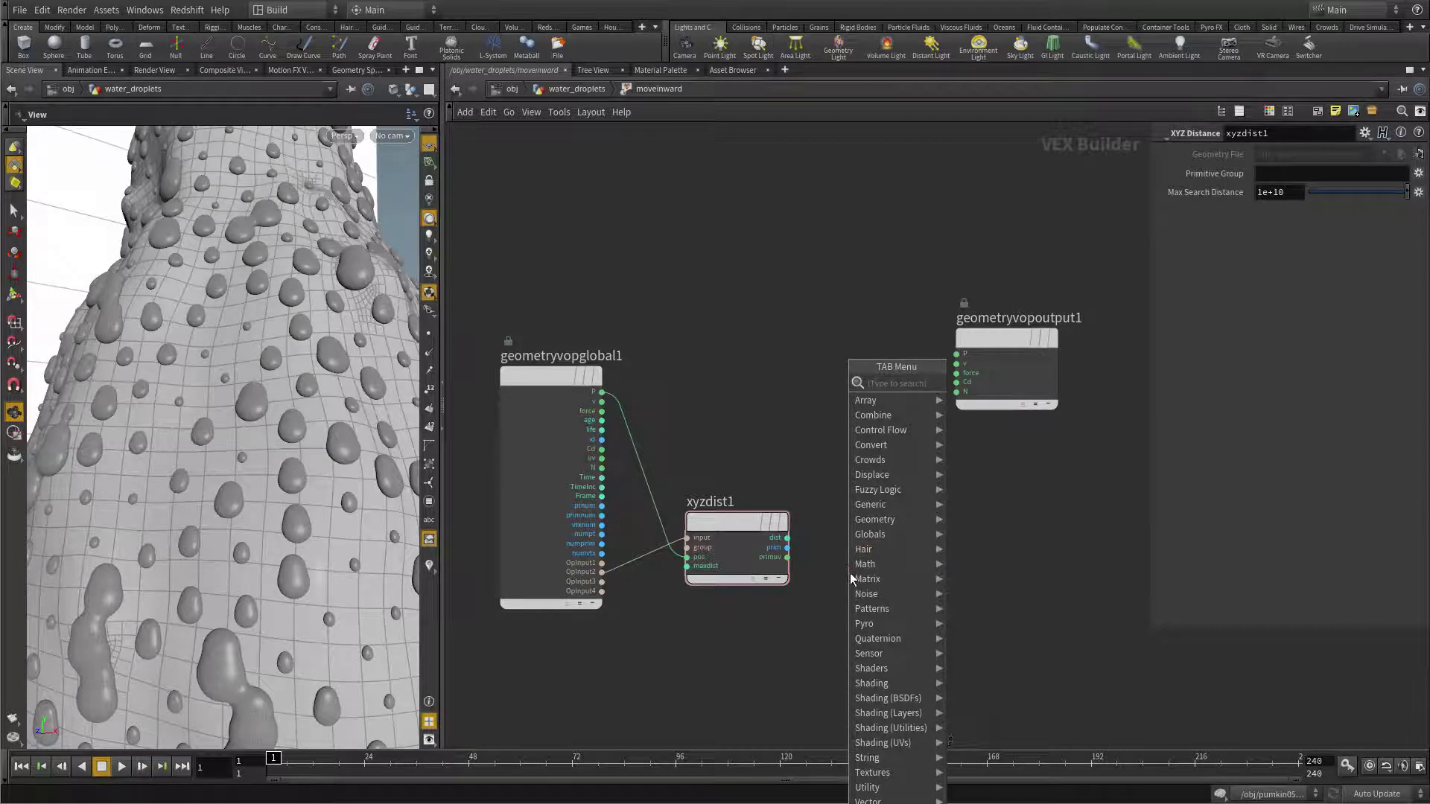
{"action": "type", "text": "prim"}
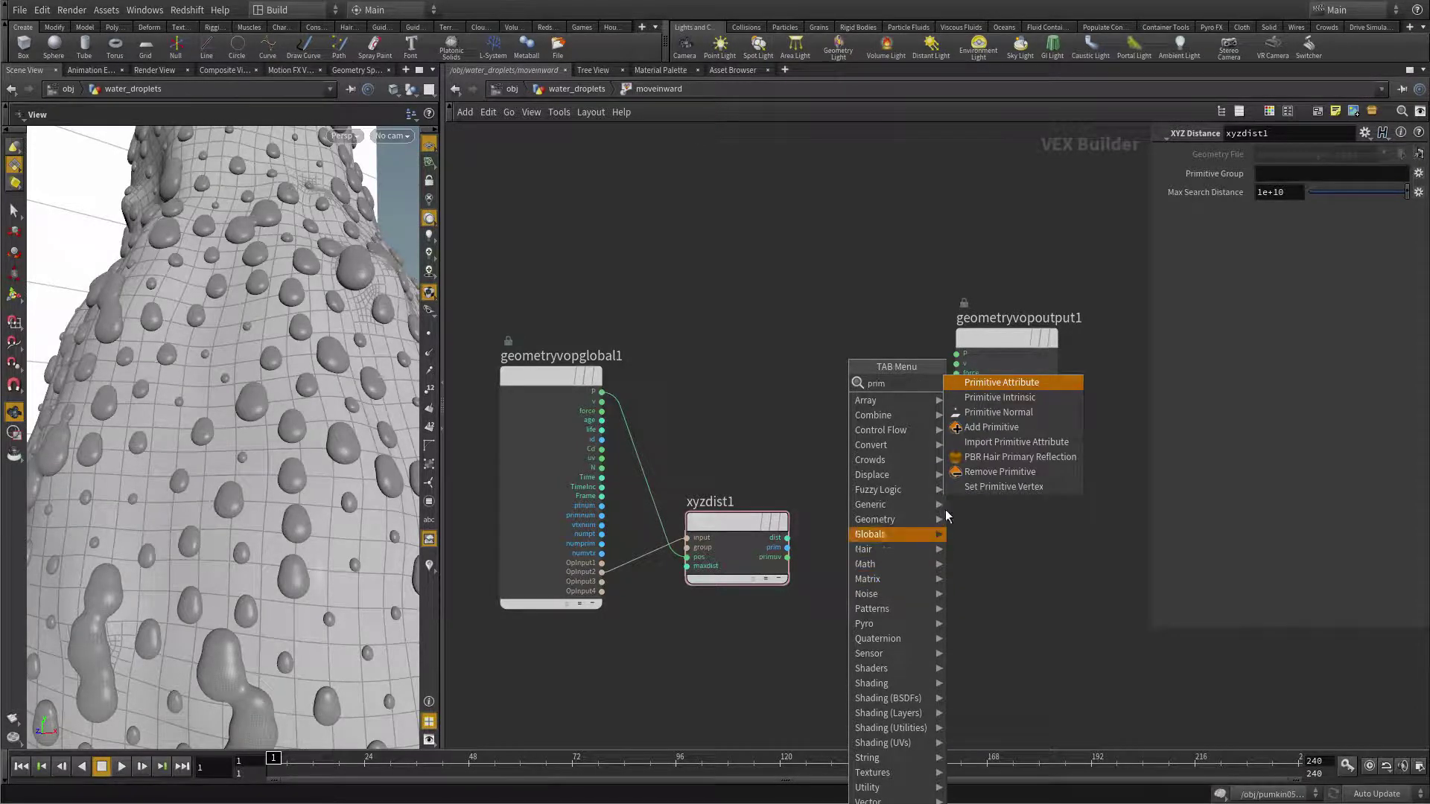
{"action": "left_click", "coordinate": [1001, 382]}
{"action": "left_click", "coordinate": [866, 530]}
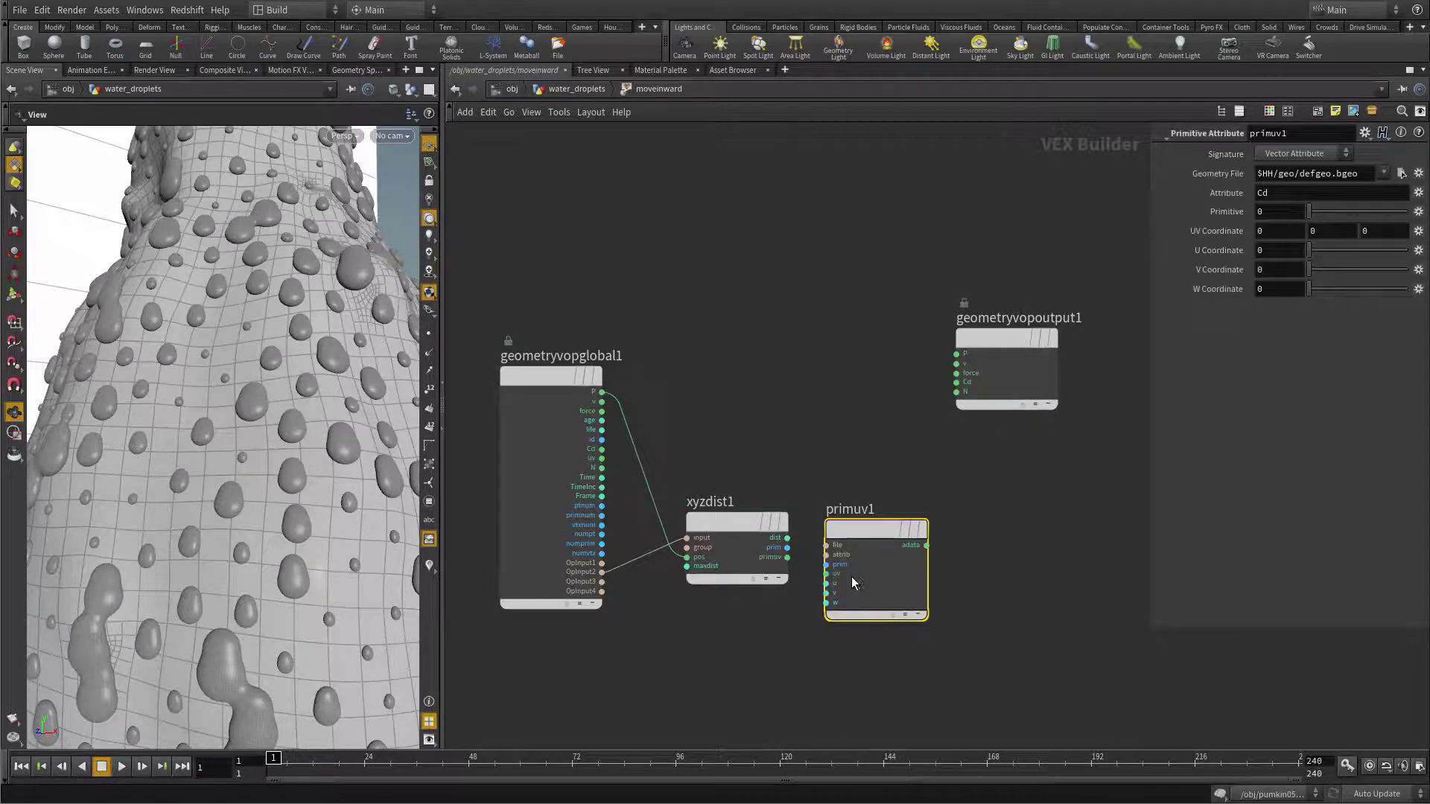
{"action": "left_click", "coordinate": [602, 573]}
{"action": "left_click", "coordinate": [836, 538]}
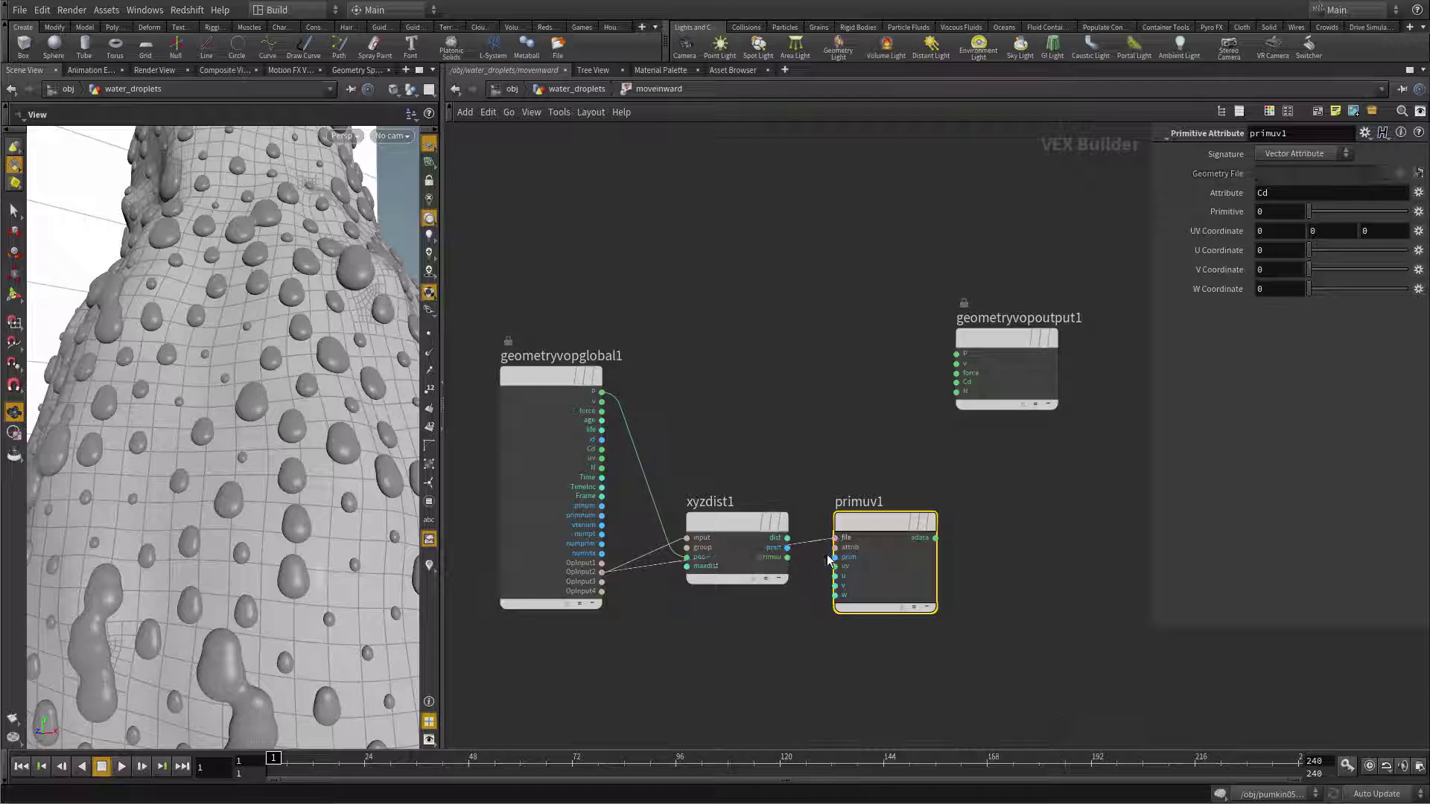
Connect xyzdist1's prim and primuv outputs to primuv1's prim and uv inputs, and set its attribute to N.
{"action": "left_click", "coordinate": [787, 547]}
{"action": "left_click", "coordinate": [834, 557]}
{"action": "left_click", "coordinate": [787, 557]}
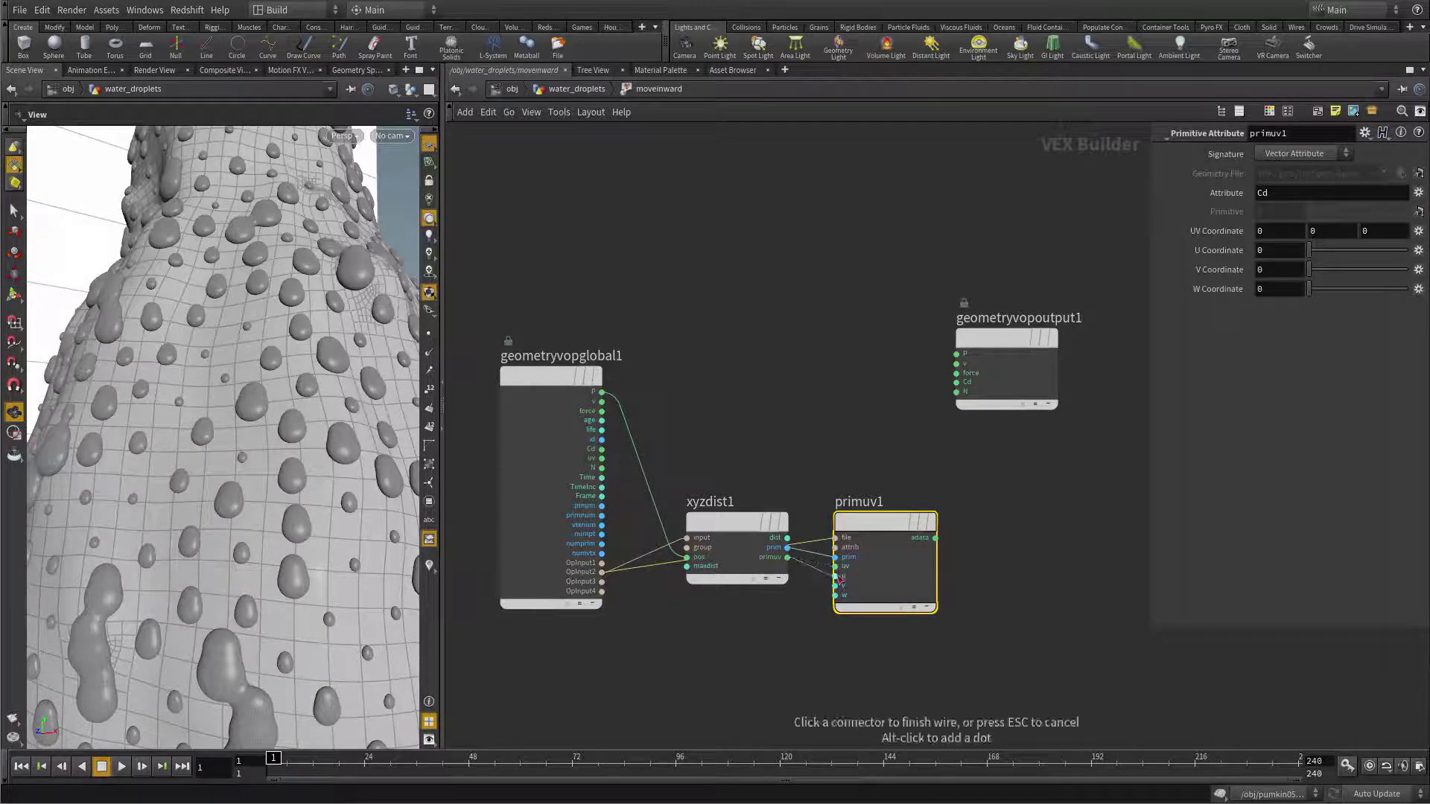
{"action": "left_click", "coordinate": [835, 566]}
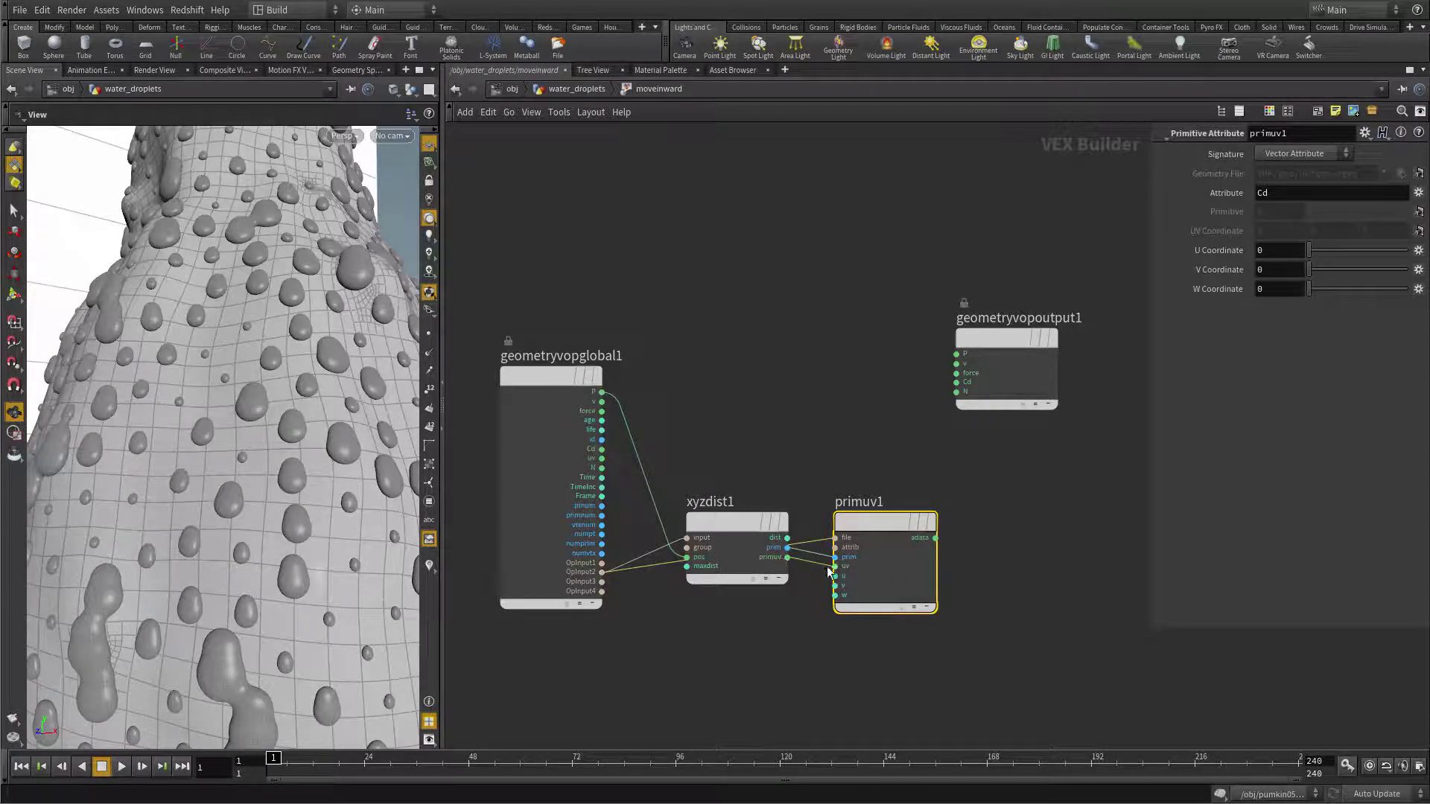
{"action": "left_click_drag", "start_coordinate": [883, 521], "coordinate": [885, 535]}
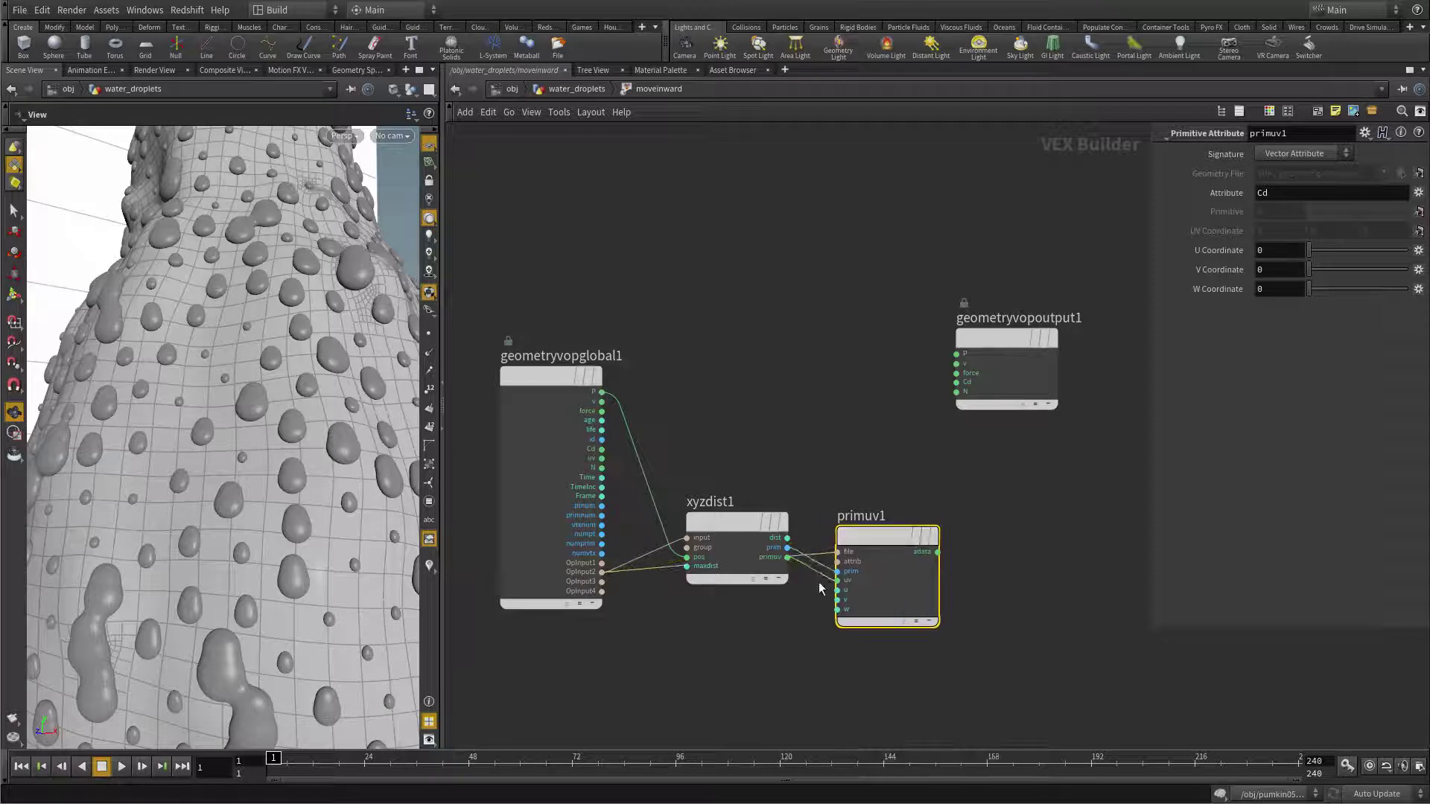
{"action": "double_click", "coordinate": [1330, 193]}
{"action": "type", "text": "N"}
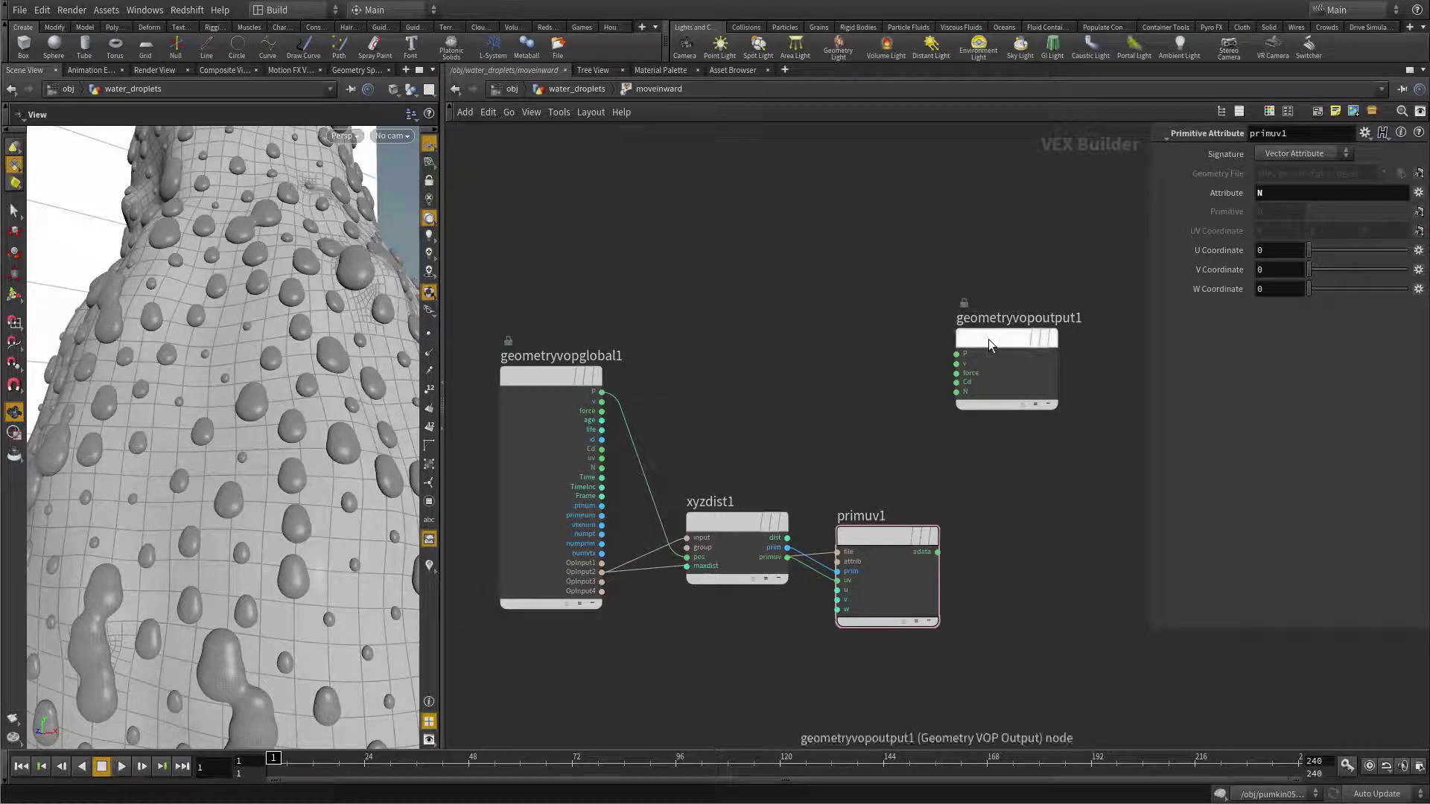
Add a Displace Along Normal node above primuv1 and connect the global P to its P input.
{"action": "left_click_drag", "start_coordinate": [989, 338], "coordinate": [1042, 334]}
{"action": "key", "text": "Tab"}
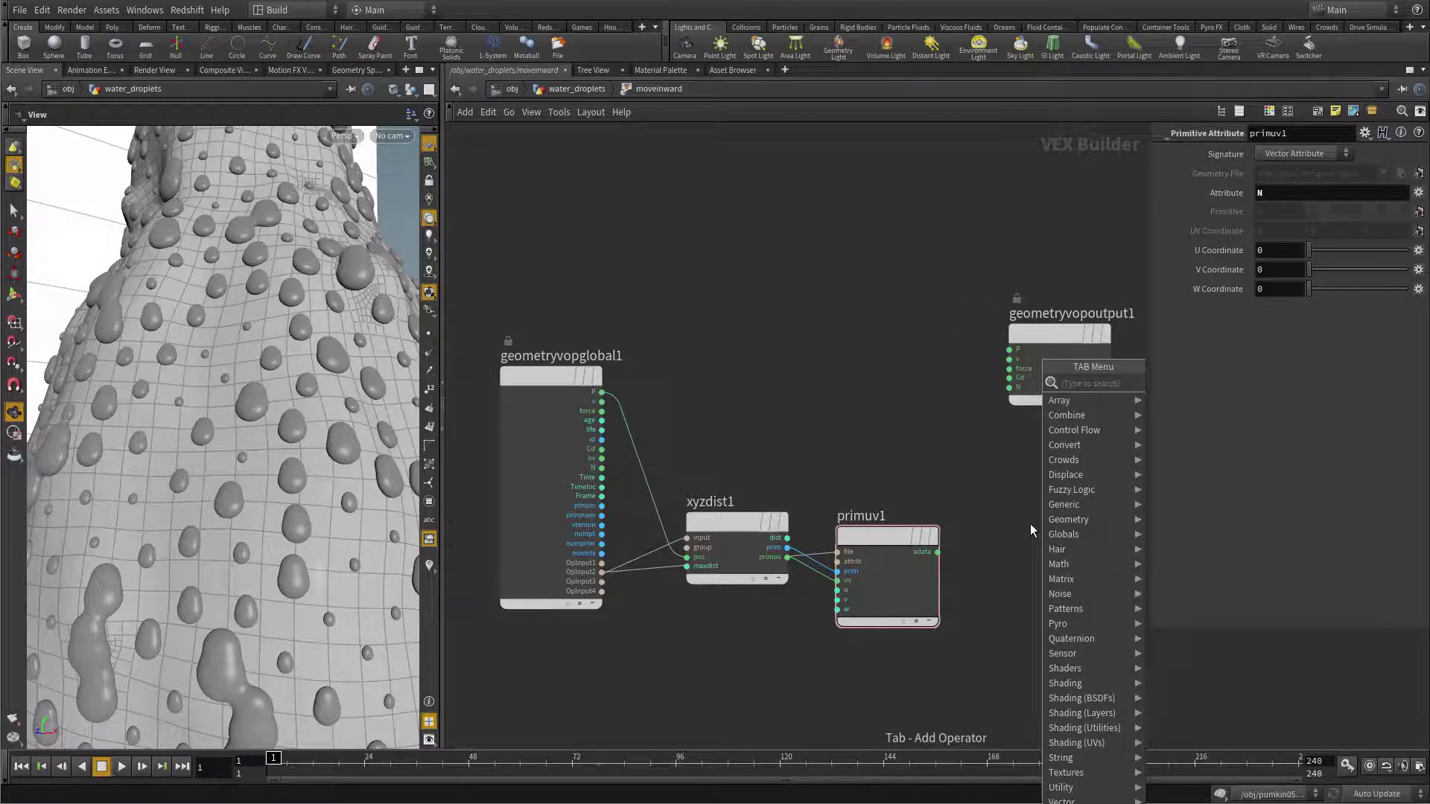
{"action": "type", "text": "dis"}
{"action": "left_click", "coordinate": [1214, 397]}
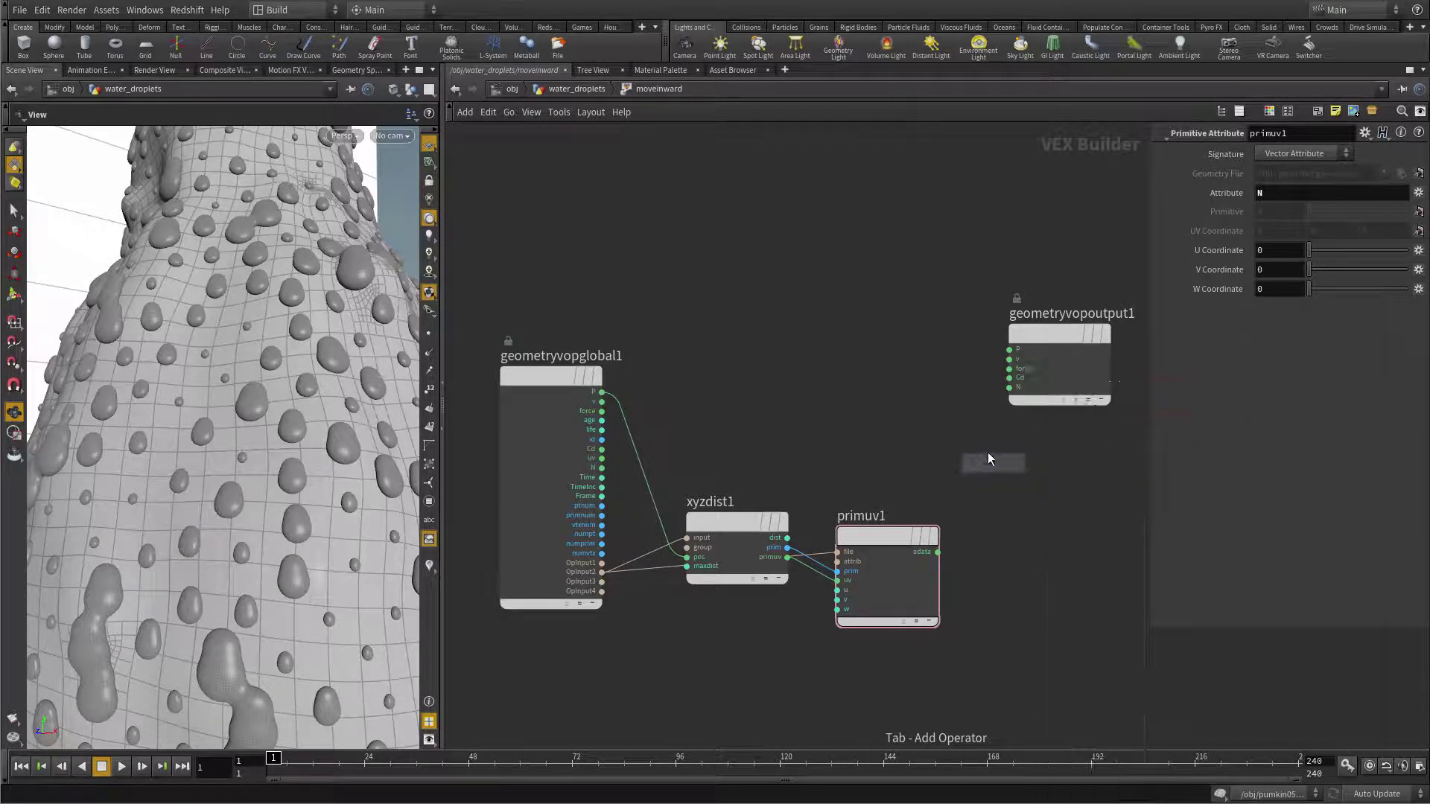
{"action": "left_click", "coordinate": [976, 444]}
{"action": "left_click_drag", "start_coordinate": [965, 444], "coordinate": [892, 361]}
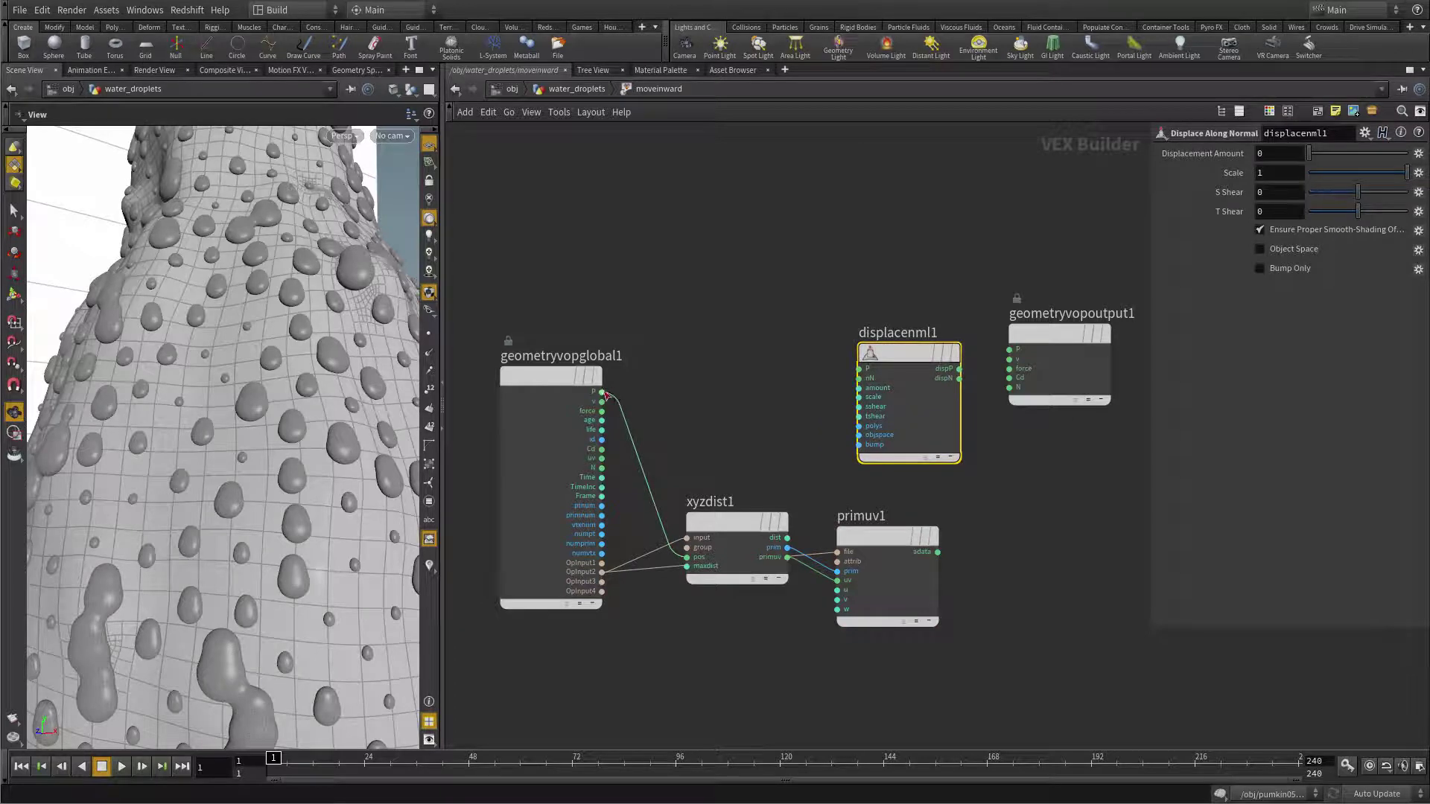
{"action": "left_click", "coordinate": [602, 392]}
{"action": "left_click", "coordinate": [858, 368]}
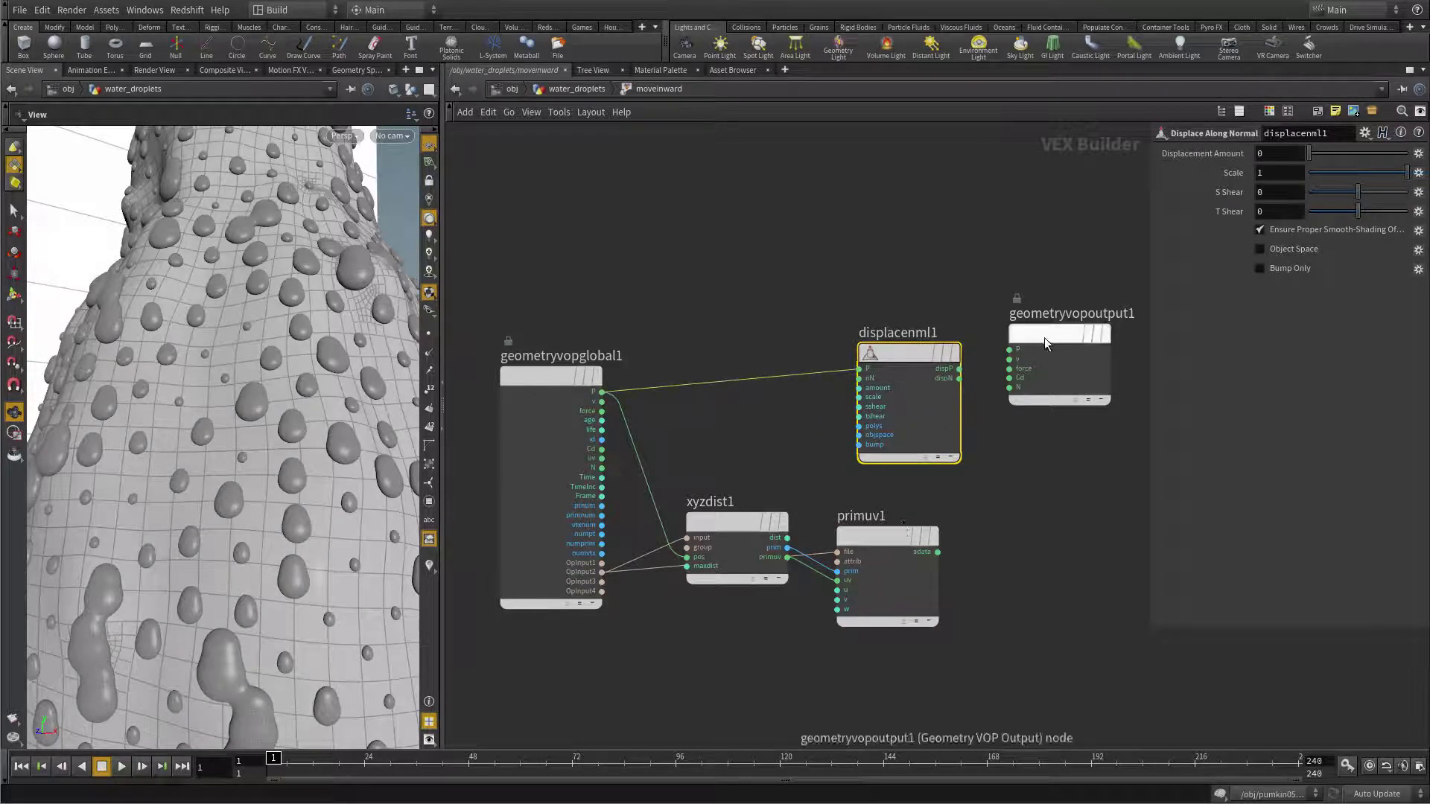
Connect primuv1's output to displacenml1's nN input and its dispP output to P on the geometry output node.
{"action": "left_click_drag", "start_coordinate": [1044, 337], "coordinate": [1057, 337]}
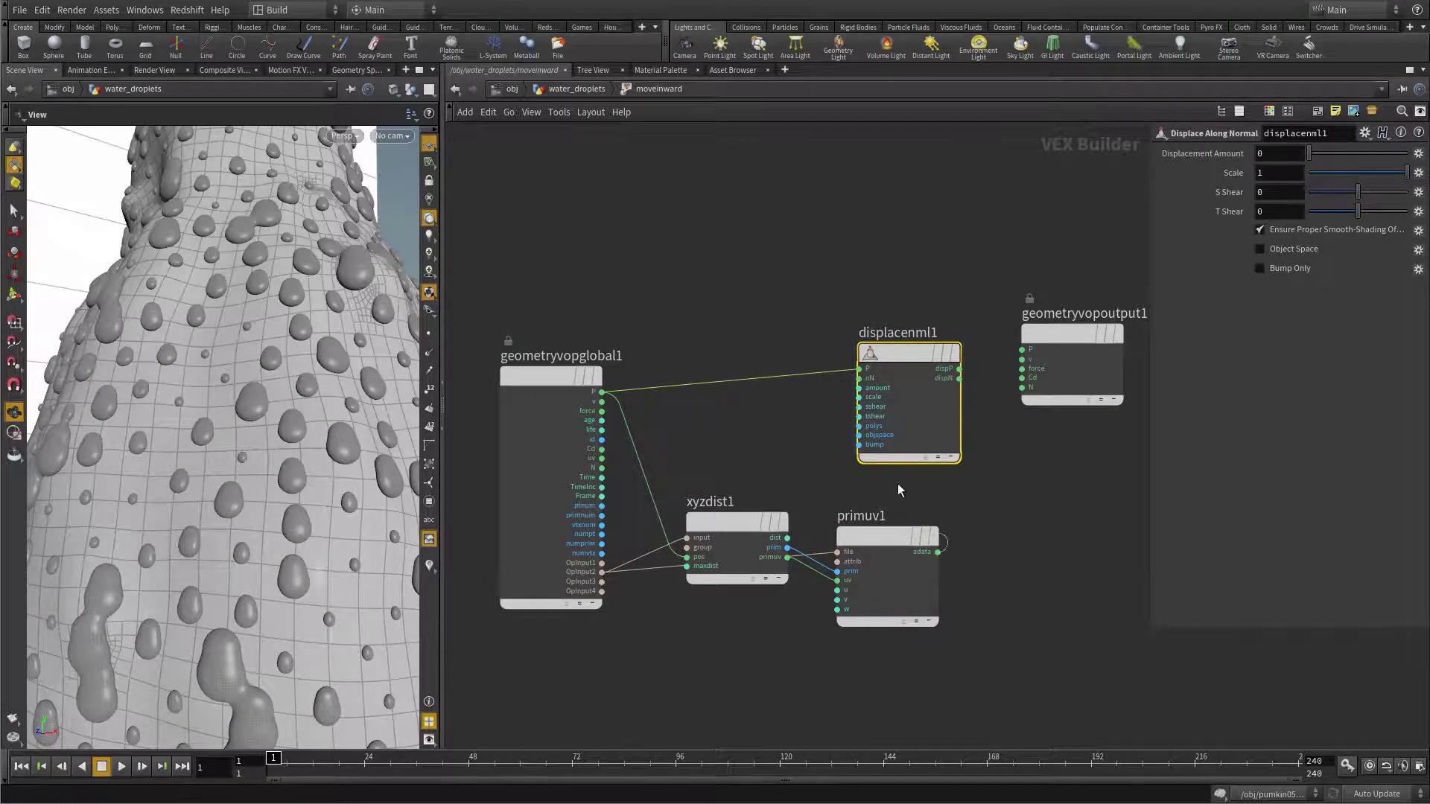
{"action": "left_click", "coordinate": [938, 551]}
{"action": "left_click", "coordinate": [856, 379]}
{"action": "left_click", "coordinate": [959, 368]}
{"action": "left_click", "coordinate": [1021, 349]}
Promote displacenml1's displacement amount to a parameter on moveinward and set it to -0.003.
{"action": "left_click_drag", "start_coordinate": [1313, 152], "coordinate": [1319, 153]}
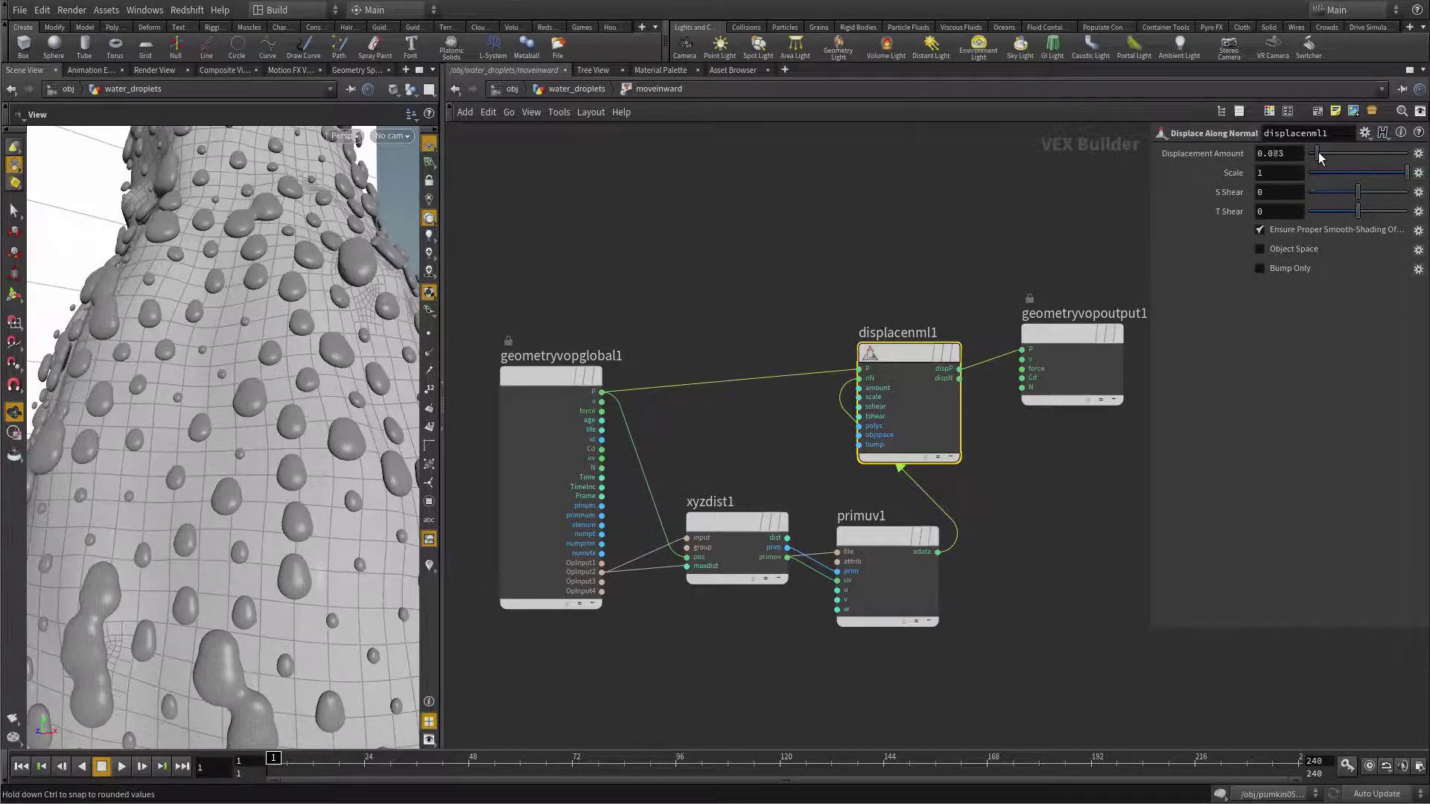
{"action": "middle_click_drag", "start_coordinate": [1277, 159], "coordinate": [1272, 161]}
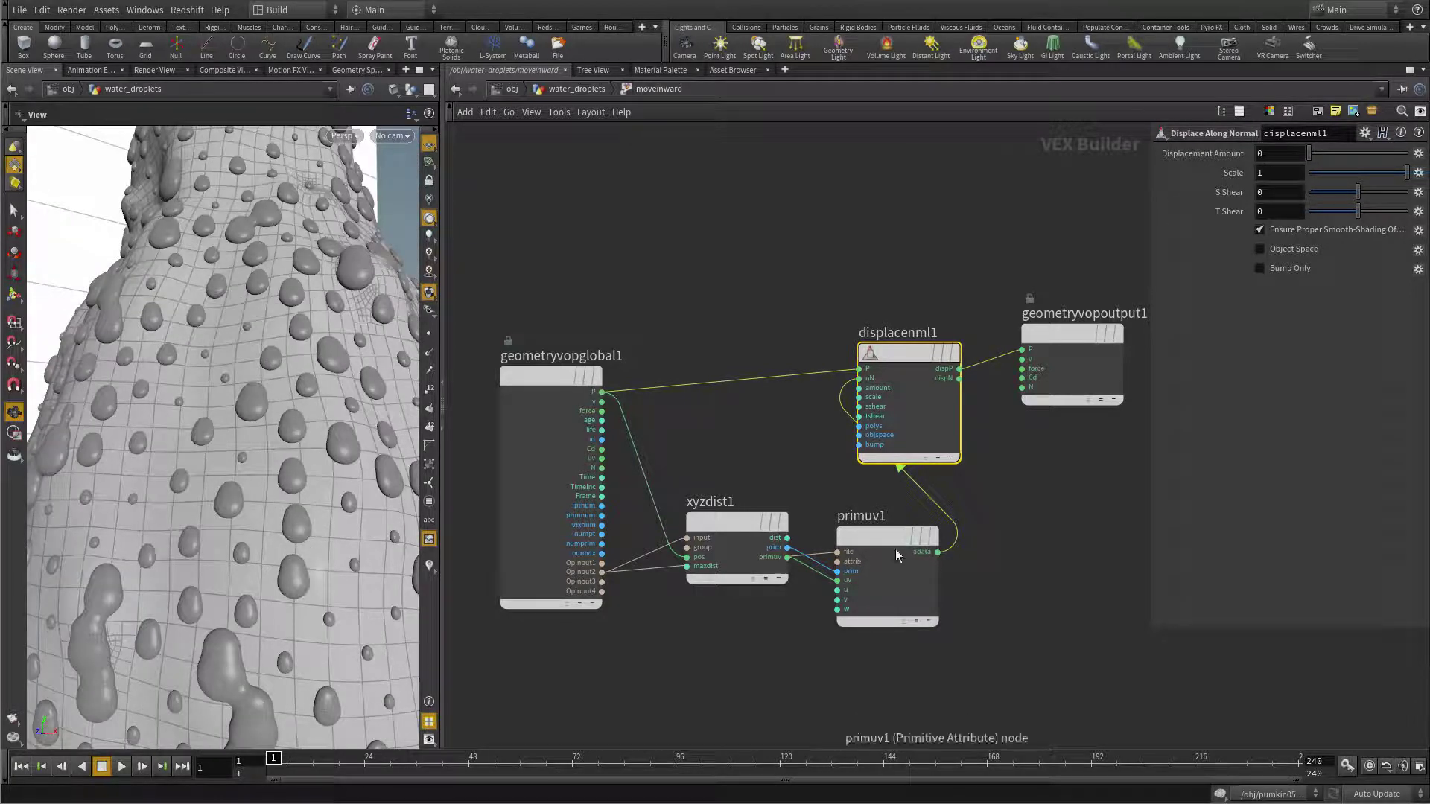
{"action": "right_click", "coordinate": [861, 388]}
{"action": "left_click", "coordinate": [890, 359]}
{"action": "key", "text": "u"}
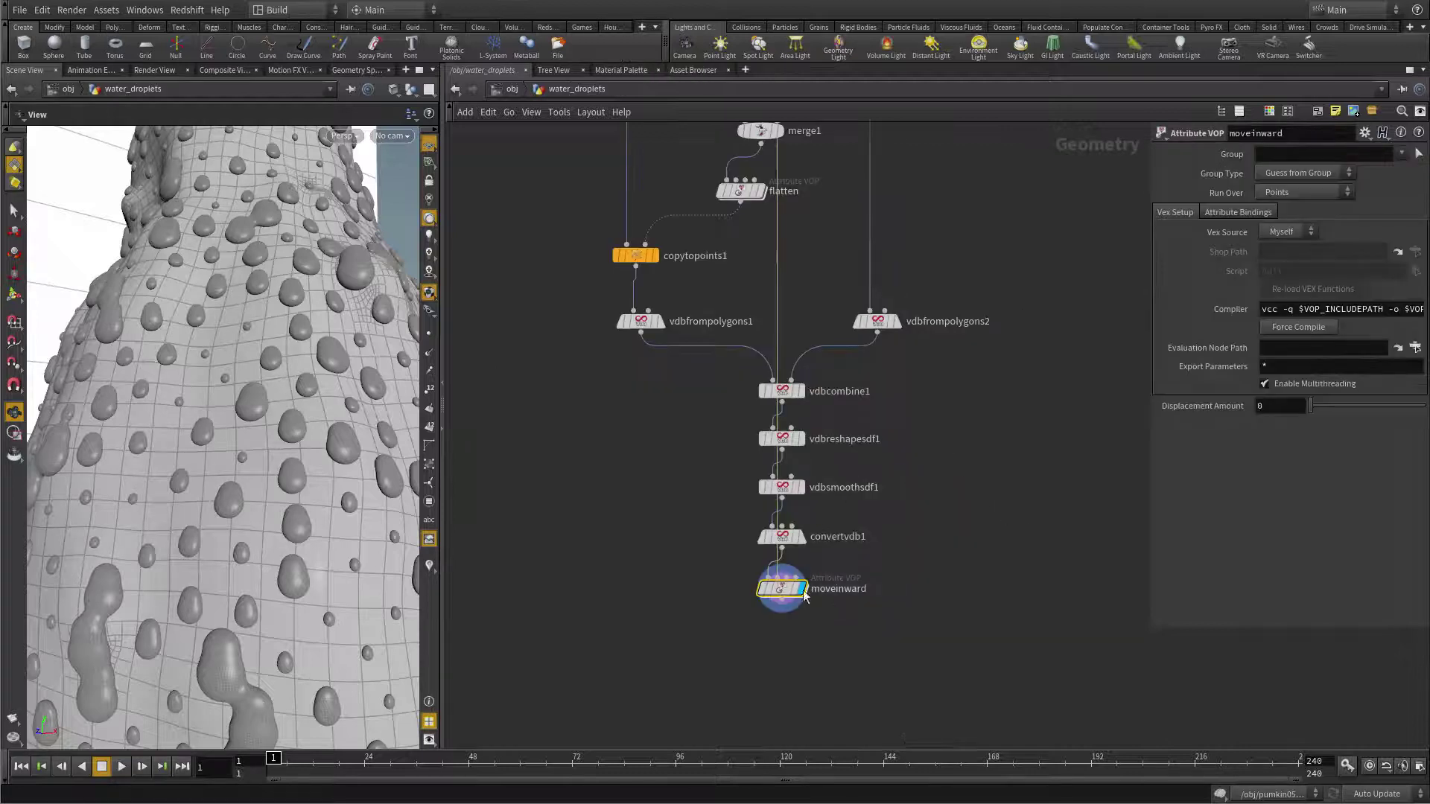
{"action": "double_click", "coordinate": [1260, 407]}
{"action": "type", "text": "-0.001"}
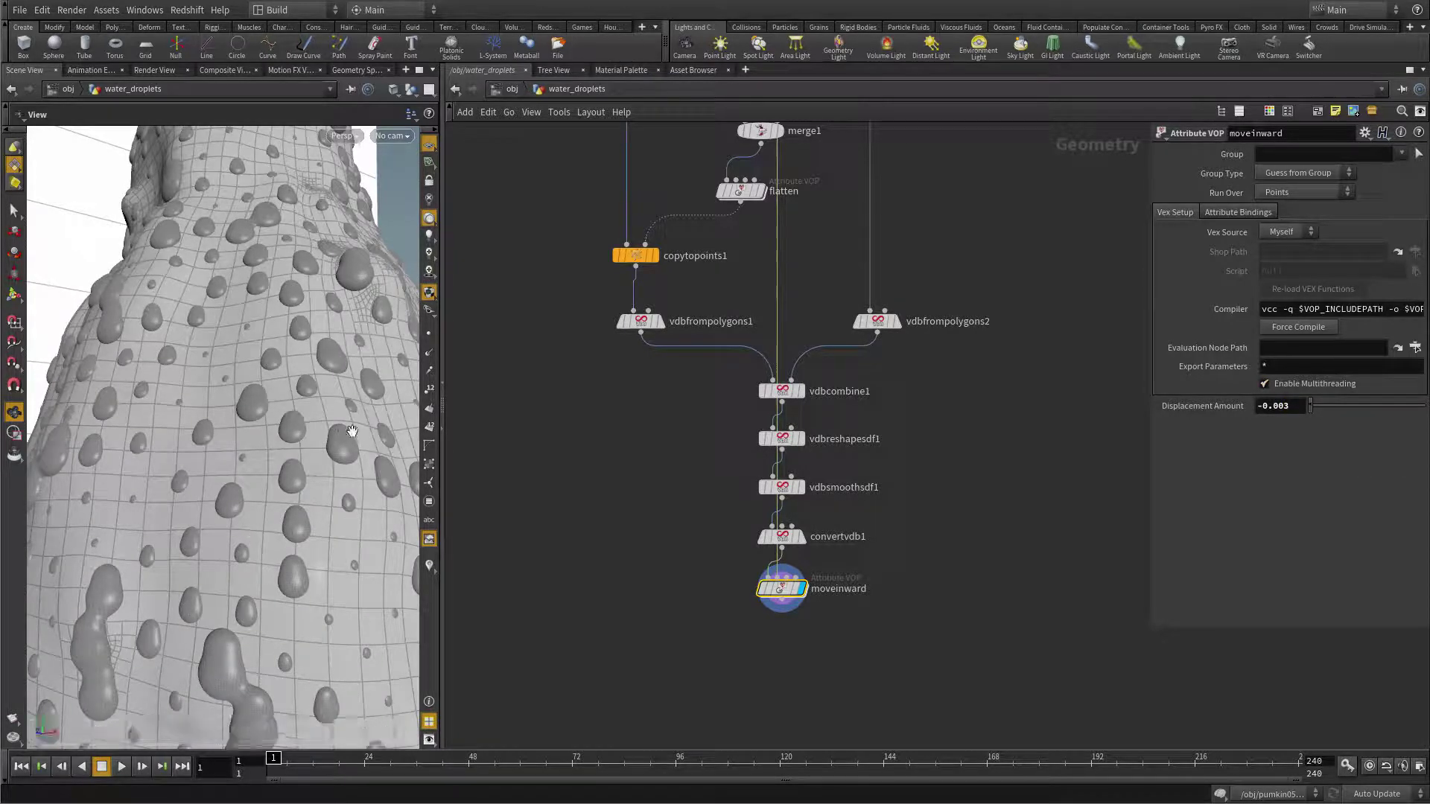
{"action": "left_click_drag", "start_coordinate": [275, 411], "coordinate": [262, 455]}
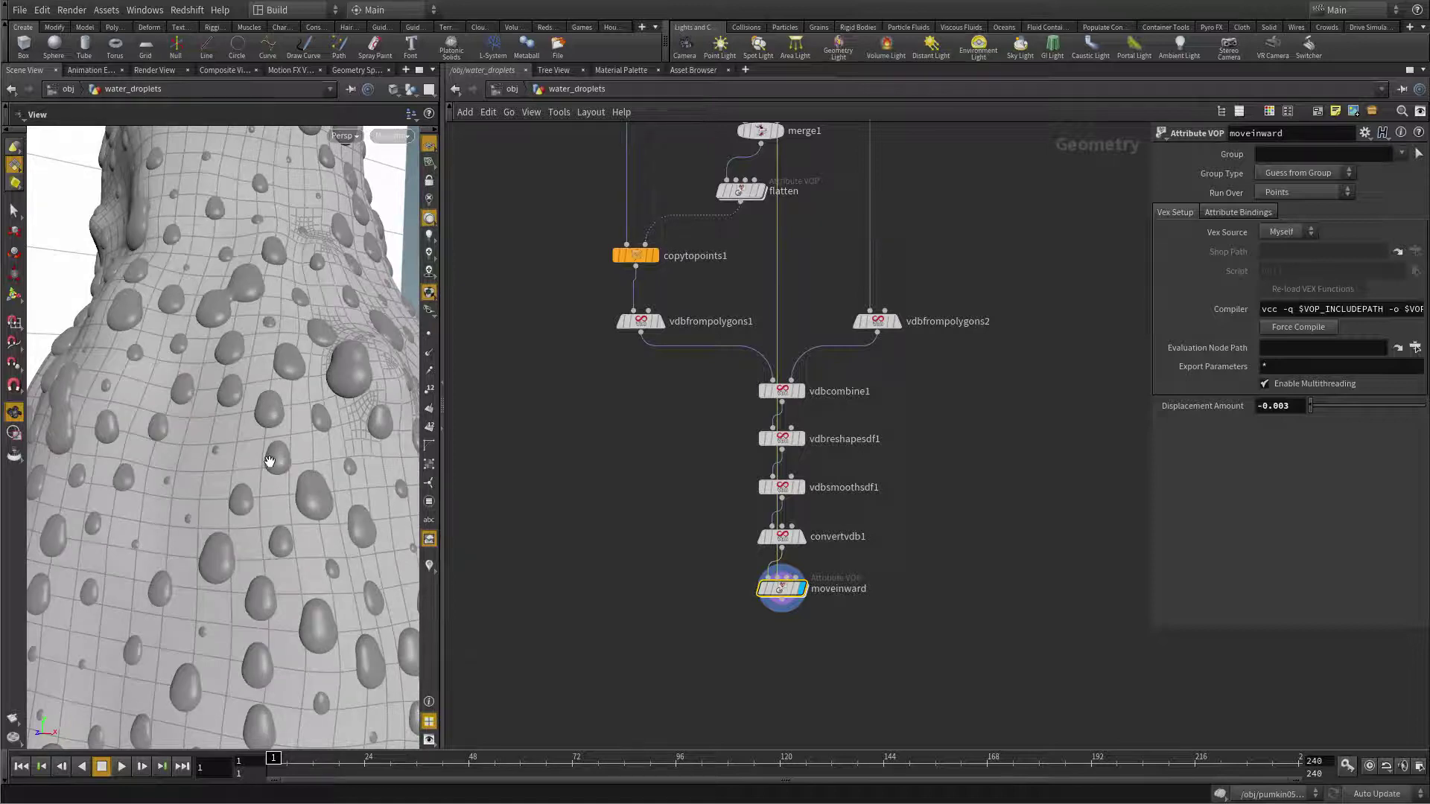
Append a Null node below moveinward, rename it OUT_droplets, and display it.
{"action": "key", "text": "Tab"}
{"action": "type", "text": "n"}
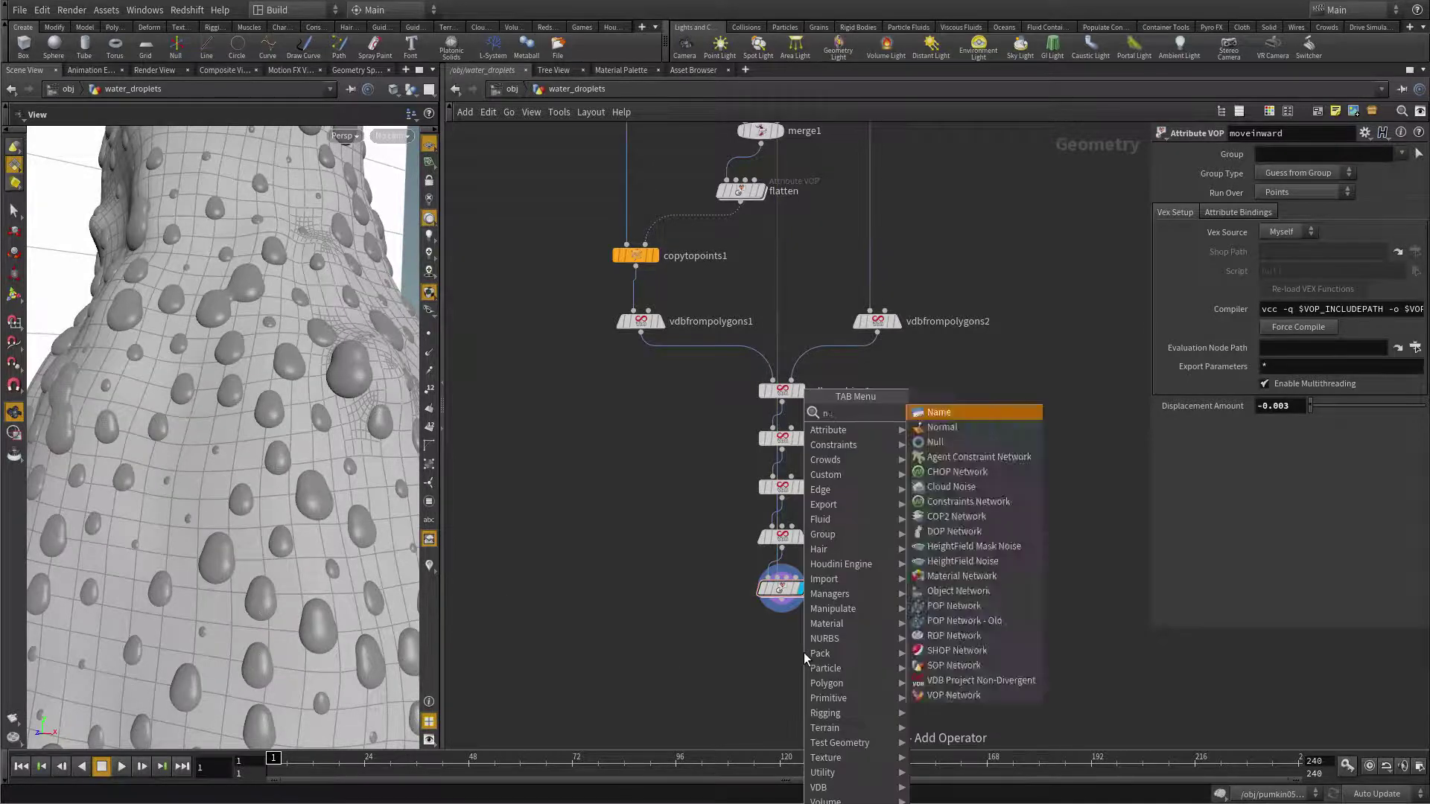
{"action": "type", "text": "ull"}
{"action": "key", "text": "Return"}
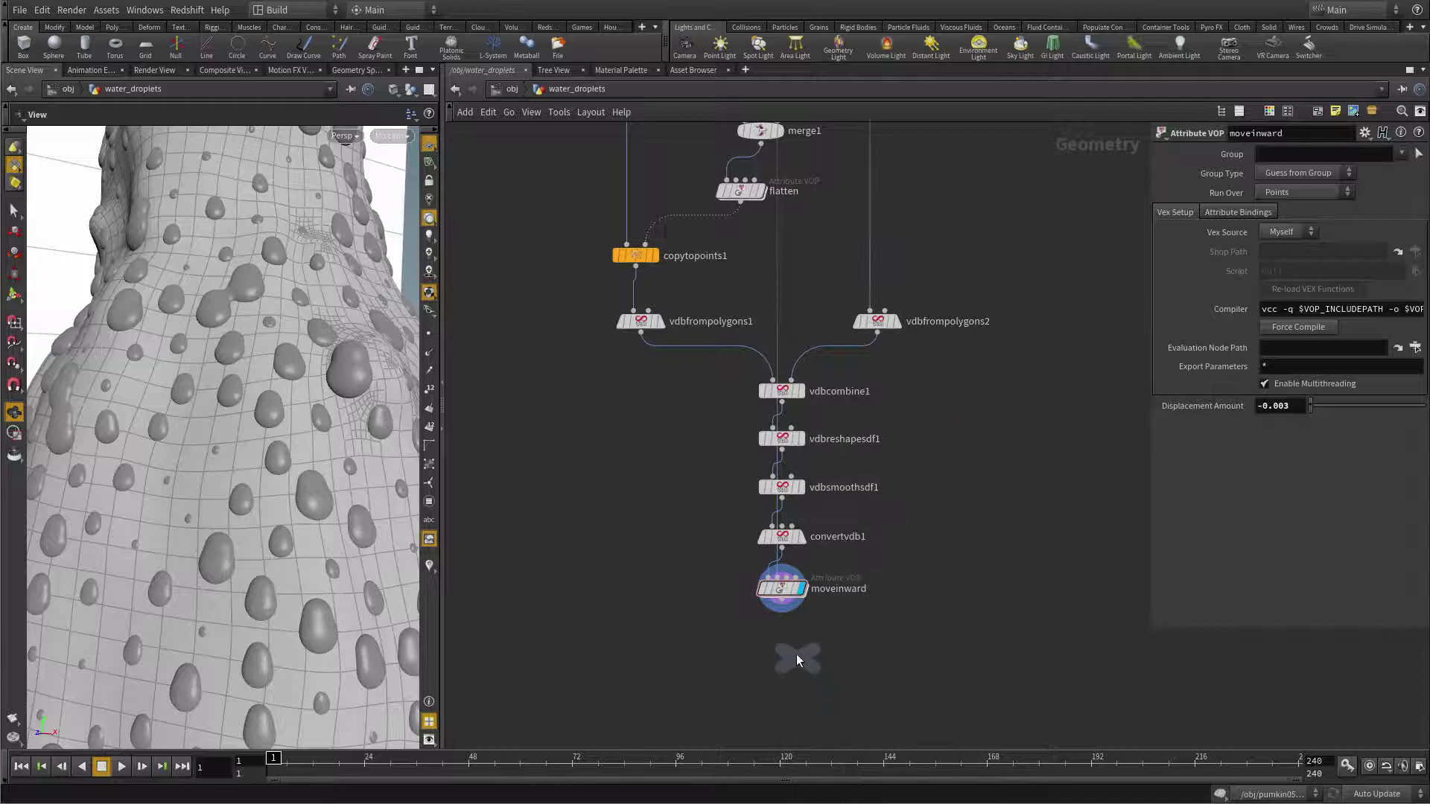
{"action": "left_click", "coordinate": [797, 660]}
{"action": "double_click", "coordinate": [812, 649]}
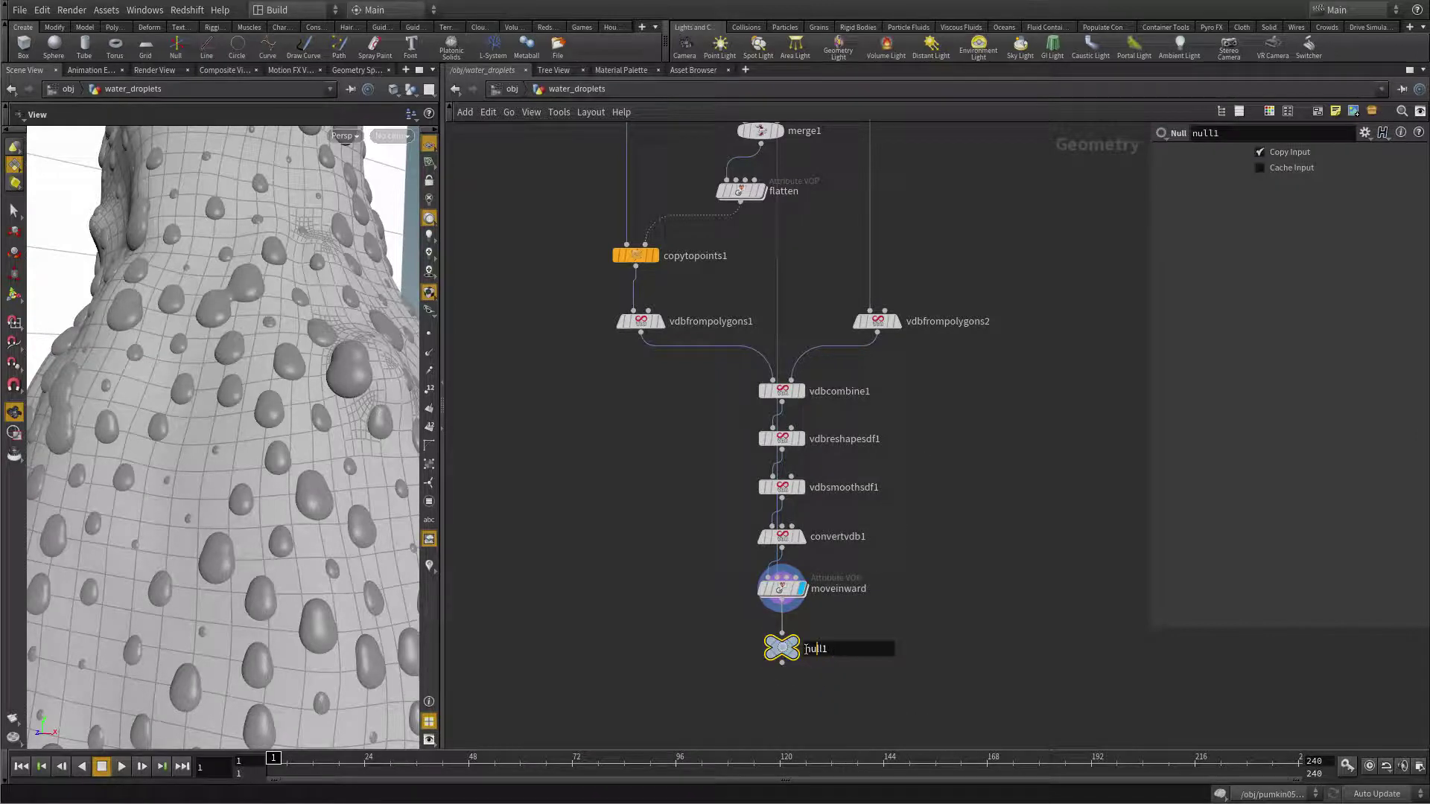
{"action": "type", "text": "OUT_droplets"}
{"action": "key", "text": "Return"}
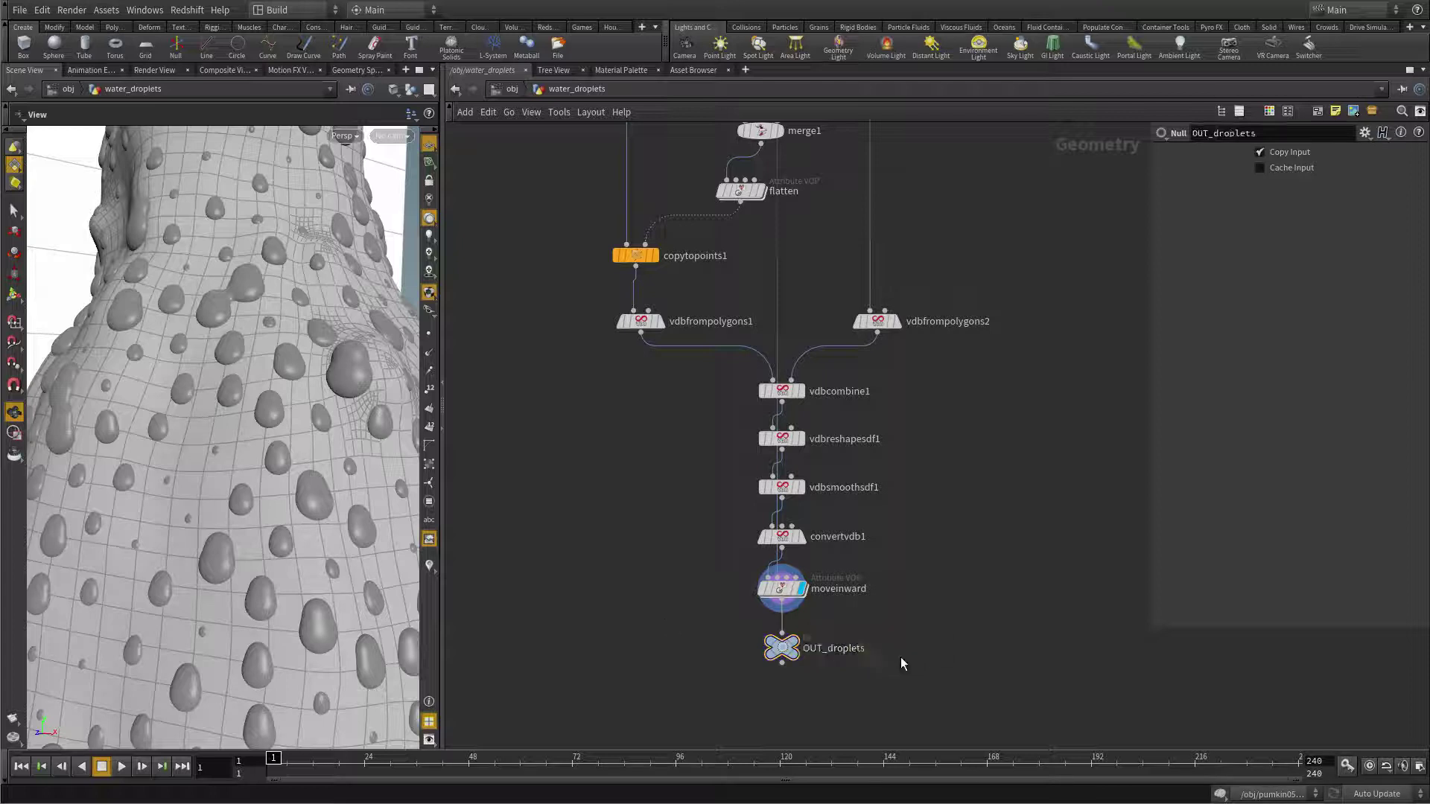
{"action": "left_click", "coordinate": [799, 648]}
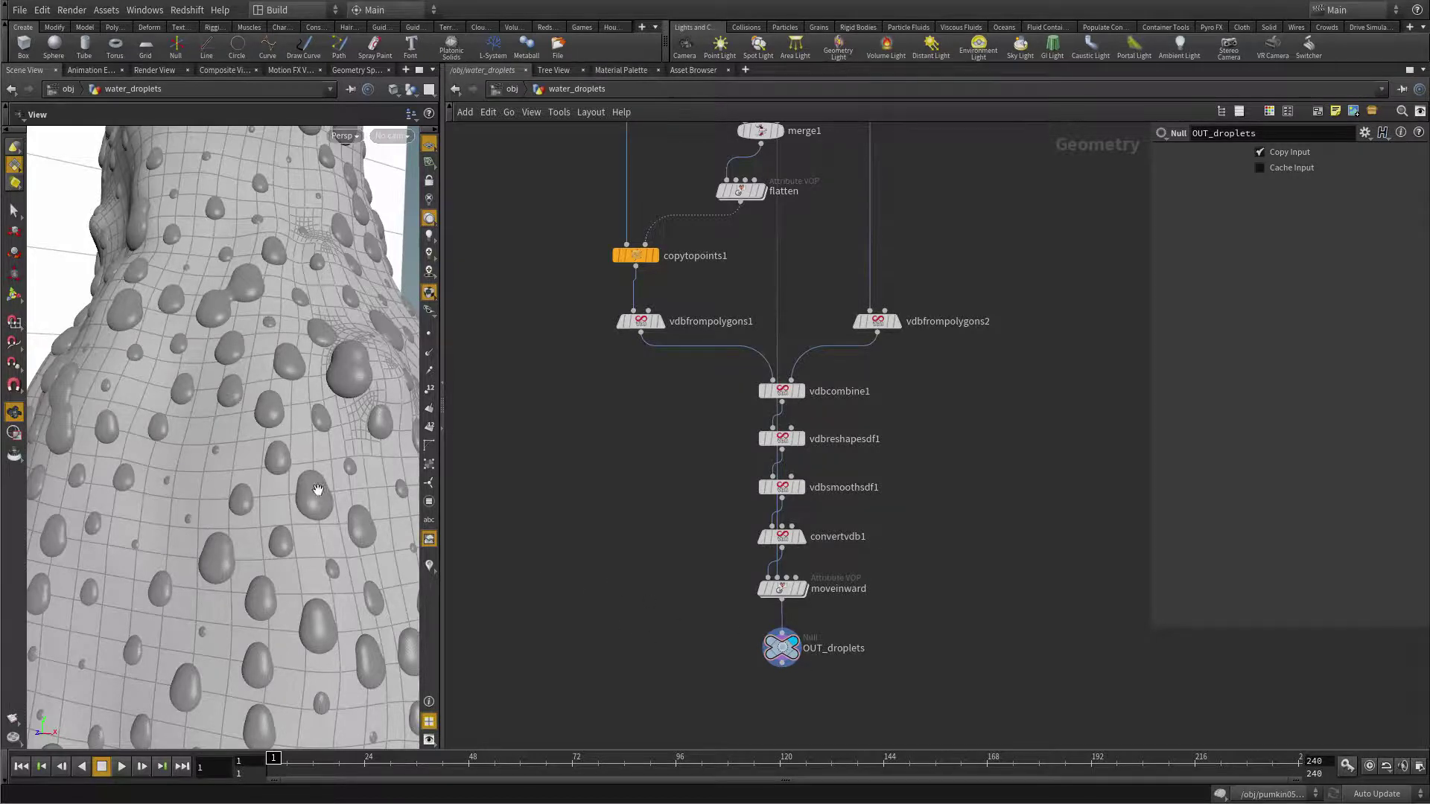
{"action": "scroll", "coordinate": [317, 489], "scroll_direction": "down", "scroll_amount": 6}
{"action": "left_click_drag", "start_coordinate": [306, 511], "coordinate": [298, 512]}
{"action": "scroll", "coordinate": [298, 511], "scroll_direction": "up", "scroll_amount": 5}
{"action": "middle_click_drag", "start_coordinate": [271, 472], "coordinate": [253, 624]}
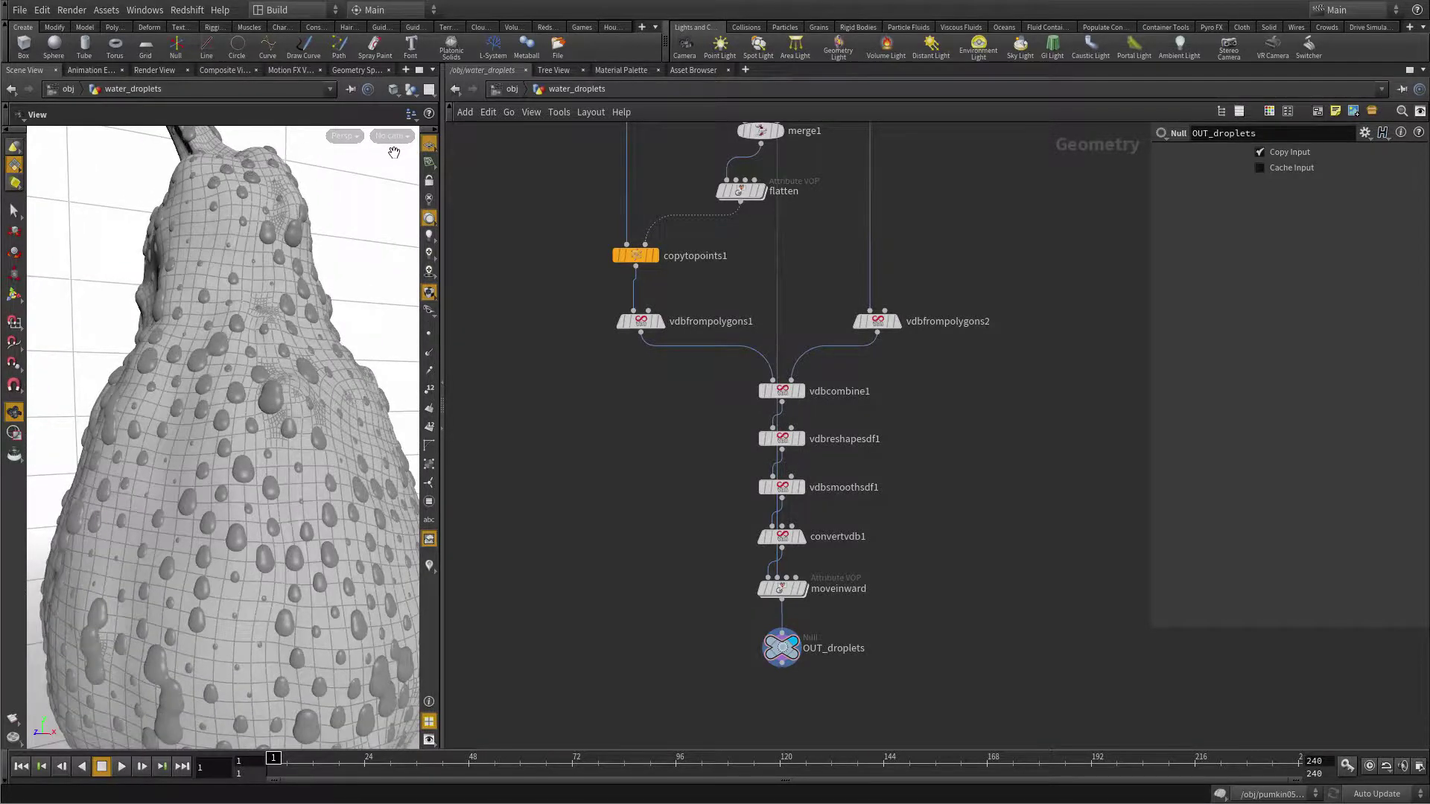